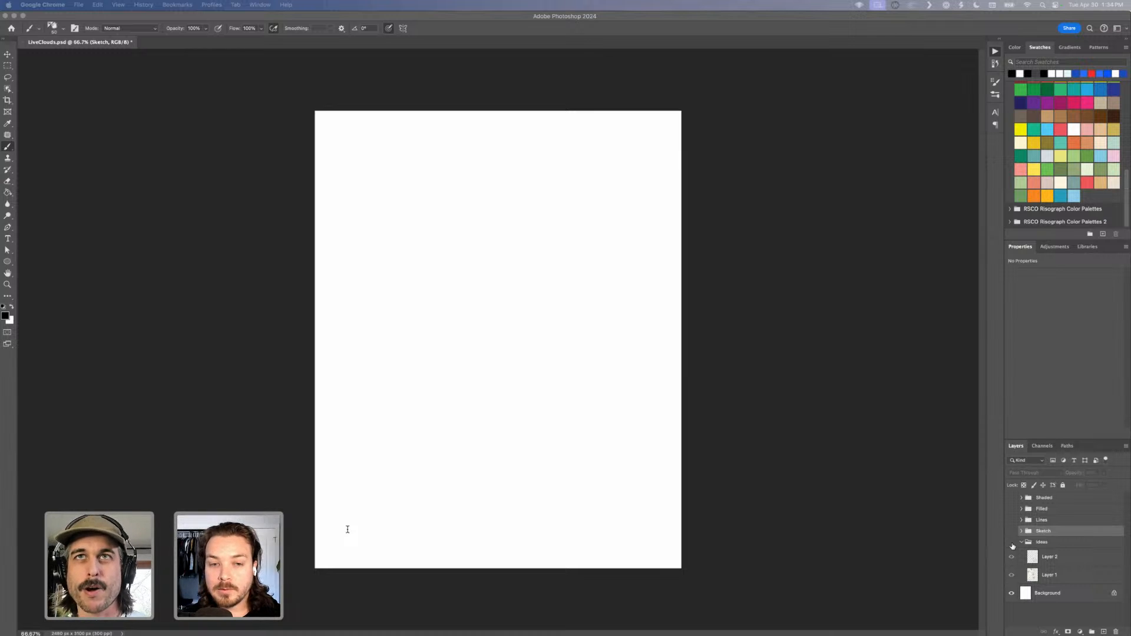
Show the Ideas layer group to view the rough sketchbook pages, and hide the group again.
left_click(1012, 545)
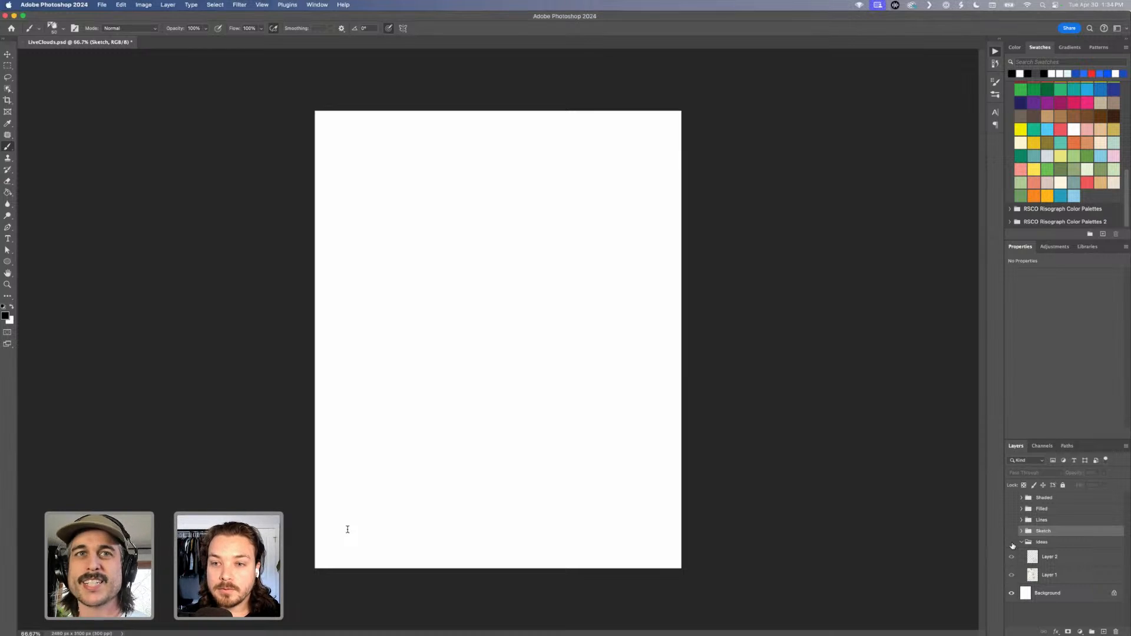
left_click(1012, 543)
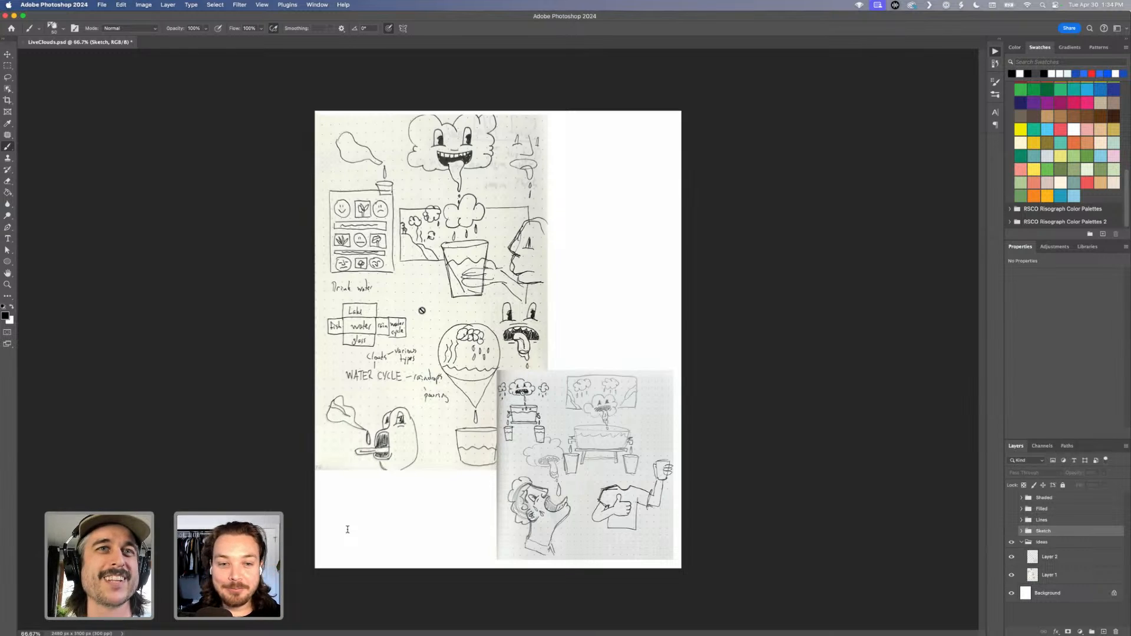
key("v")
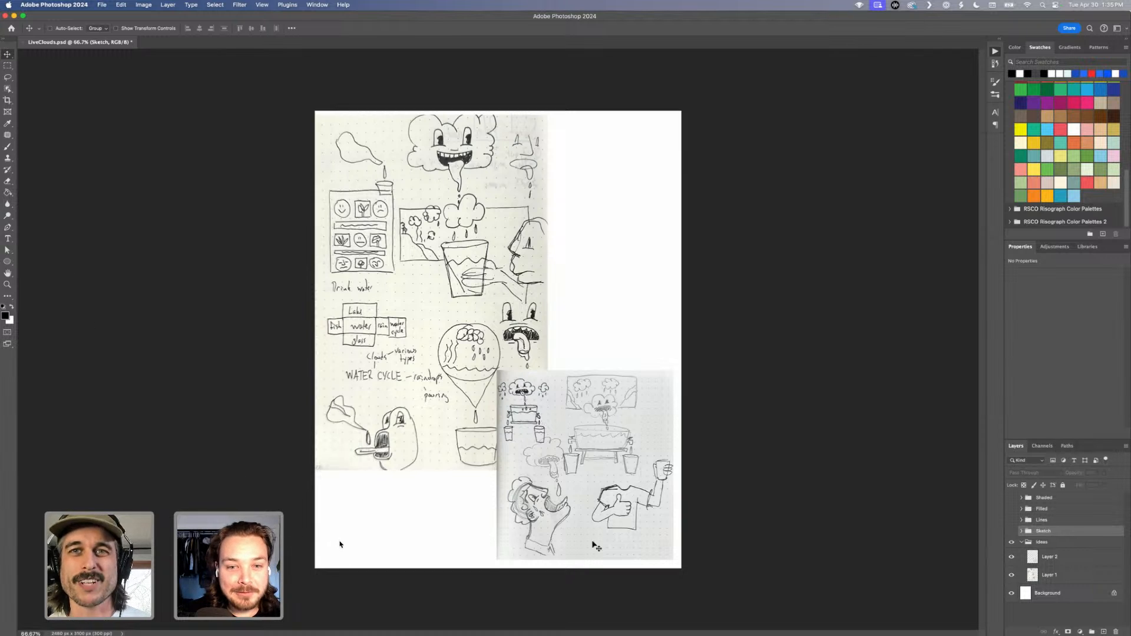
left_click(1011, 543)
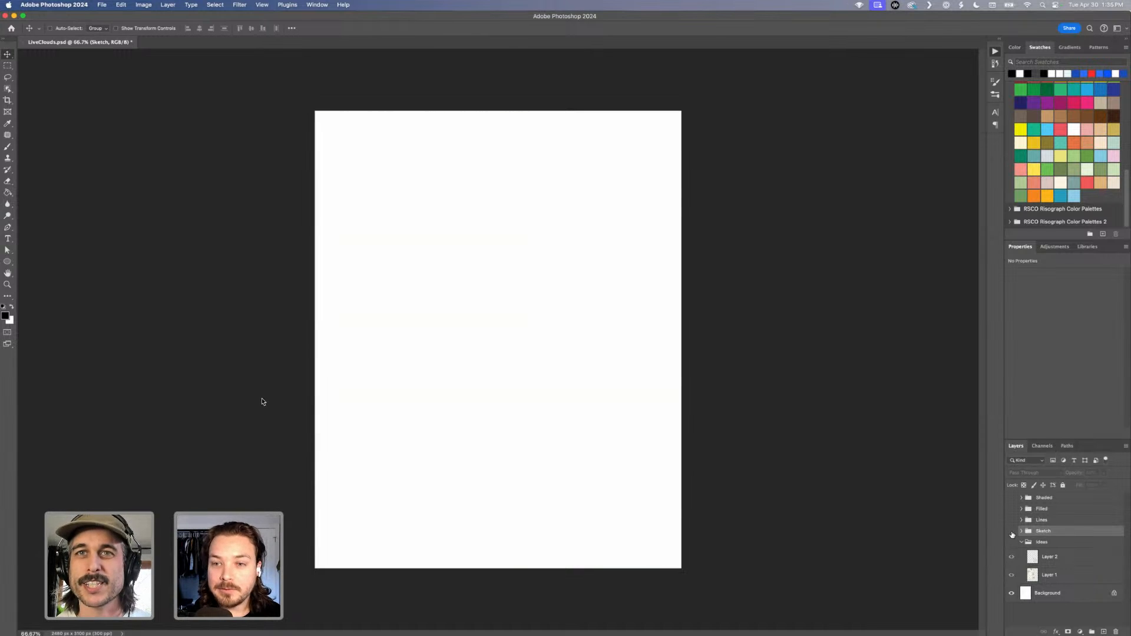
Show the Sketch layer group and set its opacity to 100%.
left_click(1011, 531)
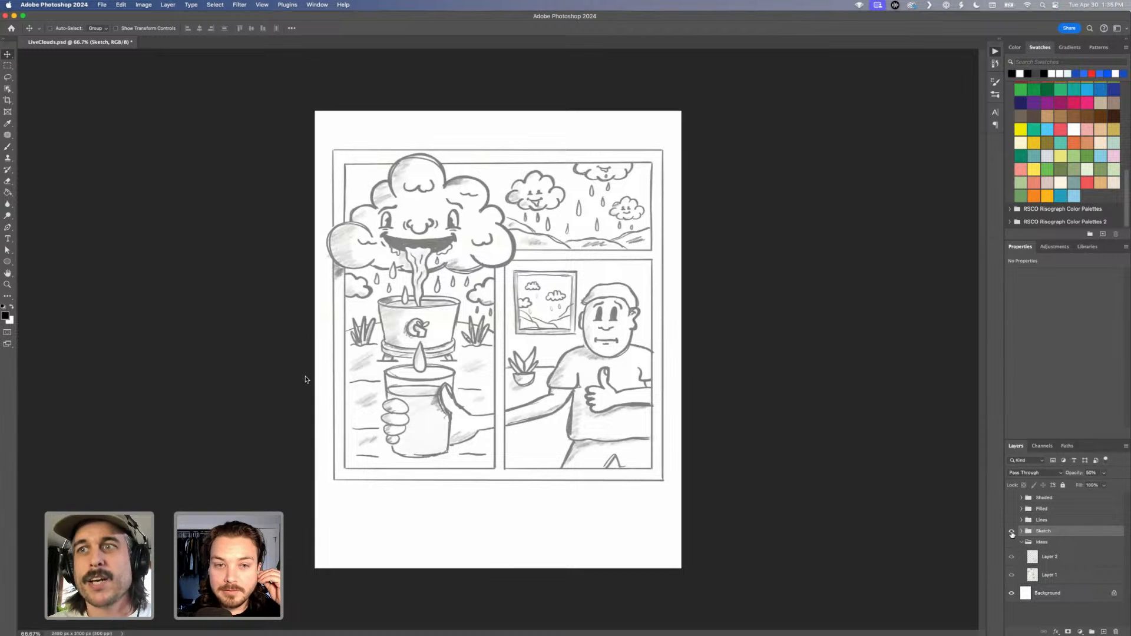
left_click(1090, 471)
type("100")
key("Tab")
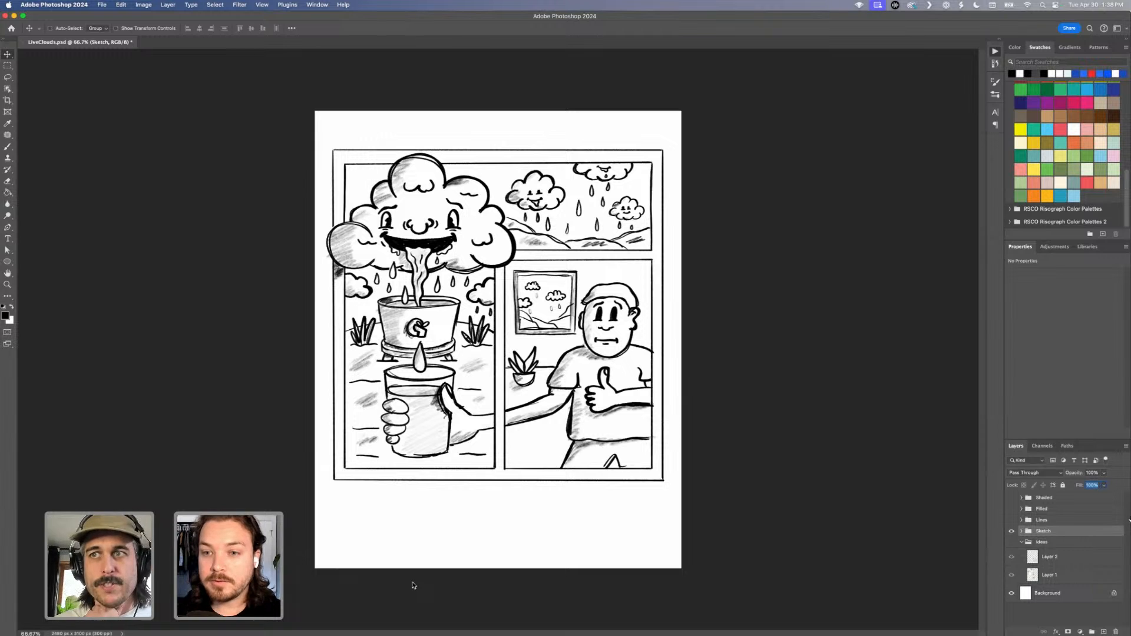
Lower the Sketch group's opacity to 25%.
left_click(1089, 473)
left_click(1091, 474)
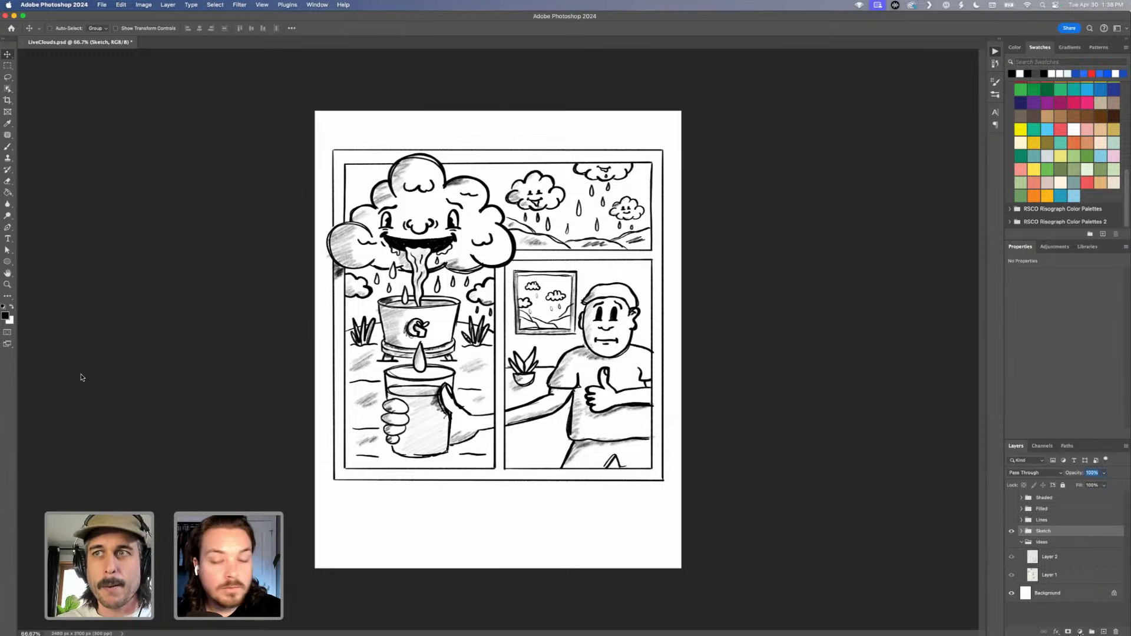
type("25")
key("Tab")
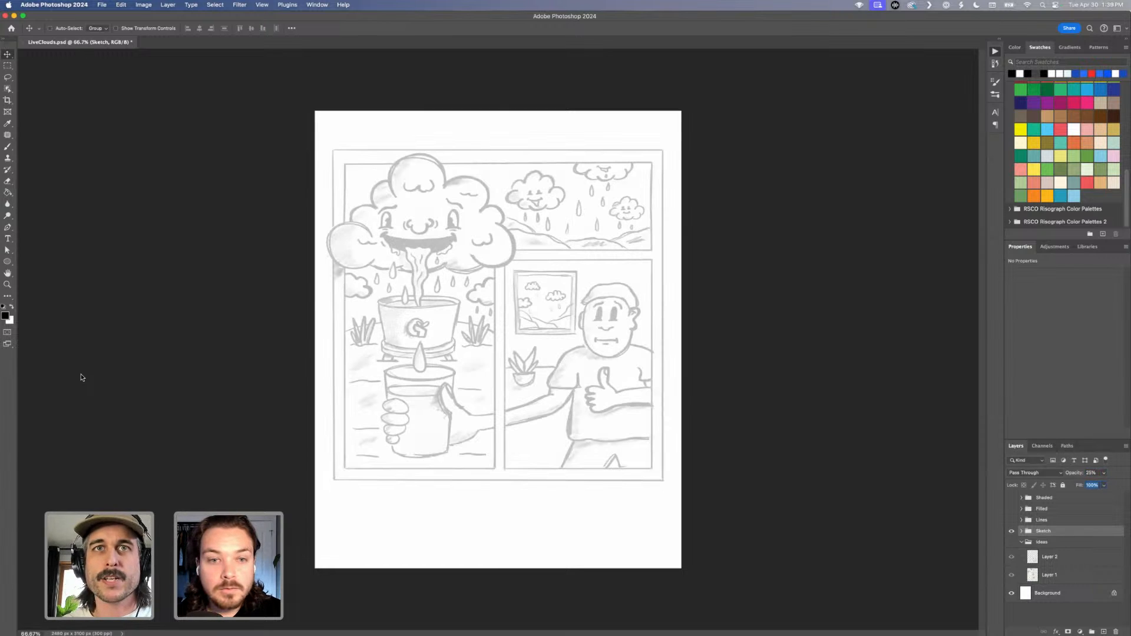
Expand the Sketch group and add a visible empty layer above the sketch artwork.
left_click(1022, 534)
left_click(1104, 631)
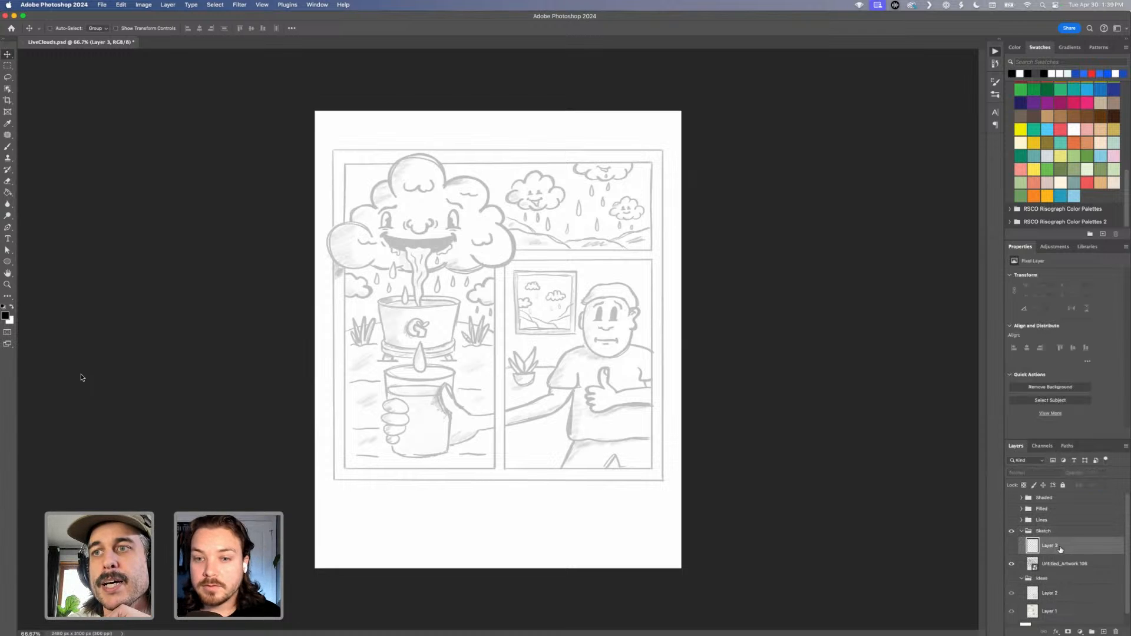
left_click(1010, 546)
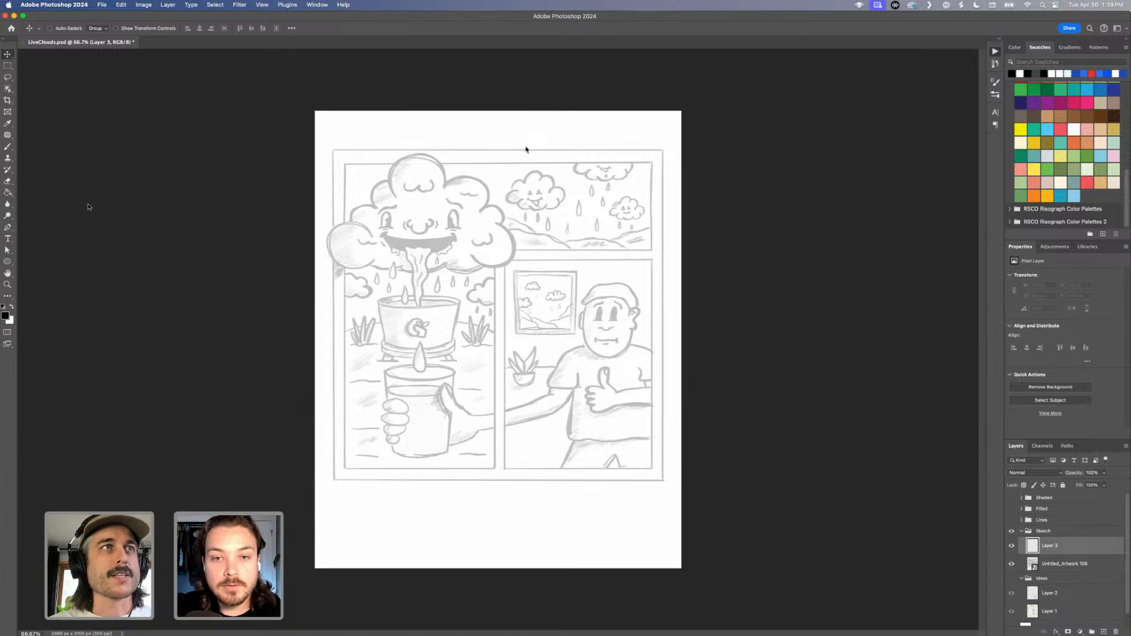
Pick the RSCO Dead Pen 03 brush from the Starter Pack in the RSCO Boring Friends brush set.
left_click(9, 145)
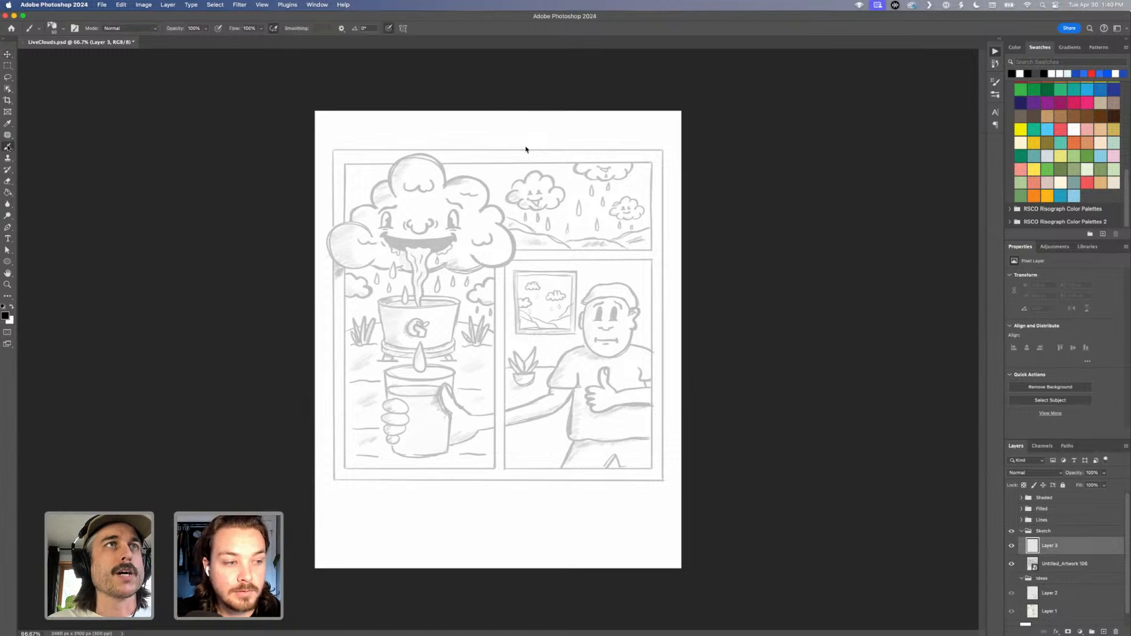
left_click(64, 29)
left_click(63, 29)
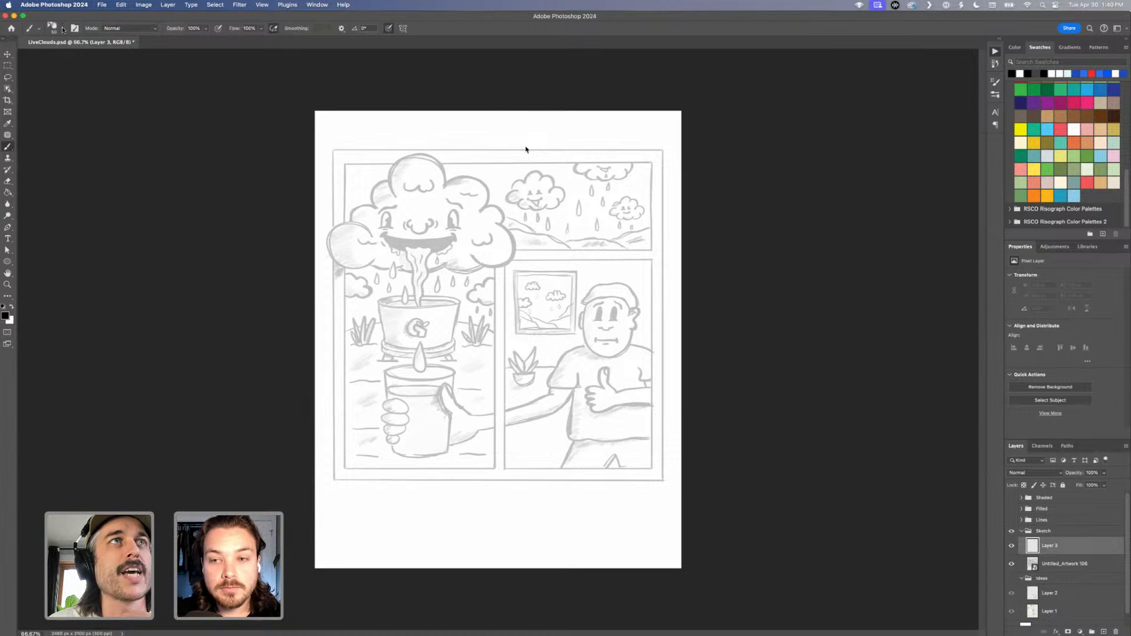
left_click(80, 29)
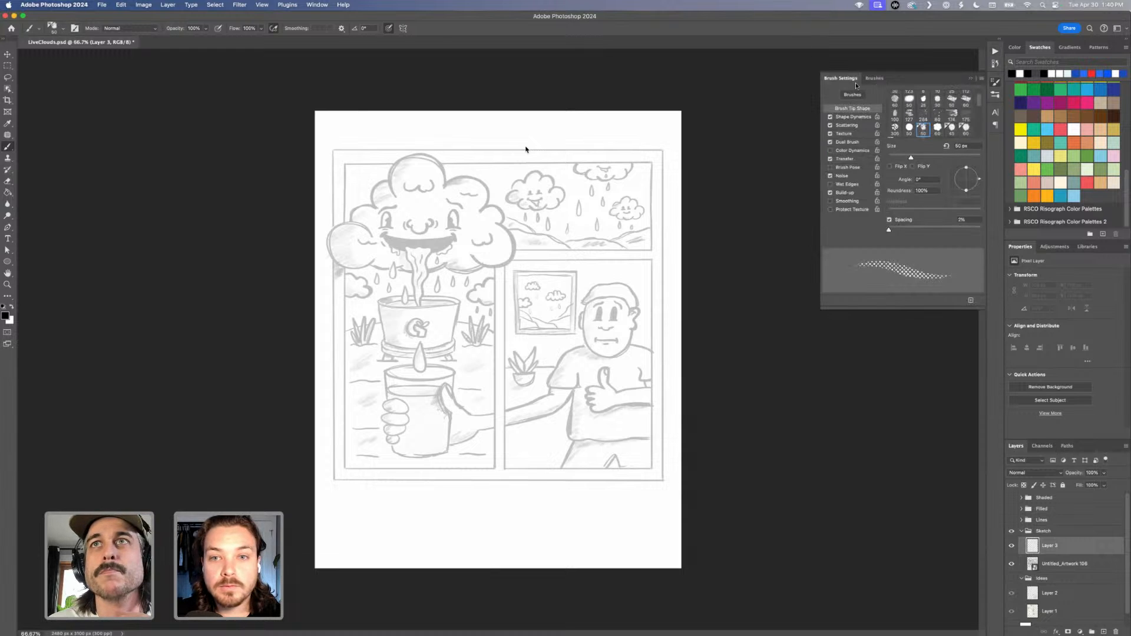
left_click(874, 79)
scroll(937, 177, "down", 2)
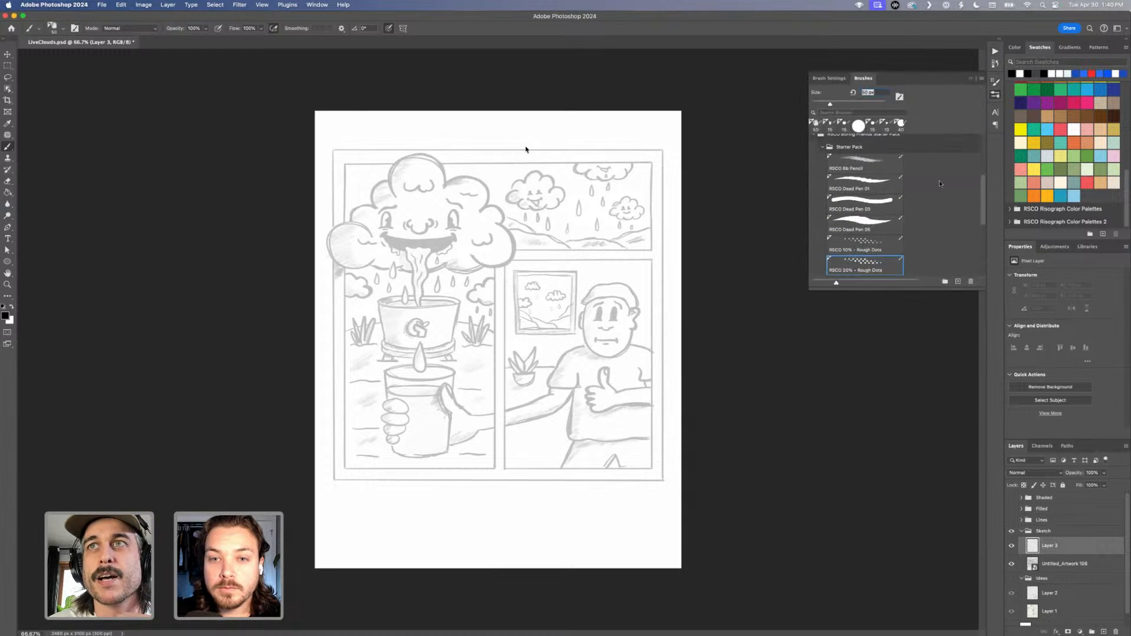
scroll(973, 159, "up", 5)
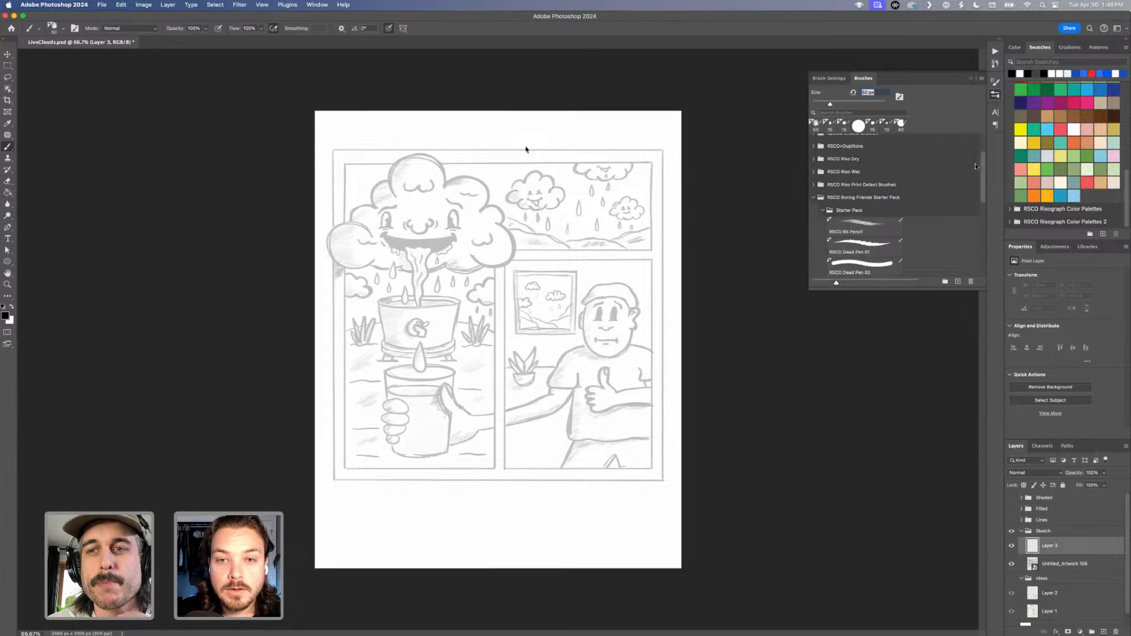
scroll(972, 170, "down", 1)
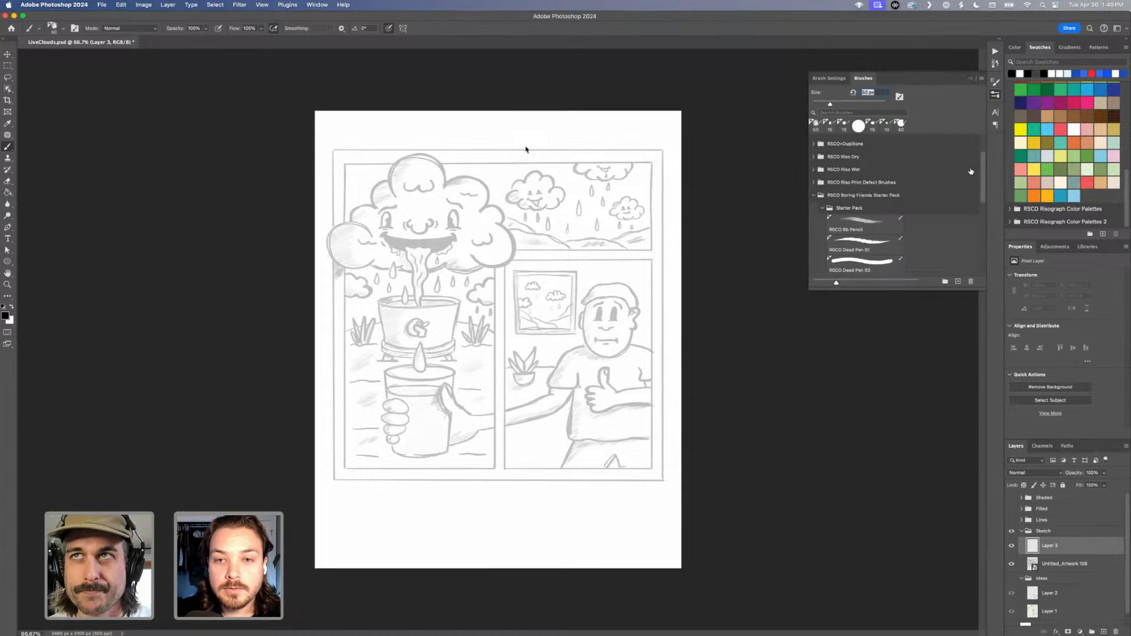
scroll(983, 180, "down", 2)
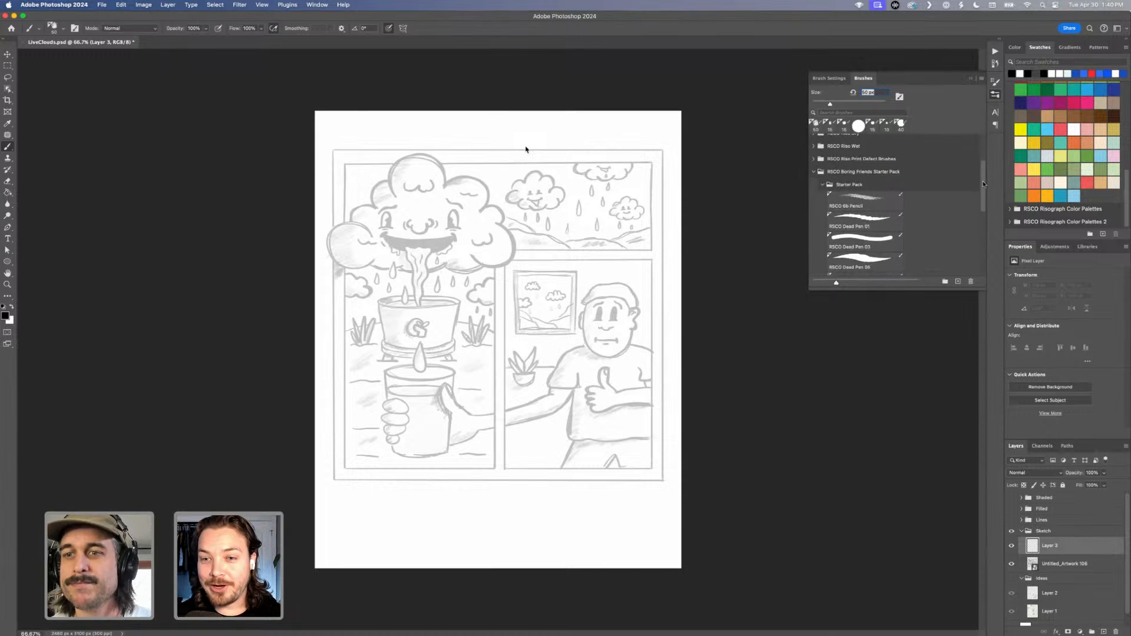
left_click(885, 247)
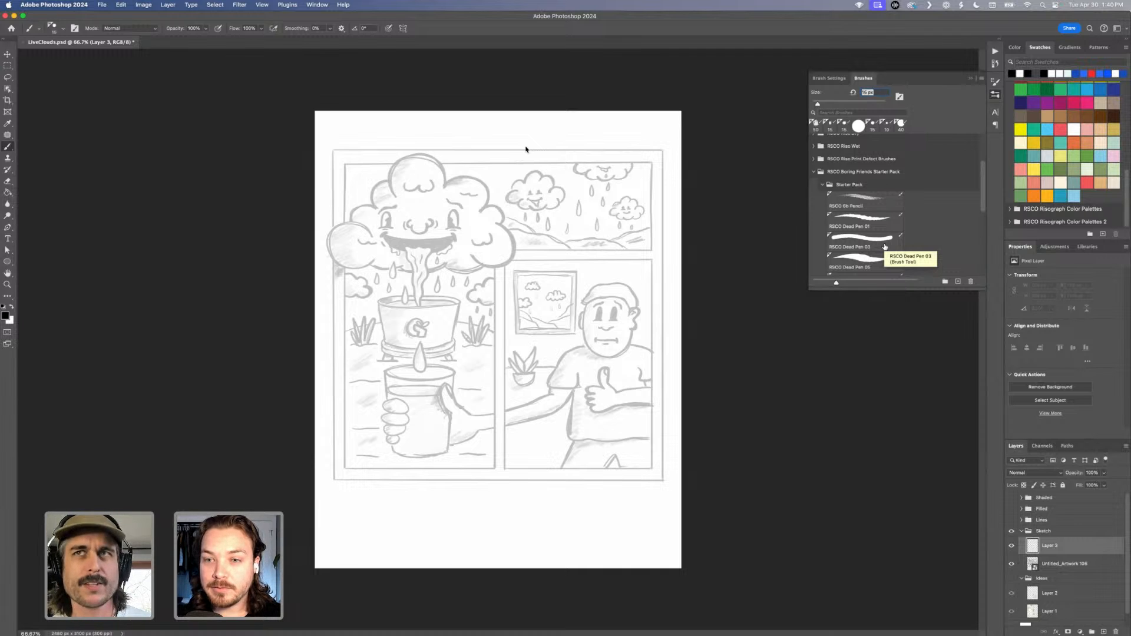
left_click(885, 247)
left_click(885, 247)
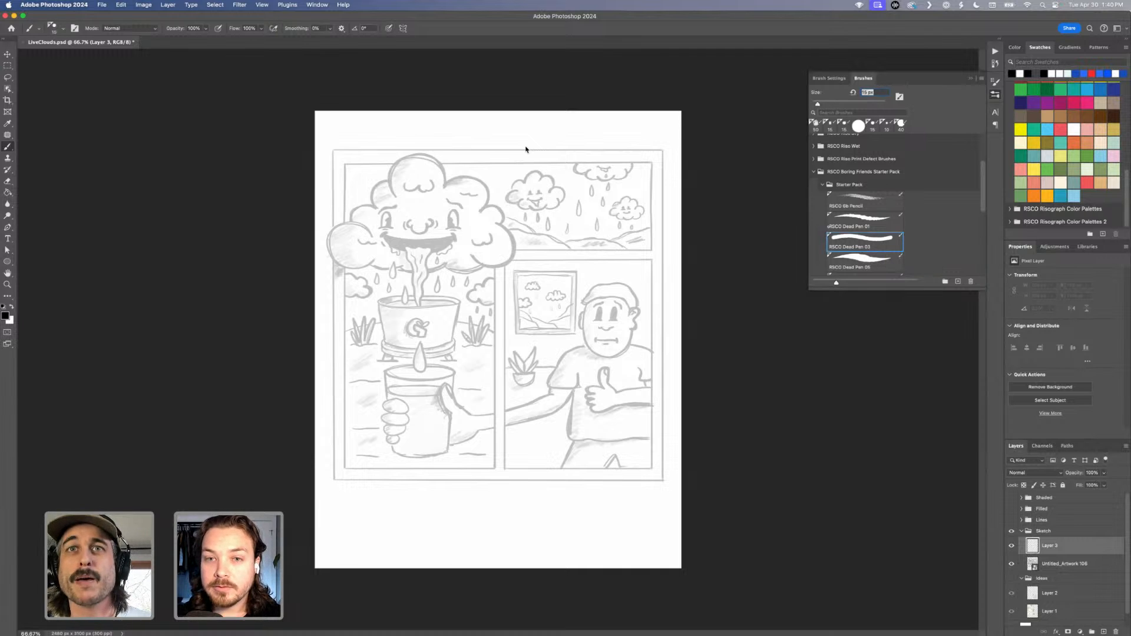
Try a short pen stroke over the water tank on the new layer and undo it.
mouse_move(387, 307)
left_mouse_down()
mouse_move(461, 265)
mouse_move(437, 291)
left_mouse_up()
key("super+z")
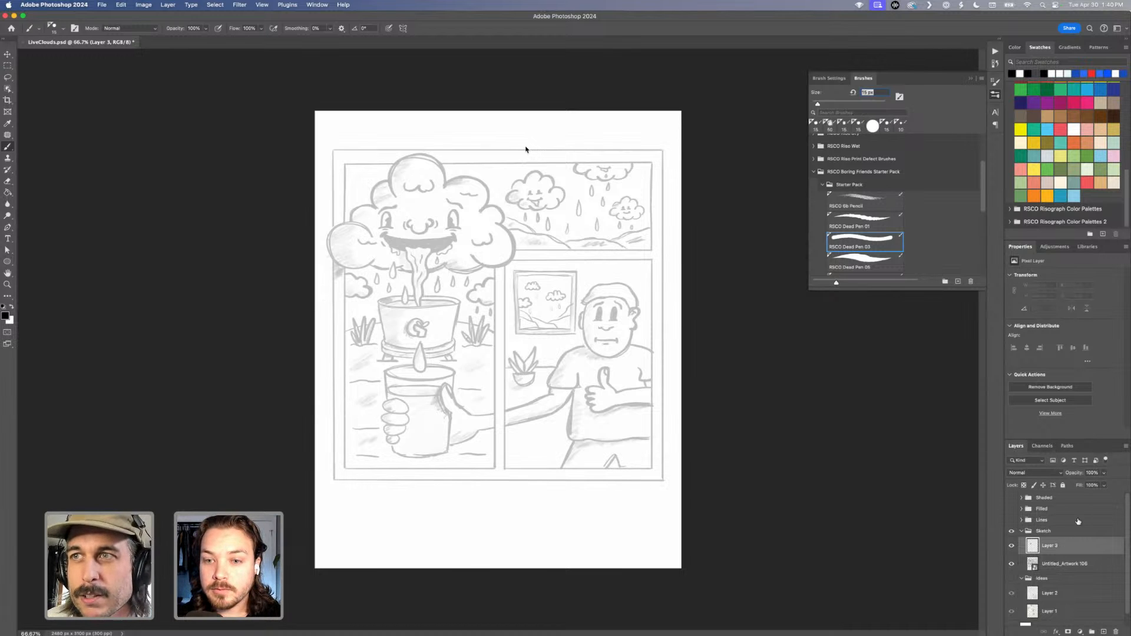
Lower the opacity of the whole Sketch group to 10%.
left_click(1073, 532)
left_click(1097, 474)
type("10")
key("Tab")
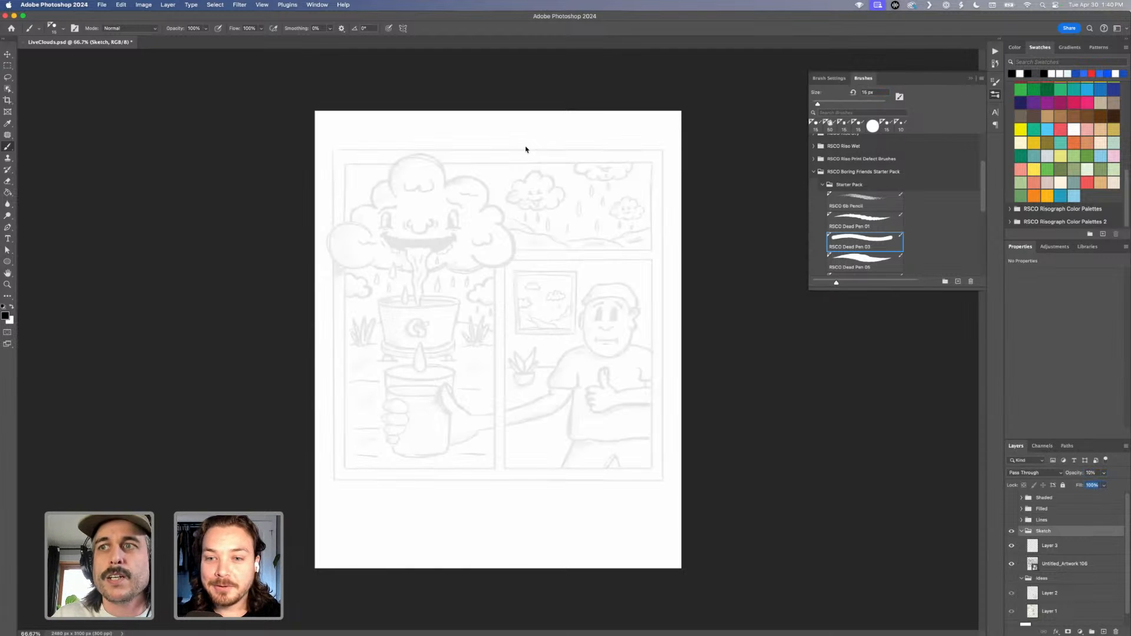
Draw a zigzag test stroke on Layer 3 between the tank and the framed picture.
left_click(1083, 545)
left_click(1091, 473)
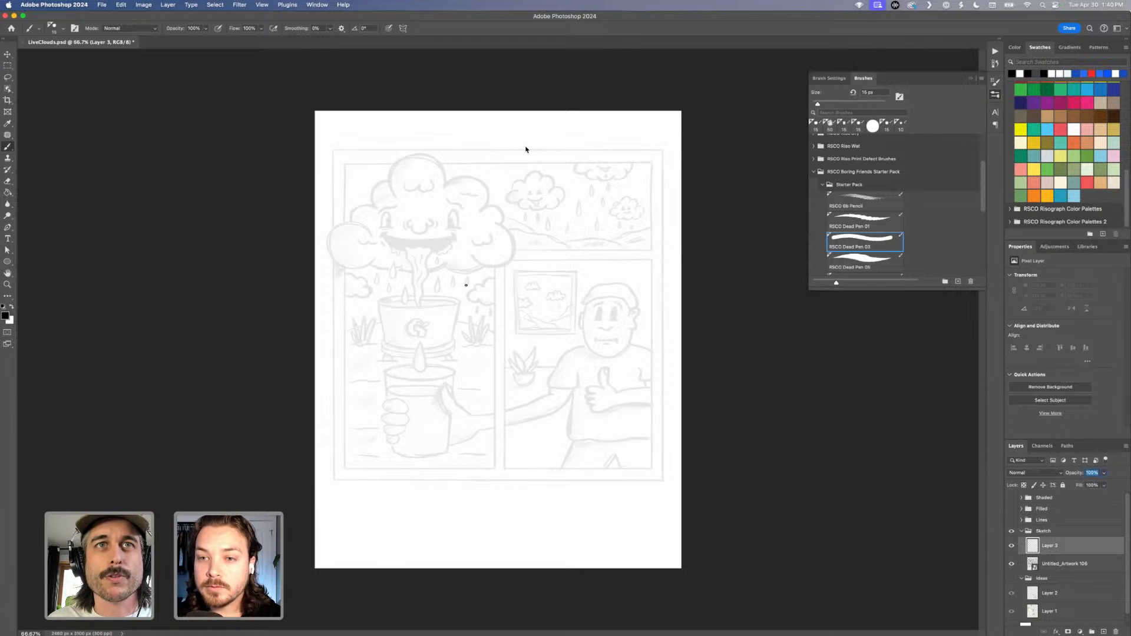
left_click_drag(496, 287, 538, 342)
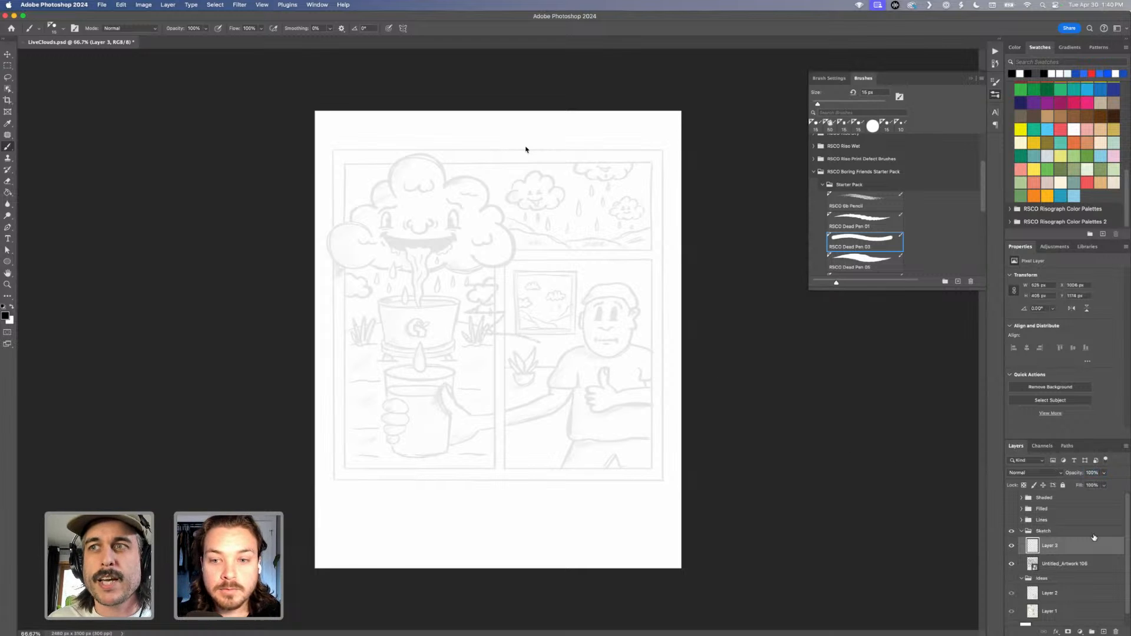
Set the Sketch group's opacity back to 100%.
left_click(1088, 533)
left_click(1091, 473)
type("100")
key("Tab")
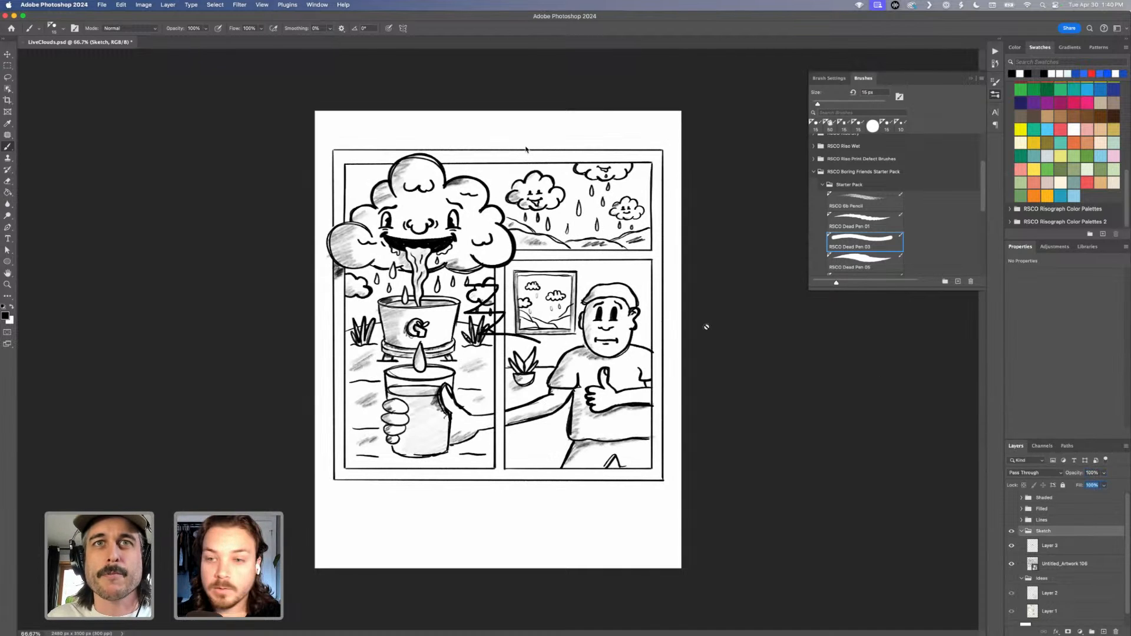
Collapse the Ideas group in the layer stack.
left_click(1025, 579)
left_click(1021, 579)
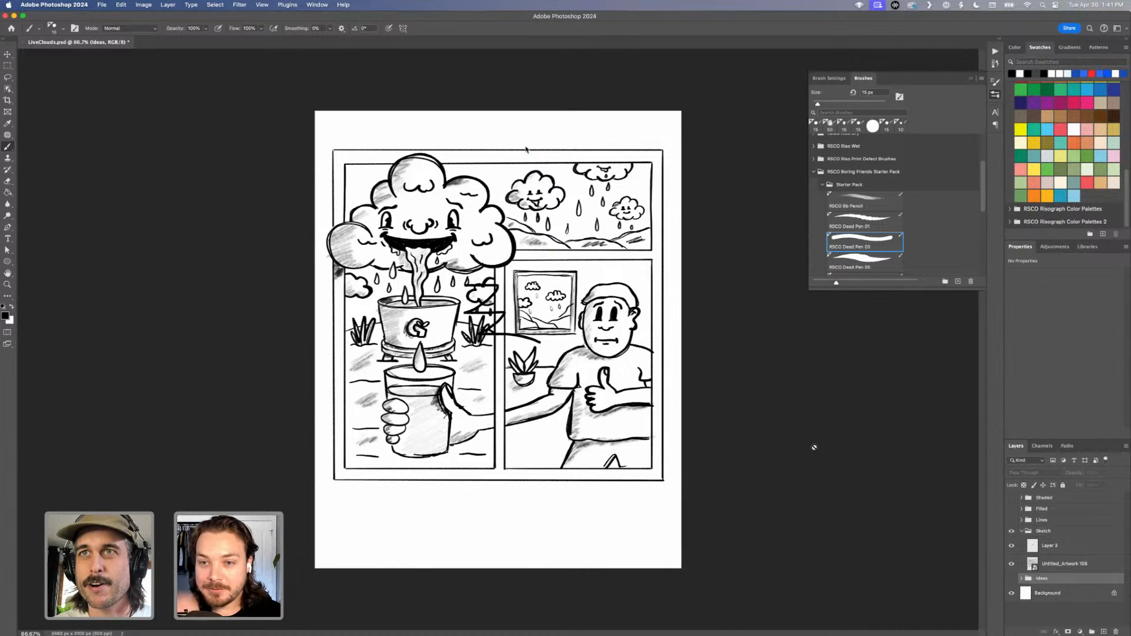
scroll(943, 215, "down", 3)
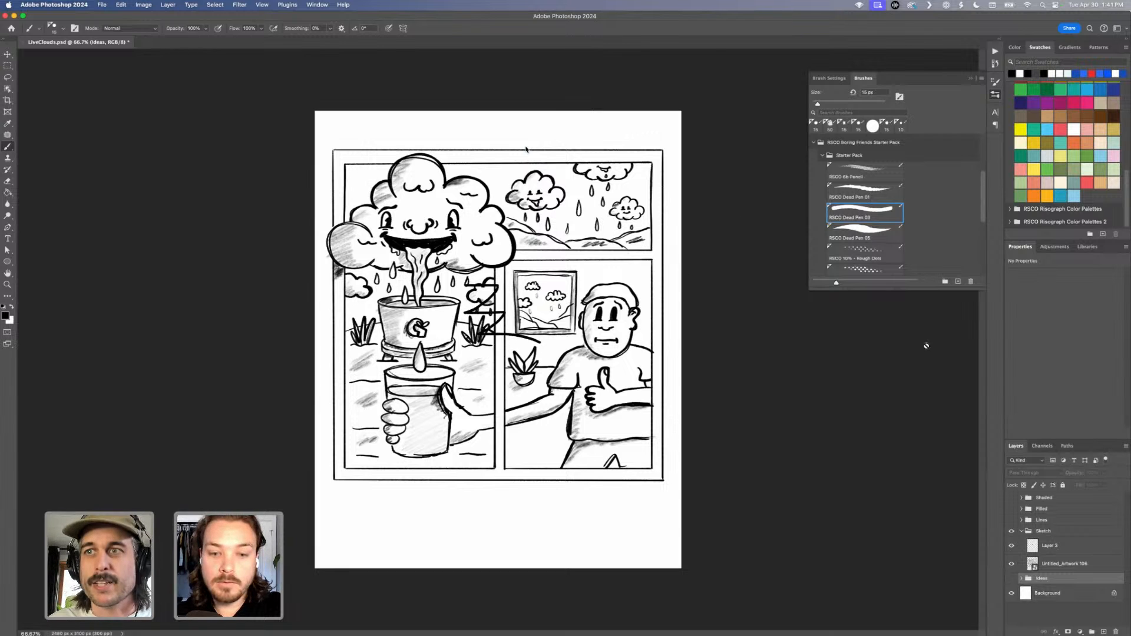
Set only the Untitled_Artwork 106 sketch layer to 25% opacity.
left_click(1061, 552)
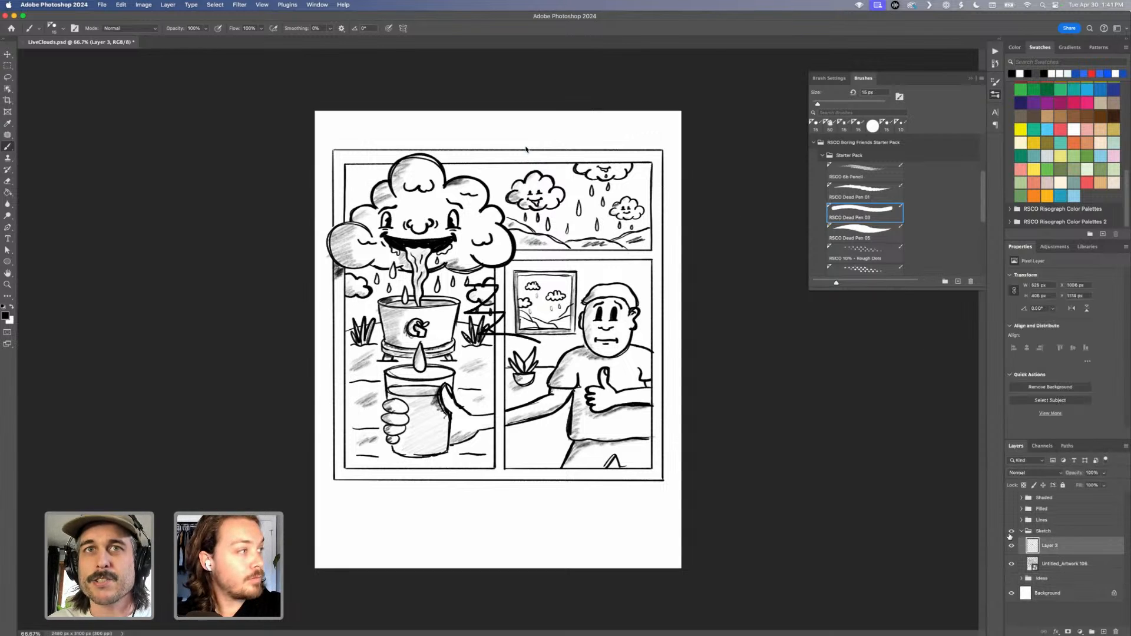
left_click(1069, 564)
left_click(1093, 473)
type("25")
key("Tab")
Delete Layer 3 with the zigzag test stroke and add a fresh empty layer above the sketch artwork.
left_click(1054, 546)
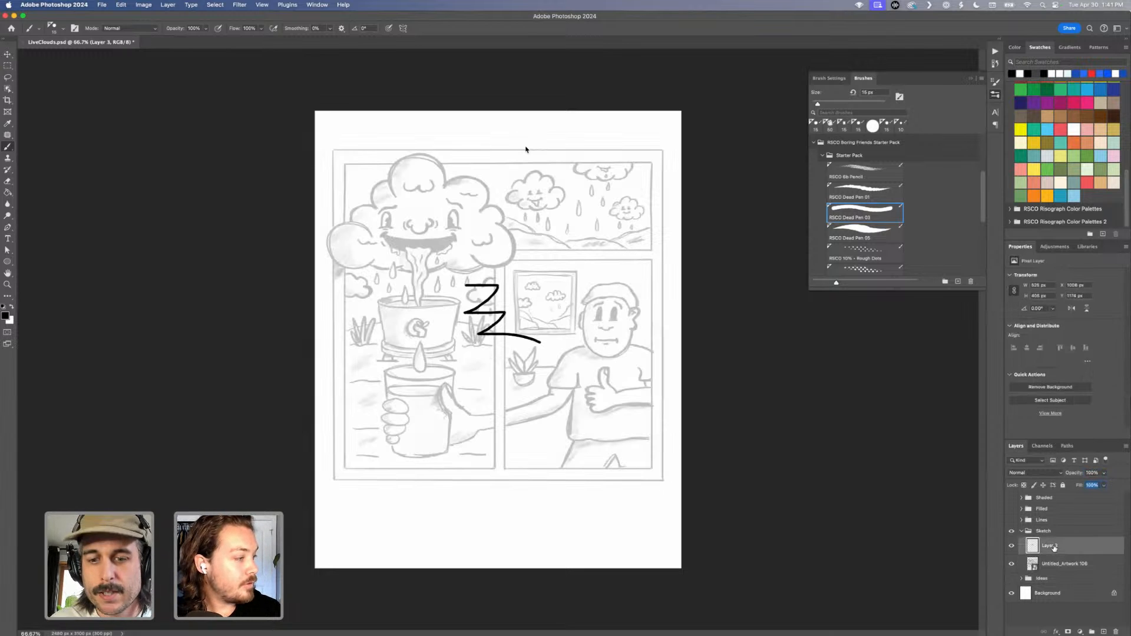
left_click(1075, 546)
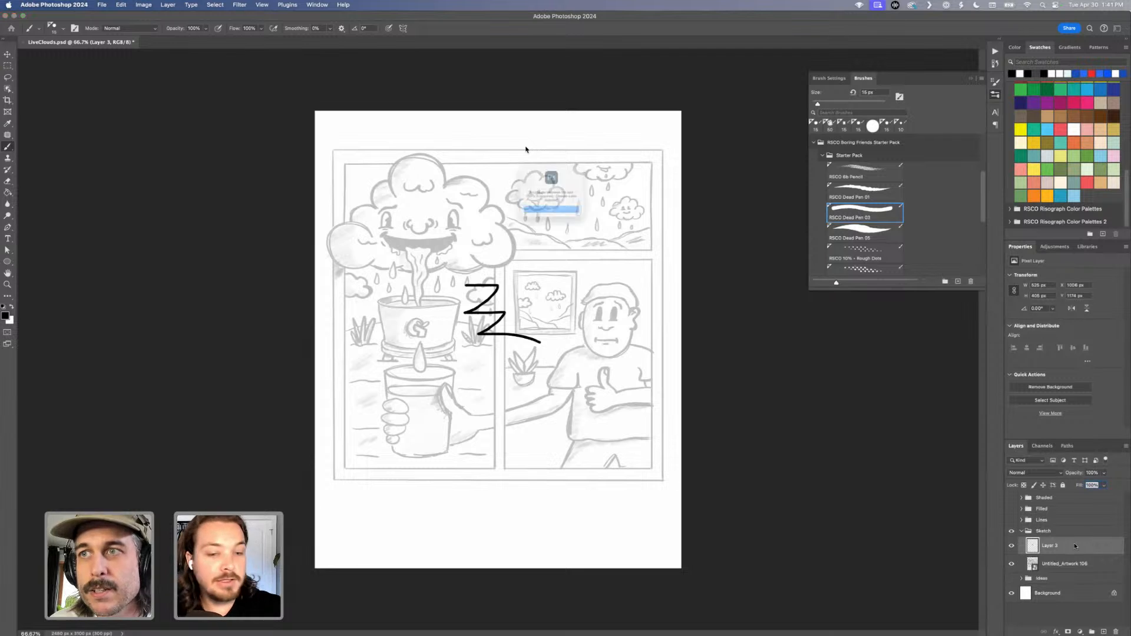
key("Return")
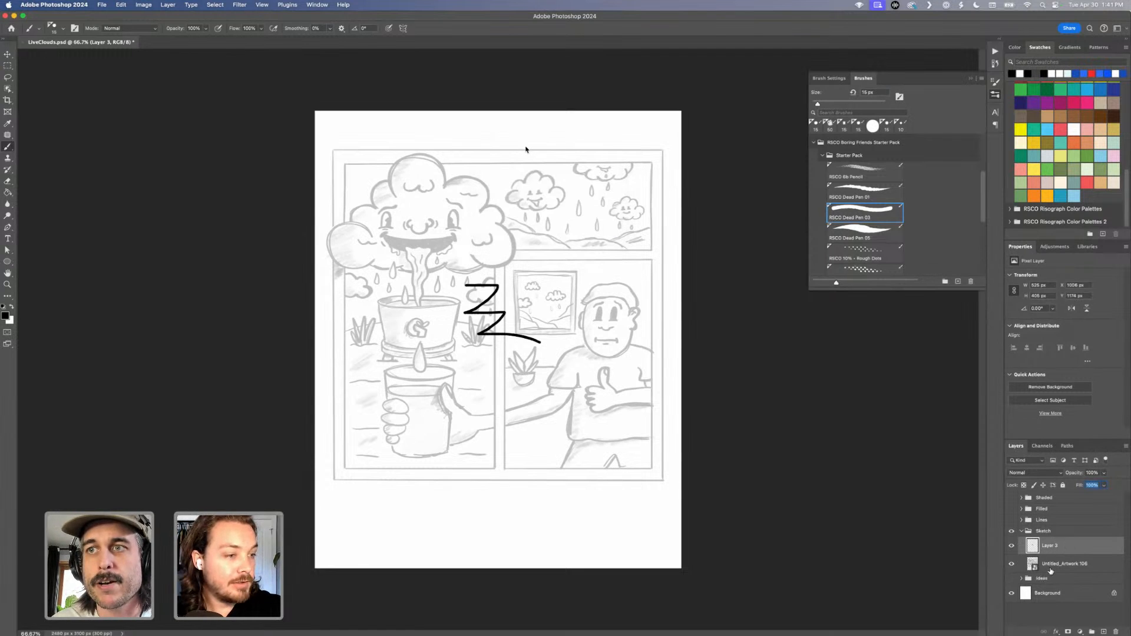
key("BackSpace")
left_click(1068, 548)
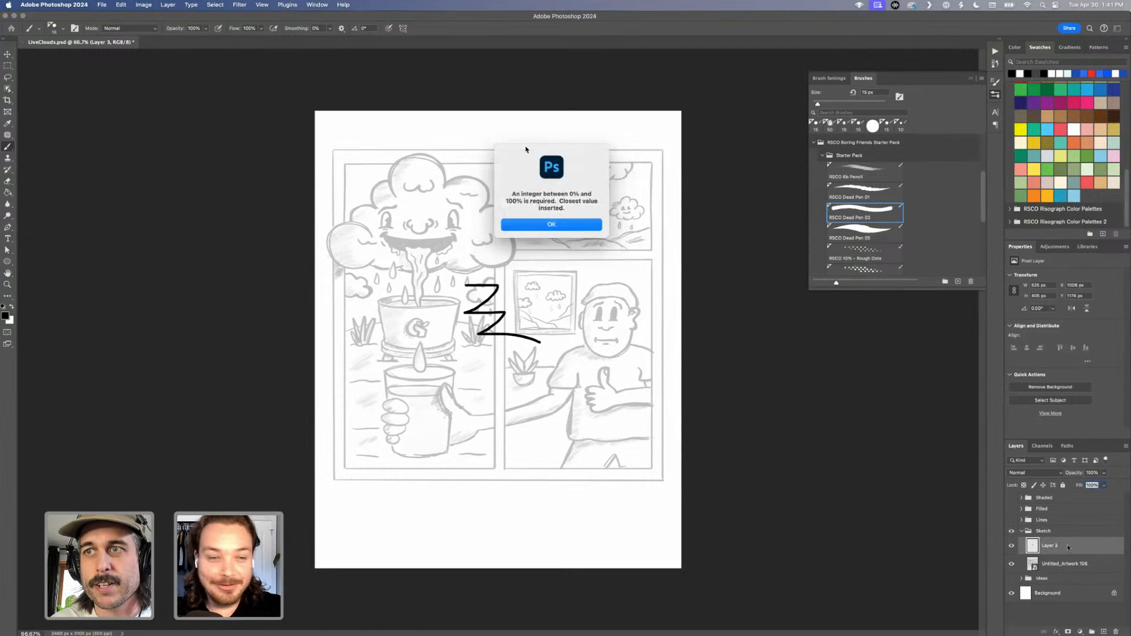
key("Return")
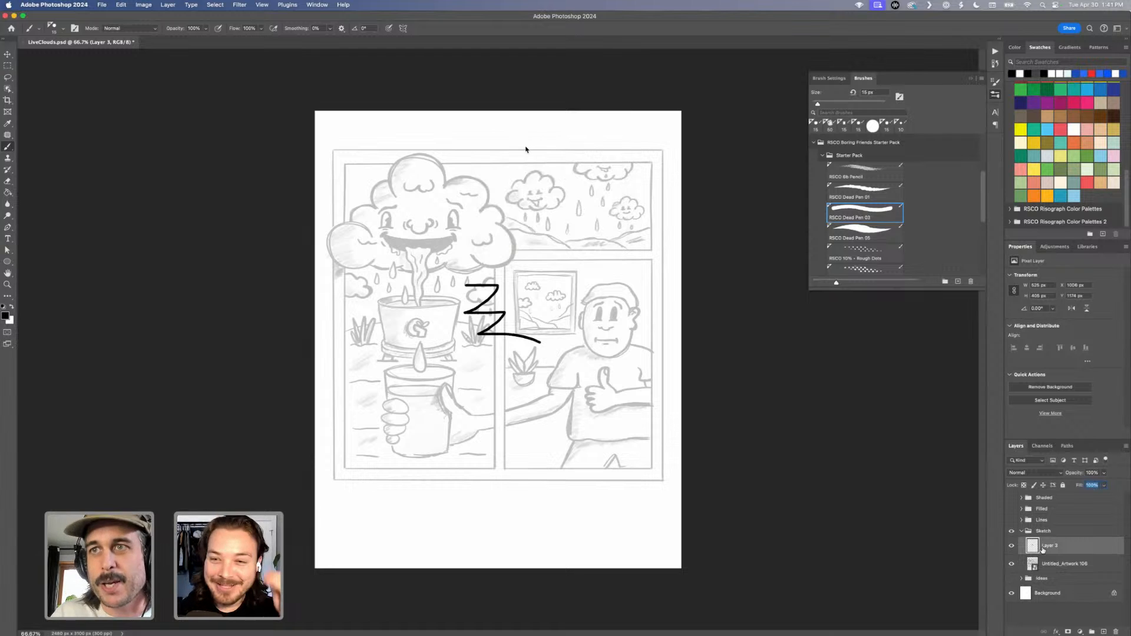
left_click(1115, 631)
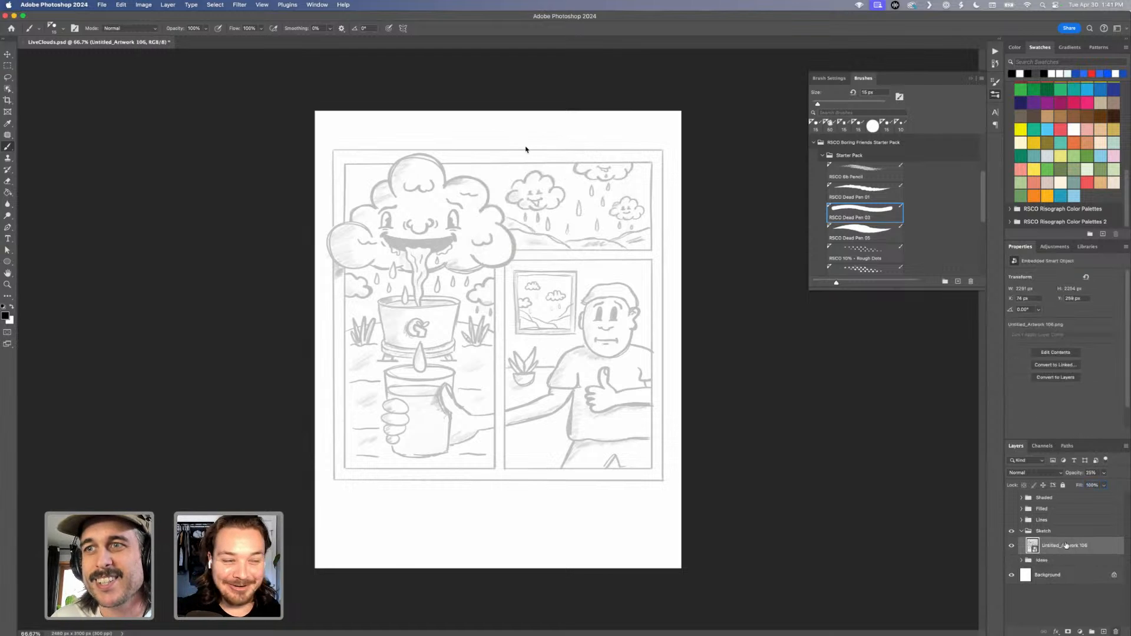
left_click(1104, 633)
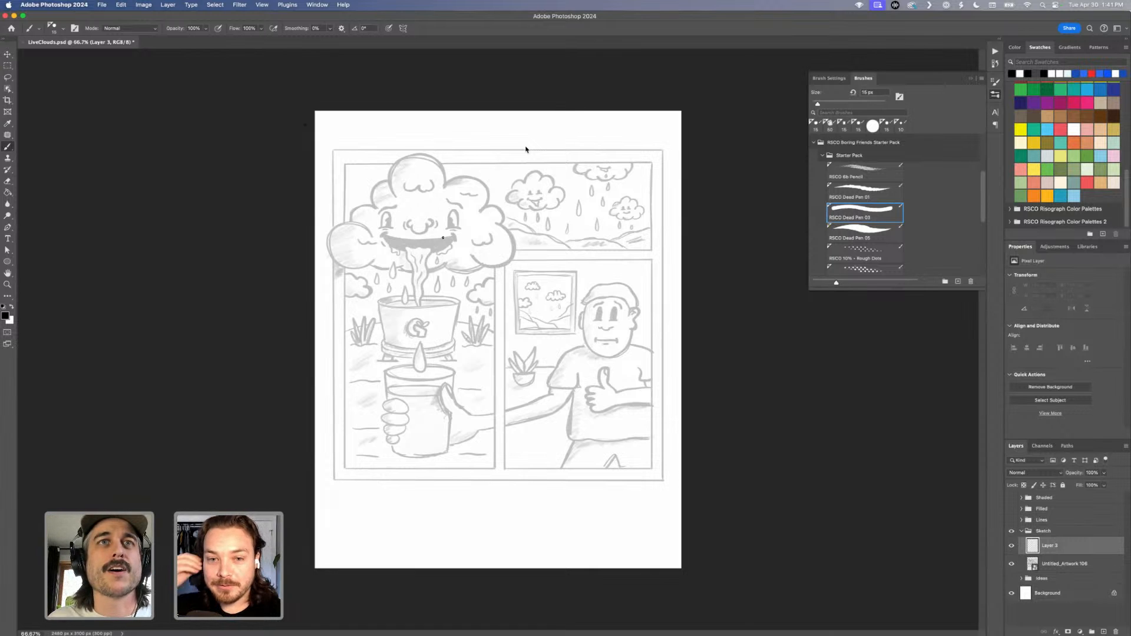
scroll(443, 238, "up", 5)
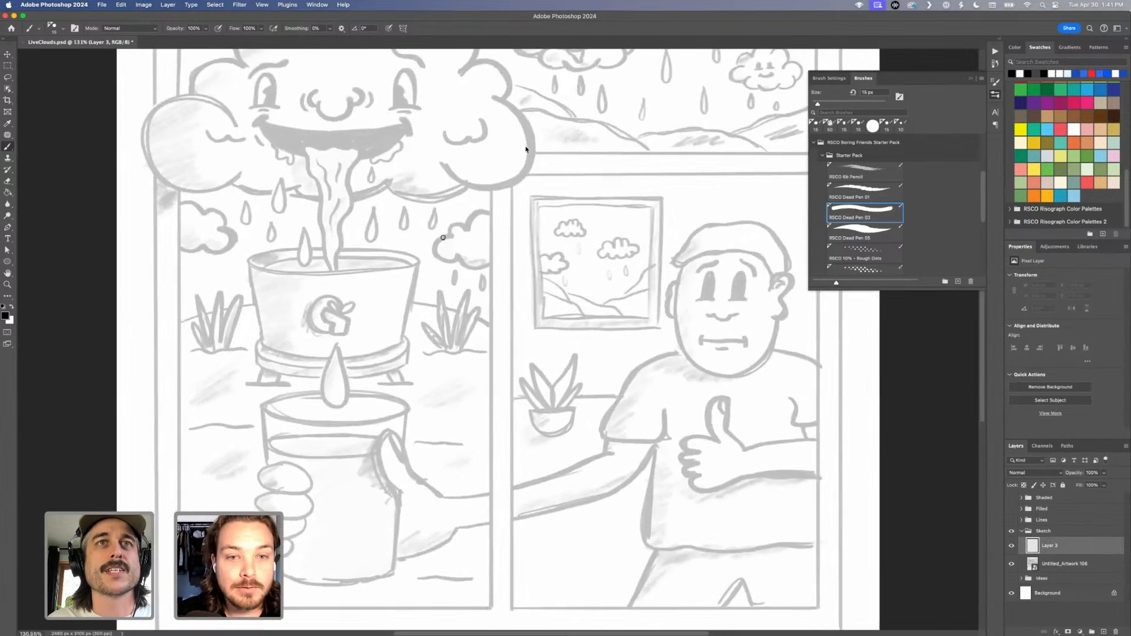
Try a stroke on the large cloud's left lobe, then test a 10 px brush size and return to 15 px.
scroll(443, 238, "up", 3)
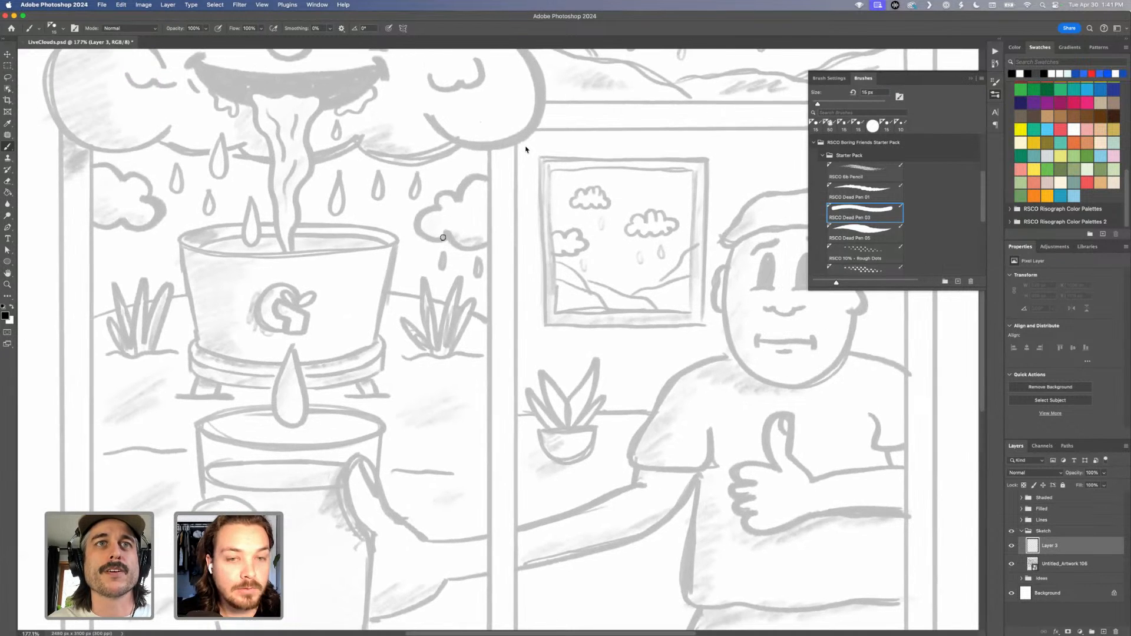
scroll(443, 238, "up", 10)
scroll(443, 237, "left", 8)
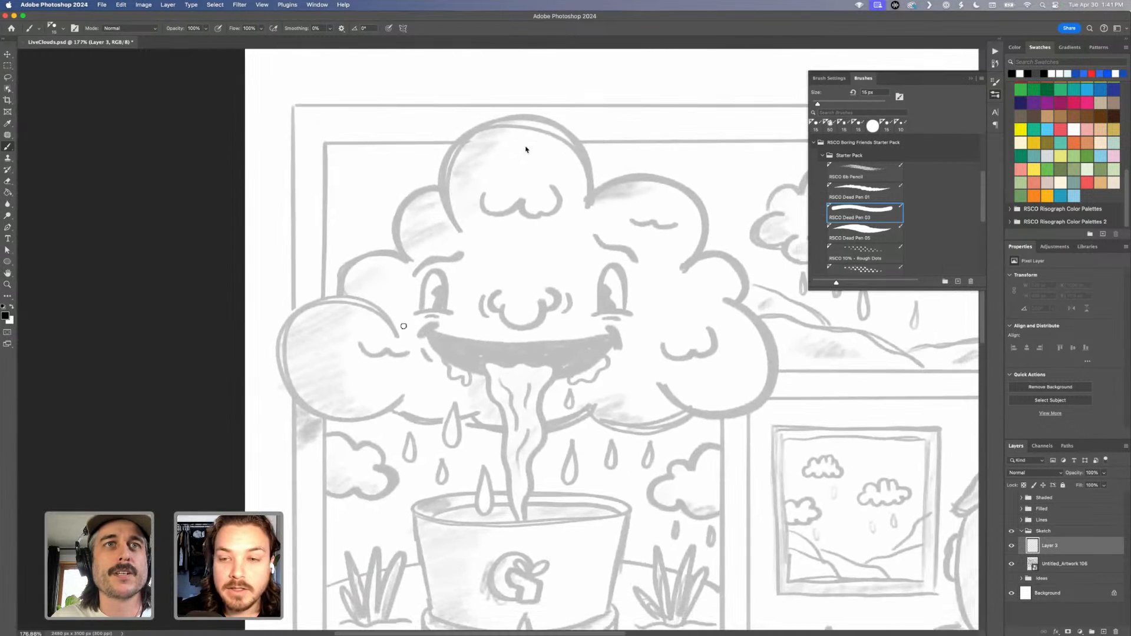
mouse_move(398, 327)
left_mouse_down()
mouse_move(332, 298)
mouse_move(298, 313)
left_mouse_up()
key("super+z")
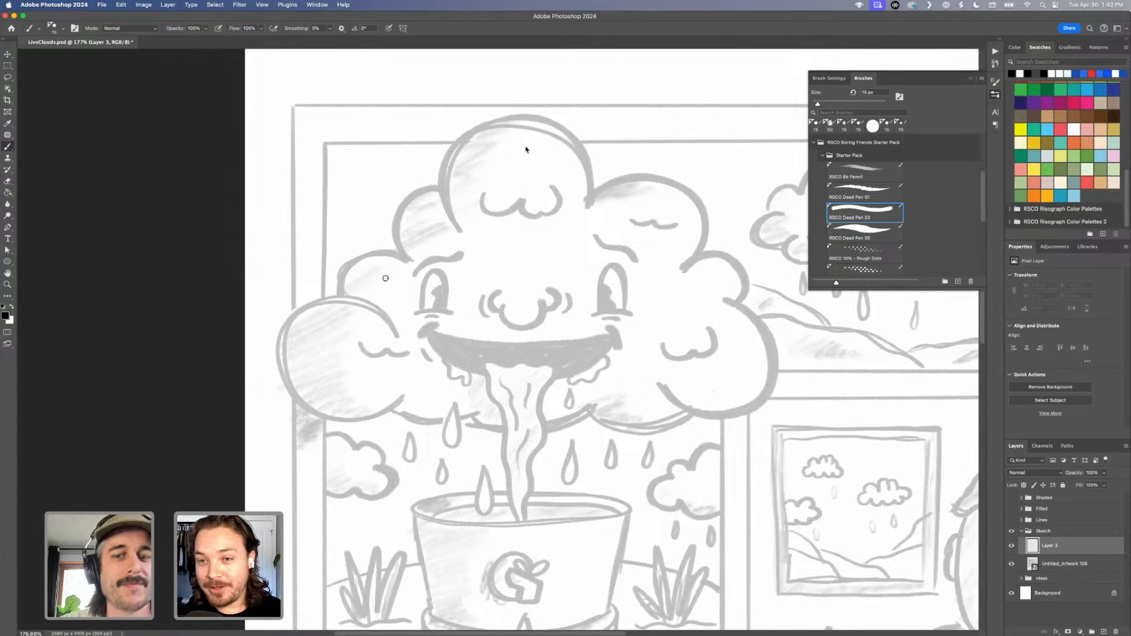
key("bracketleft")
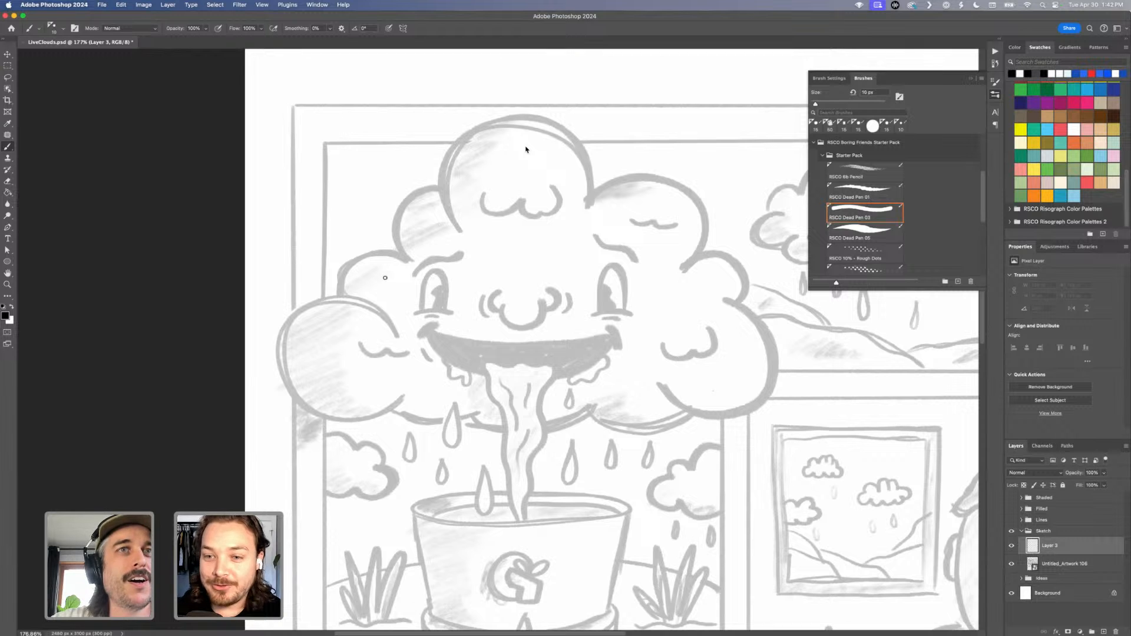
key("bracketright")
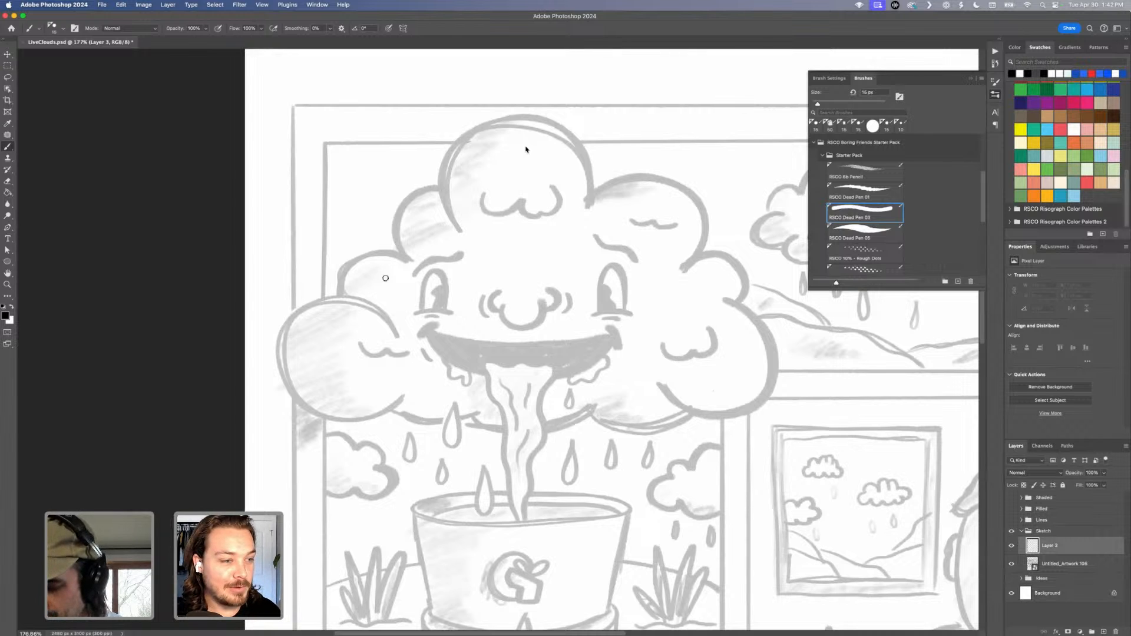
Try inking the large cloud's round left lobe with the 15 px pen at 0% smoothing, undoing each attempt.
mouse_move(400, 337)
left_mouse_down()
mouse_move(383, 308)
mouse_move(323, 296)
mouse_move(283, 340)
mouse_move(321, 416)
mouse_move(377, 416)
mouse_move(407, 395)
left_mouse_up()
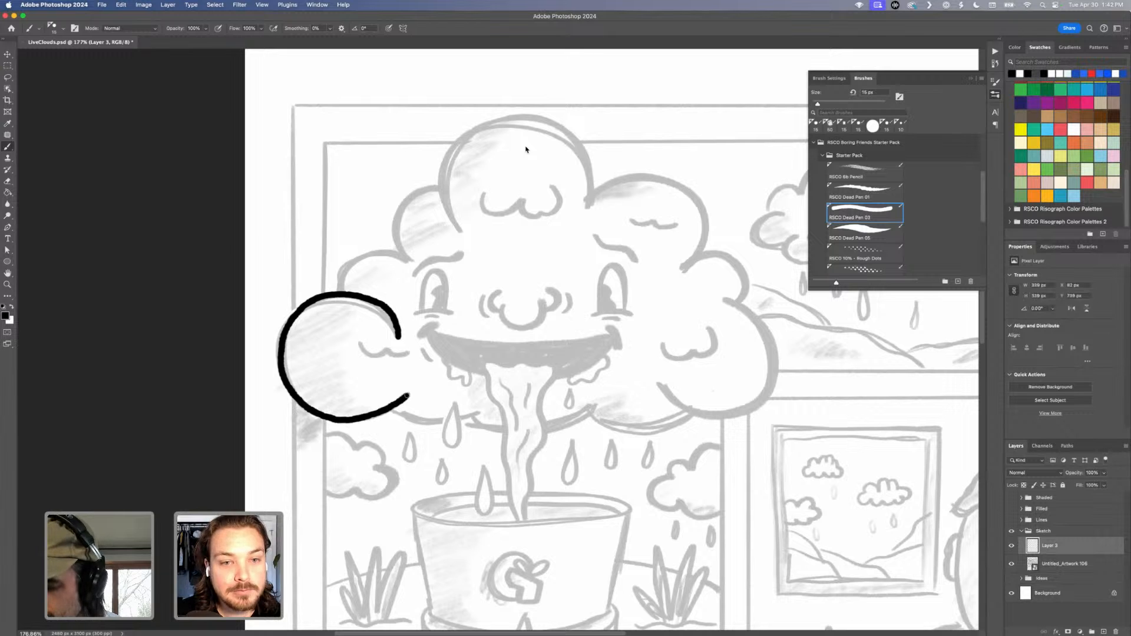
key("super+z")
mouse_move(396, 336)
left_mouse_down()
mouse_move(372, 302)
mouse_move(304, 305)
mouse_move(280, 350)
mouse_move(297, 399)
mouse_move(329, 420)
mouse_move(376, 416)
mouse_move(407, 396)
left_mouse_up()
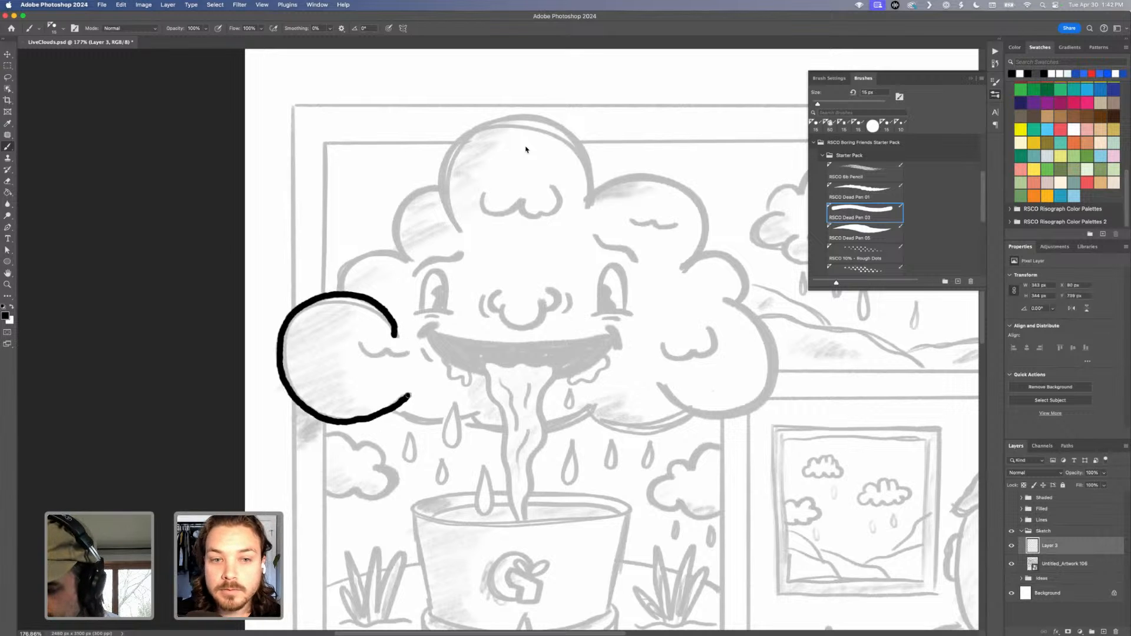
key("super+z")
mouse_move(397, 336)
left_mouse_down()
mouse_move(340, 296)
mouse_move(287, 327)
mouse_move(289, 391)
mouse_move(350, 424)
mouse_move(399, 401)
left_mouse_up()
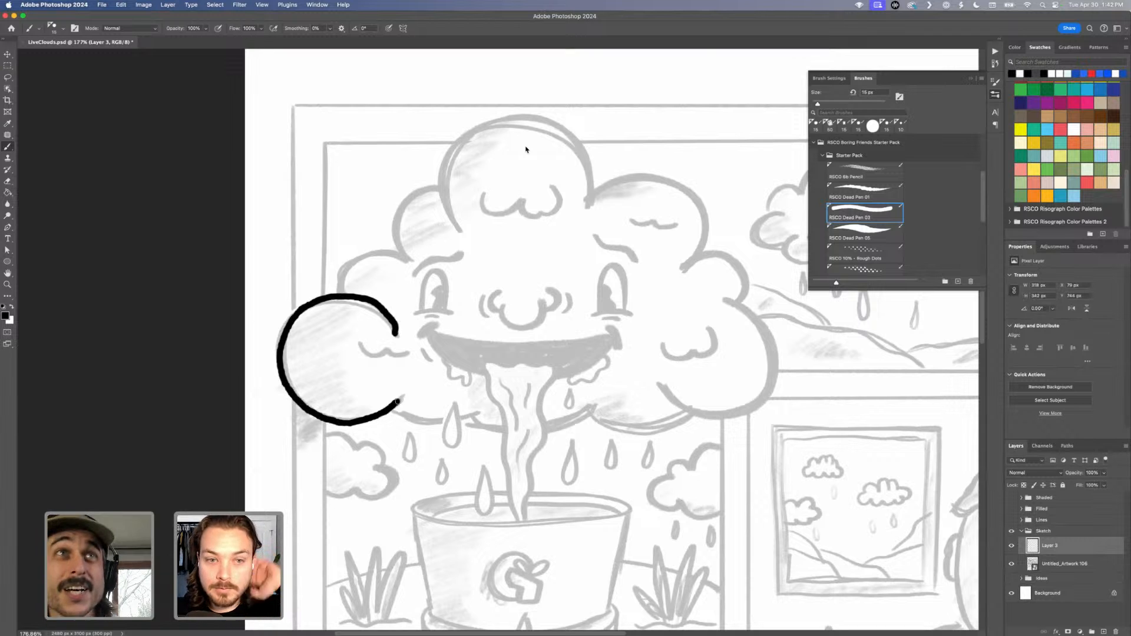
key("super+z")
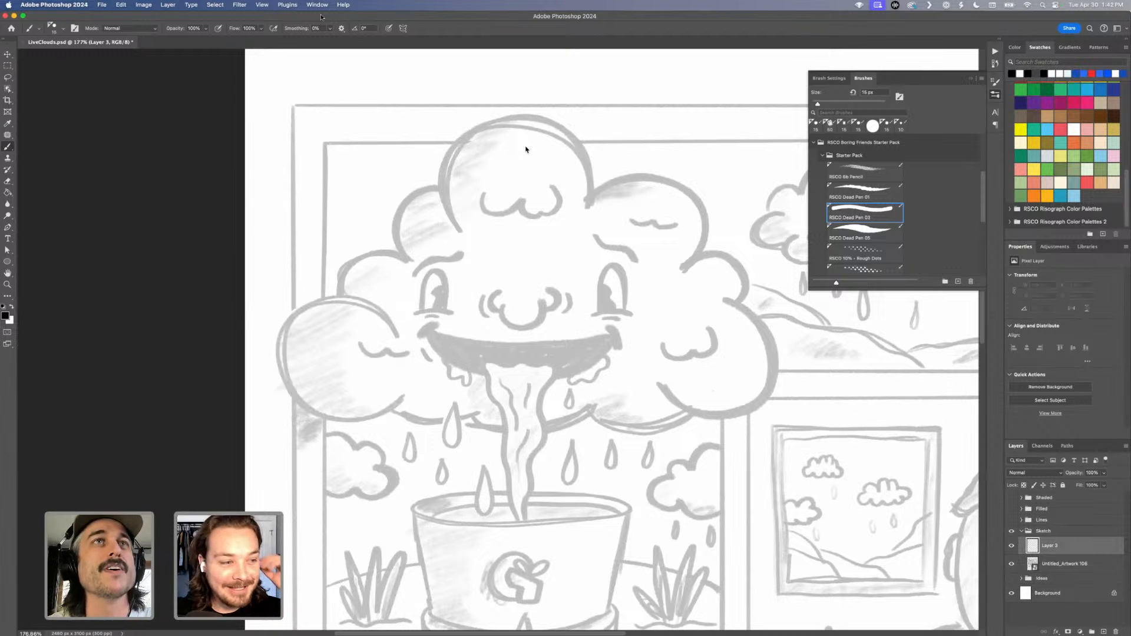
Set the brush smoothing to 50% and ink the round left lobe of the large cloud.
type("50")
key("Tab")
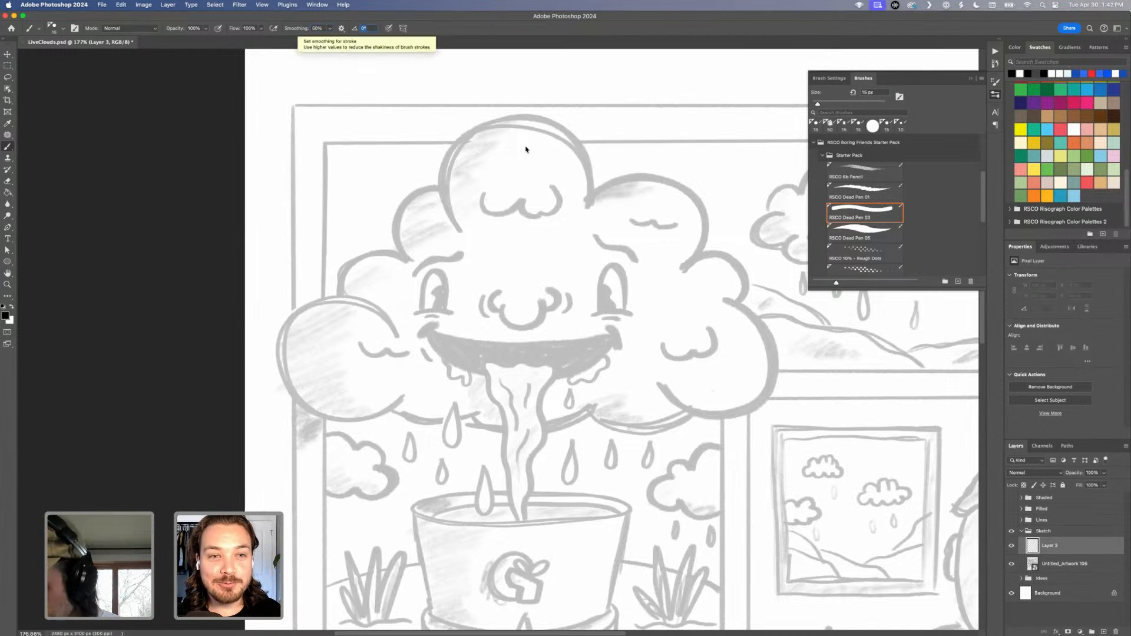
mouse_move(398, 334)
left_mouse_down()
mouse_move(357, 302)
mouse_move(297, 321)
mouse_move(282, 349)
mouse_move(309, 405)
mouse_move(367, 416)
left_mouse_up()
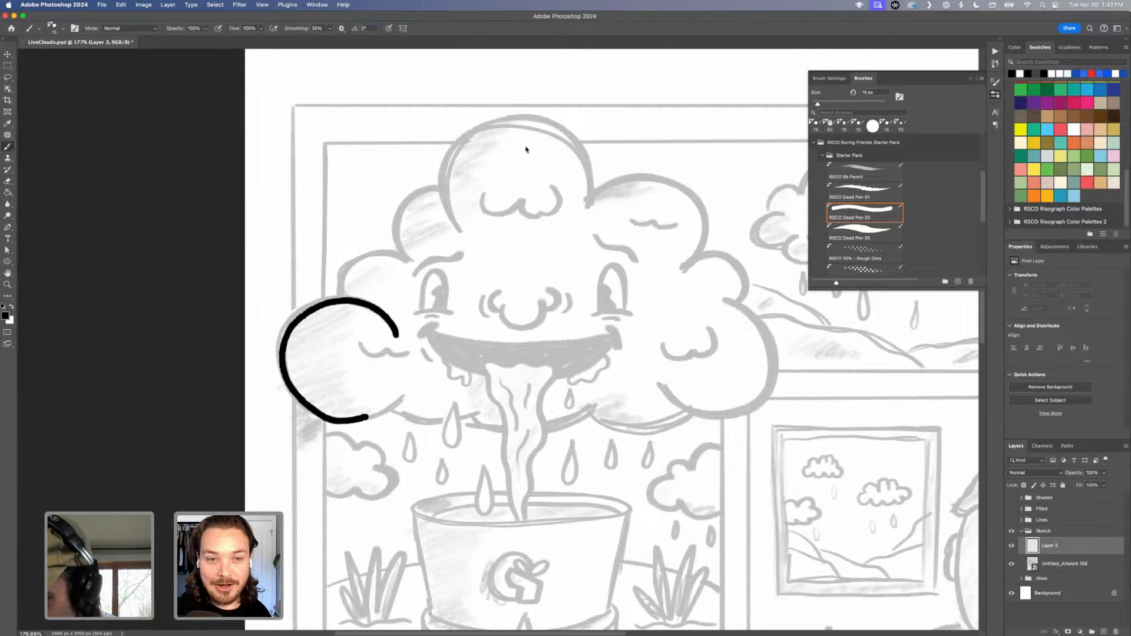
key("super+z")
mouse_move(398, 336)
left_mouse_down()
mouse_move(354, 297)
mouse_move(301, 316)
mouse_move(284, 367)
mouse_move(304, 407)
mouse_move(336, 424)
mouse_move(407, 400)
left_mouse_up()
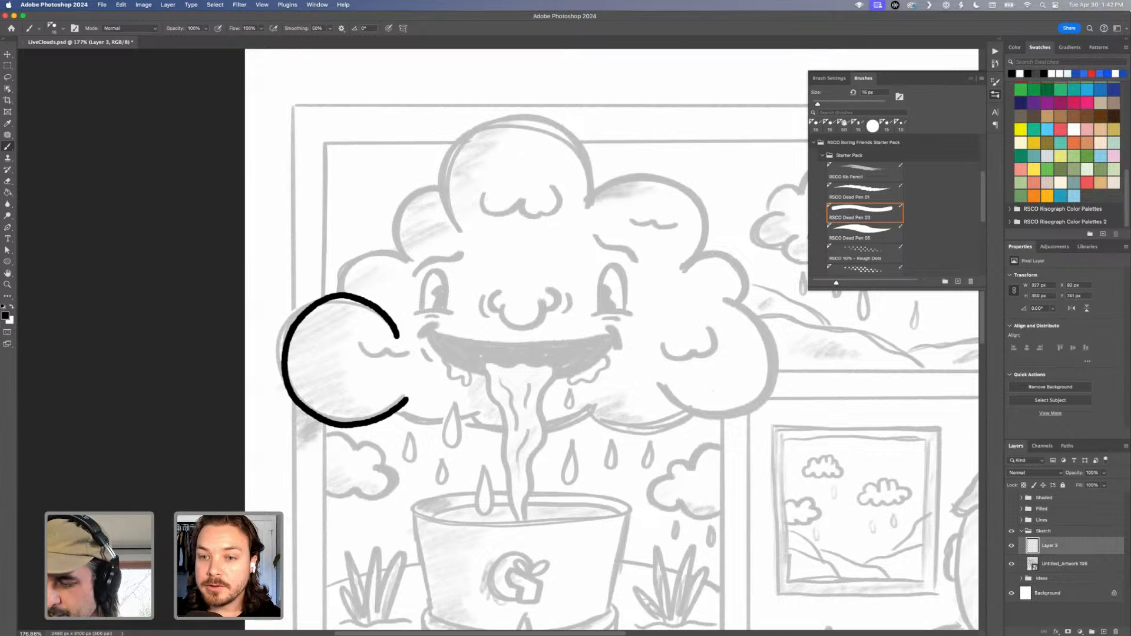
Ink the cloud's two small upper-left lobes, its tall top lobe and the upper-right lobe along the sketch.
mouse_move(335, 293)
left_mouse_down()
mouse_move(356, 261)
mouse_move(405, 262)
mouse_move(403, 204)
mouse_move(435, 192)
left_mouse_up()
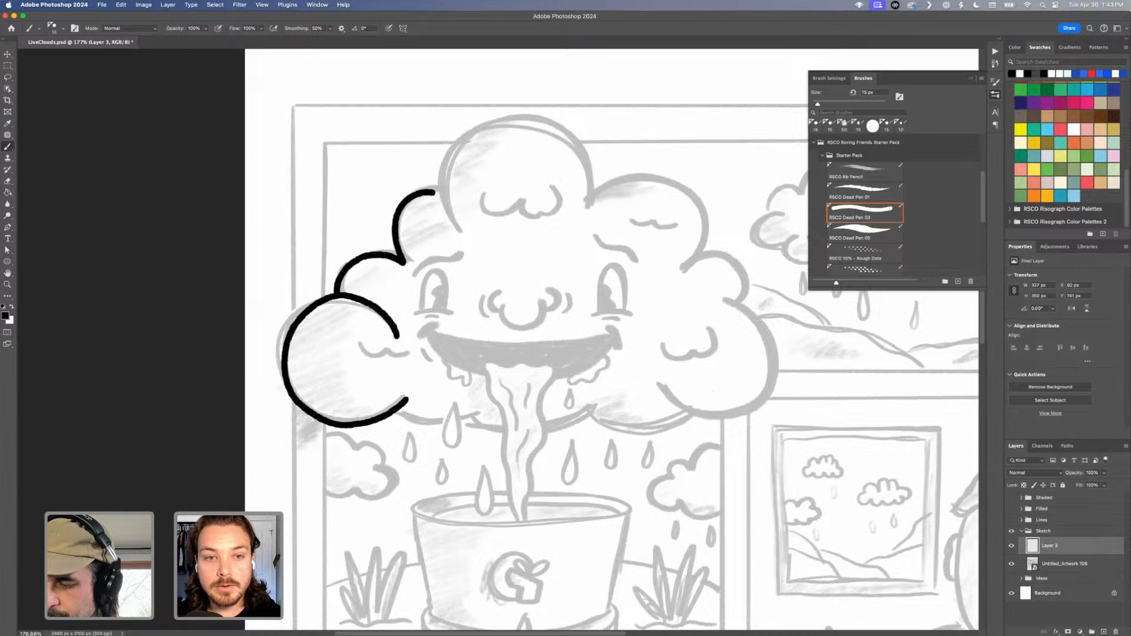
mouse_move(462, 228)
left_mouse_down()
mouse_move(444, 189)
mouse_move(460, 143)
mouse_move(509, 119)
mouse_move(555, 125)
mouse_move(587, 146)
mouse_move(594, 208)
mouse_move(634, 175)
mouse_move(671, 185)
mouse_move(699, 211)
mouse_move(685, 270)
left_mouse_up()
key("super+z")
mouse_move(595, 189)
left_mouse_down()
mouse_move(618, 176)
mouse_move(707, 221)
mouse_move(685, 269)
left_mouse_up()
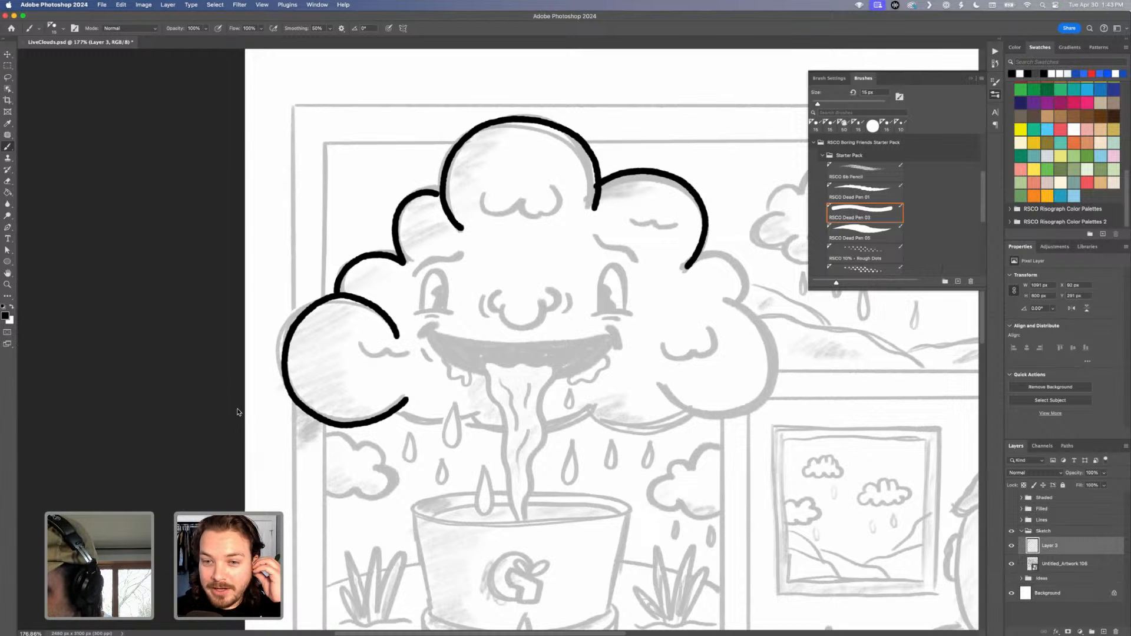
key("super+z")
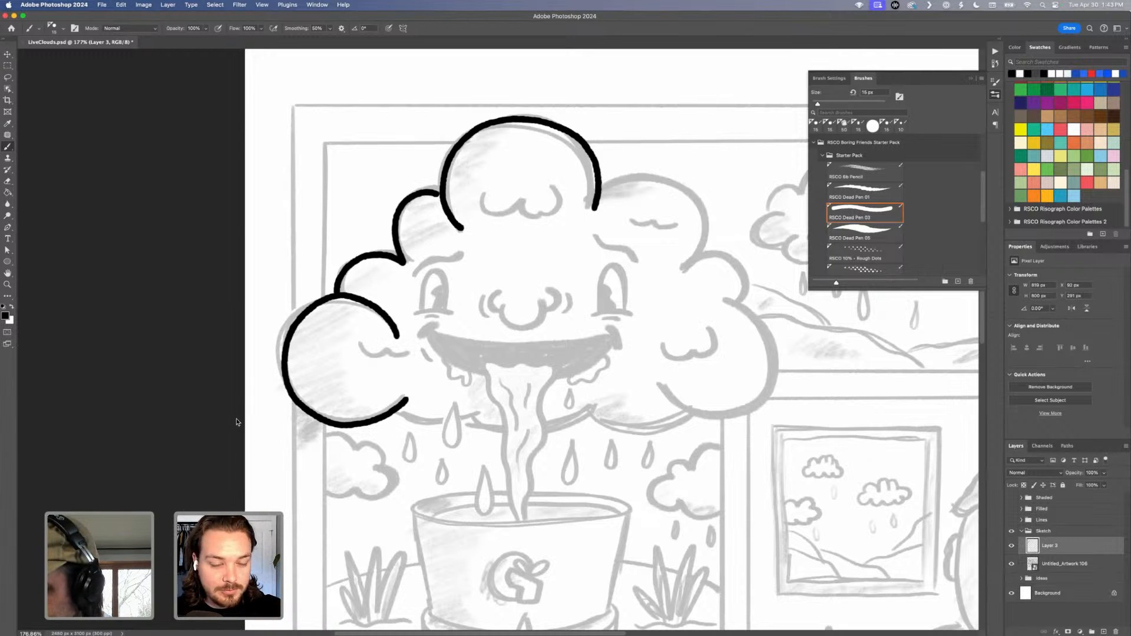
mouse_move(597, 193)
left_mouse_down()
mouse_move(652, 174)
mouse_move(684, 188)
mouse_move(701, 215)
mouse_move(683, 270)
left_mouse_up()
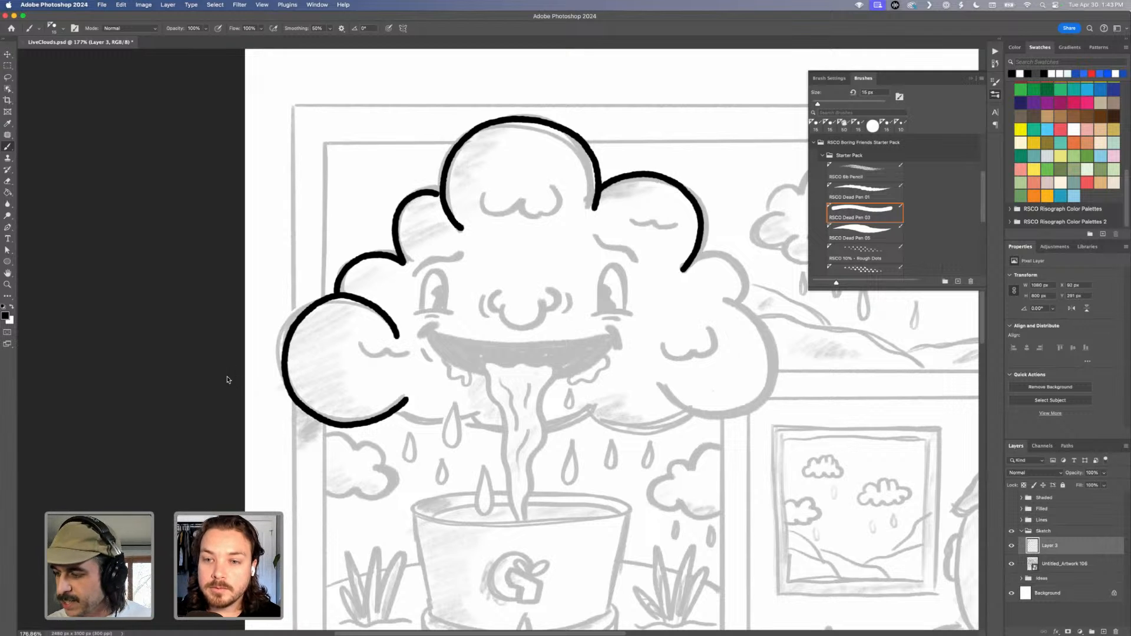
key("super+z")
key("super+shift+z")
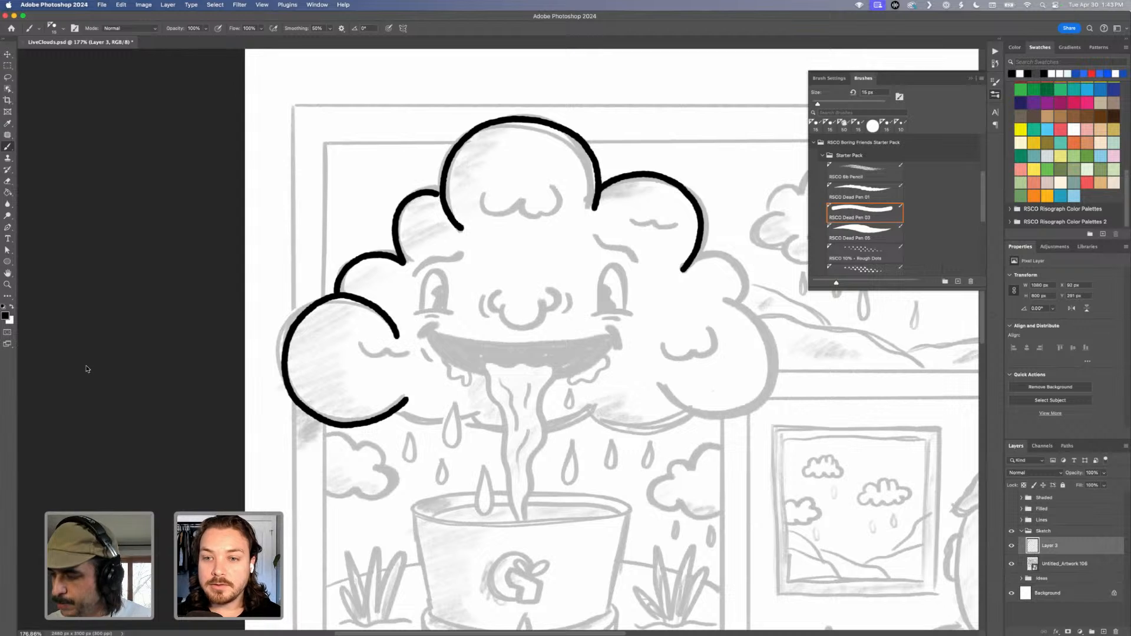
Ink the small lobe and the large round lobe on the cloud's right side, redrawing the large one.
mouse_move(684, 270)
left_mouse_down()
mouse_move(729, 254)
mouse_move(750, 293)
mouse_move(743, 303)
left_mouse_up()
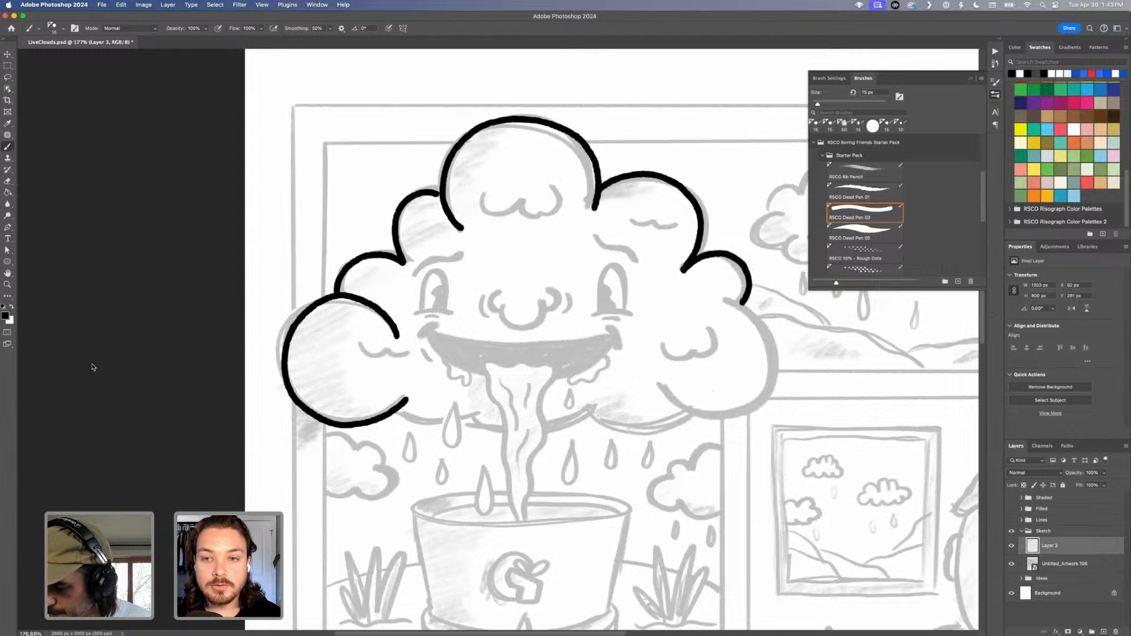
mouse_move(659, 383)
left_mouse_down()
mouse_move(752, 407)
mouse_move(767, 330)
mouse_move(731, 299)
left_mouse_up()
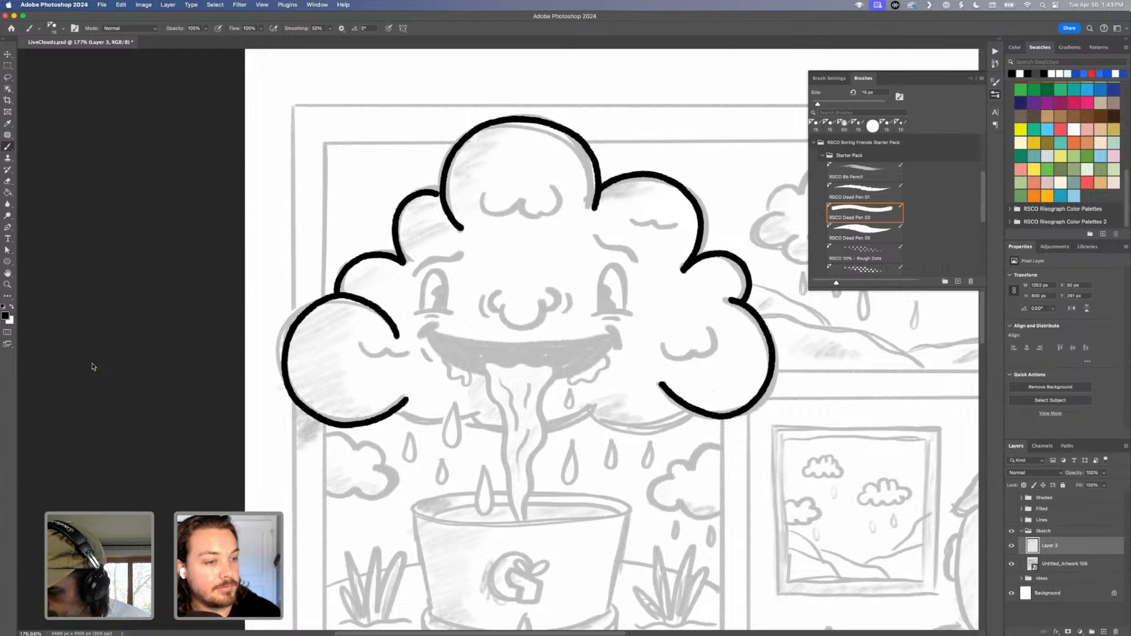
key("super+z")
mouse_move(725, 300)
left_mouse_down()
mouse_move(774, 331)
mouse_move(777, 377)
mouse_move(755, 404)
mouse_move(704, 412)
mouse_move(667, 387)
left_mouse_up()
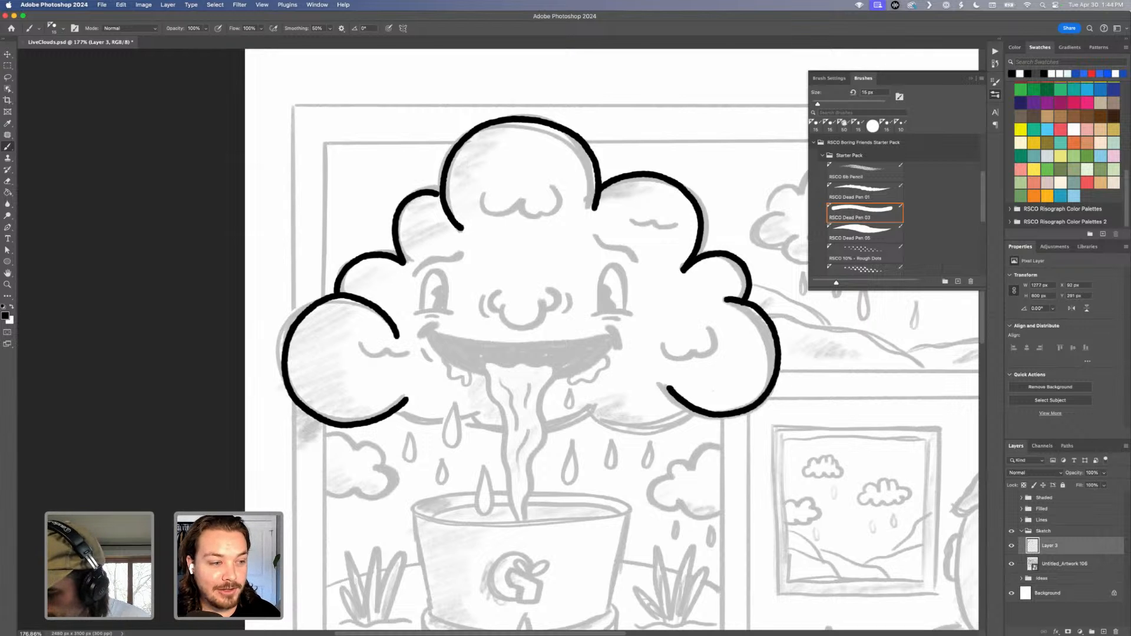
key("super+z")
mouse_move(725, 299)
left_mouse_down()
mouse_move(771, 335)
mouse_move(768, 385)
mouse_move(740, 412)
mouse_move(691, 410)
mouse_move(662, 384)
left_mouse_up()
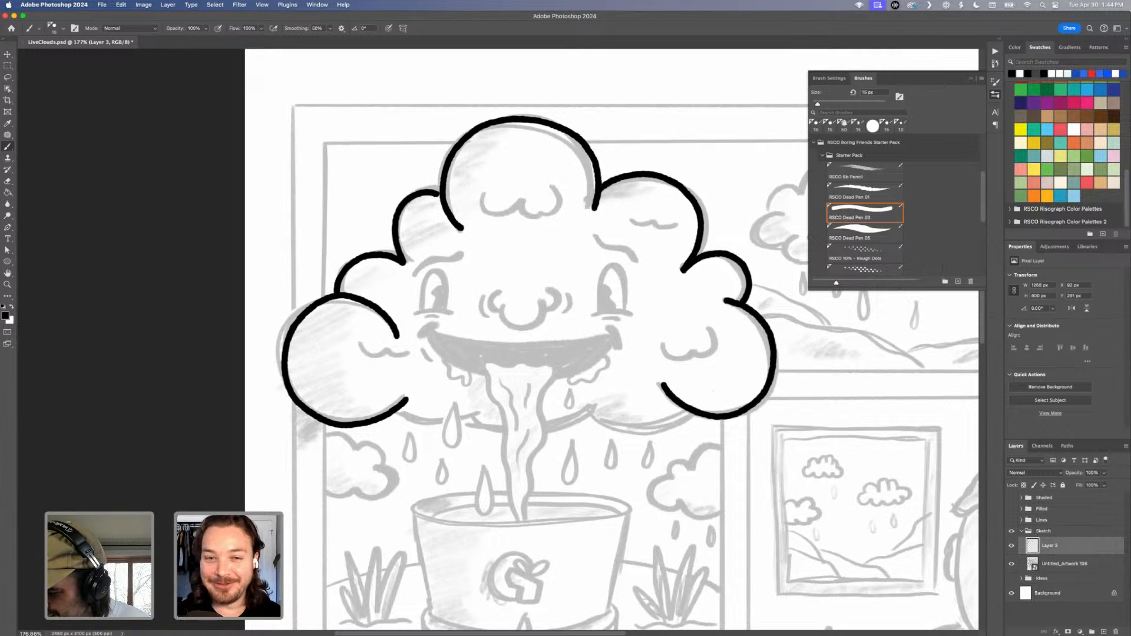
Ink the scalloped underside of the cloud to join the left and right lobes.
mouse_move(587, 406)
left_mouse_down()
mouse_move(604, 421)
mouse_move(677, 425)
mouse_move(693, 412)
left_mouse_up()
mouse_move(471, 414)
left_mouse_down()
mouse_move(498, 424)
mouse_move(589, 408)
left_mouse_up()
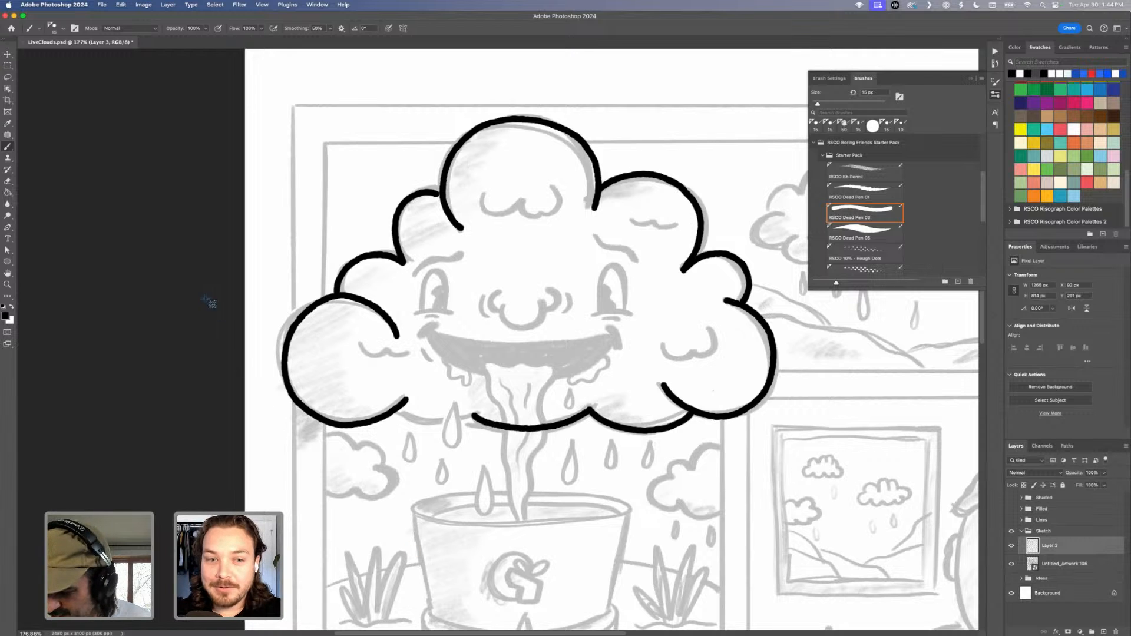
left_click_drag(398, 409, 479, 415)
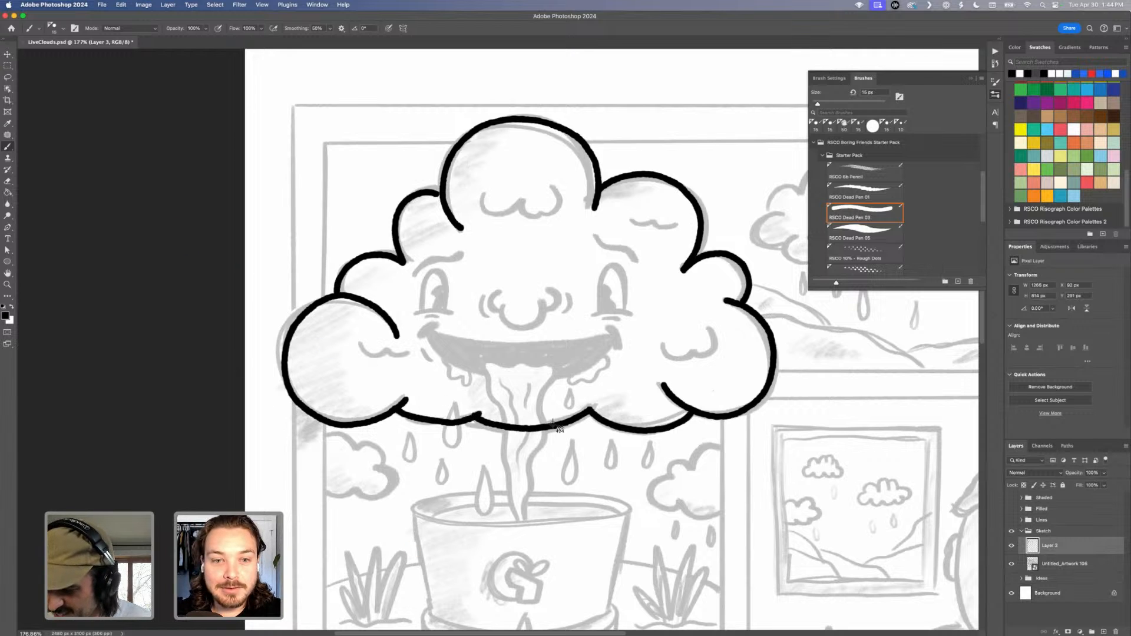
key("super+z")
left_click_drag(400, 407, 489, 406)
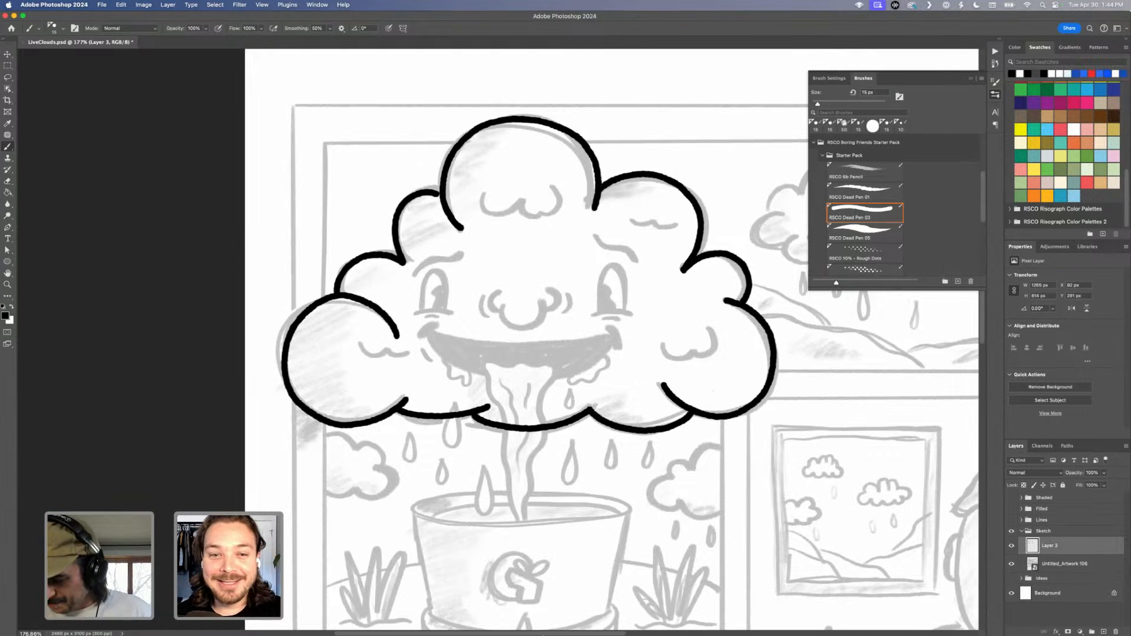
key("super+z")
mouse_move(401, 407)
left_mouse_down()
mouse_move(456, 421)
mouse_move(480, 411)
left_mouse_up()
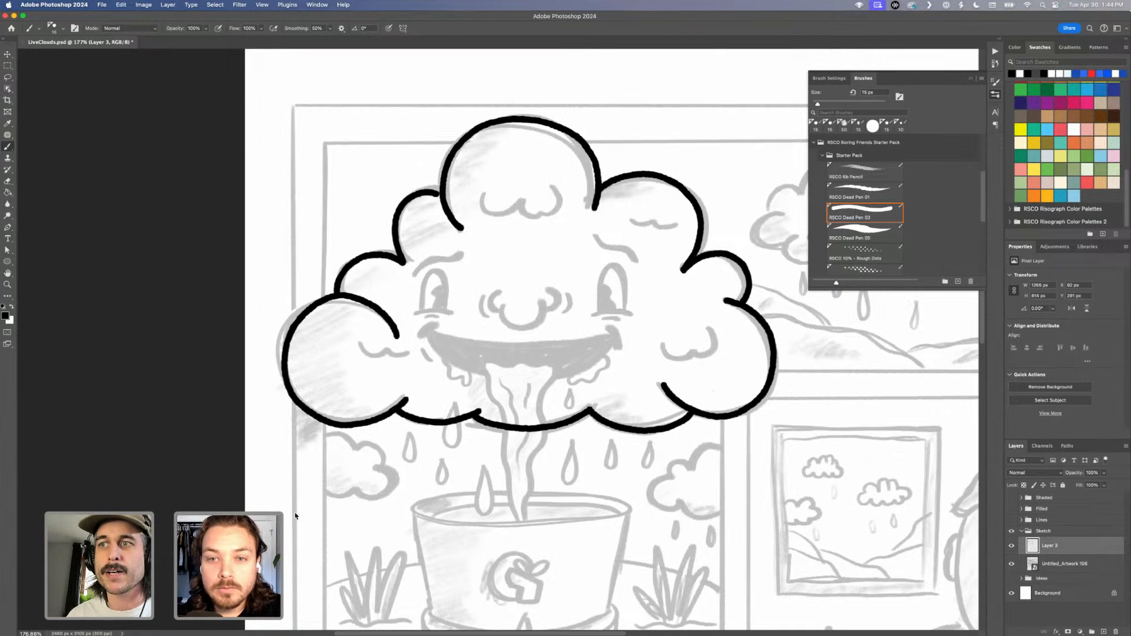
Add a new layer above the cloud outline and ink the stream pouring from the mouth into the bucket.
key("super+shift+alt+n")
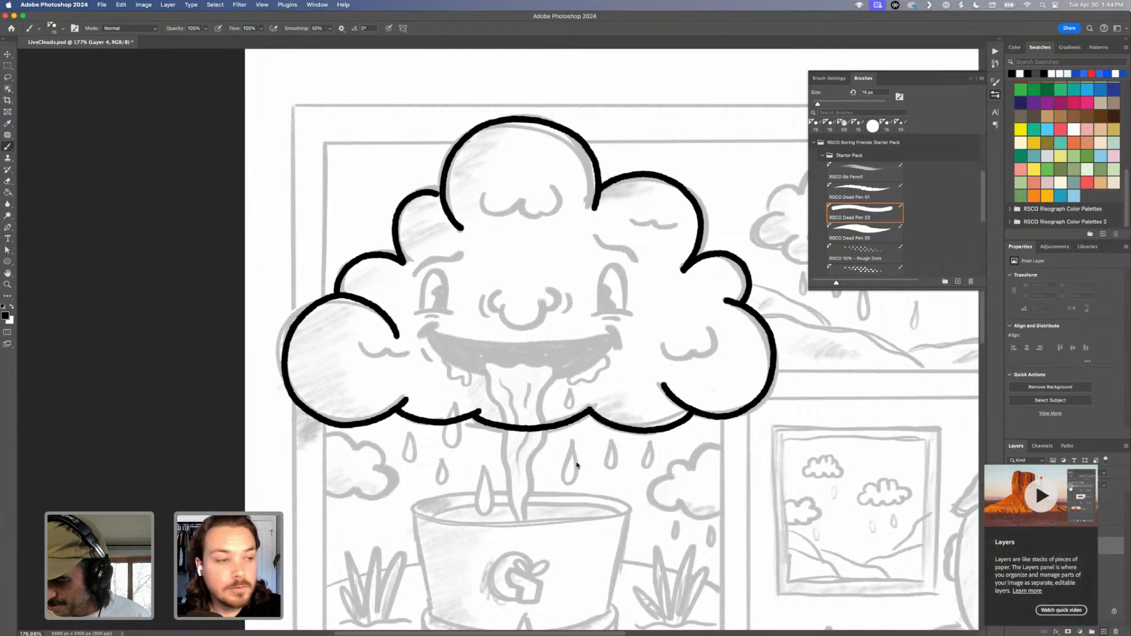
mouse_move(487, 364)
left_mouse_down()
mouse_move(506, 405)
mouse_move(501, 451)
mouse_move(520, 519)
left_mouse_up()
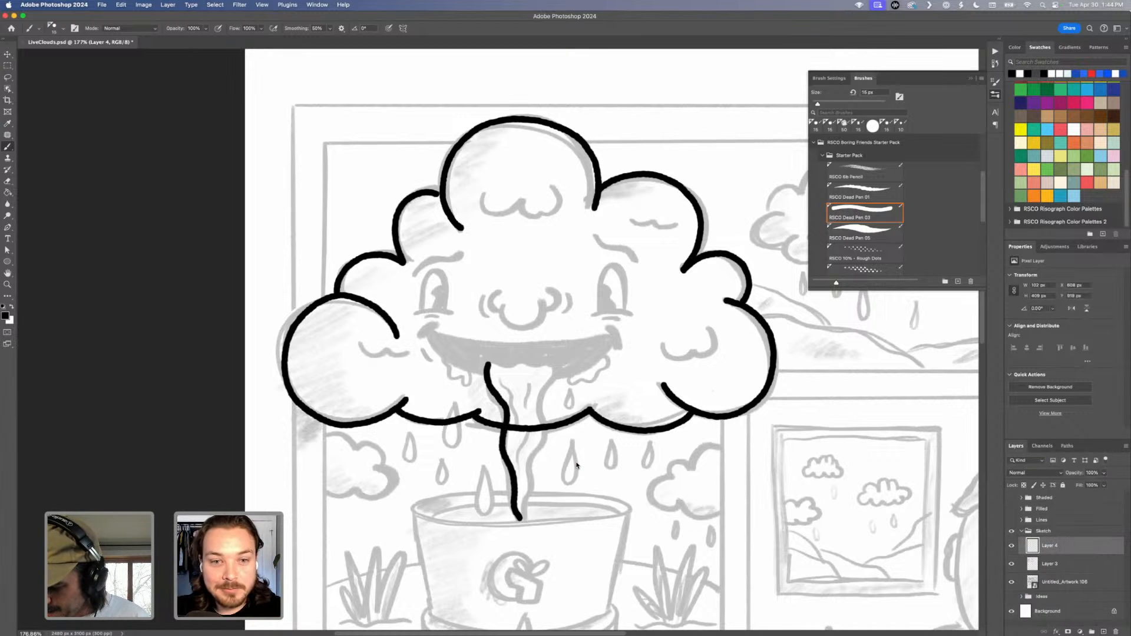
left_click_drag(536, 447, 521, 519)
mouse_move(536, 447)
left_mouse_down()
mouse_move(552, 366)
mouse_move(532, 368)
left_mouse_up()
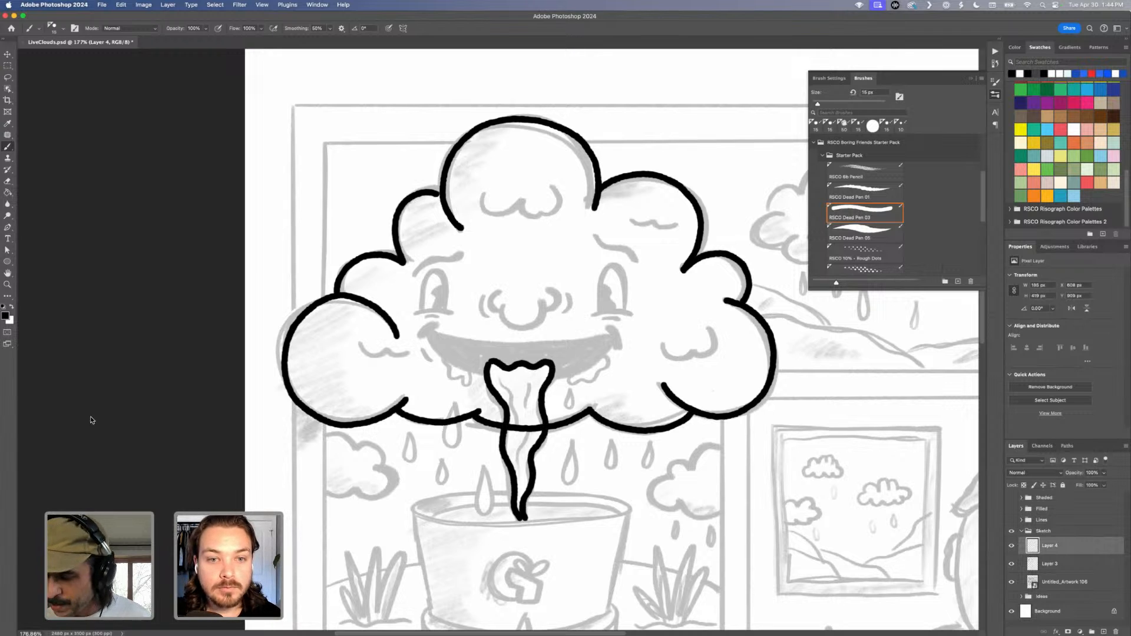
Erase the cloud outline on Layer 3 where it crosses the stream, and return to Layer 4 with the brush.
key("alt+bracketleft")
key("e")
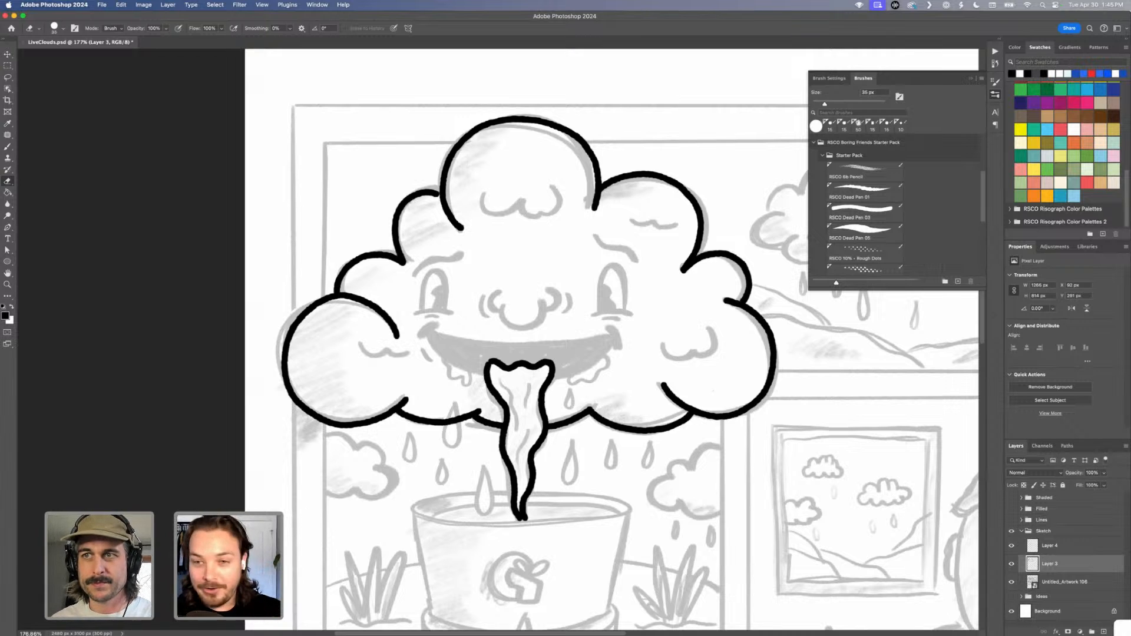
left_click(1054, 546)
key("b")
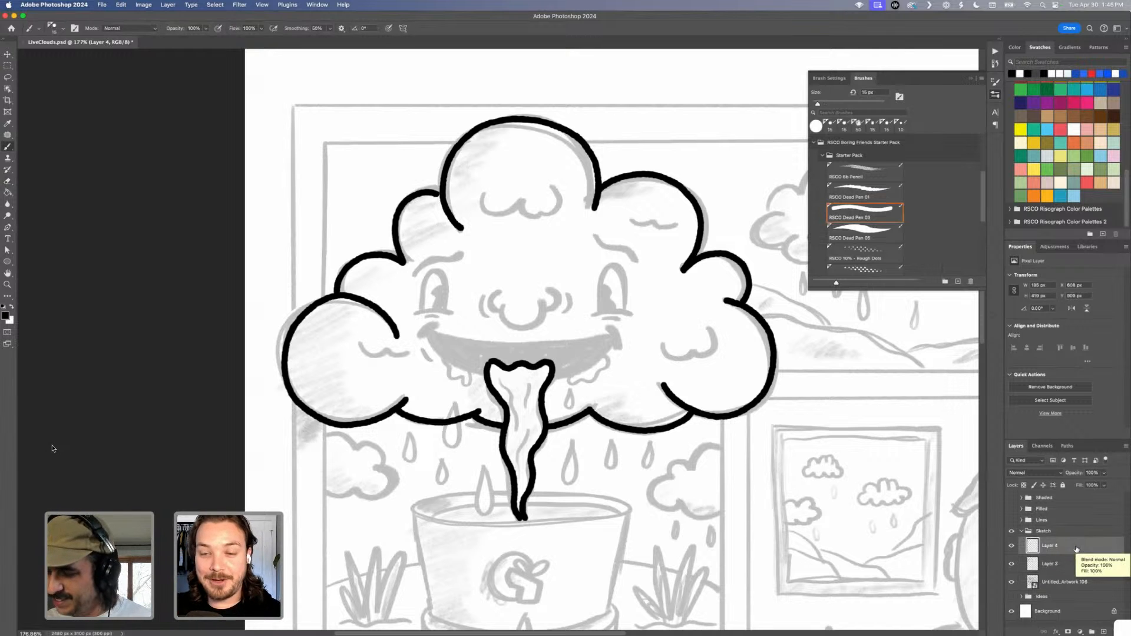
Ink the cloud's smiling mouth on Layer 4, with the upper lip line and the lower curves meeting the stream.
mouse_move(429, 330)
left_mouse_down()
mouse_move(481, 347)
mouse_move(587, 348)
mouse_move(618, 334)
left_mouse_up()
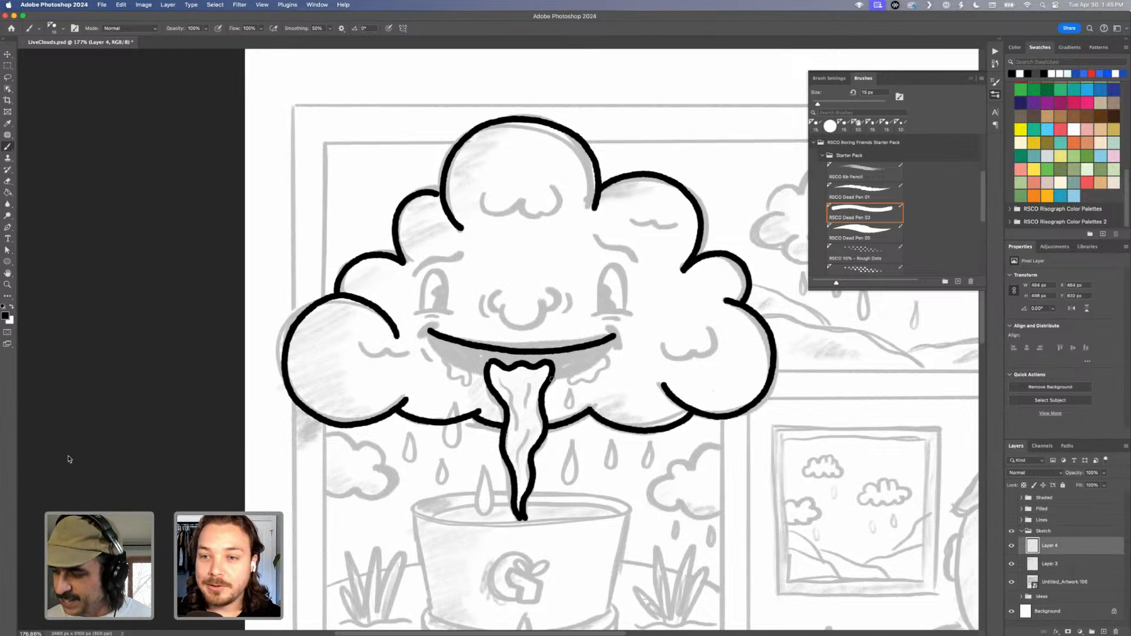
scroll(551, 380, "up", 1)
key("super+z")
mouse_move(429, 328)
left_mouse_down()
mouse_move(484, 347)
mouse_move(570, 350)
mouse_move(616, 334)
left_mouse_up()
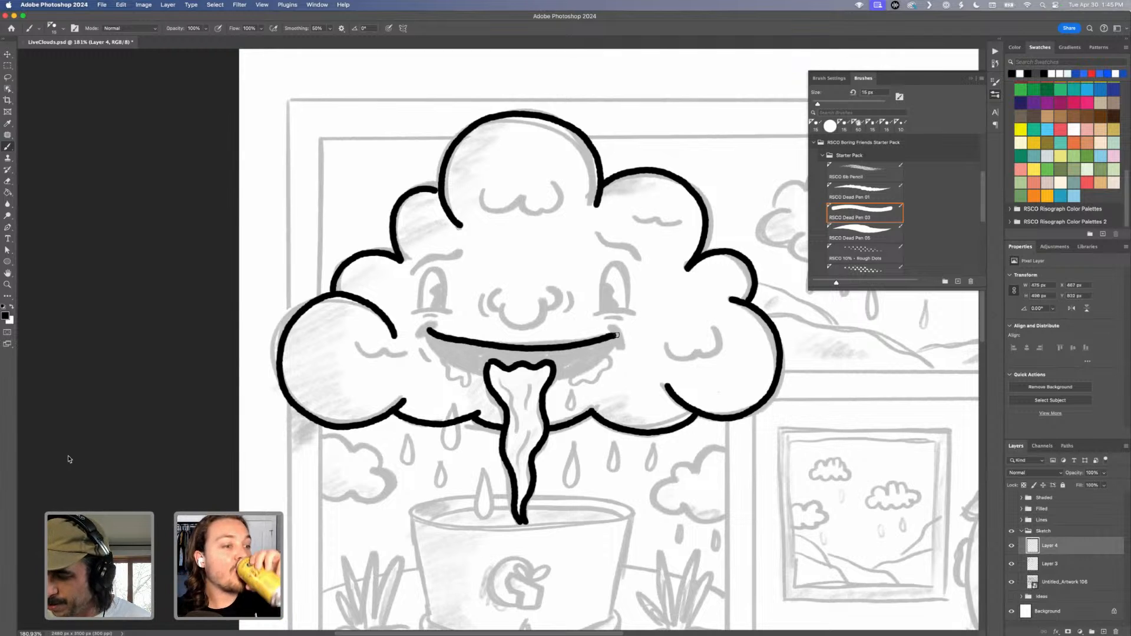
key("super+z")
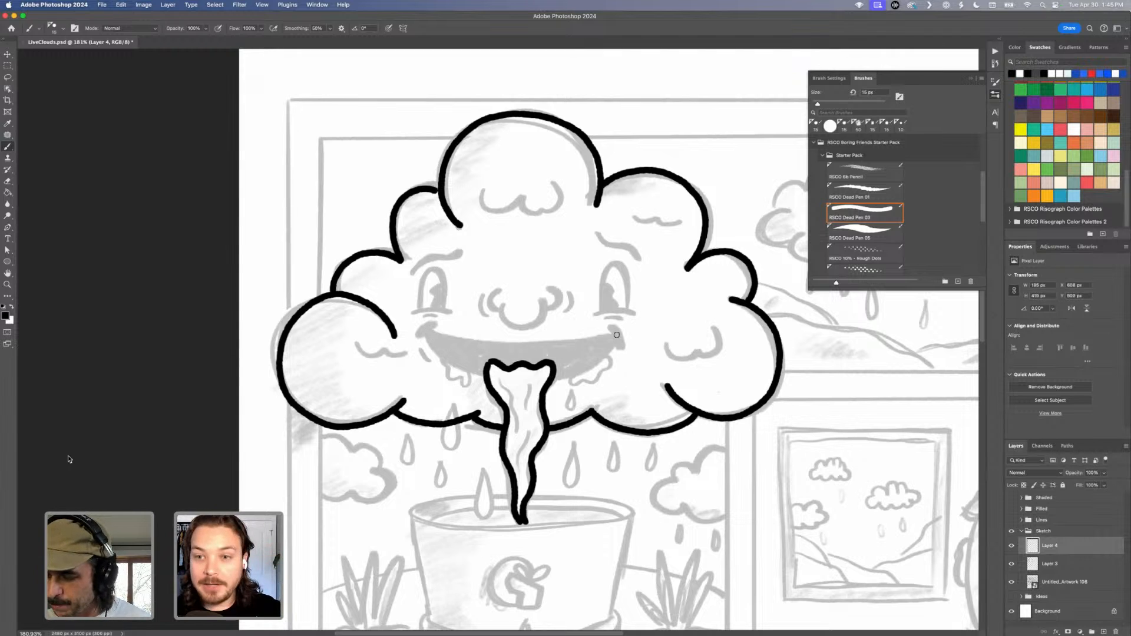
mouse_move(427, 328)
left_mouse_down()
mouse_move(501, 343)
mouse_move(617, 334)
left_mouse_up()
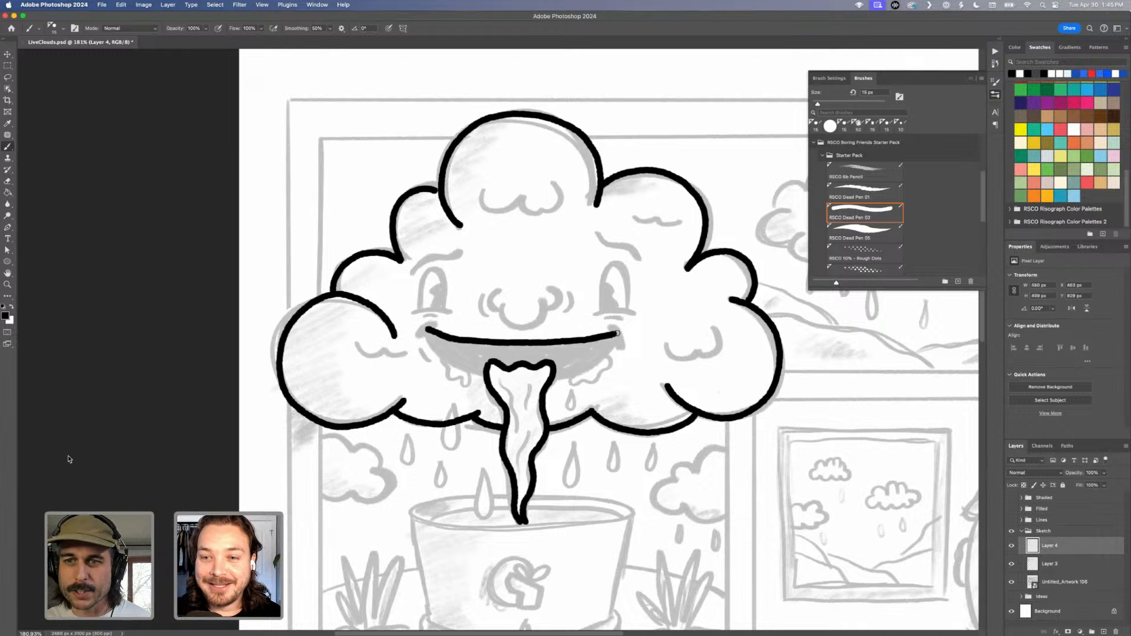
left_click_drag(427, 331, 489, 375)
left_click_drag(556, 372, 616, 335)
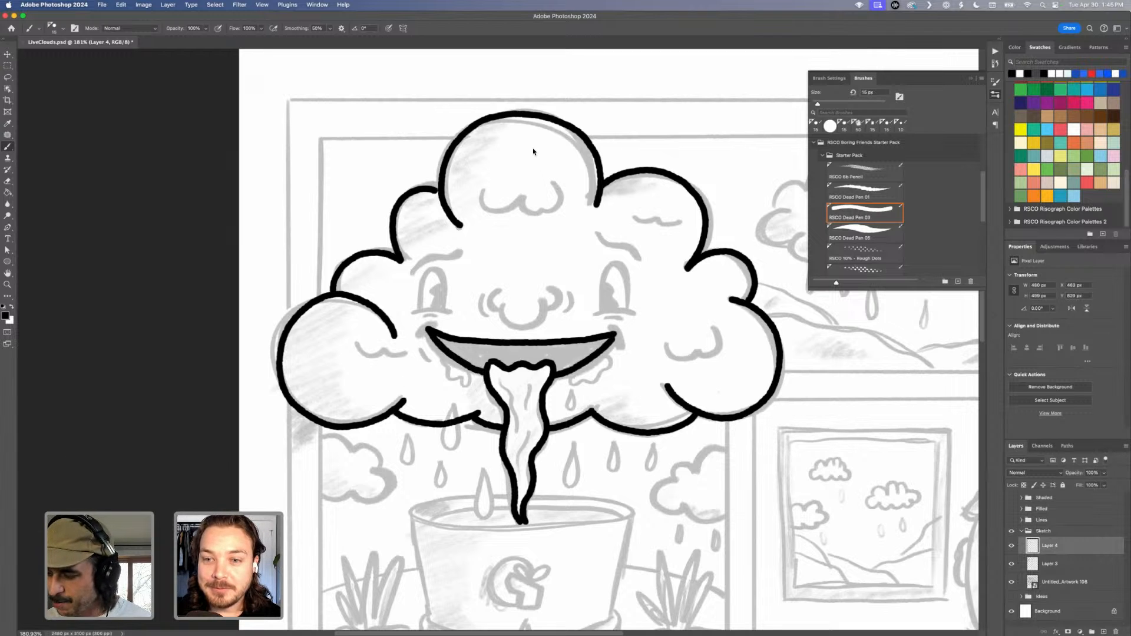
Ink the creases at both corners of the cloud's mouth and the rounded nose with curved lines on each side.
left_click_drag(608, 327, 619, 344)
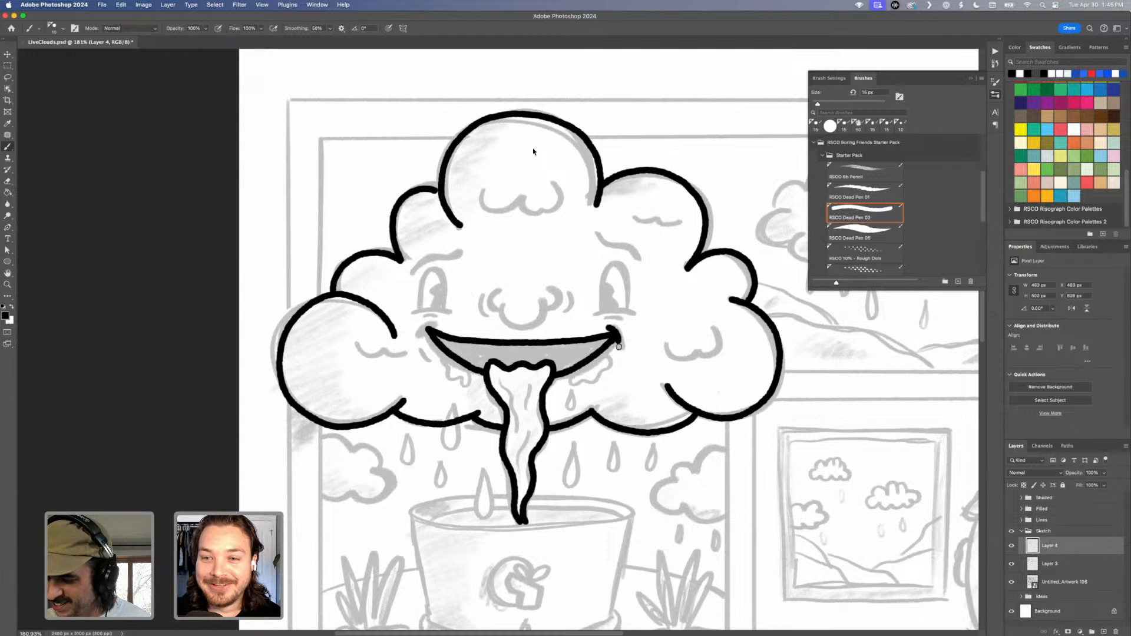
left_click_drag(425, 335, 434, 323)
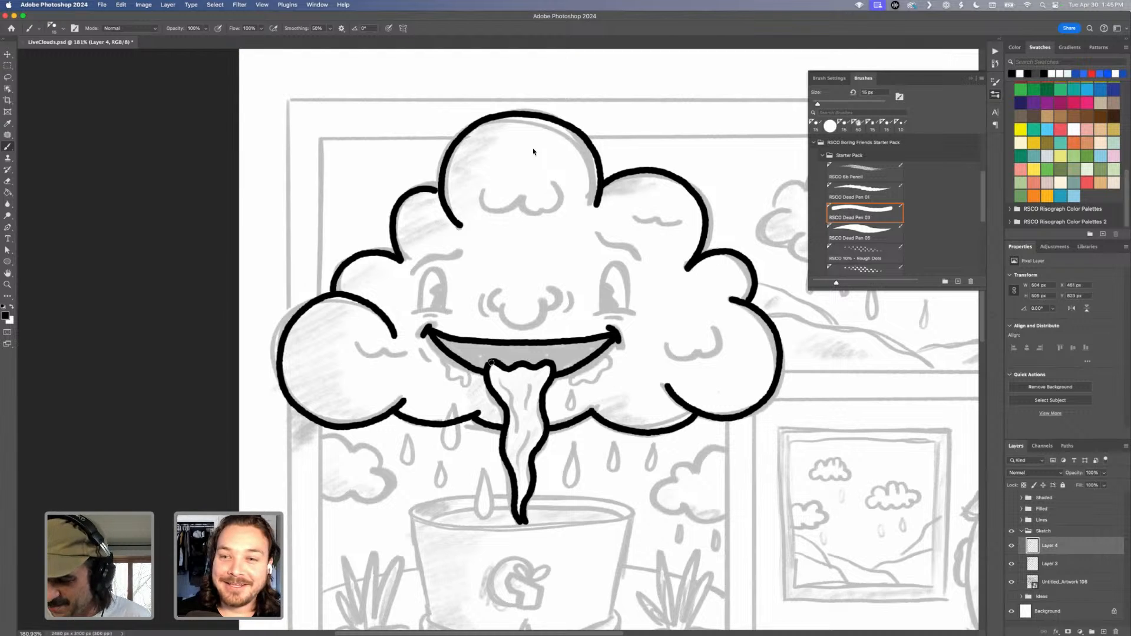
mouse_move(502, 303)
left_mouse_down()
mouse_move(512, 328)
mouse_move(551, 285)
mouse_move(501, 290)
left_mouse_up()
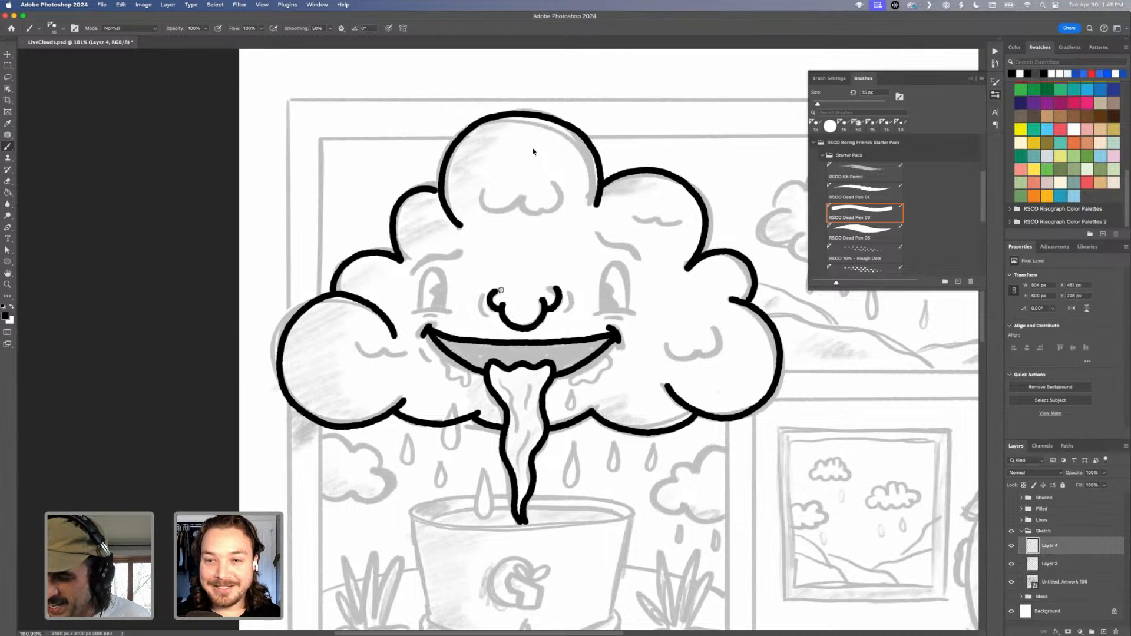
left_click_drag(564, 310, 566, 286)
left_click_drag(484, 314, 481, 291)
Ink both of the cloud's eyes with solid black pupils and lower lid lines, and outline the arched eyebrows above them.
mouse_move(589, 317)
left_mouse_down()
mouse_move(637, 311)
mouse_move(609, 262)
mouse_move(628, 306)
mouse_move(602, 281)
mouse_move(609, 291)
left_mouse_up()
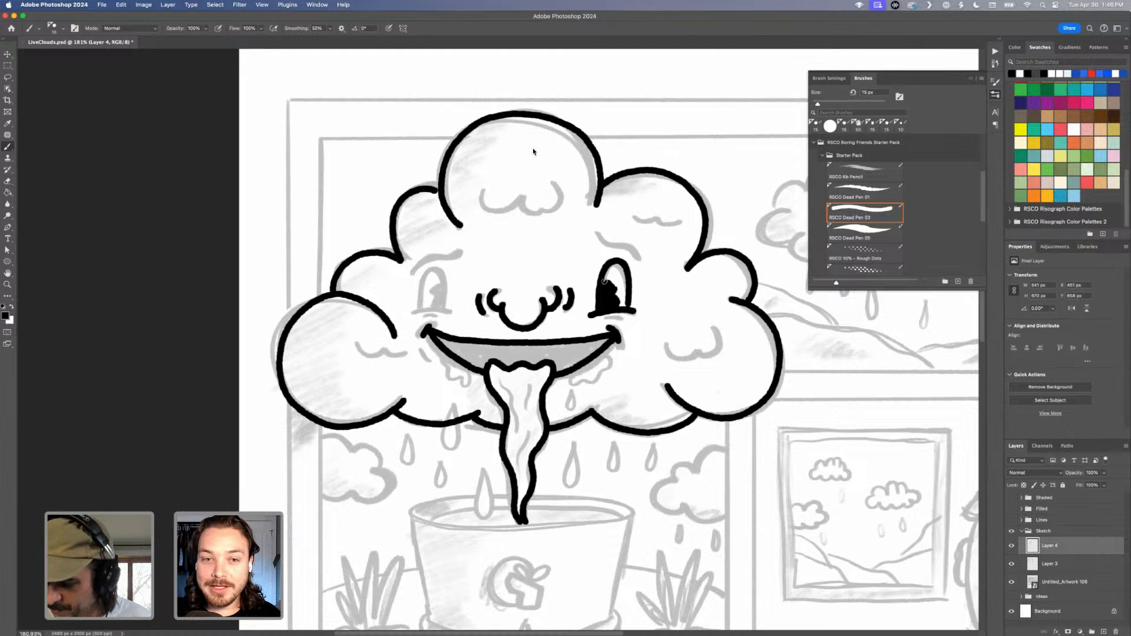
mouse_move(409, 313)
left_mouse_down()
mouse_move(454, 315)
mouse_move(421, 272)
mouse_move(447, 285)
mouse_move(443, 306)
mouse_move(430, 308)
mouse_move(445, 284)
mouse_move(441, 306)
left_mouse_up()
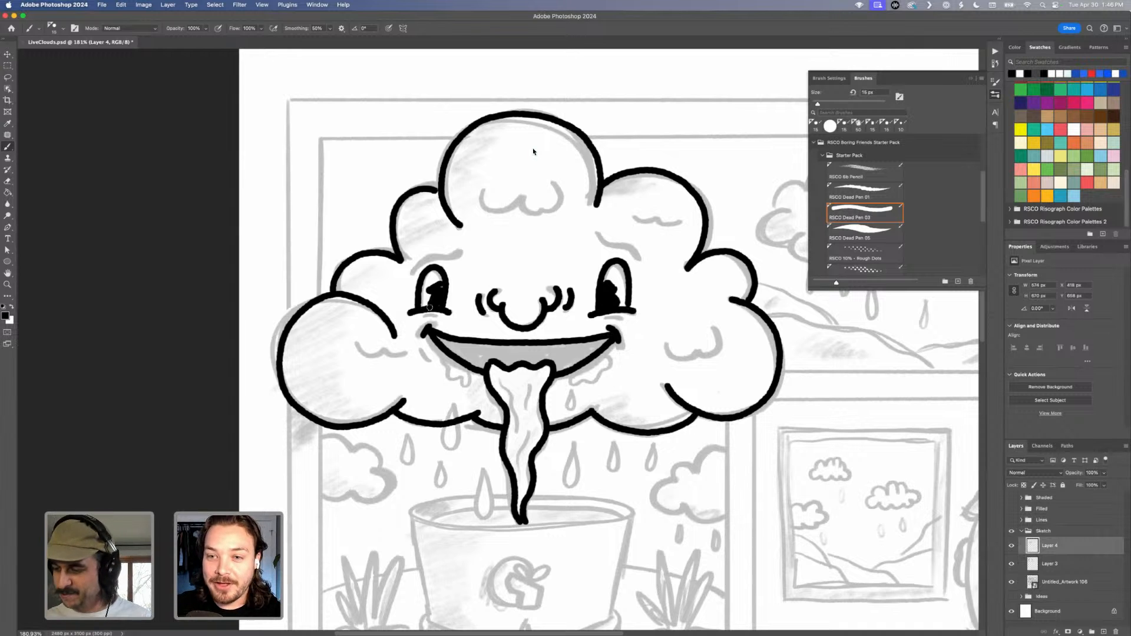
left_click_drag(594, 228, 641, 260)
mouse_move(594, 227)
left_mouse_down()
mouse_move(632, 237)
mouse_move(642, 265)
left_mouse_up()
mouse_move(413, 274)
left_mouse_down()
mouse_move(462, 250)
mouse_move(432, 244)
mouse_move(413, 263)
left_mouse_up()
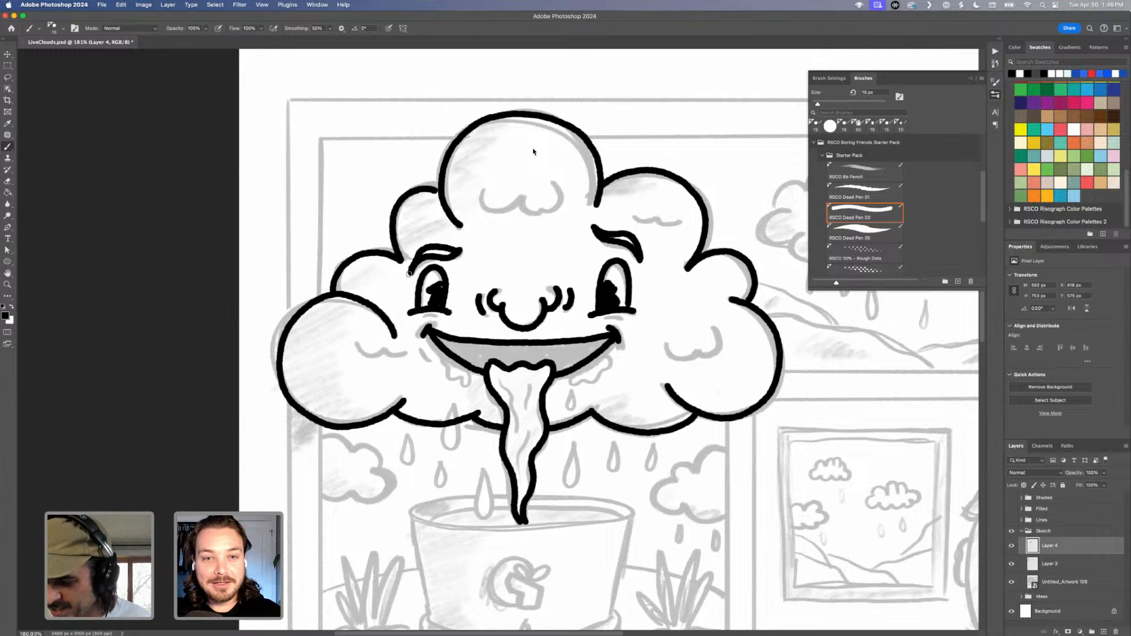
key("super+z")
mouse_move(411, 275)
left_mouse_down()
mouse_move(461, 252)
mouse_move(452, 244)
mouse_move(412, 265)
left_mouse_up()
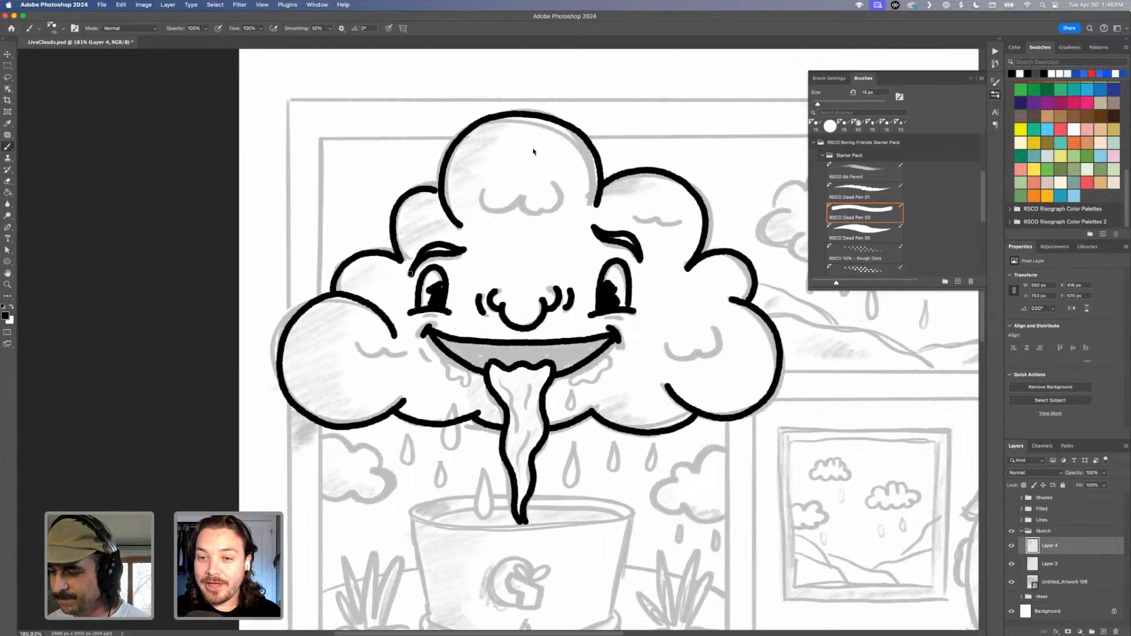
Close the gap in the outline where the upper left lobe meets the cloud's top lobe.
scroll(410, 274, "up", 5)
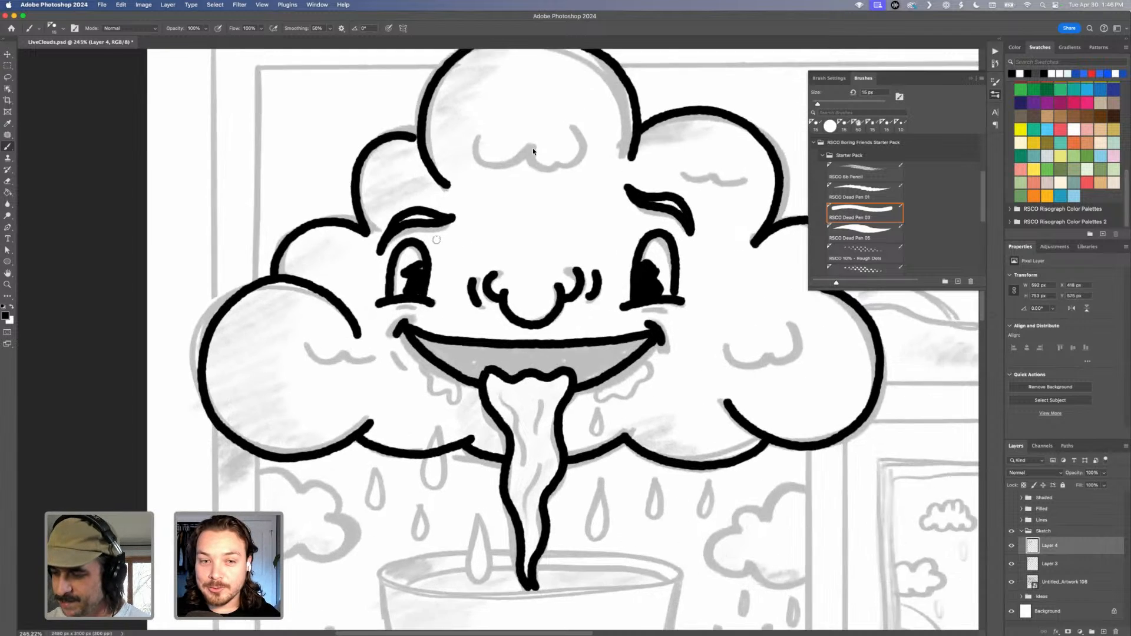
left_click_drag(411, 57, 452, 213)
scroll(453, 213, "up", 3)
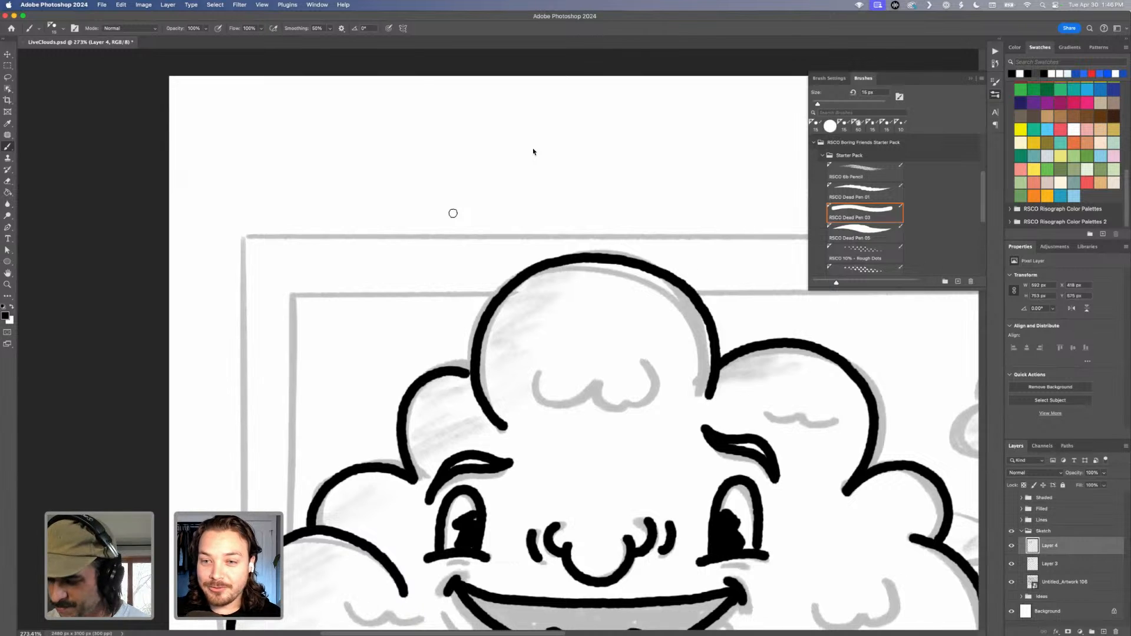
left_click_drag(464, 372, 475, 379)
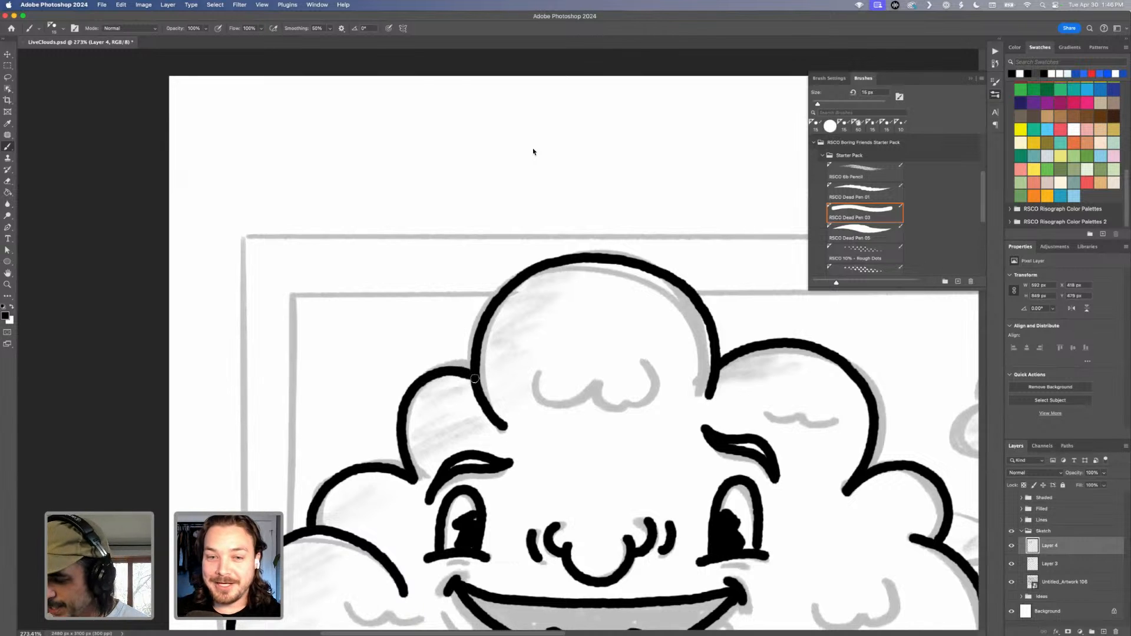
Ink the scalloped puff lines inside the cloud's top lobe and upper right lobe.
scroll(475, 379, "down", 10)
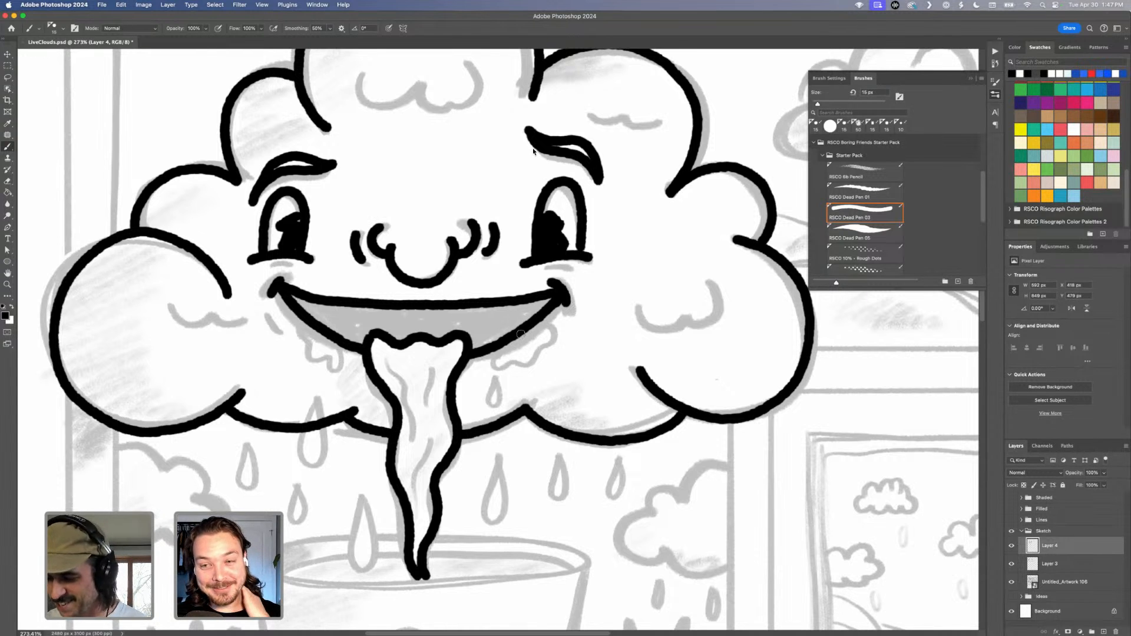
scroll(521, 334, "down", 5)
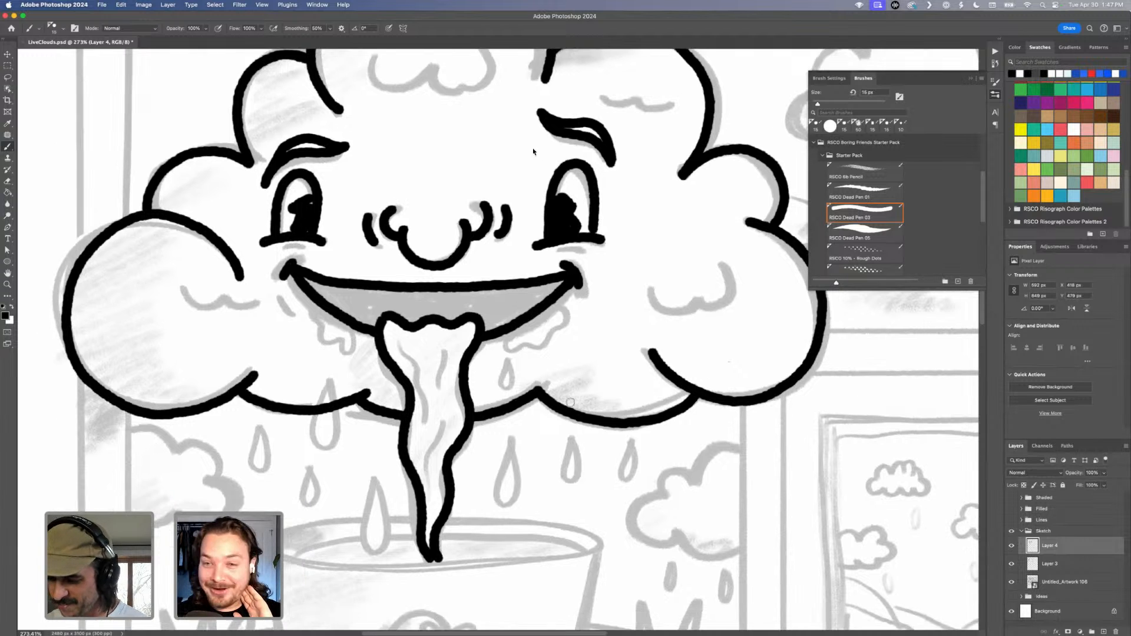
scroll(548, 365, "up", 7)
scroll(570, 402, "left", 8)
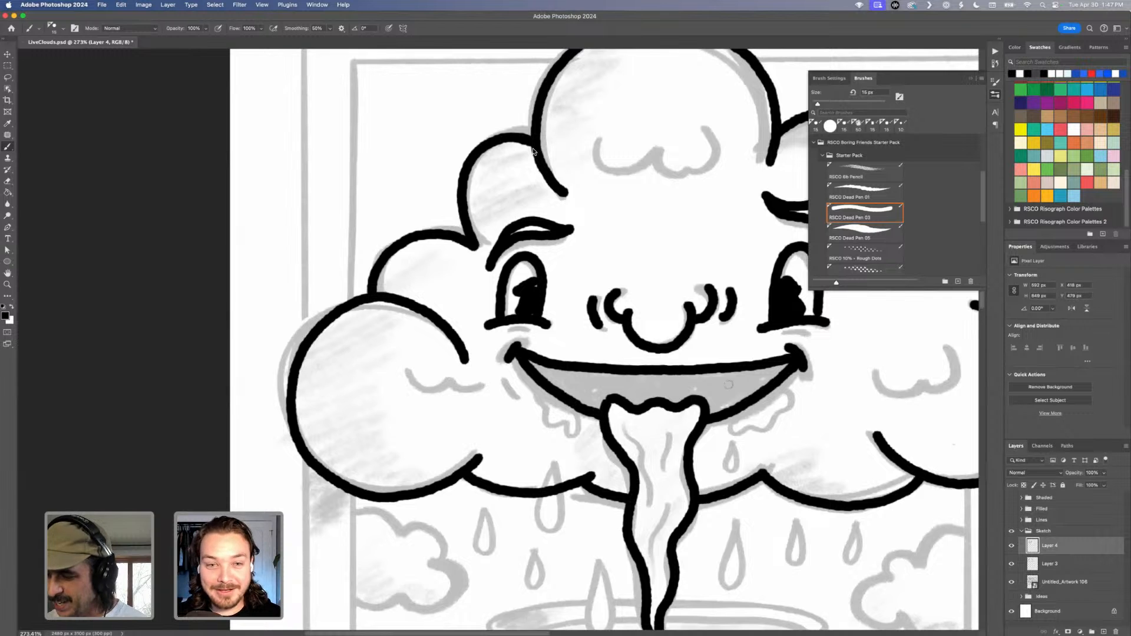
scroll(570, 402, "right", 4)
scroll(570, 403, "up", 2)
mouse_move(443, 209)
left_mouse_down()
mouse_move(477, 242)
mouse_move(506, 229)
mouse_move(549, 257)
mouse_move(549, 202)
left_mouse_up()
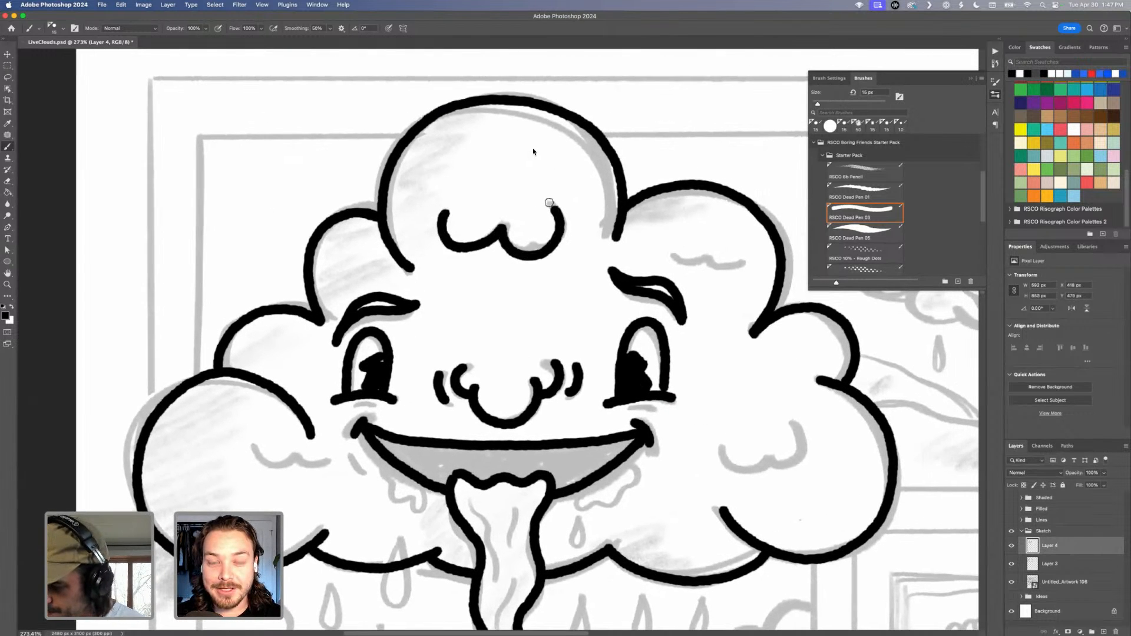
mouse_move(671, 241)
left_mouse_down()
mouse_move(692, 260)
mouse_move(745, 259)
left_mouse_up()
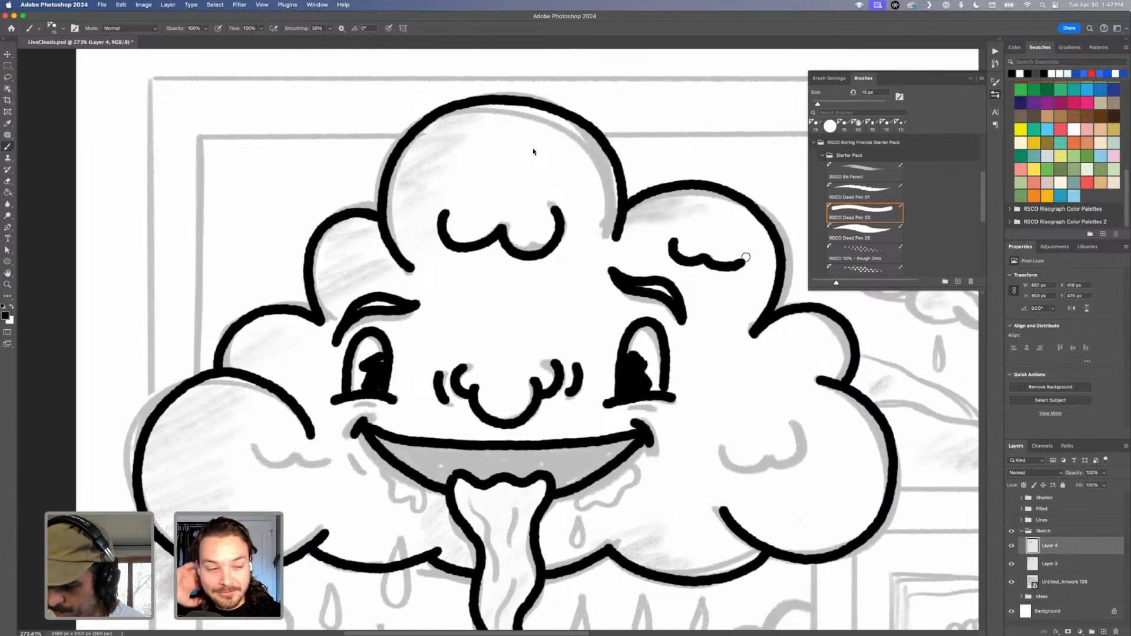
Ink a short crease line beneath each of the cloud's eyes.
left_click_drag(348, 410, 377, 408)
key("ctrl+z")
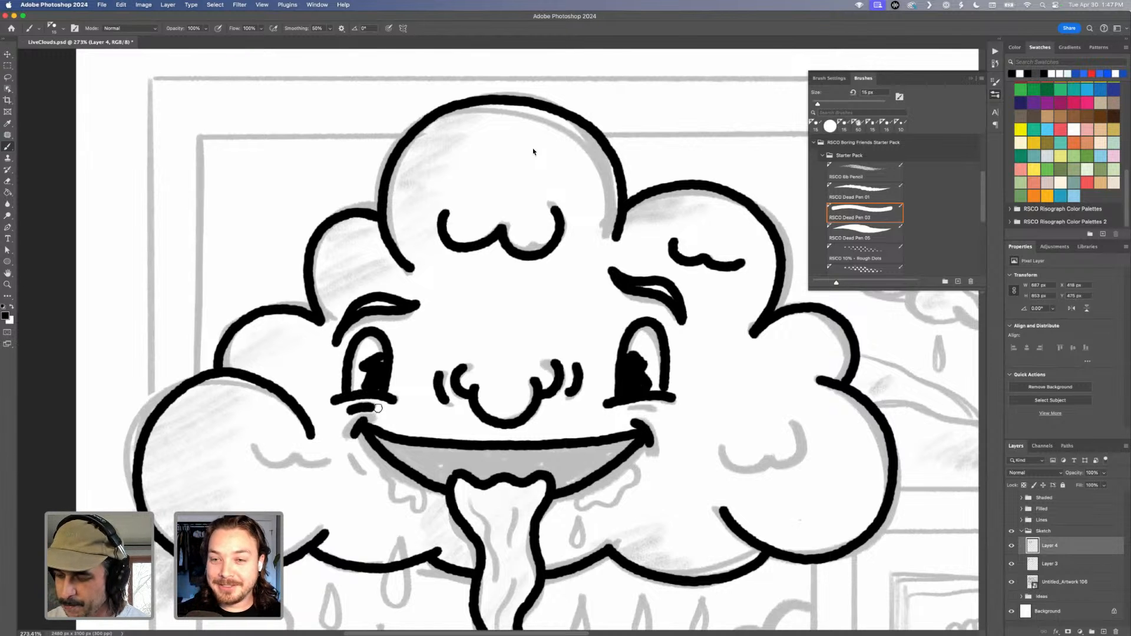
left_click_drag(627, 411, 658, 408)
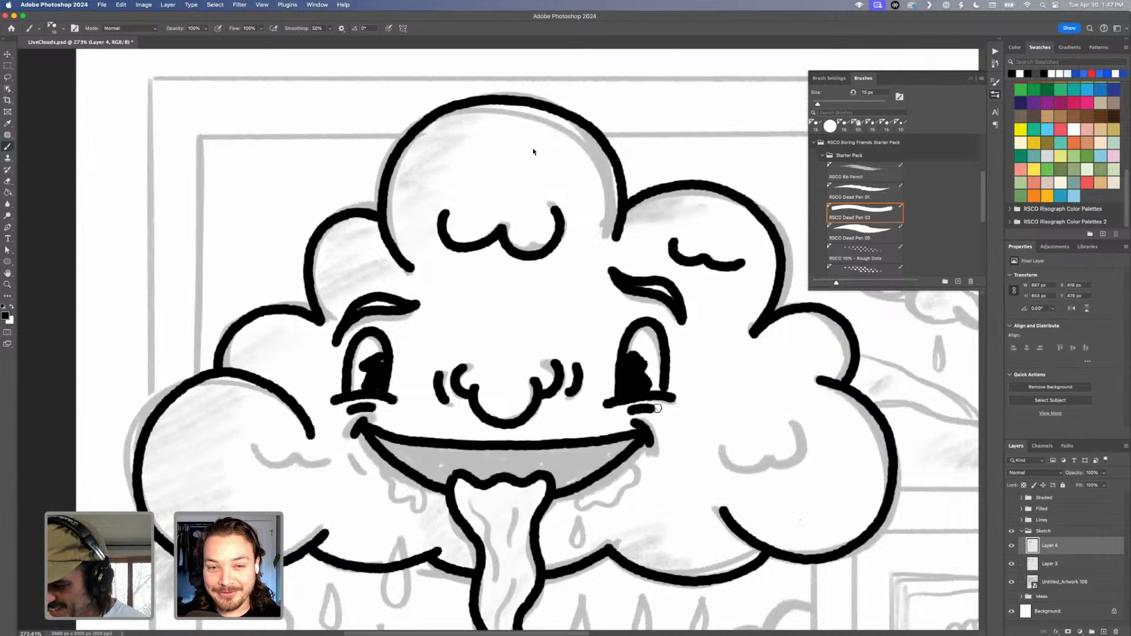
scroll(658, 408, "down", 5)
scroll(658, 408, "right", 3)
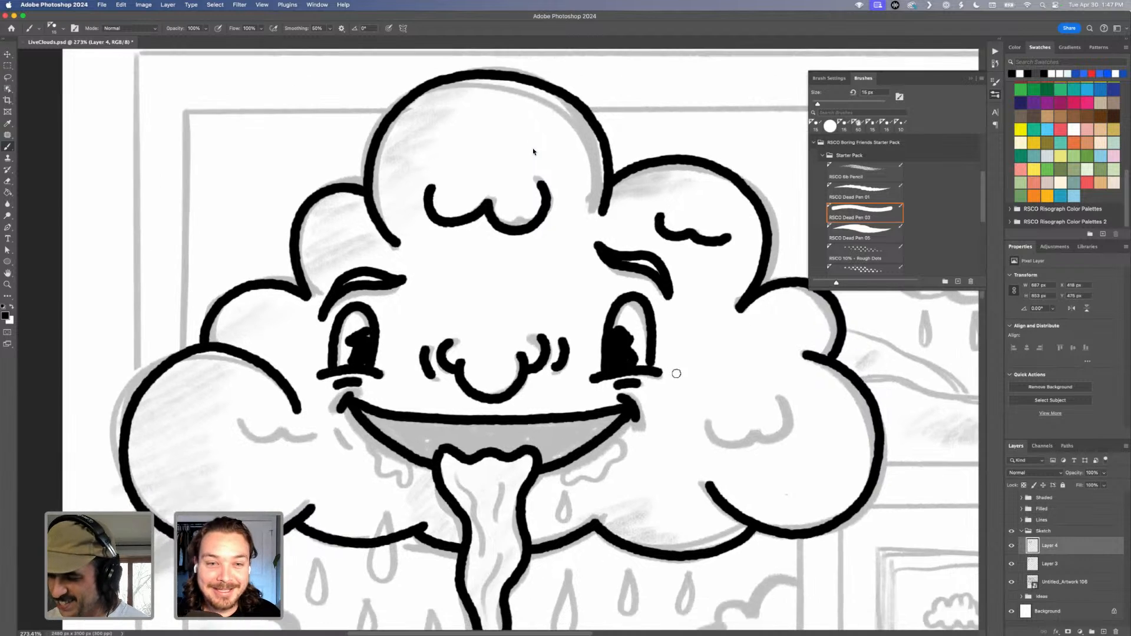
scroll(539, 322, "down", 2)
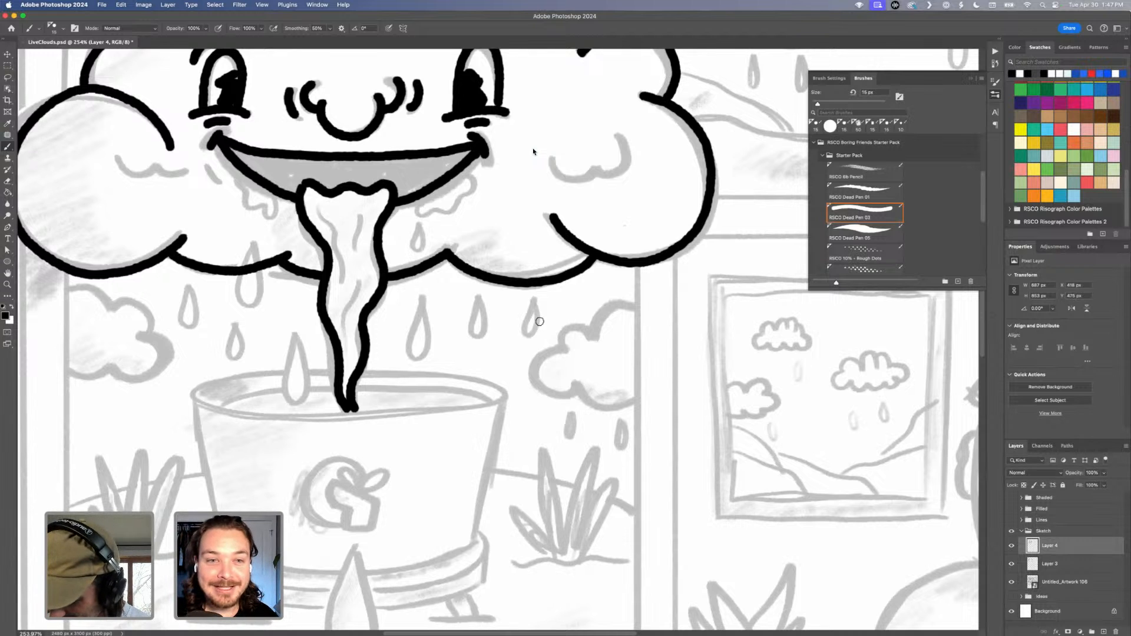
mouse_move(361, 375)
left_mouse_down()
mouse_move(486, 387)
mouse_move(392, 420)
mouse_move(216, 413)
mouse_move(284, 373)
left_mouse_up()
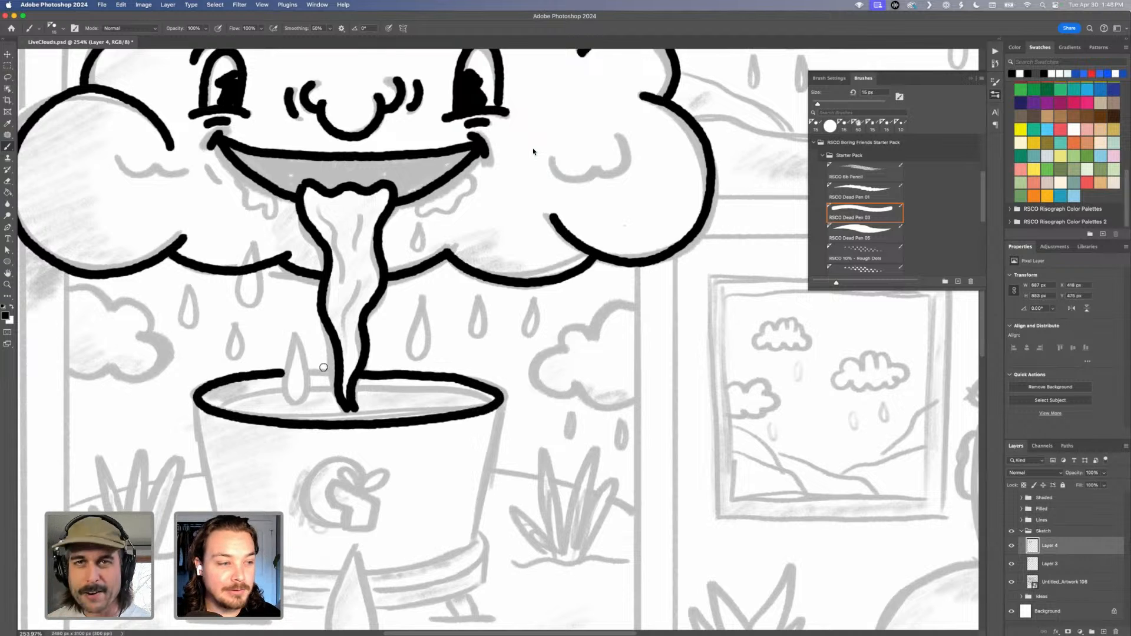
key("super+z")
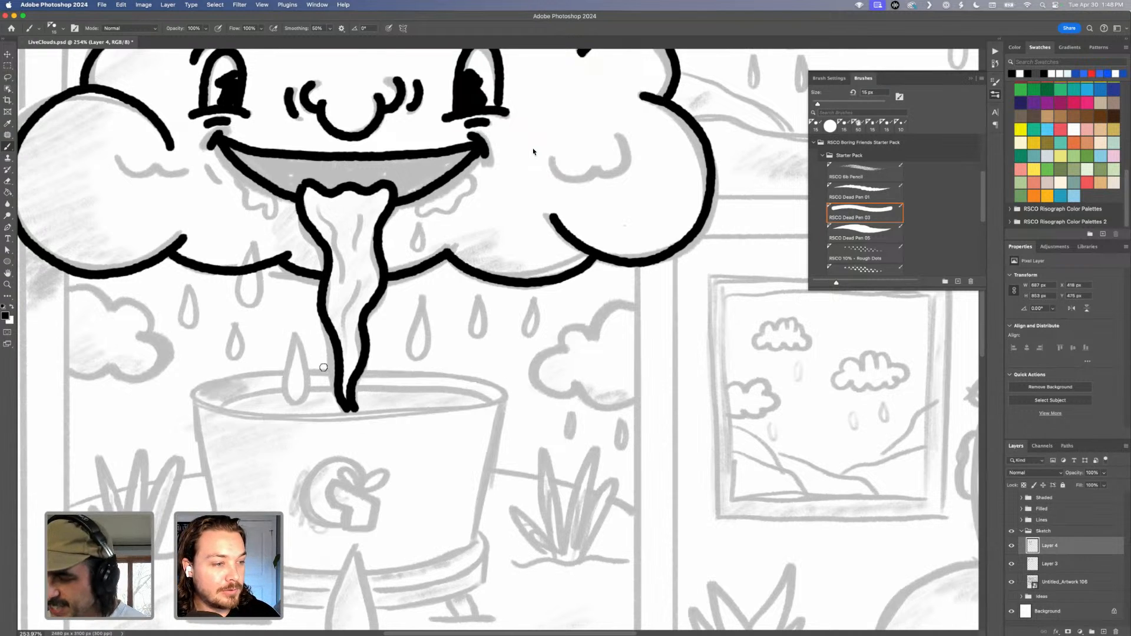
Fill the inside of the cloud's mouth solid black with brush strokes, leaving the stream clear.
mouse_move(231, 149)
left_mouse_down()
mouse_move(291, 190)
mouse_move(259, 163)
mouse_move(302, 187)
mouse_move(294, 171)
mouse_move(326, 180)
mouse_move(289, 160)
mouse_move(332, 178)
mouse_move(312, 162)
mouse_move(374, 171)
left_mouse_up()
scroll(430, 219, "up", 10)
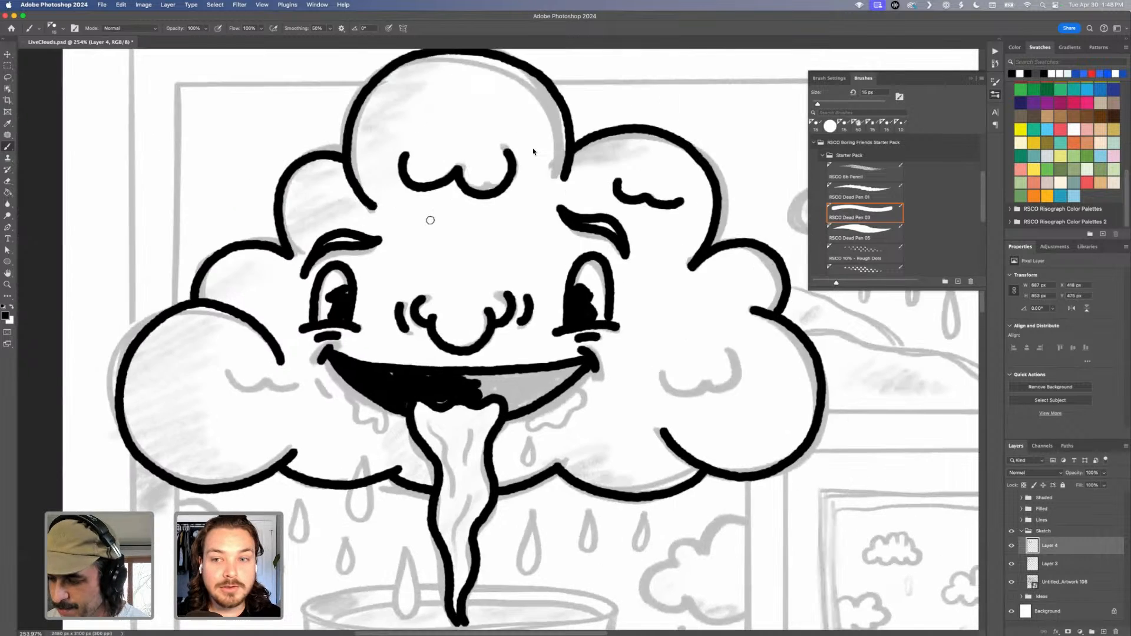
mouse_move(510, 472)
left_mouse_down()
mouse_move(610, 462)
mouse_move(556, 488)
mouse_move(538, 470)
mouse_move(617, 455)
mouse_move(570, 458)
mouse_move(559, 484)
mouse_move(589, 471)
left_mouse_up()
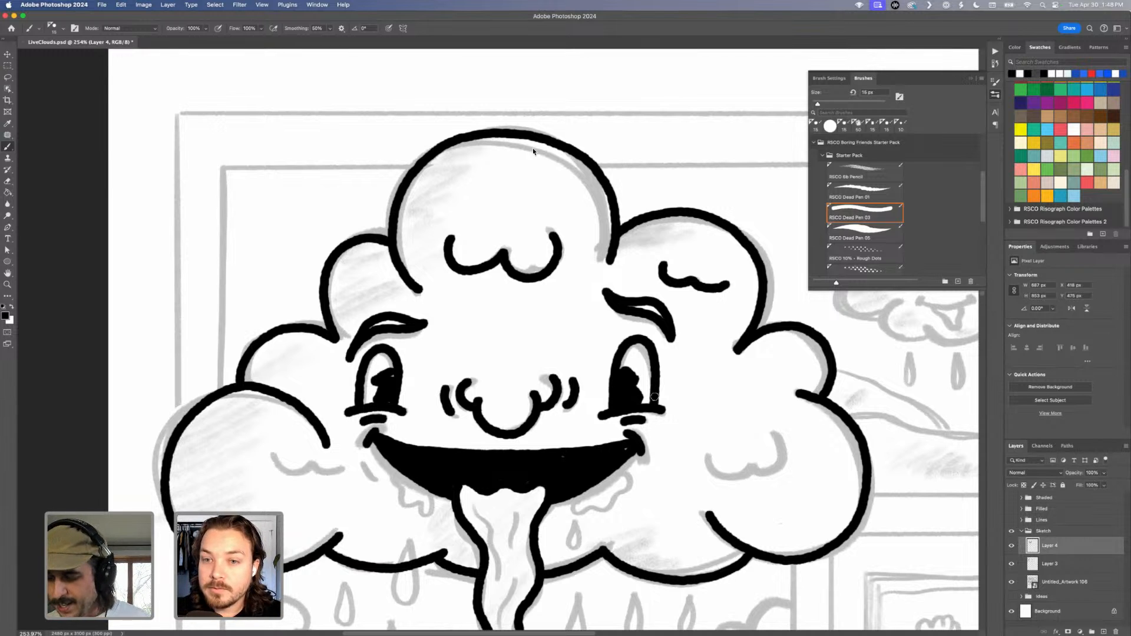
Ink the puff lines on both cheek lobes, the small left cheek crease and the scalloped drips under both sides of the mouth.
mouse_move(706, 454)
left_mouse_down()
mouse_move(781, 472)
mouse_move(768, 426)
left_mouse_up()
left_click_drag(270, 451, 373, 477)
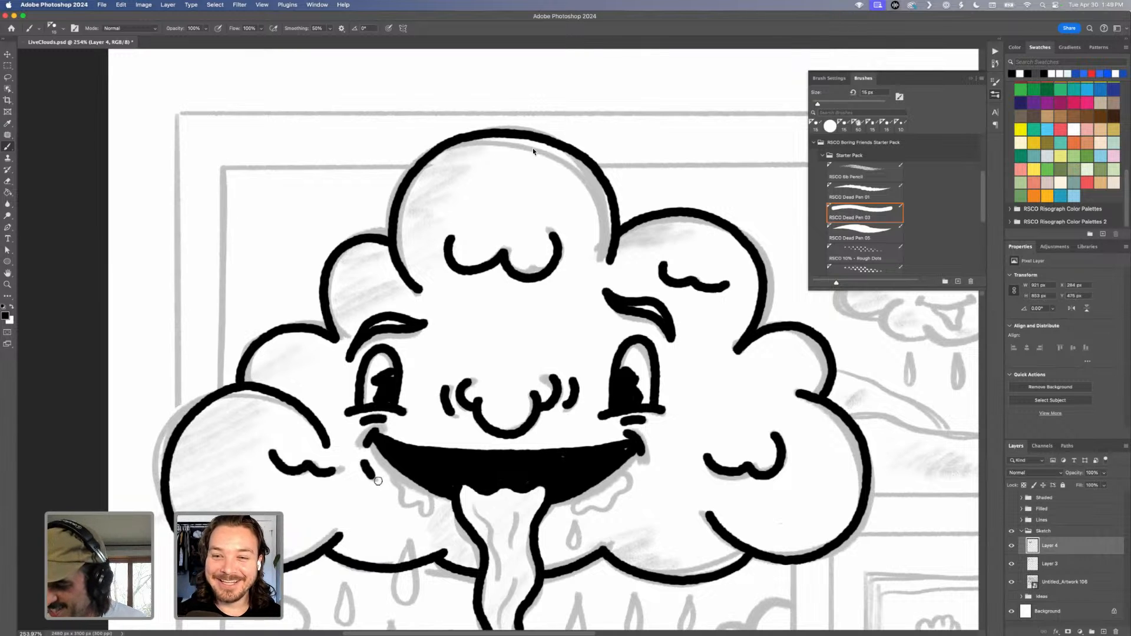
mouse_move(575, 508)
left_mouse_down()
mouse_move(622, 488)
mouse_move(619, 469)
left_mouse_up()
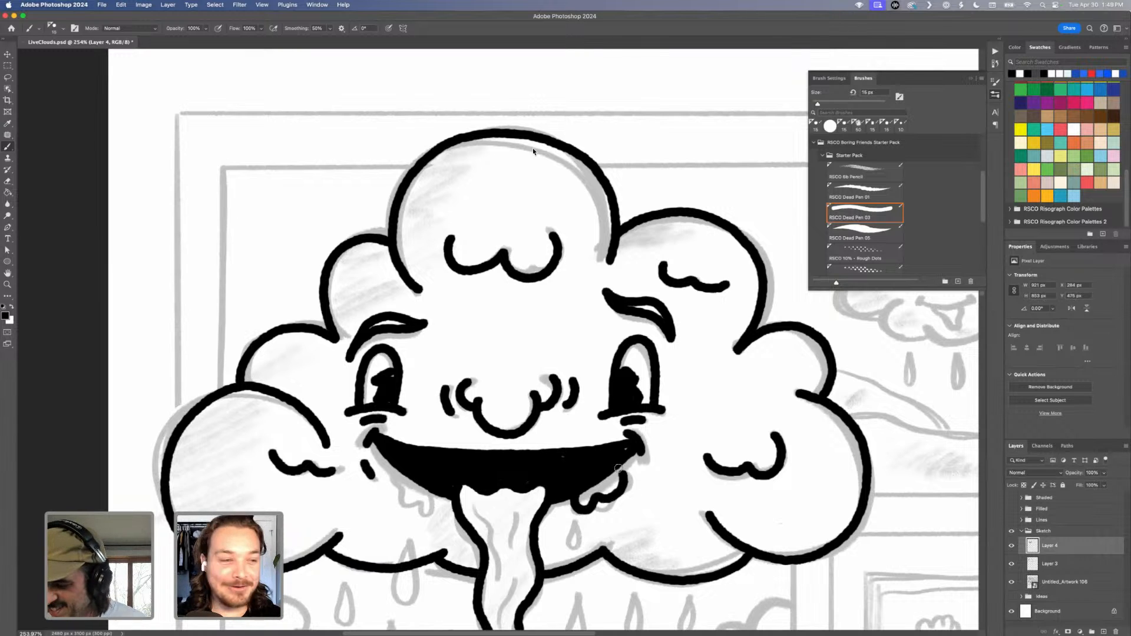
mouse_move(389, 466)
left_mouse_down()
mouse_move(415, 506)
mouse_move(439, 511)
mouse_move(435, 494)
left_mouse_up()
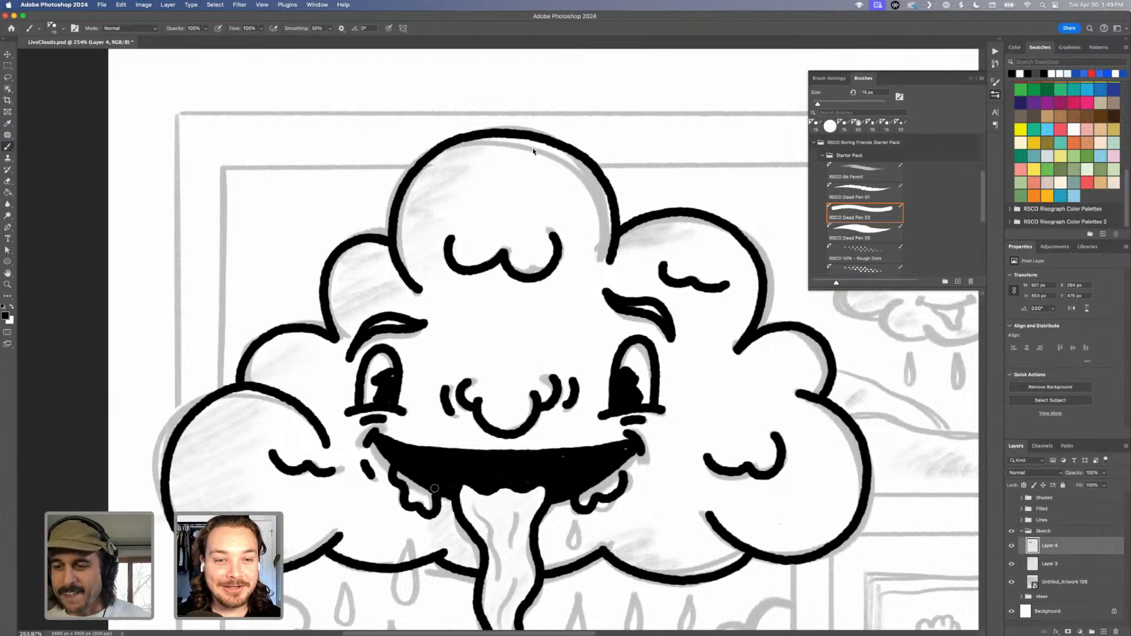
scroll(642, 347, "down", 5)
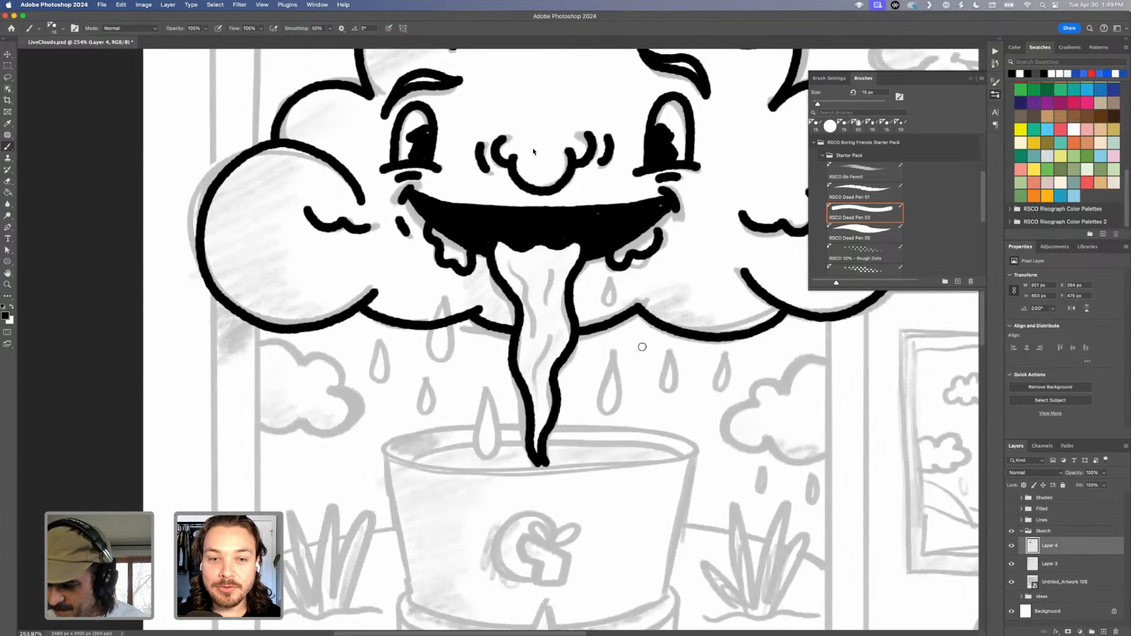
mouse_move(442, 296)
left_mouse_down()
mouse_move(458, 353)
mouse_move(434, 321)
mouse_move(443, 298)
mouse_move(433, 315)
mouse_move(456, 353)
mouse_move(442, 295)
left_mouse_up()
key("super+z")
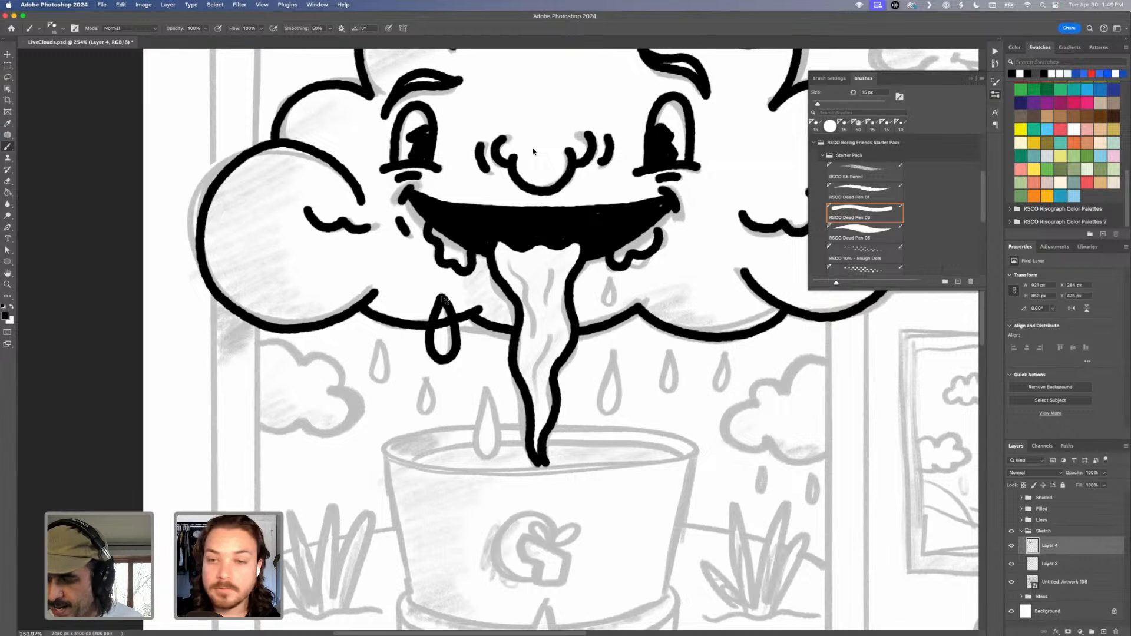
key("super+z")
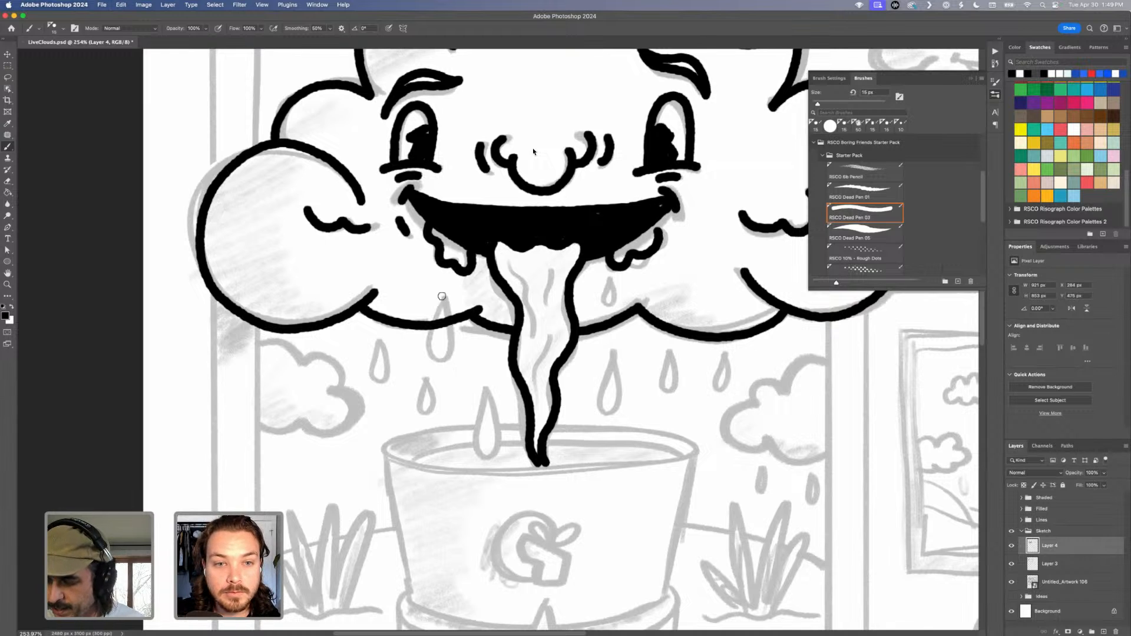
Ink three large raindrops around the stream: one overlapping the cloud's underside, one right of the stream and one at the bucket's rim.
mouse_move(441, 296)
left_mouse_down()
mouse_move(431, 353)
mouse_move(457, 350)
mouse_move(444, 299)
left_mouse_up()
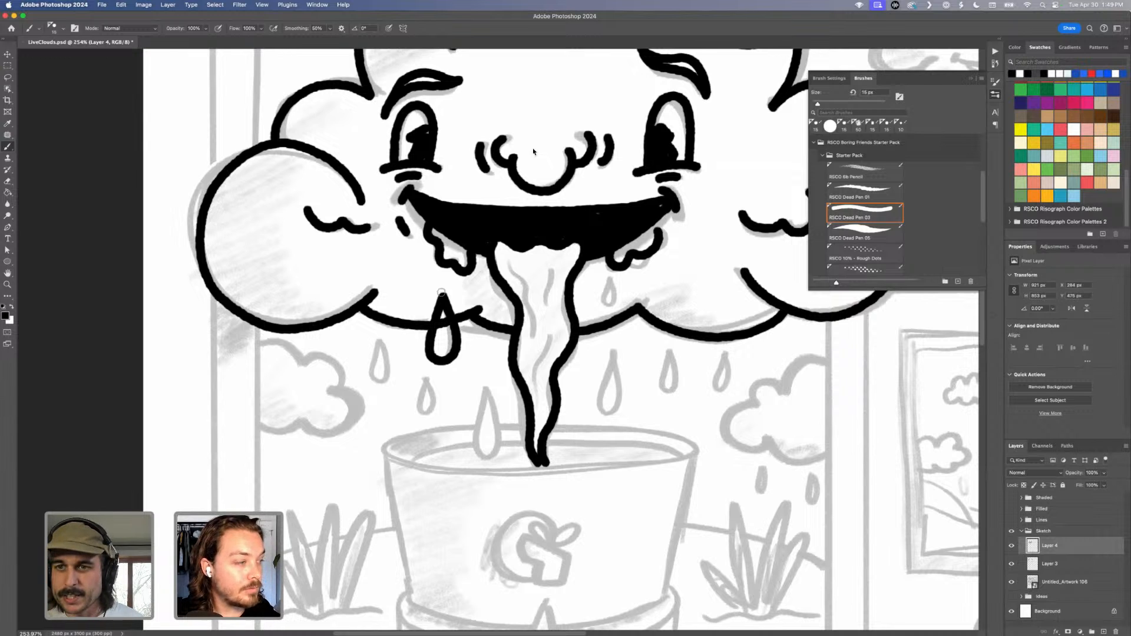
mouse_move(610, 348)
left_mouse_down()
mouse_move(598, 390)
mouse_move(627, 386)
mouse_move(612, 348)
left_mouse_up()
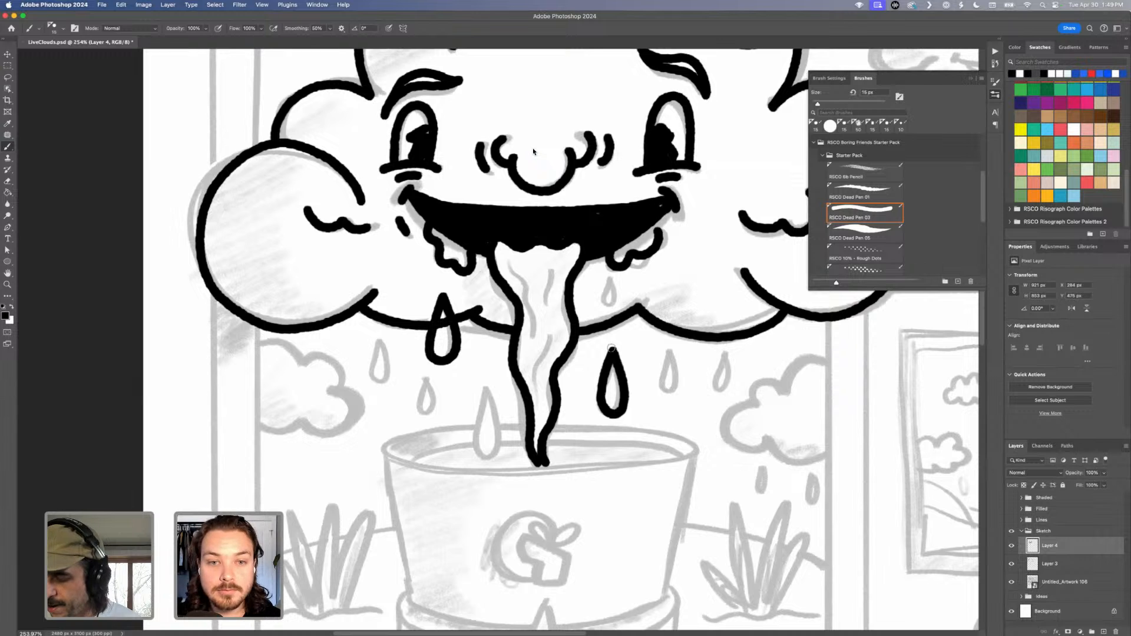
mouse_move(484, 385)
left_mouse_down()
mouse_move(502, 429)
mouse_move(475, 412)
mouse_move(485, 385)
left_mouse_up()
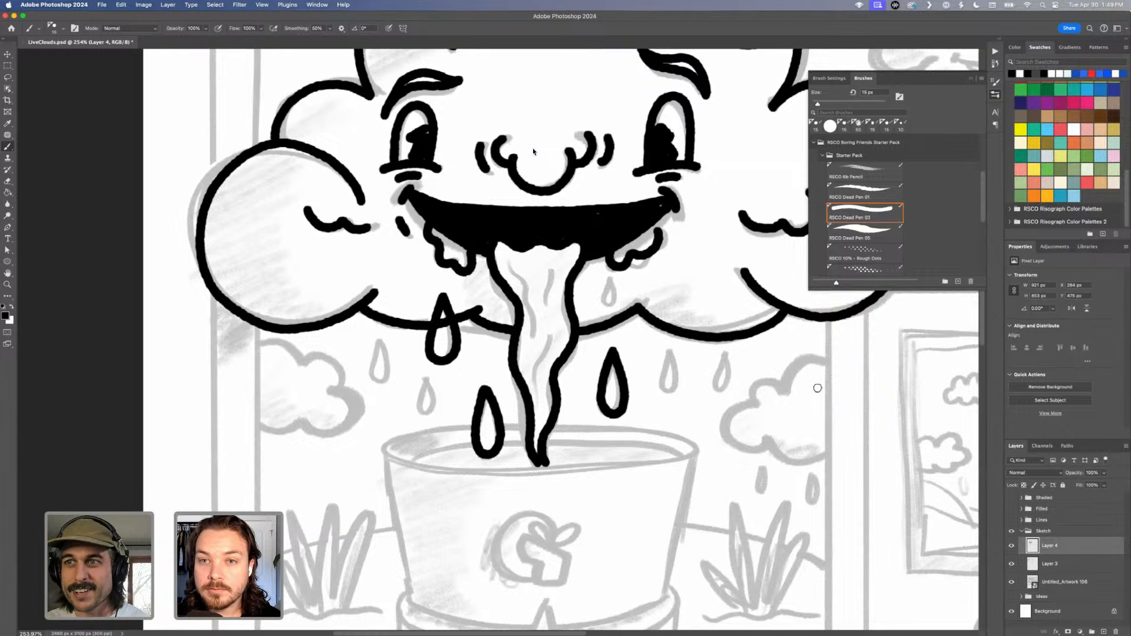
Erase the cloud outline on Layer 3 where it passes through the raindrop overlapping the cloud's underside.
left_click(1064, 565)
key("e")
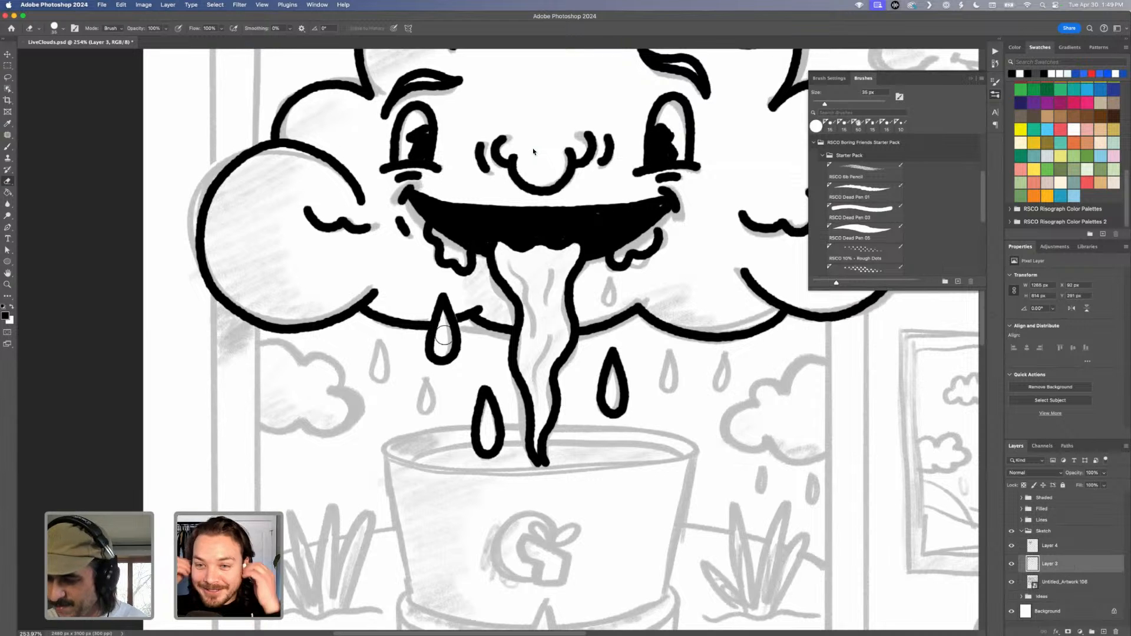
scroll(340, 314, "down", 3)
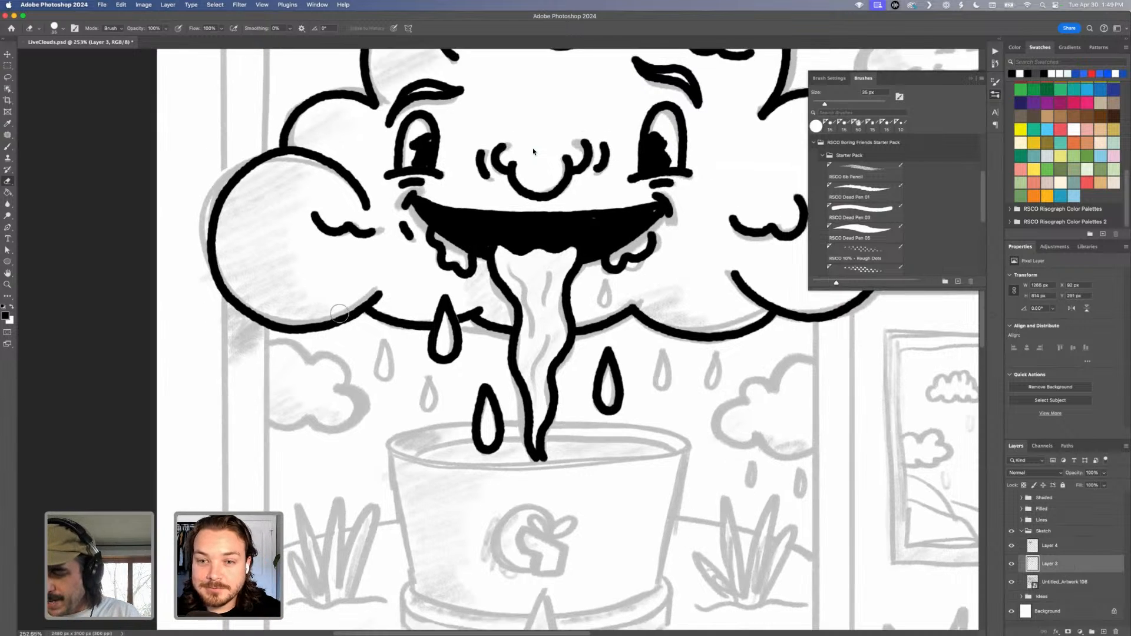
scroll(340, 314, "down", 2)
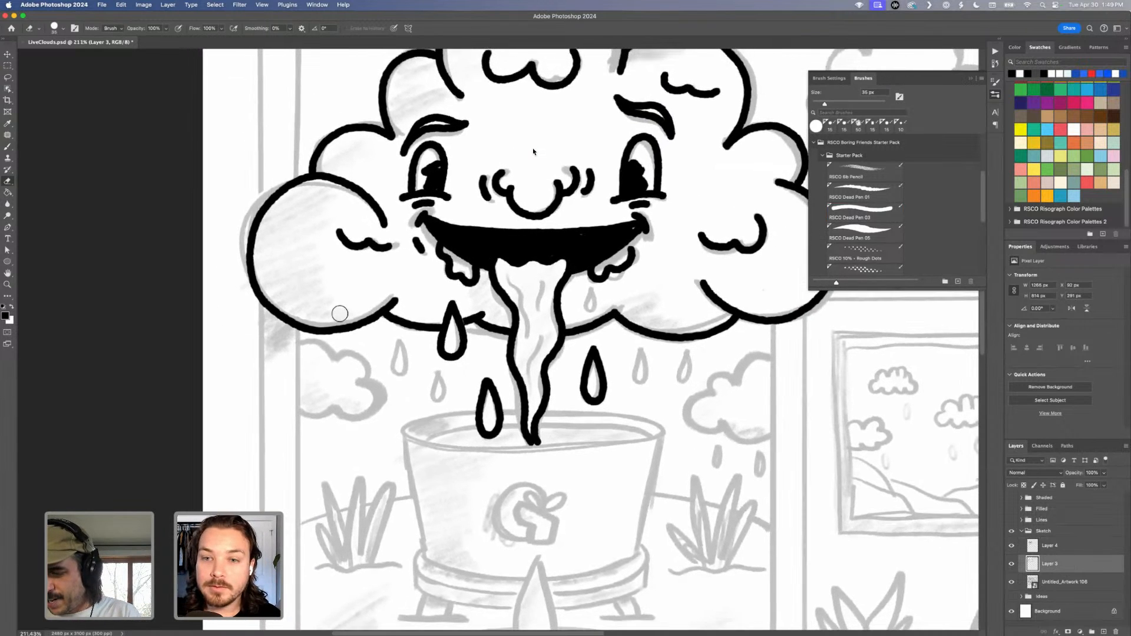
Hide Layer 4 and Layer 3 in the Sketch group, leaving only the faded sketch in view.
left_click_drag(539, 134, 596, 334)
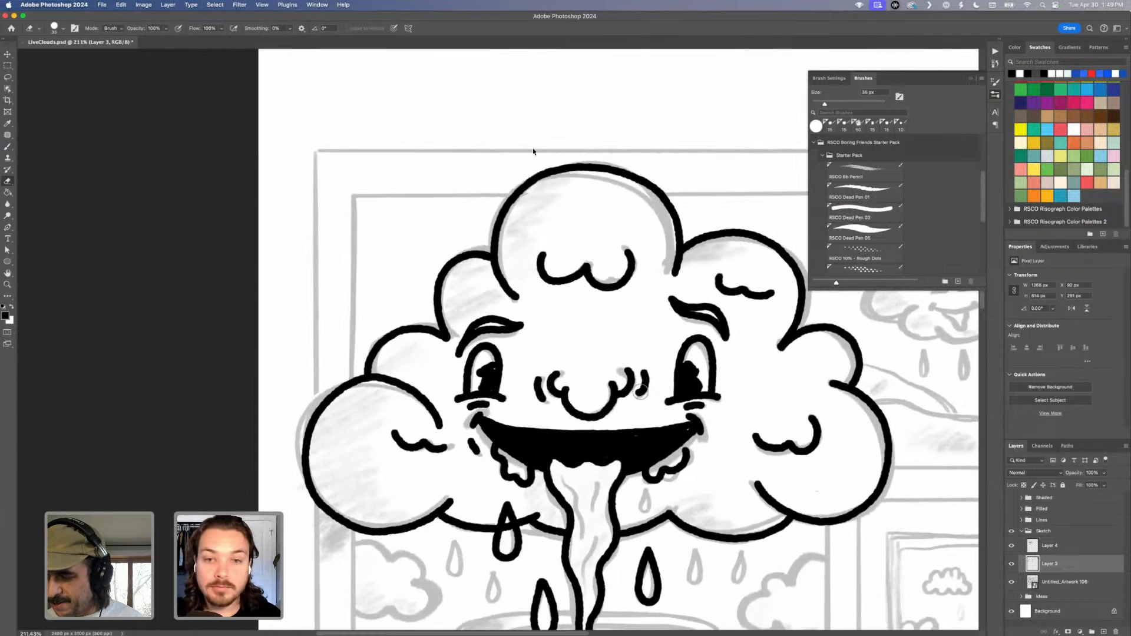
scroll(641, 392, "down", 2)
scroll(641, 392, "down", 2)
scroll(716, 373, "down", 4)
scroll(717, 373, "right", 2)
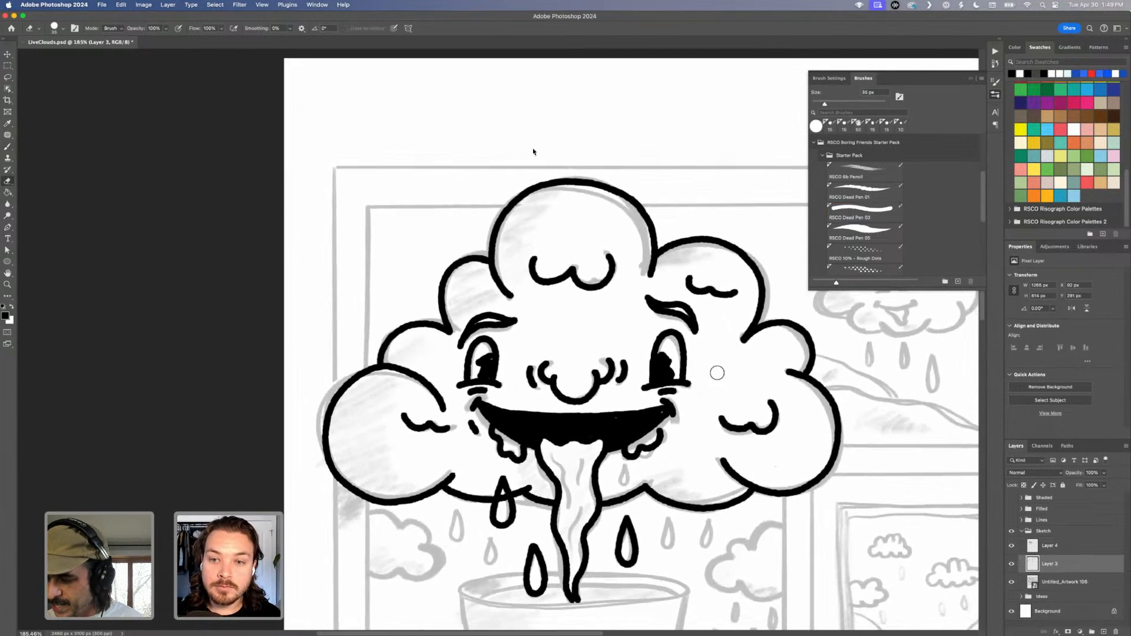
scroll(609, 338, "down", 2)
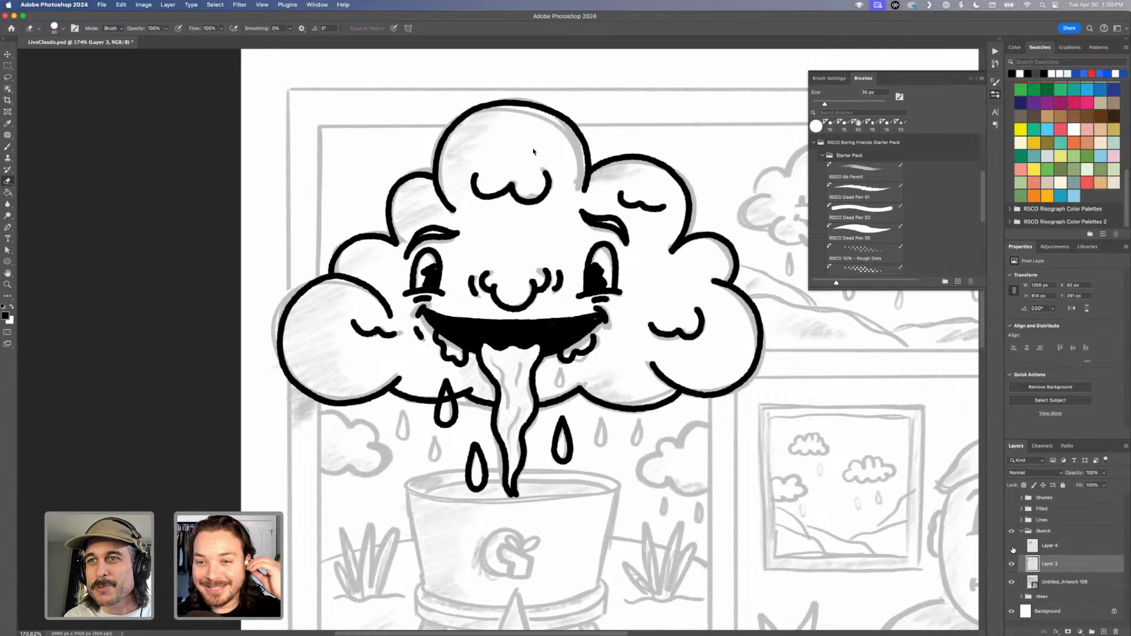
left_click(1012, 547)
left_click(1011, 565)
key("super+minus")
key("super+minus")
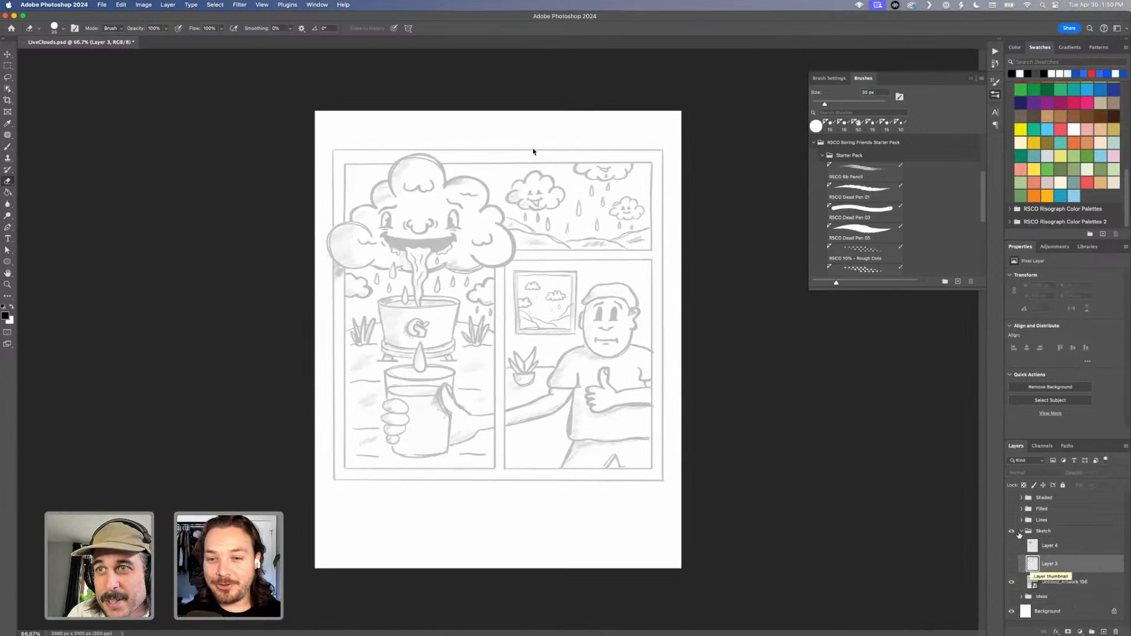
Collapse and hide the Sketch group, and show the Lines group with the finished line art.
left_click(1018, 532)
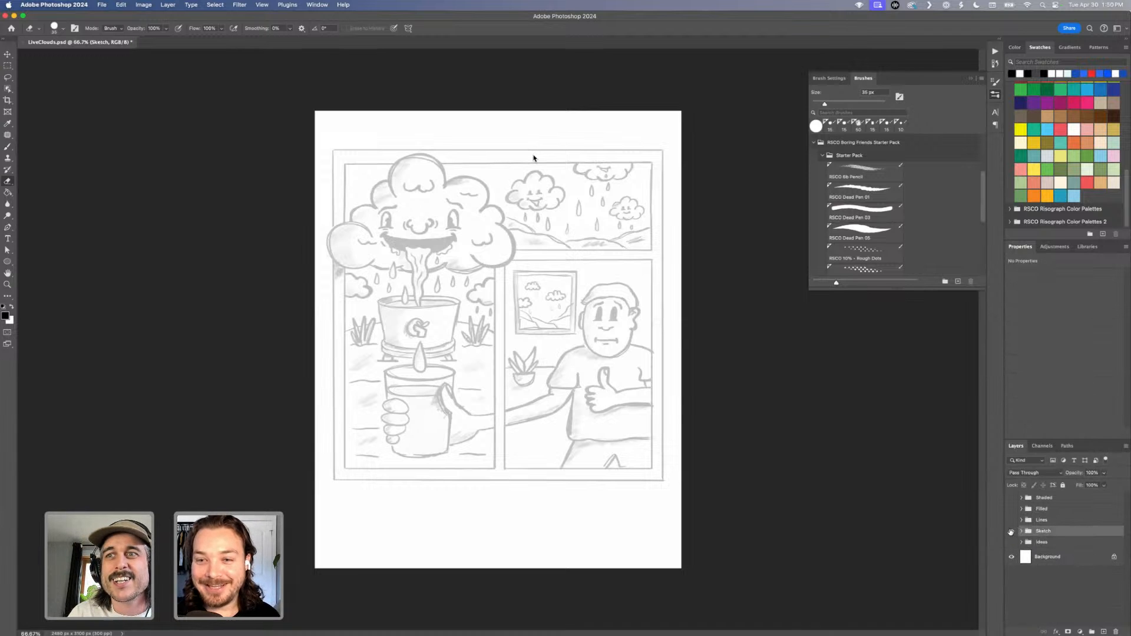
left_click(1010, 532)
left_click(1011, 519)
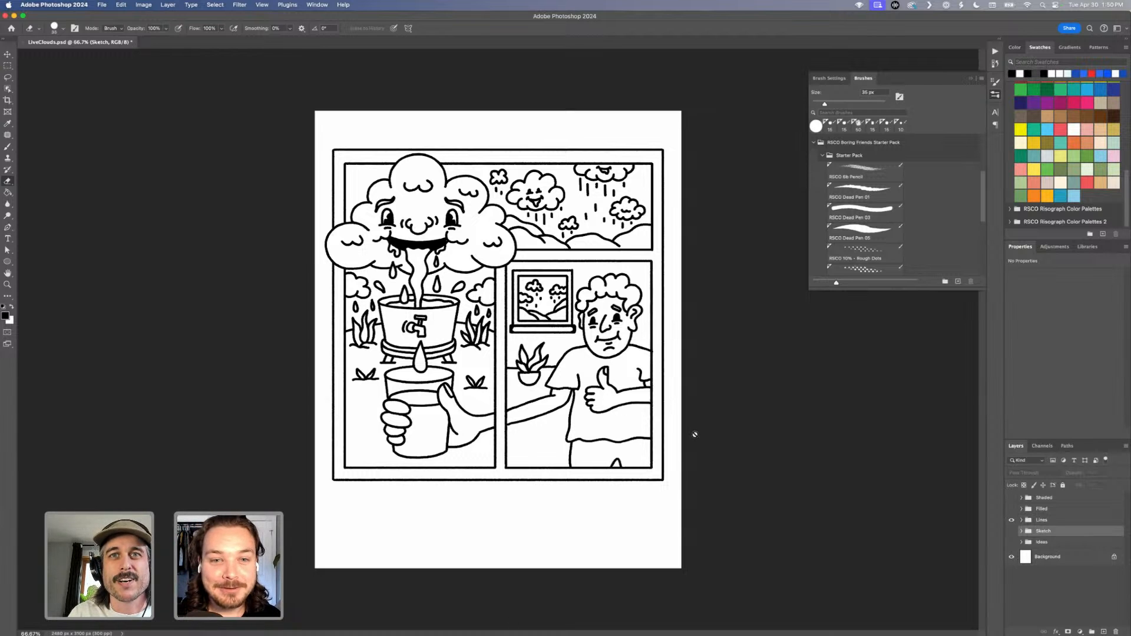
Select the Lines group and expand it to reveal its artwork layer.
key("v")
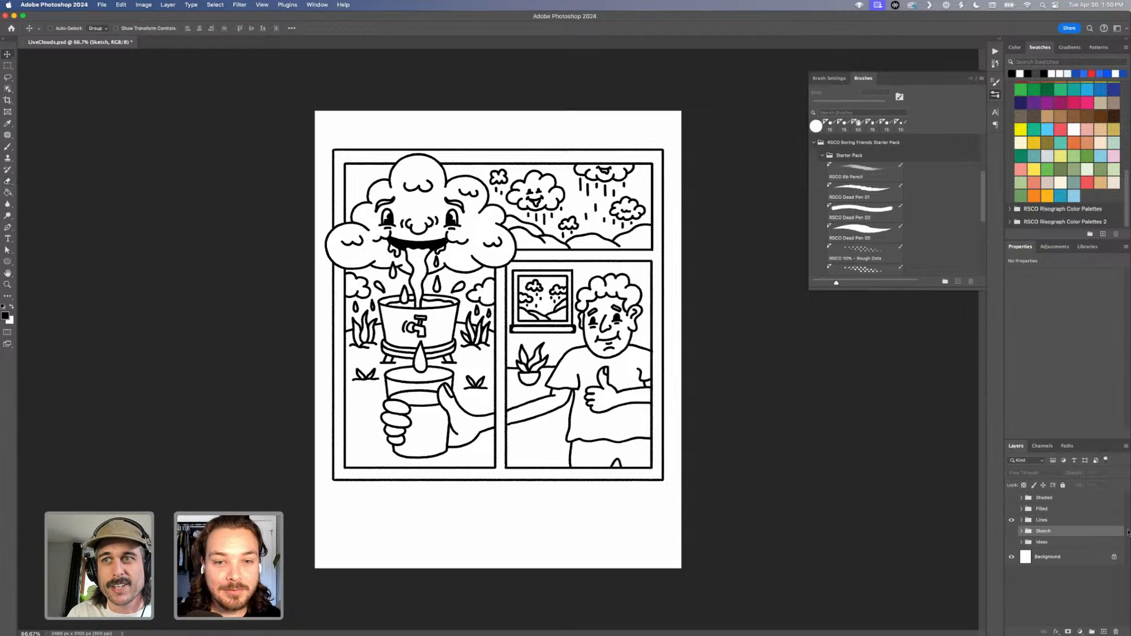
left_click(1061, 521)
left_click(1022, 520)
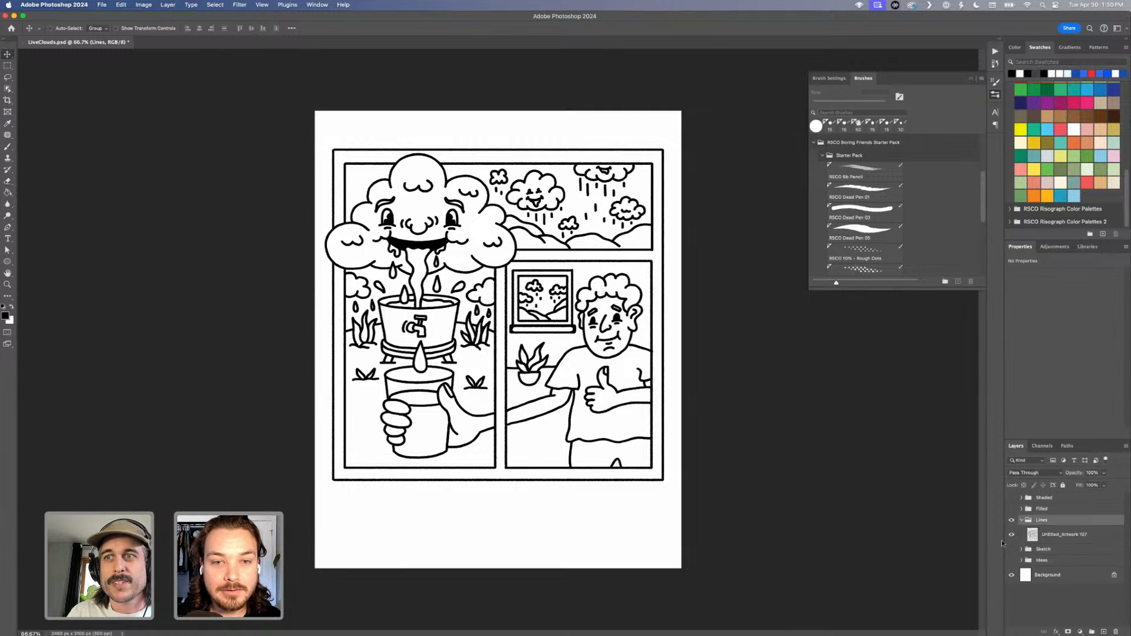
Compare the finished line art with the sketch by showing the Sketch group beneath it and hiding it again.
left_click(1012, 549)
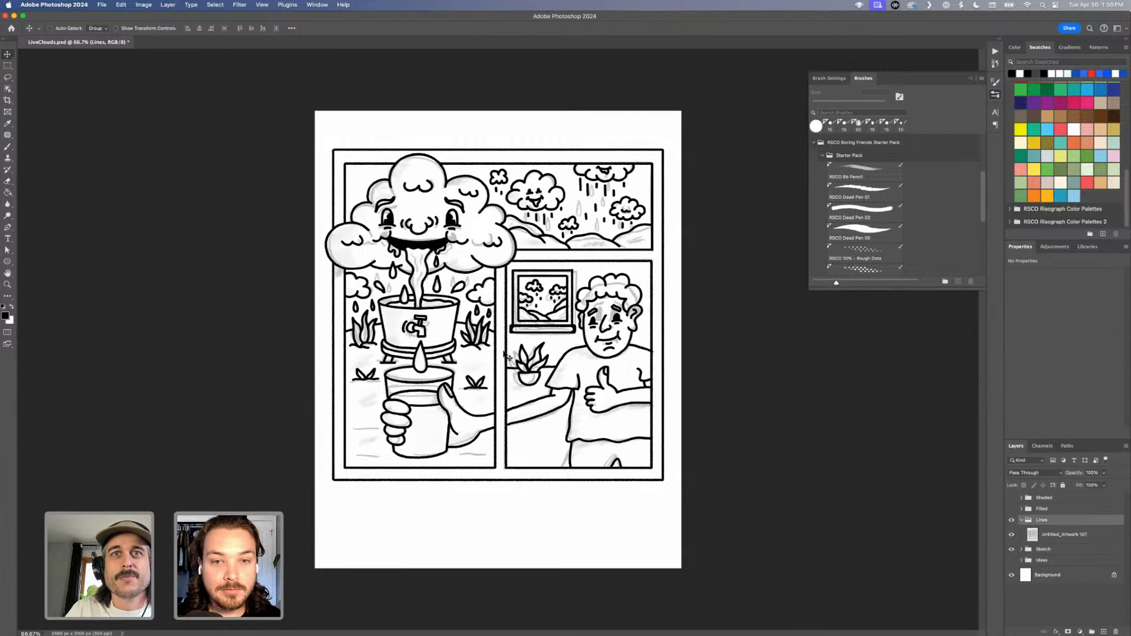
scroll(504, 353, "up", 5)
scroll(504, 353, "up", 3)
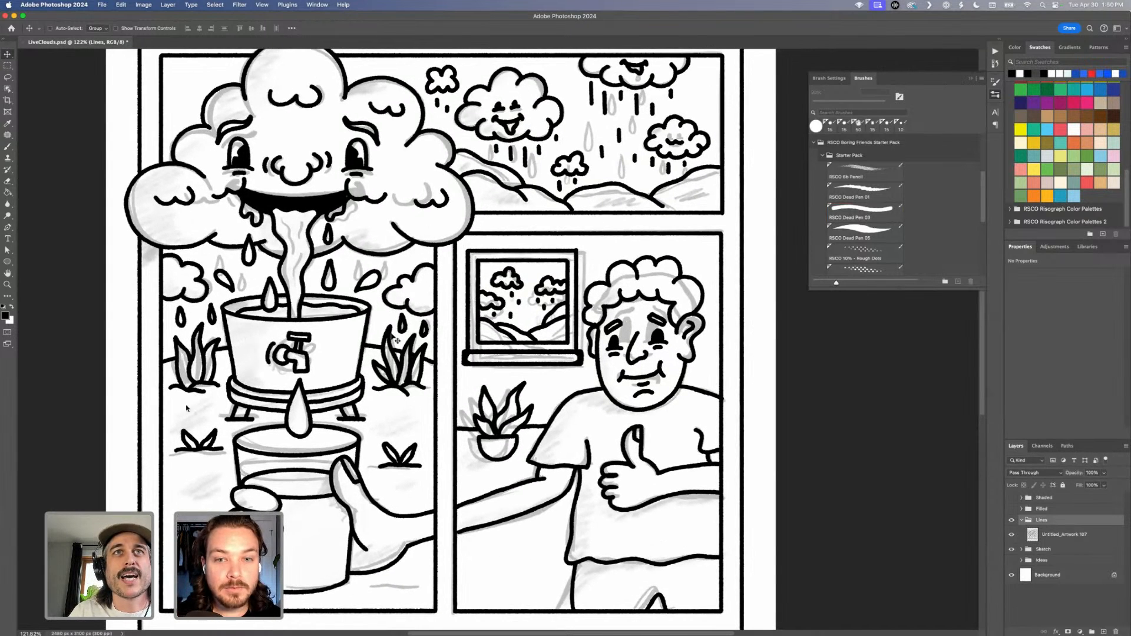
scroll(104, 410, "down", 3)
scroll(103, 410, "left", 3)
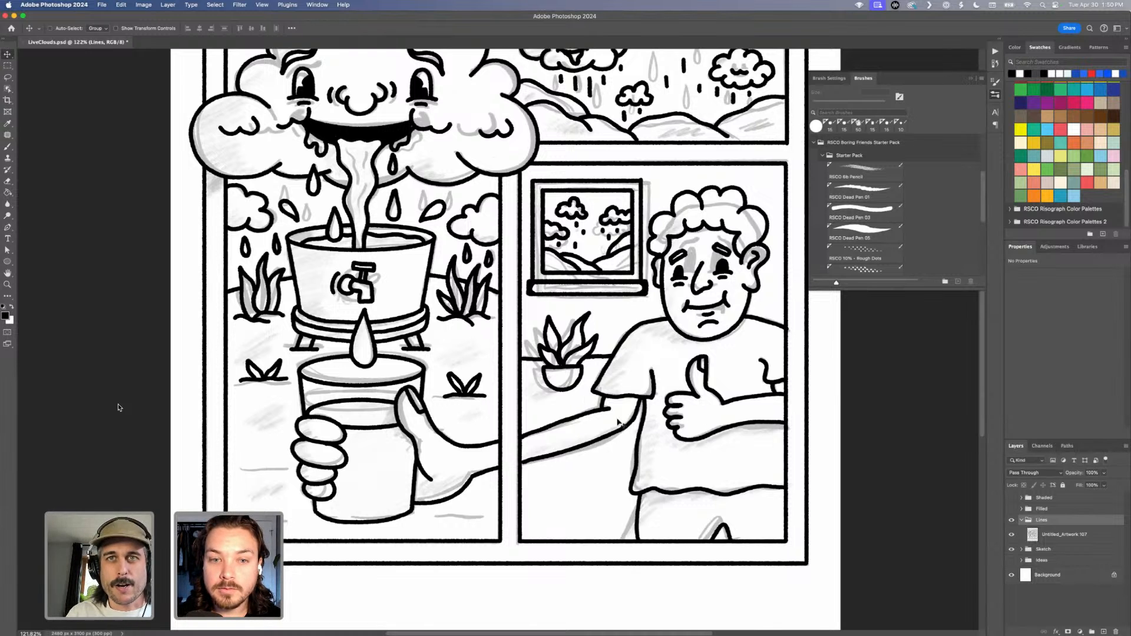
left_click(1012, 549)
Add a new empty layer above the Untitled_Artwork 107 layer in the Lines group.
left_click(1055, 540)
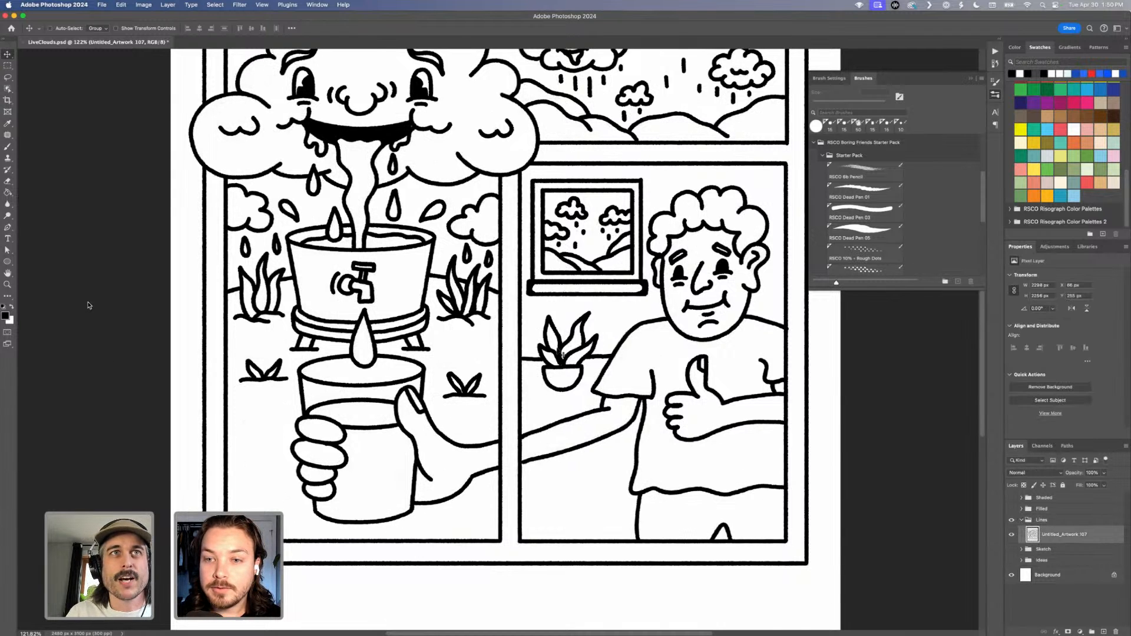
scroll(71, 293, "up", 5)
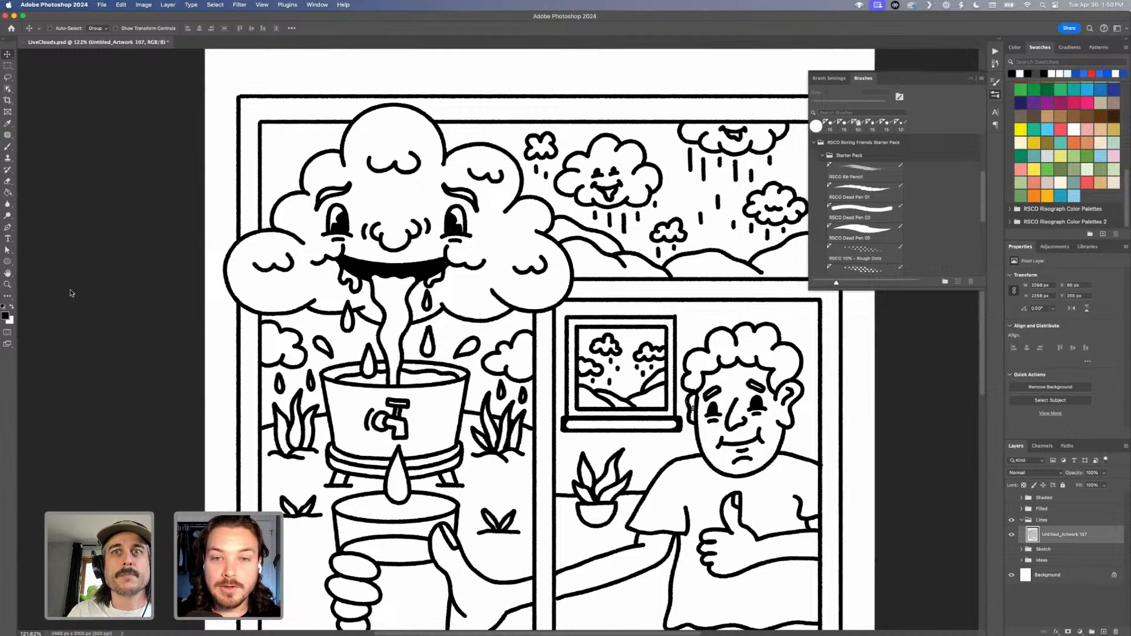
scroll(557, 351, "right", 2)
scroll(558, 351, "down", 1)
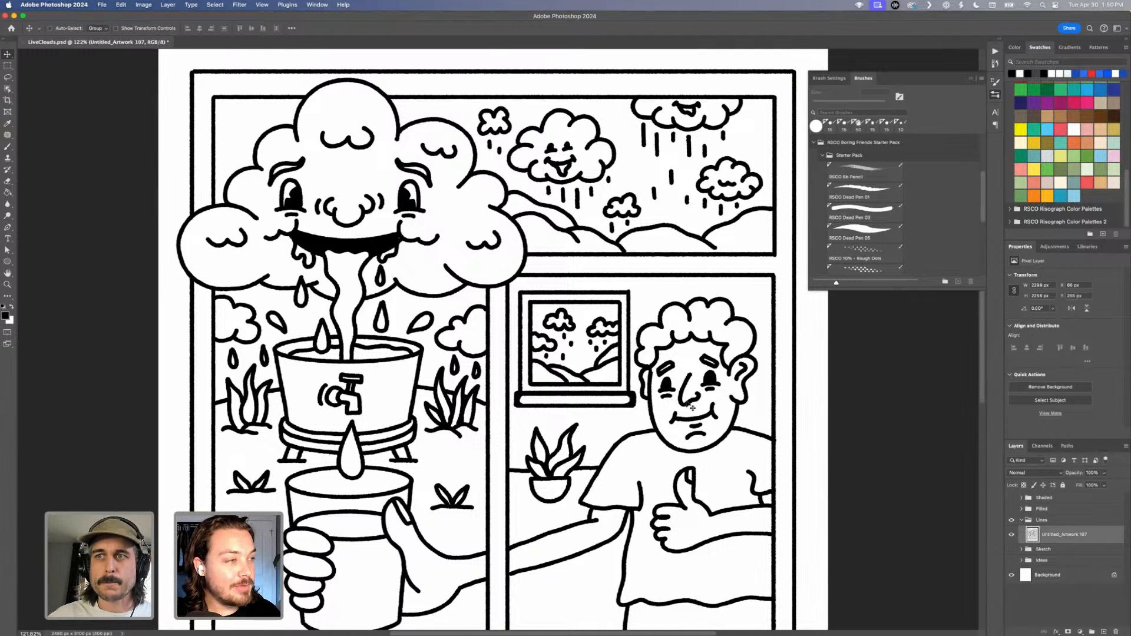
left_click(1104, 632)
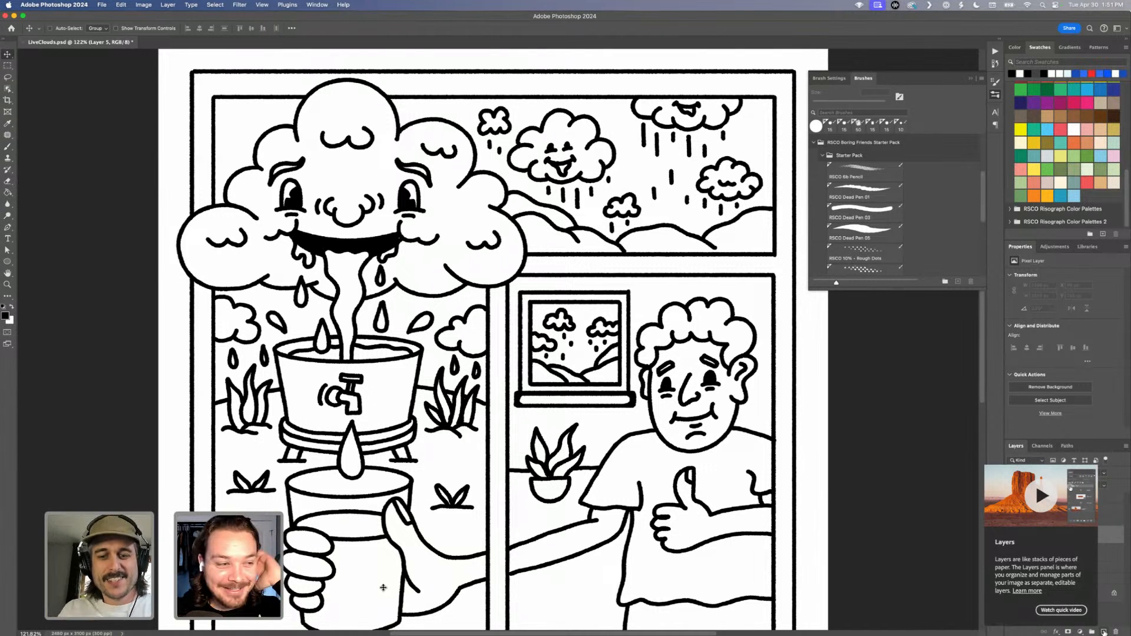
Examine the finished line art up close around the bucket, grass, window and potted plant.
key("super+minus")
key("super+minus")
key("super+plus")
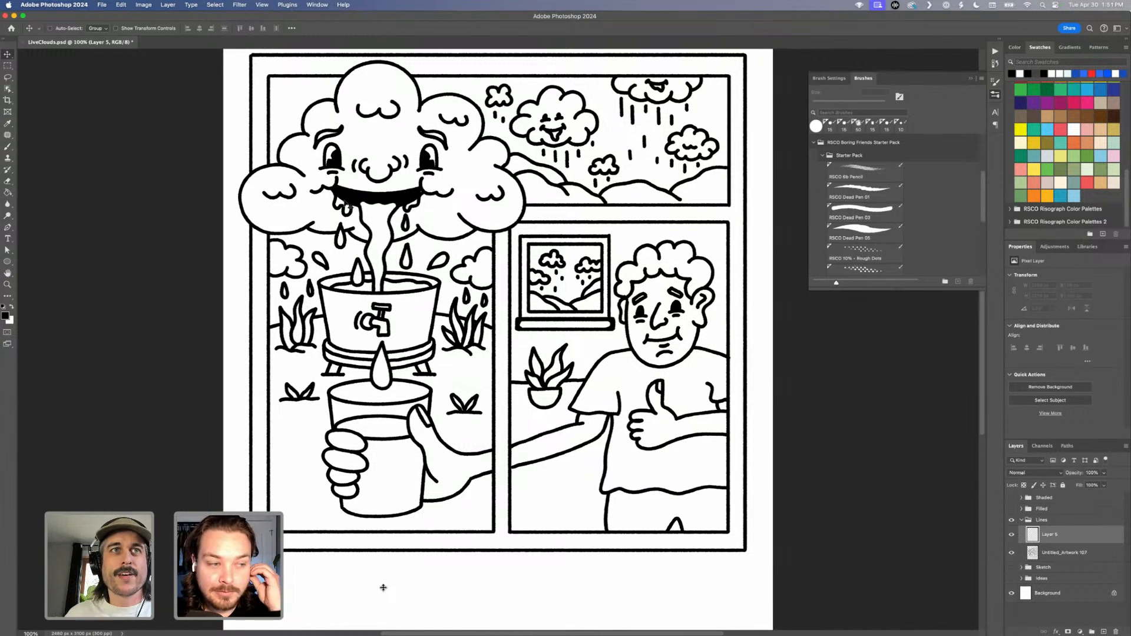
scroll(347, 204, "up", 5)
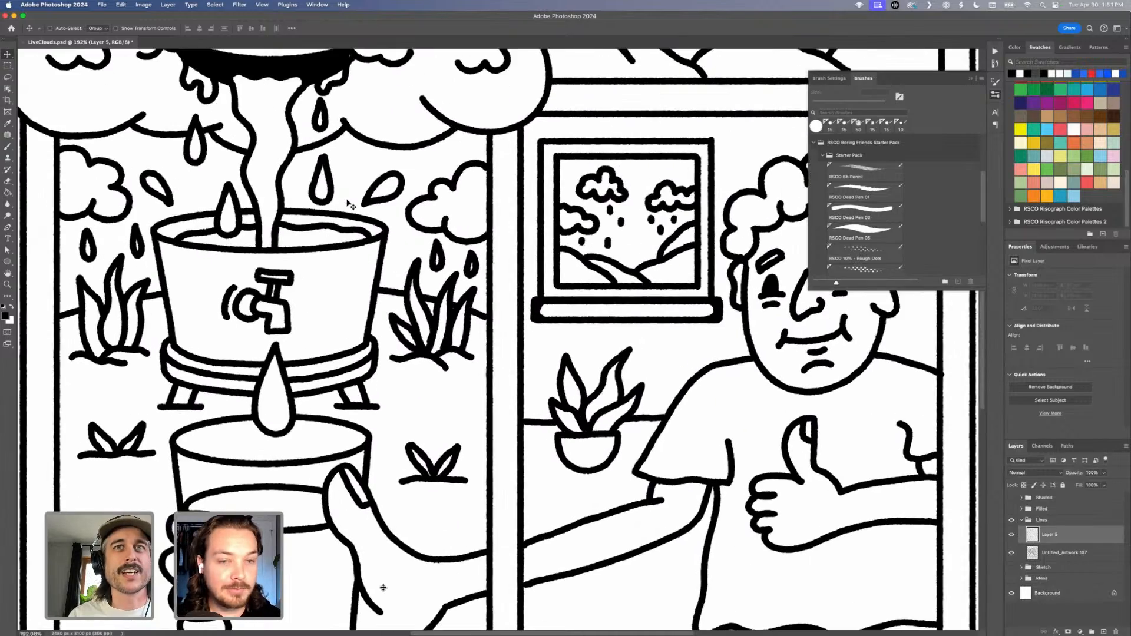
scroll(347, 203, "right", 6)
scroll(348, 204, "up", 3)
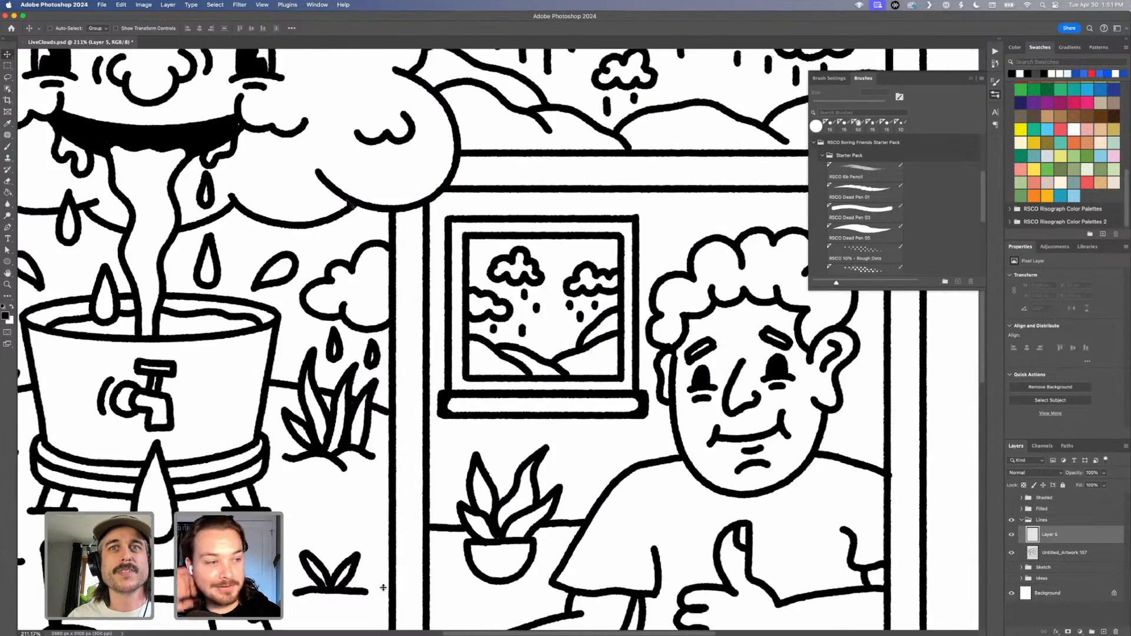
scroll(351, 205, "down", 6)
scroll(351, 205, "left", 6)
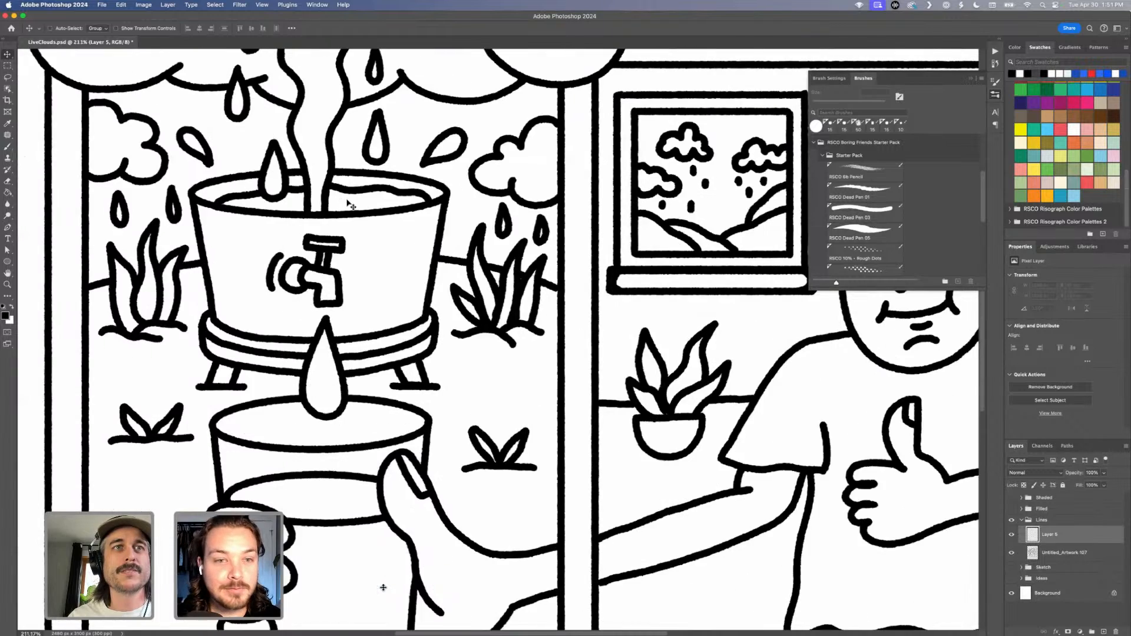
scroll(351, 205, "up", 4)
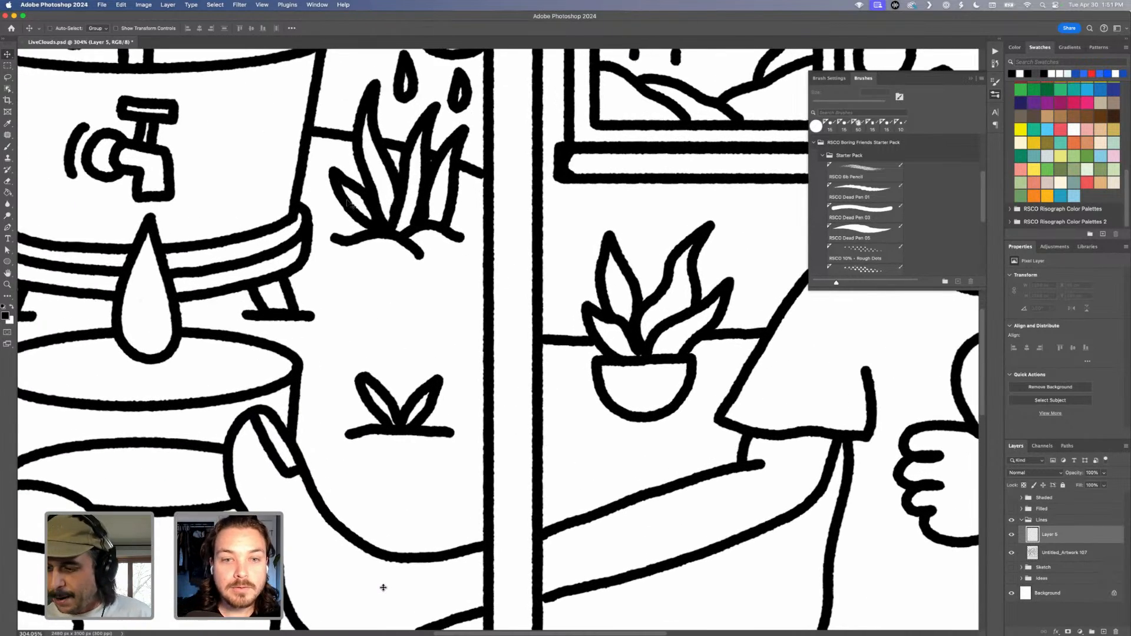
scroll(348, 203, "up", 6)
scroll(348, 203, "left", 4)
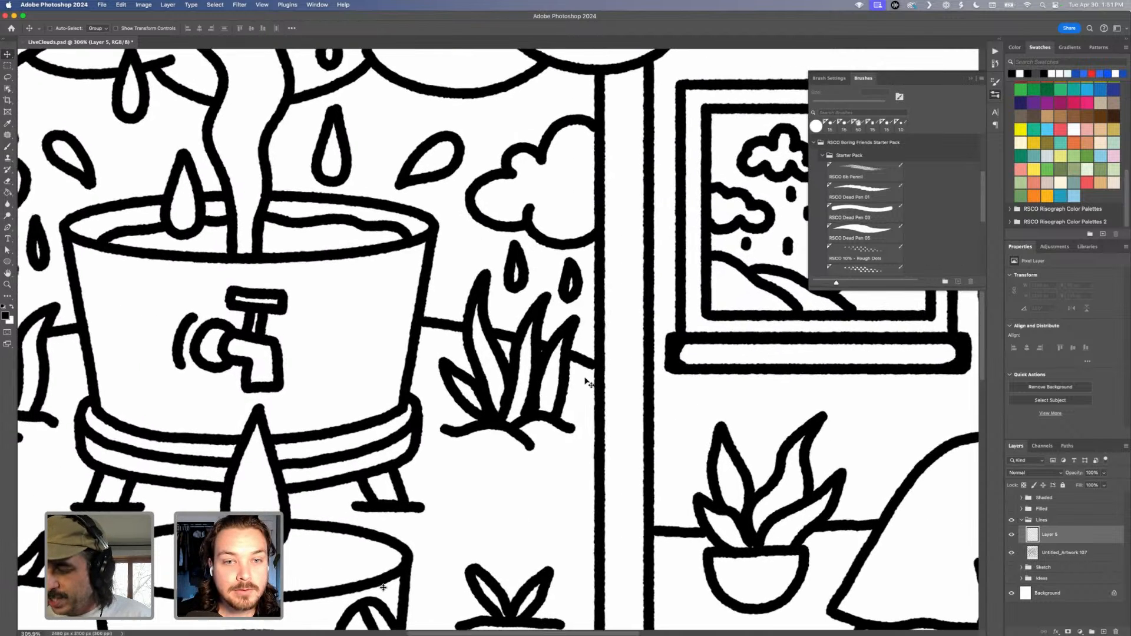
scroll(588, 383, "up", 3)
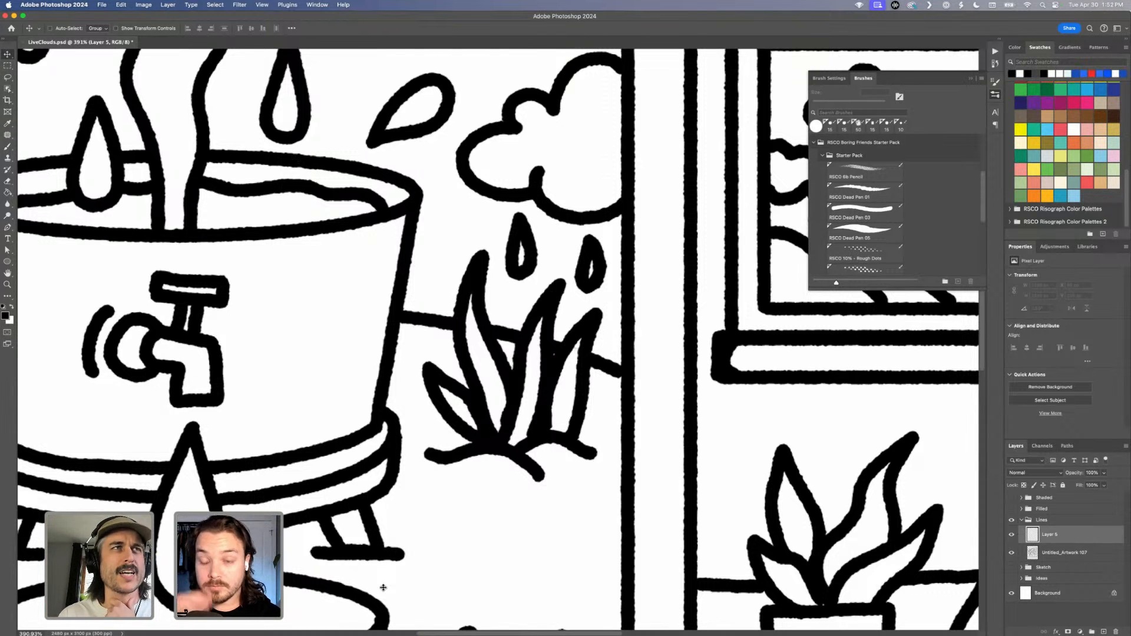
With the 15 px RSCO Dead Pen 03 brush, fill in the line junctions of the small cloud beside the panel divider.
left_click(8, 146)
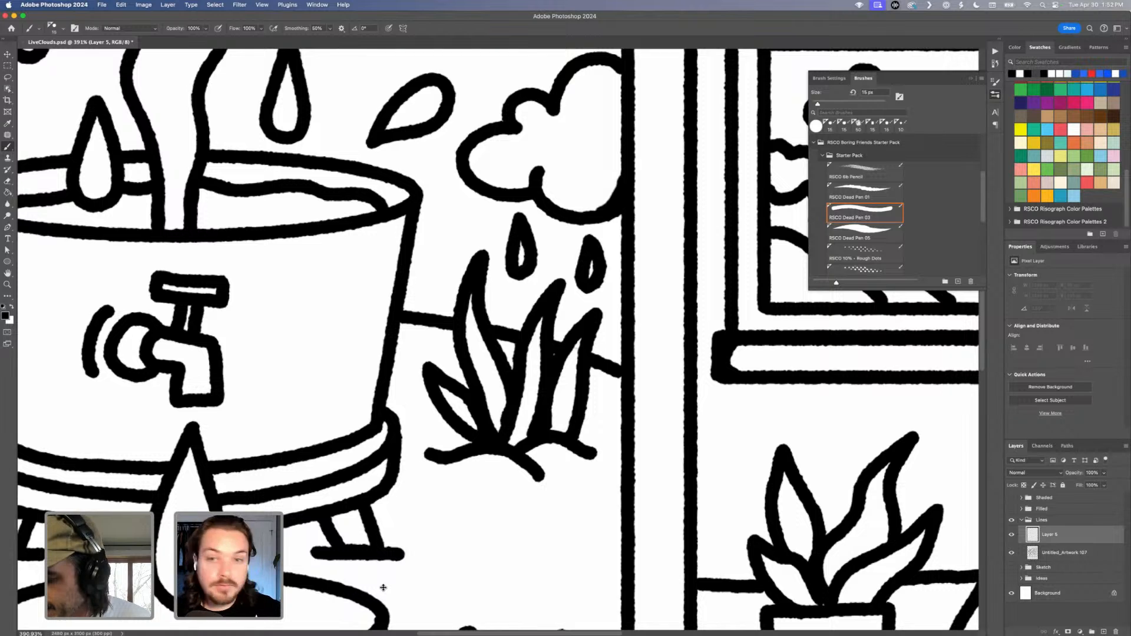
mouse_move(578, 216)
left_mouse_down()
mouse_move(616, 229)
mouse_move(626, 277)
mouse_move(620, 215)
left_mouse_up()
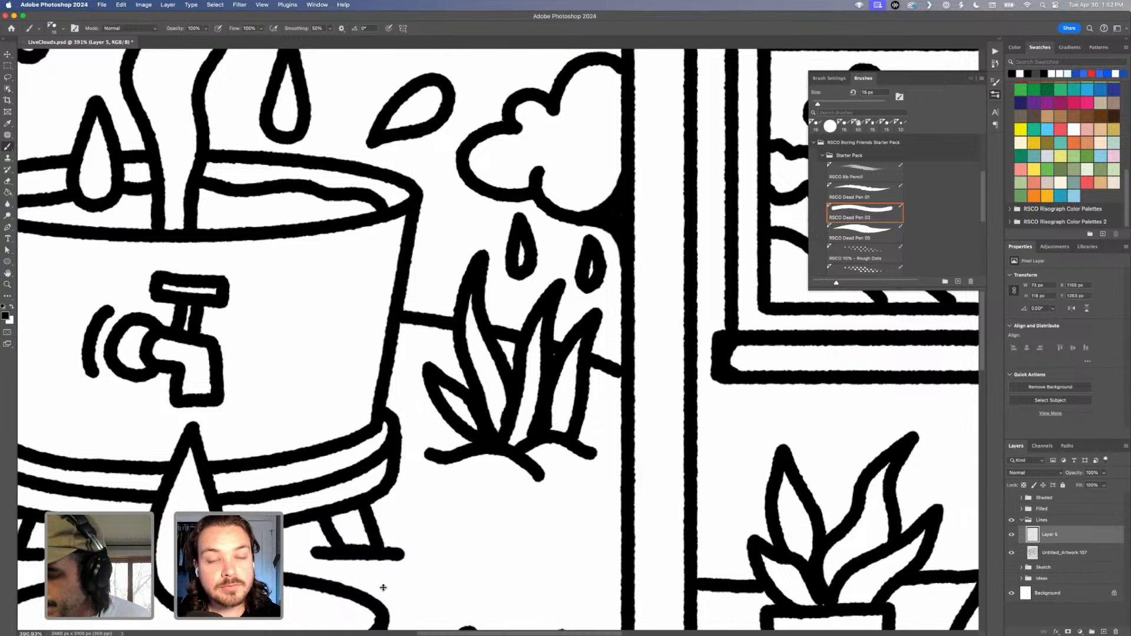
mouse_move(518, 193)
left_mouse_down()
mouse_move(532, 182)
mouse_move(517, 194)
left_mouse_up()
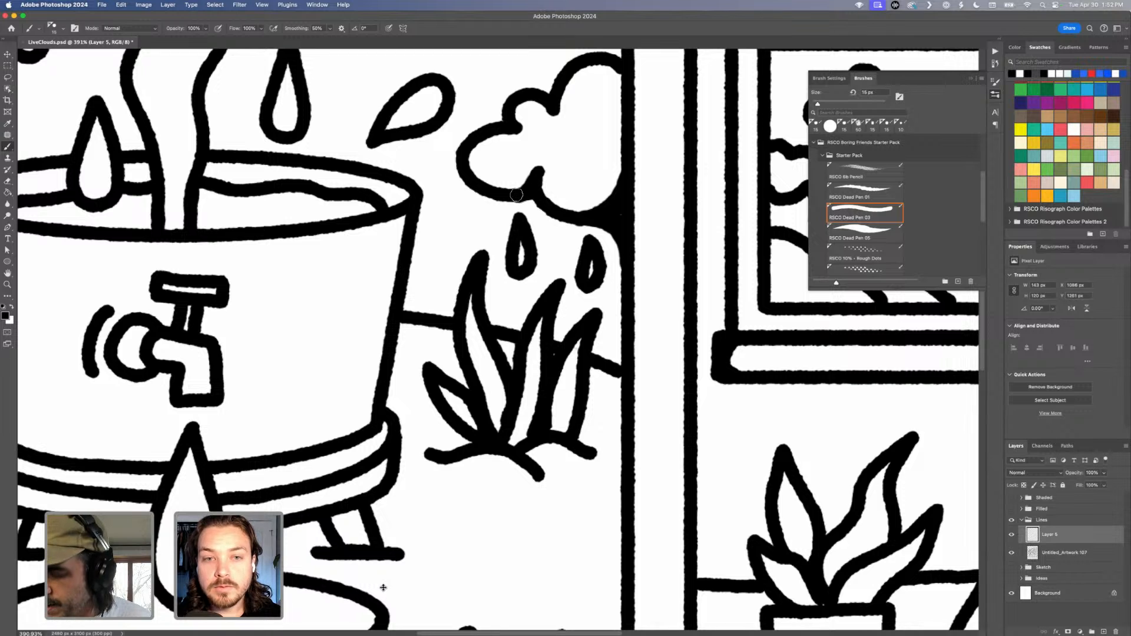
left_click_drag(495, 121, 507, 113)
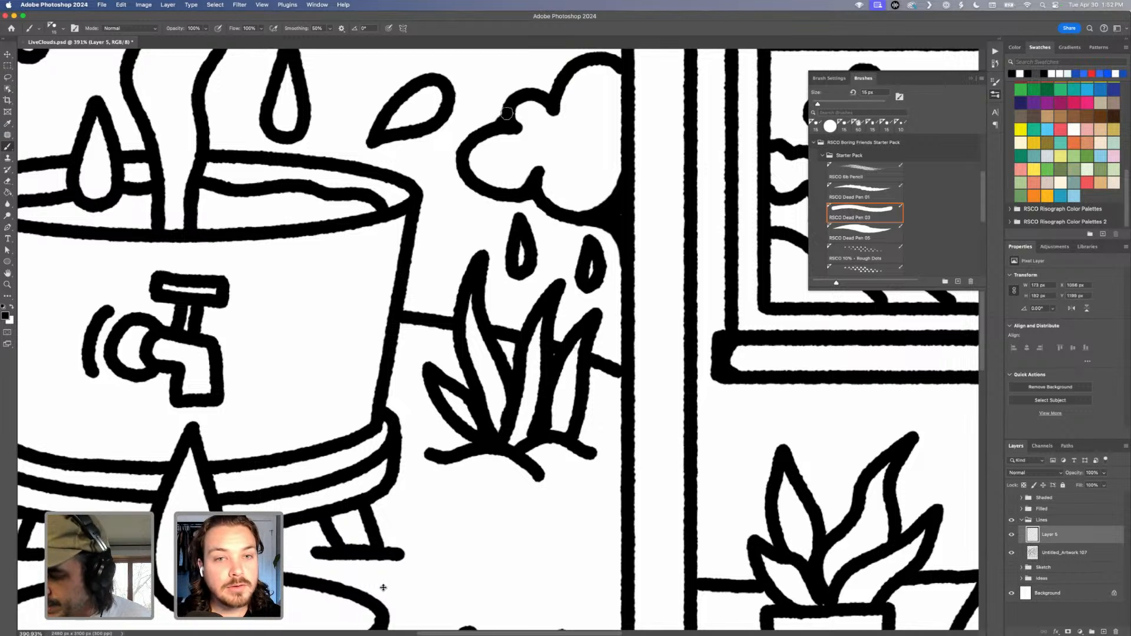
Fill the corners where the horizon meets the panel divider and the leaves of the grass clump right of the bucket.
mouse_move(557, 355)
left_mouse_down()
mouse_move(582, 341)
mouse_move(589, 363)
mouse_move(628, 391)
left_mouse_up()
left_click_drag(592, 342, 620, 361)
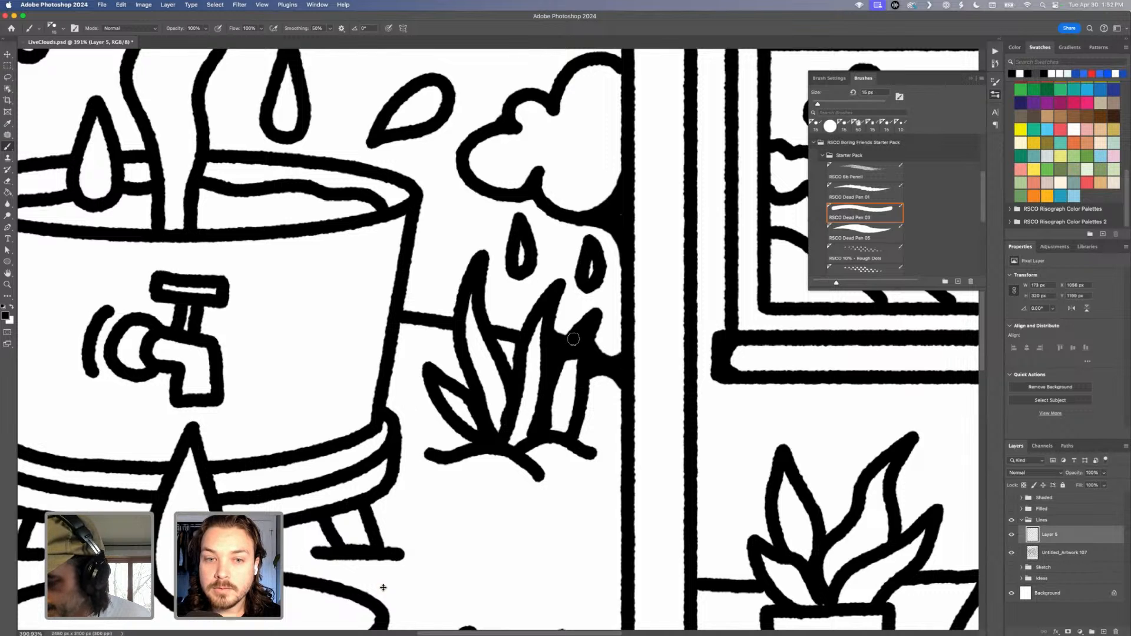
mouse_move(486, 307)
left_mouse_down()
mouse_move(499, 321)
mouse_move(539, 319)
left_mouse_up()
key("super+z")
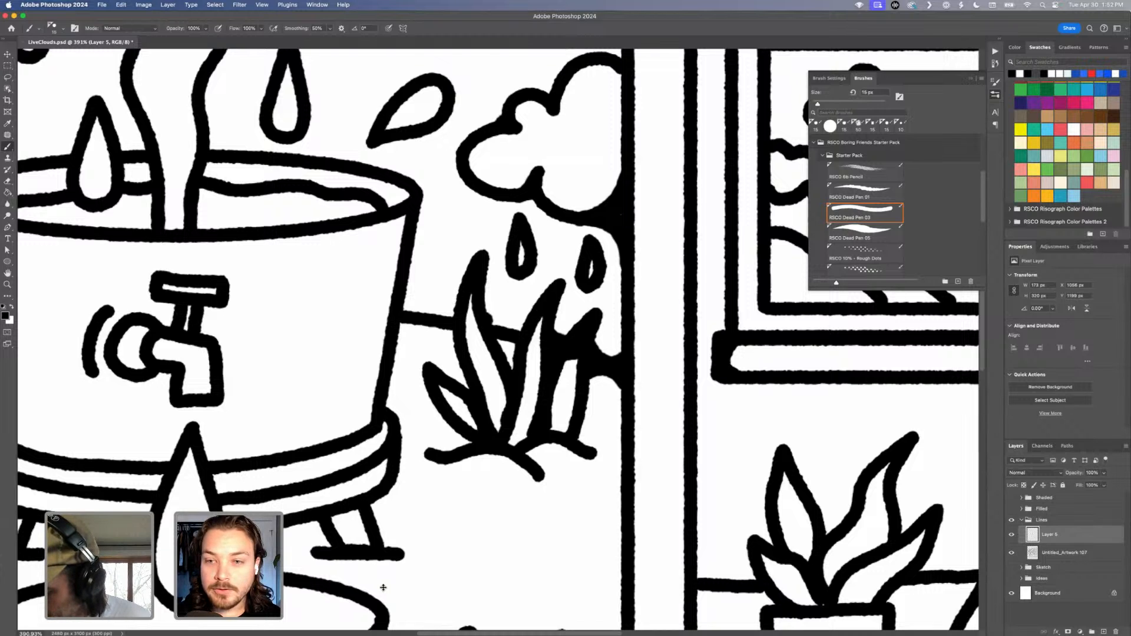
left_click_drag(538, 319, 540, 327)
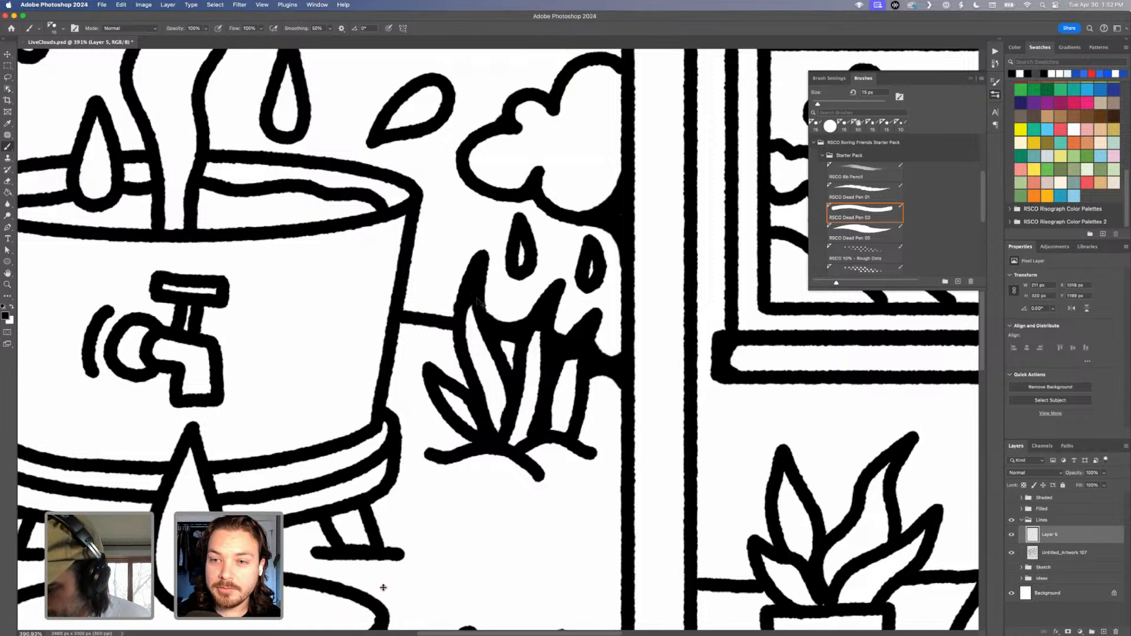
Thicken the joins at the tall leaf's meeting with the horizon and around the base of the grass clump's rightmost leaf.
mouse_move(480, 307)
left_mouse_down()
mouse_move(473, 293)
mouse_move(452, 291)
left_mouse_up()
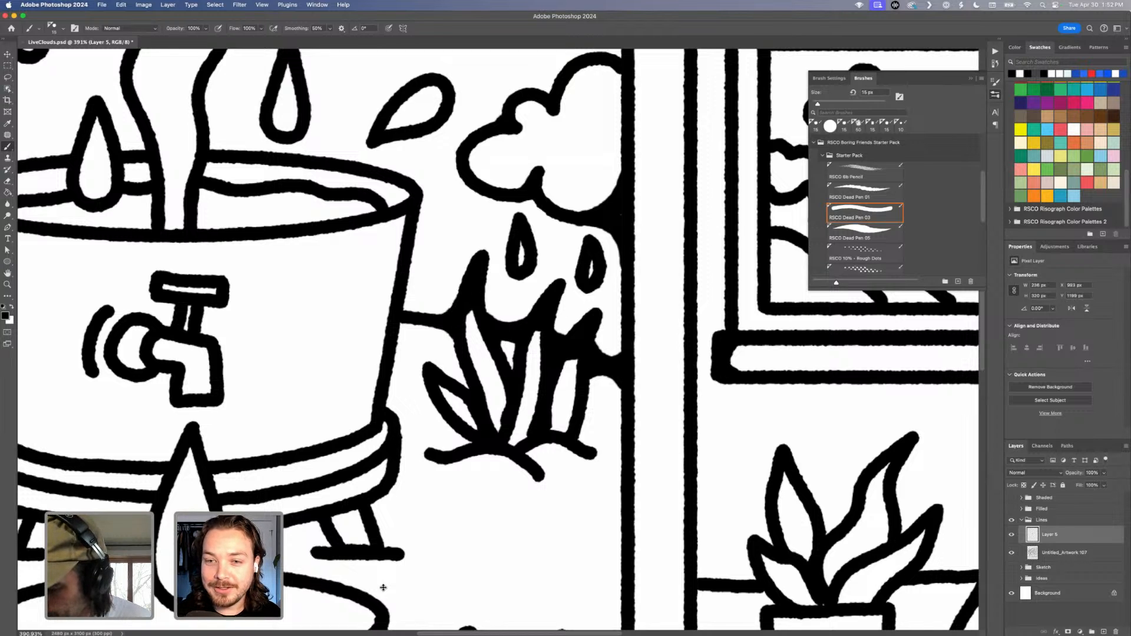
left_click_drag(459, 337, 461, 342)
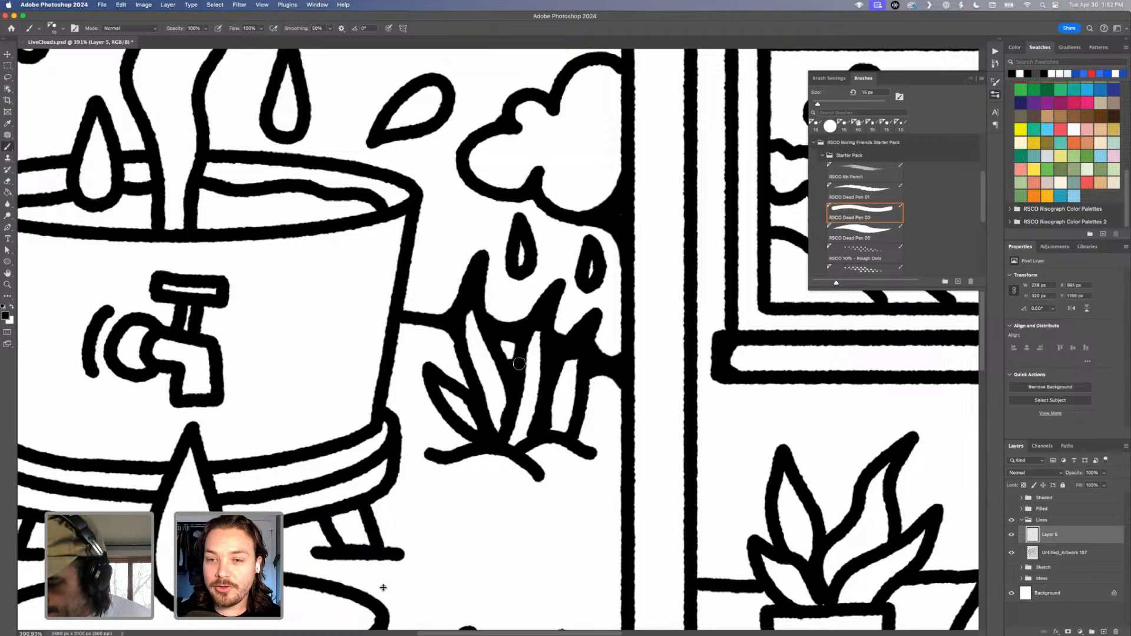
left_click_drag(565, 358, 582, 363)
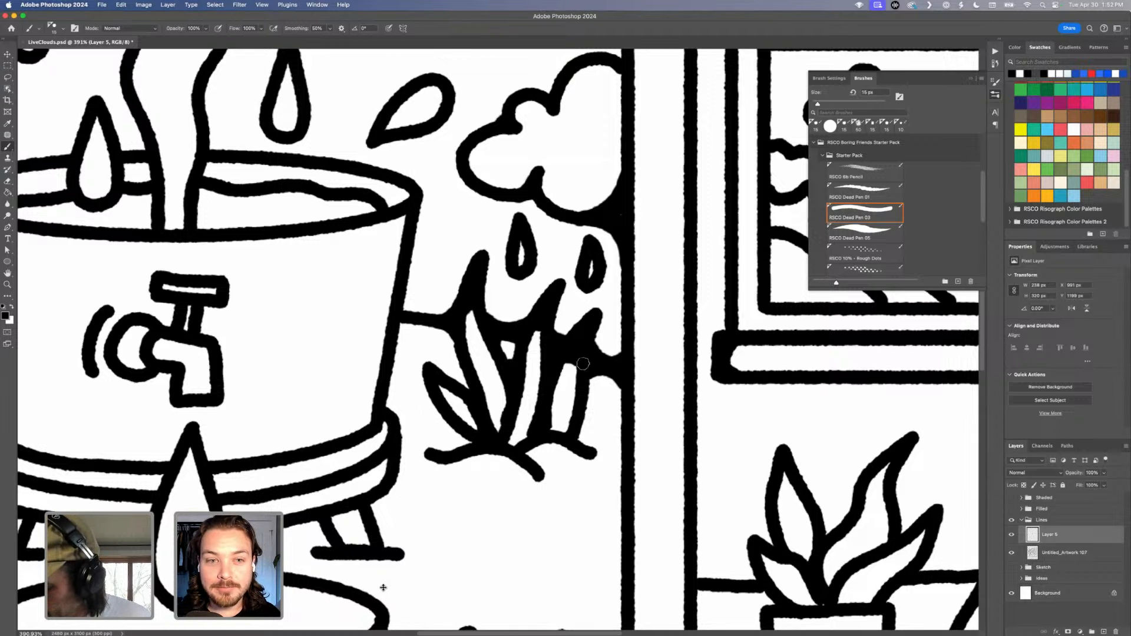
mouse_move(581, 443)
left_mouse_down()
mouse_move(592, 382)
mouse_move(612, 368)
left_mouse_up()
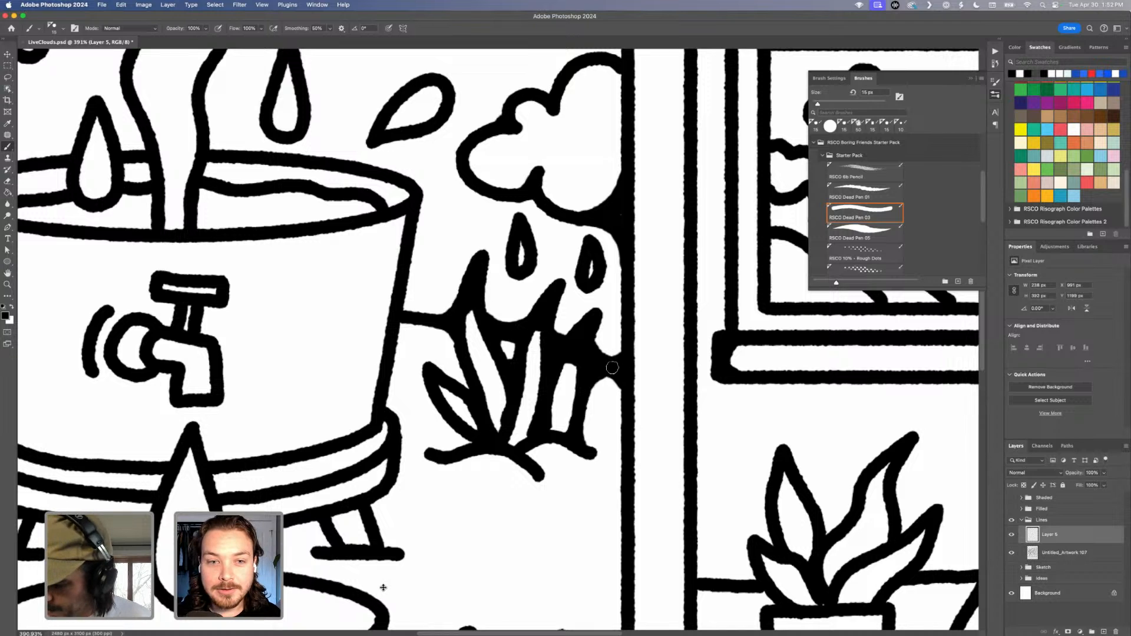
left_click_drag(552, 415, 576, 430)
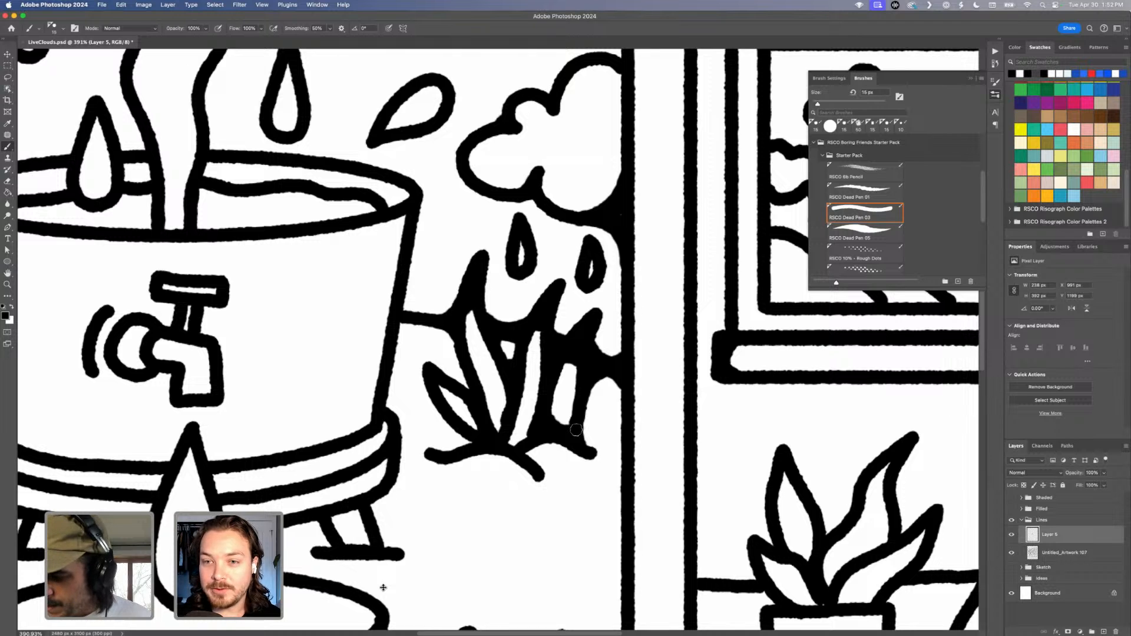
scroll(640, 254, "up", 5)
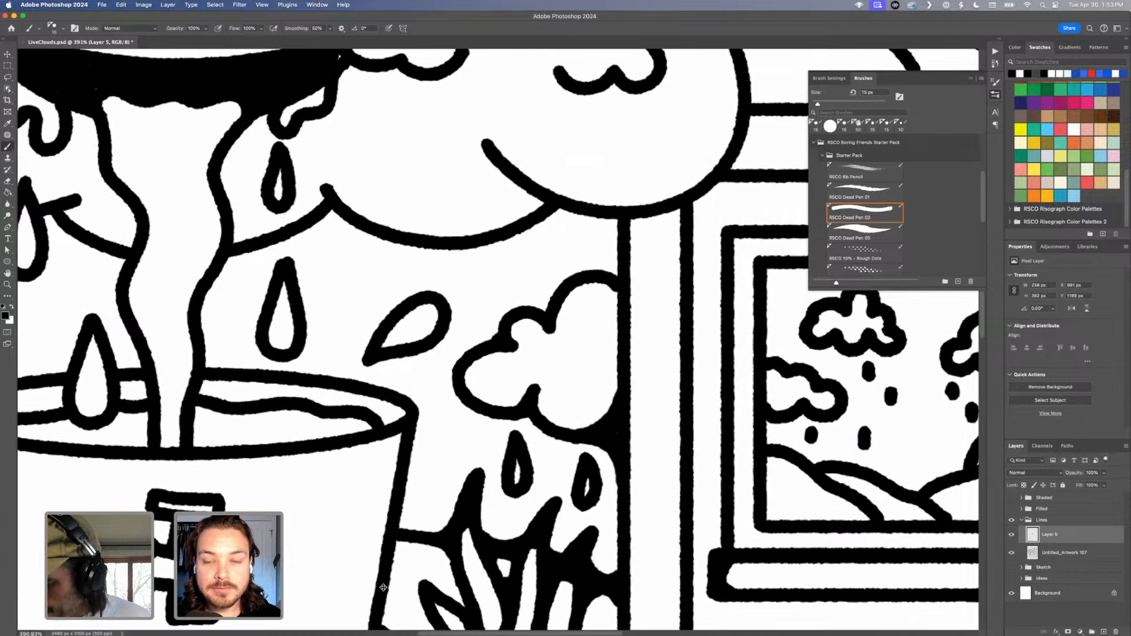
Fill the corners where the large cloud's underside meets the panel divider and where its right-hand lobes overlap.
left_click(626, 305)
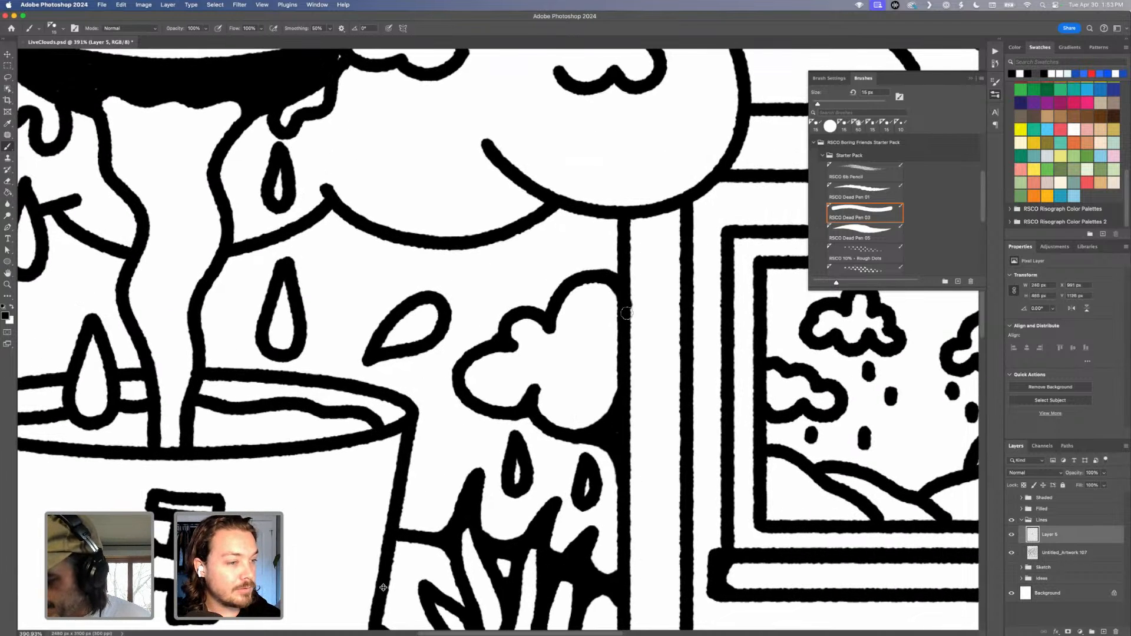
mouse_move(598, 274)
left_mouse_down()
mouse_move(620, 254)
mouse_move(590, 210)
left_mouse_up()
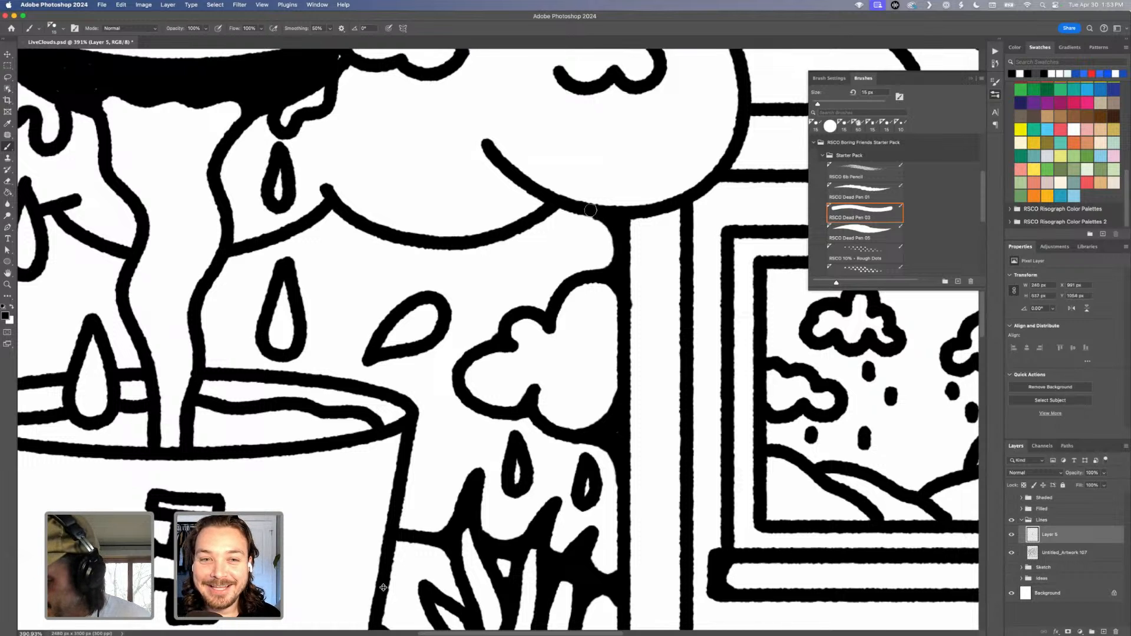
mouse_move(539, 219)
left_mouse_down()
mouse_move(607, 217)
mouse_move(517, 211)
mouse_move(519, 176)
mouse_move(547, 201)
mouse_move(527, 187)
left_mouse_up()
left_click(547, 201)
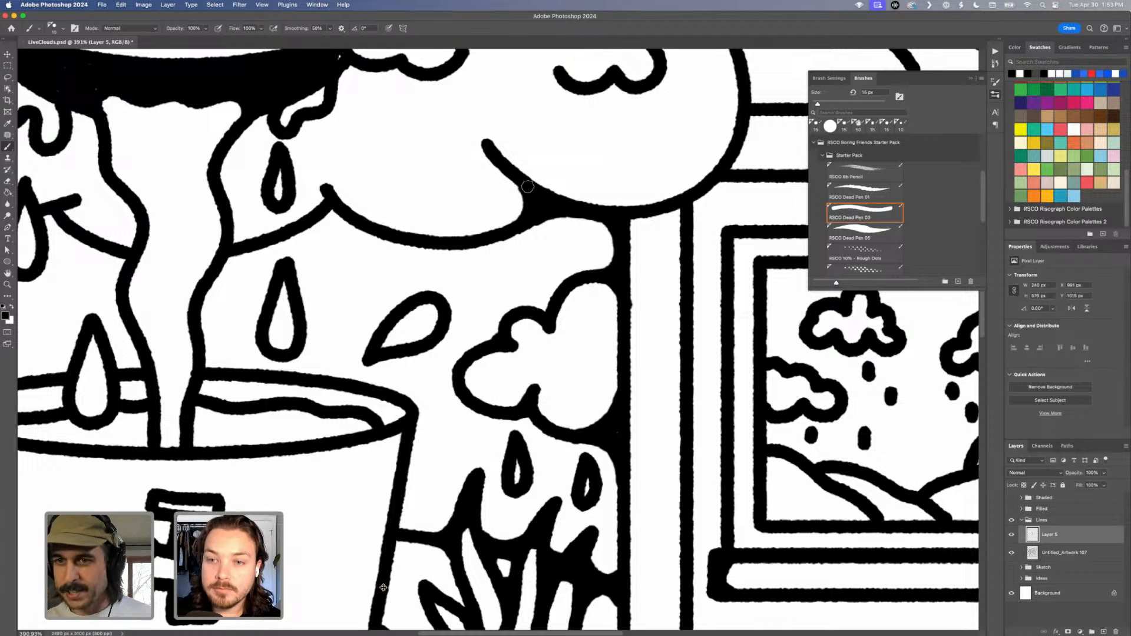
Fill the junctions where the large cloud's left lobe meets the two vertical frame lines, rounding the top of the gap between them.
left_click_drag(471, 286, 700, 283)
left_click_drag(295, 159, 418, 275)
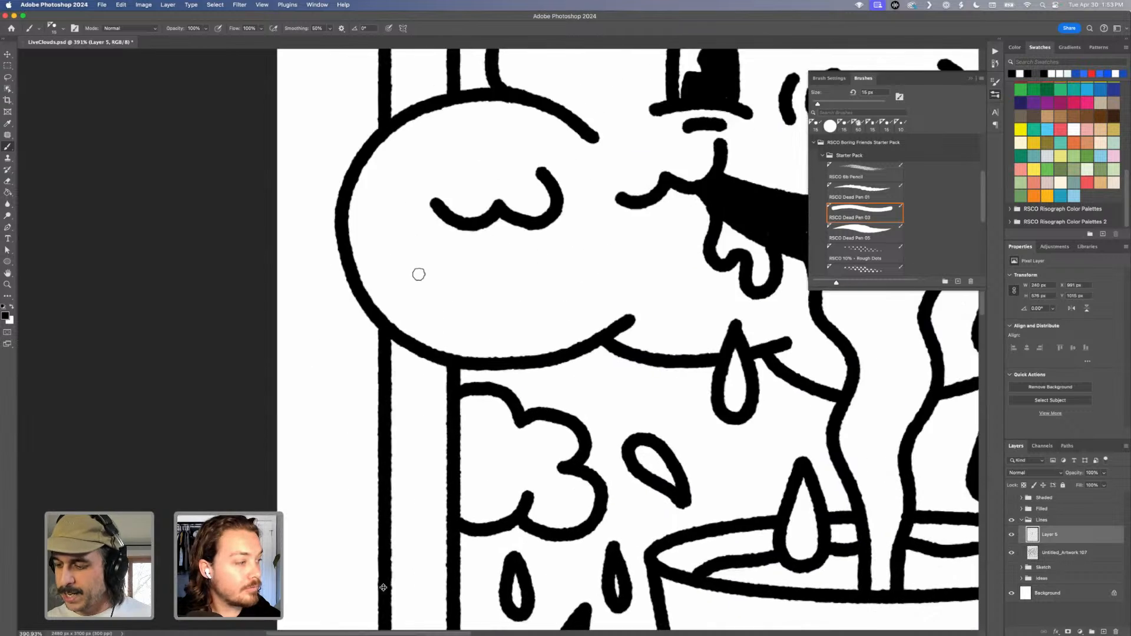
left_click_drag(582, 241, 538, 353)
scroll(524, 354, "down", 1)
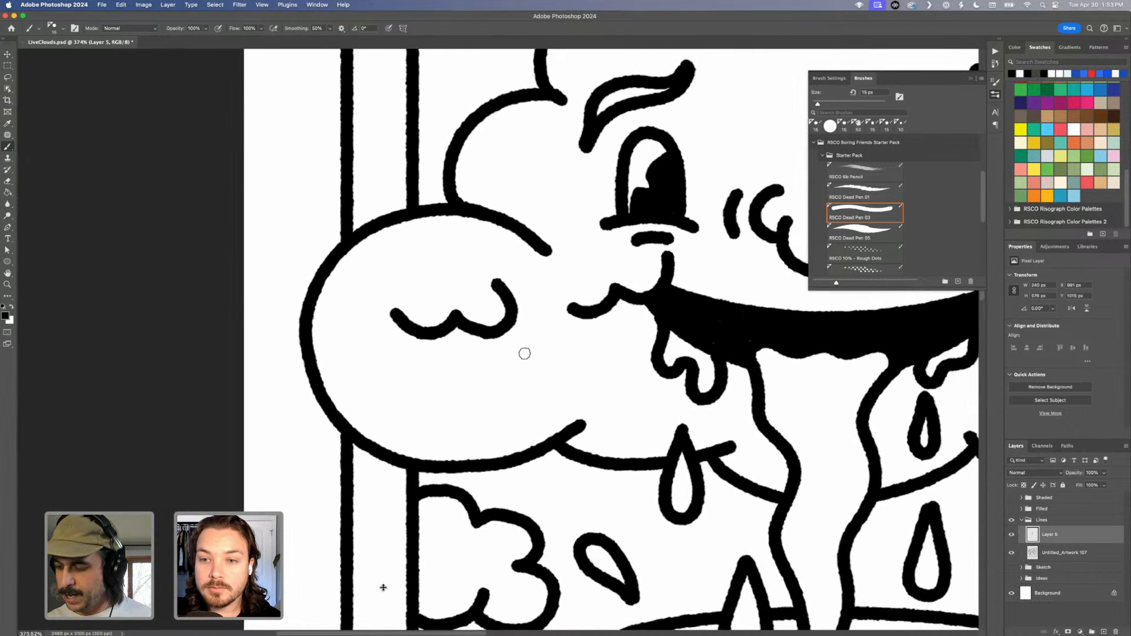
scroll(551, 349, "down", 3)
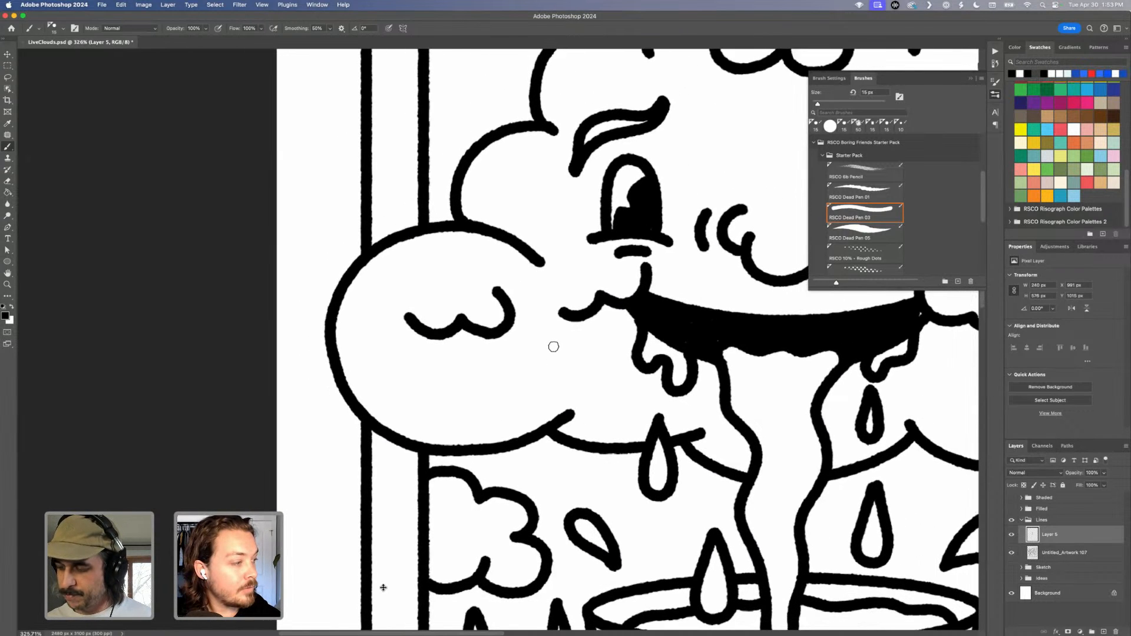
scroll(606, 341, "down", 2)
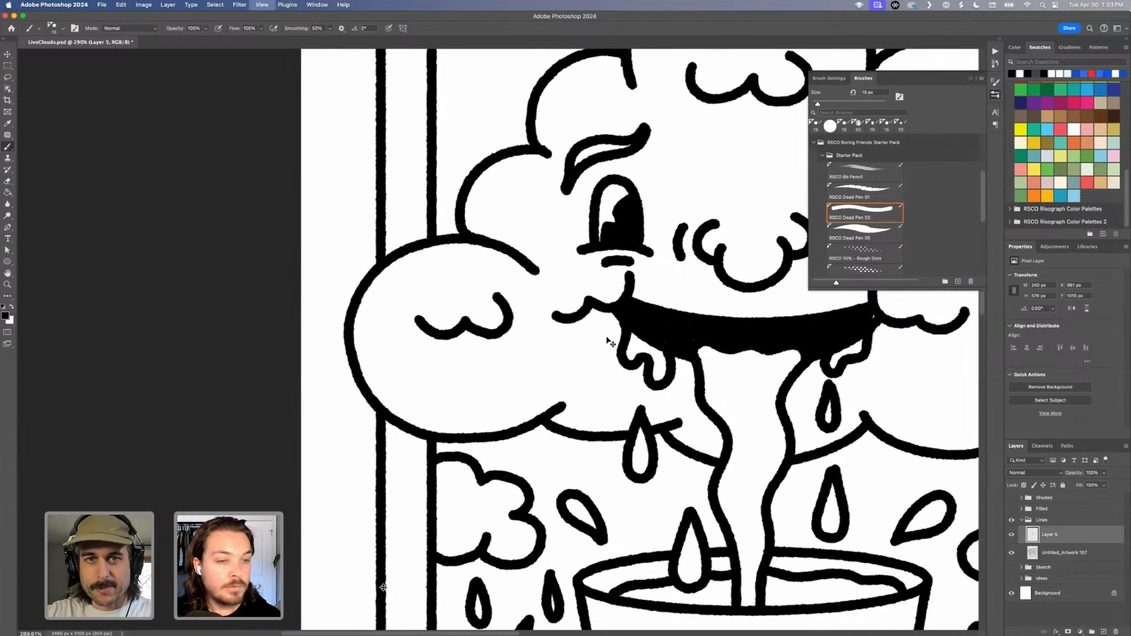
scroll(608, 341, "down", 4)
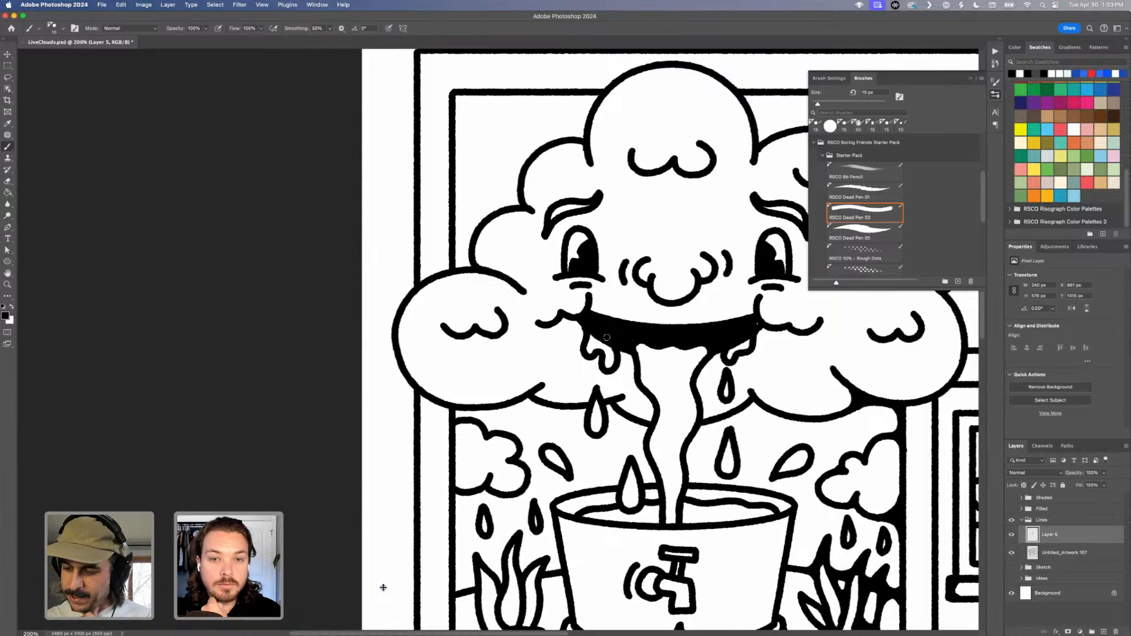
mouse_move(419, 395)
left_mouse_down()
mouse_move(452, 408)
mouse_move(442, 410)
mouse_move(455, 423)
left_mouse_up()
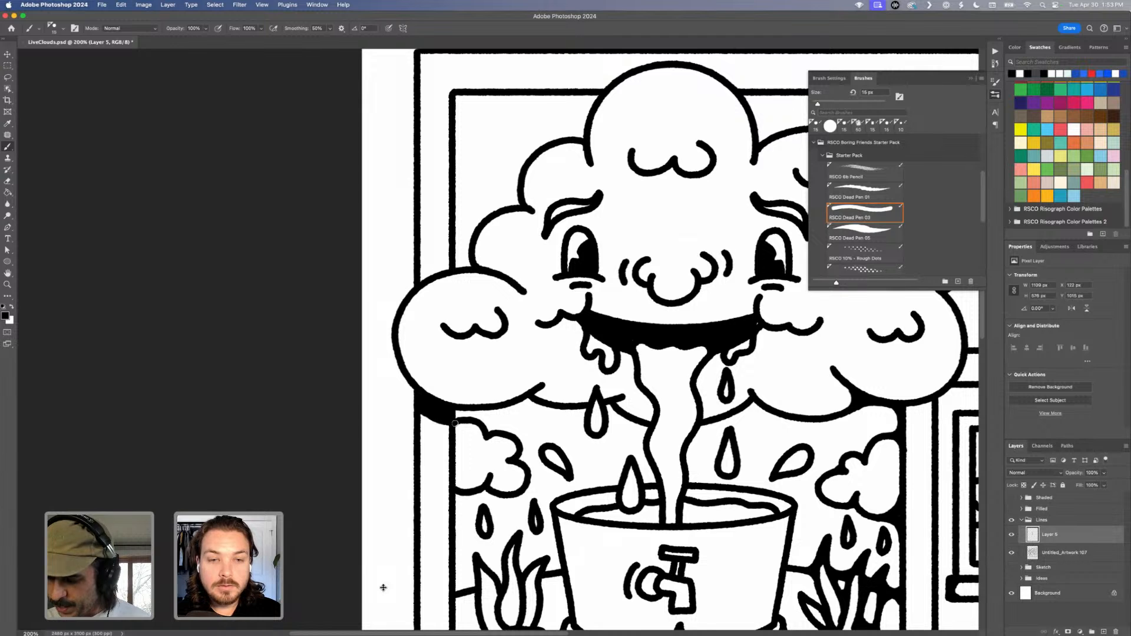
scroll(454, 423, "up", 5)
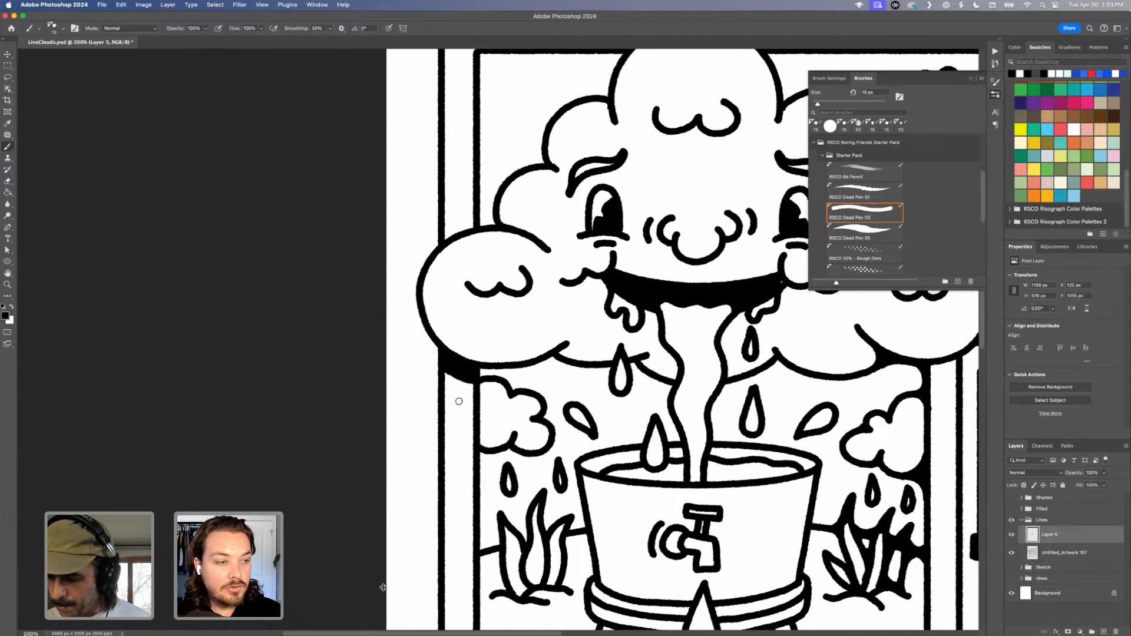
scroll(458, 401, "up", 1)
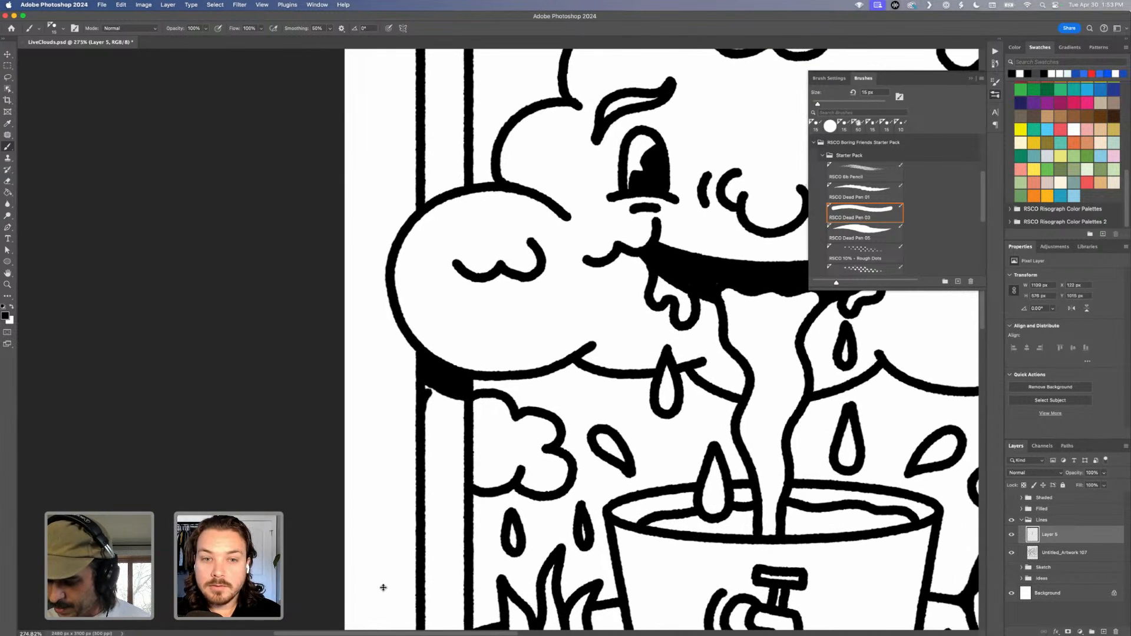
mouse_move(470, 418)
left_mouse_down()
mouse_move(431, 379)
mouse_move(428, 409)
mouse_move(439, 398)
mouse_move(468, 410)
mouse_move(477, 384)
mouse_move(487, 394)
mouse_move(478, 403)
mouse_move(496, 394)
left_mouse_up()
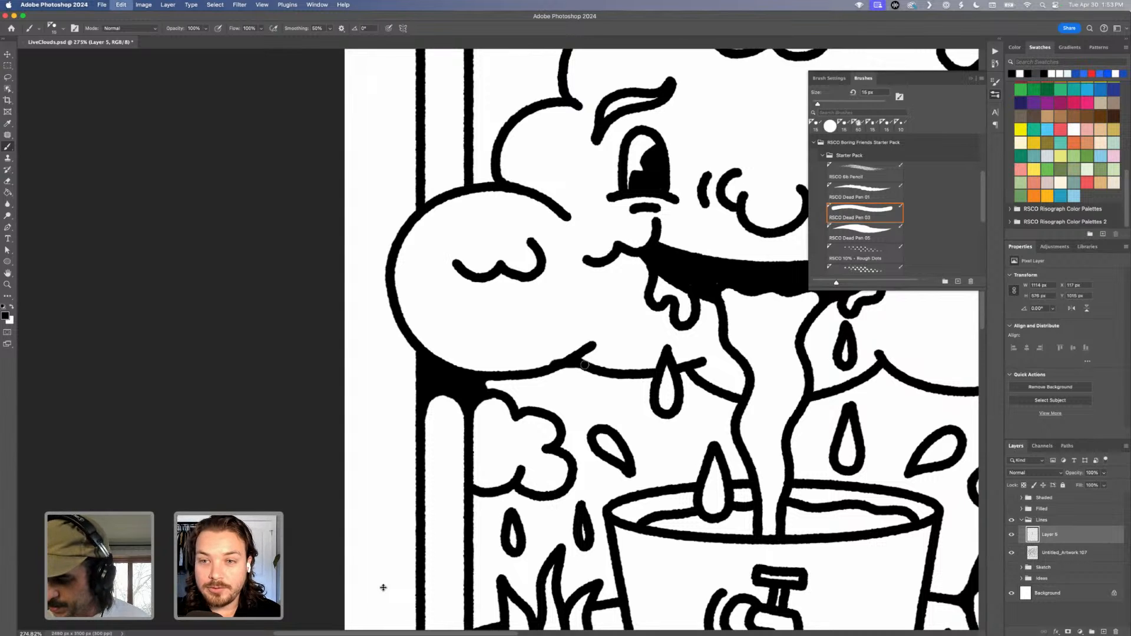
Thicken the joins along the cloud's left underside at the lobe overlap, the outer frame line and the short curve beside the droplet.
left_click_drag(557, 370, 574, 366)
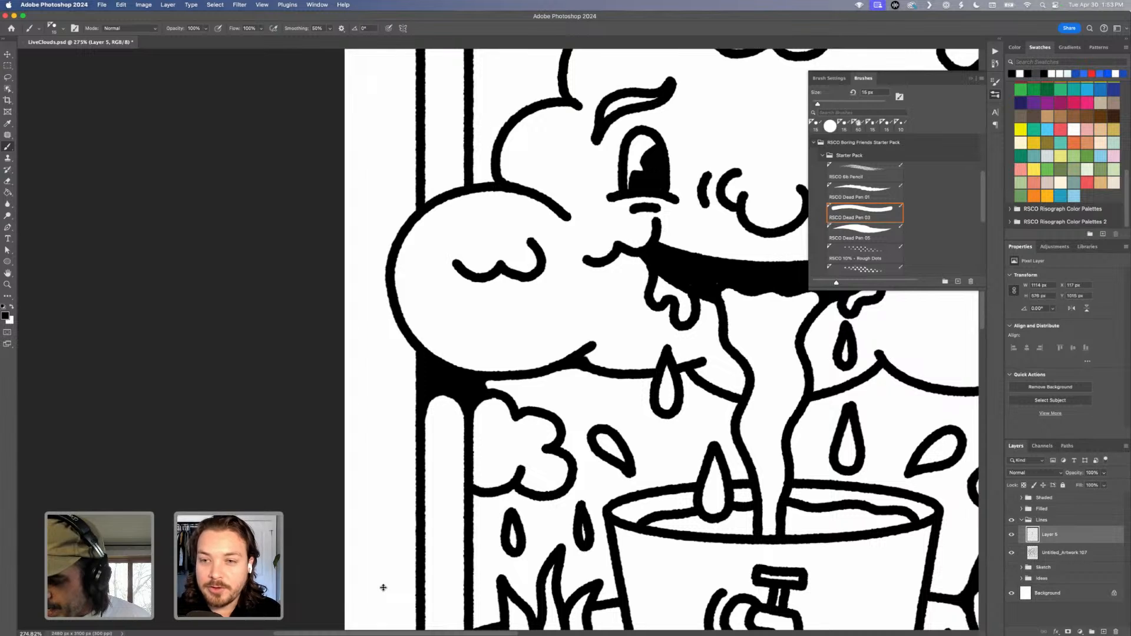
left_click_drag(419, 360, 408, 342)
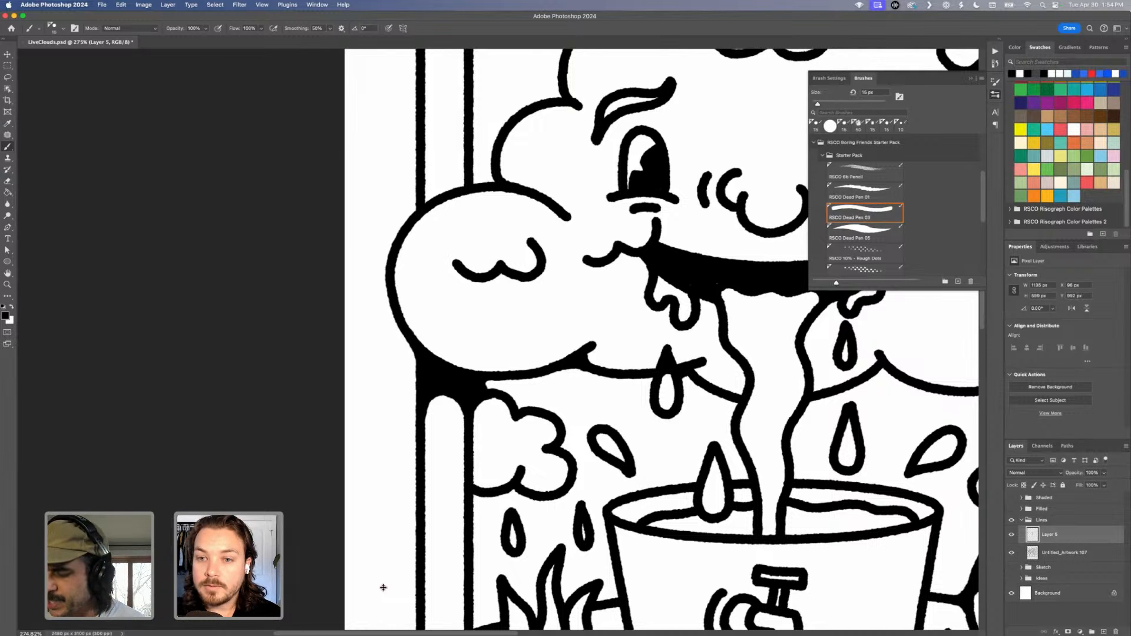
left_click_drag(693, 373, 697, 370)
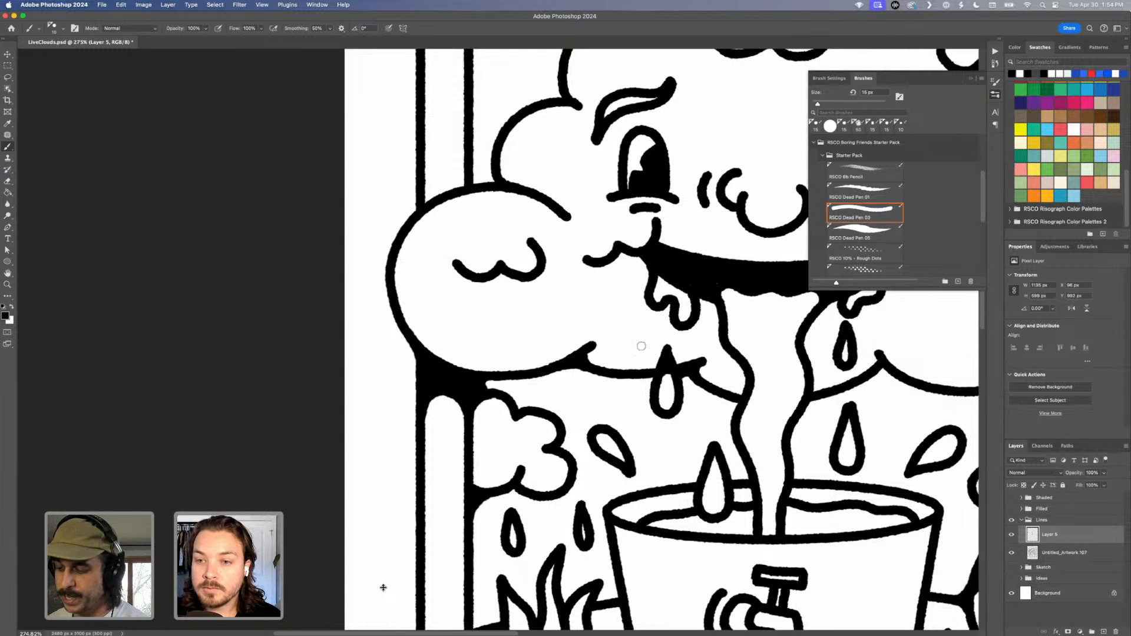
Fill the narrow left end of the water surface inside the bucket's rim with solid black.
scroll(640, 345, "down", 10)
scroll(635, 304, "up", 1)
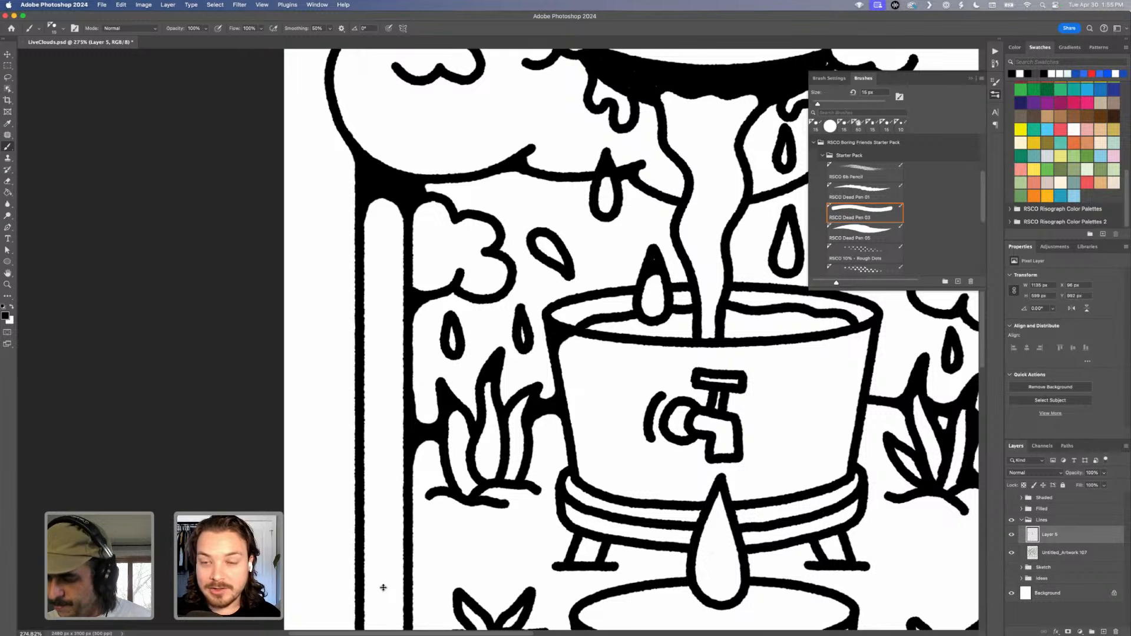
left_click_drag(554, 314, 596, 333)
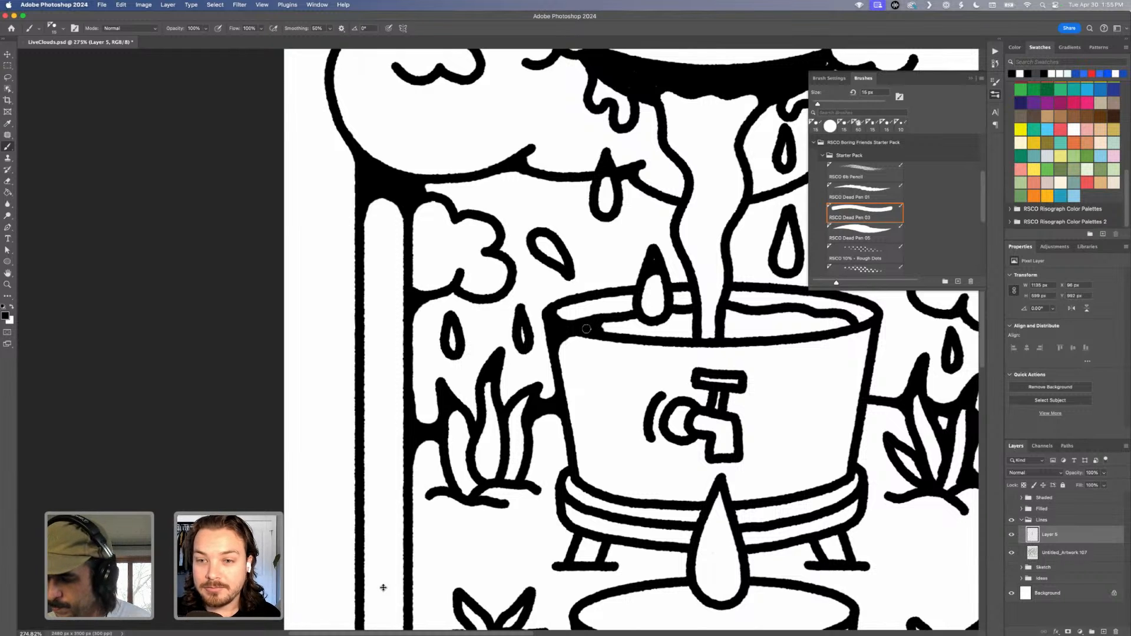
left_click_drag(602, 323, 604, 333)
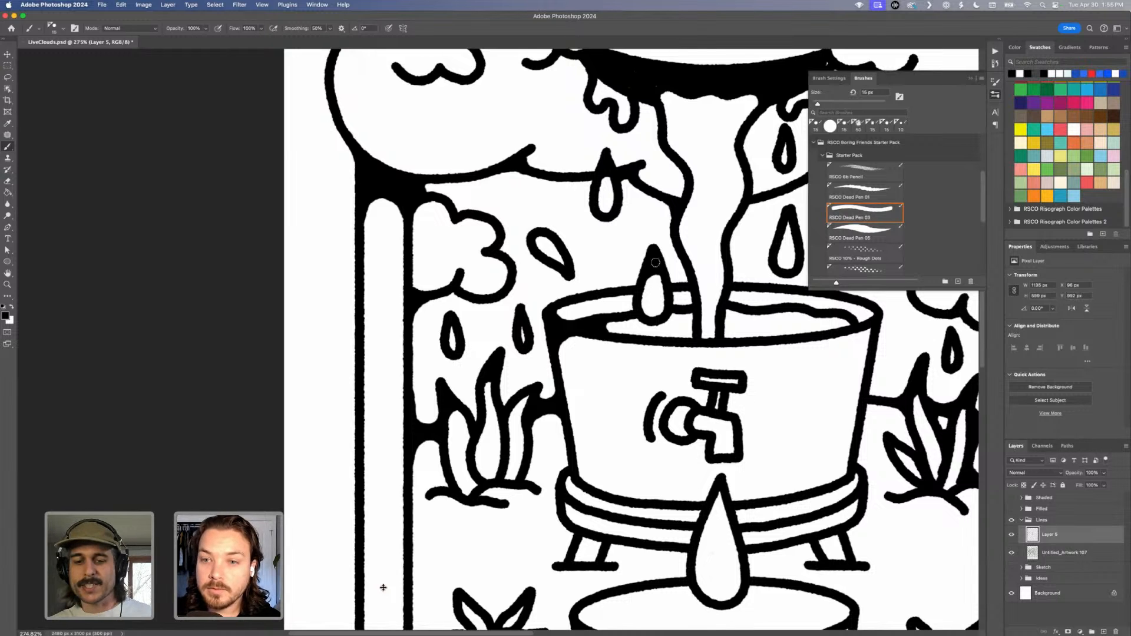
Fill the right end of the bucket's water surface and the corners on both sides where the falling stream meets the water.
key("super+minus")
key("super+minus")
key("super+minus")
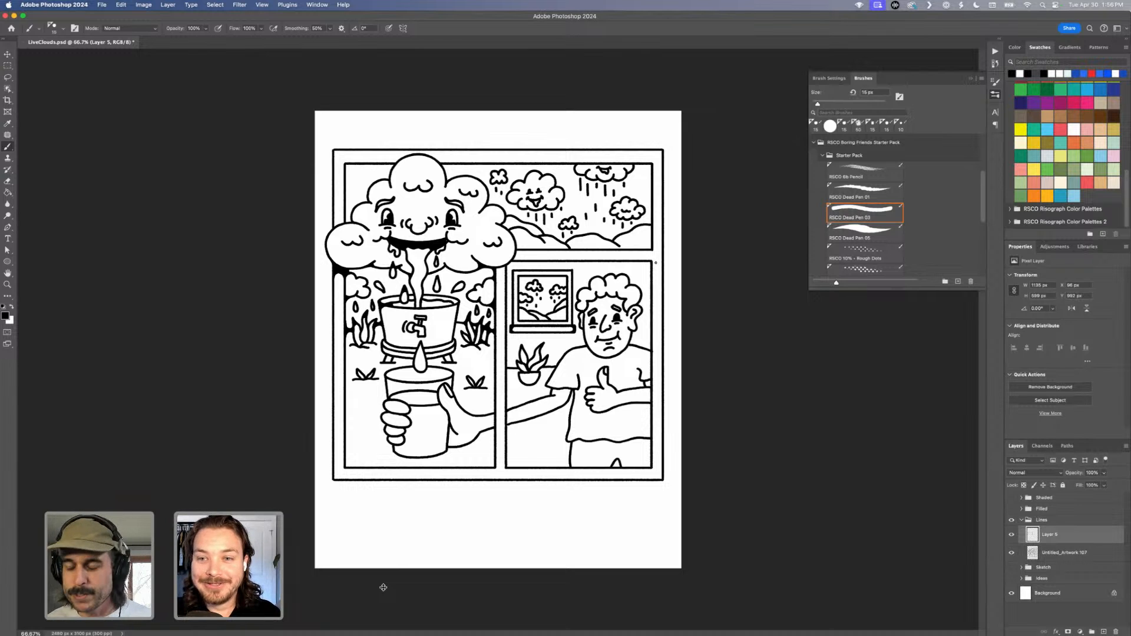
key("super+plus")
key("super+plus")
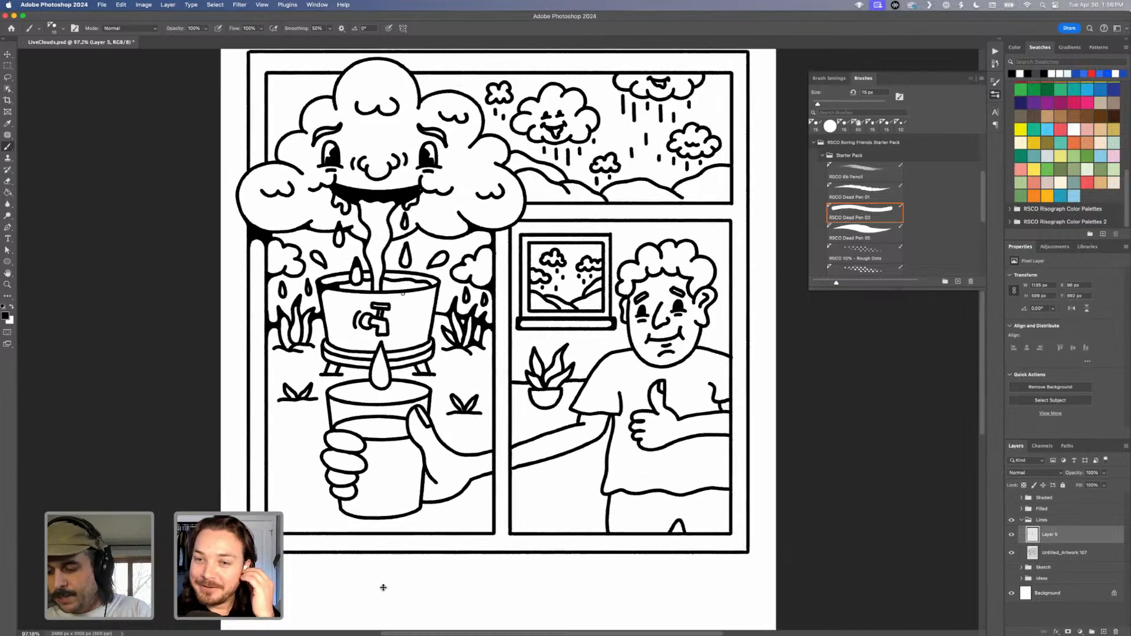
key("super+plus")
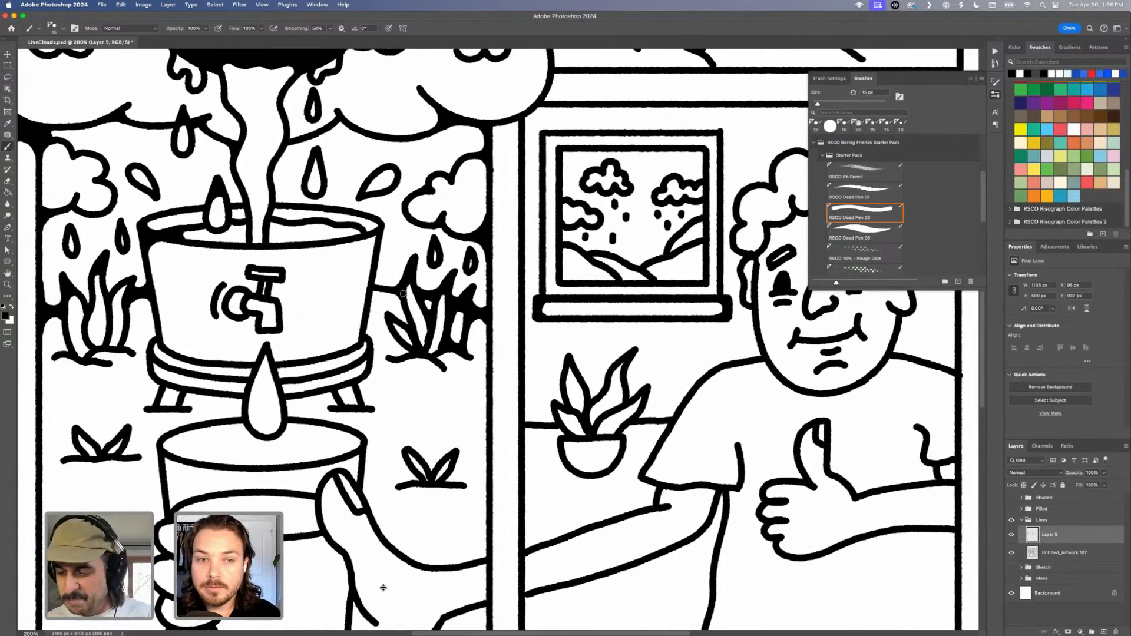
left_click_drag(356, 233, 348, 237)
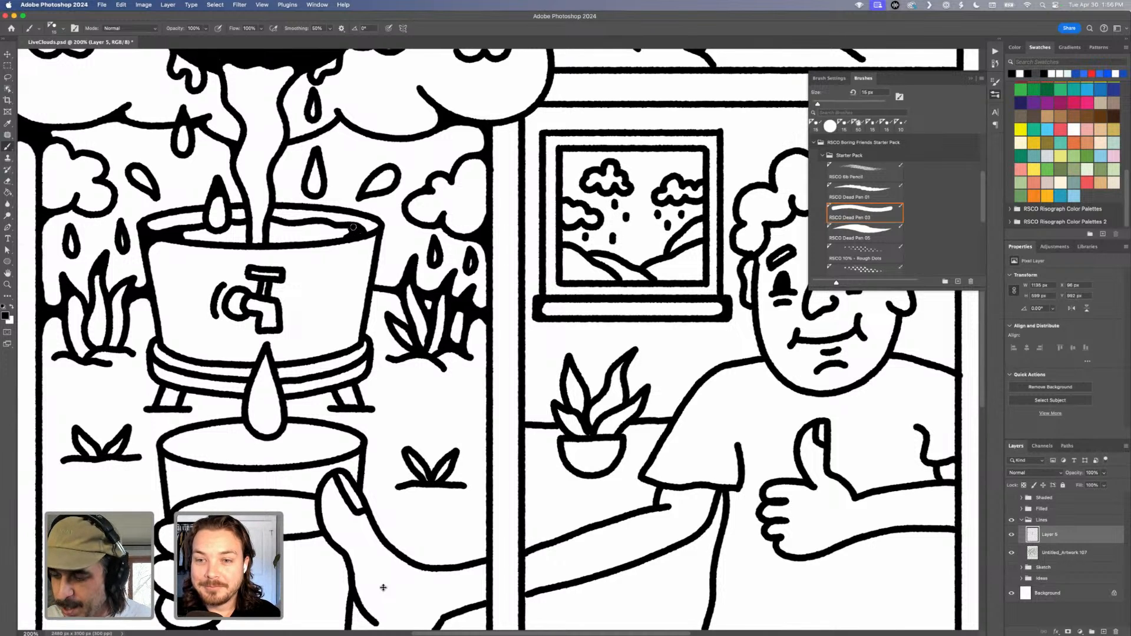
key("super+z")
left_click_drag(347, 224, 374, 225)
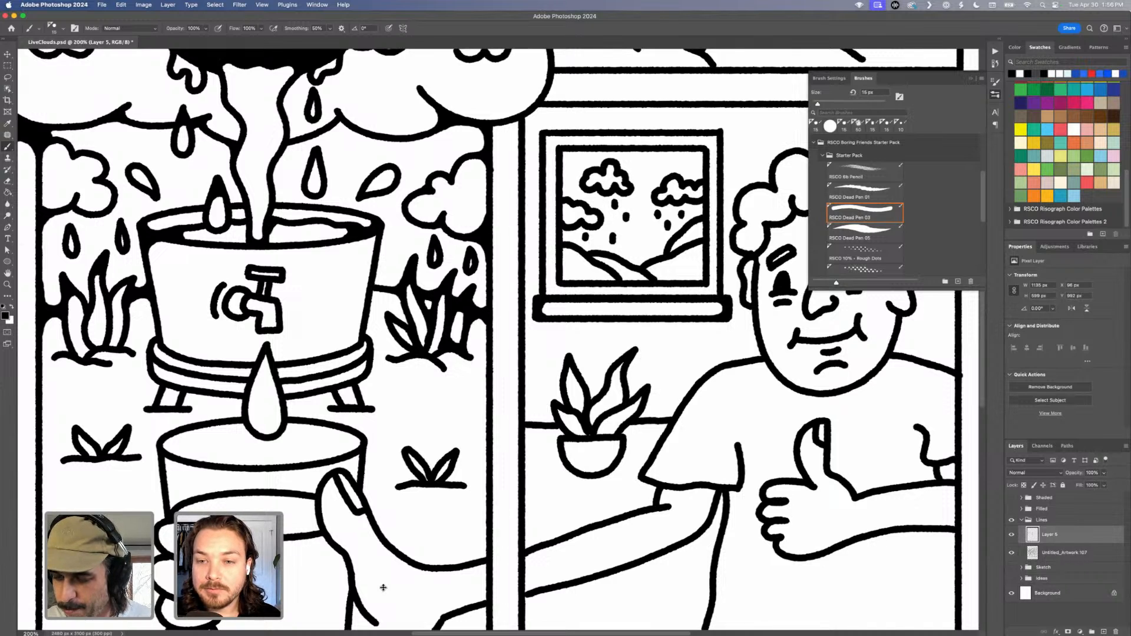
left_click_drag(272, 230, 273, 238)
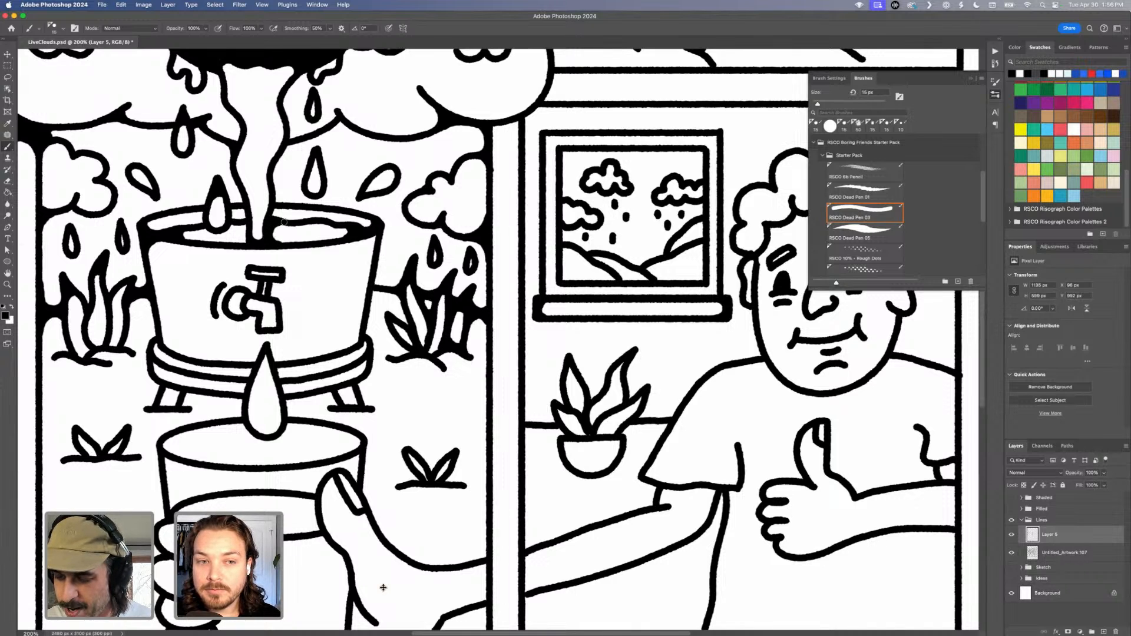
left_click_drag(234, 240, 242, 215)
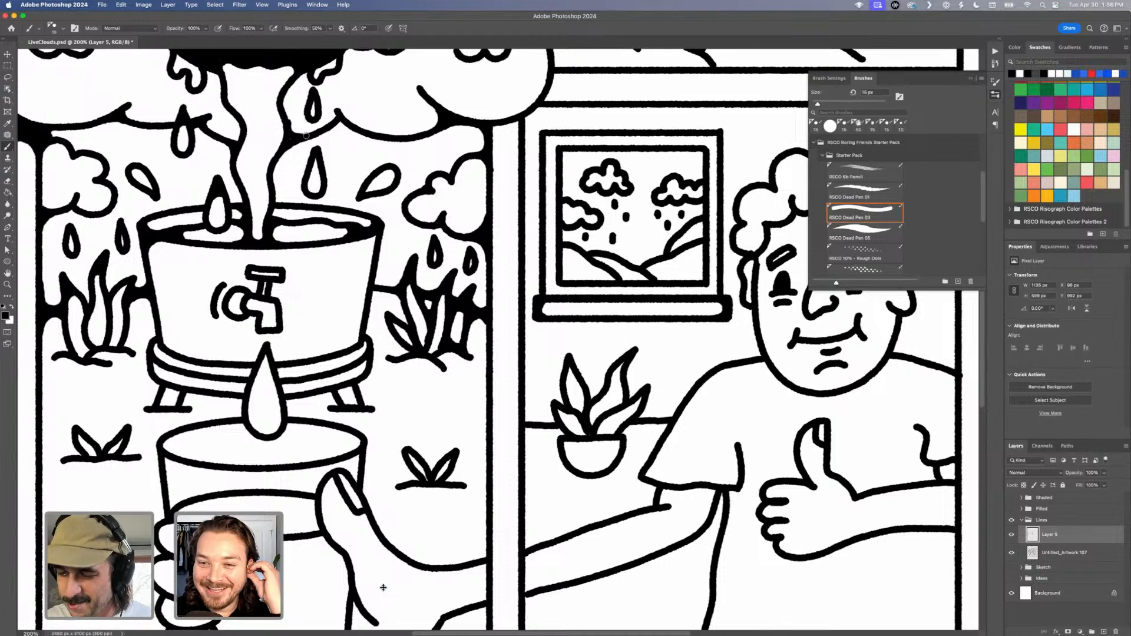
Fill the corner under the bucket's right rim and the gap where its right side meets the base ring.
left_click_drag(365, 241, 493, 200)
scroll(365, 241, "right", 1)
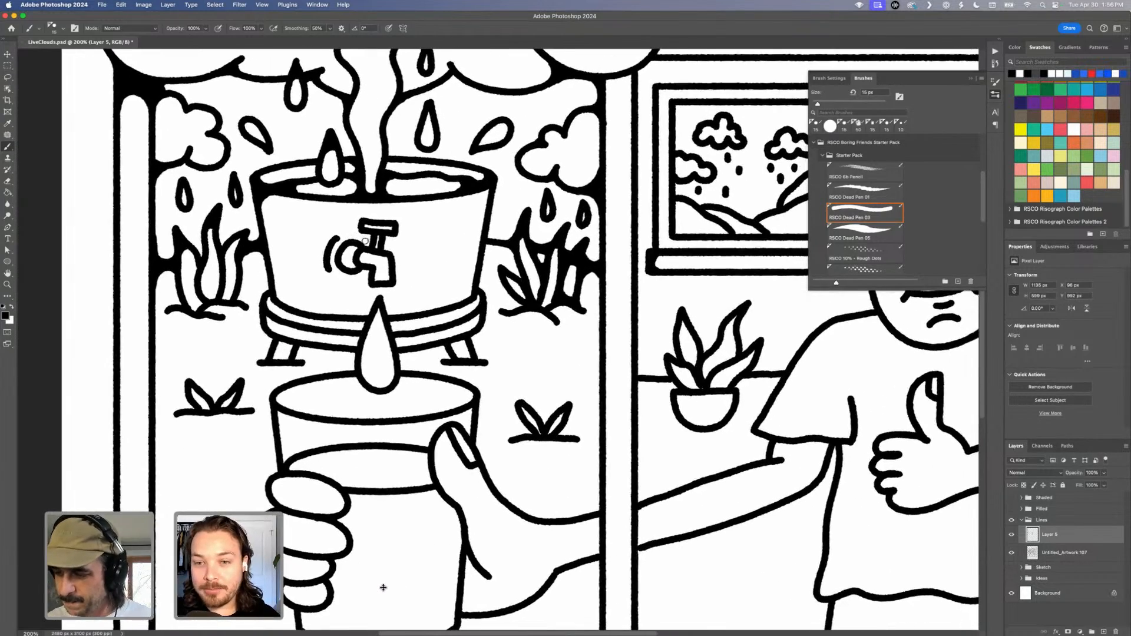
scroll(475, 233, "up", 4)
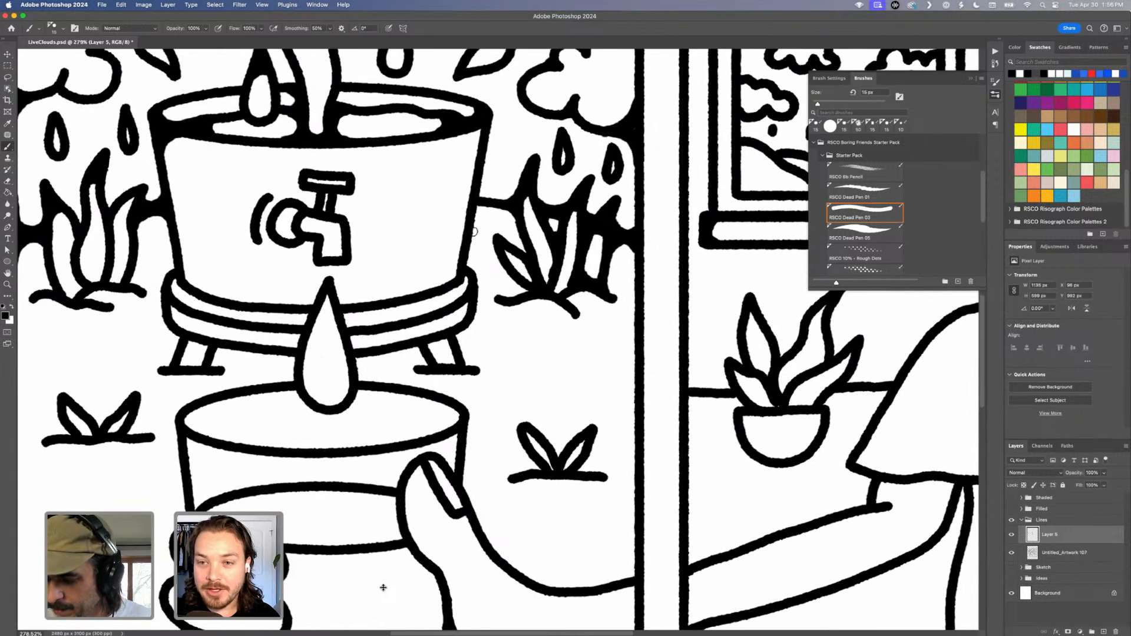
mouse_move(456, 138)
left_mouse_down()
mouse_move(476, 154)
mouse_move(485, 124)
left_mouse_up()
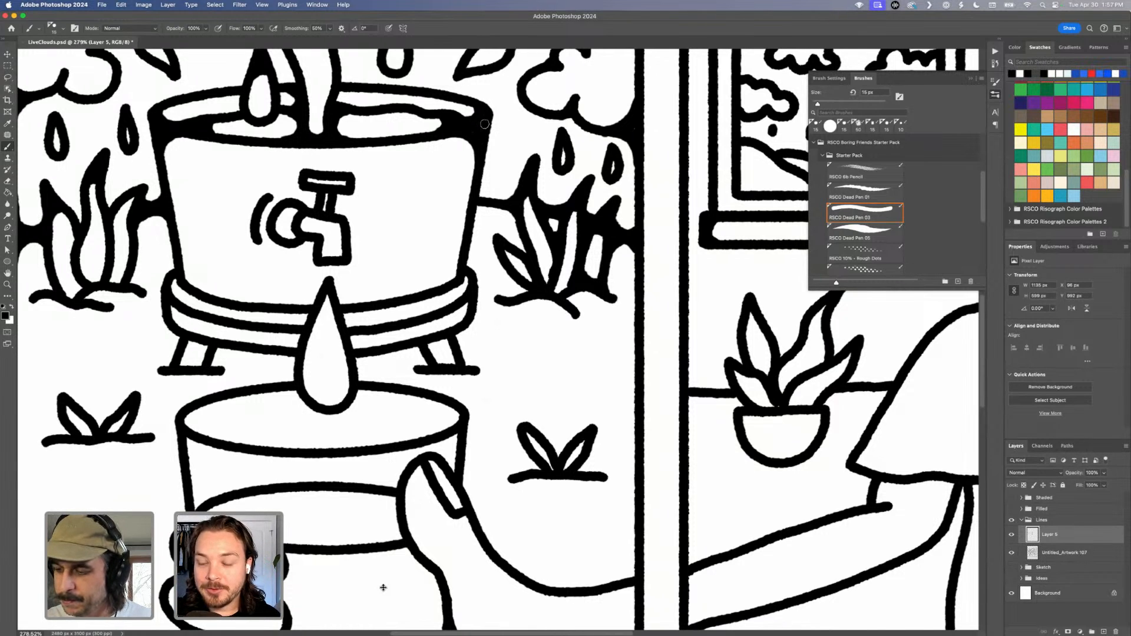
left_click_drag(430, 289, 460, 243)
left_click(470, 219)
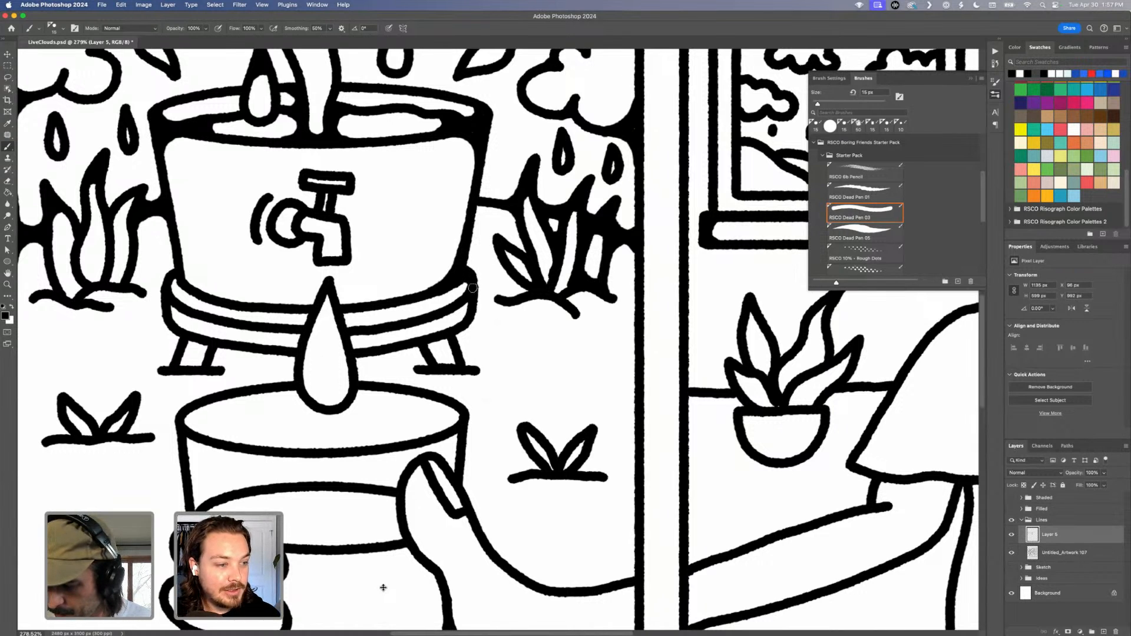
Fill the tip of the large drop below the tap and round the corners of the bucket's base ring and legs.
mouse_move(320, 315)
left_mouse_down()
mouse_move(337, 316)
mouse_move(327, 299)
left_mouse_up()
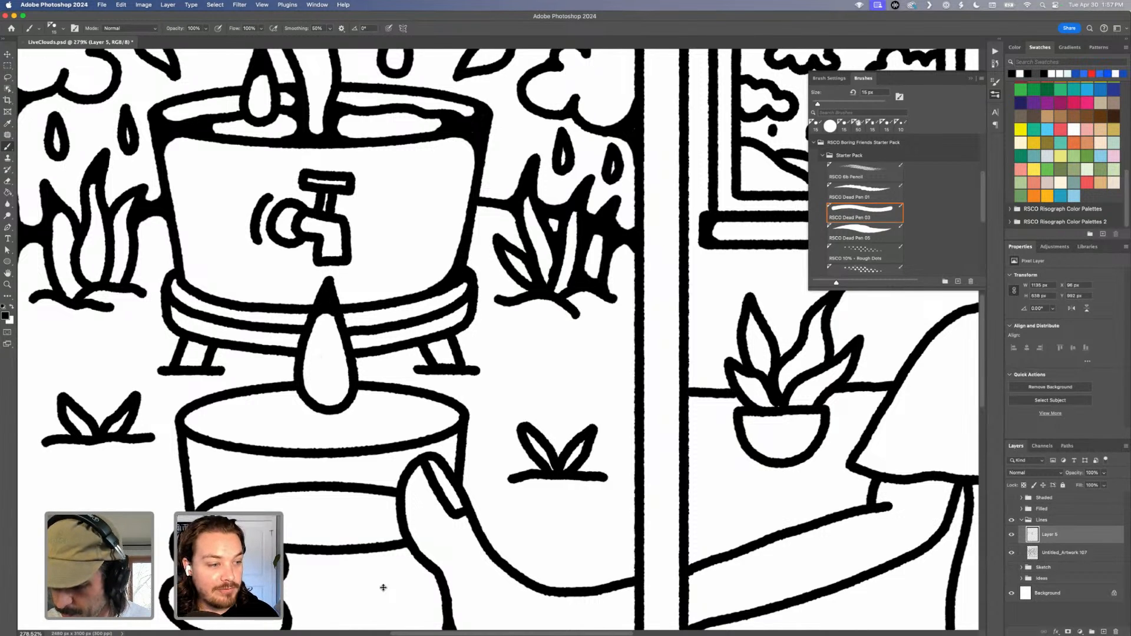
mouse_move(464, 307)
left_mouse_down()
mouse_move(461, 320)
mouse_move(465, 299)
left_mouse_up()
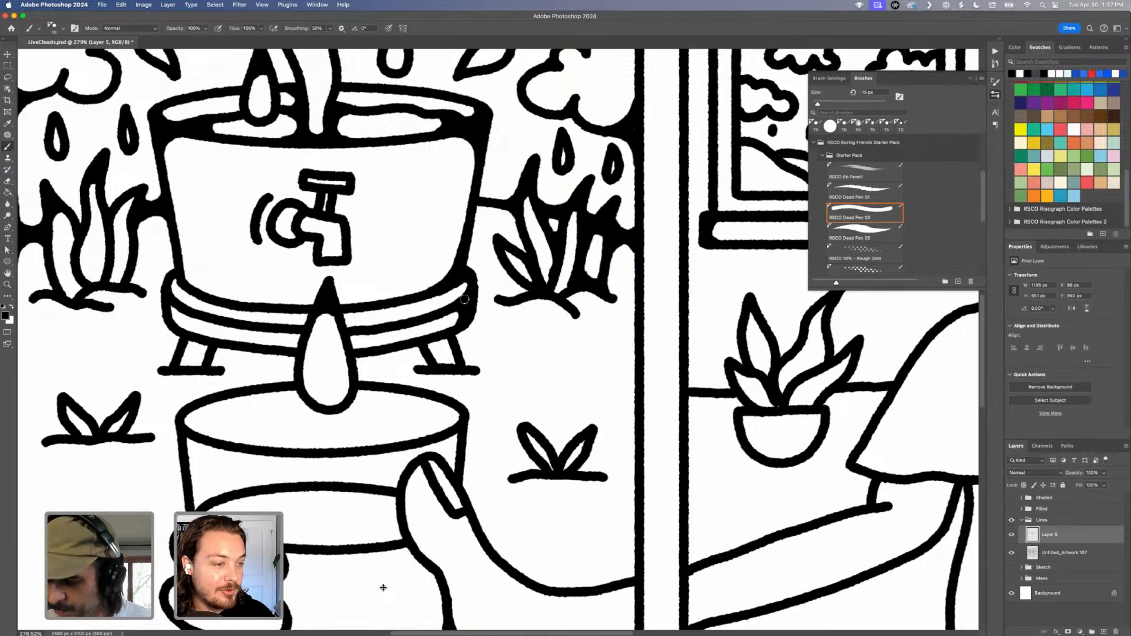
left_click(455, 346)
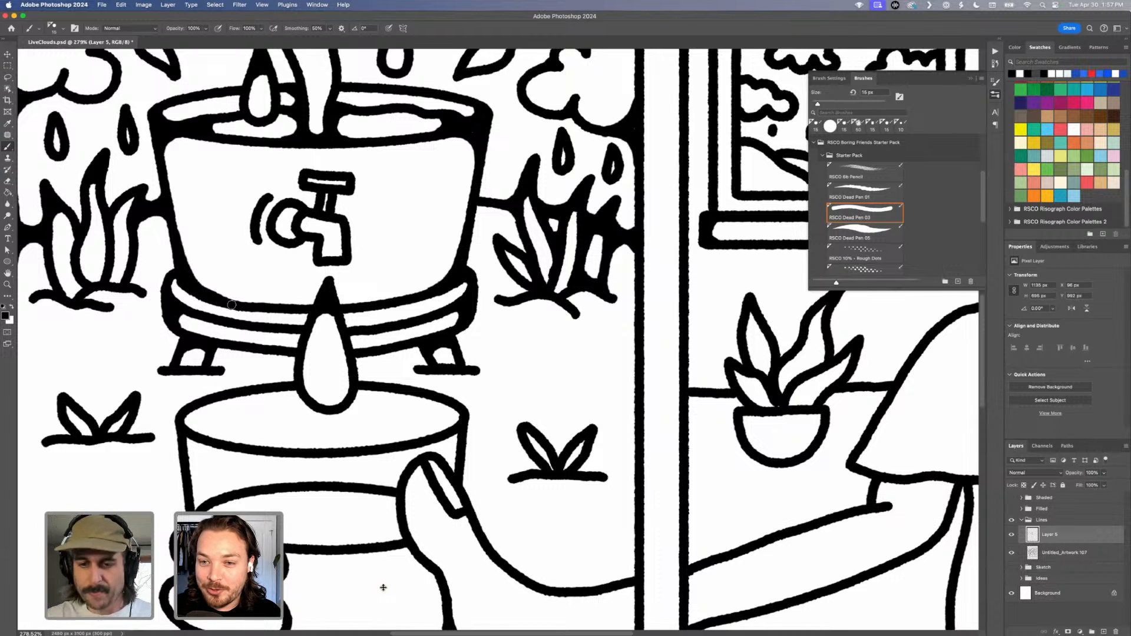
Hide and reshow Layer 5 to compare the line art with and without the filled junctions.
key("super+1")
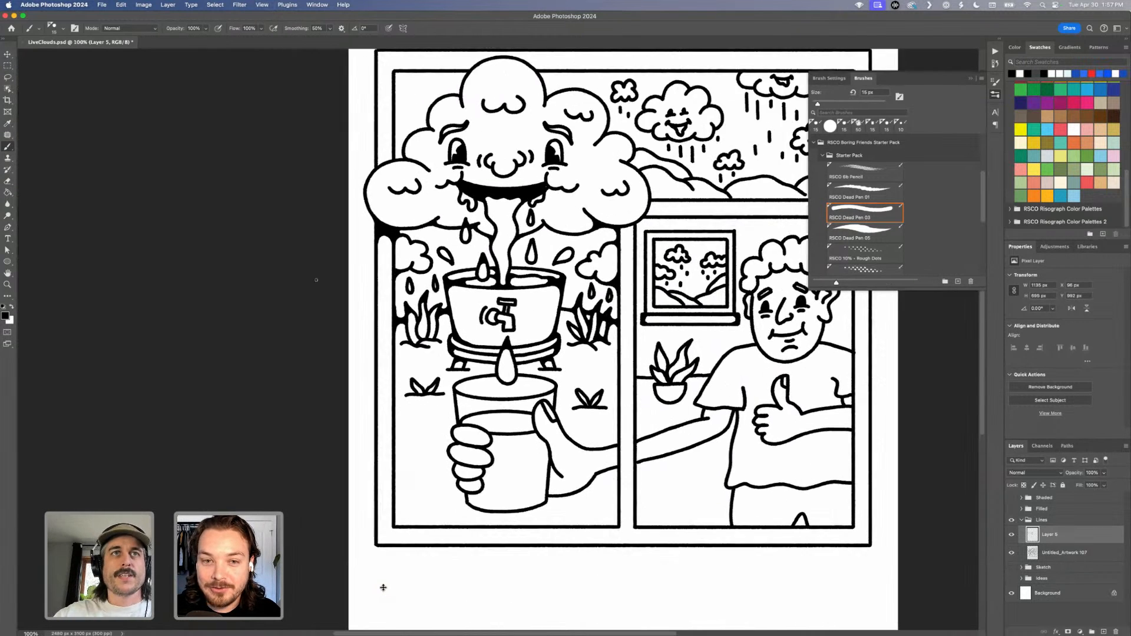
scroll(746, 383, "up", 4)
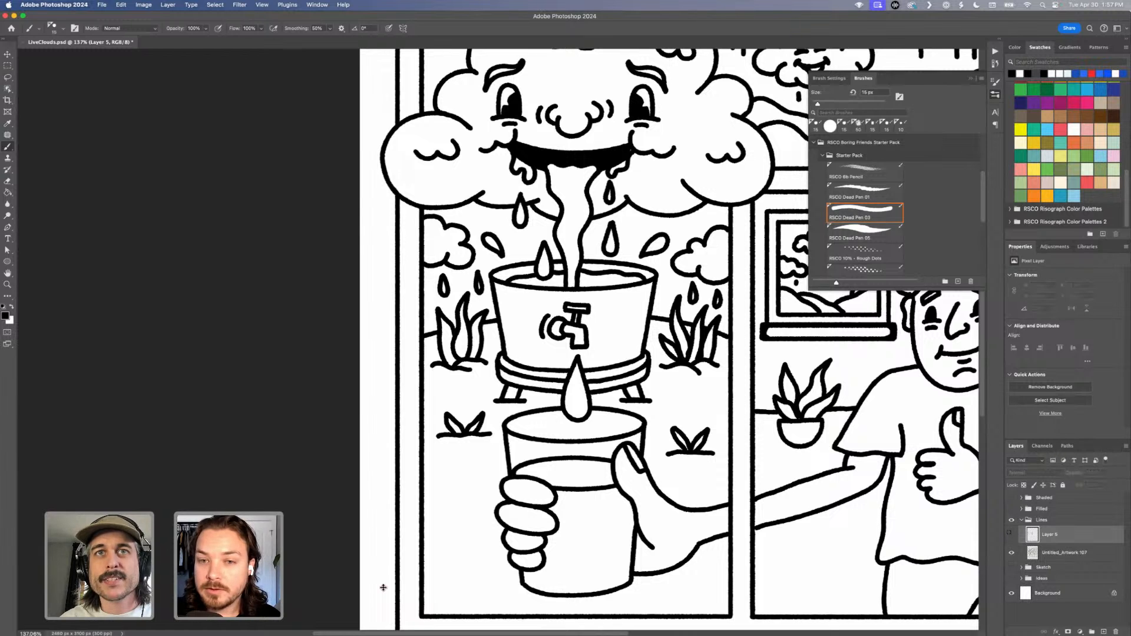
left_click(1011, 534)
left_click(1011, 534)
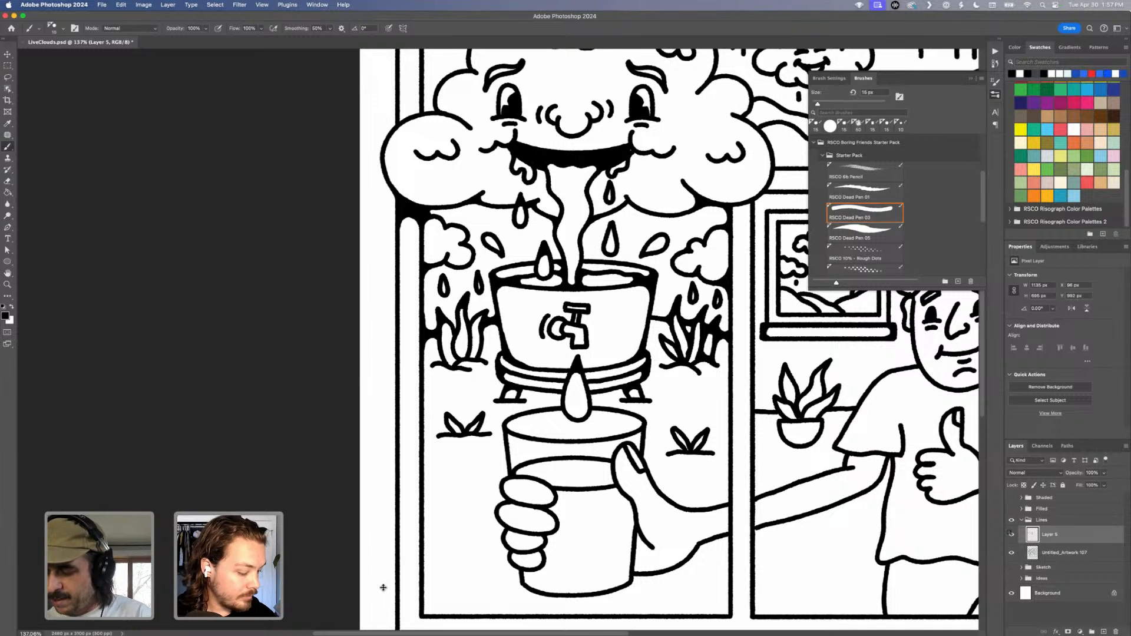
Fill the corners on both sides of the large drop between the bucket's base ring and the cup's rim.
key("super+equal")
key("super+equal")
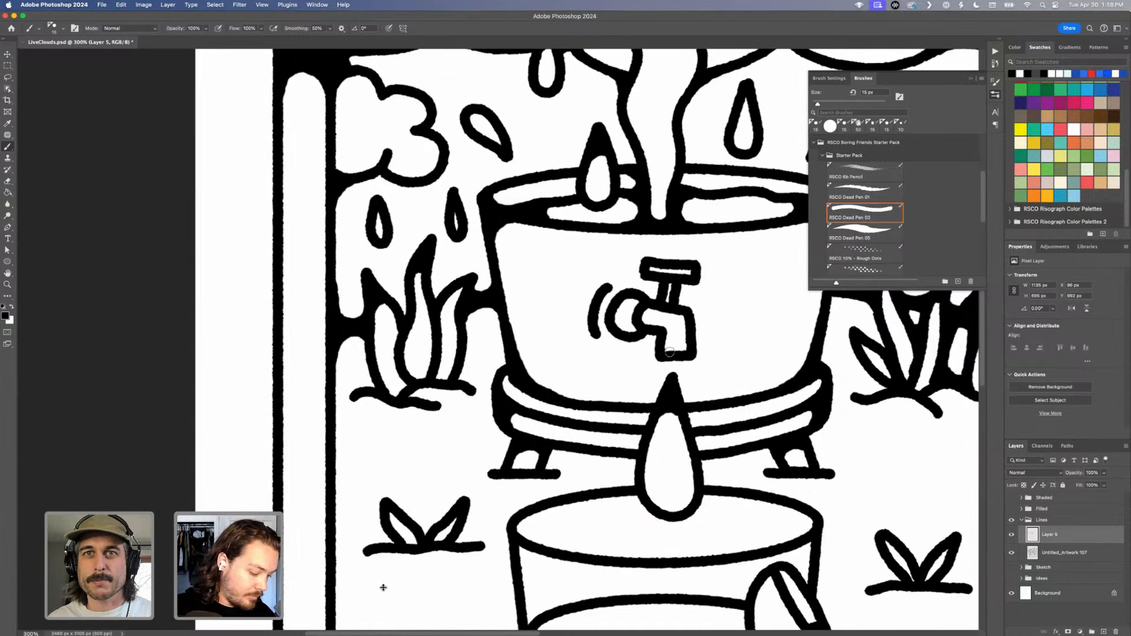
scroll(670, 352, "down", 5)
mouse_move(661, 248)
left_mouse_down()
mouse_move(653, 262)
mouse_move(667, 274)
mouse_move(666, 247)
left_mouse_up()
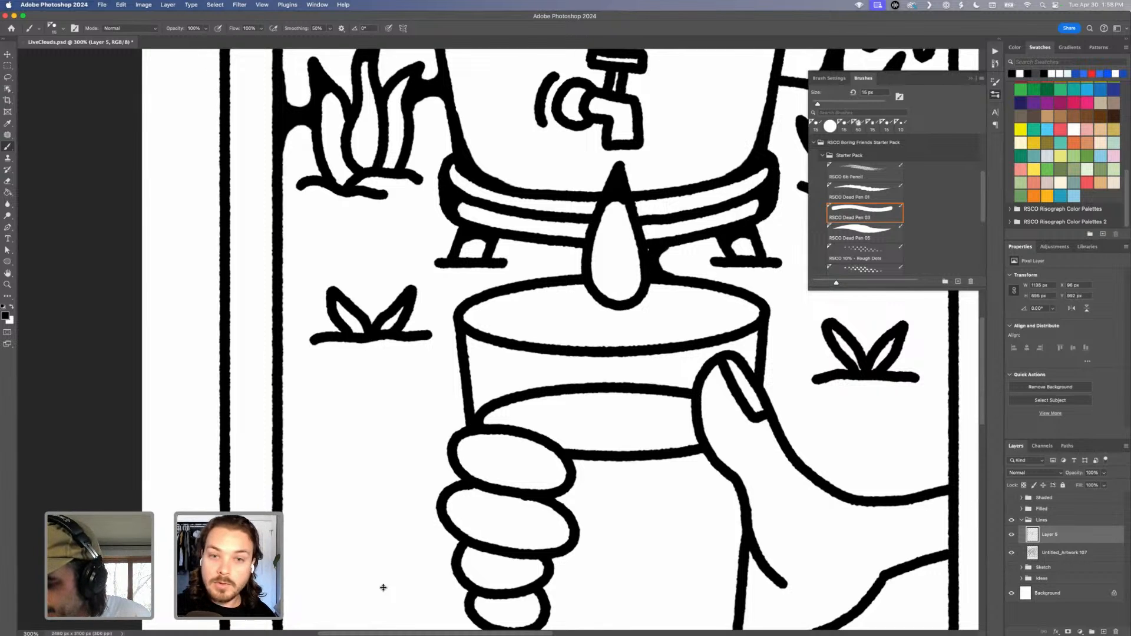
key("super+z")
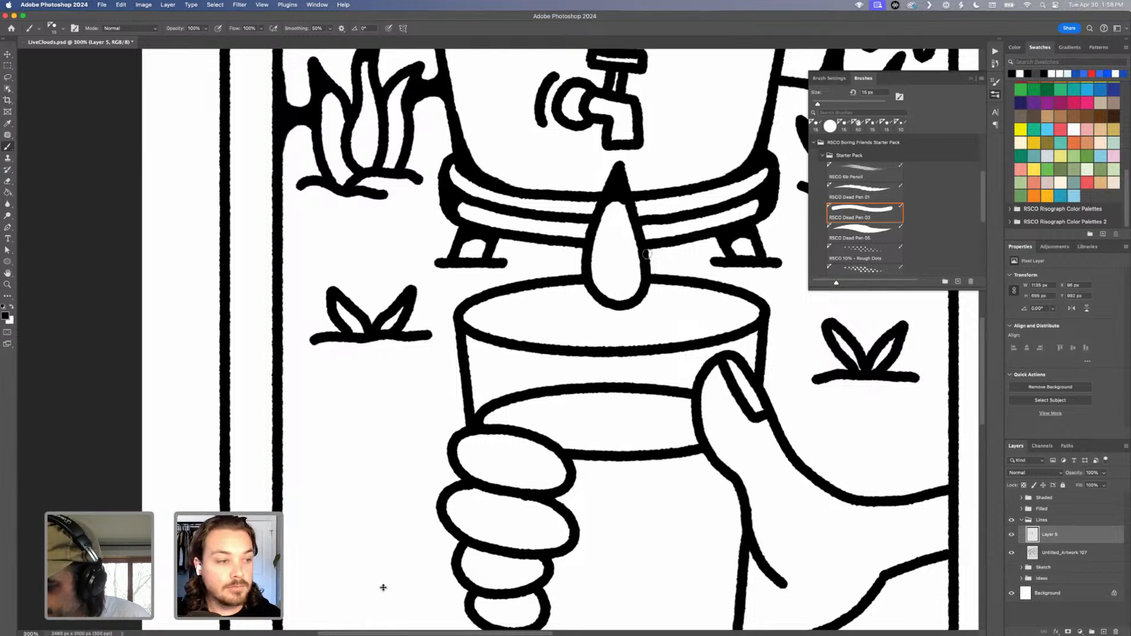
mouse_move(666, 245)
left_mouse_down()
mouse_move(653, 261)
mouse_move(664, 279)
left_mouse_up()
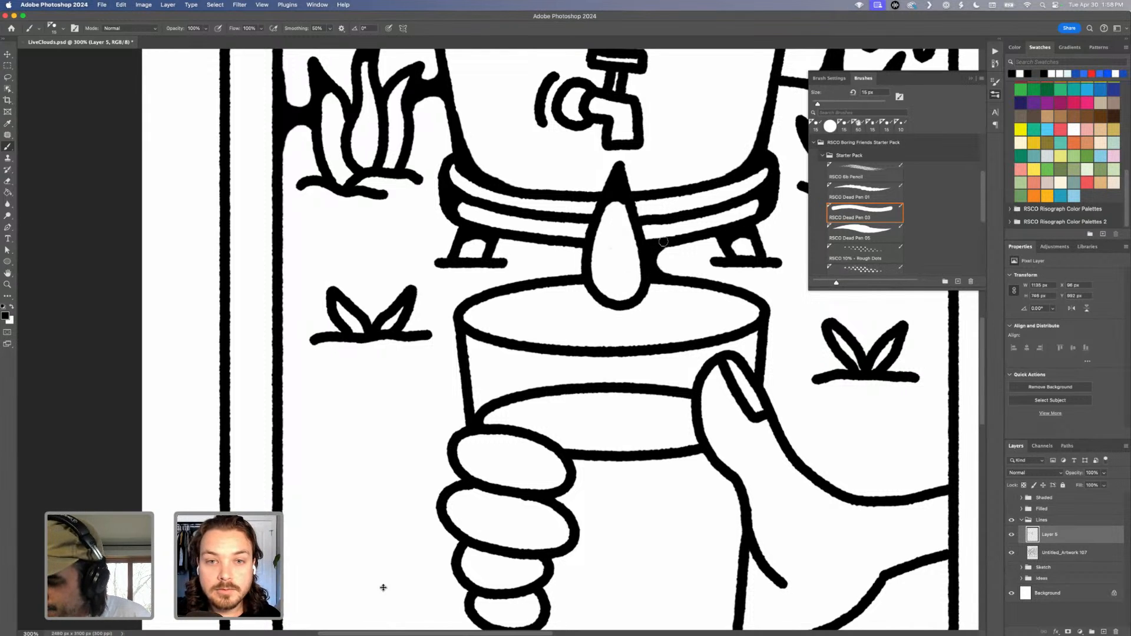
left_click_drag(582, 247, 562, 281)
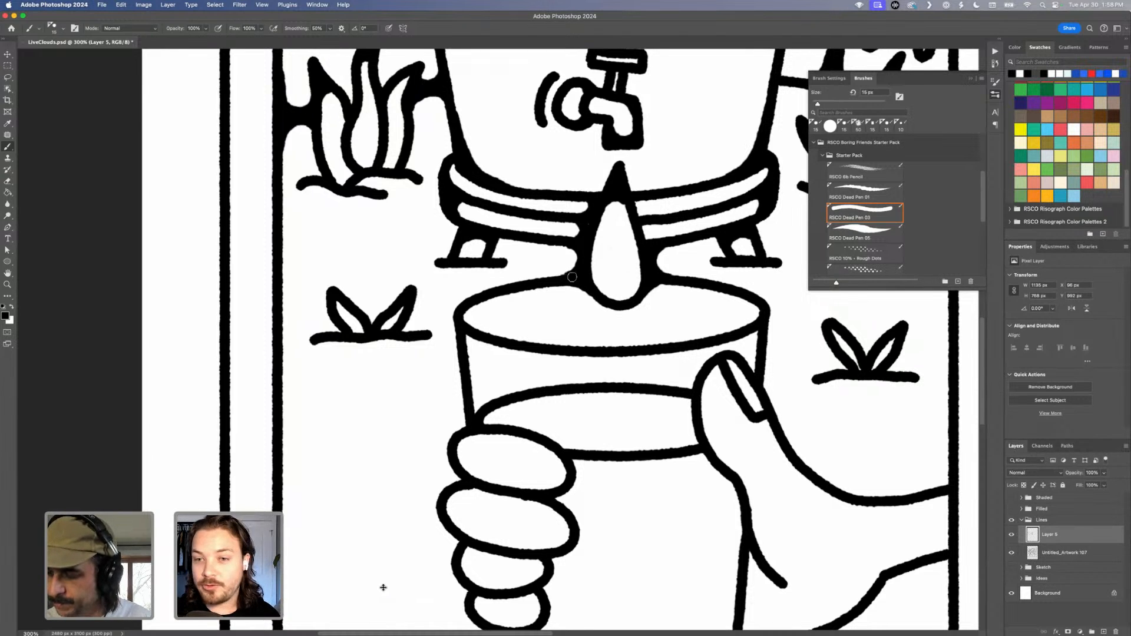
Round the corners along the cup's left side at the rim and water line, and fill the corner under the rim's right end.
mouse_move(471, 363)
left_mouse_down()
mouse_move(493, 341)
mouse_move(468, 339)
mouse_move(493, 344)
mouse_move(480, 401)
mouse_move(494, 403)
mouse_move(475, 413)
mouse_move(498, 427)
left_mouse_up()
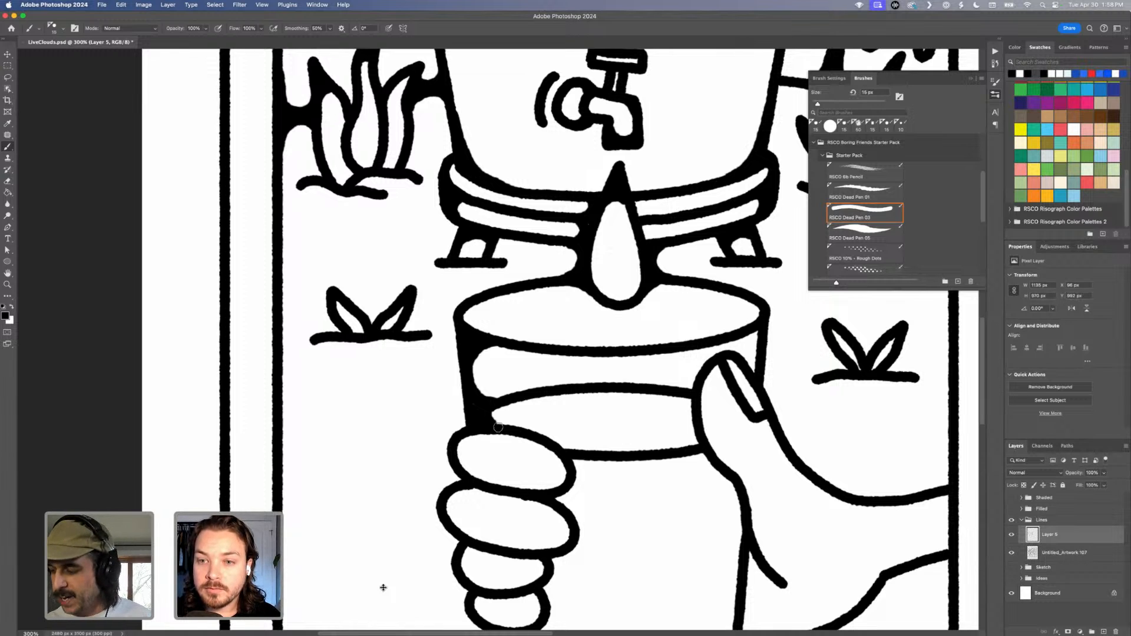
mouse_move(742, 339)
left_mouse_down()
mouse_move(754, 336)
mouse_move(751, 364)
left_mouse_up()
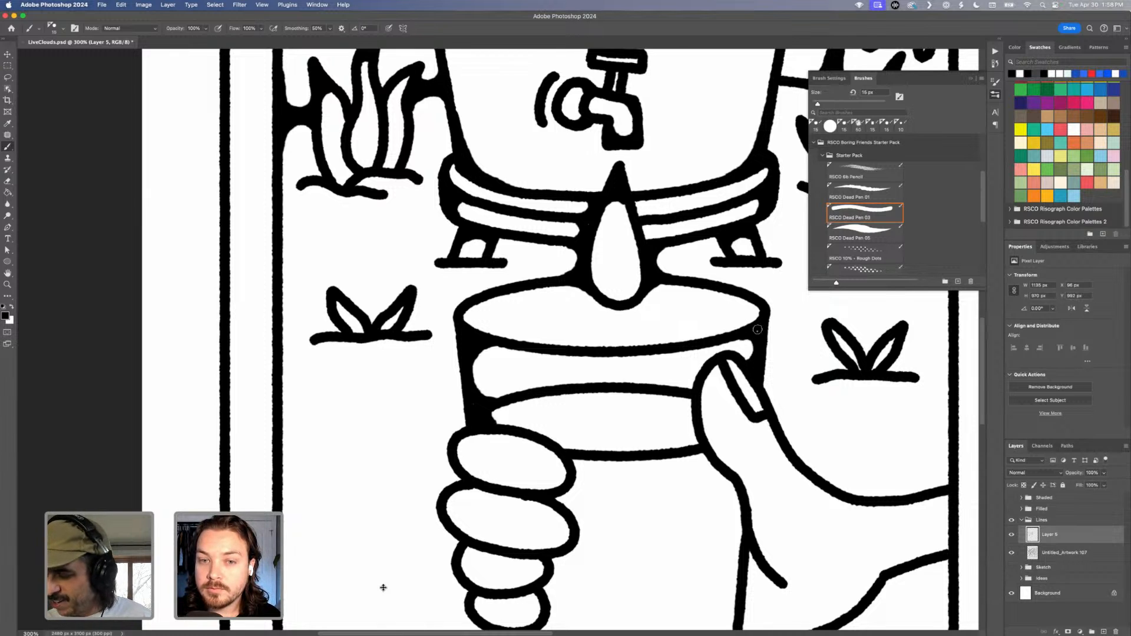
left_click_drag(496, 410, 502, 422)
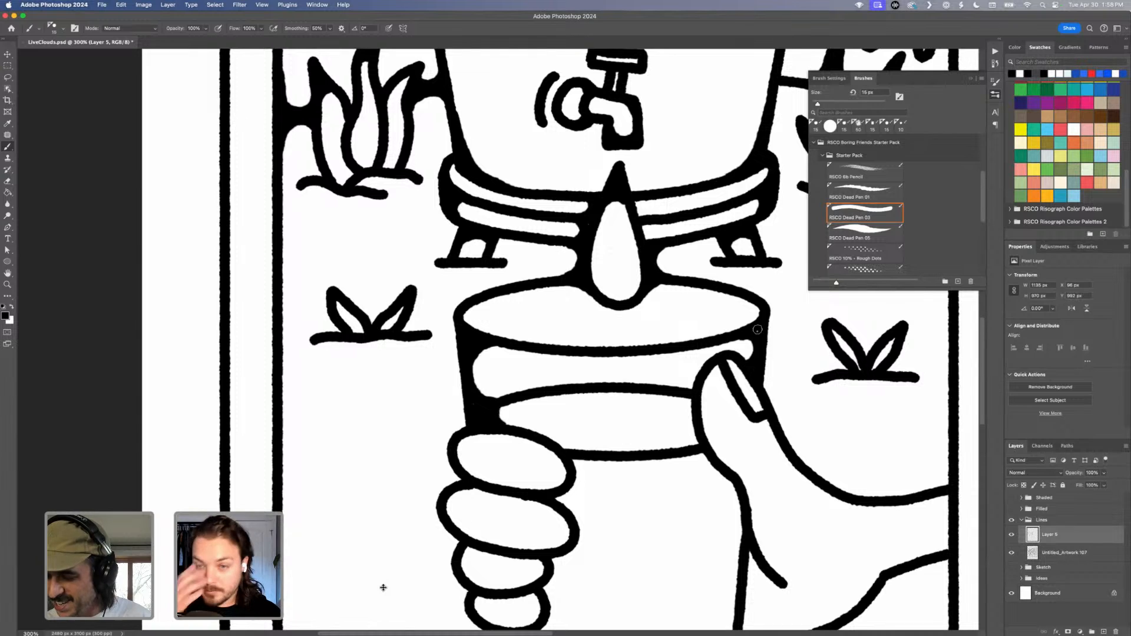
left_click_drag(479, 383, 523, 434)
Fill the corner where the water's lower line meets the top finger and the gaps between the upper three fingers.
mouse_move(573, 467)
left_mouse_down()
mouse_move(582, 456)
mouse_move(558, 446)
mouse_move(593, 455)
left_mouse_up()
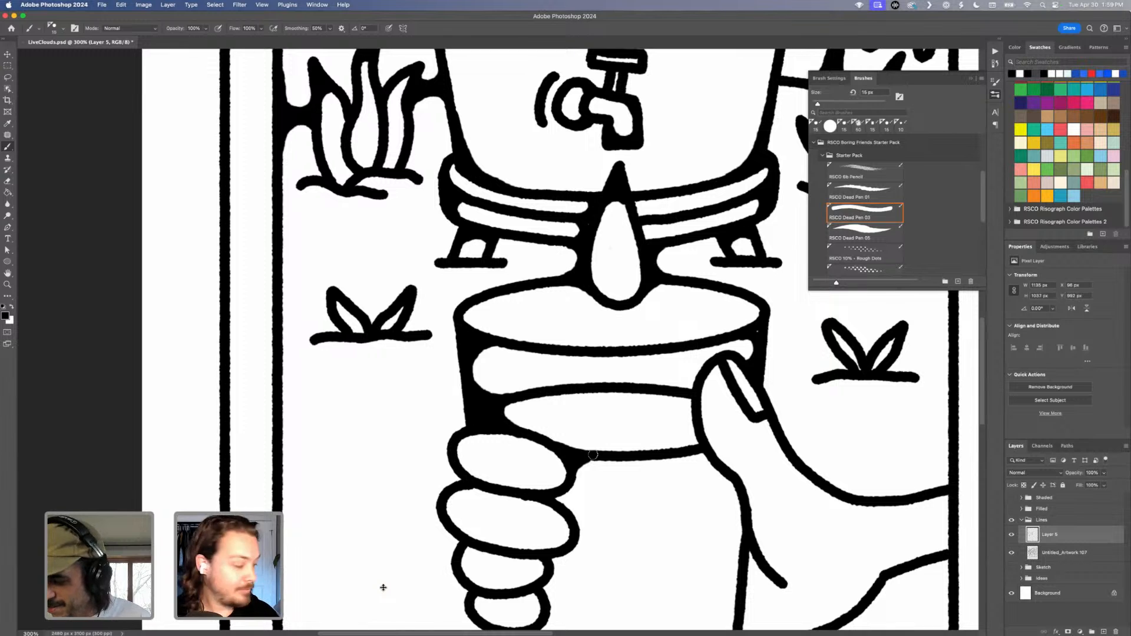
left_click_drag(455, 484, 458, 468)
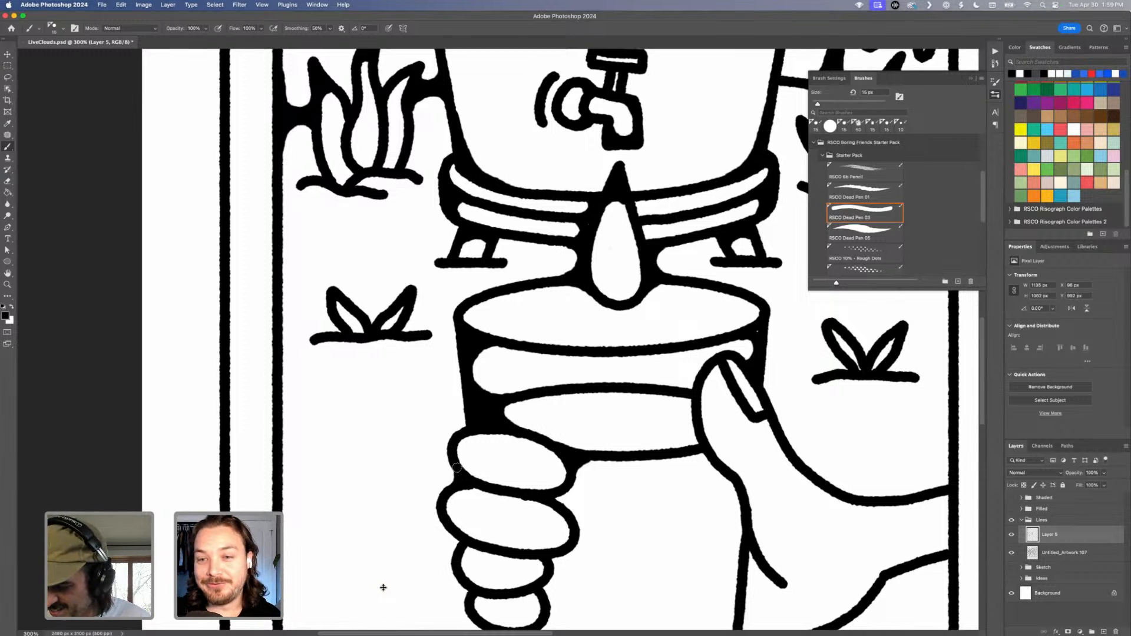
left_click_drag(560, 500, 559, 493)
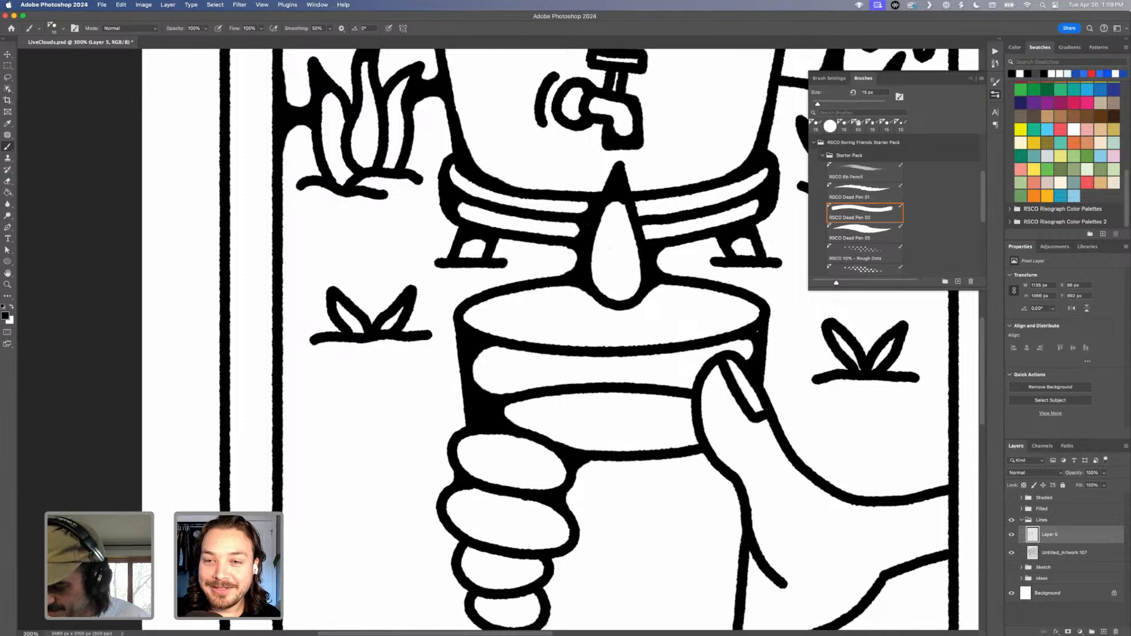
left_click_drag(454, 553, 457, 538)
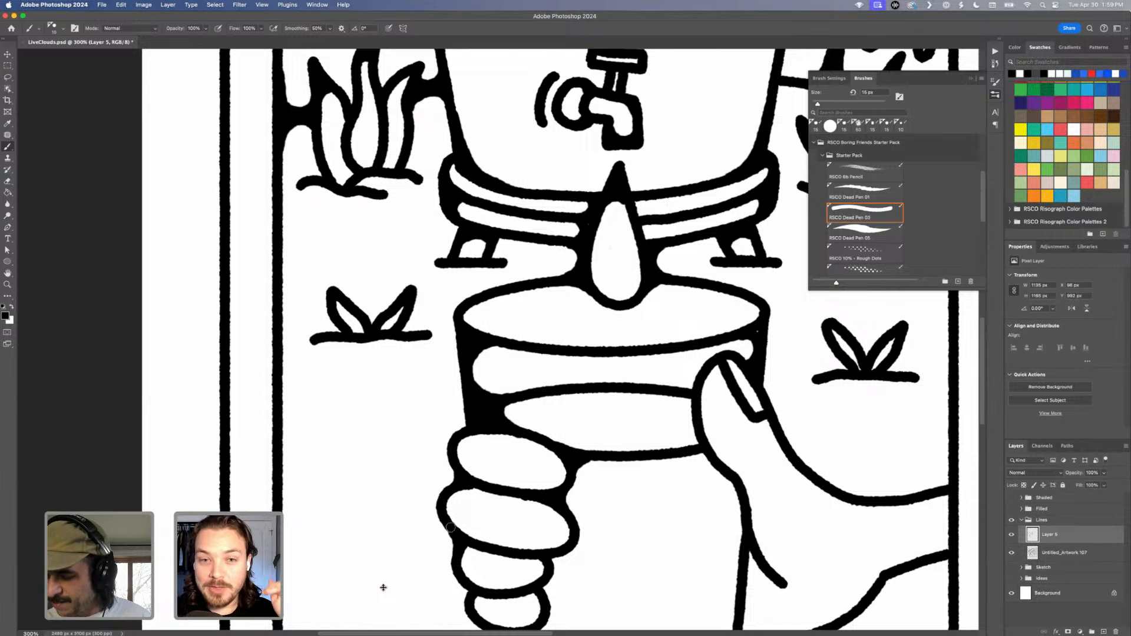
Examine the edges of the filled corners on the cup's left side up close against the original line texture.
key("super+minus")
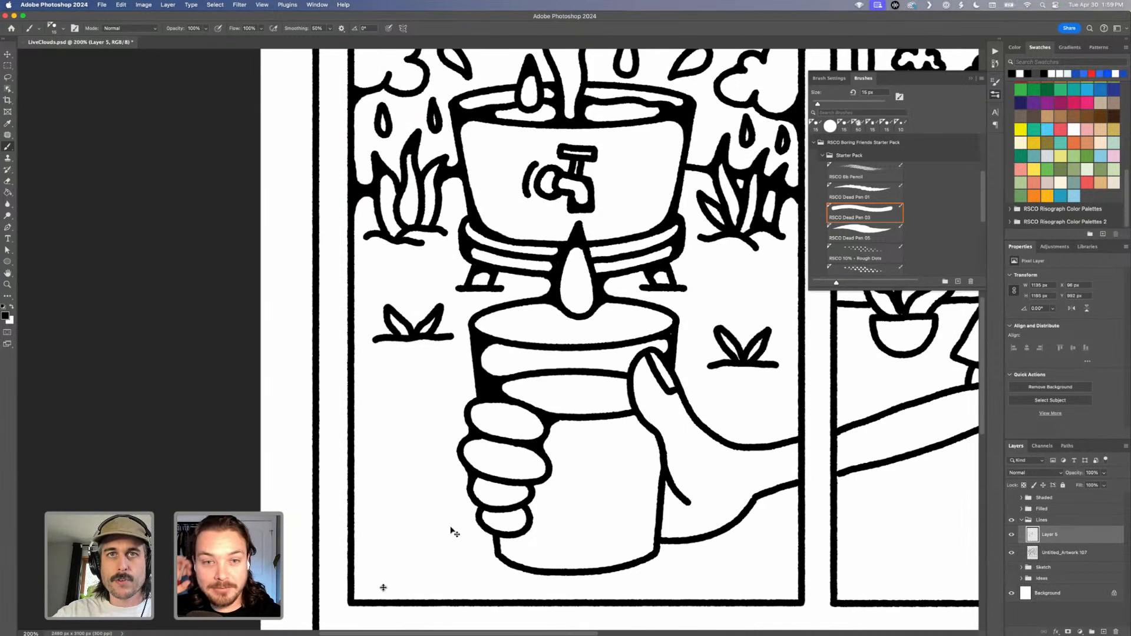
key("super+plus")
key("super+plus")
key("super+plus")
key("super+plus")
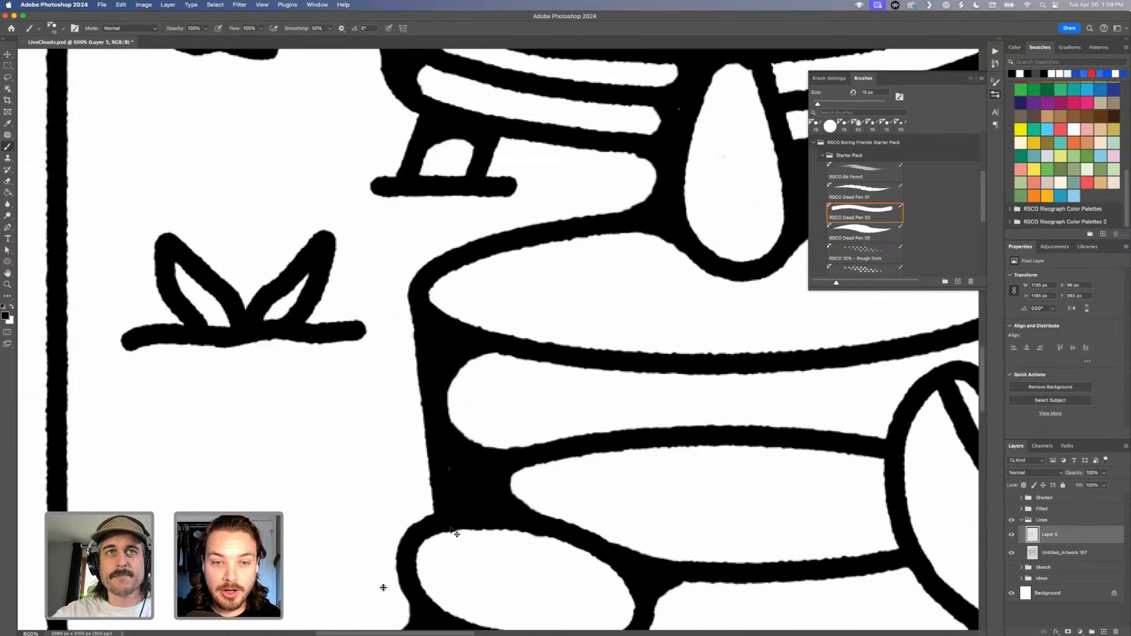
key("super+minus")
key("super+minus")
key("super+plus")
key("super+plus")
key("super+plus")
key("super+plus")
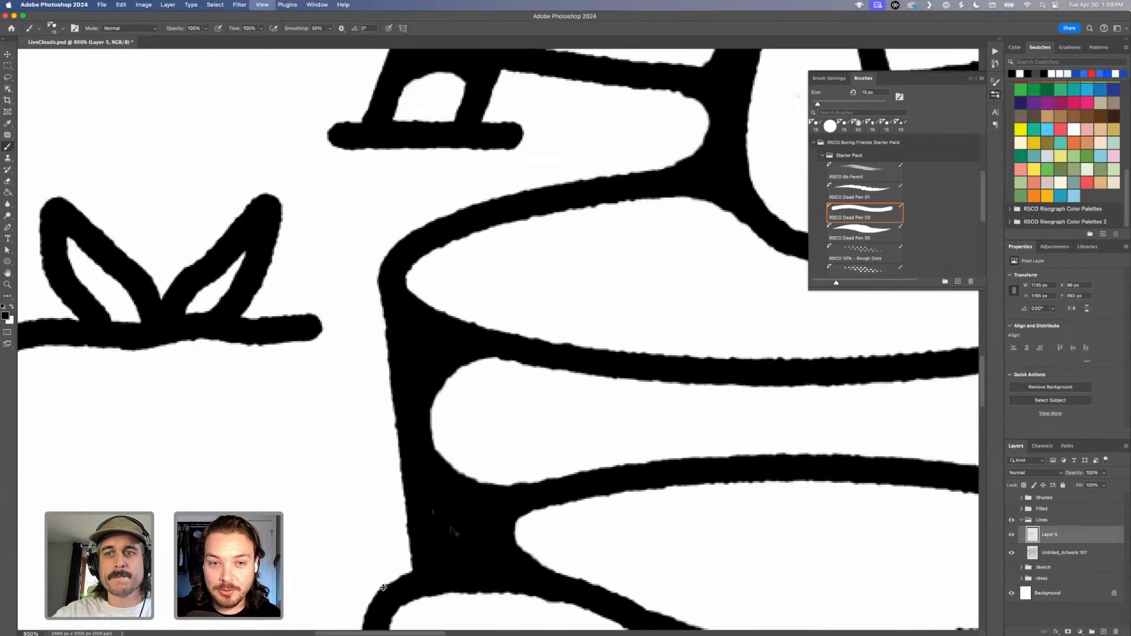
key("super+plus")
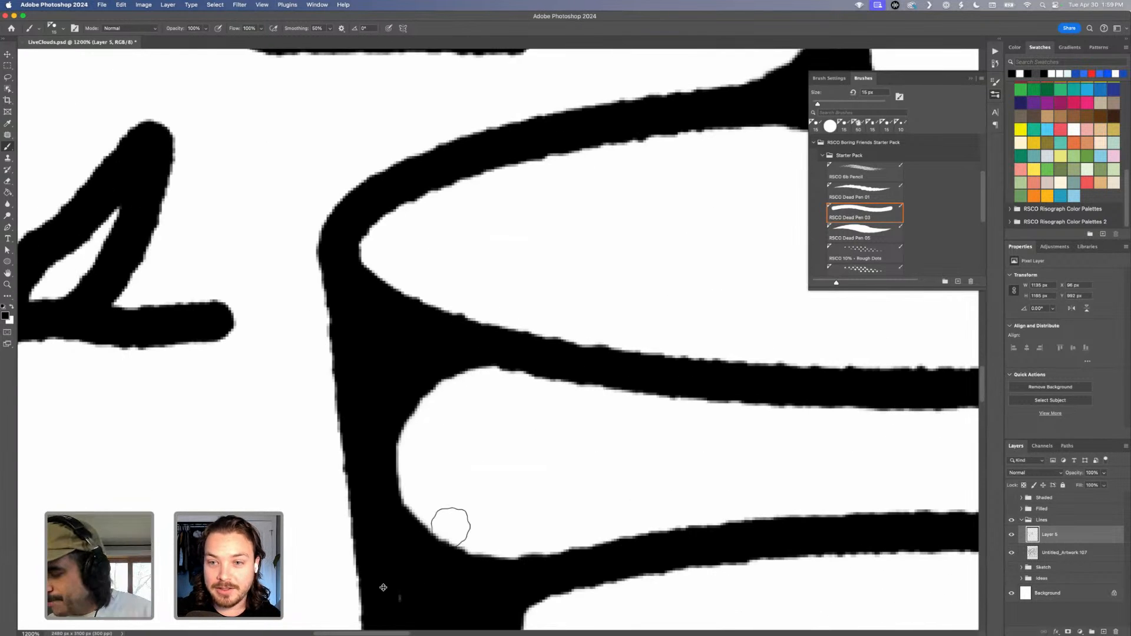
key("super+plus")
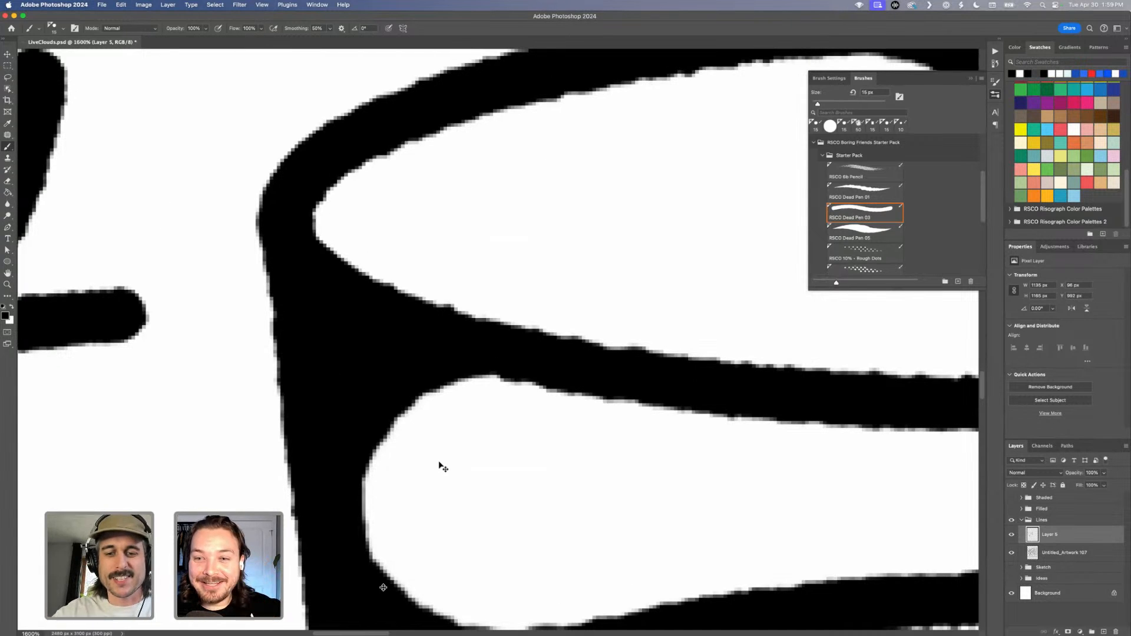
Move Layer 5 below the Untitled_Artwork line layer and undo a test stroke drawn beside the cup.
key("super+bracketleft")
key("super+minus")
key("super+minus")
key("super+minus")
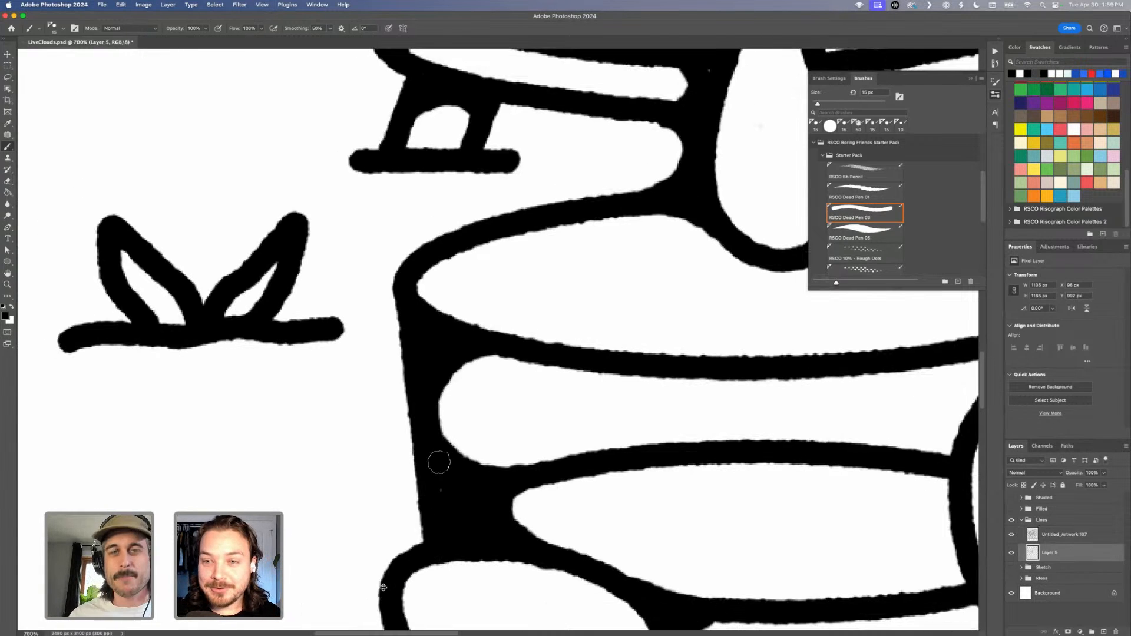
left_click_drag(218, 484, 386, 386)
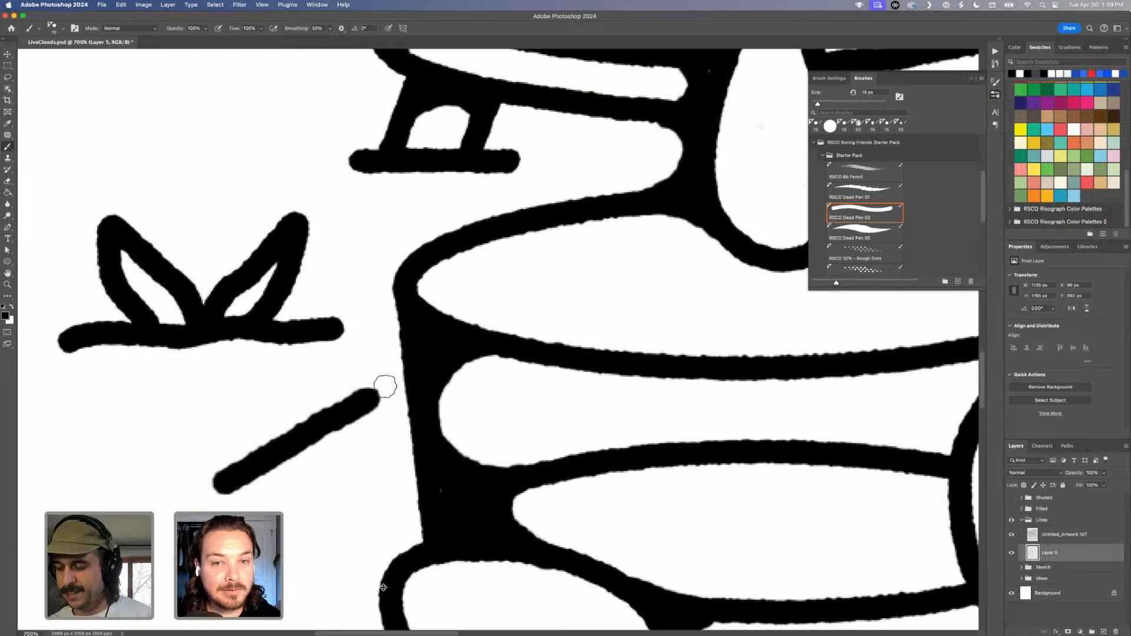
key("super+z")
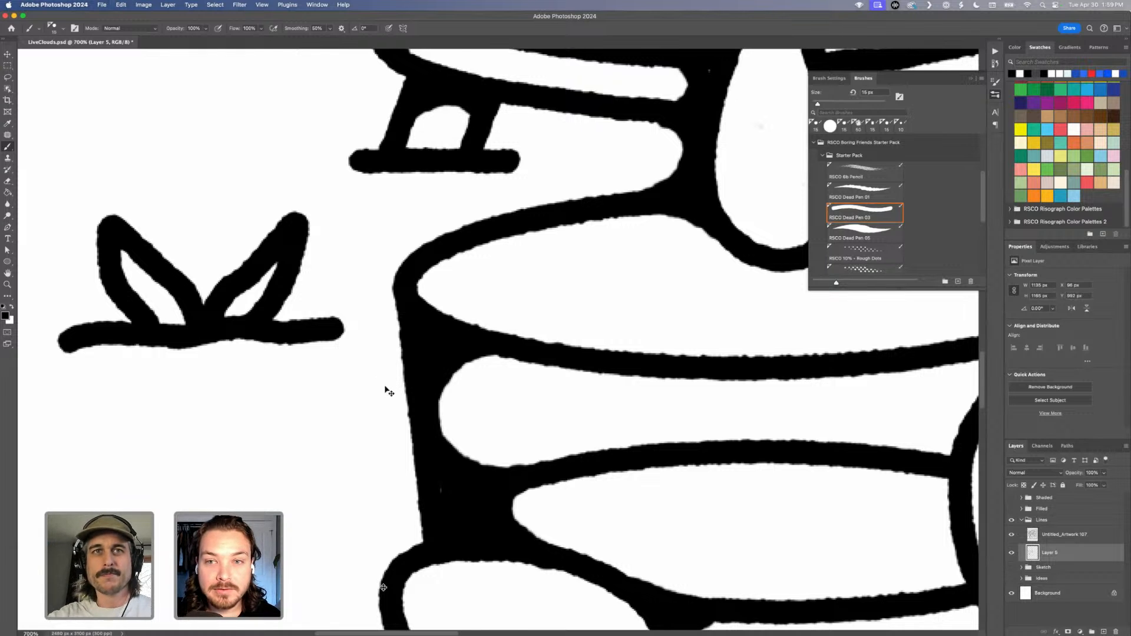
Fill the corners where the thumb meets the cup's water lines, both inside the water surface and on its outer sides.
key("super+minus")
key("super+minus")
key("super+minus")
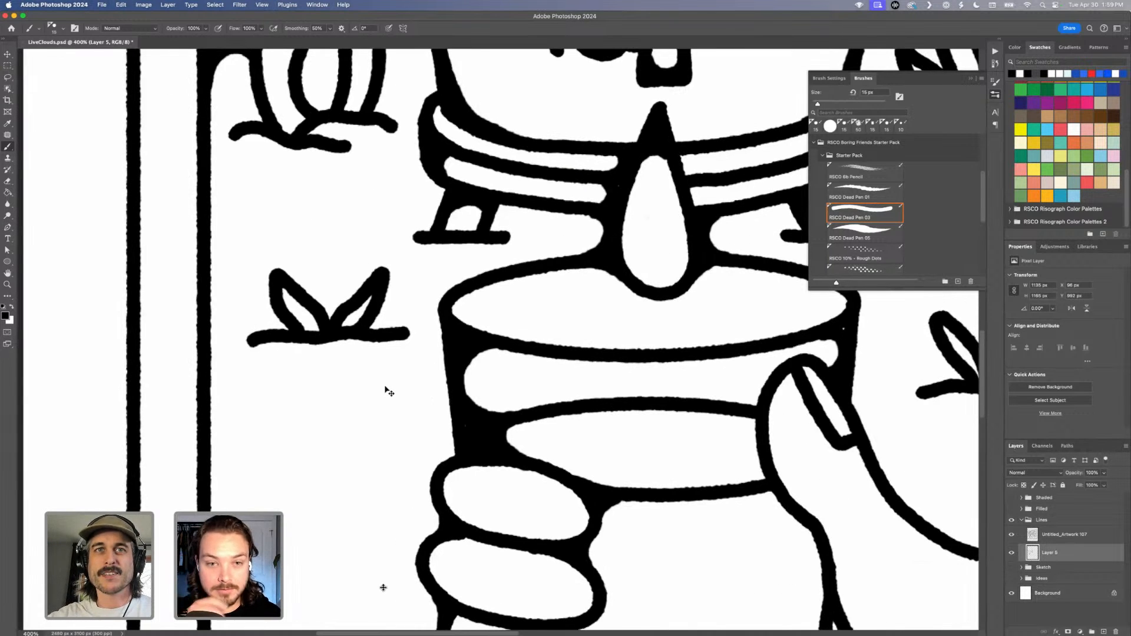
scroll(388, 392, "down", 7)
scroll(389, 392, "right", 3)
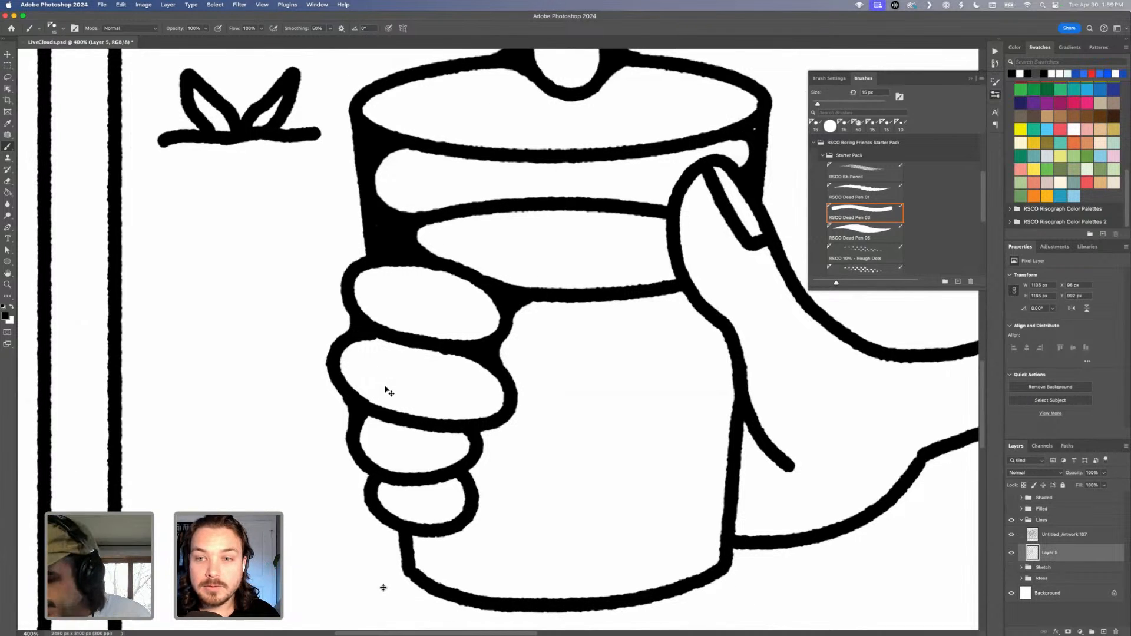
mouse_move(651, 281)
left_mouse_down()
mouse_move(669, 277)
mouse_move(658, 219)
left_mouse_up()
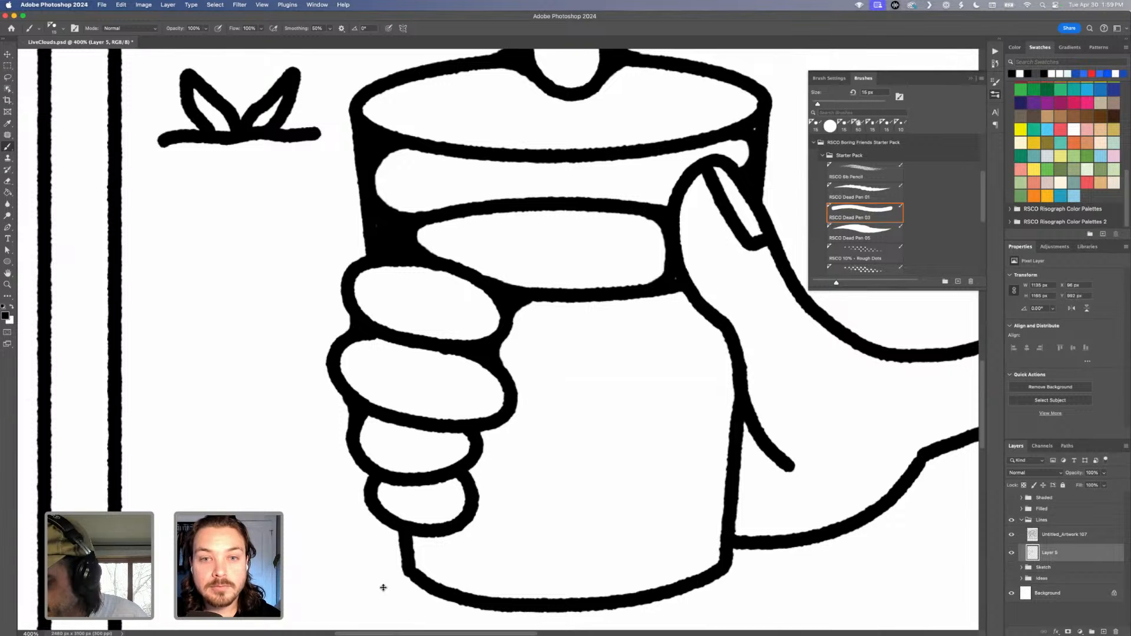
left_click_drag(638, 205, 732, 167)
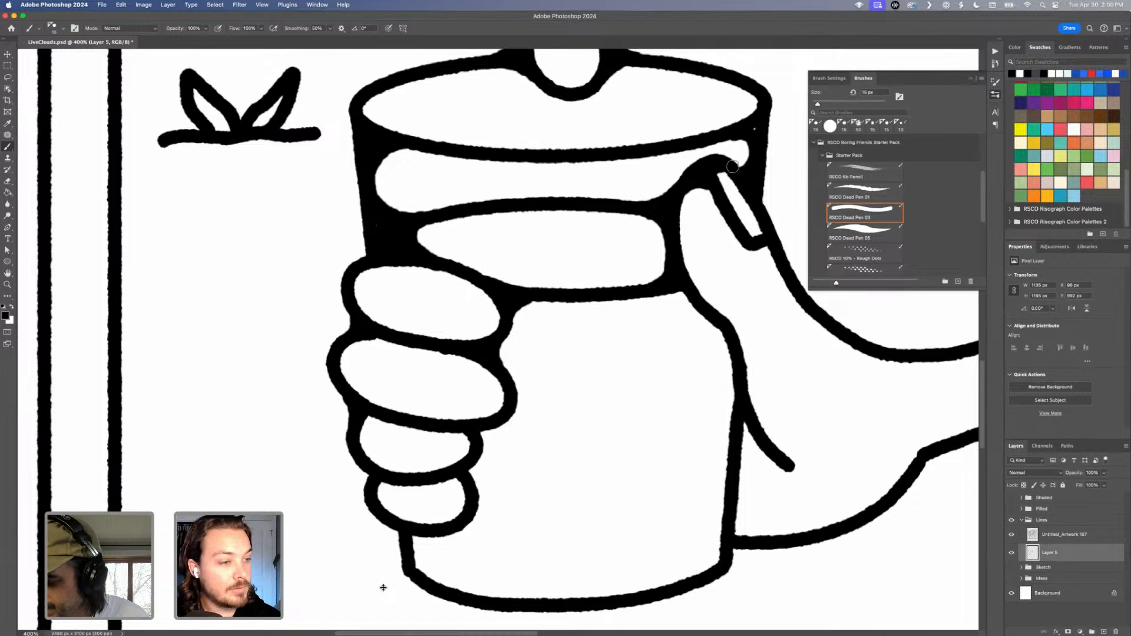
left_click_drag(642, 297, 704, 306)
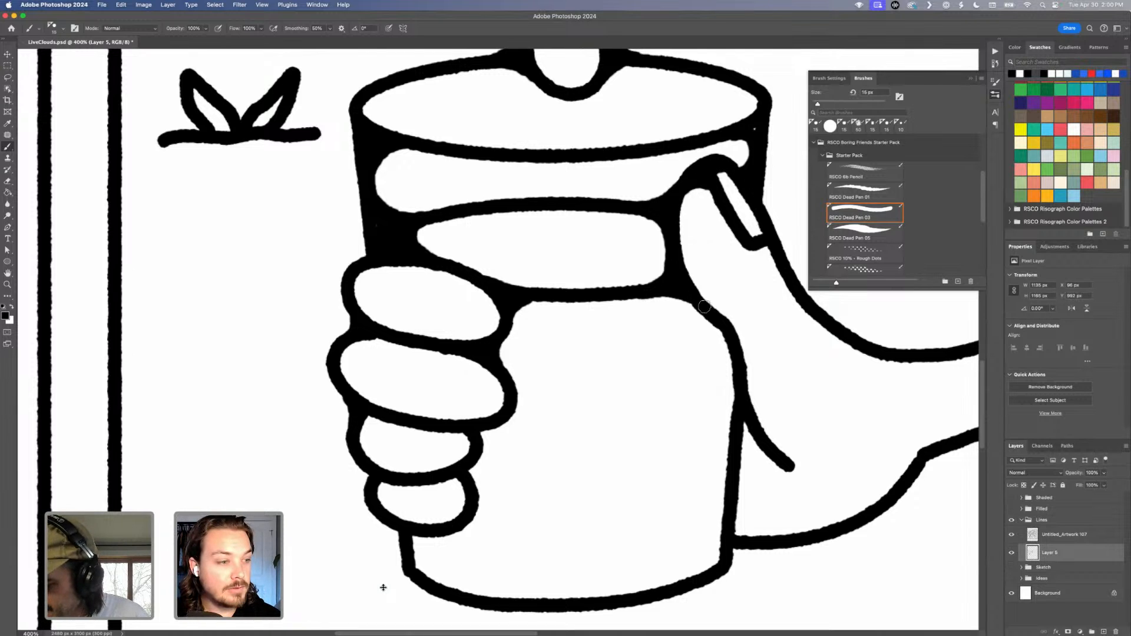
Fill the gaps between the lower fingers, the cup corner under the little finger and the corner where the palm crease meets the cup.
mouse_move(480, 442)
left_mouse_down()
mouse_move(485, 423)
mouse_move(463, 431)
mouse_move(458, 473)
left_mouse_up()
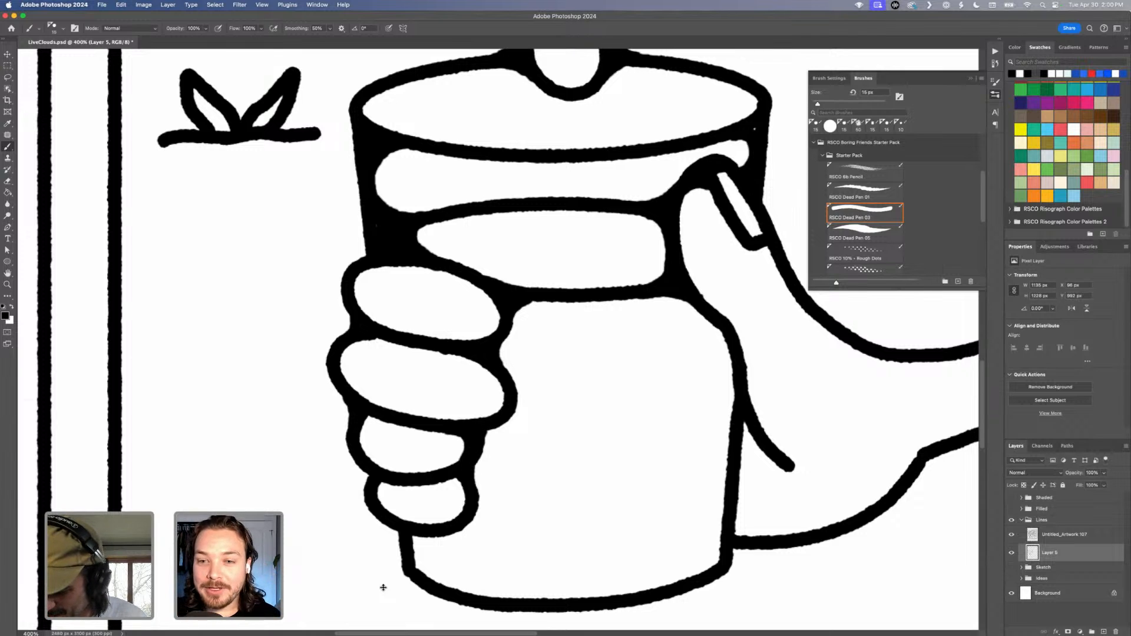
mouse_move(370, 488)
left_mouse_down()
mouse_move(383, 507)
mouse_move(396, 477)
left_mouse_up()
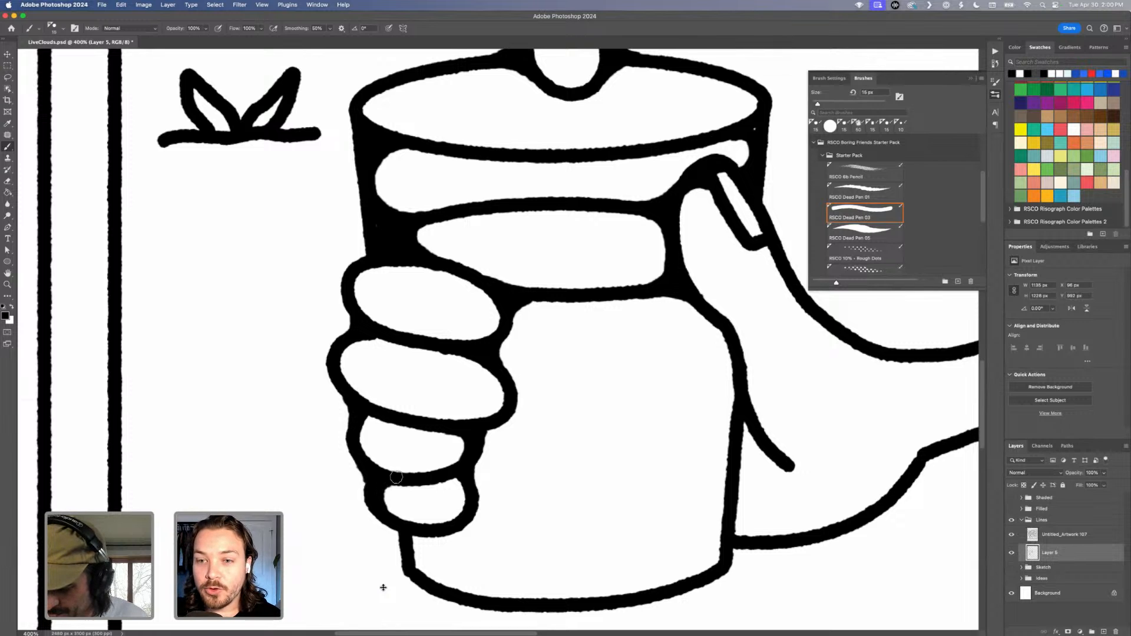
mouse_move(416, 541)
left_mouse_down()
mouse_move(434, 582)
mouse_move(458, 598)
left_mouse_up()
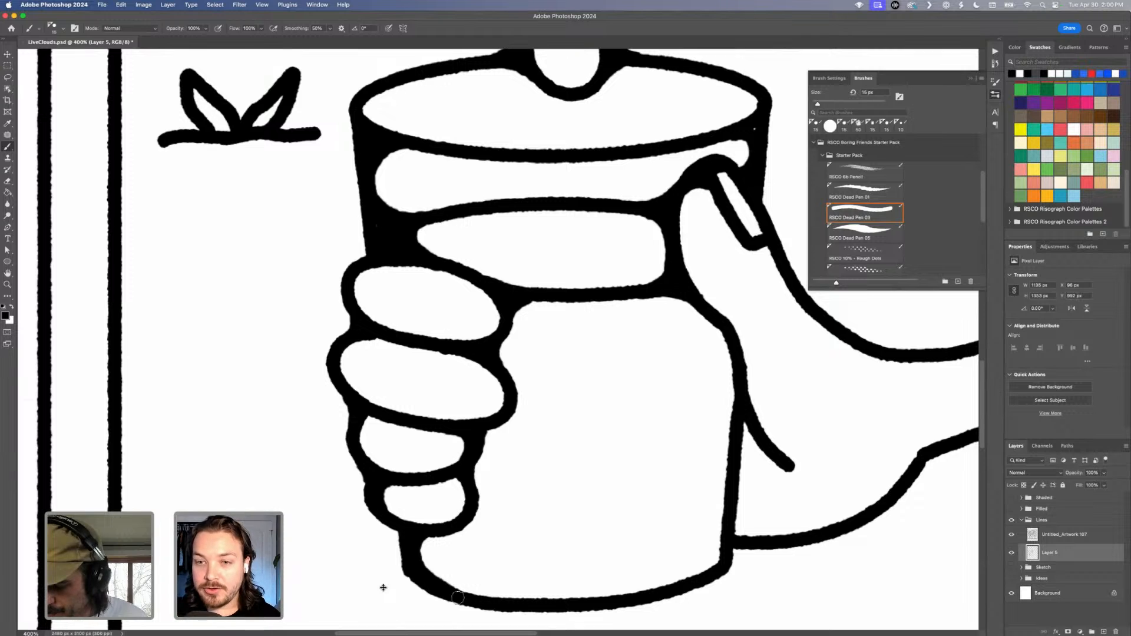
mouse_move(741, 445)
left_mouse_down()
mouse_move(757, 434)
mouse_move(749, 423)
mouse_move(753, 443)
mouse_move(765, 441)
left_mouse_up()
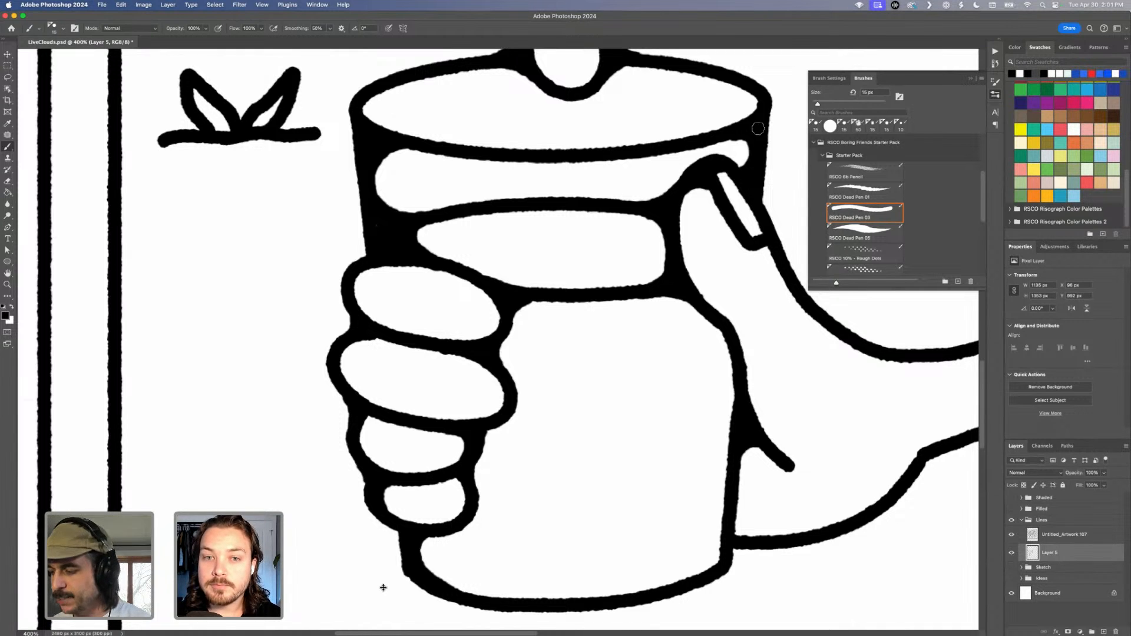
Round the upper-left corner of the window panel's frame where its border meets the large cloud.
scroll(623, 220, "down", 8)
scroll(624, 219, "right", 4)
scroll(624, 220, "up", 10)
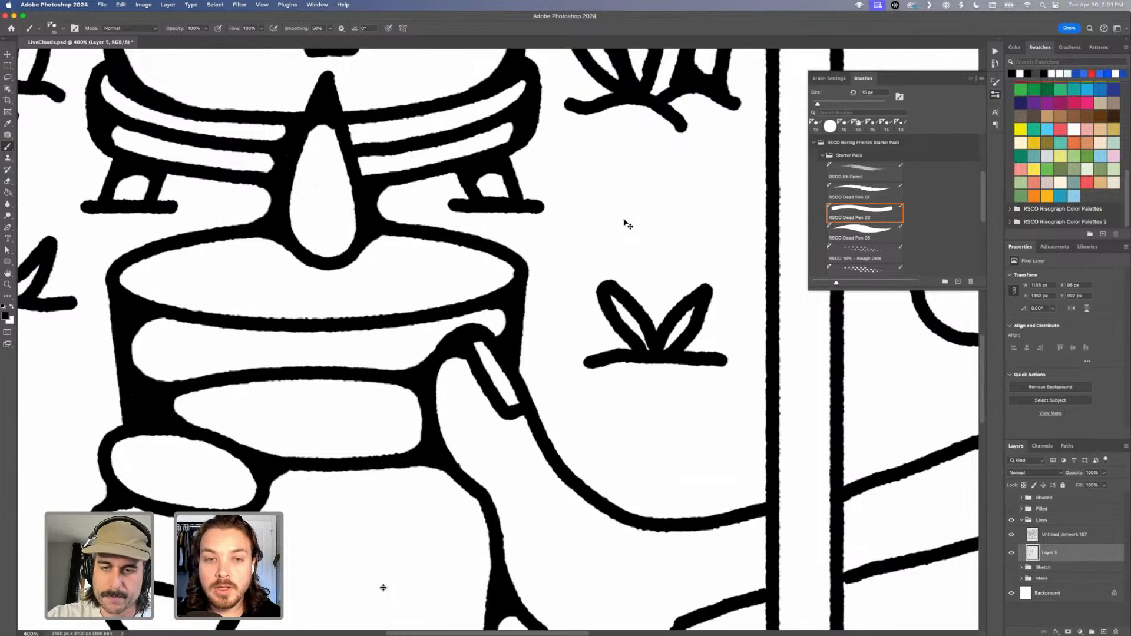
key("super+minus")
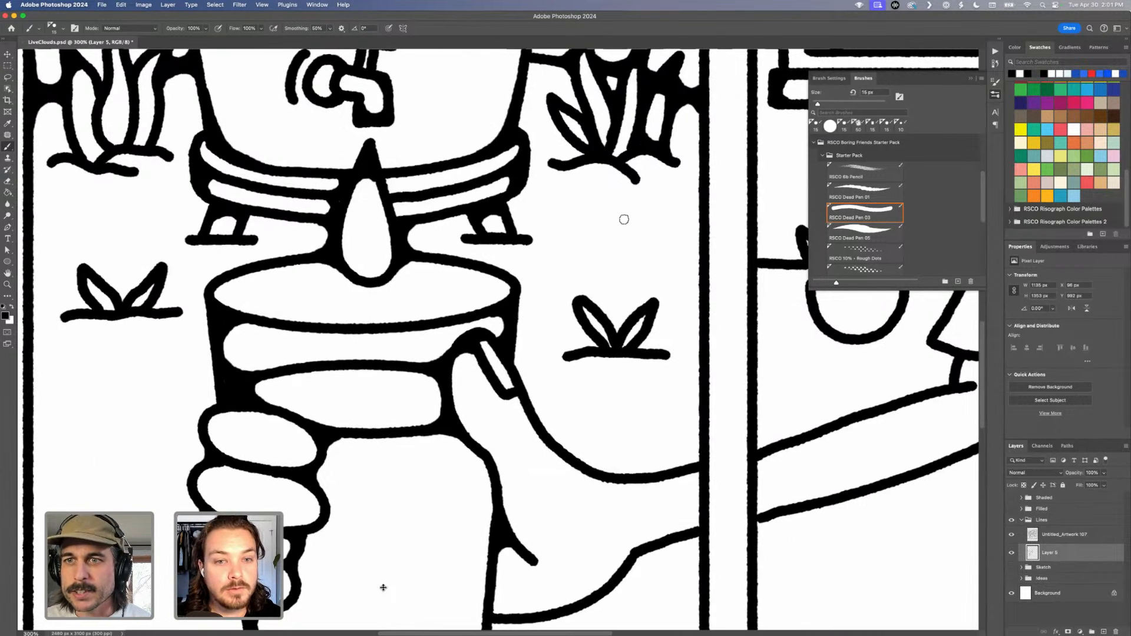
scroll(567, 202, "up", 15)
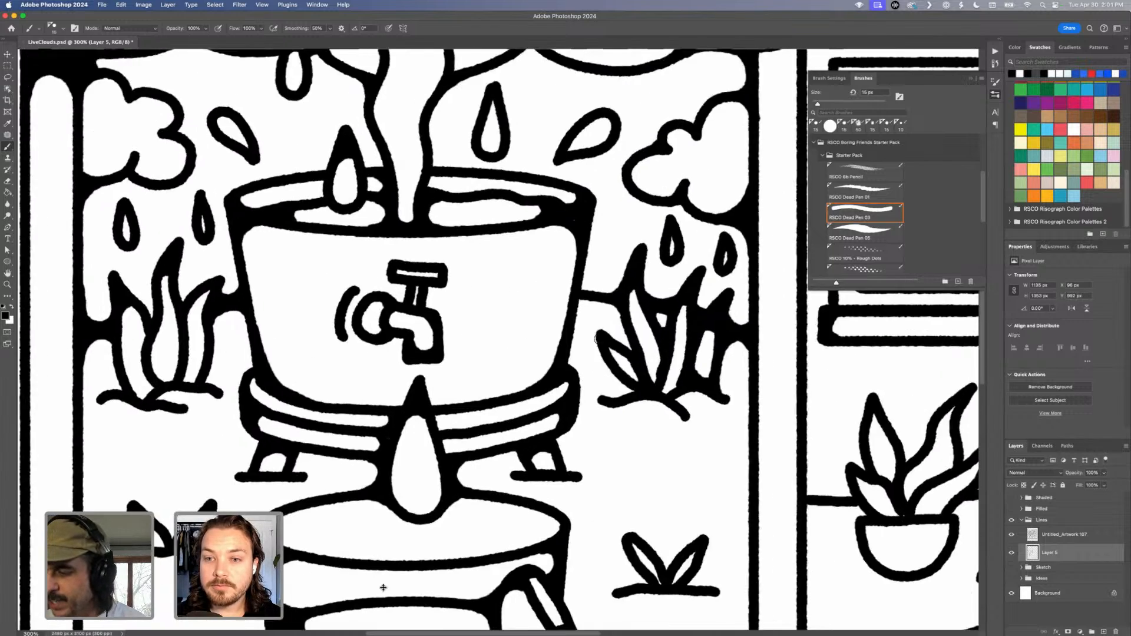
scroll(600, 339, "down", 10)
scroll(530, 377, "left", 5)
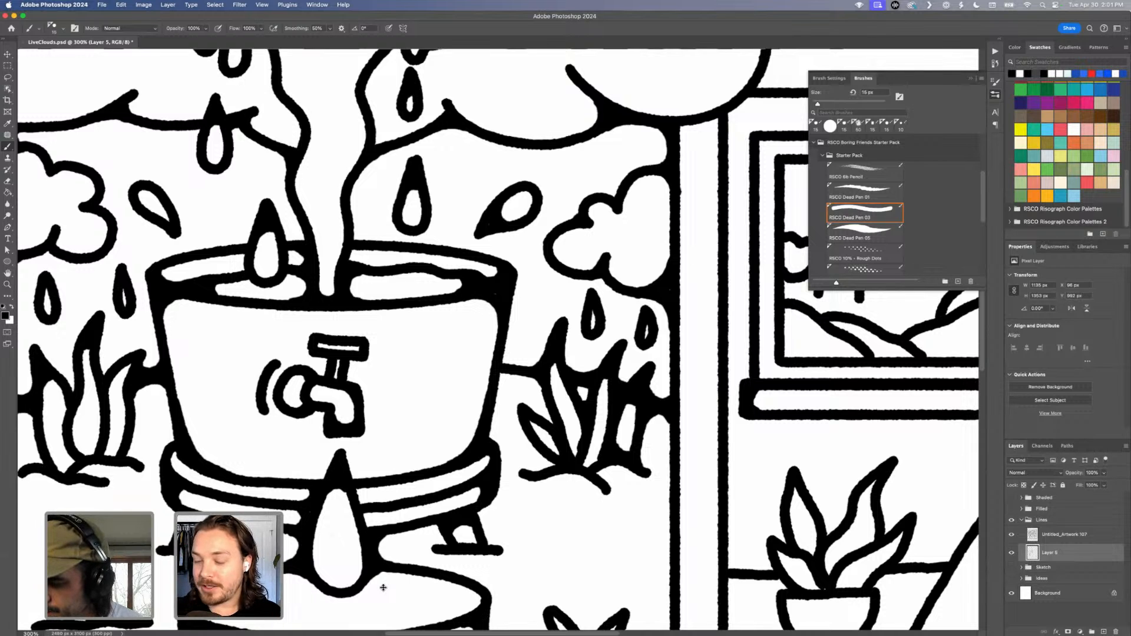
mouse_move(724, 137)
left_mouse_down()
mouse_move(720, 119)
mouse_move(768, 91)
left_mouse_up()
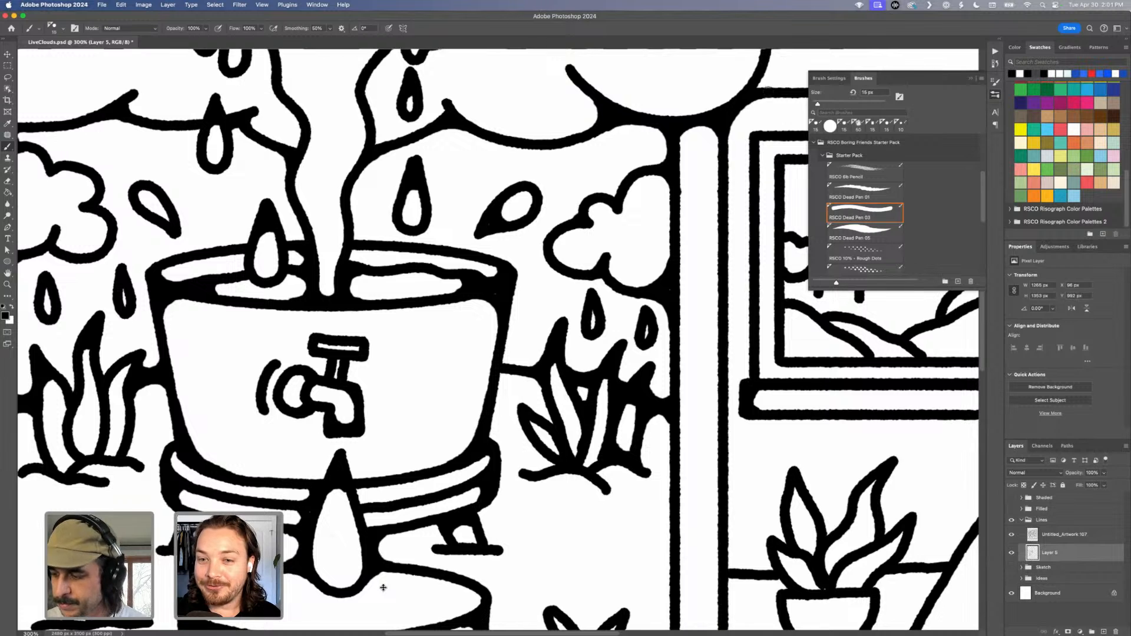
scroll(546, 363, "up", 5)
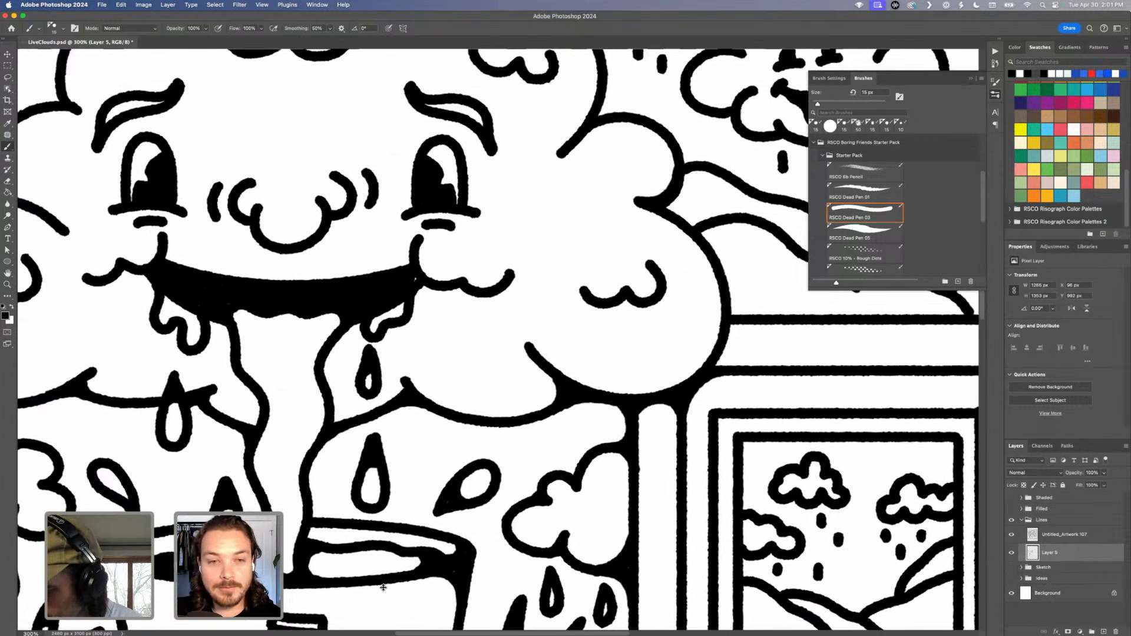
Fill the corners where the large cloud's right-hand bumps meet each other and where the upper hill touches the cloud.
left_click_drag(676, 149, 673, 143)
left_click_drag(605, 99, 606, 118)
mouse_move(607, 82)
left_mouse_down()
mouse_move(613, 110)
mouse_move(628, 116)
left_mouse_up()
key("super+z")
scroll(628, 116, "up", 8)
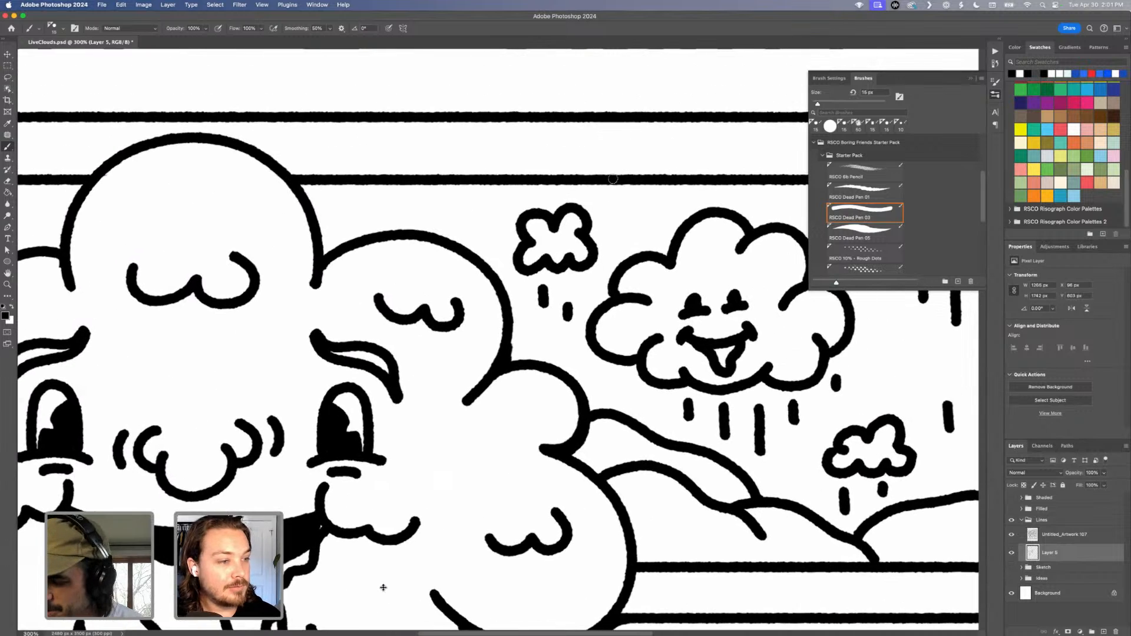
mouse_move(510, 345)
left_mouse_down()
mouse_move(512, 366)
mouse_move(515, 356)
mouse_move(535, 366)
left_mouse_up()
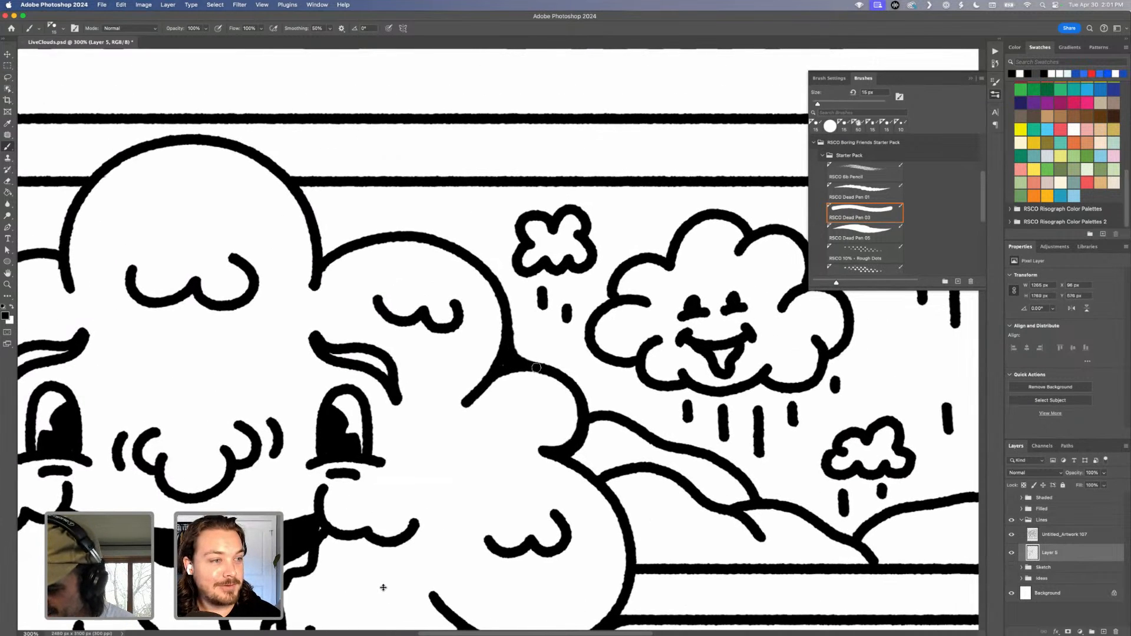
Round the junctions where the large cloud's top bump meets the neighbouring bump and panel border, and thicken the smiling cloud's left notch.
left_click_drag(329, 259, 319, 284)
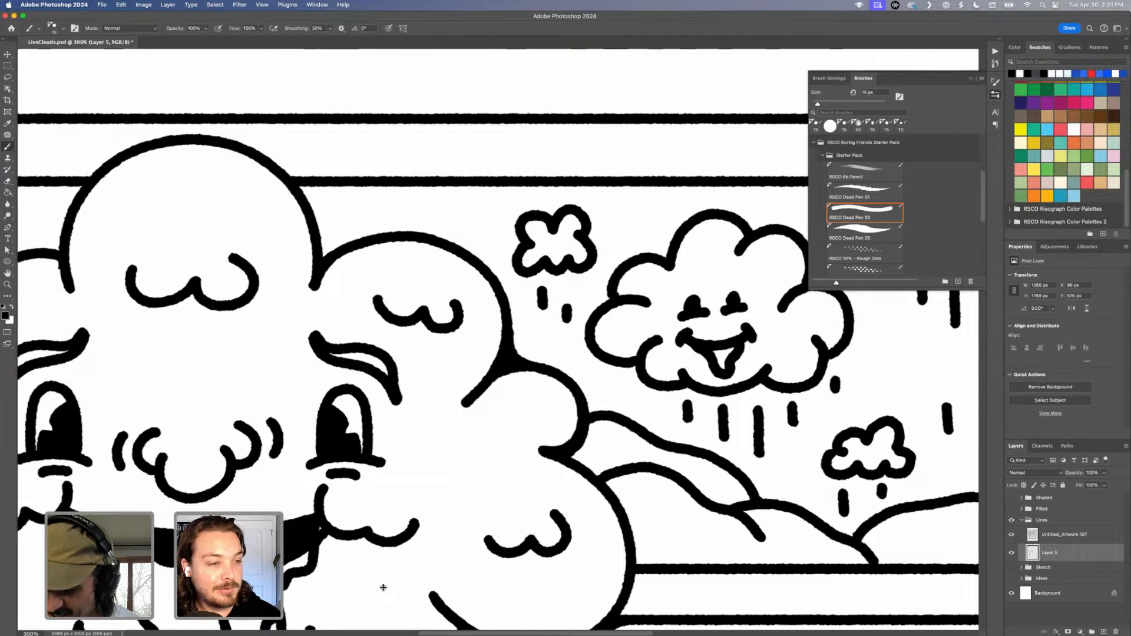
mouse_move(313, 211)
left_mouse_down()
mouse_move(309, 184)
mouse_move(312, 199)
mouse_move(330, 182)
left_mouse_up()
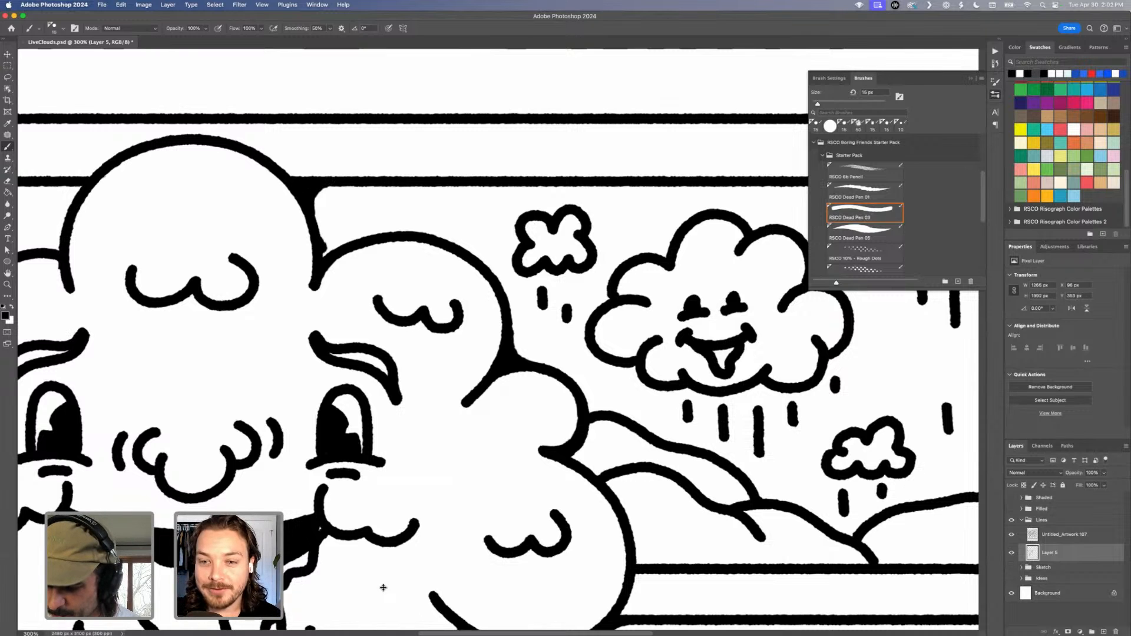
mouse_move(328, 252)
left_mouse_down()
mouse_move(325, 238)
mouse_move(347, 242)
left_mouse_up()
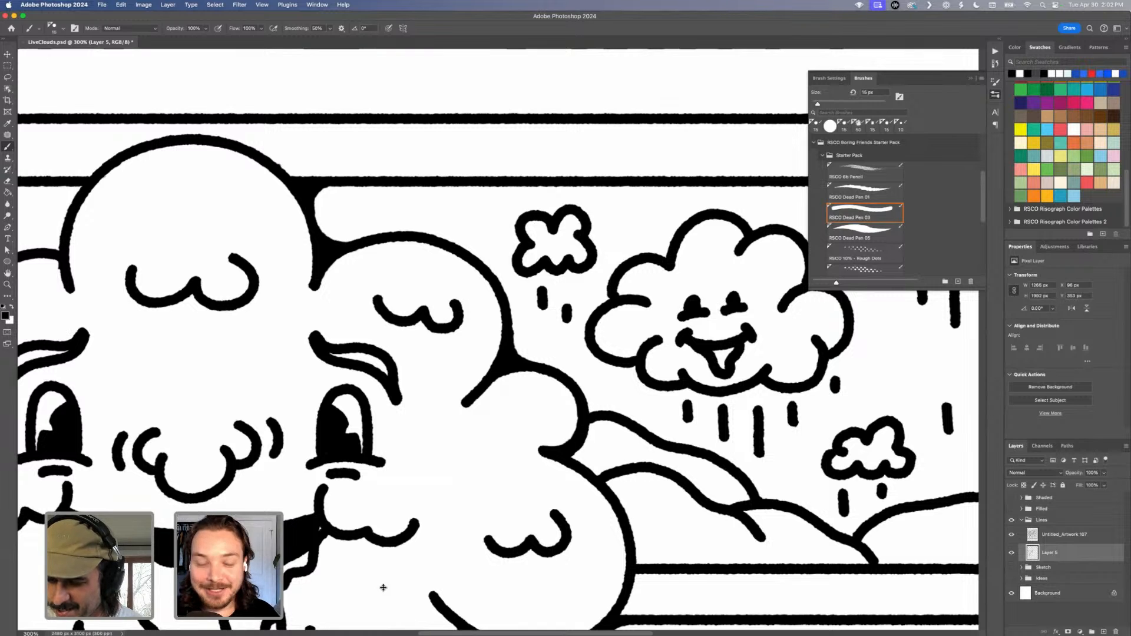
left_click(321, 181)
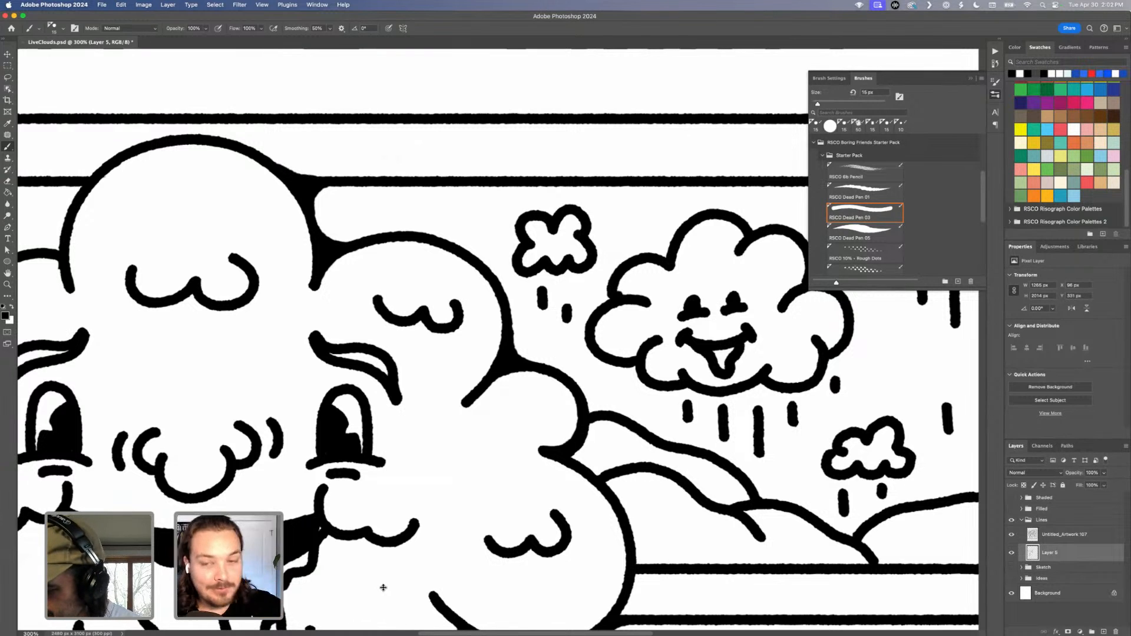
left_click(664, 253)
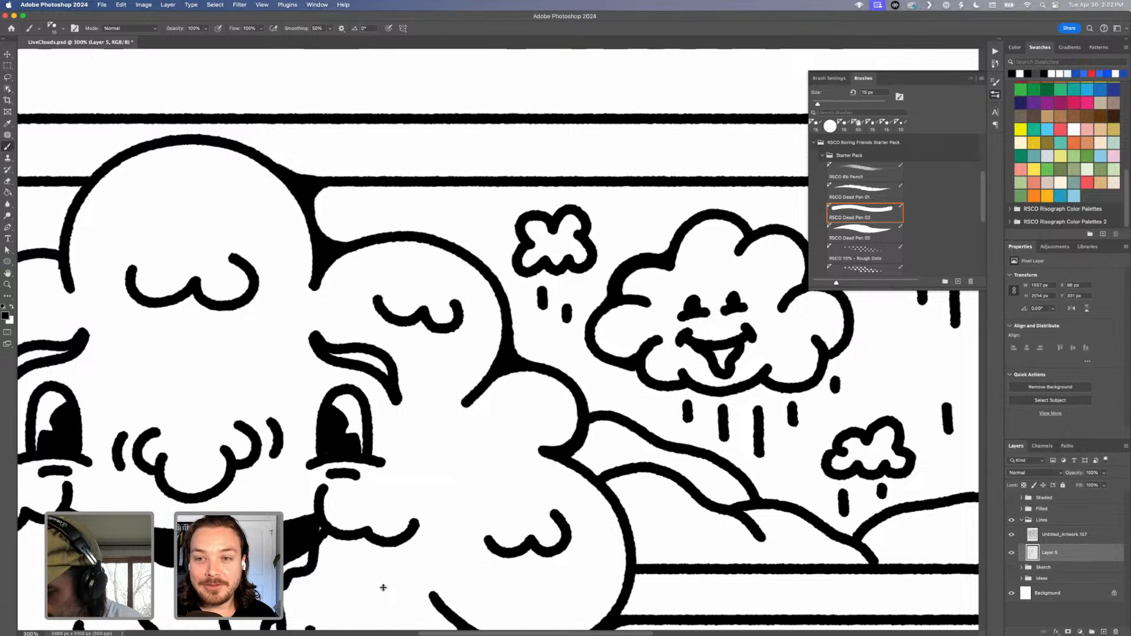
Fill the corners where the lower hill and panel border meet the large cloud, and the junctions where the hills overlap.
scroll(642, 376, "down", 3)
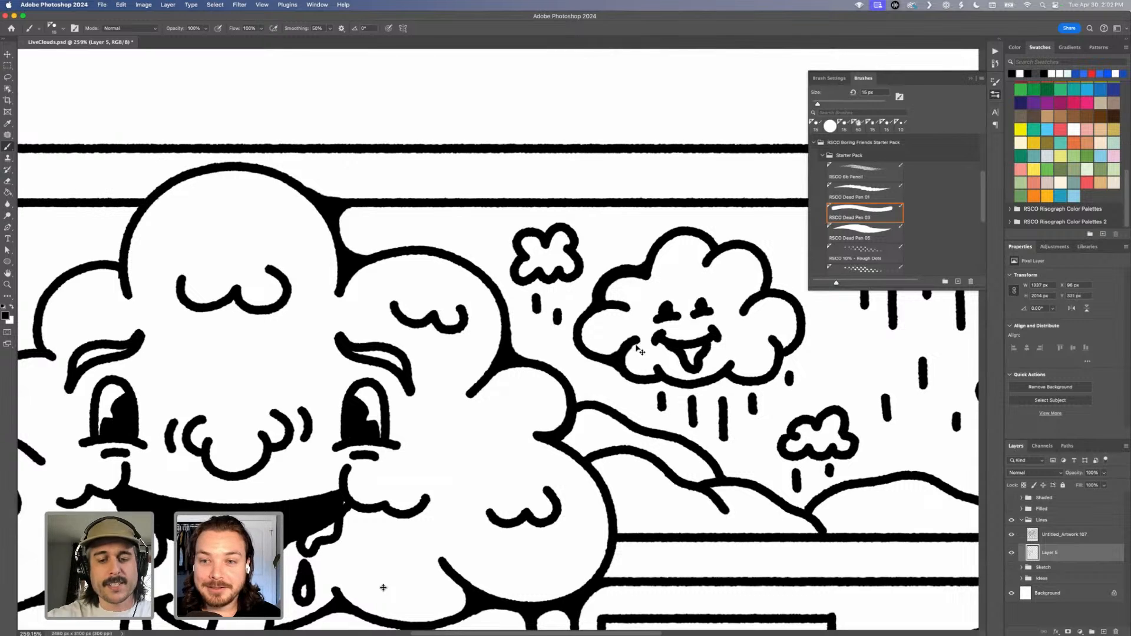
key("super+minus")
key("super+minus")
scroll(636, 345, "down", 1)
scroll(636, 346, "down", 5)
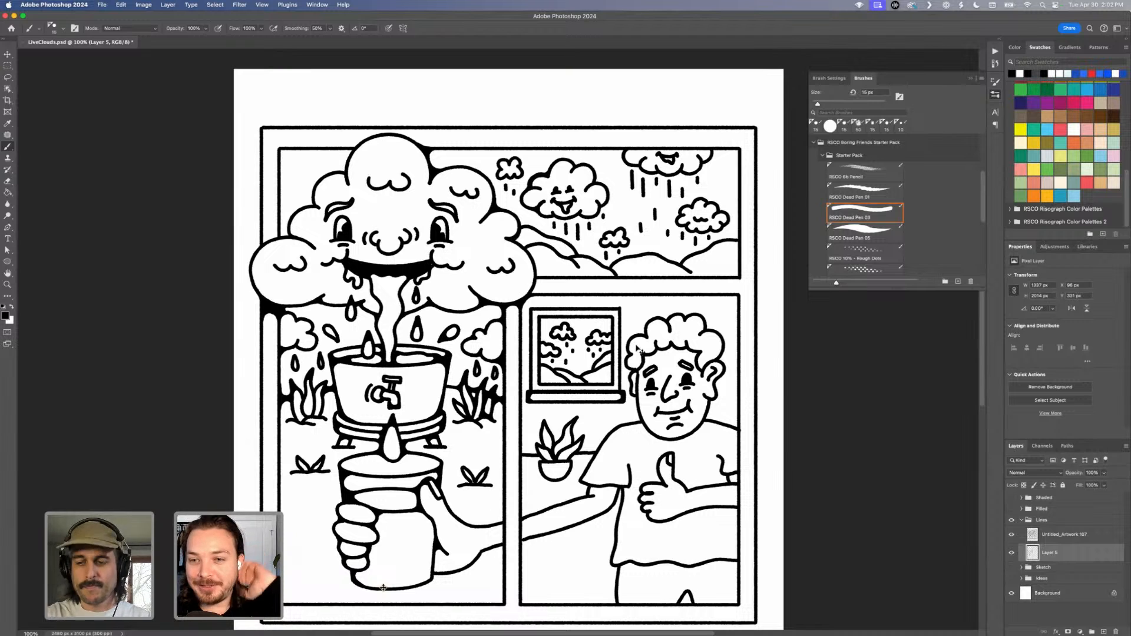
key("super+equal")
key("super+equal")
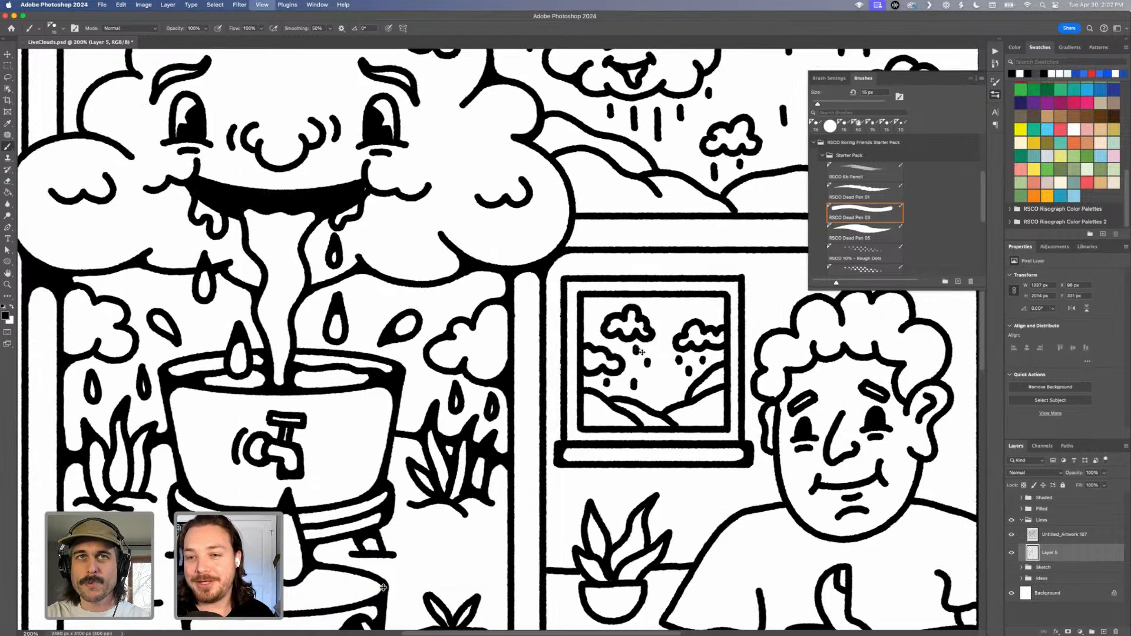
scroll(427, 393, "up", 5)
scroll(427, 393, "right", 5)
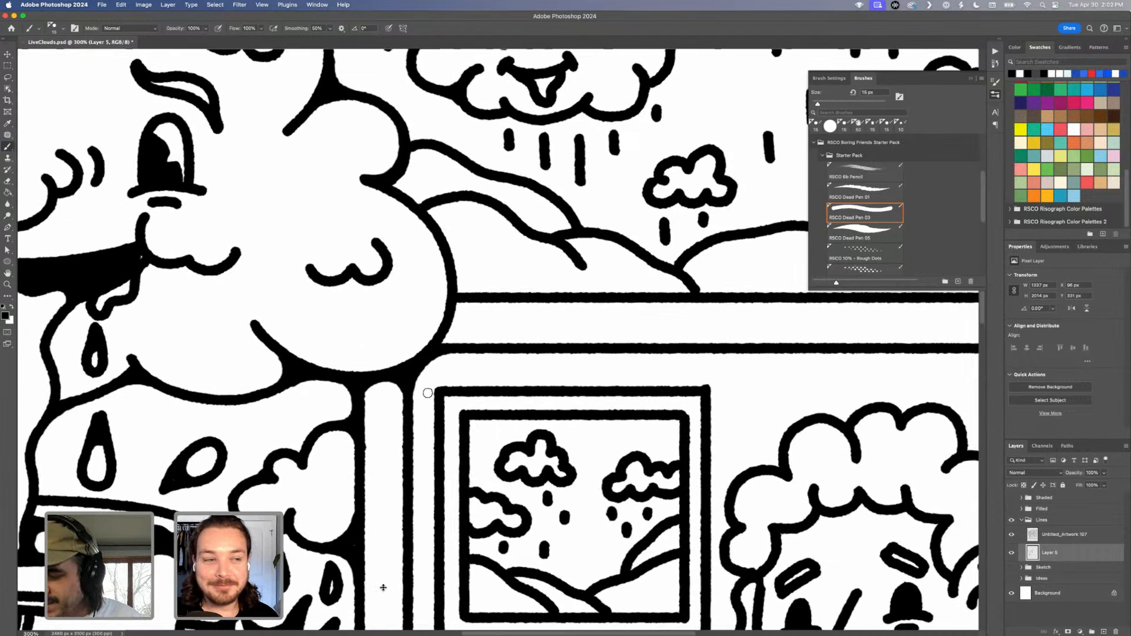
left_click_drag(432, 221, 476, 197)
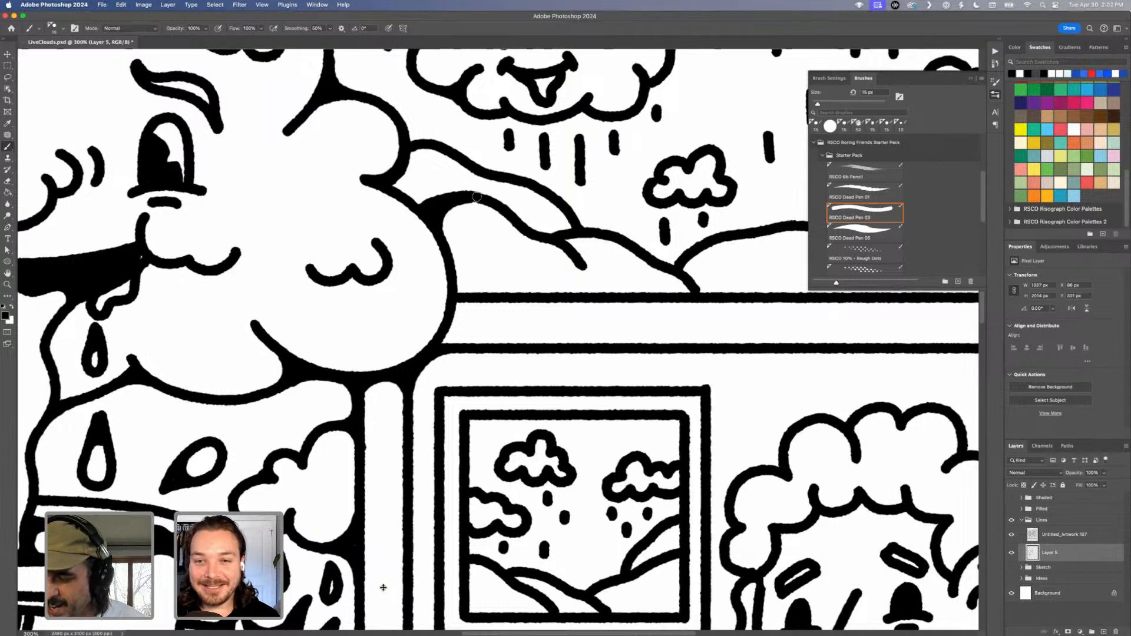
mouse_move(464, 291)
left_mouse_down()
mouse_move(453, 263)
mouse_move(462, 283)
mouse_move(488, 295)
mouse_move(443, 228)
left_mouse_up()
mouse_move(549, 233)
left_mouse_down()
mouse_move(567, 229)
mouse_move(564, 210)
mouse_move(586, 231)
left_mouse_up()
mouse_move(673, 290)
left_mouse_down()
mouse_move(673, 271)
mouse_move(707, 295)
left_mouse_up()
Round the corners on both sides of the central hill junction where the hills meet the rain panel's lower border.
key("super+minus")
key("super+minus")
key("super+minus")
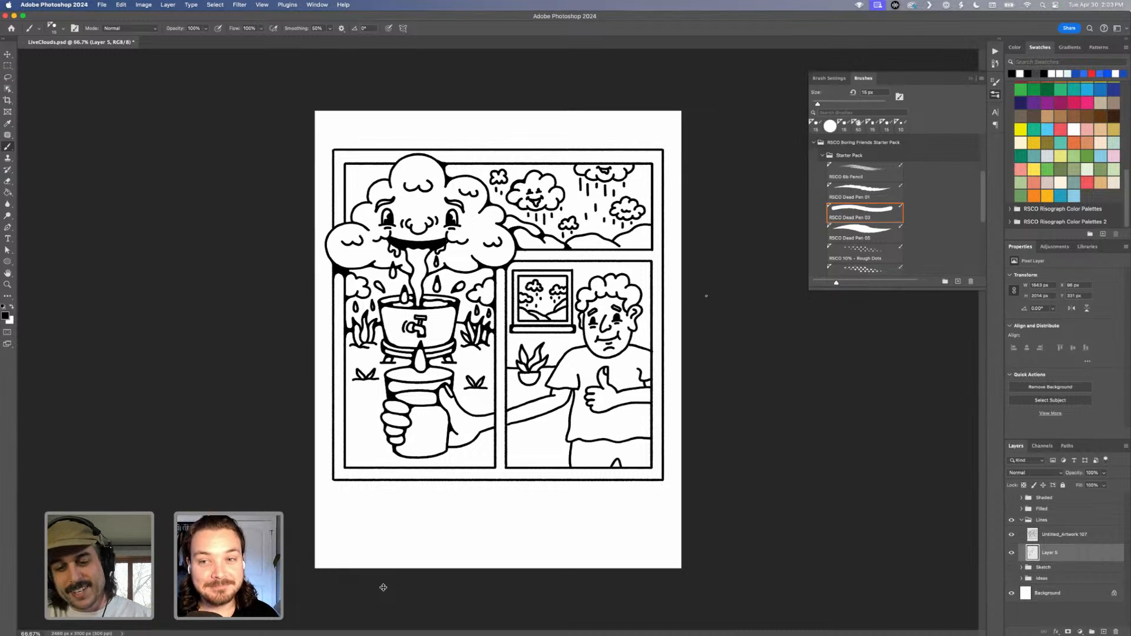
key("super+equal")
key("super+equal")
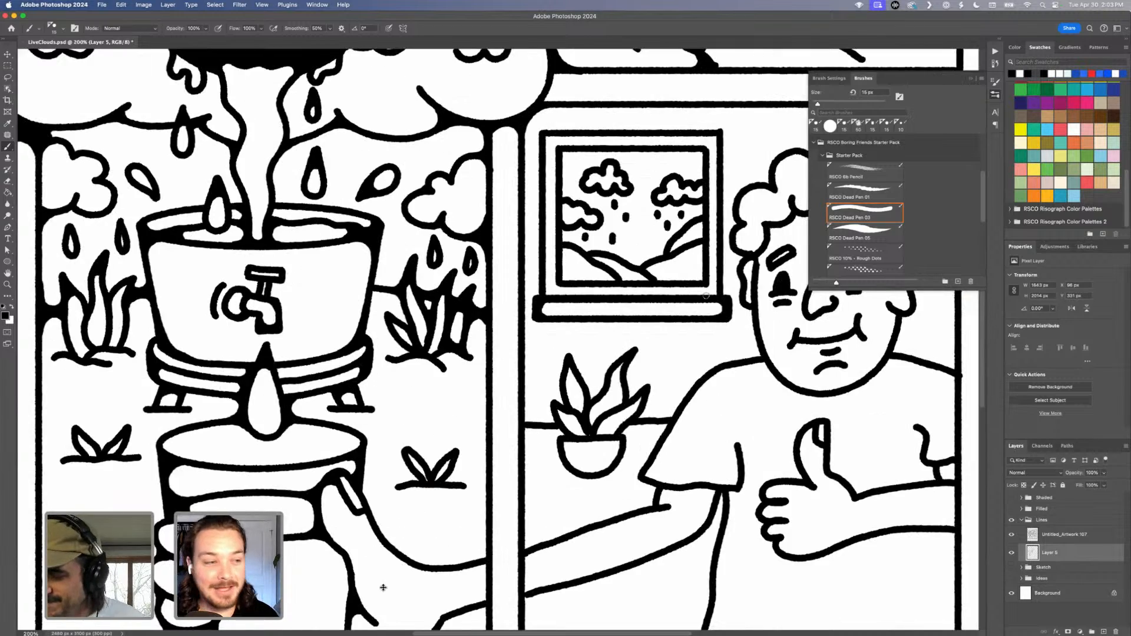
scroll(706, 295, "up", 15)
scroll(648, 294, "right", 5)
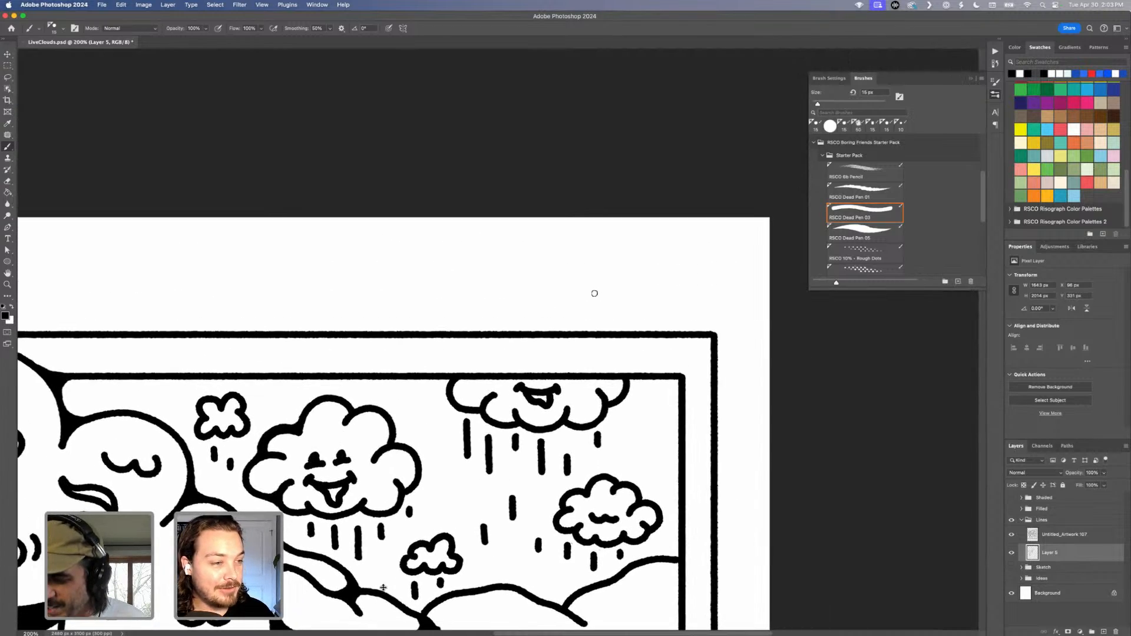
scroll(595, 293, "down", 15)
scroll(594, 294, "left", 4)
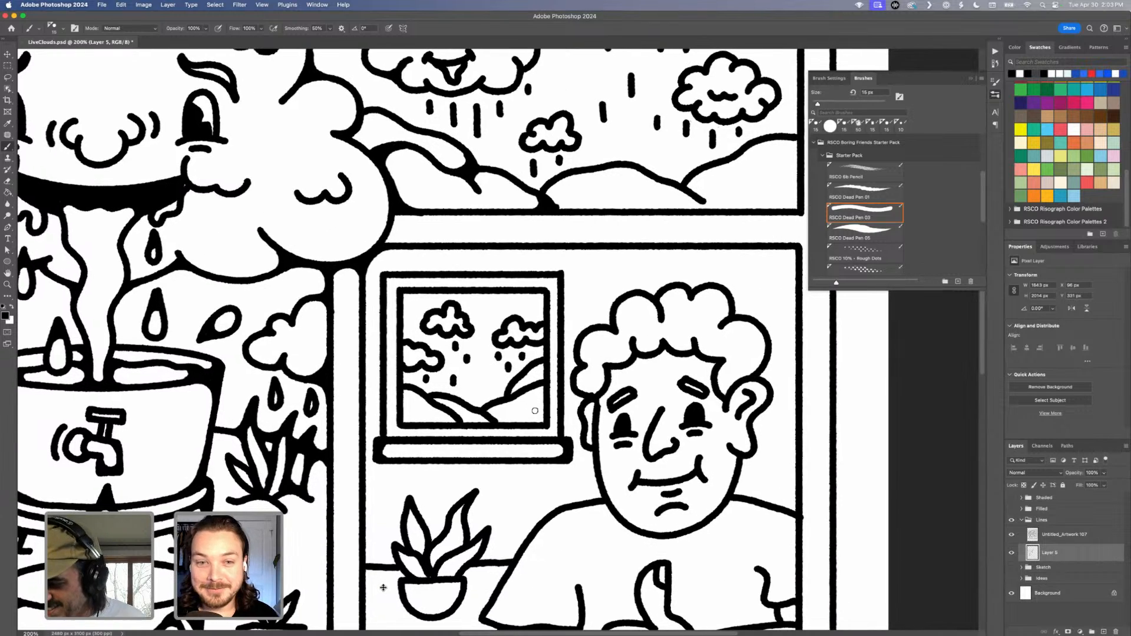
left_click_drag(539, 204, 564, 210)
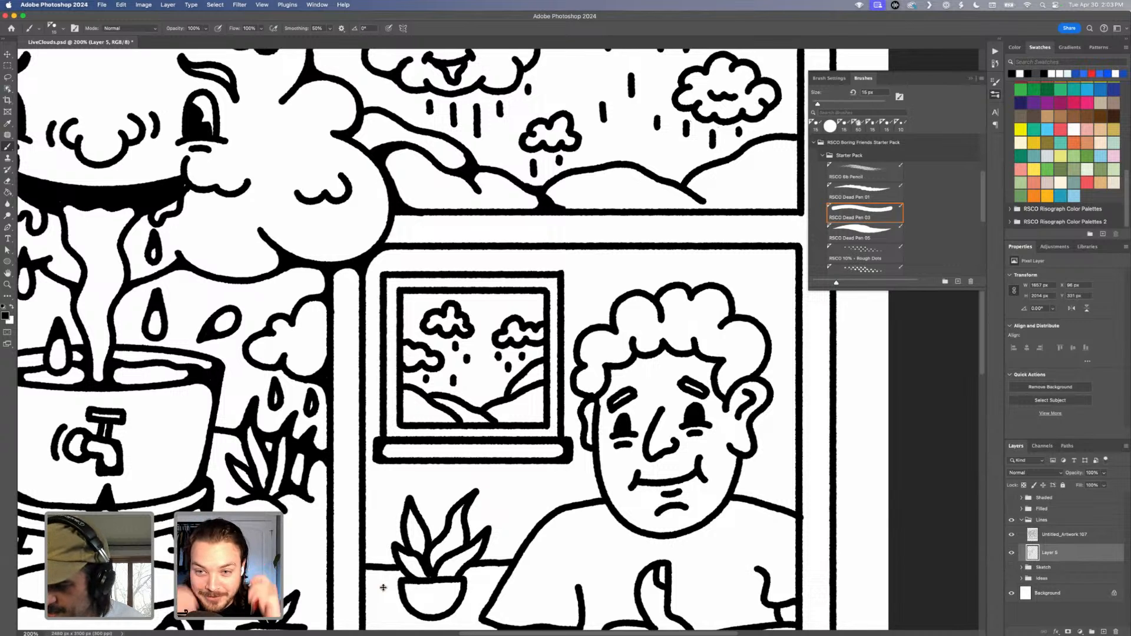
left_click_drag(569, 208, 550, 191)
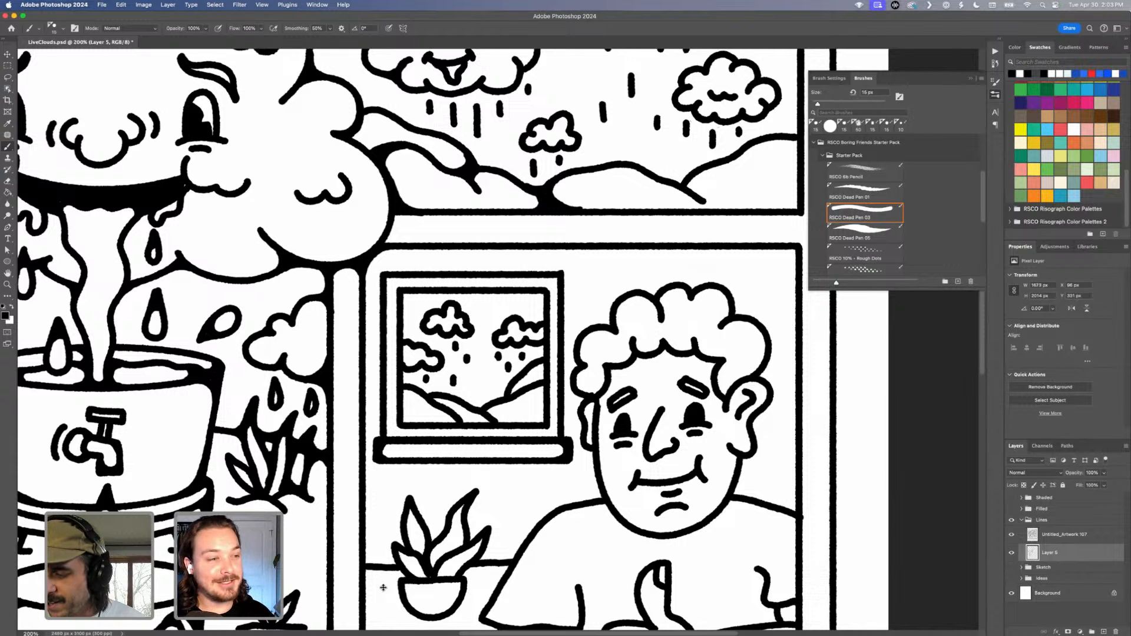
Fill the corners where the right-hand hill and the cropped upper cloud meet the rain panel's border.
scroll(573, 228, "up", 5)
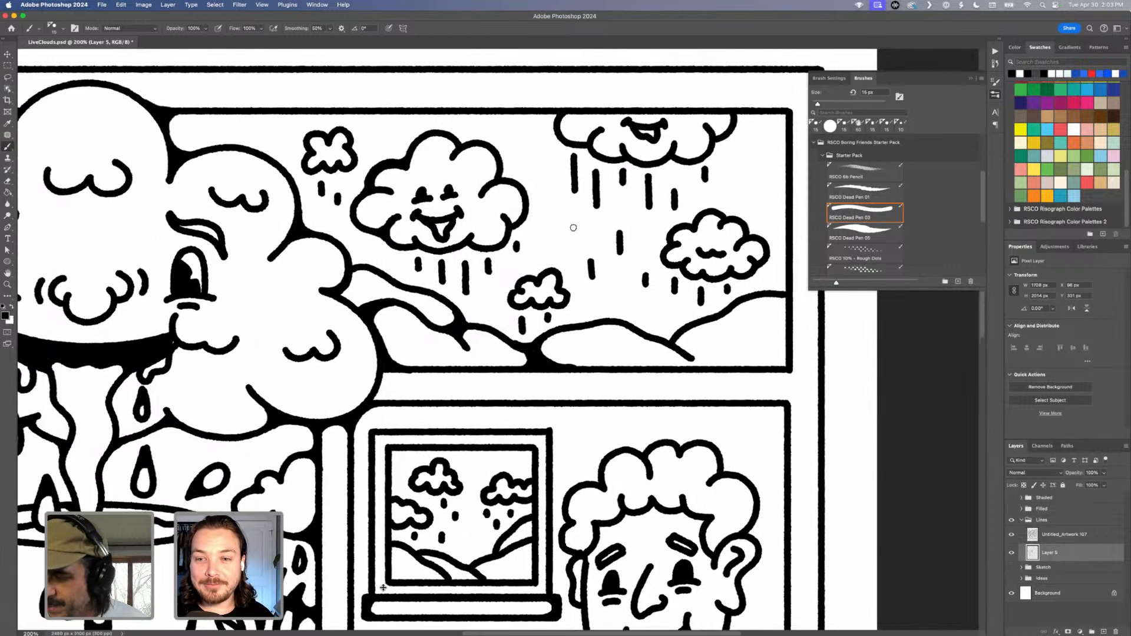
scroll(573, 228, "up", 2)
mouse_move(646, 358)
left_mouse_down()
mouse_move(776, 318)
mouse_move(774, 286)
left_mouse_up()
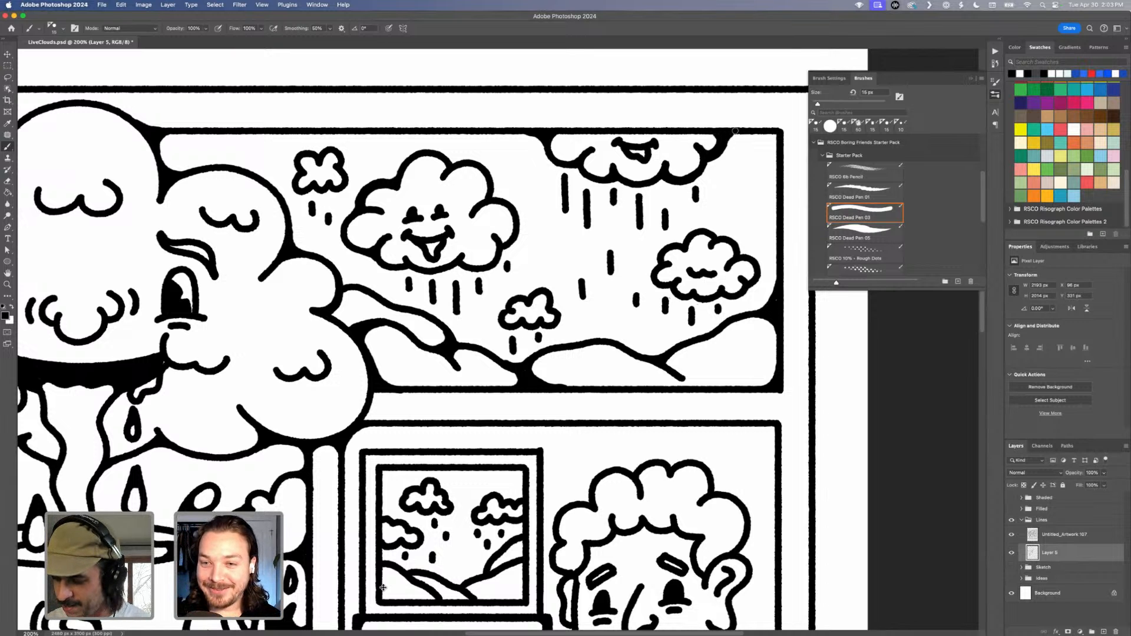
Fill the notch between the man's lower-left hair curls beside his forehead.
scroll(648, 343, "down", 10)
scroll(648, 343, "right", 3)
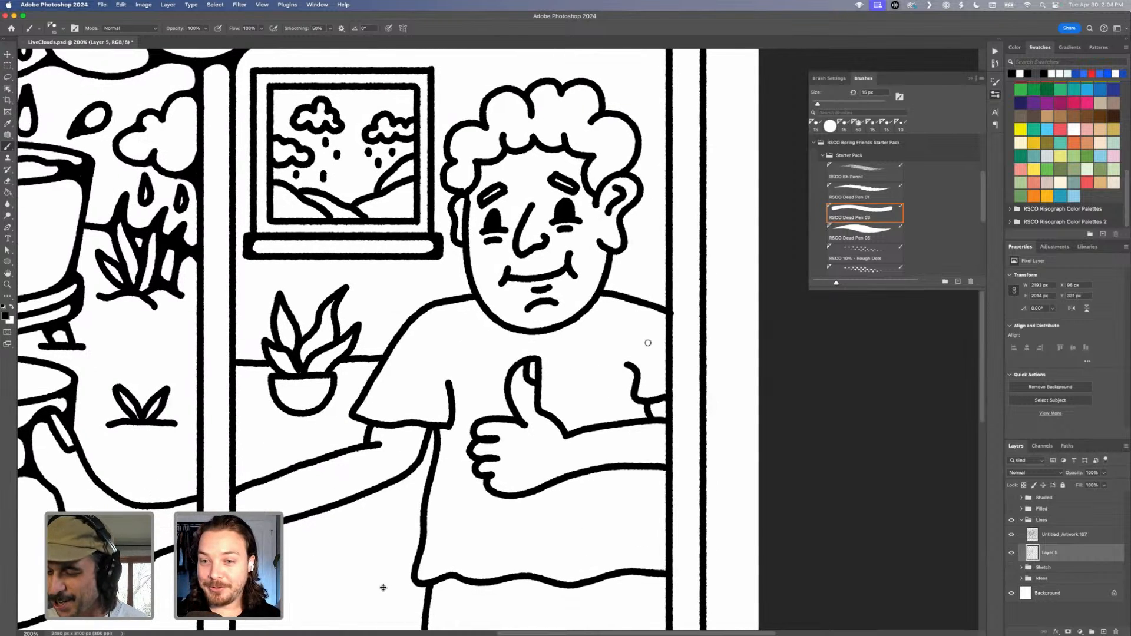
scroll(517, 190, "up", 3)
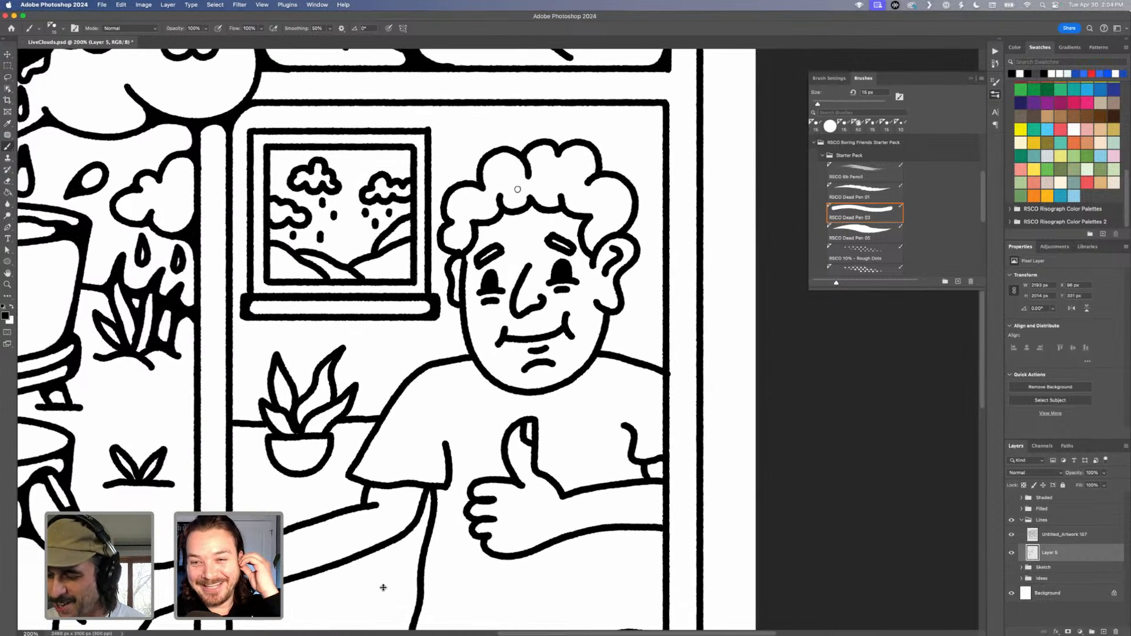
mouse_move(449, 228)
left_mouse_down()
mouse_move(462, 245)
mouse_move(473, 224)
left_mouse_up()
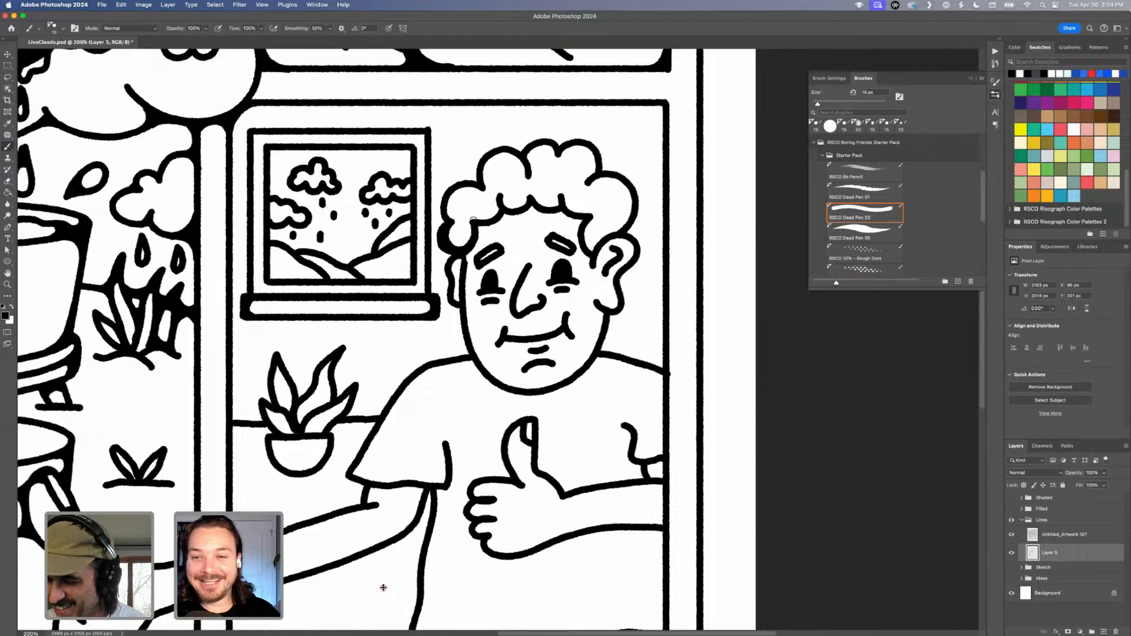
Round the corners of the window's inner and outer frames and fill the hill junctions inside the window view.
scroll(425, 276, "left", 10)
scroll(425, 277, "down", 2)
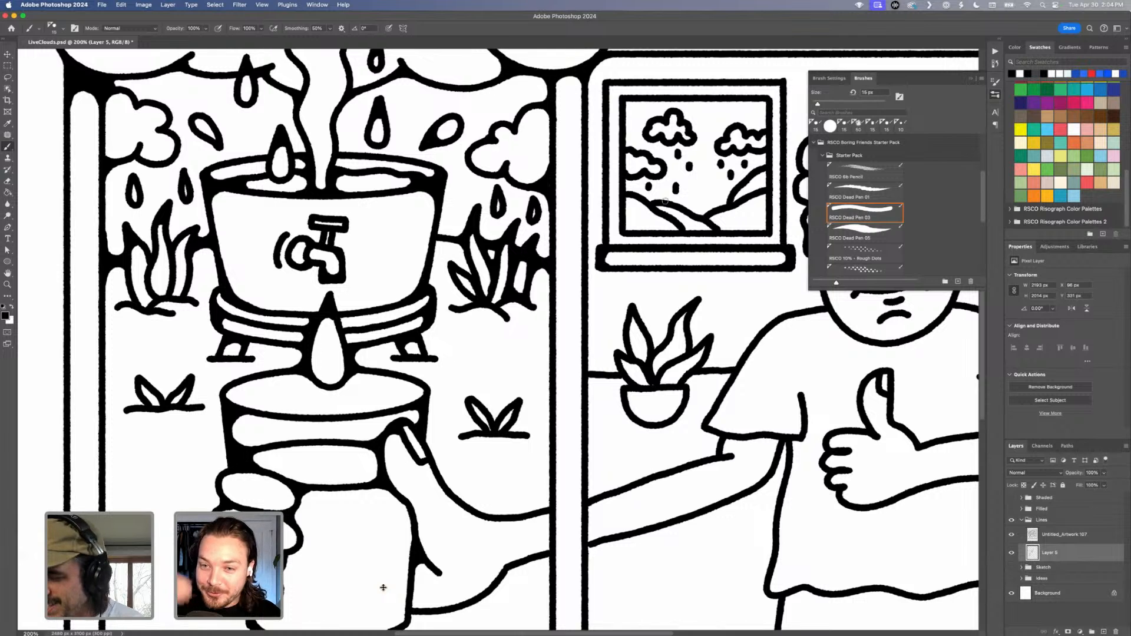
scroll(665, 201, "right", 5)
scroll(665, 201, "up", 5)
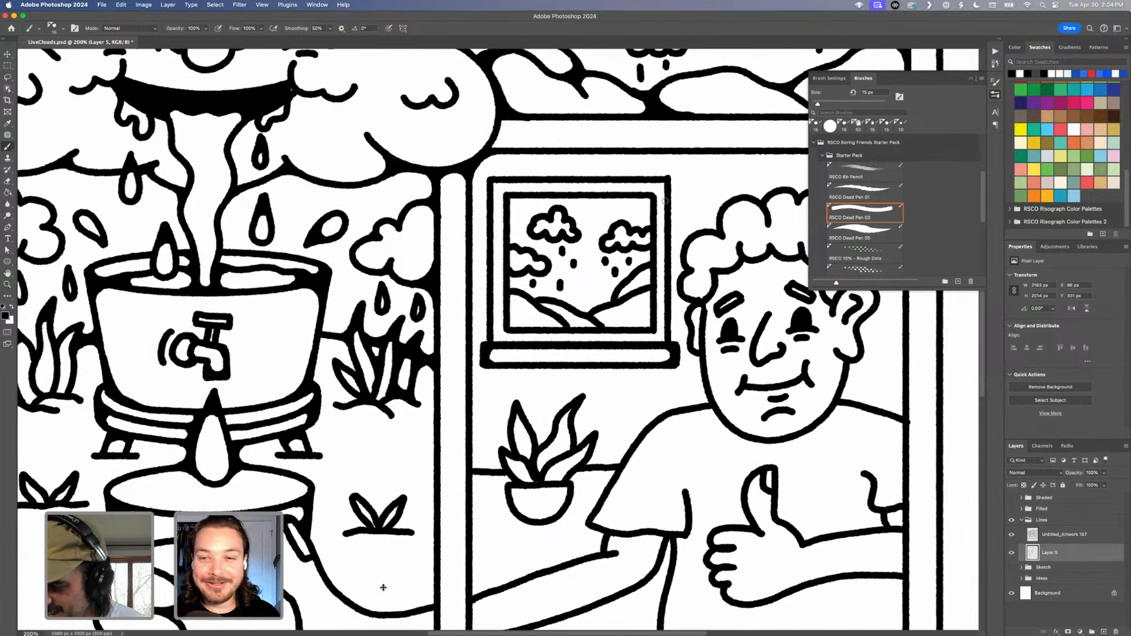
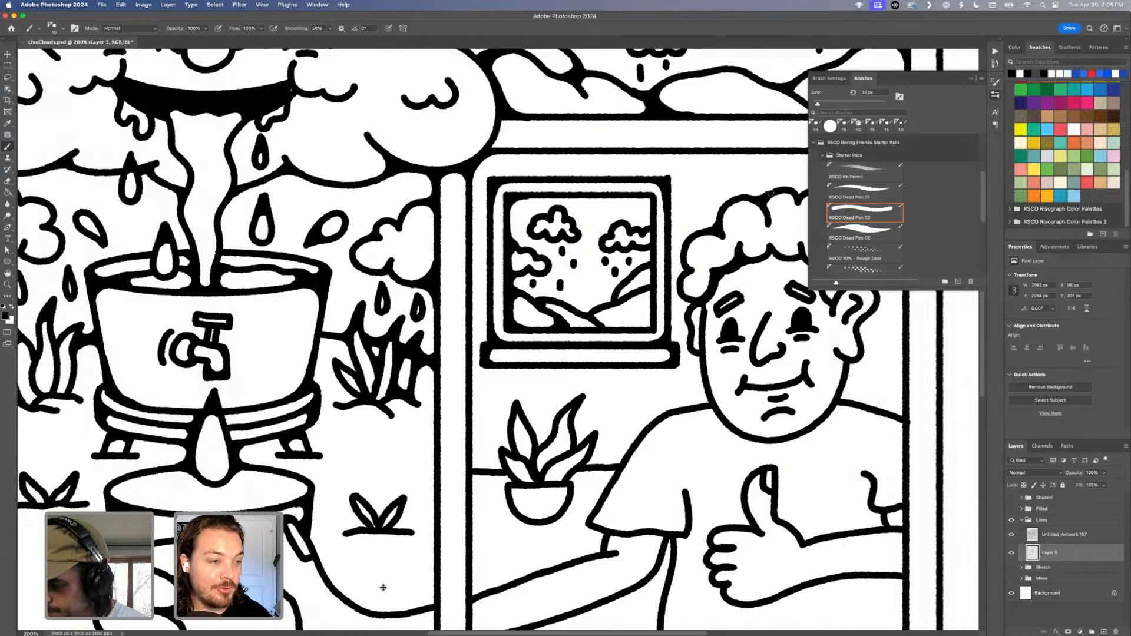
Fill the notches between the curls along the man's hairline.
scroll(383, 587, "left", 1)
scroll(383, 587, "right", 5)
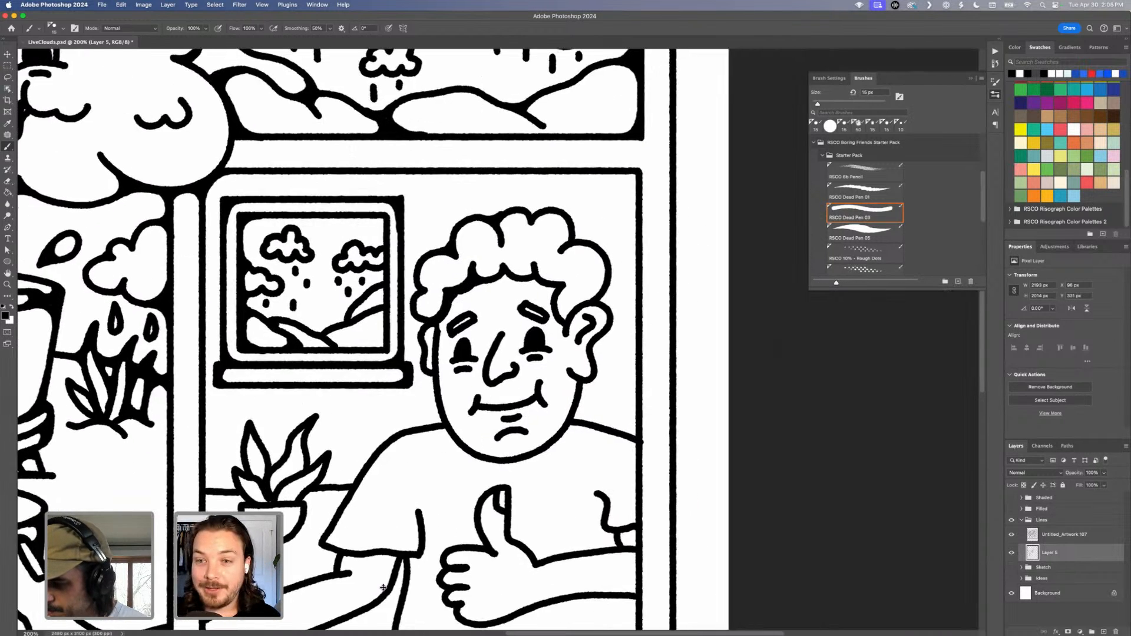
scroll(383, 588, "right", 3)
scroll(383, 587, "left", 1)
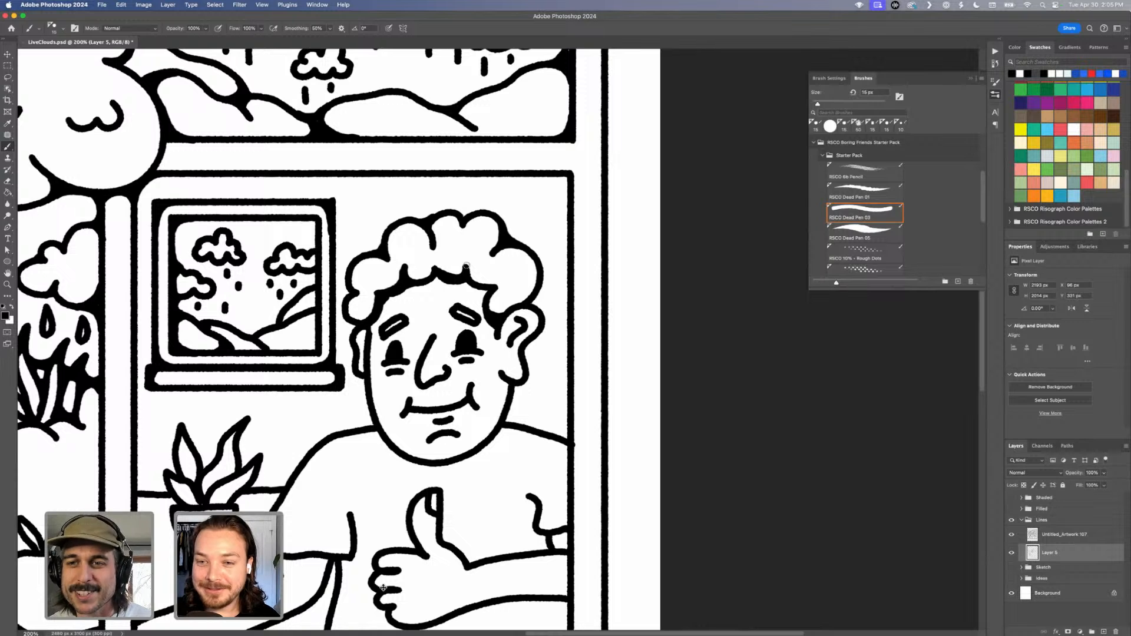
Fill the corners around the man's remaining hair curls, ear and neck, and where his shoulder meets the panel border.
left_click(585, 271)
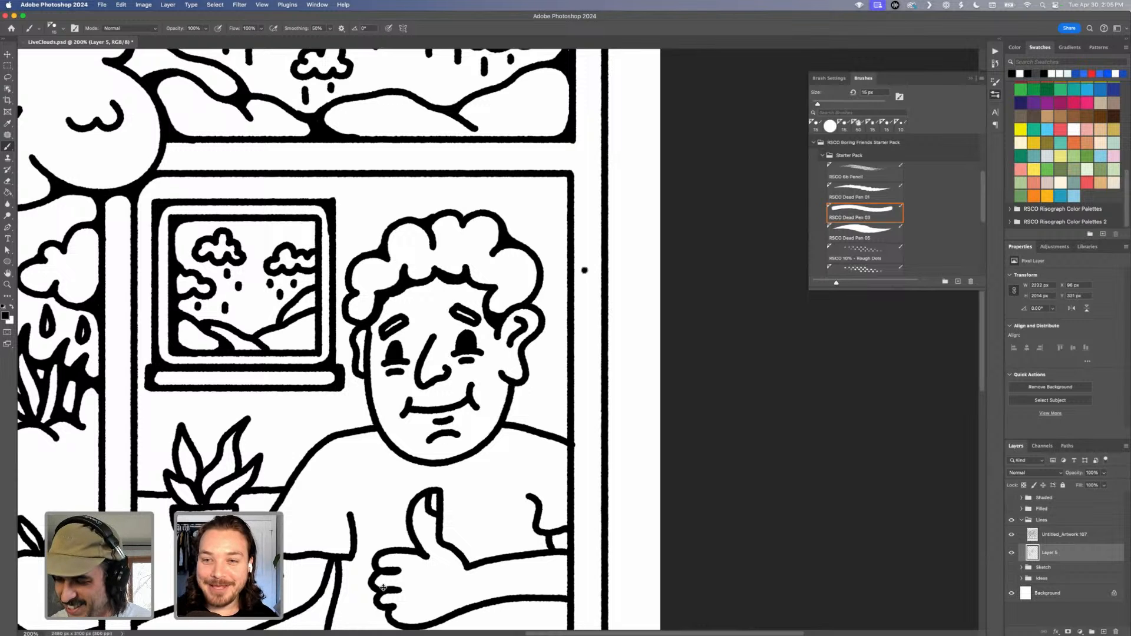
scroll(405, 411, "up", 6)
key("super+z")
mouse_move(521, 484)
left_mouse_down()
mouse_move(527, 424)
mouse_move(544, 415)
mouse_move(503, 397)
mouse_move(519, 468)
mouse_move(543, 497)
mouse_move(606, 509)
mouse_move(627, 467)
mouse_move(615, 524)
mouse_move(629, 580)
left_mouse_up()
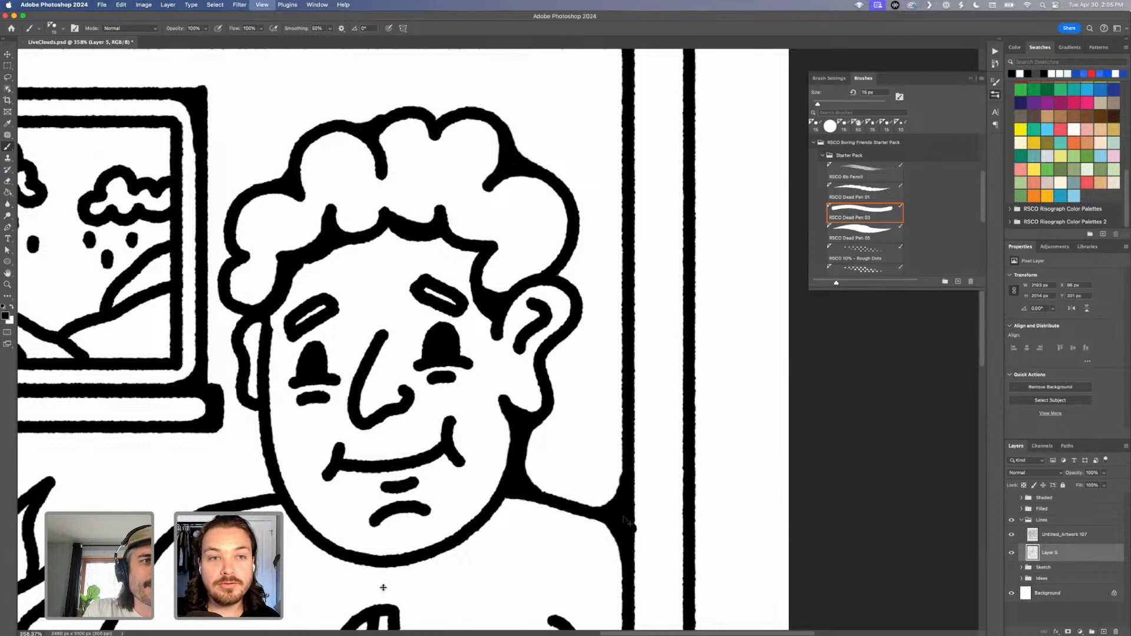
key("super+minus")
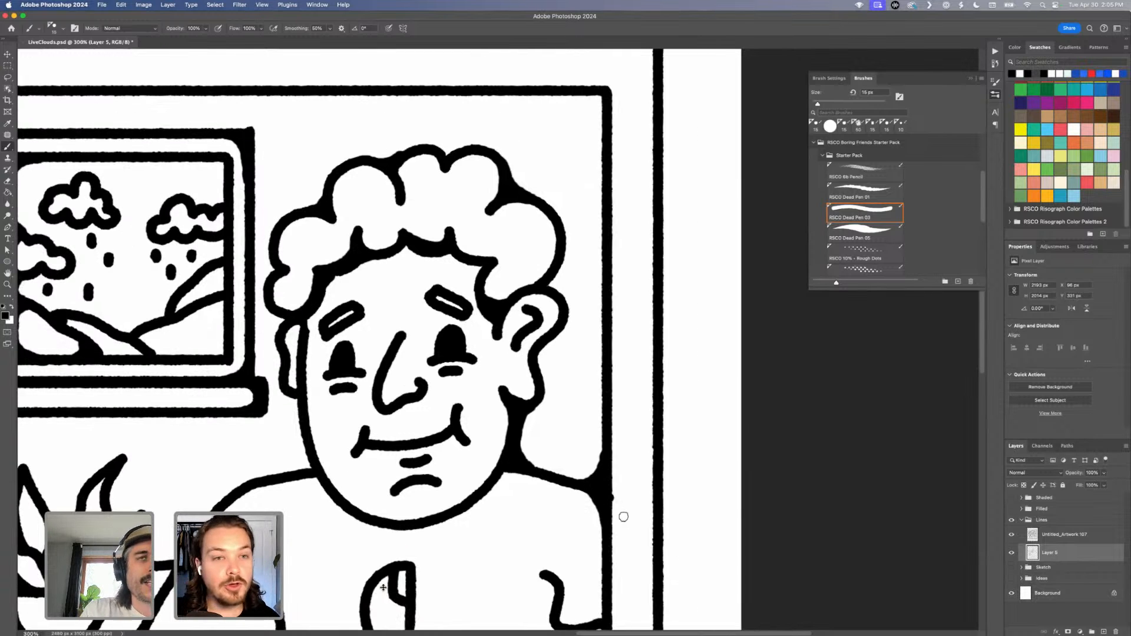
key("super+minus")
key("super+equal")
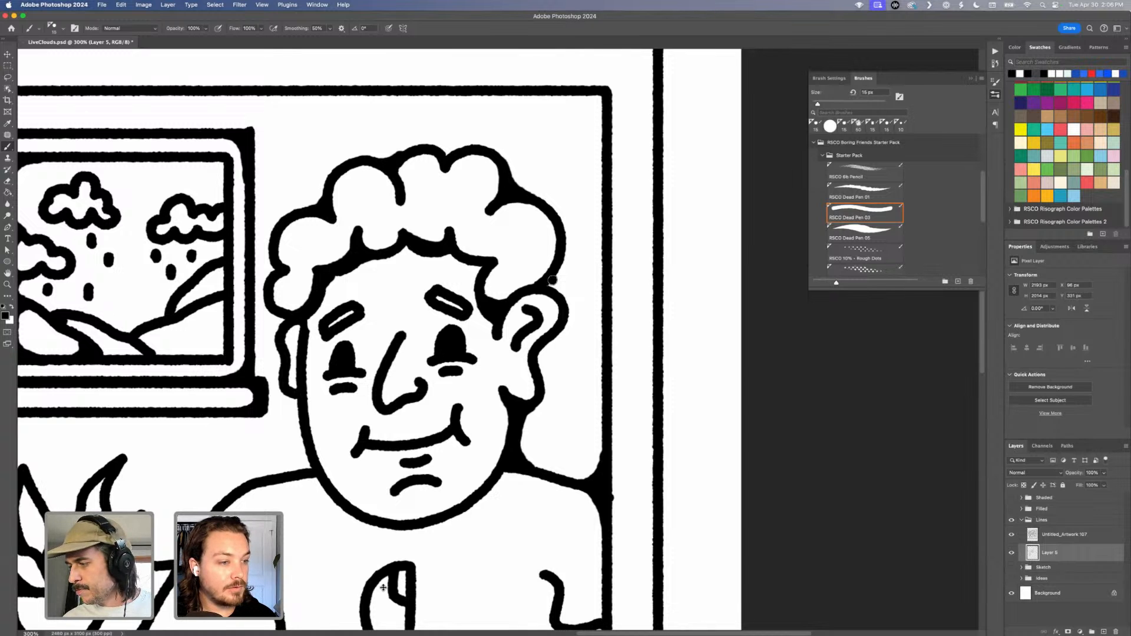
Hide Layer 5 to compare the whole comic page with and without the filled corners.
key("super+minus")
key("super+minus")
key("super+minus")
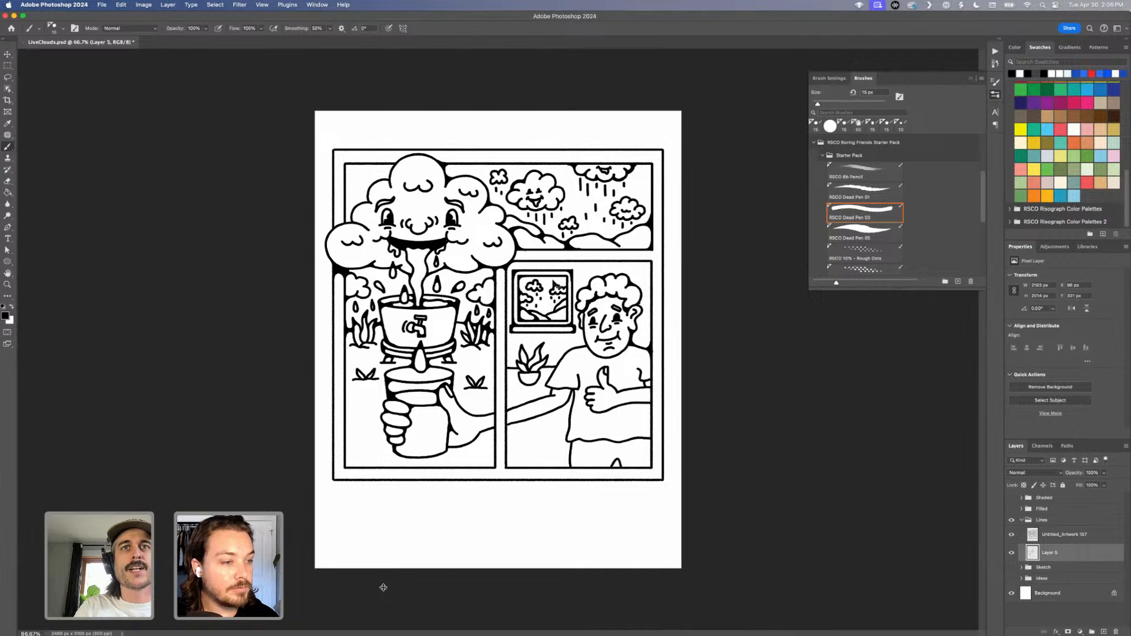
key("super+plus")
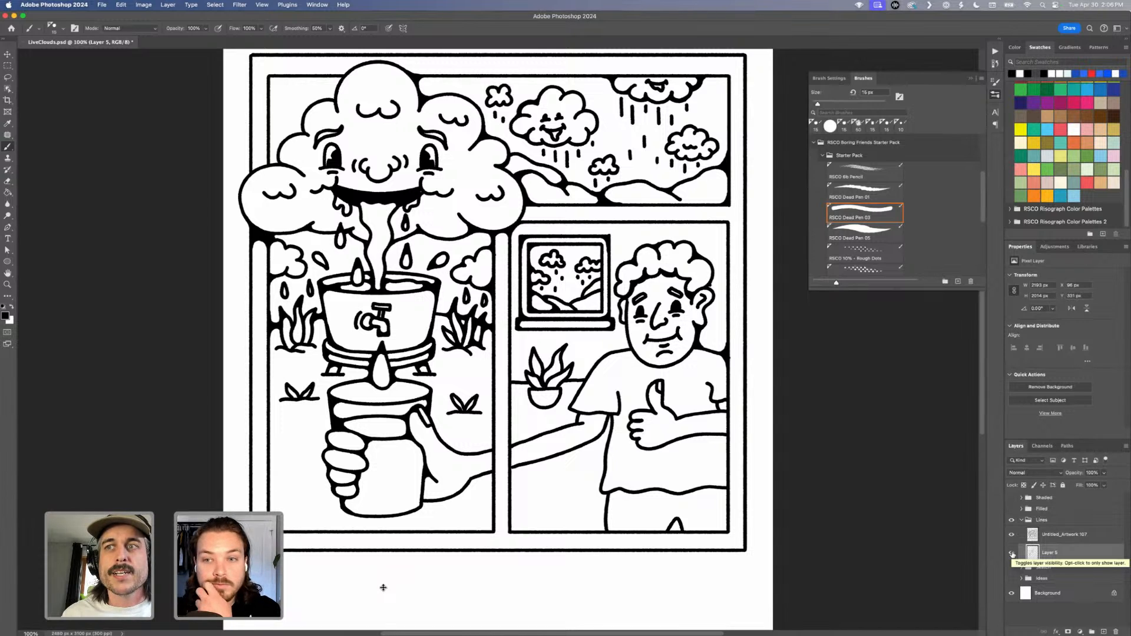
left_click(1012, 554)
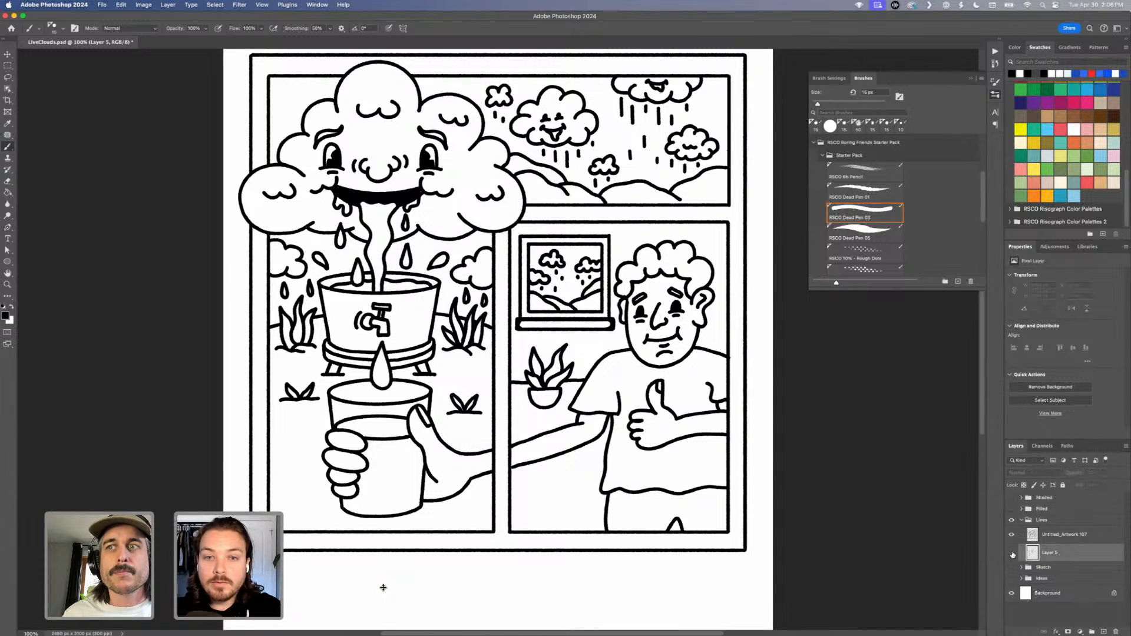
Show the Filled group so the artwork with finished black corners and added details appears over the line art.
left_click(1012, 509)
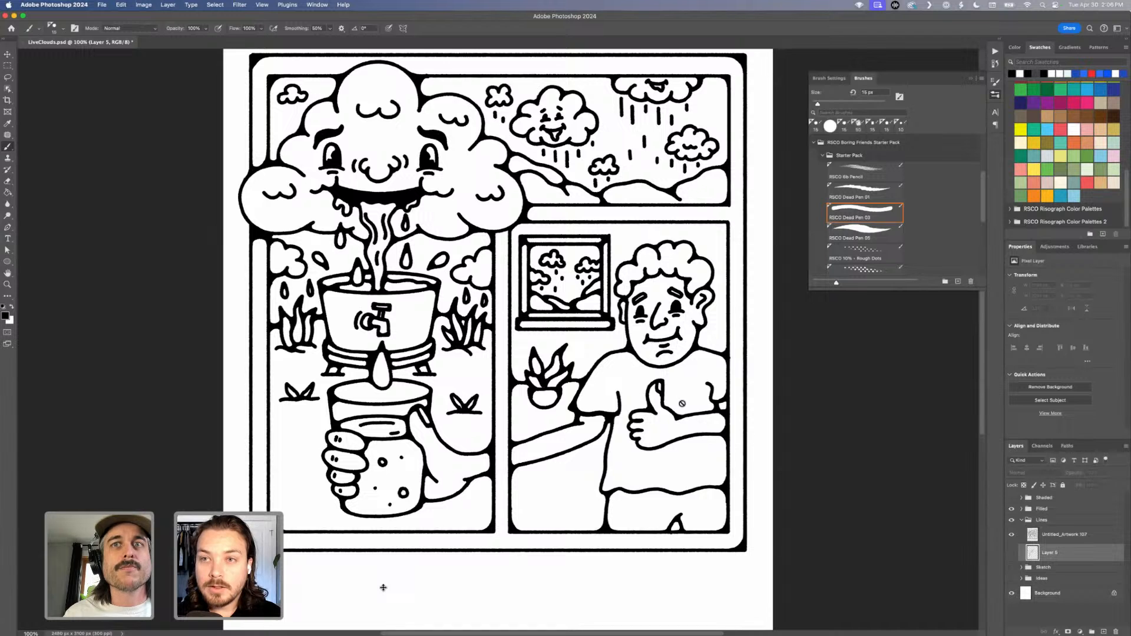
scroll(382, 588, "down", 1)
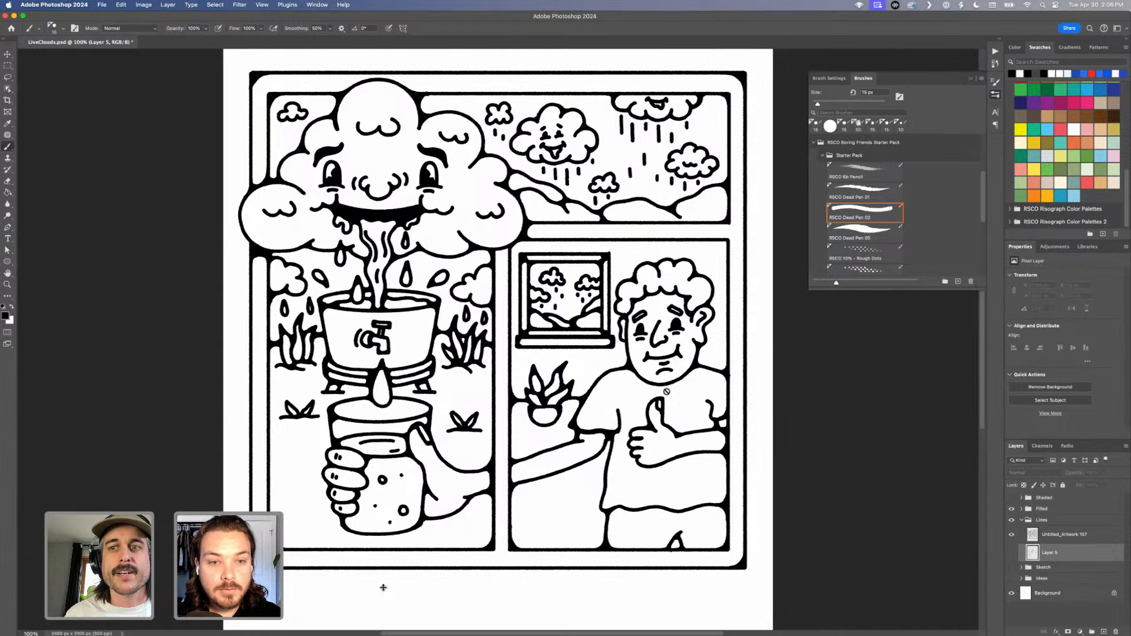
scroll(383, 587, "up", 3)
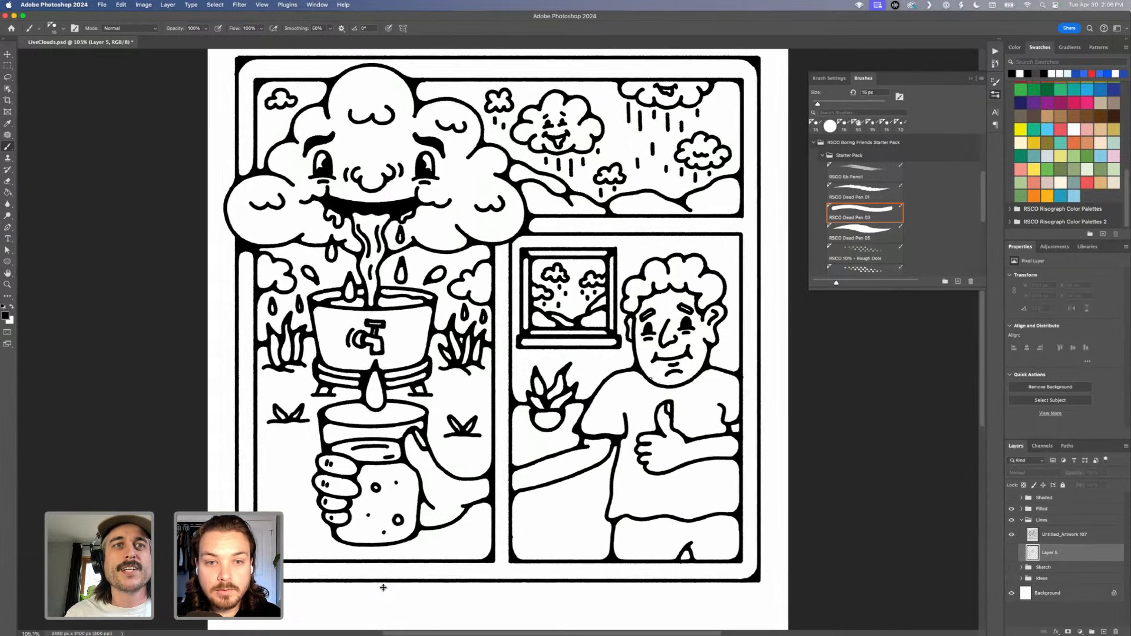
scroll(383, 587, "up", 2)
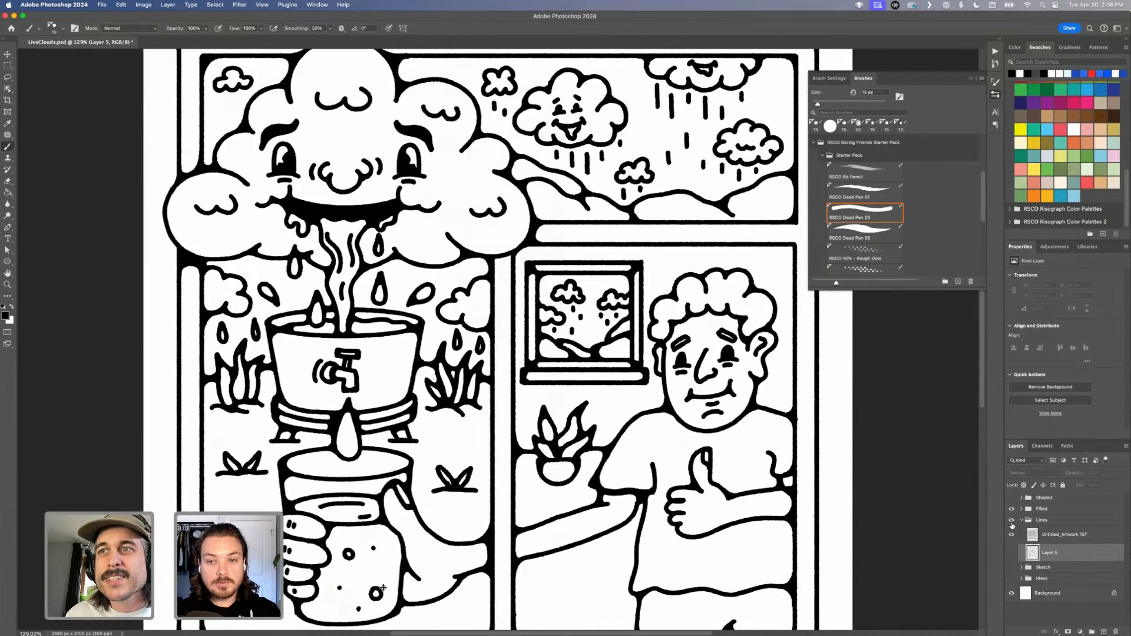
Compare the comic page with and without the Filled group, ending with the group visible at 100% view.
left_click(1012, 509)
left_click(1011, 509)
left_click(1011, 509)
left_click(1012, 509)
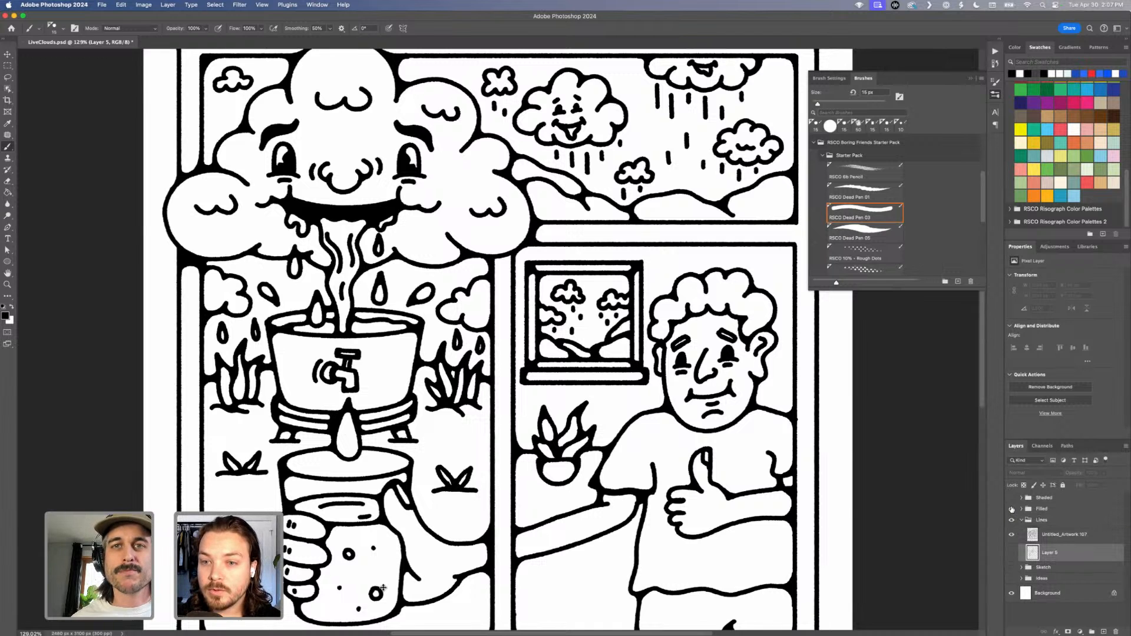
left_click(1012, 509)
left_click(1011, 509)
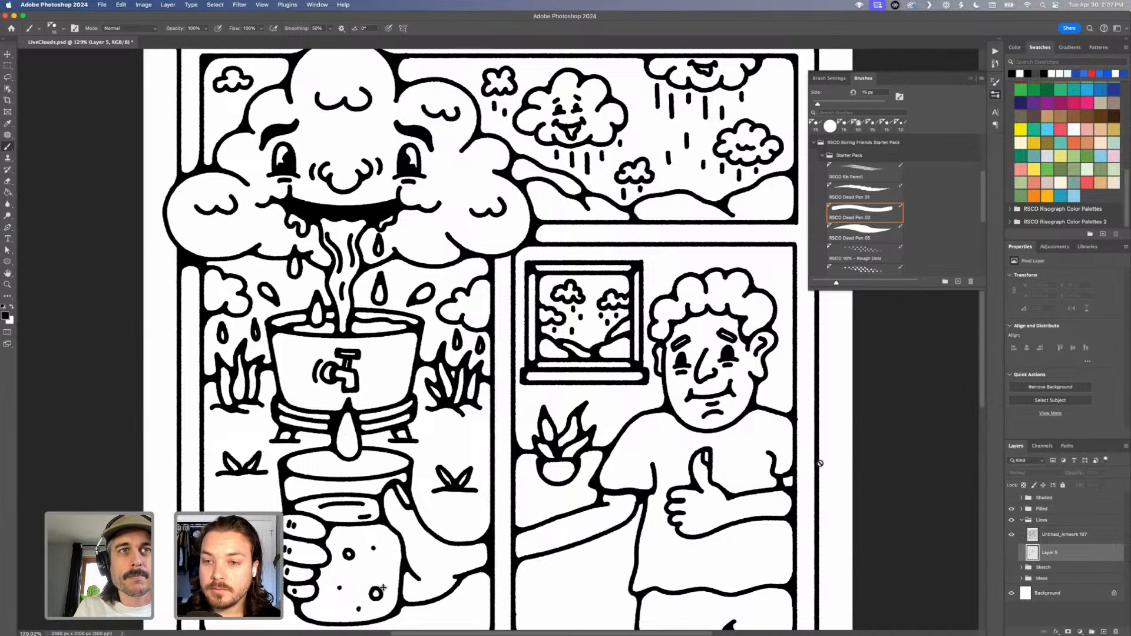
key("super+1")
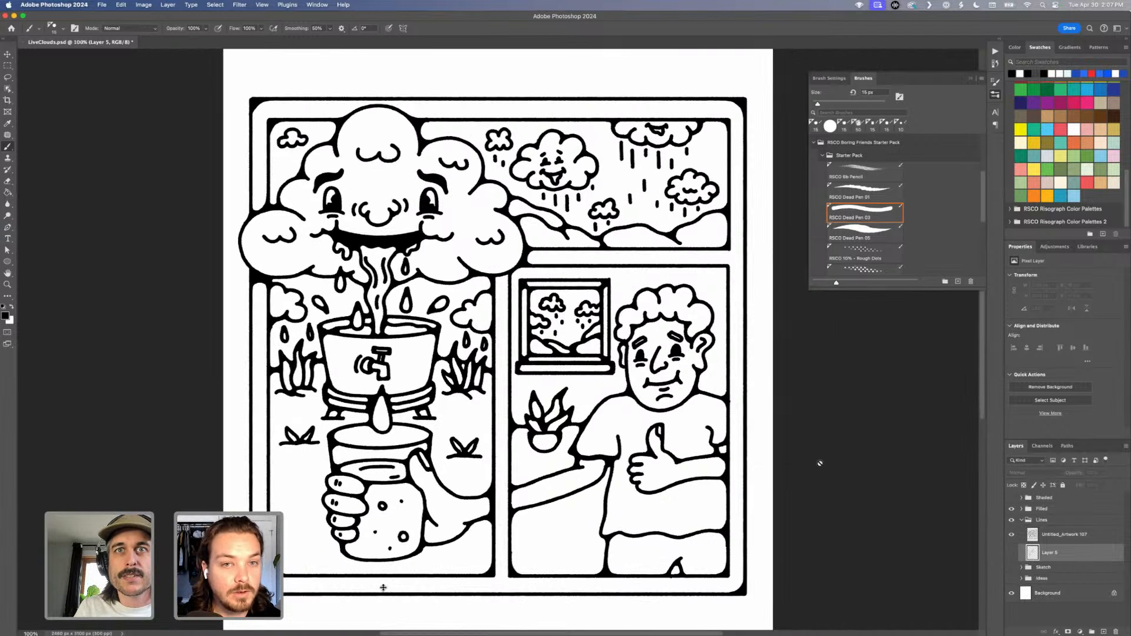
Add a new layer above Untitled_Artwork 105 in the Filled group and choose the RSCO 30% - Rough Dots brush.
left_click(1023, 511)
left_click(1021, 509)
left_click(1059, 529)
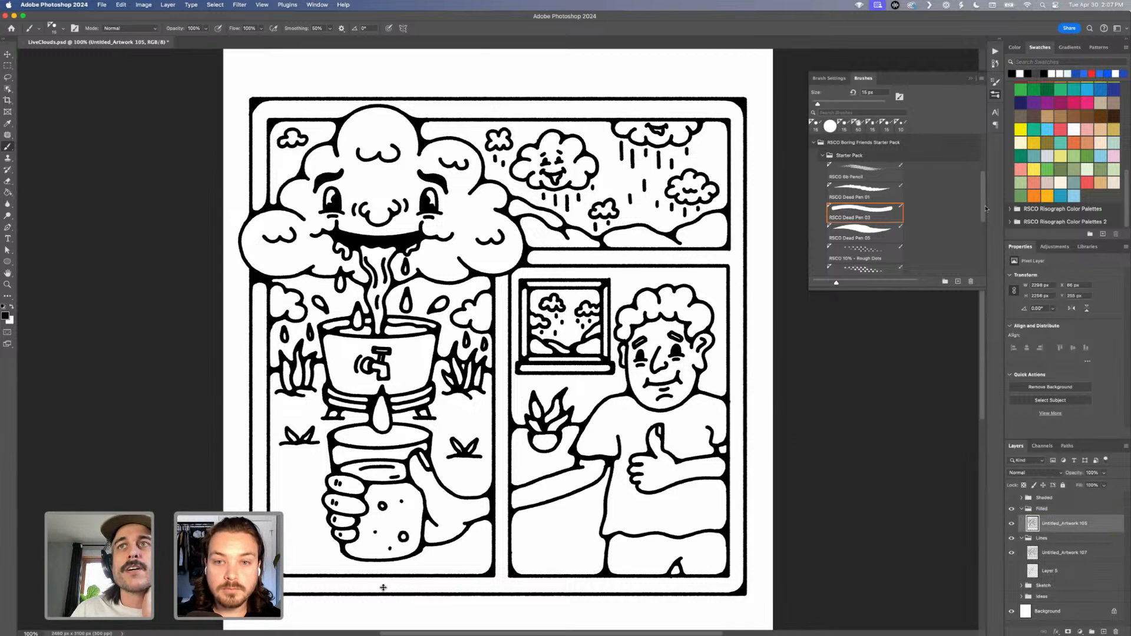
scroll(978, 208, "down", 1)
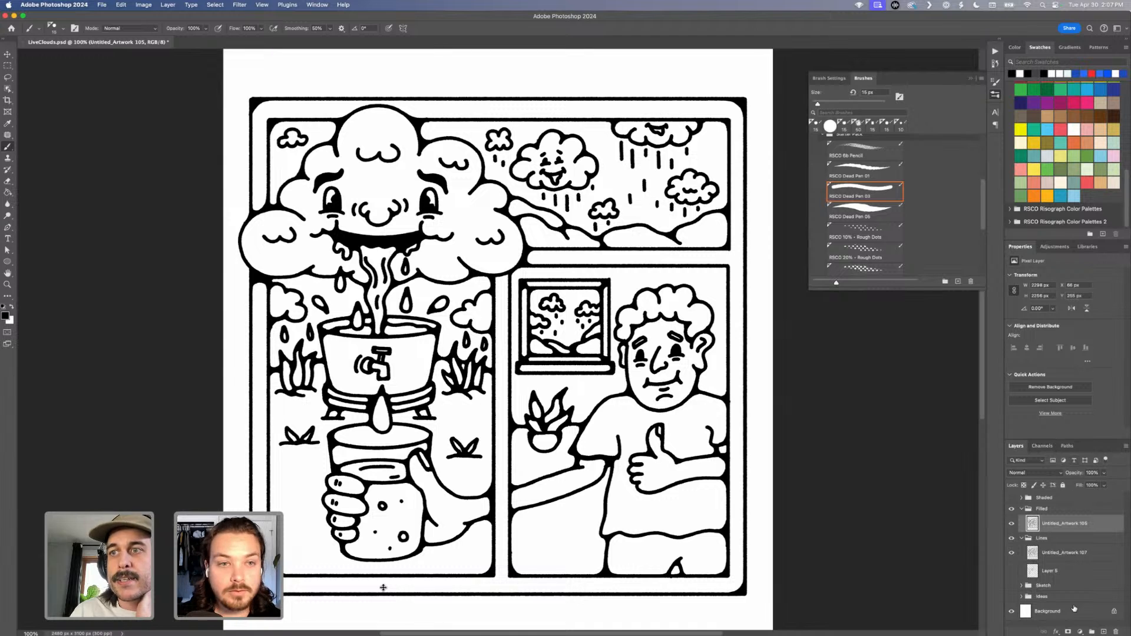
left_click(1104, 632)
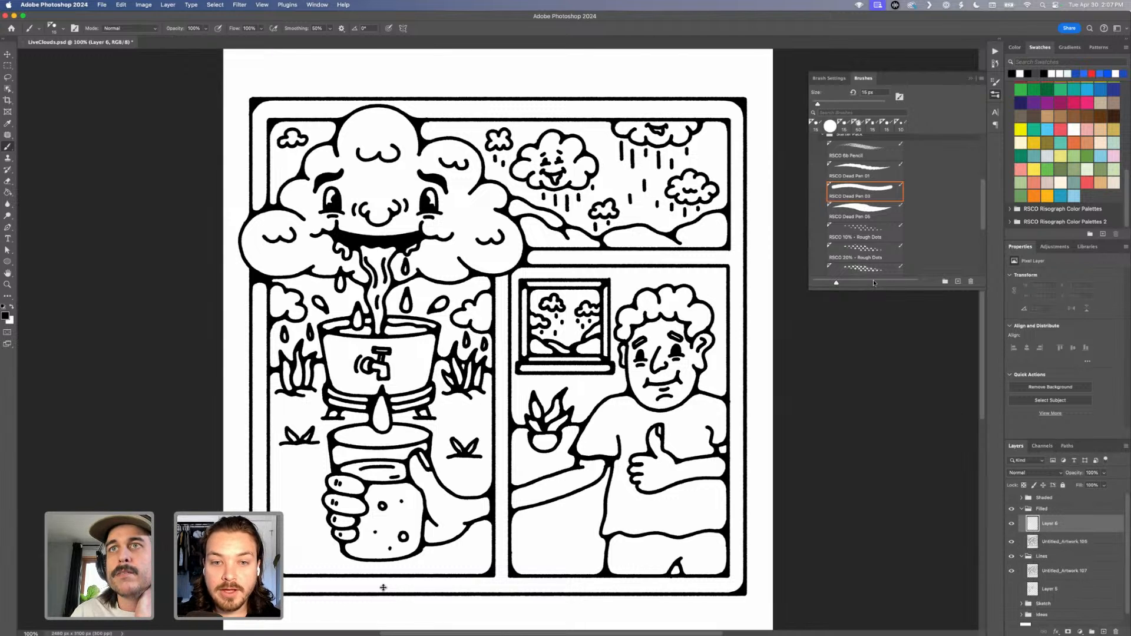
left_click(857, 270)
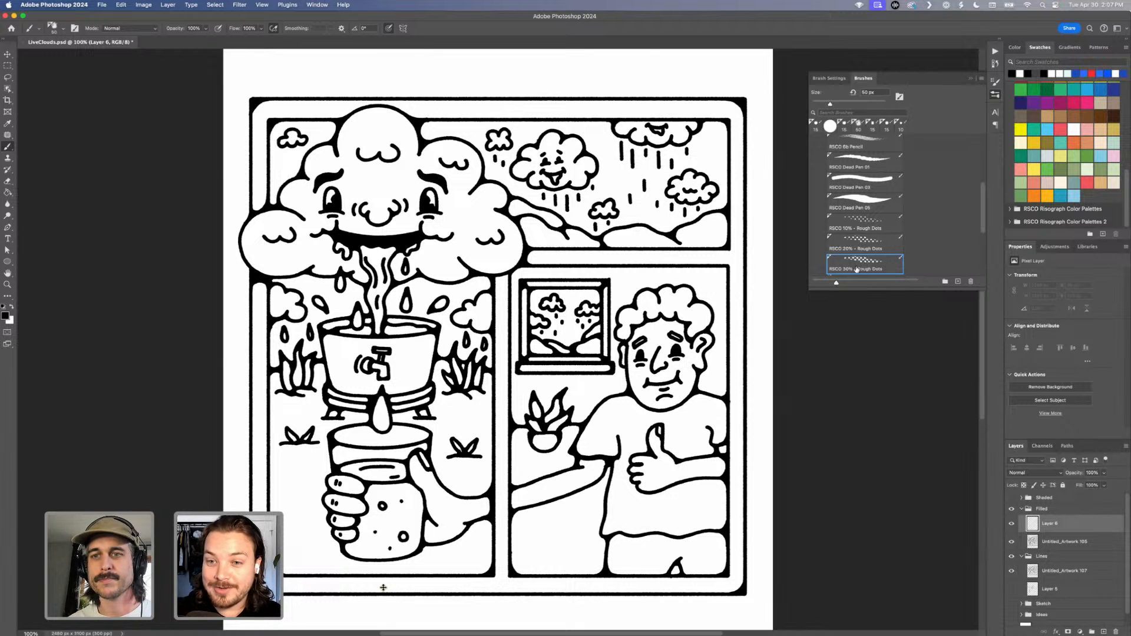
Compare the page with and without the Untitled_Artwork 105 layer, leaving it visible.
left_click(1011, 543)
left_click(1012, 543)
left_click(1012, 543)
left_click(1012, 543)
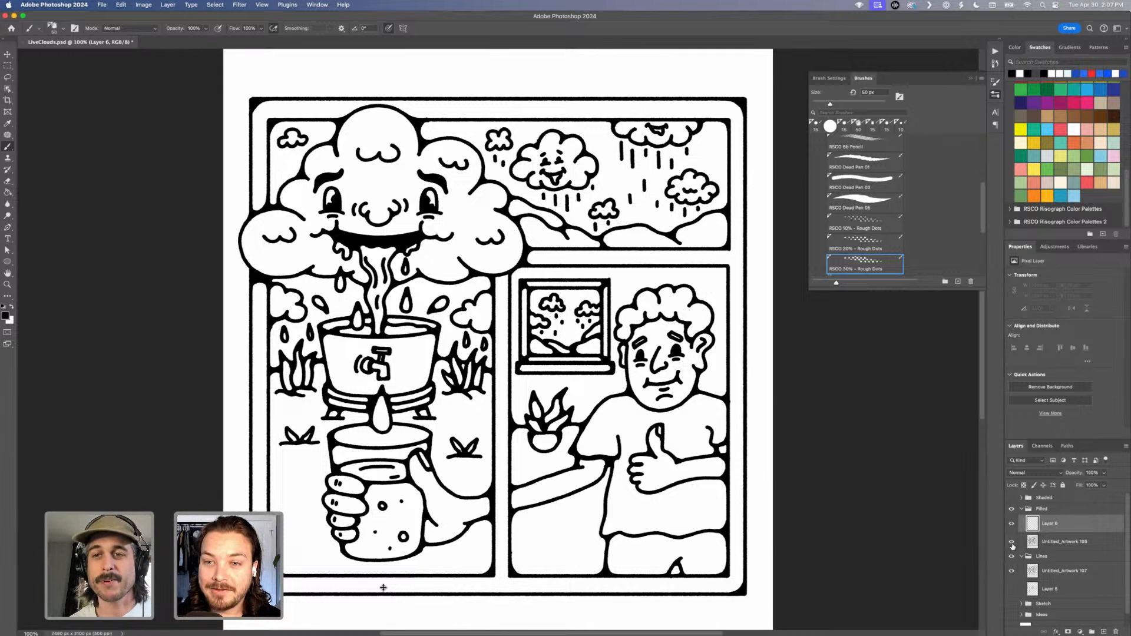
left_click(1012, 542)
left_click(1011, 542)
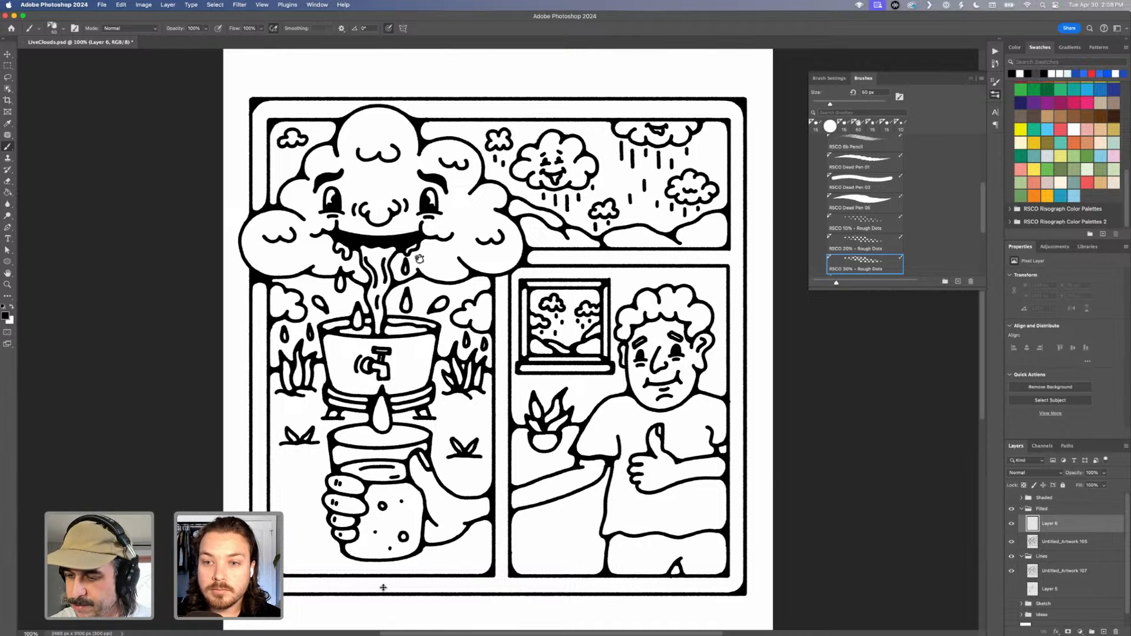
Shade the left edges of the big cloud's left lobes and the border strip just below them with rough dots.
mouse_move(253, 217)
left_mouse_down()
mouse_move(250, 257)
mouse_move(269, 274)
mouse_move(245, 244)
mouse_move(302, 180)
left_mouse_up()
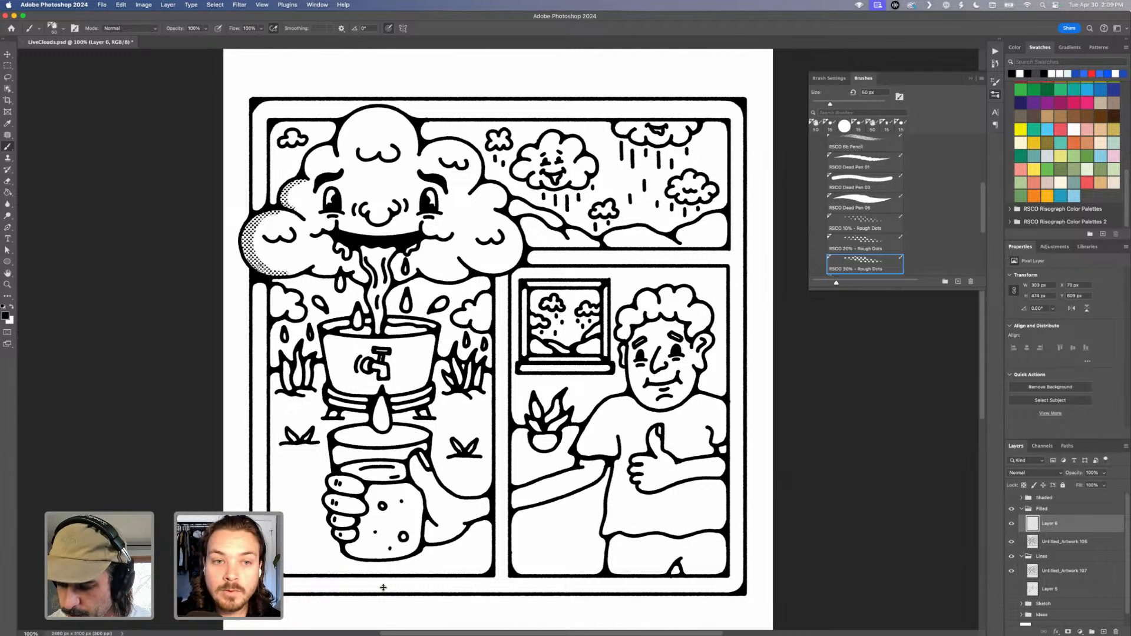
left_click_drag(309, 173, 333, 149)
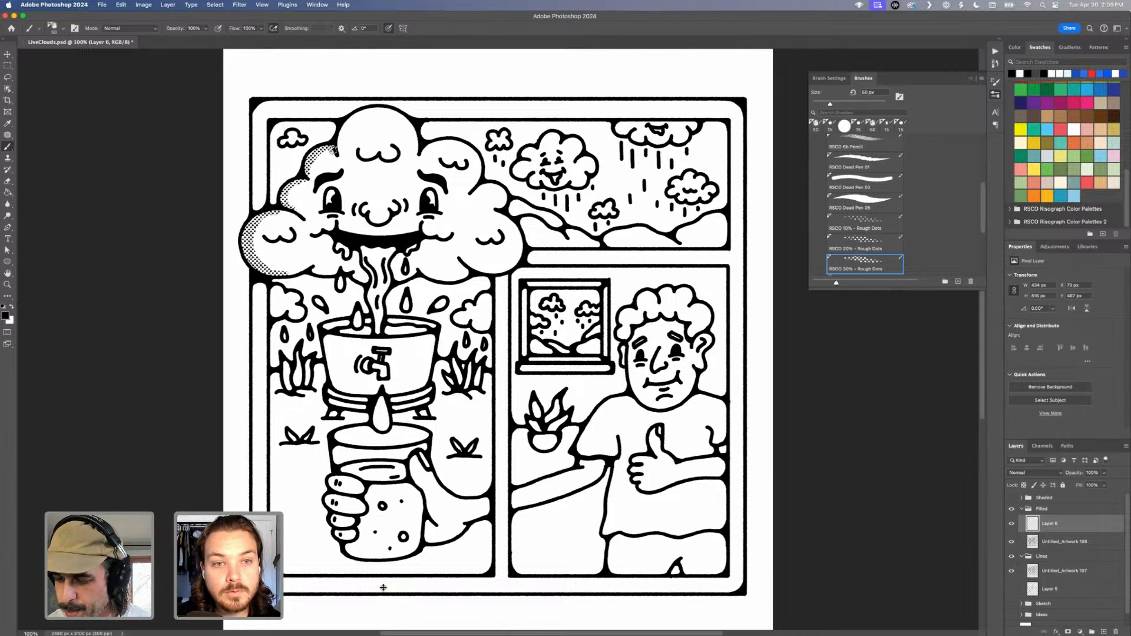
left_click_drag(259, 286, 264, 295)
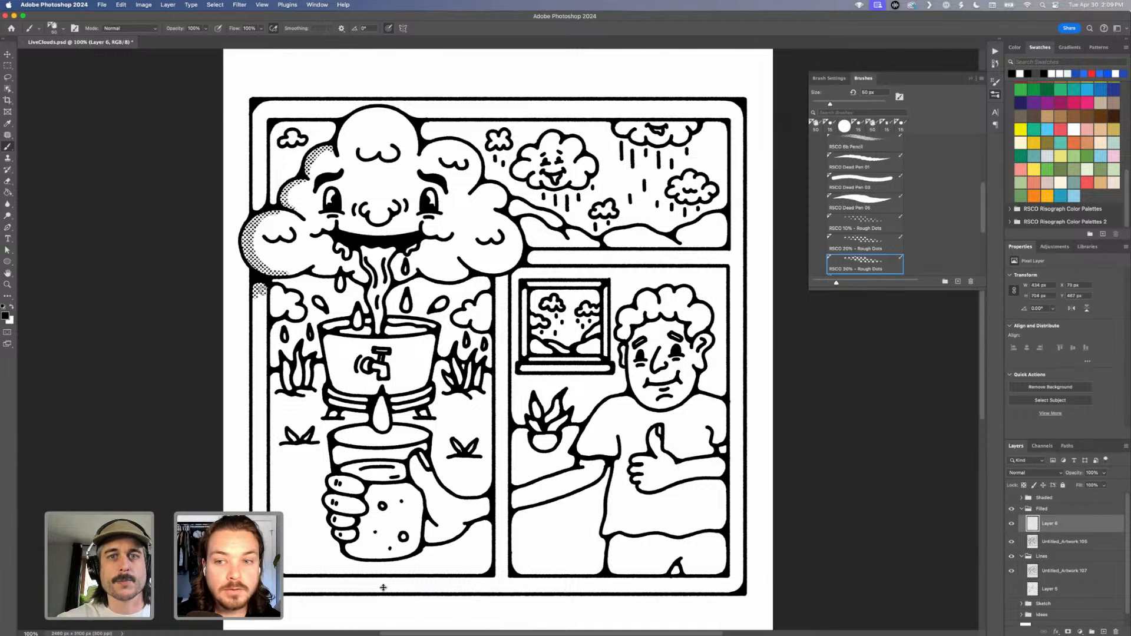
Add rough-dot shading along the left edge of the big cloud's top lobe and in the small cloud beneath its left side.
key("super+equal")
key("super+equal")
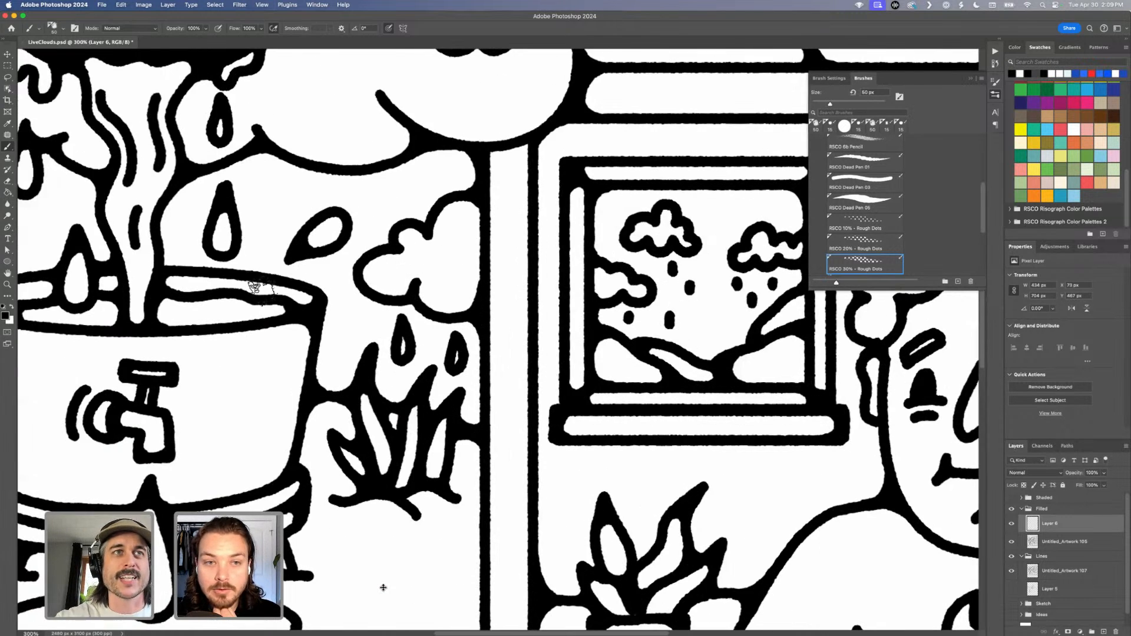
scroll(262, 290, "up", 10)
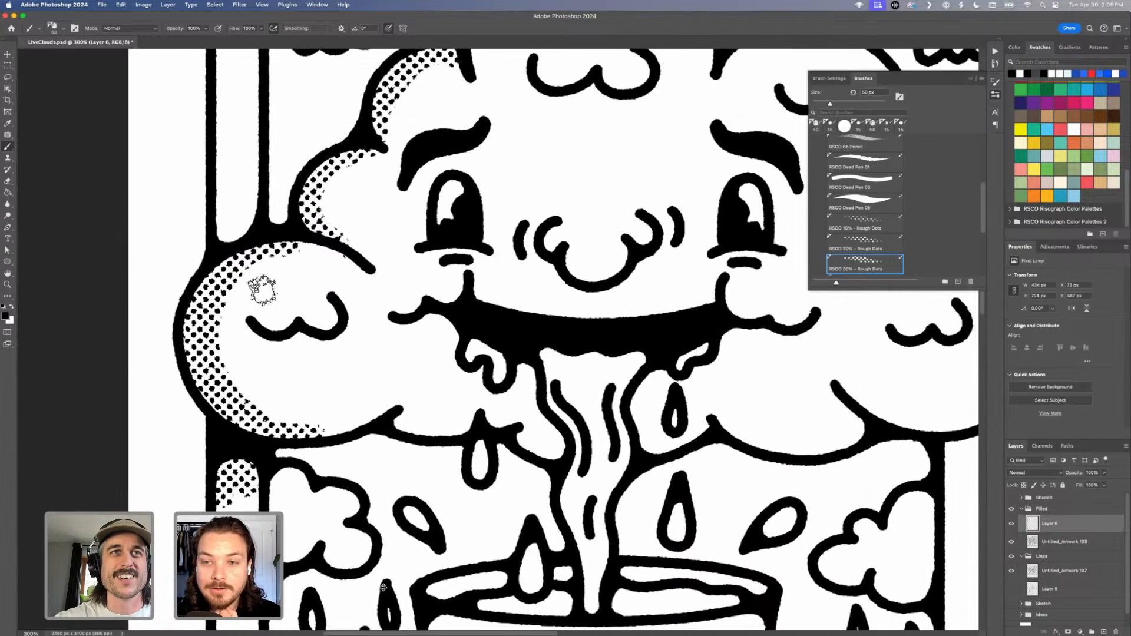
key("super+minus")
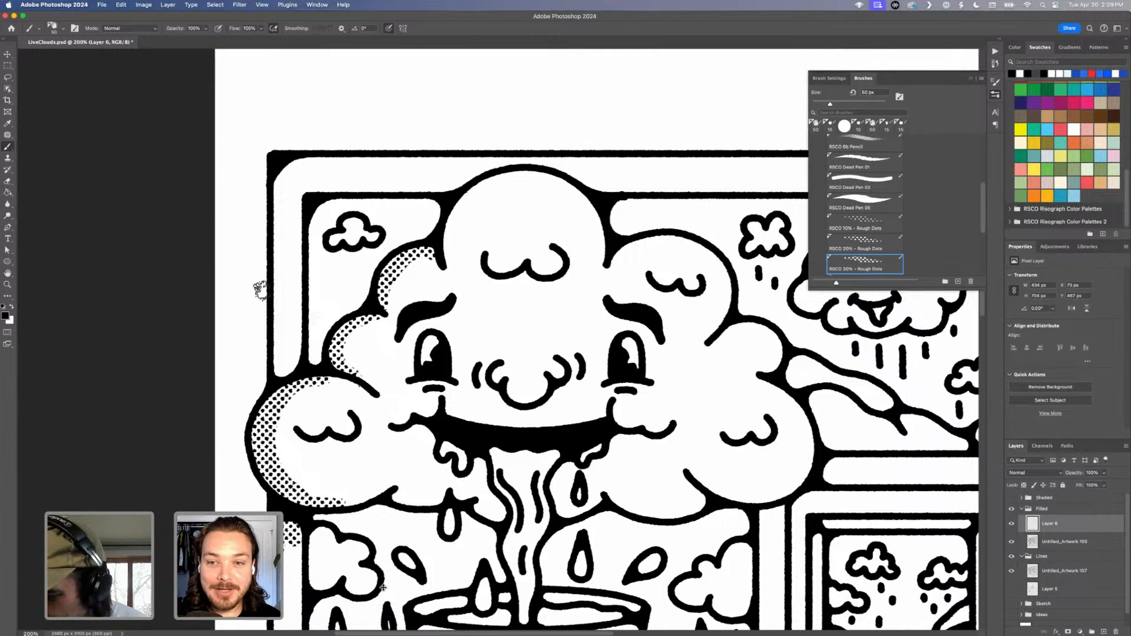
mouse_move(445, 264)
left_mouse_down()
mouse_move(447, 234)
mouse_move(480, 185)
mouse_move(511, 170)
left_mouse_up()
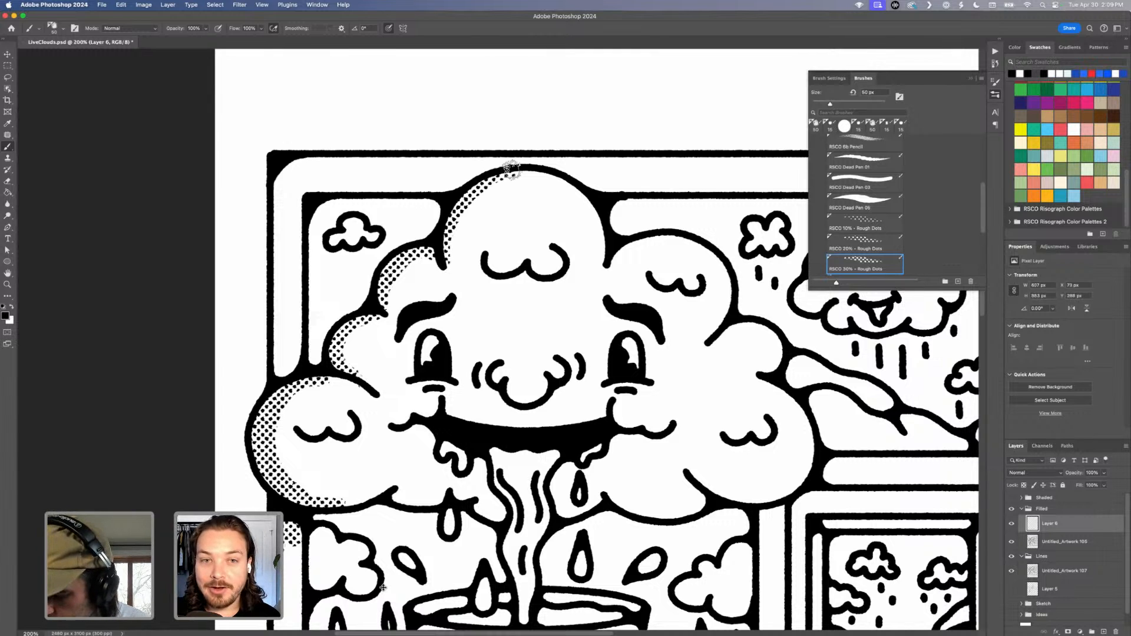
left_click_drag(315, 572, 383, 587)
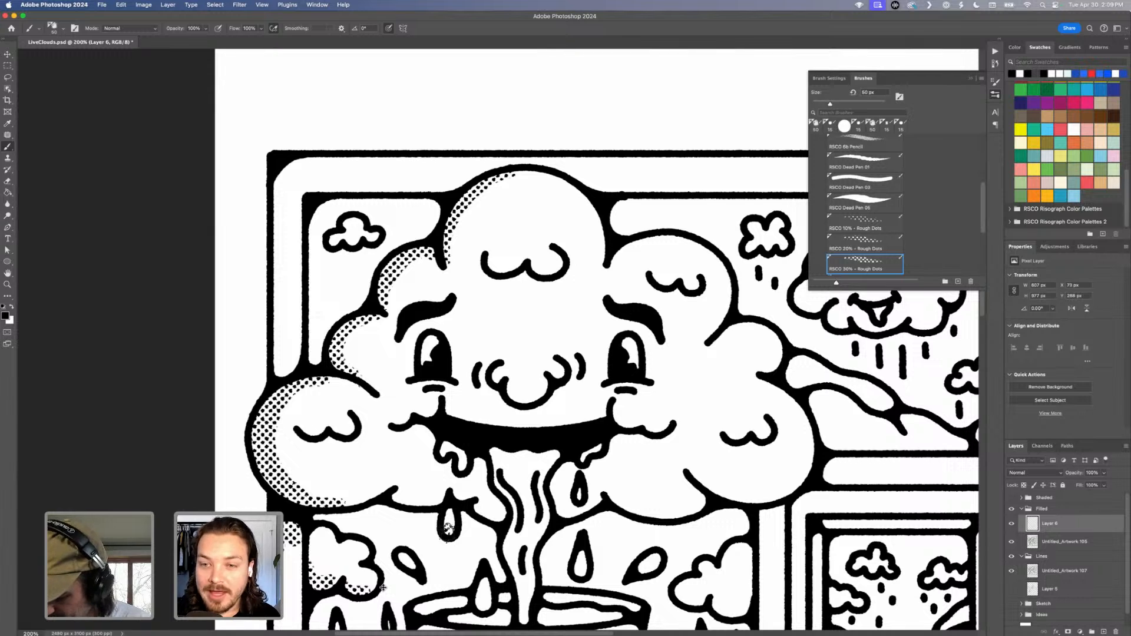
Dot-shade the droplet at the tub's rim, the big cloud's right-hand undersides, its upper right lobe and its forehead curls.
left_click(483, 604)
mouse_move(610, 496)
left_mouse_down()
mouse_move(648, 512)
mouse_move(788, 490)
left_mouse_up()
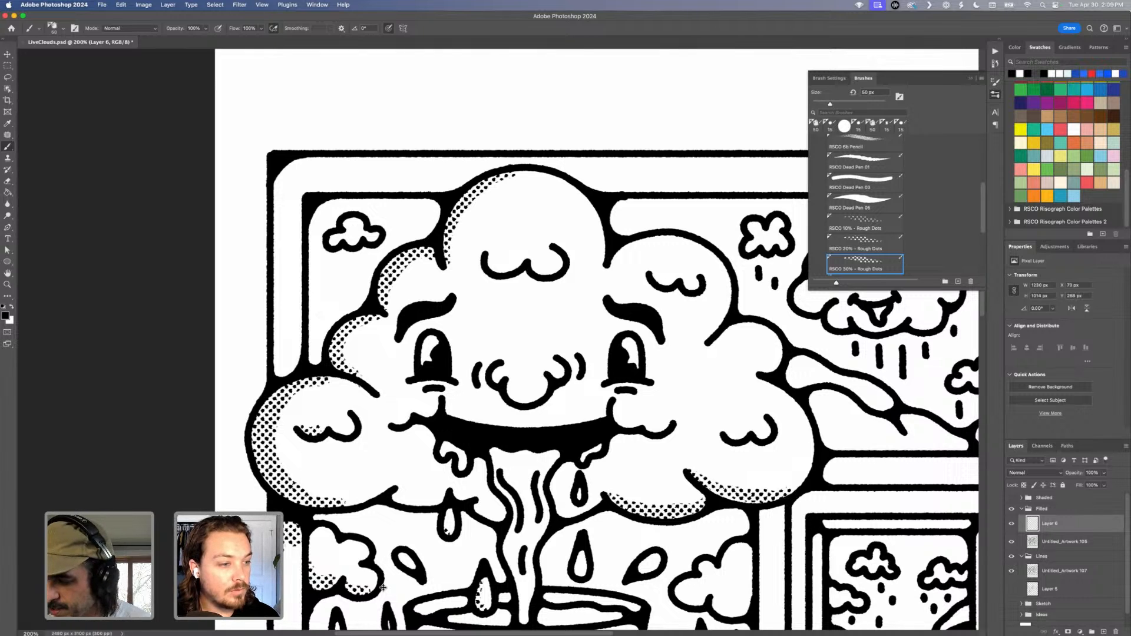
left_click_drag(619, 254, 634, 244)
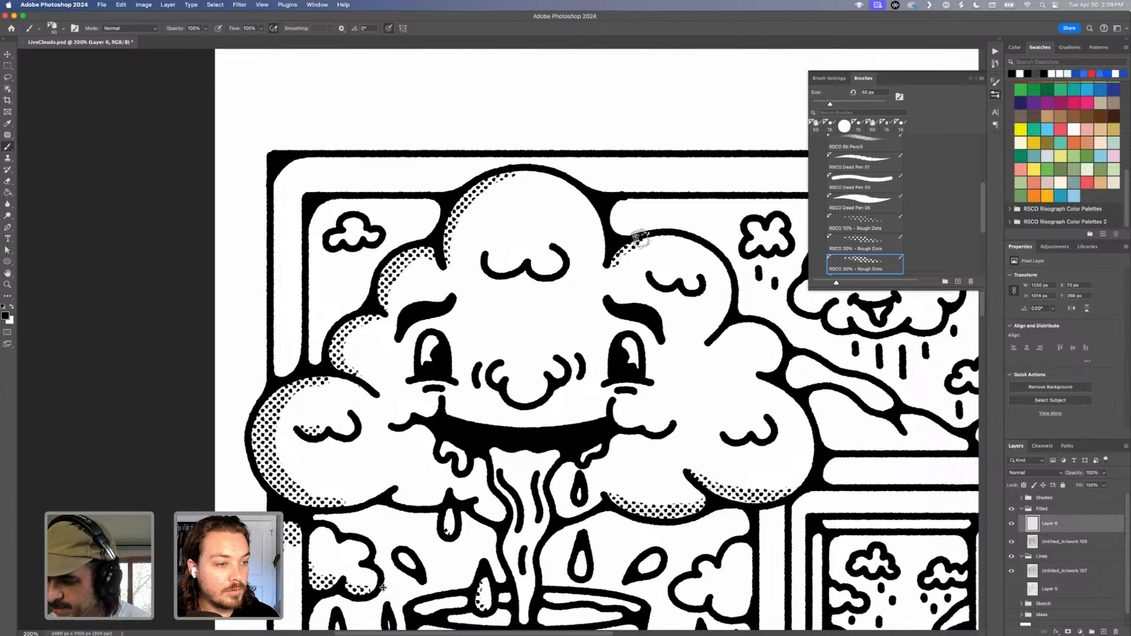
left_click_drag(489, 266, 553, 273)
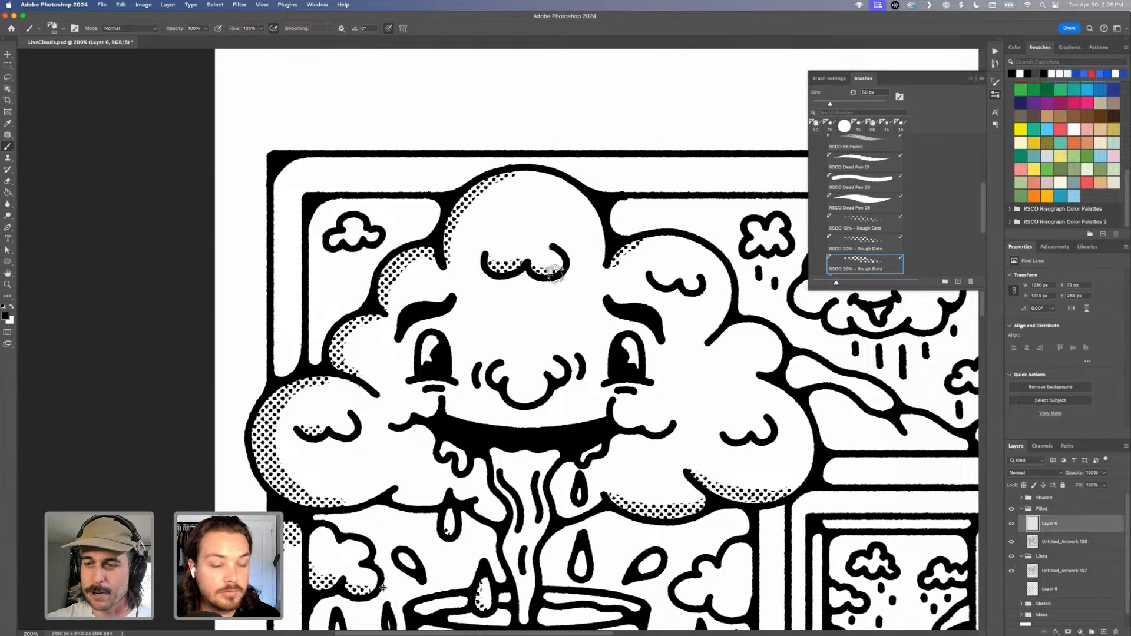
Shade the tub's lower band, the inside of its rim and its left side with rough dots.
scroll(554, 273, "down", 10)
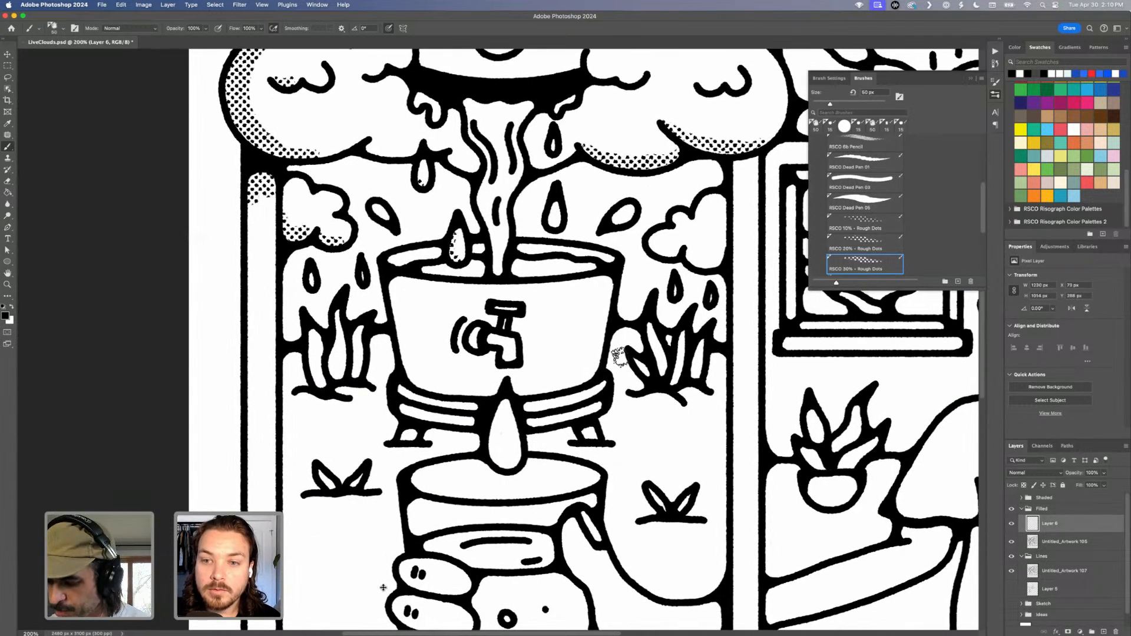
mouse_move(405, 408)
left_mouse_down()
mouse_move(474, 421)
mouse_move(601, 404)
left_mouse_up()
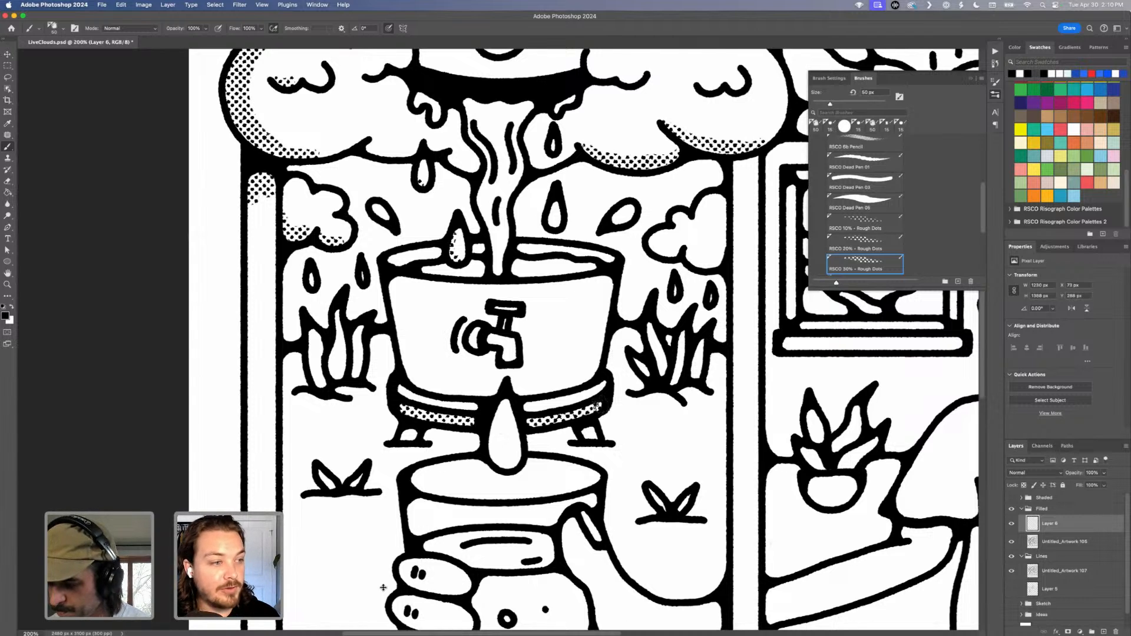
left_click_drag(390, 259, 437, 252)
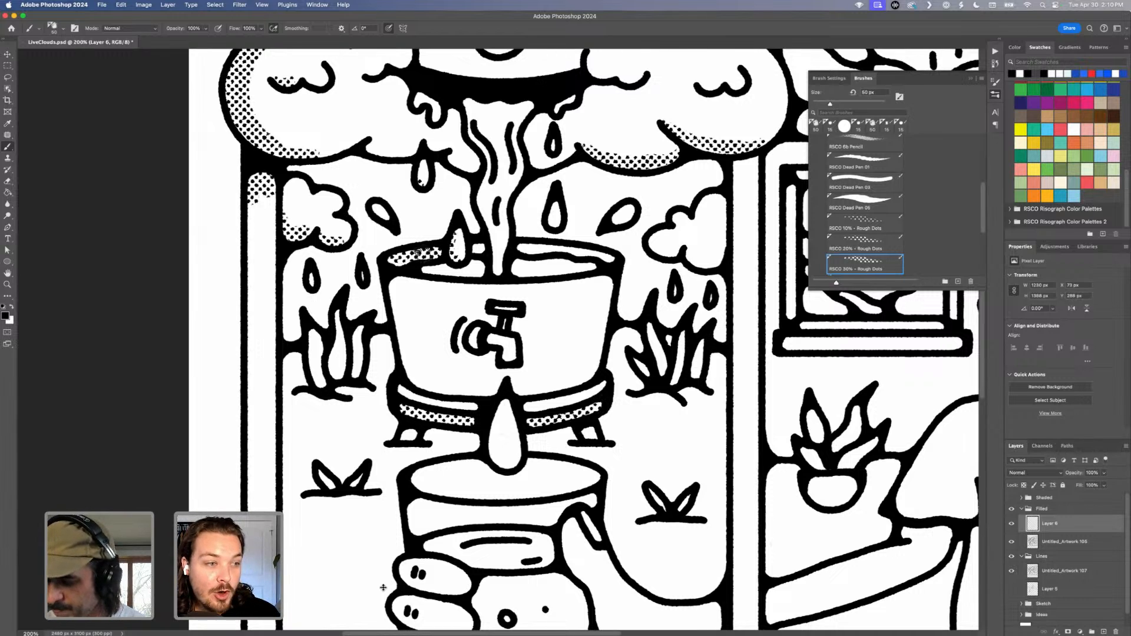
left_click_drag(483, 246, 613, 260)
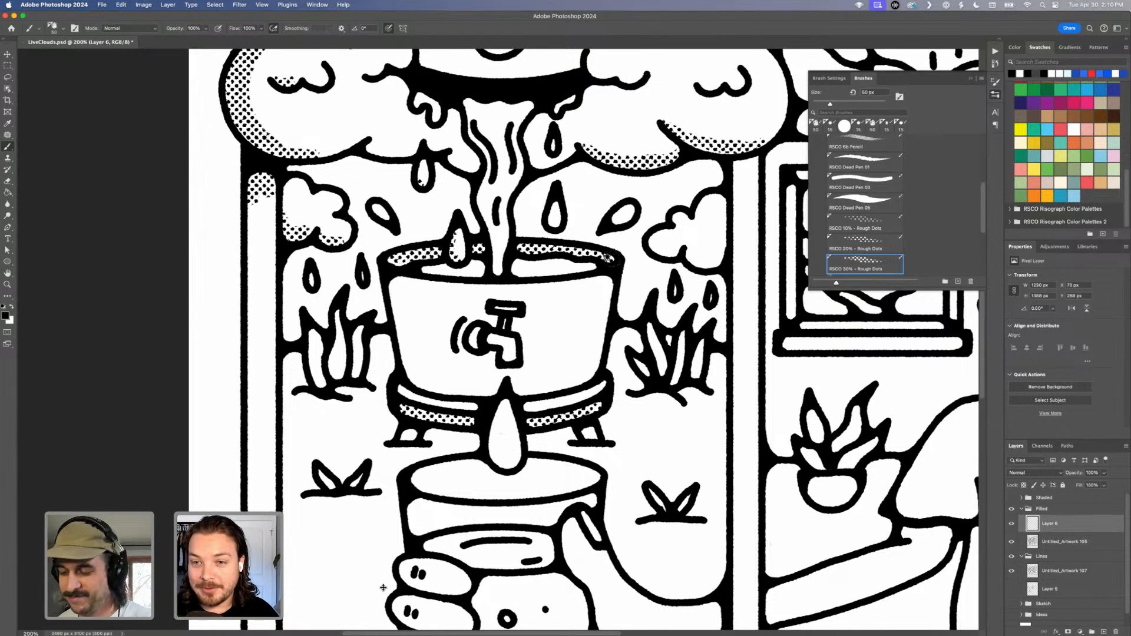
mouse_move(398, 280)
left_mouse_down()
mouse_move(414, 377)
mouse_move(451, 392)
mouse_move(424, 354)
mouse_move(421, 290)
left_mouse_up()
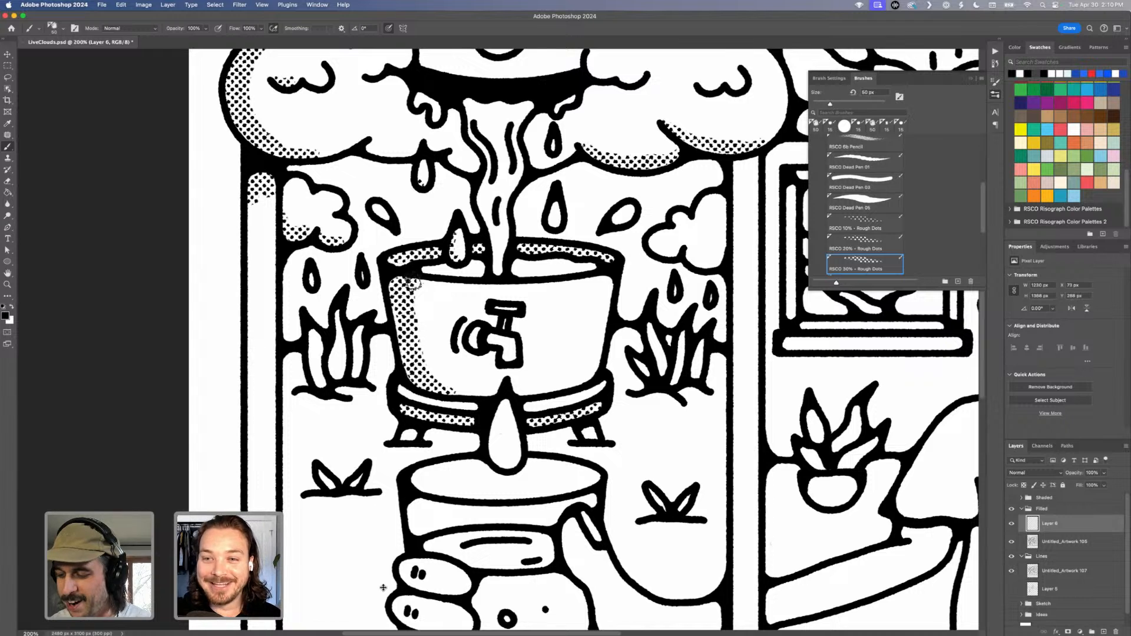
Add rough dots to the grass blades left of the tub and along the underside of the small cloud on its right.
mouse_move(313, 333)
left_mouse_down()
mouse_move(320, 383)
mouse_move(335, 375)
left_mouse_up()
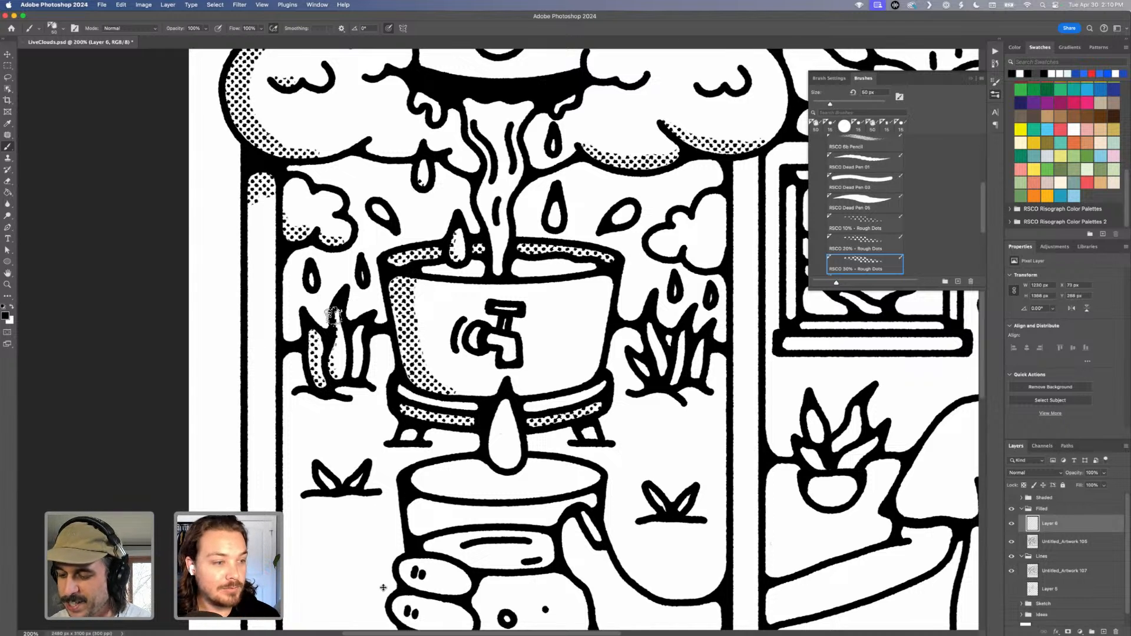
left_click_drag(355, 333, 360, 376)
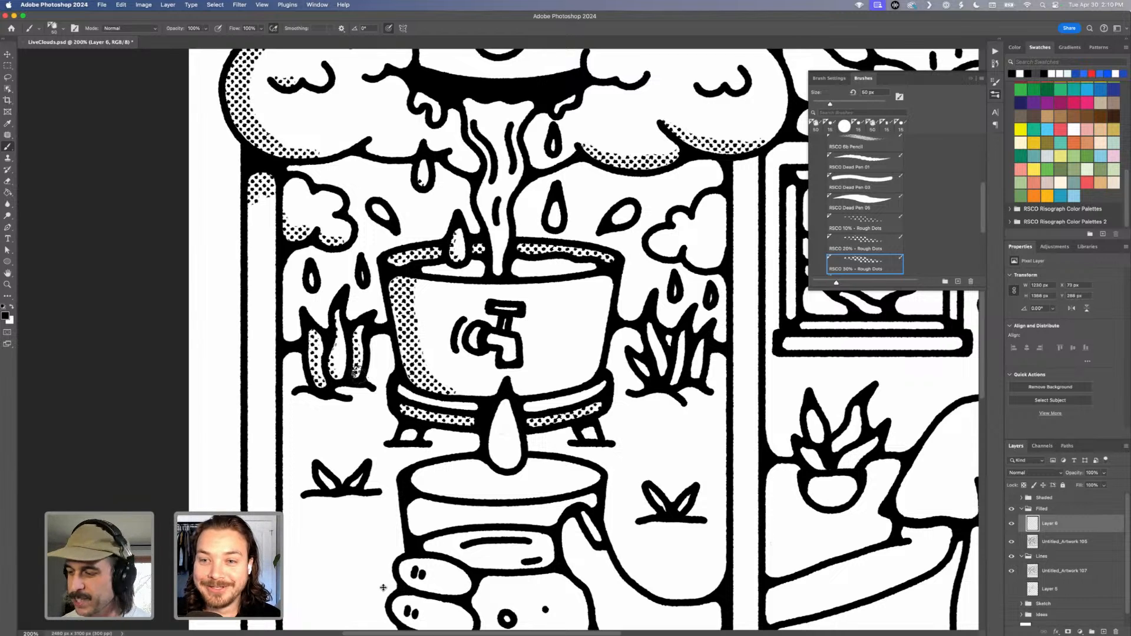
left_click_drag(653, 236, 673, 252)
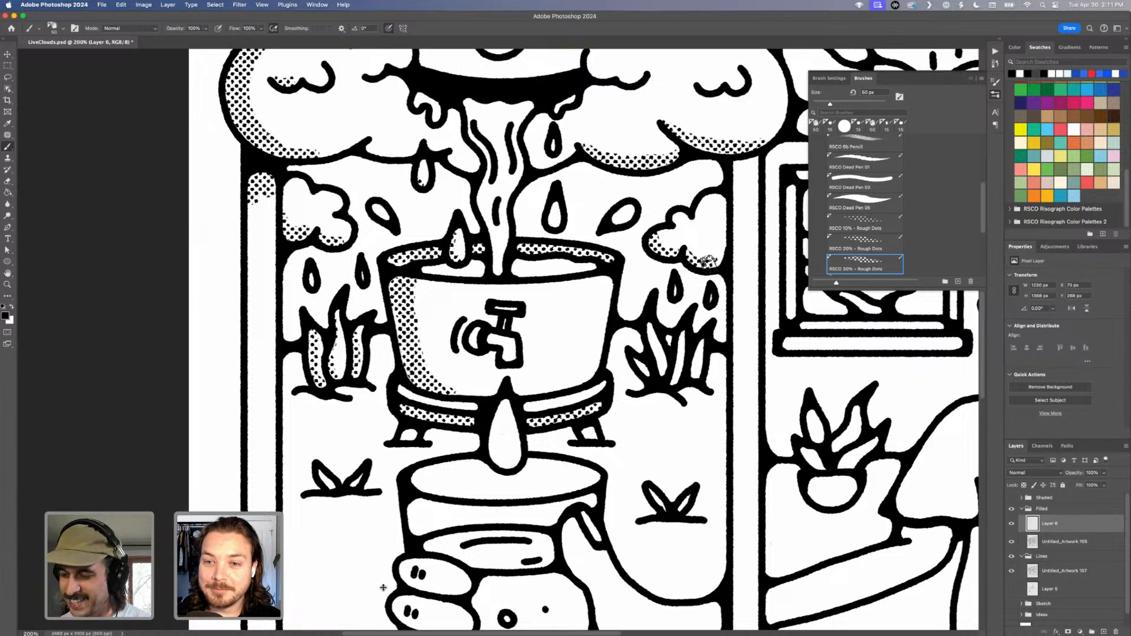
Dot-shade the left side of the large drop below the tap and the cloud's underside beside the water stream.
mouse_move(497, 407)
left_mouse_down()
mouse_move(497, 442)
mouse_move(513, 465)
left_mouse_up()
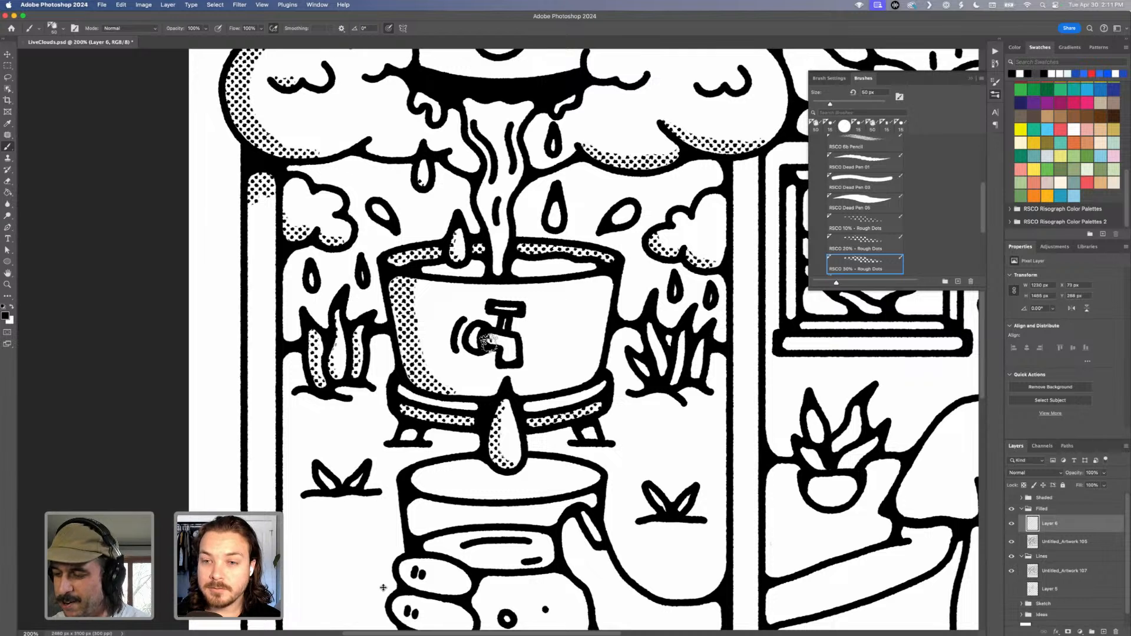
left_click_drag(472, 170, 453, 115)
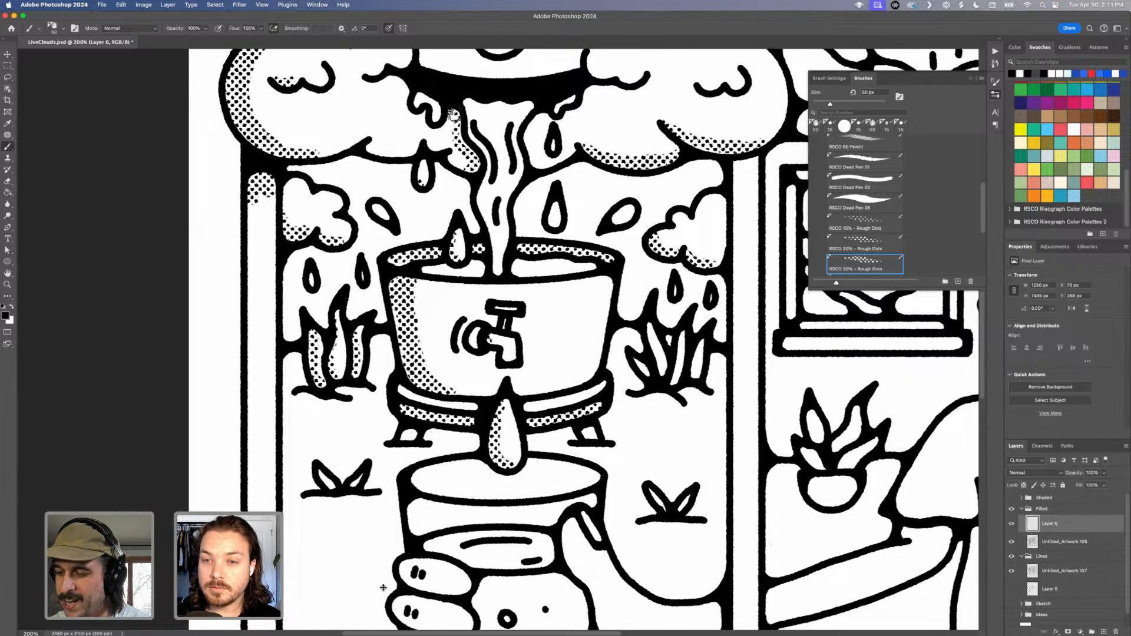
scroll(612, 345, "down", 2)
scroll(613, 345, "down", 5)
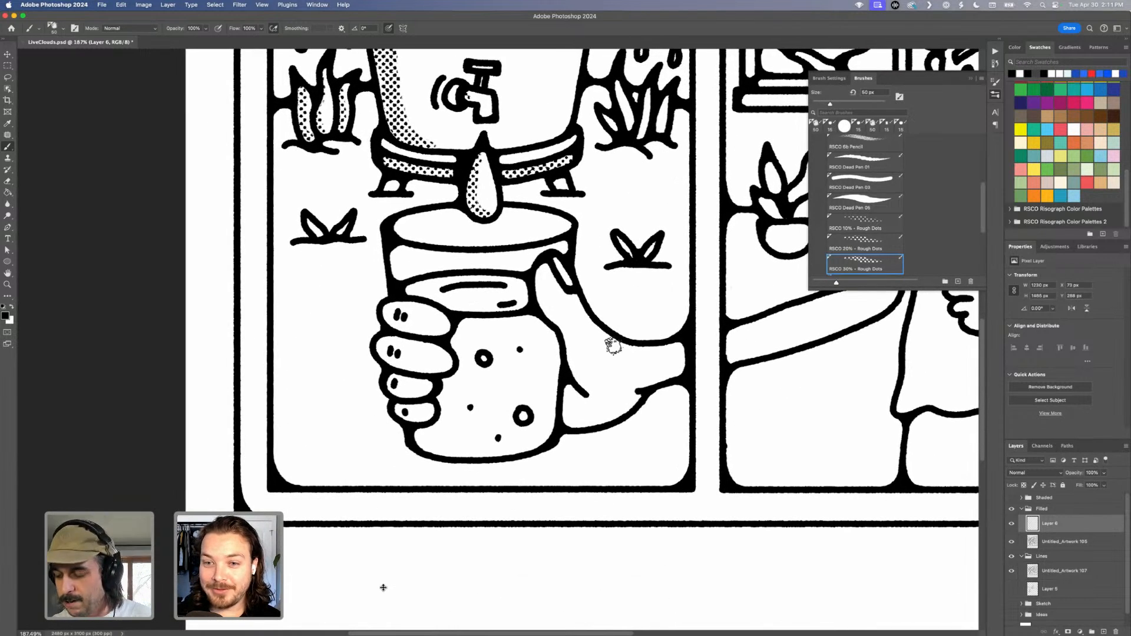
Dot-shade the jar's upper right side, the thumb, the top finger, the inside of the jar's rim and its upper left side.
left_click_drag(533, 318, 564, 380)
left_click_drag(537, 269, 542, 308)
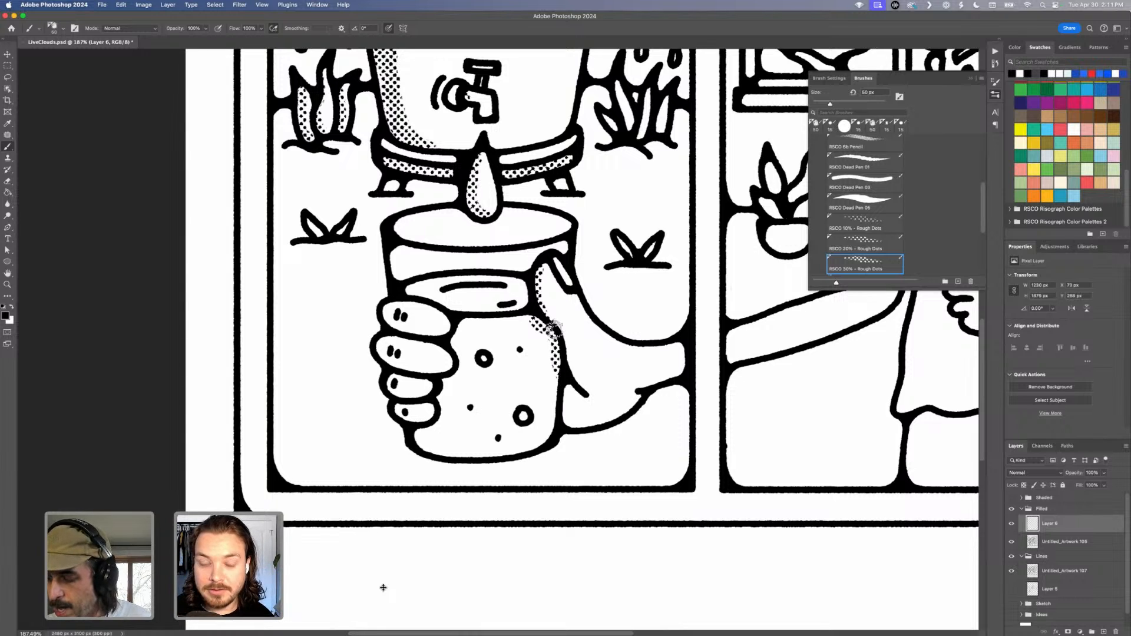
left_click_drag(385, 309, 401, 327)
mouse_move(396, 273)
left_mouse_down()
mouse_move(397, 254)
mouse_move(404, 260)
left_mouse_up()
left_click_drag(402, 221, 413, 293)
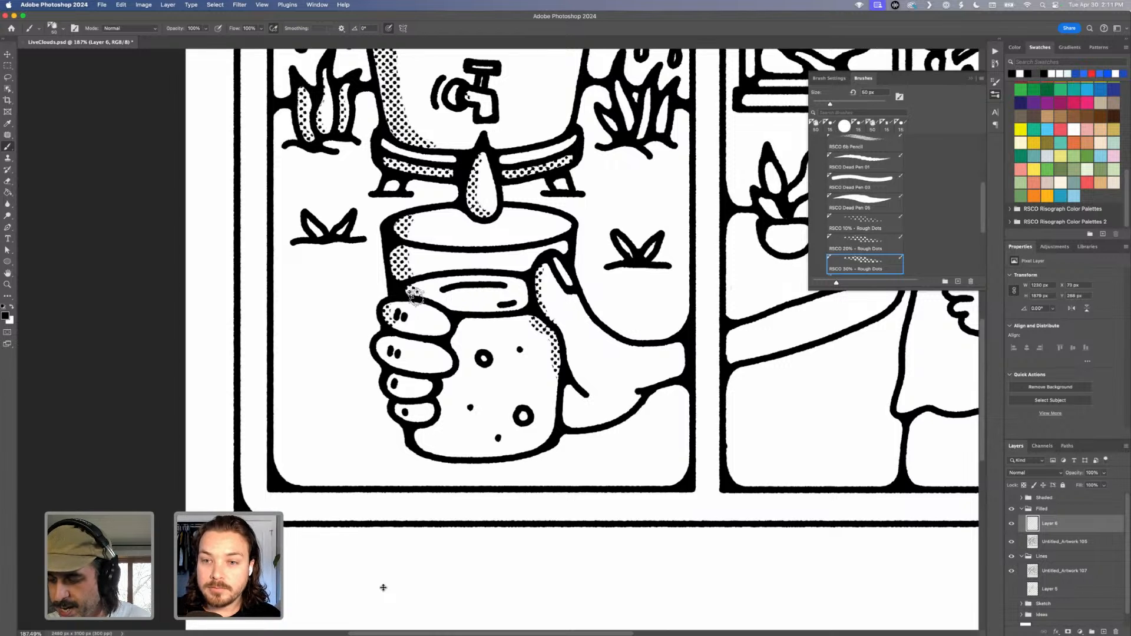
Add rough dots to the lower fingers, the jar's lower left corner and the underside of the palm and wrist.
mouse_move(383, 341)
left_mouse_down()
mouse_move(403, 429)
mouse_move(429, 430)
mouse_move(420, 449)
mouse_move(427, 438)
left_mouse_up()
mouse_move(574, 427)
left_mouse_down()
mouse_move(565, 417)
mouse_move(633, 406)
left_mouse_up()
left_click_drag(565, 387, 574, 397)
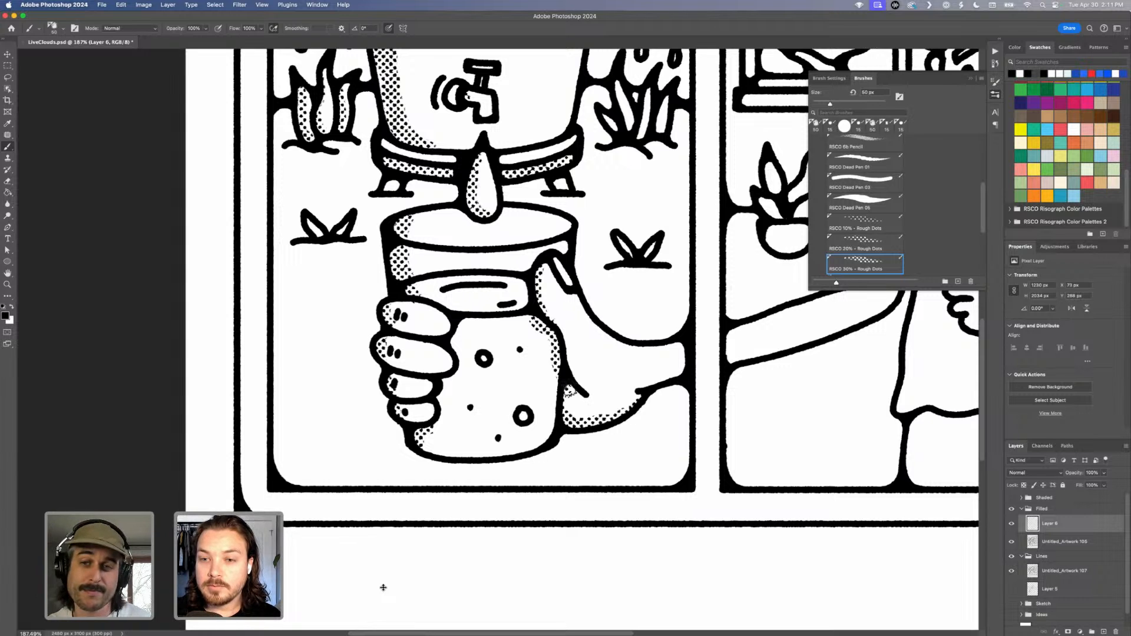
Dot-shade a grass blade right of the tub and the left-hand lobes of the small smiling cloud in the sky.
left_click_drag(618, 85, 629, 132)
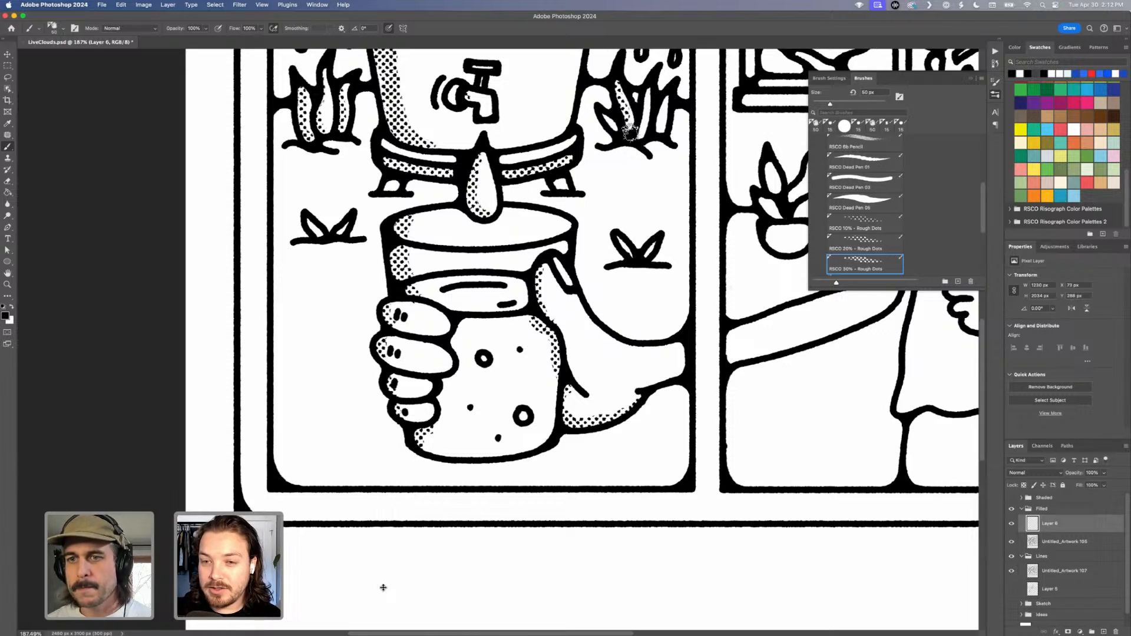
scroll(629, 133, "up", 10)
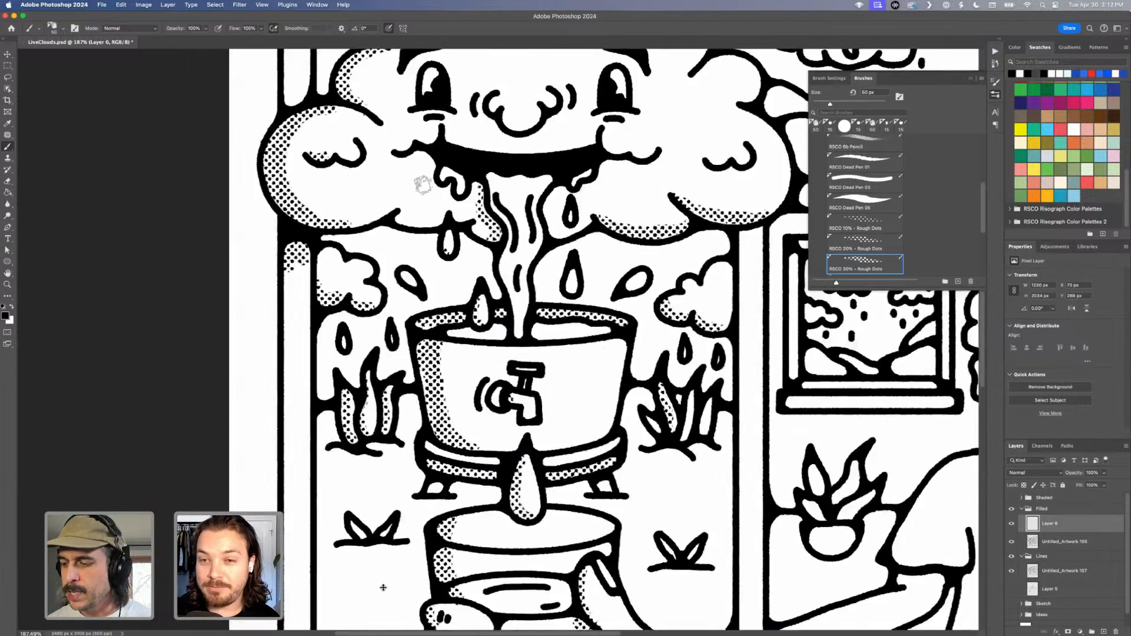
scroll(423, 185, "right", 5)
scroll(423, 184, "up", 8)
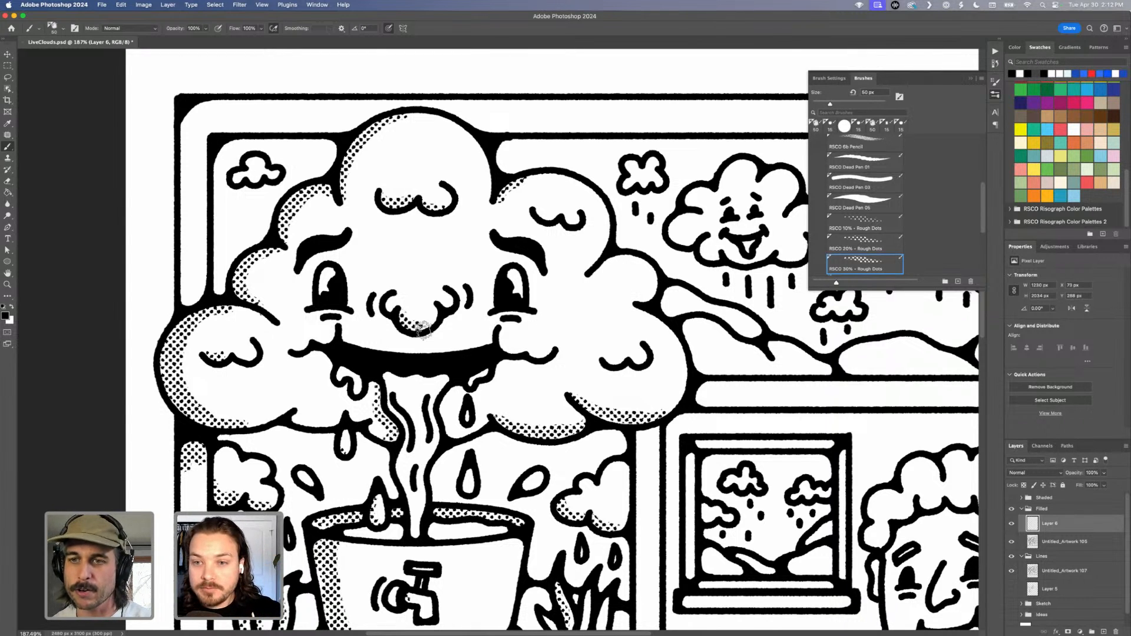
left_click_drag(673, 222, 713, 260)
left_click_drag(686, 196, 747, 160)
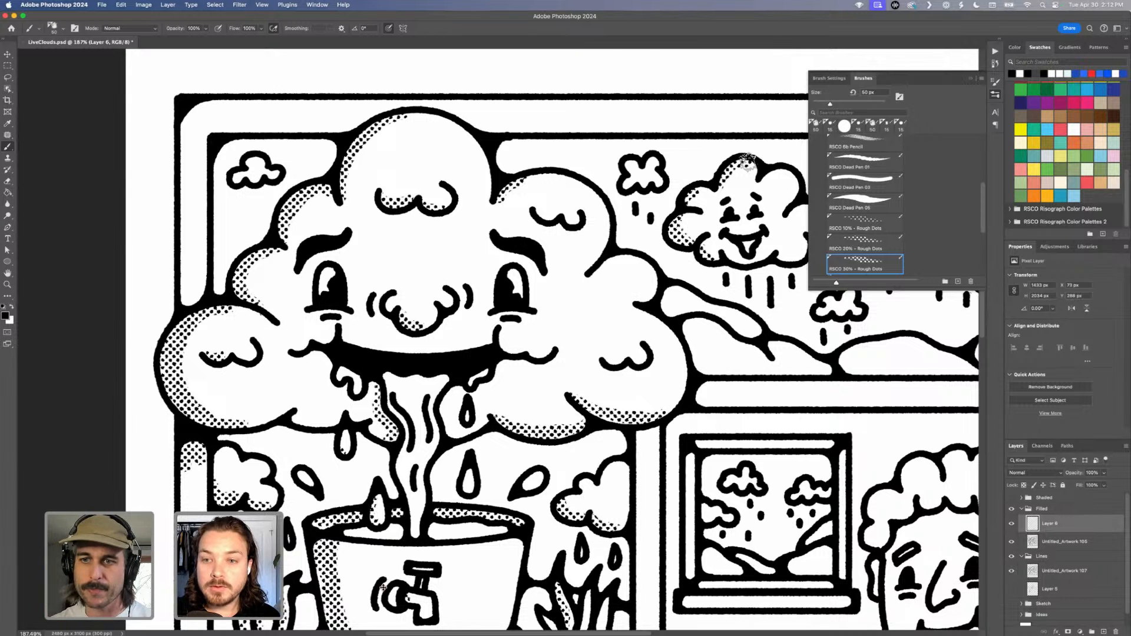
Try the RSCO 10% Rough Dots brush on the blank ground above the right-hand sprout, undo the patch and return to RSCO 30% Rough Dots.
scroll(524, 396, "down", 10)
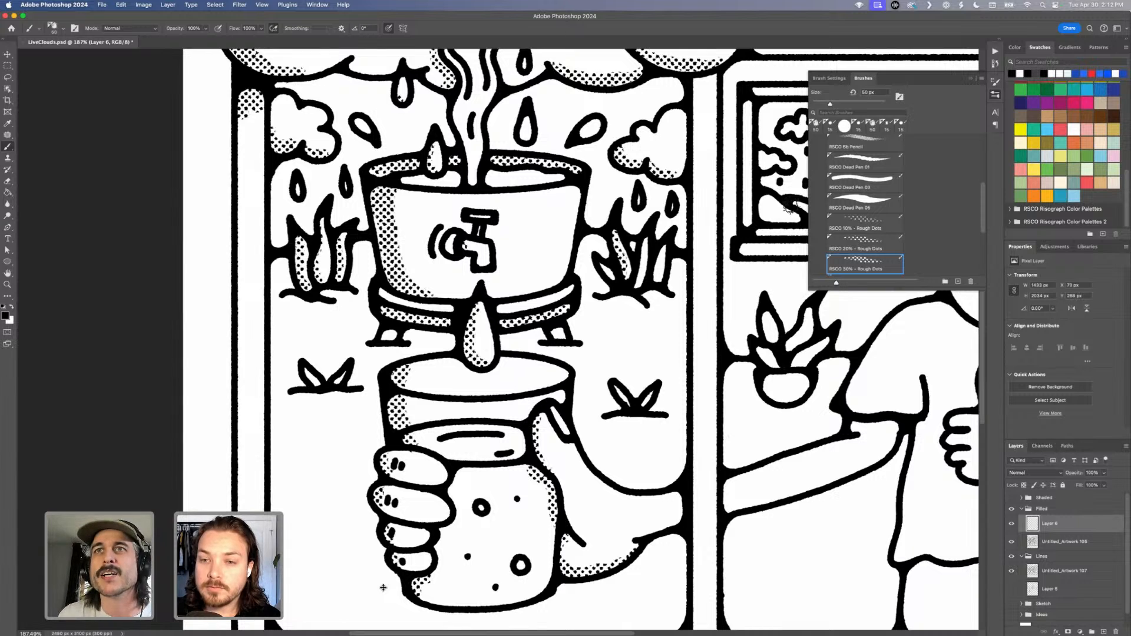
left_click(852, 222)
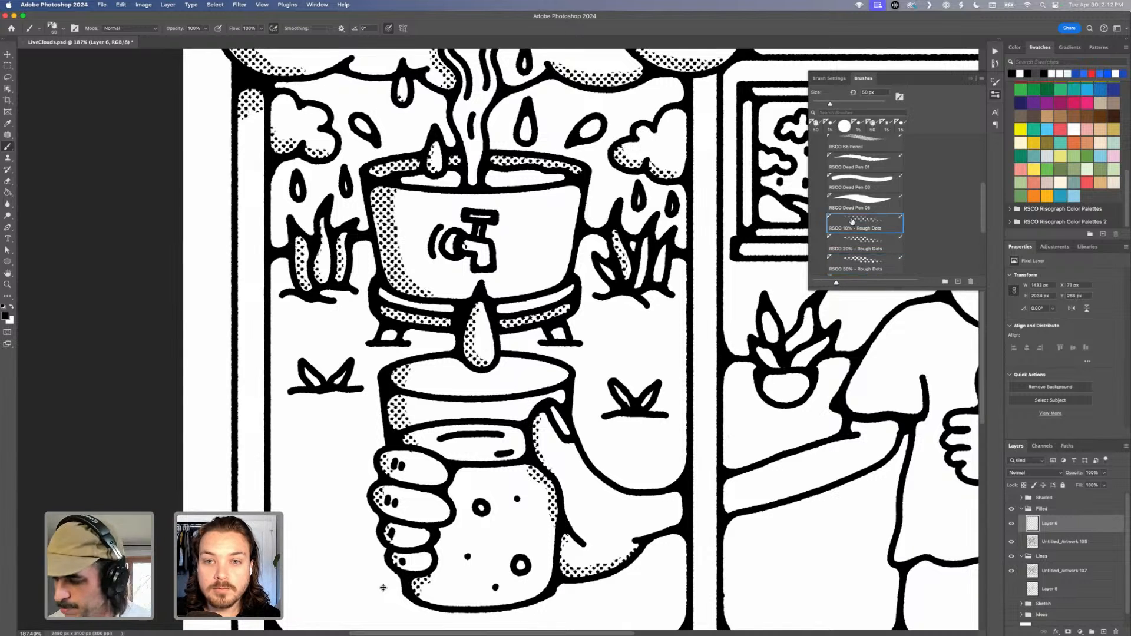
mouse_move(620, 343)
left_mouse_down()
mouse_move(613, 355)
mouse_move(612, 339)
left_mouse_up()
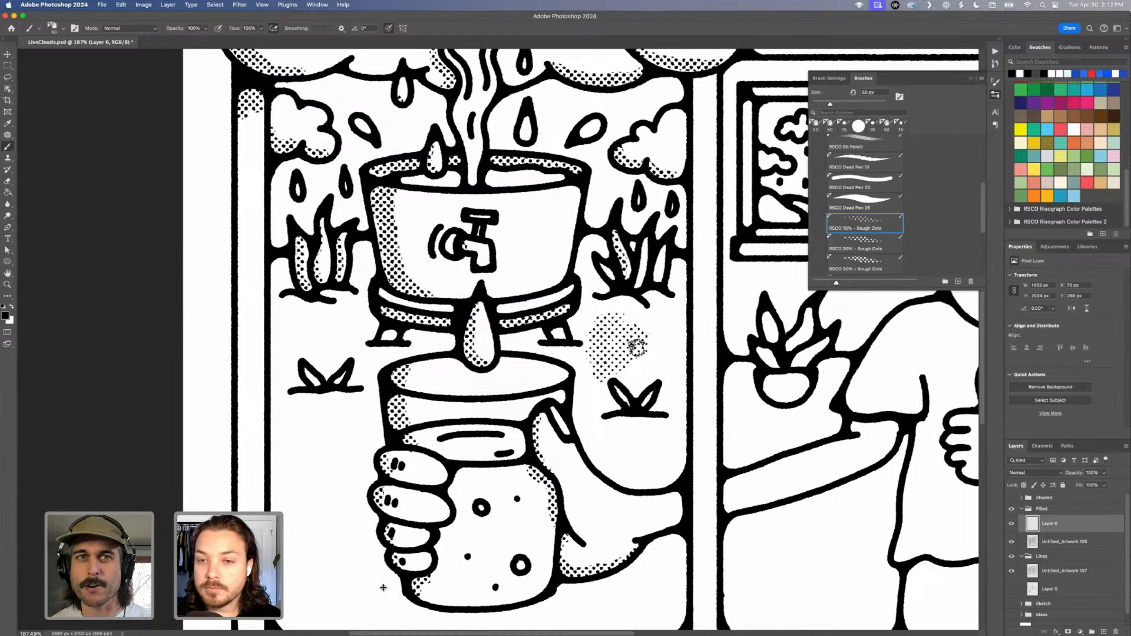
key("super+z")
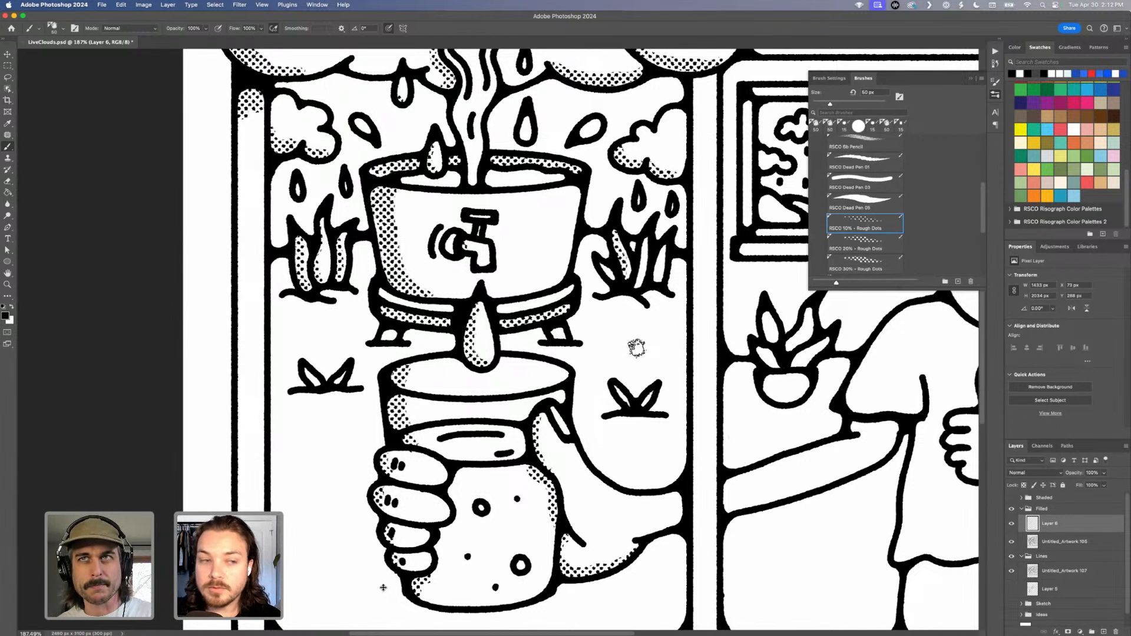
left_click(866, 263)
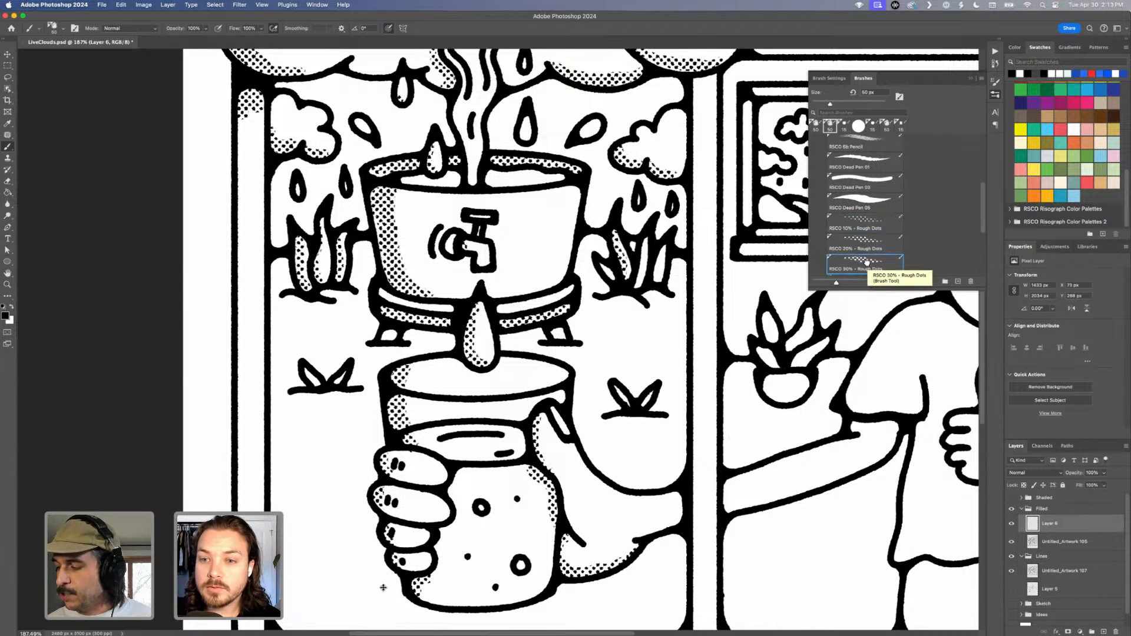
Add a rough-dot shadow on the man's shirt around his fist and beneath his forearm, and shade his raised thumb.
scroll(383, 588, "down", 8)
scroll(383, 587, "right", 6)
scroll(383, 588, "up", 10)
scroll(383, 587, "right", 10)
scroll(732, 388, "right", 1)
scroll(732, 389, "down", 1)
scroll(537, 390, "down", 10)
scroll(537, 391, "left", 3)
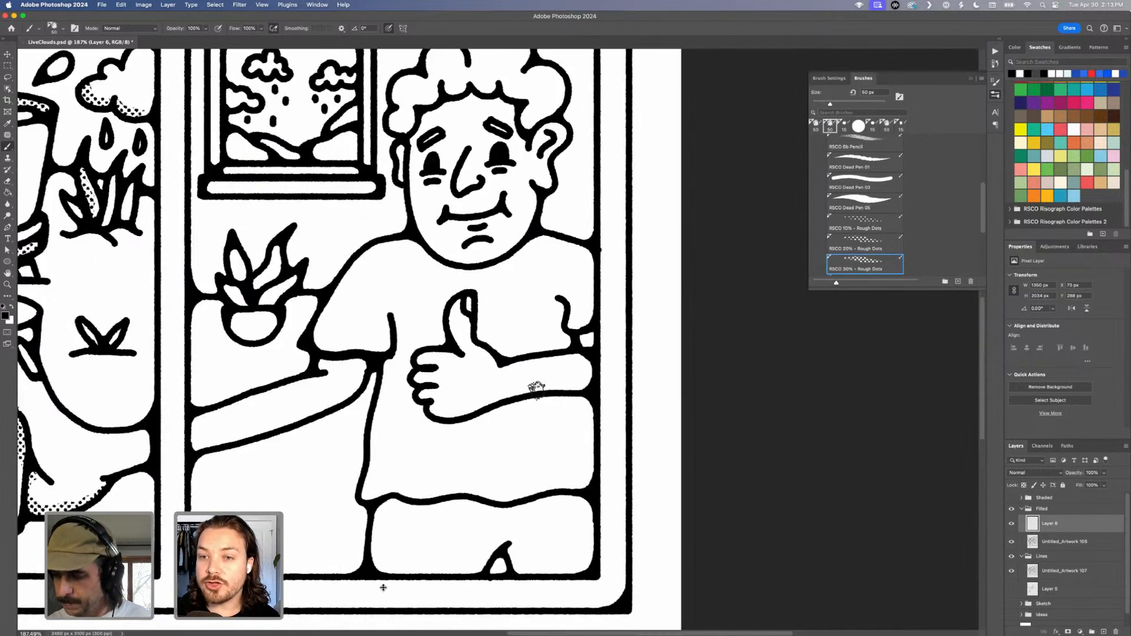
mouse_move(432, 235)
left_mouse_down()
mouse_move(446, 275)
mouse_move(480, 297)
mouse_move(524, 278)
mouse_move(619, 268)
left_mouse_up()
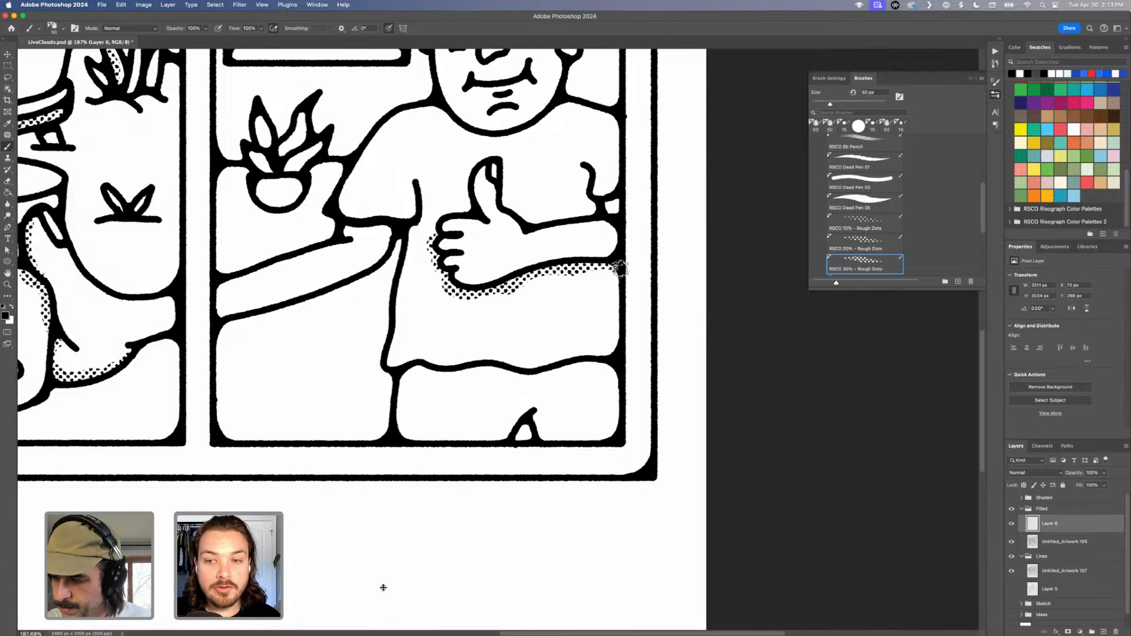
left_click_drag(477, 175, 480, 216)
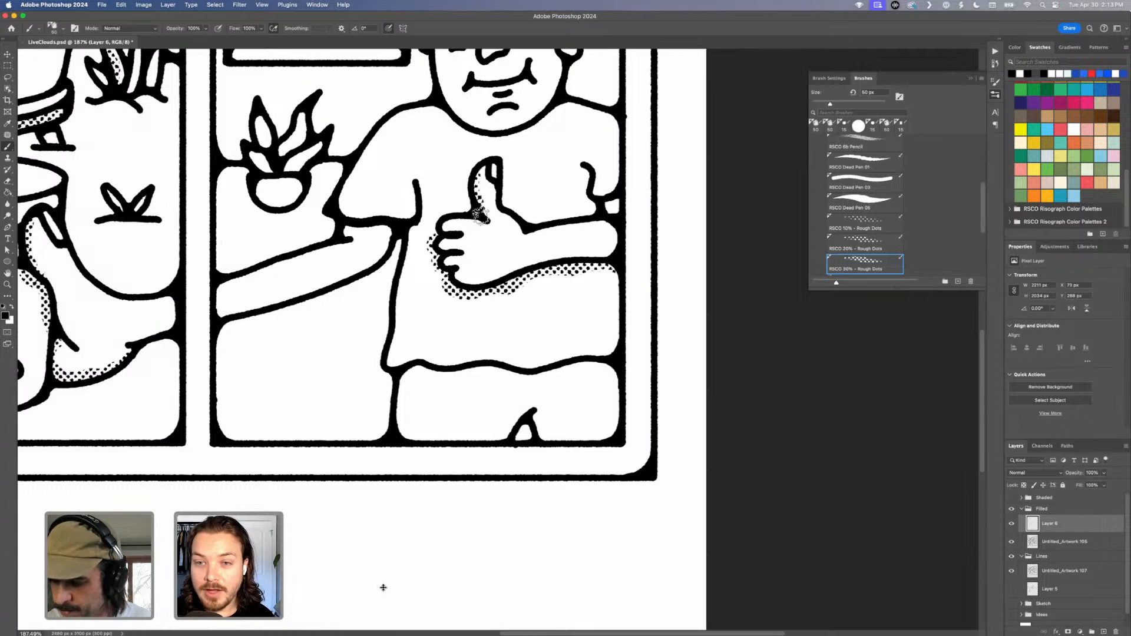
Dot-shade the man's outstretched arm below the sleeve, the sleeve's outer edge, the ground under the potted plant and the forearm's underside.
left_click_drag(347, 229, 389, 245)
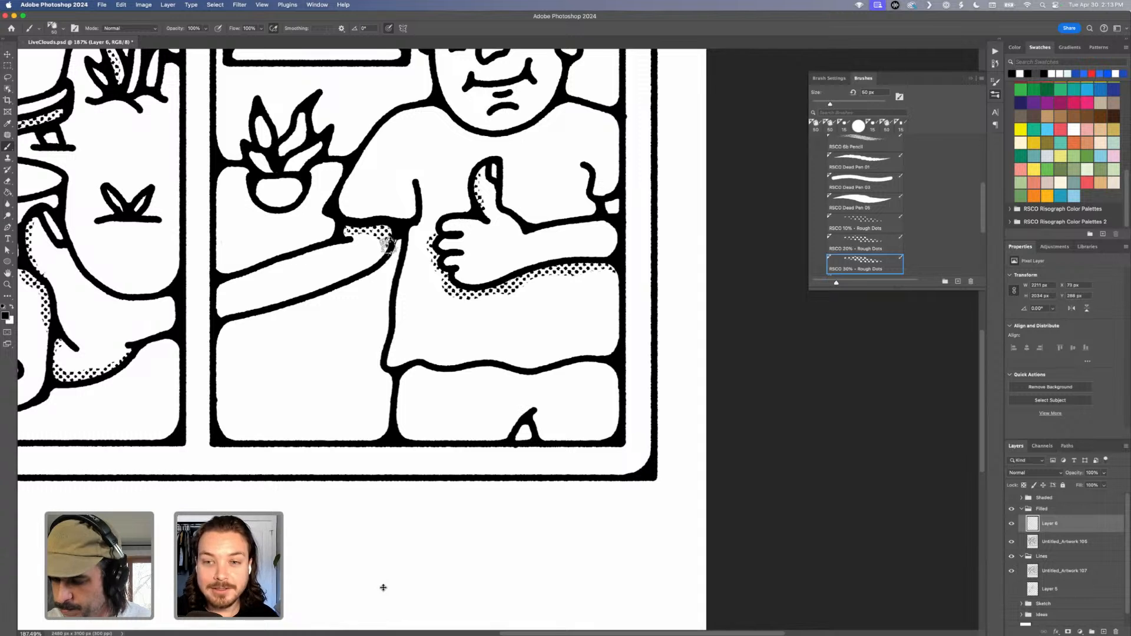
mouse_move(345, 213)
left_mouse_down()
mouse_move(353, 177)
mouse_move(347, 201)
mouse_move(380, 219)
left_mouse_up()
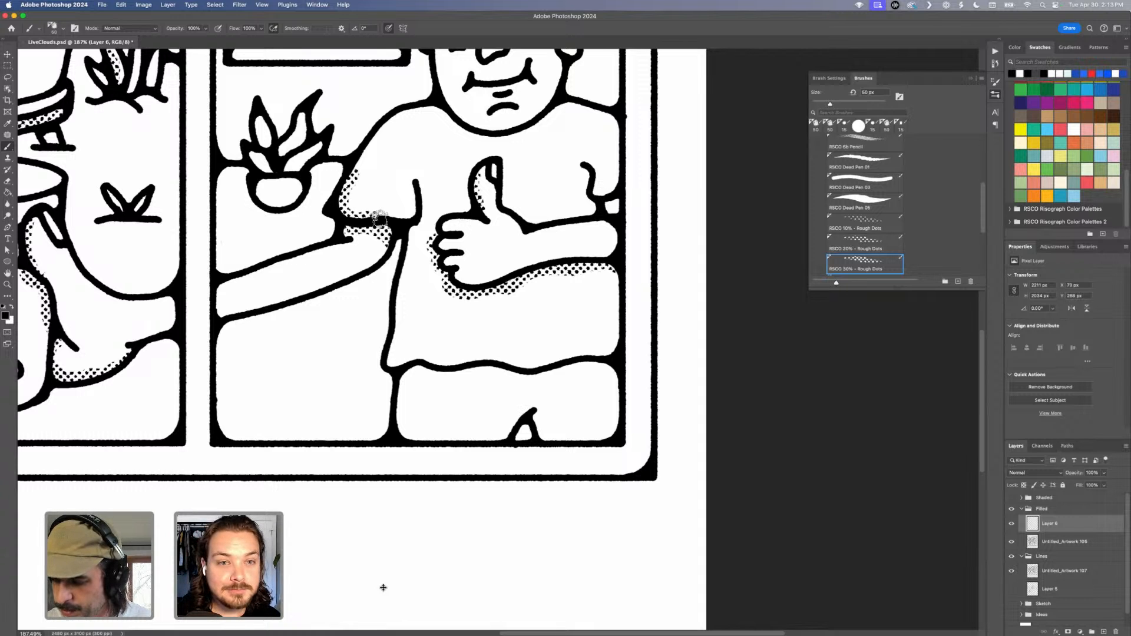
mouse_move(260, 184)
left_mouse_down()
mouse_move(276, 206)
mouse_move(231, 213)
mouse_move(284, 215)
left_mouse_up()
left_click_drag(221, 312, 300, 298)
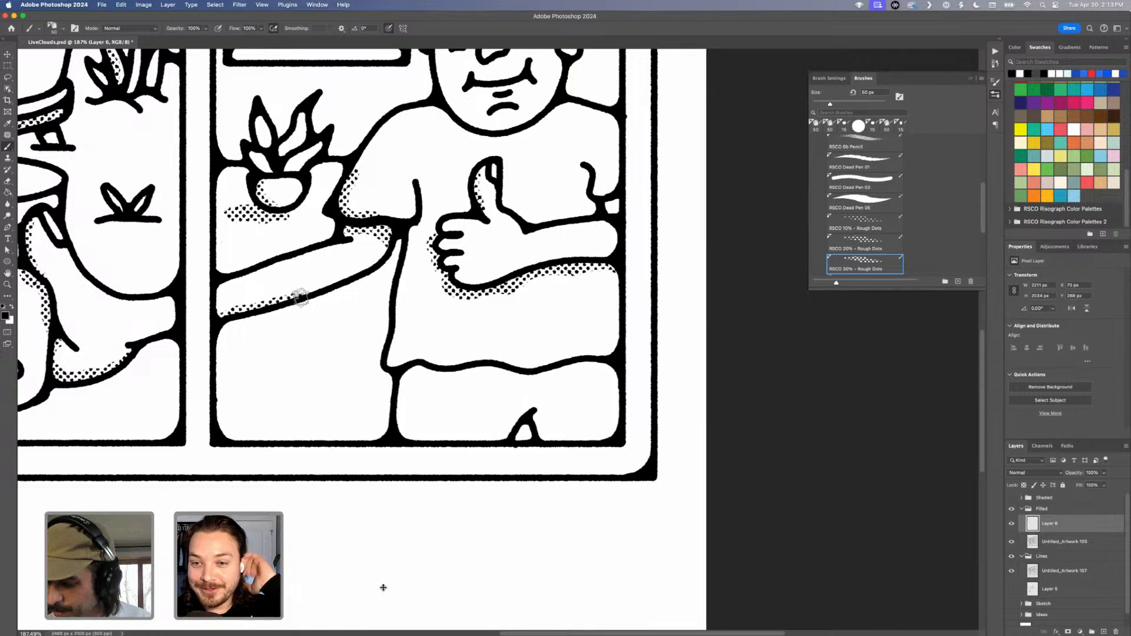
Add rough-dot shadows below the shirt's hem and on the shirt along the shoulder and under the man's chin.
left_click_drag(404, 379, 617, 370)
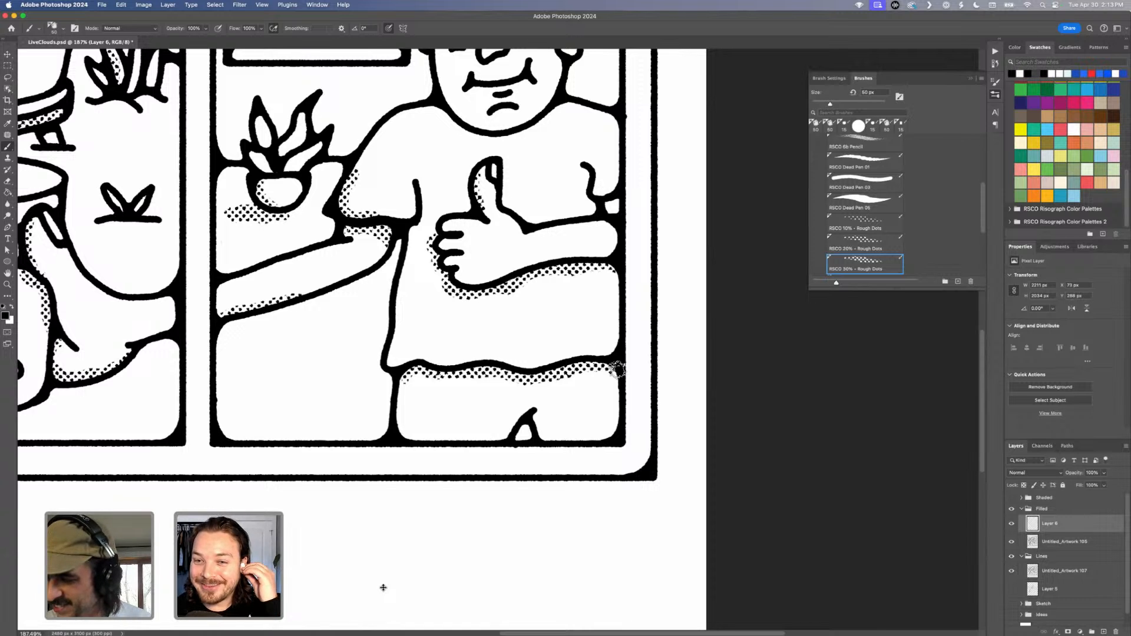
mouse_move(428, 109)
left_mouse_down()
mouse_move(501, 139)
mouse_move(410, 108)
left_mouse_up()
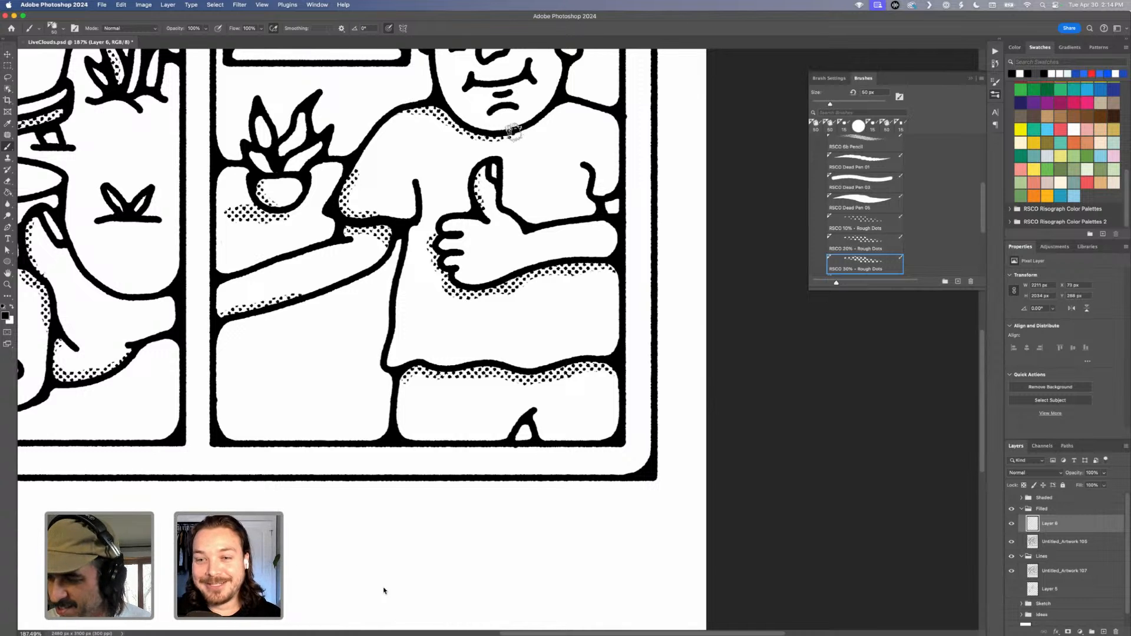
mouse_move(433, 121)
left_mouse_down()
mouse_move(477, 141)
mouse_move(519, 129)
left_mouse_up()
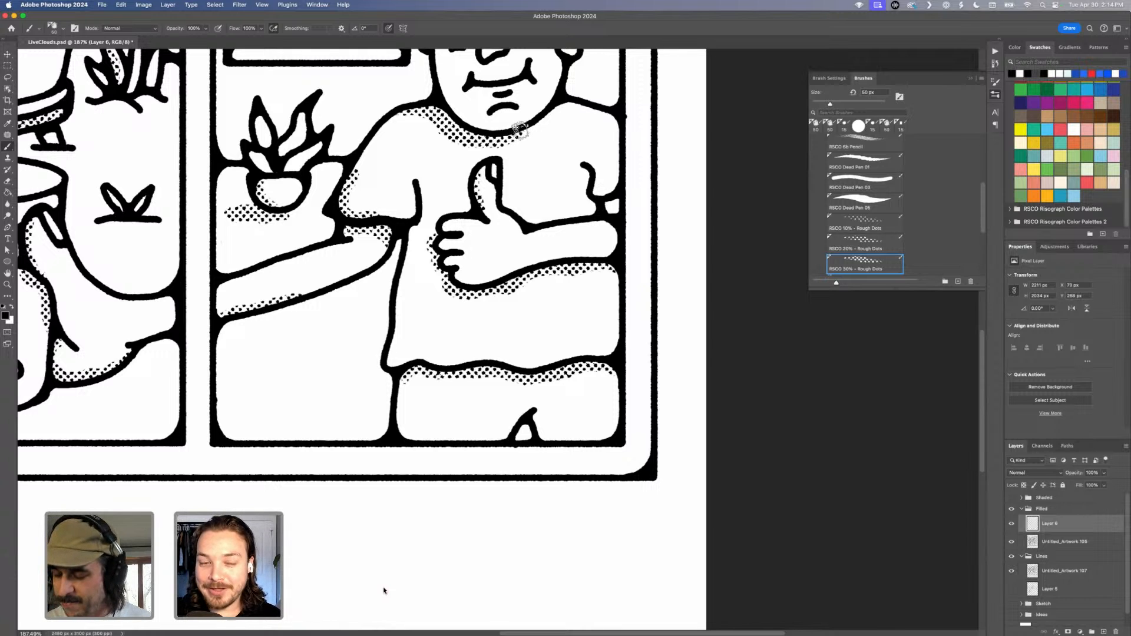
Dot-shade the left sides of the man's hair curls and the hills seen through the window.
scroll(513, 269, "left", 10)
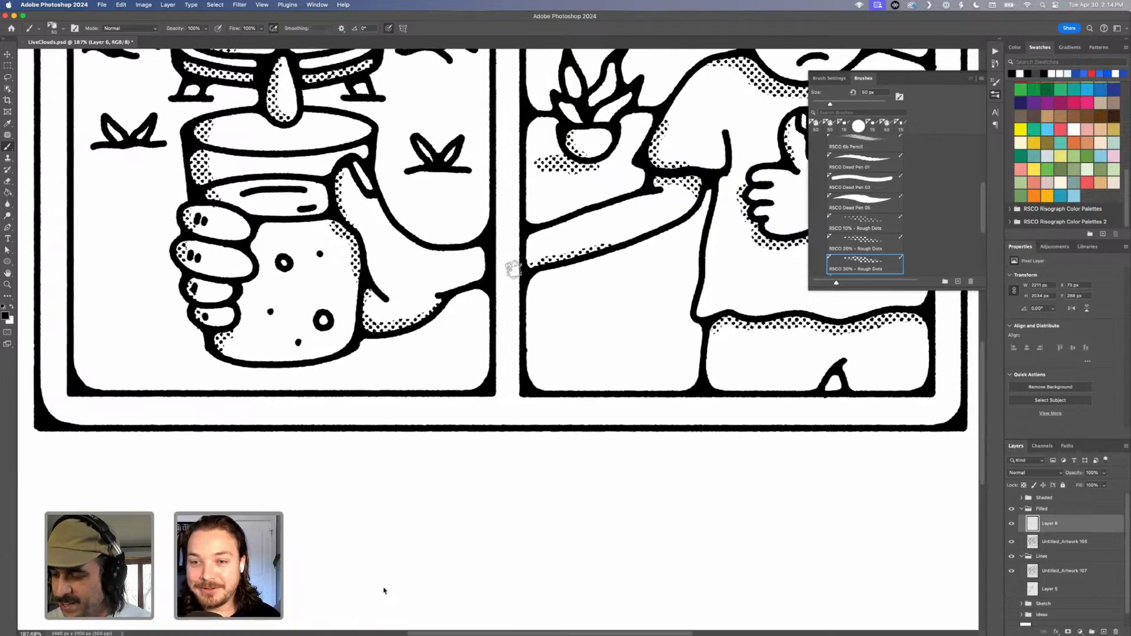
scroll(514, 269, "up", 10)
scroll(514, 269, "right", 10)
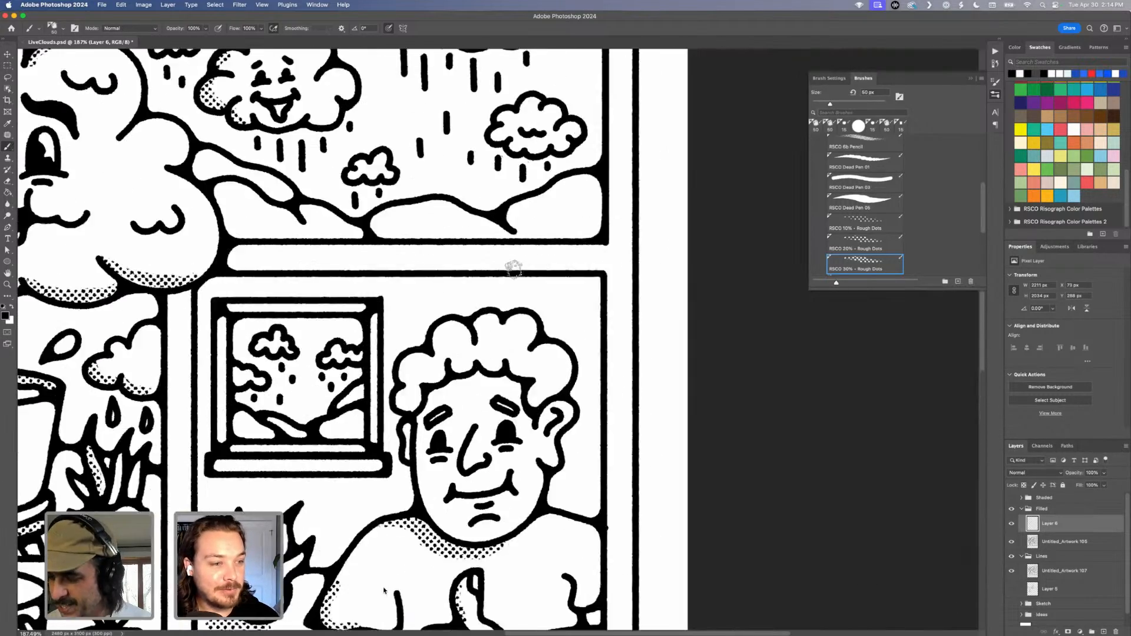
scroll(514, 268, "down", 2)
scroll(514, 268, "left", 5)
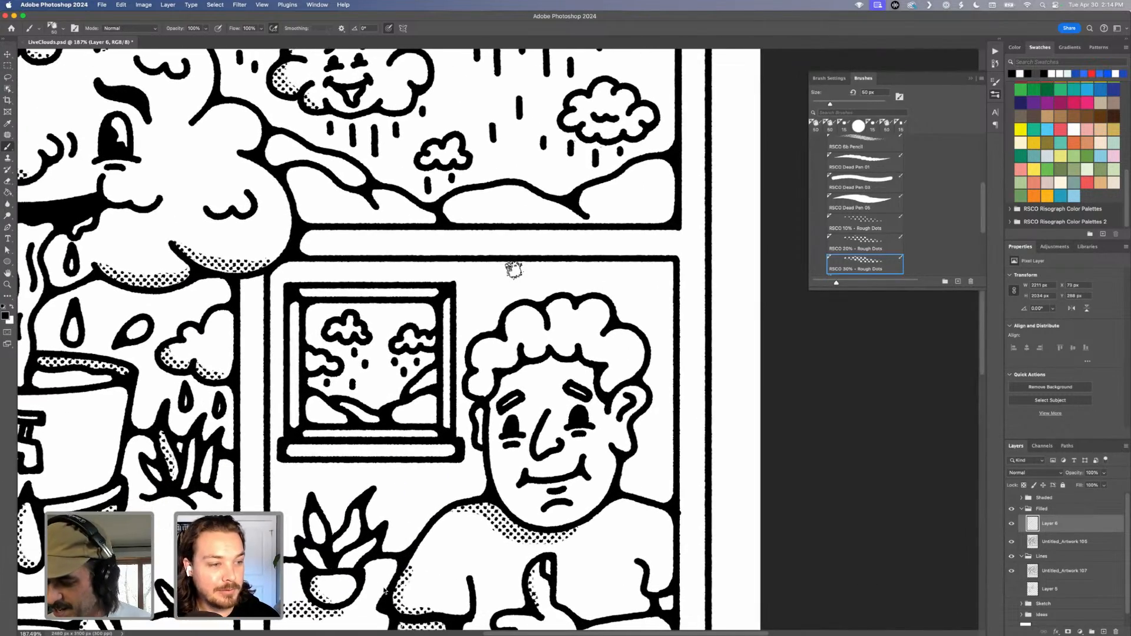
mouse_move(472, 386)
left_mouse_down()
mouse_move(483, 343)
mouse_move(515, 310)
mouse_move(554, 303)
left_mouse_up()
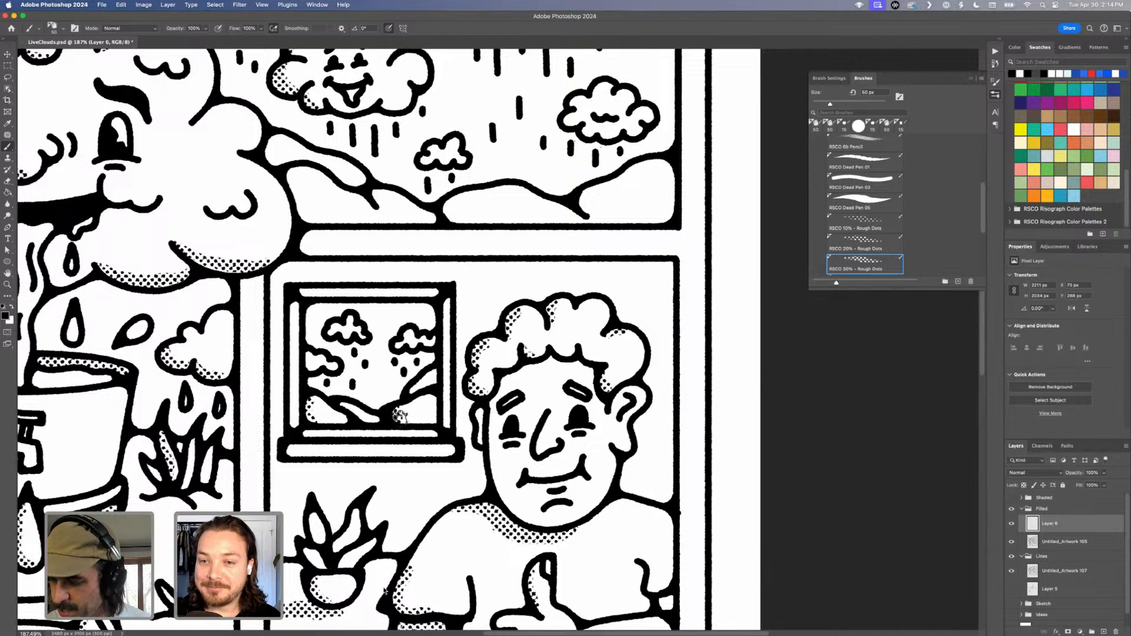
Paint rough-dot shading on the hills and the small rain cloud in the landscape panel with the 60 px brush.
left_click_drag(308, 193, 342, 207)
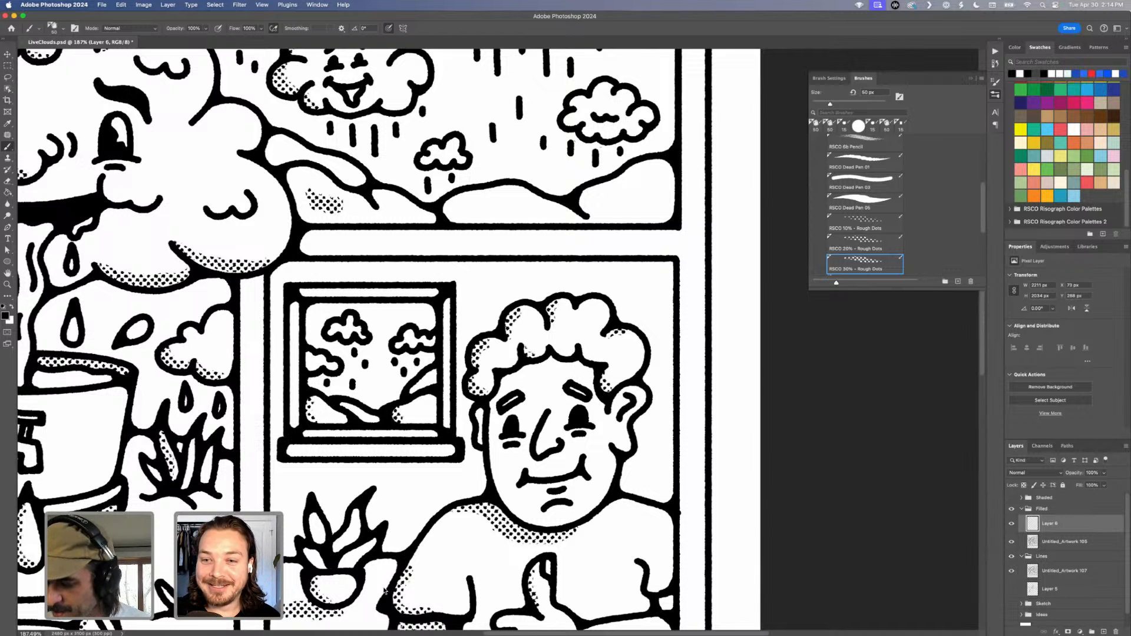
left_click_drag(473, 207, 526, 206)
left_click_drag(606, 199, 642, 194)
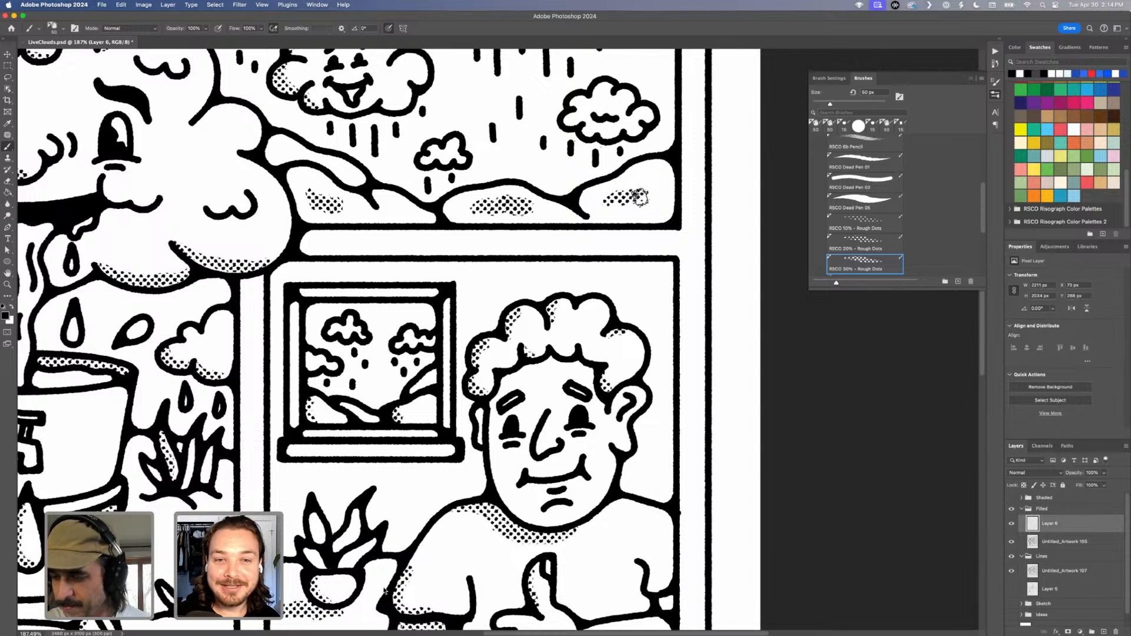
left_click_drag(275, 139, 275, 157)
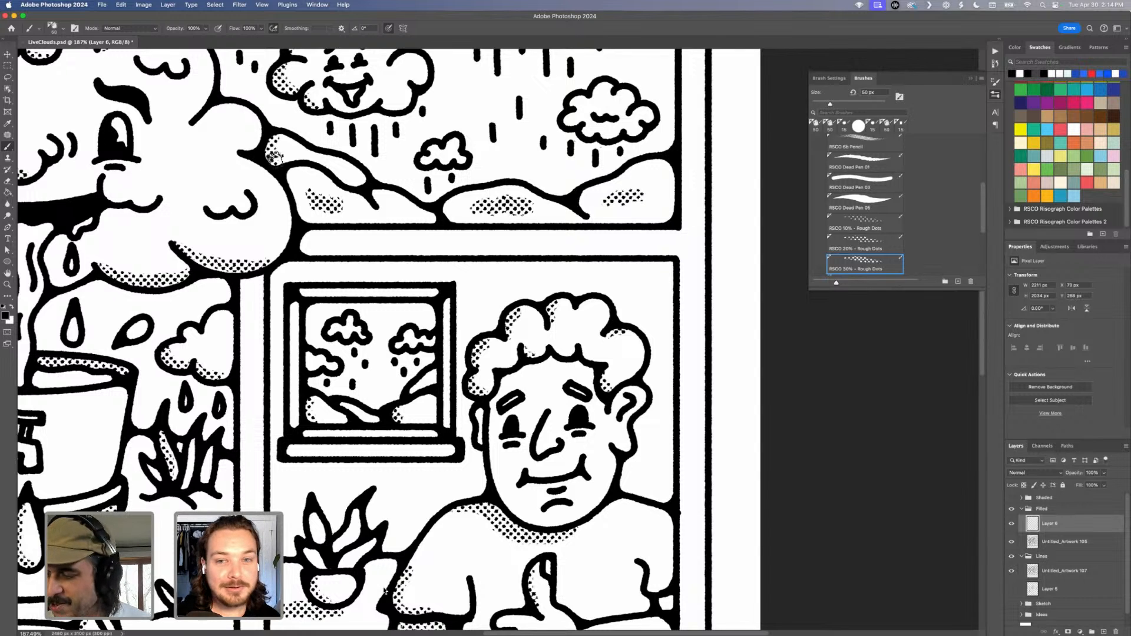
mouse_move(575, 100)
left_mouse_down()
mouse_move(571, 121)
mouse_move(589, 131)
left_mouse_up()
Try rough-dot shading on the open ground to the left of the hand-held jar.
scroll(575, 252, "left", 10)
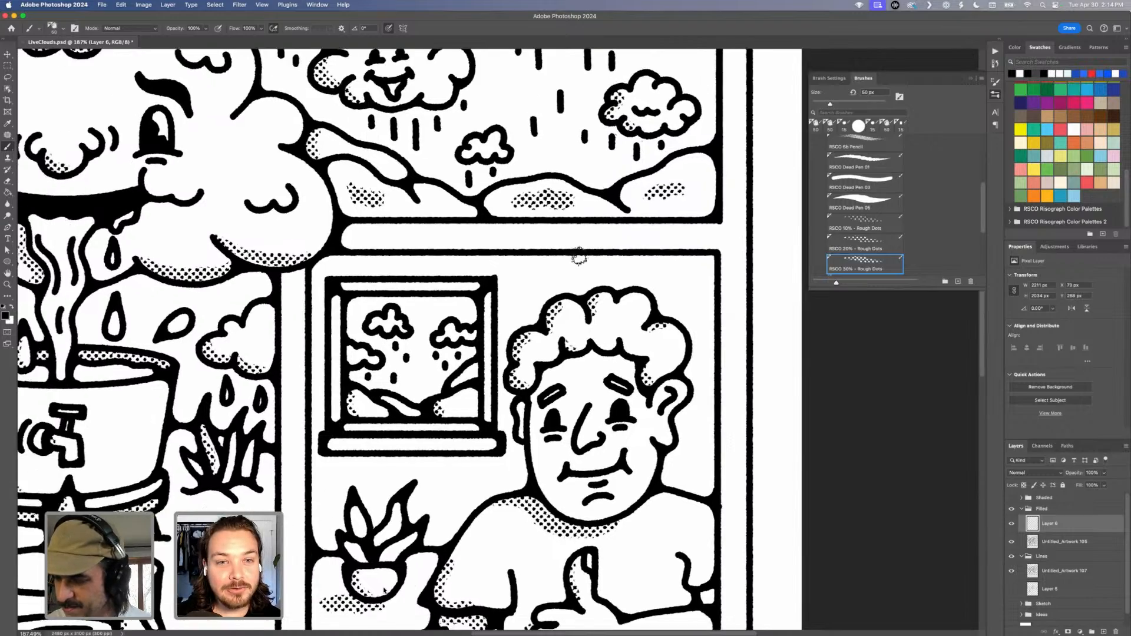
scroll(683, 318, "right", 15)
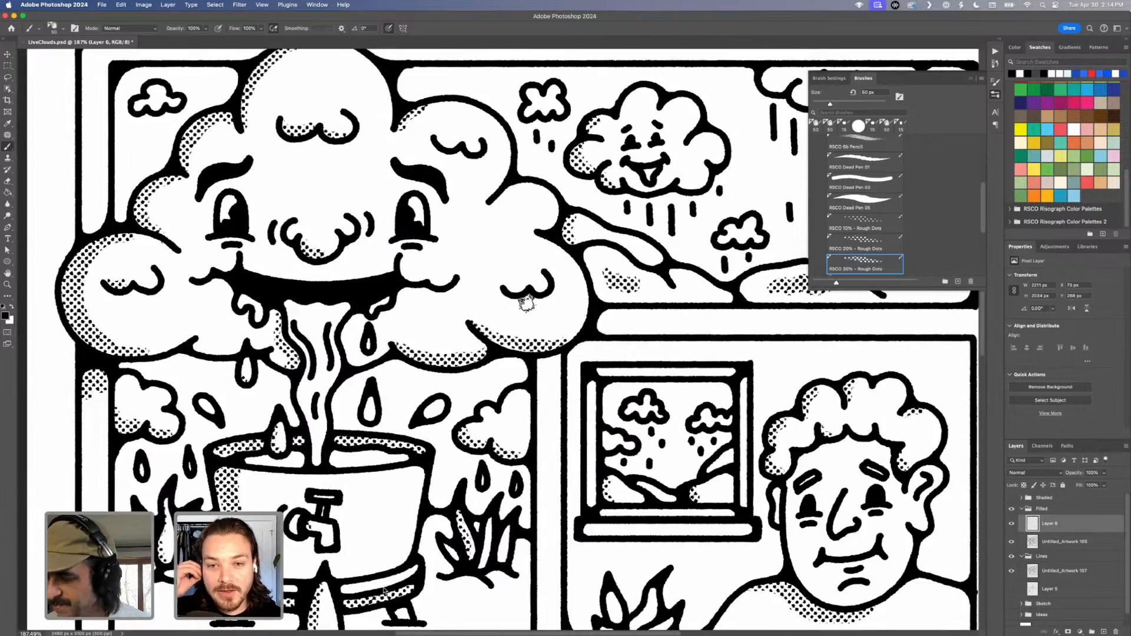
scroll(685, 318, "right", 10)
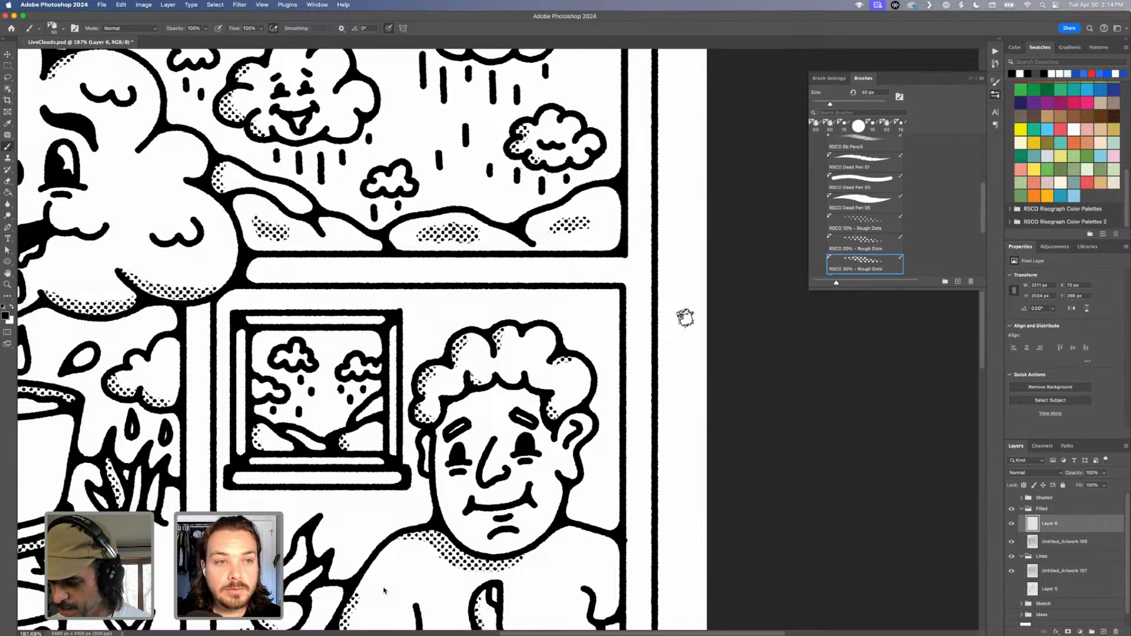
scroll(550, 272, "down", 15)
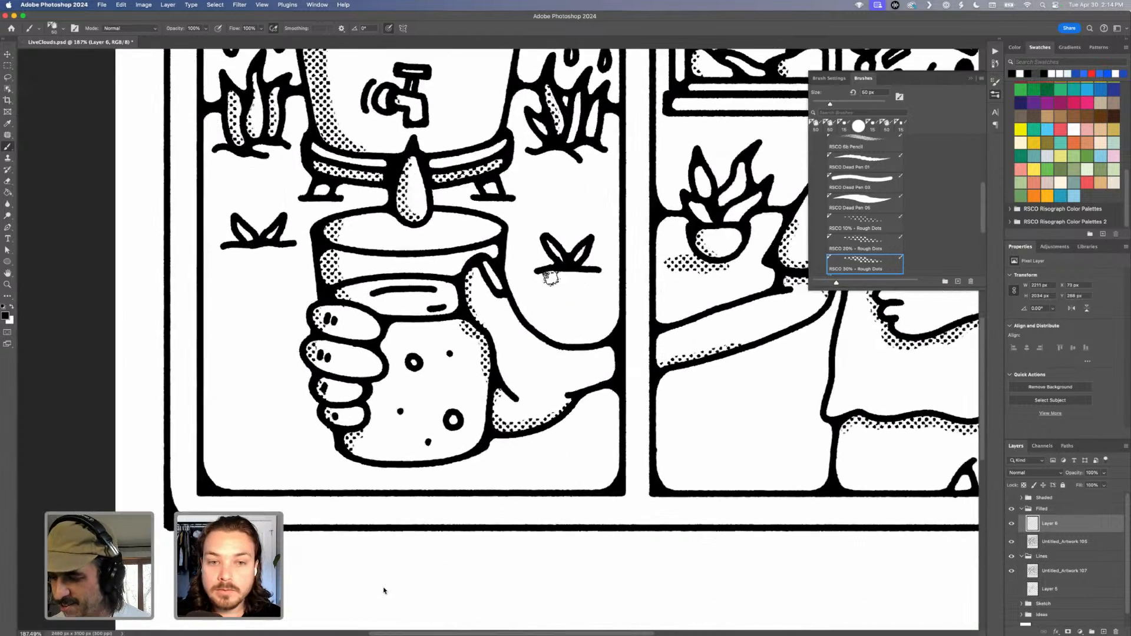
scroll(550, 274, "down", 3)
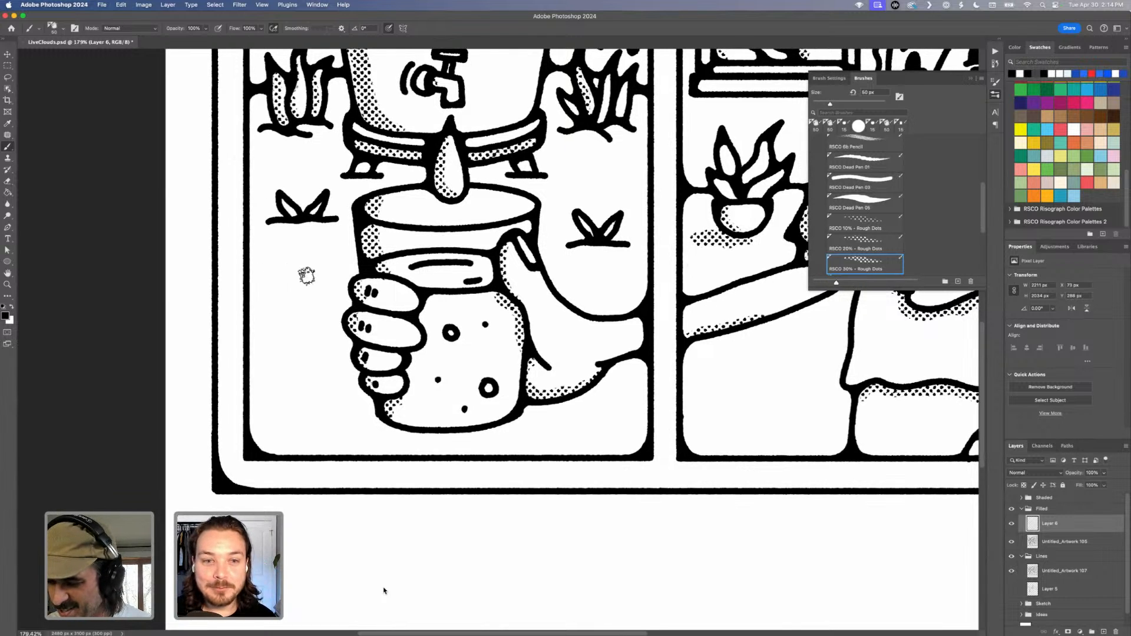
left_click_drag(270, 298, 326, 270)
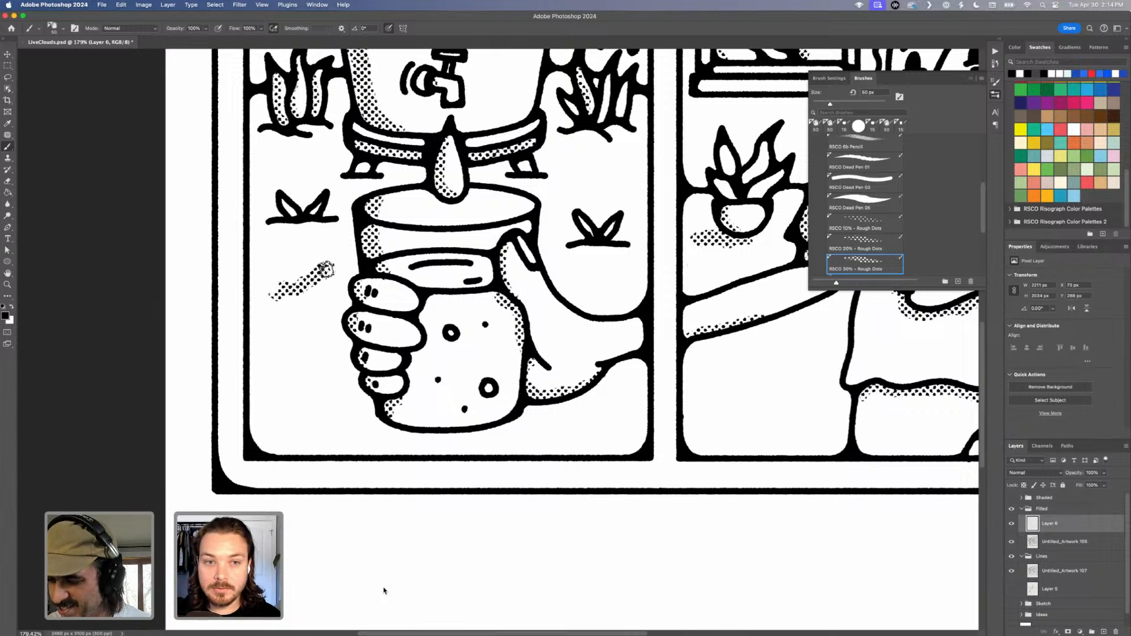
key("super+z")
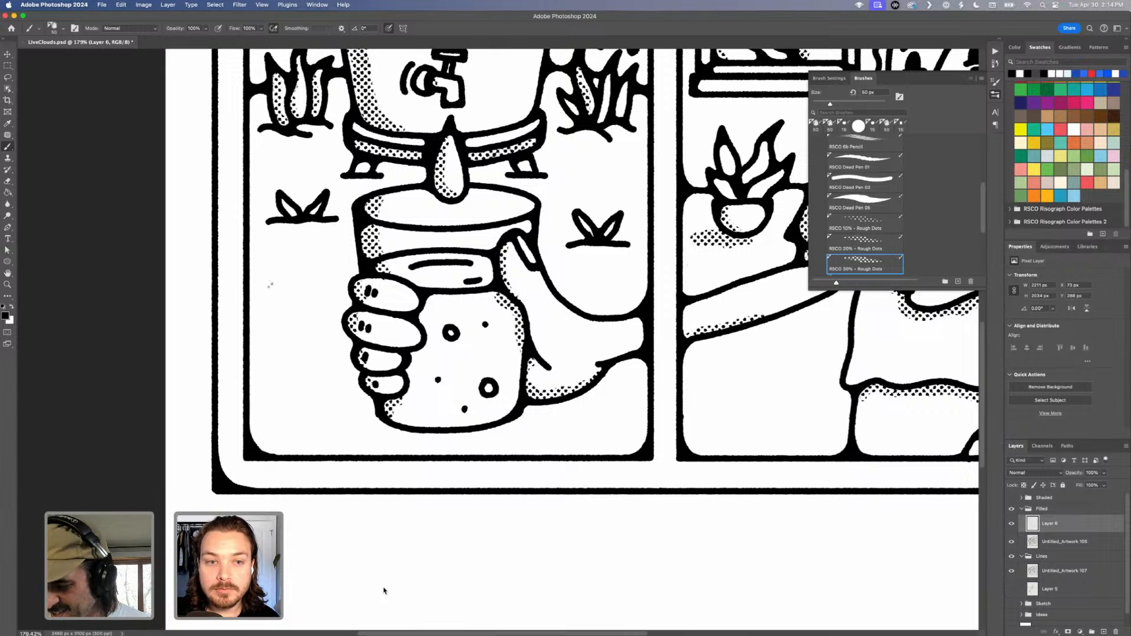
left_click_drag(268, 287, 324, 271)
left_click_drag(282, 361, 324, 373)
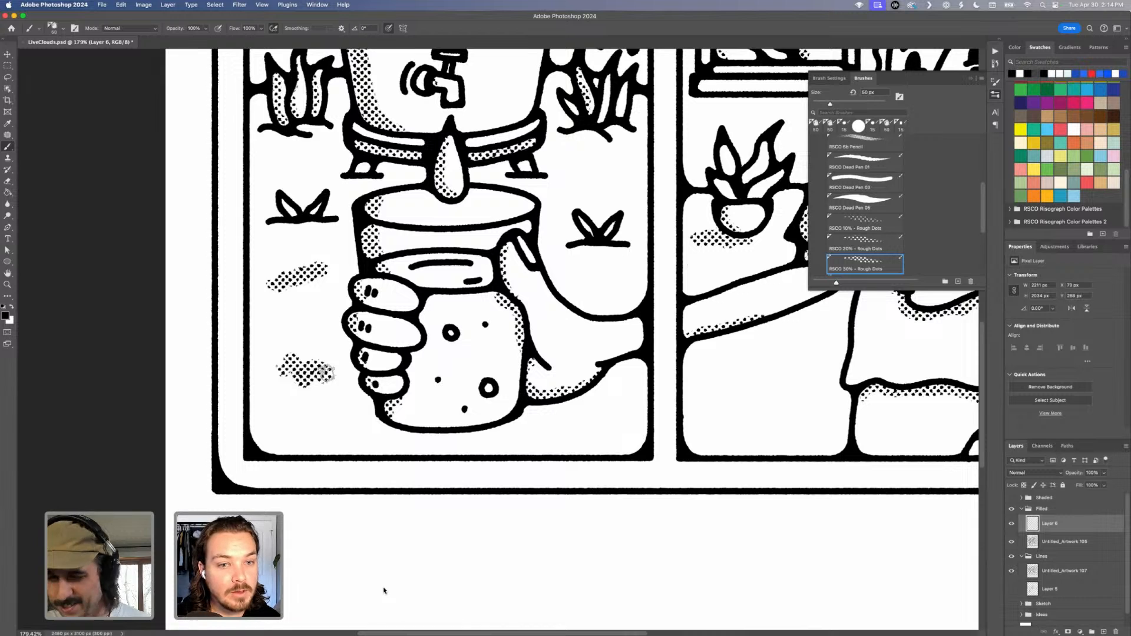
Try a dotted patch on the ground between the tub and the panel border, and undo it.
key("super+minus")
key("super+minus")
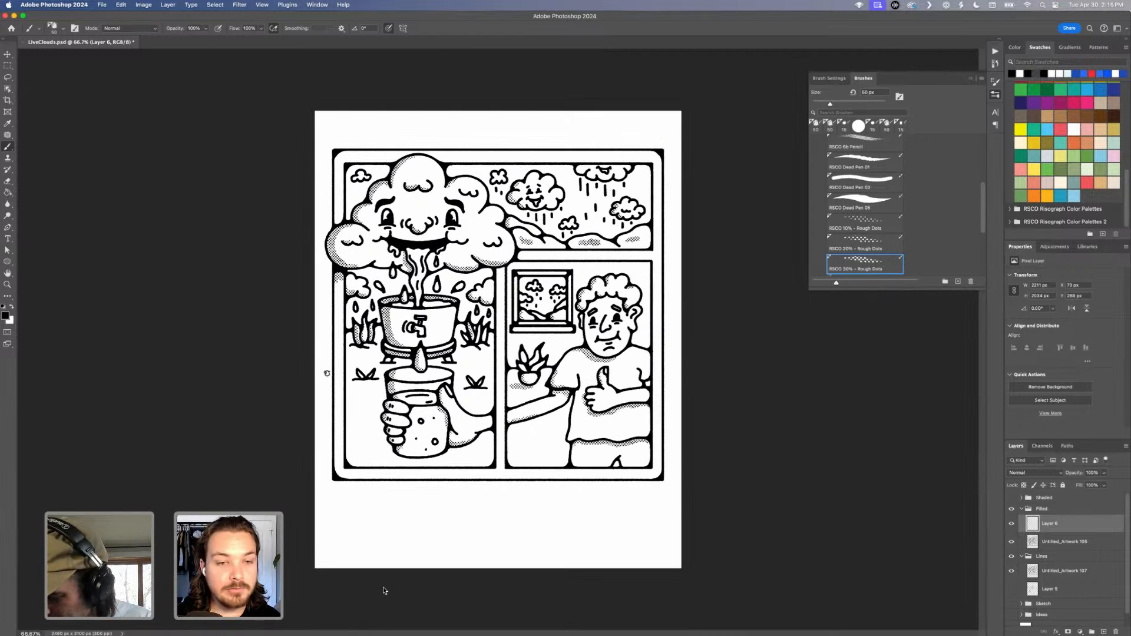
left_click_drag(463, 364, 485, 363)
key("super+z")
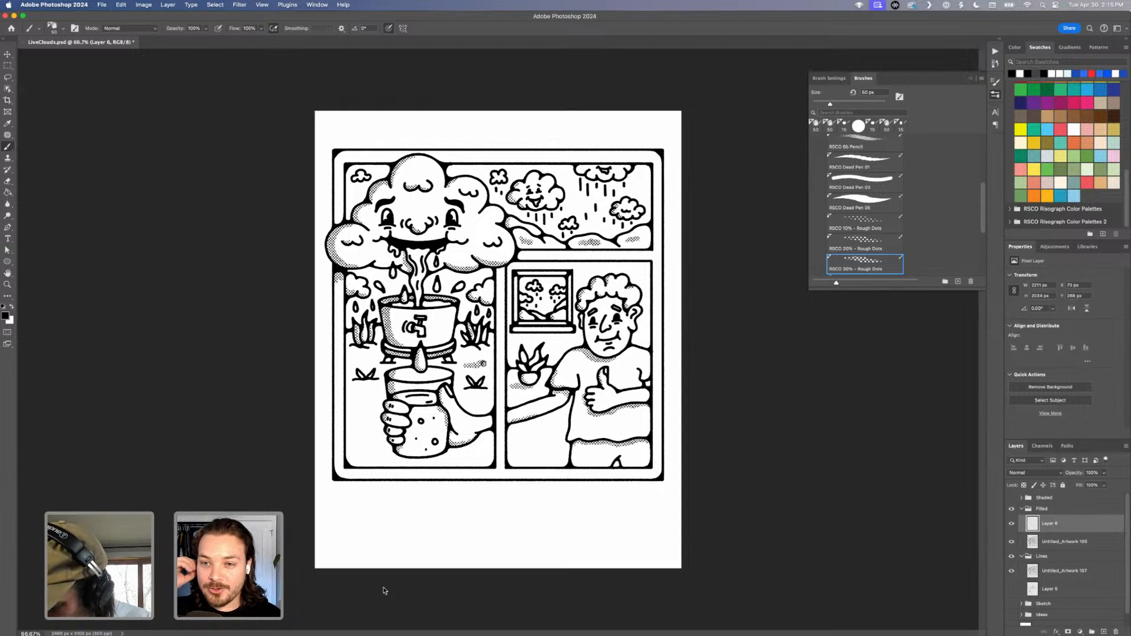
key("super+z")
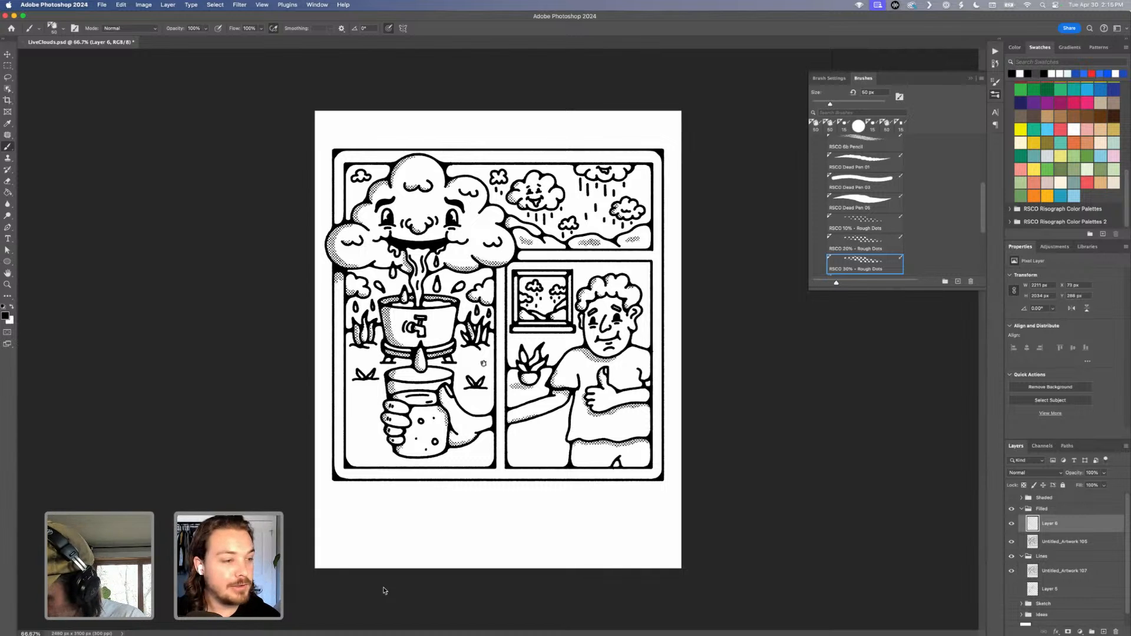
Add rough-dot shading to the man's shirt, the big cloud's top puff and the tub below the faucet.
left_click_drag(573, 437, 583, 437)
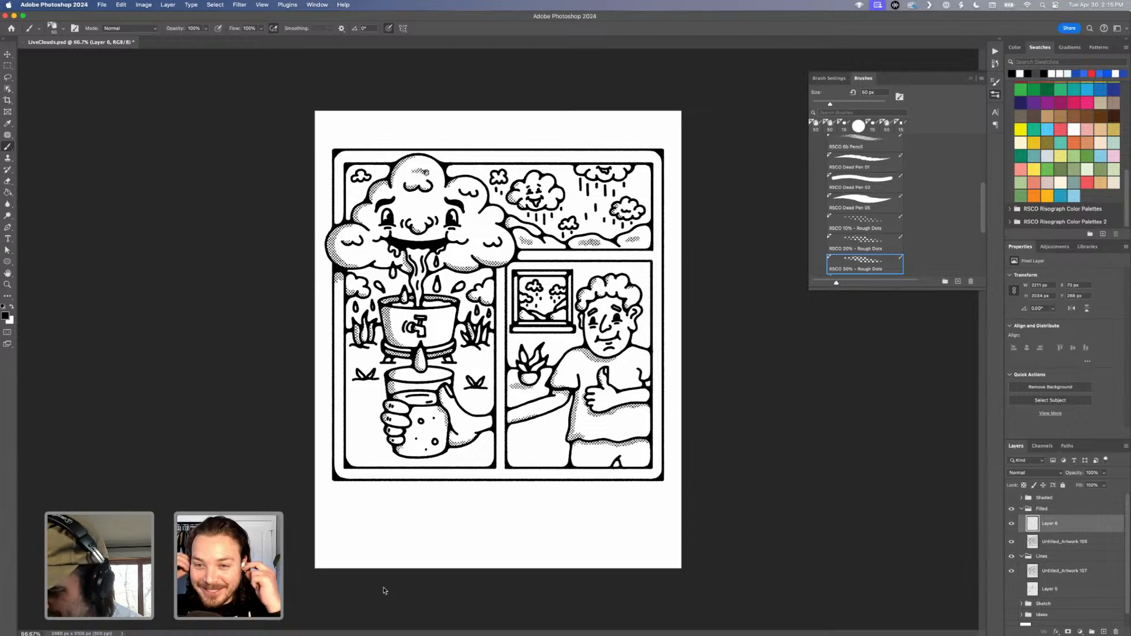
scroll(447, 297, "up", 5)
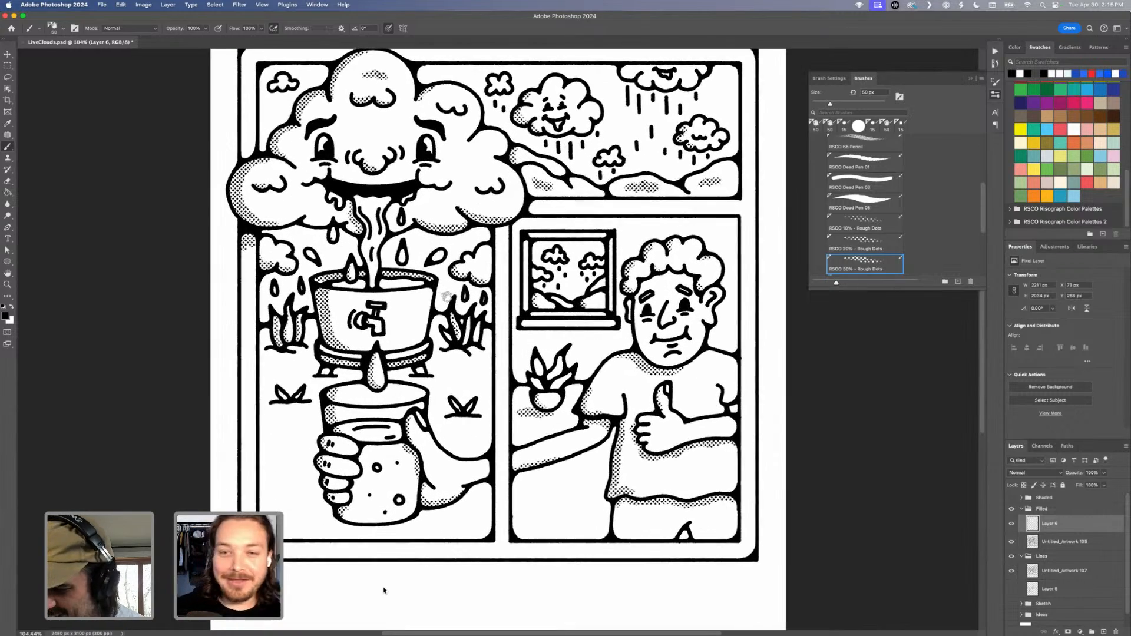
scroll(447, 297, "up", 5)
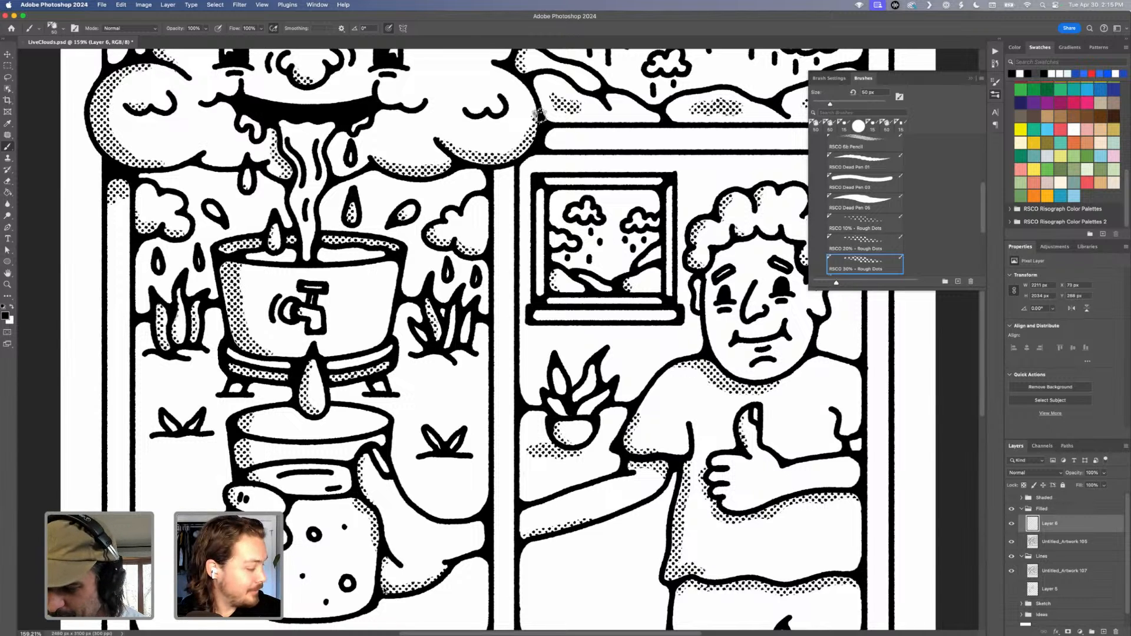
scroll(537, 115, "up", 5)
scroll(537, 115, "left", 5)
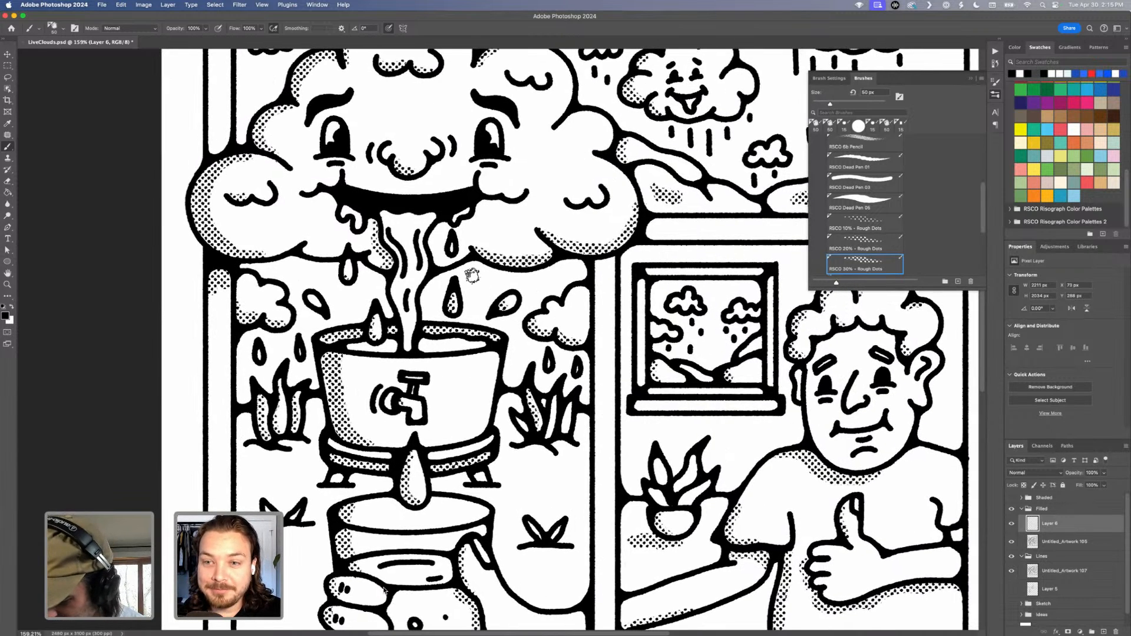
left_click_drag(394, 427, 382, 423)
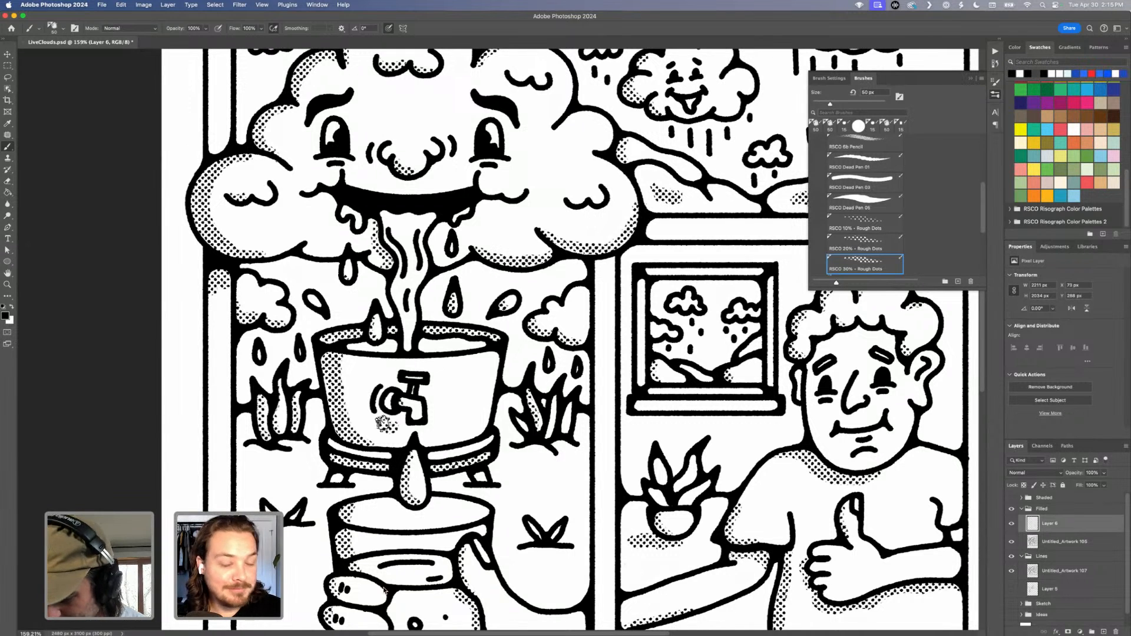
Add rough-dot shading to the shadowed side of the man's face and the shirt beside his thumbs-up hand.
scroll(670, 403, "down", 10)
scroll(670, 402, "right", 7)
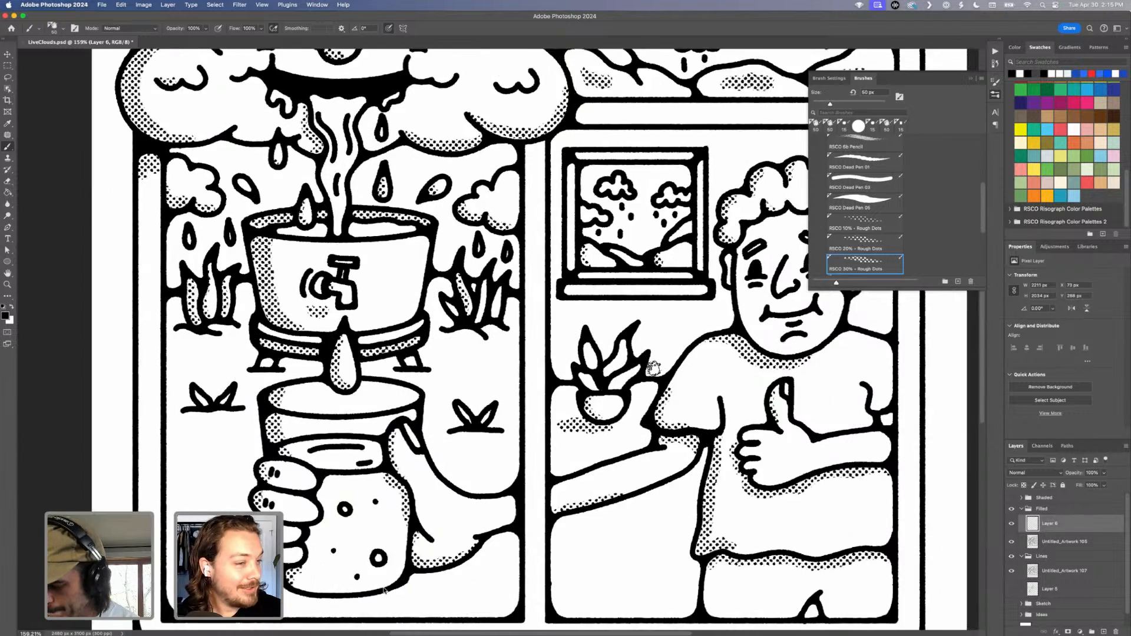
scroll(566, 307, "up", 5)
scroll(566, 307, "right", 7)
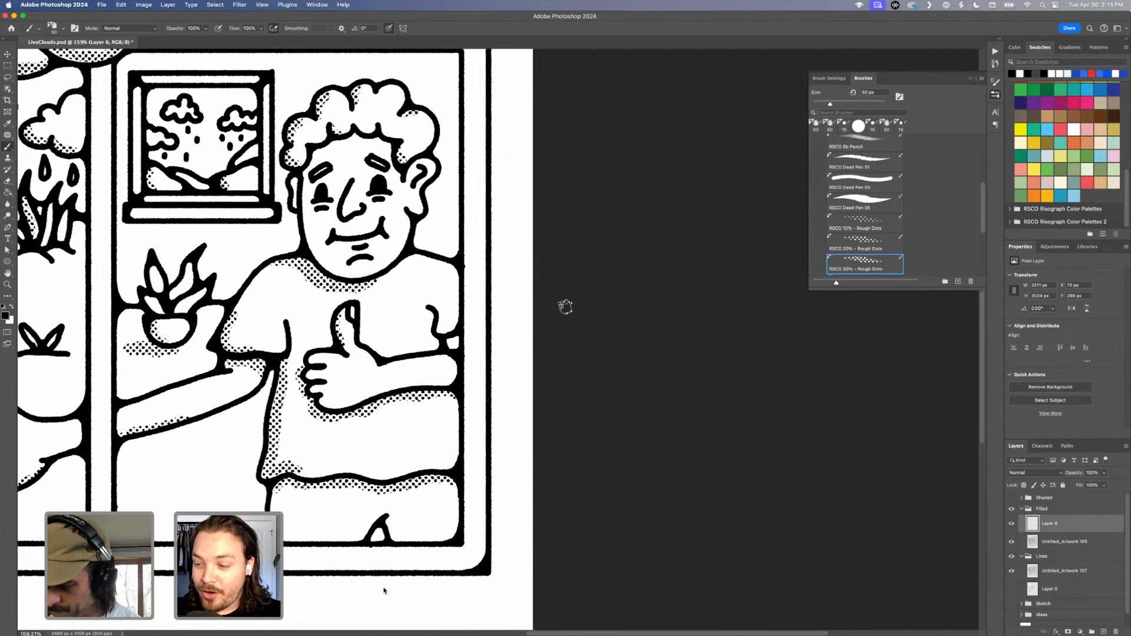
left_click_drag(325, 402, 326, 401)
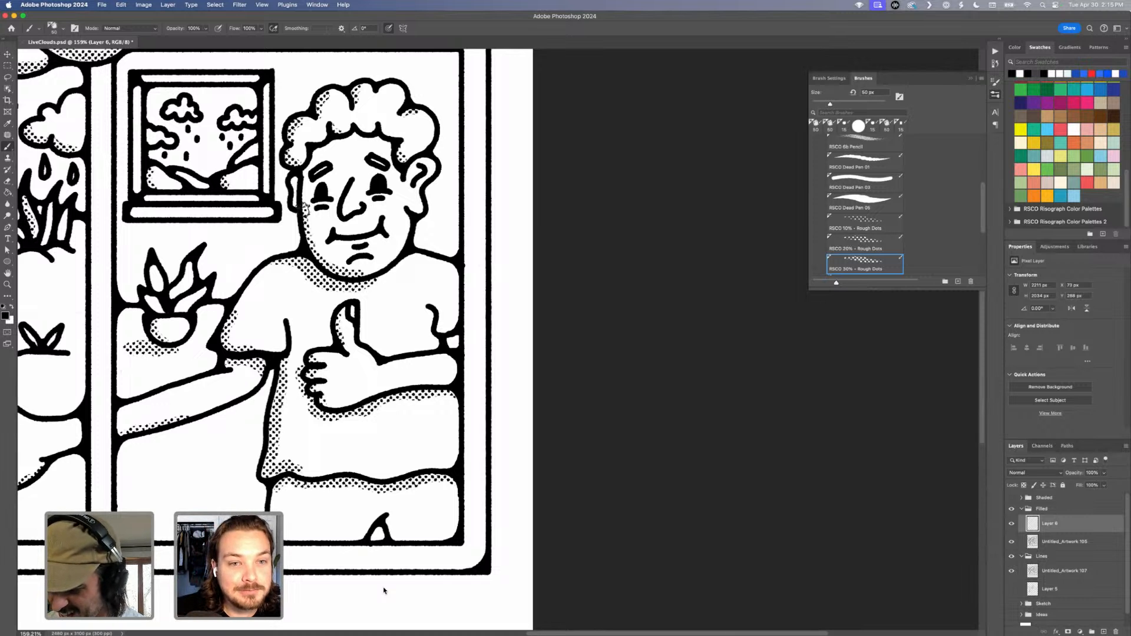
Toggle the visibility of Layer 6 to compare the whole artwork with and without the dotted shading.
scroll(365, 274, "up", 4)
scroll(365, 274, "left", 6)
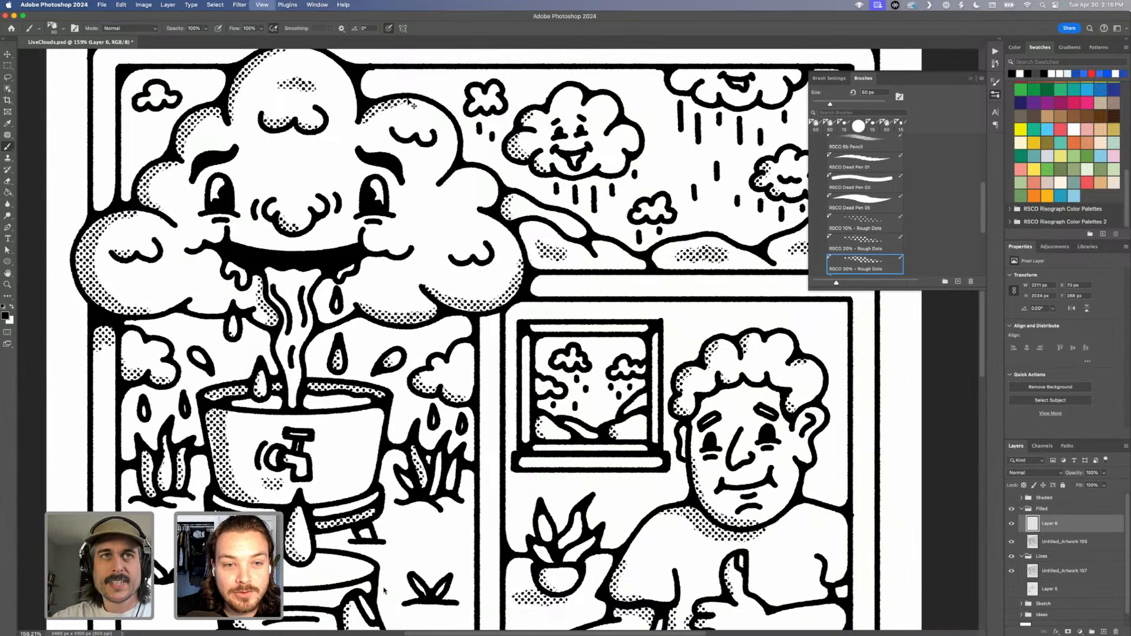
key("super+1")
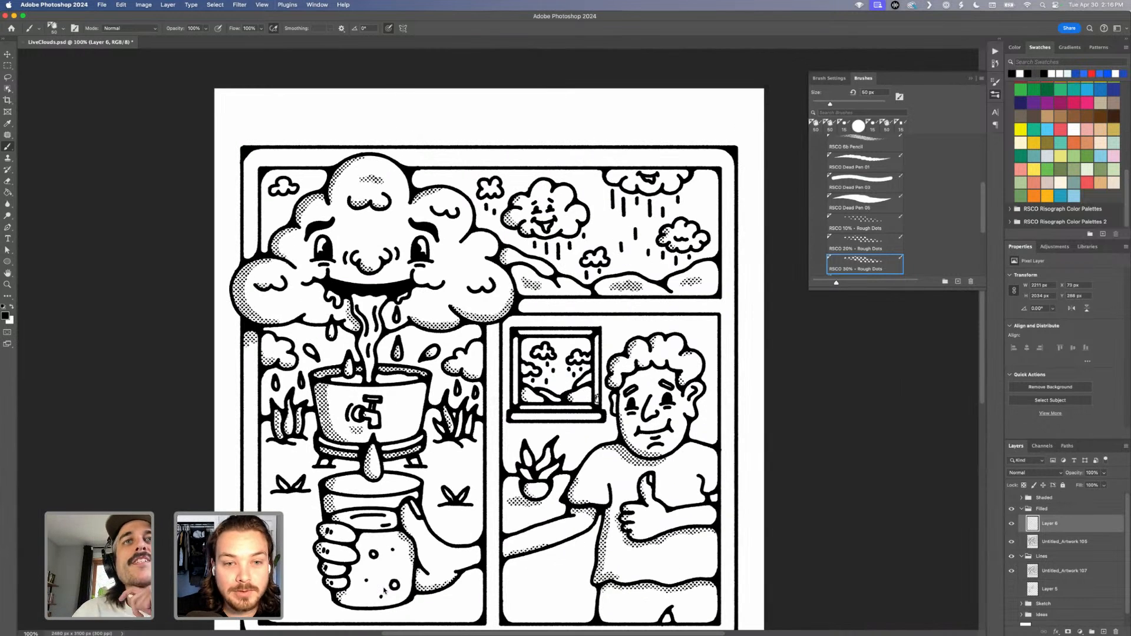
left_click(1011, 526)
left_click(1011, 526)
left_click(1011, 526)
left_click(1012, 526)
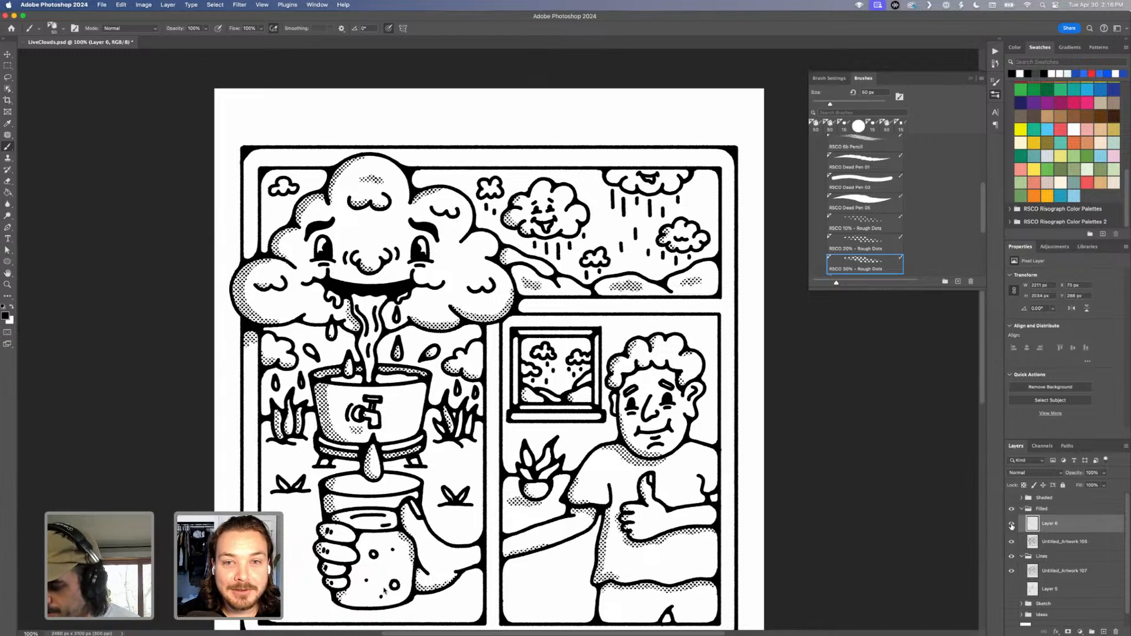
Shade the potted plant's leaves and the grass blades beside the tub with rough dots.
scroll(574, 375, "up", 5)
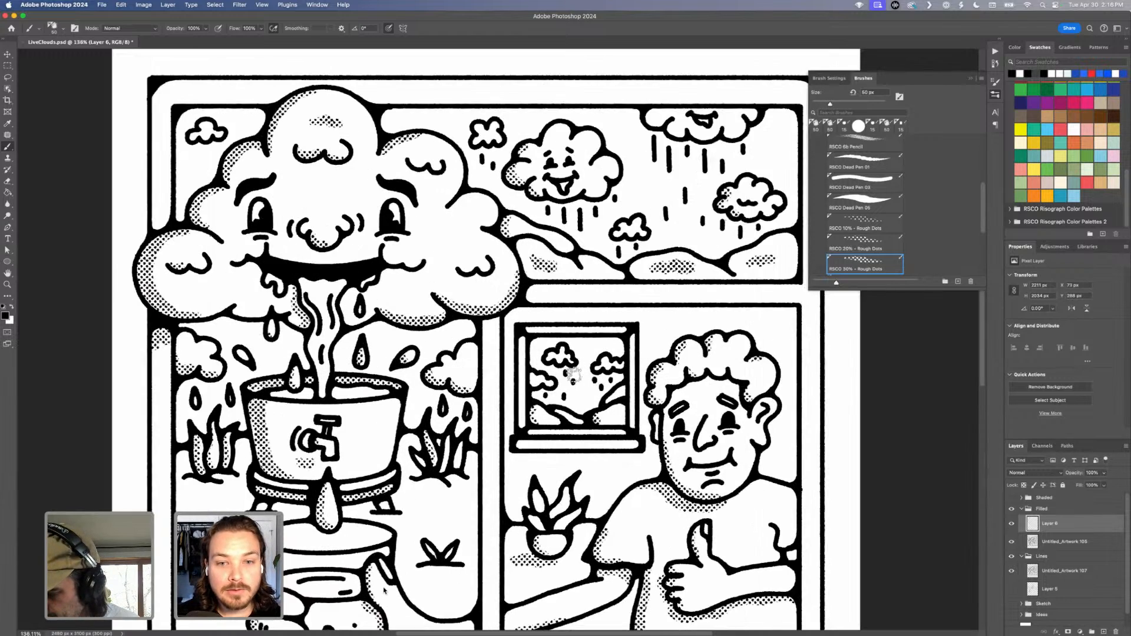
scroll(566, 371, "down", 6)
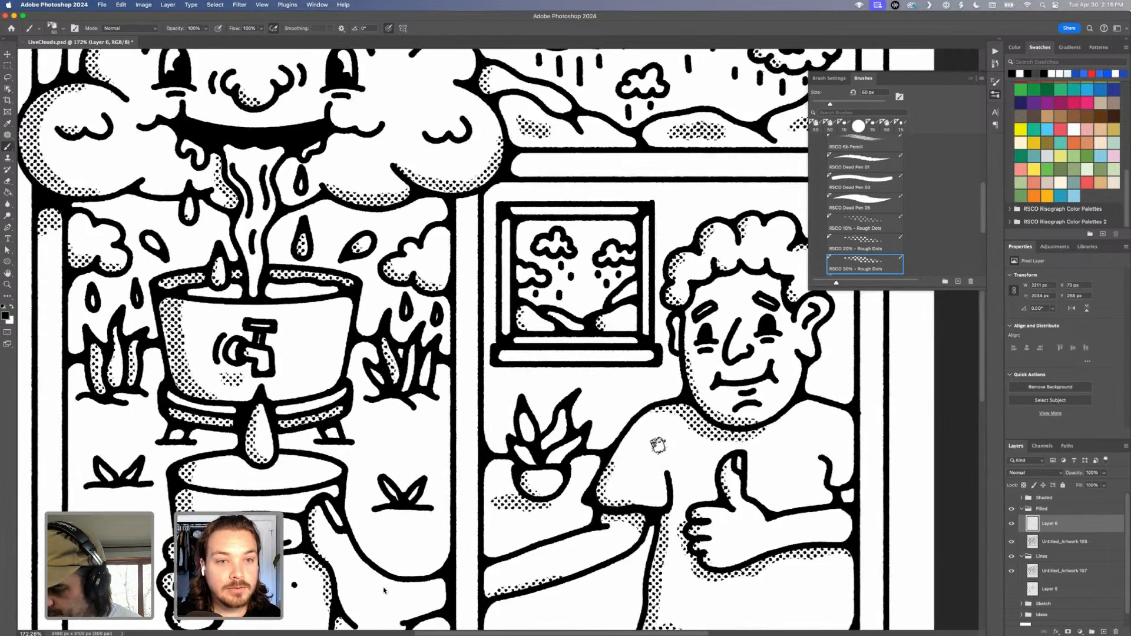
scroll(523, 353, "up", 4)
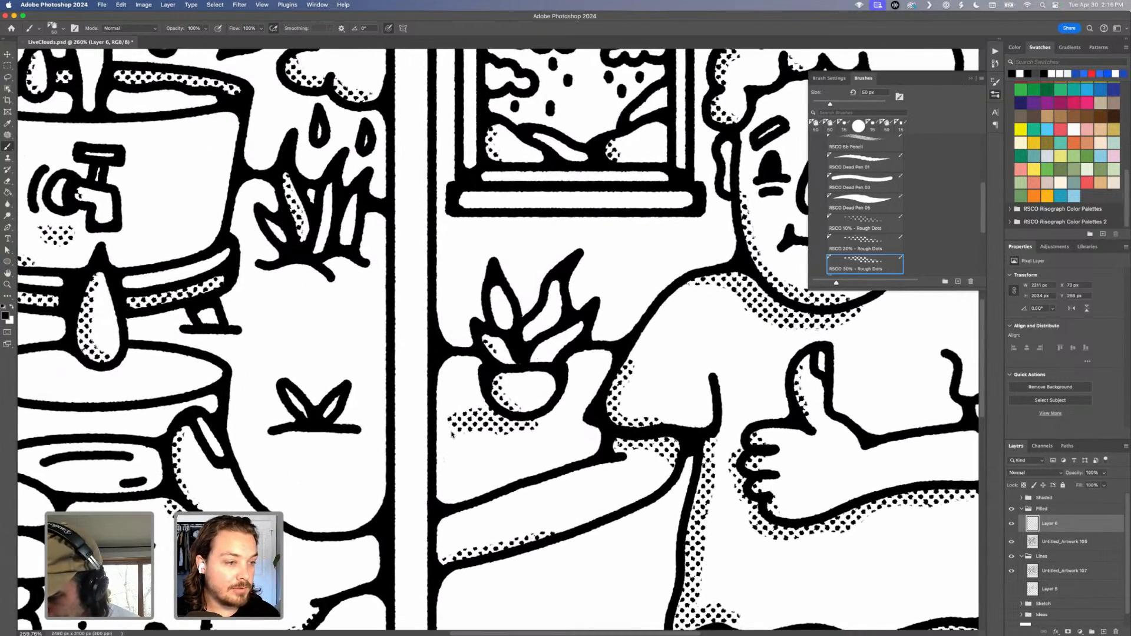
mouse_move(496, 290)
left_mouse_down()
mouse_move(501, 323)
mouse_move(525, 338)
left_mouse_up()
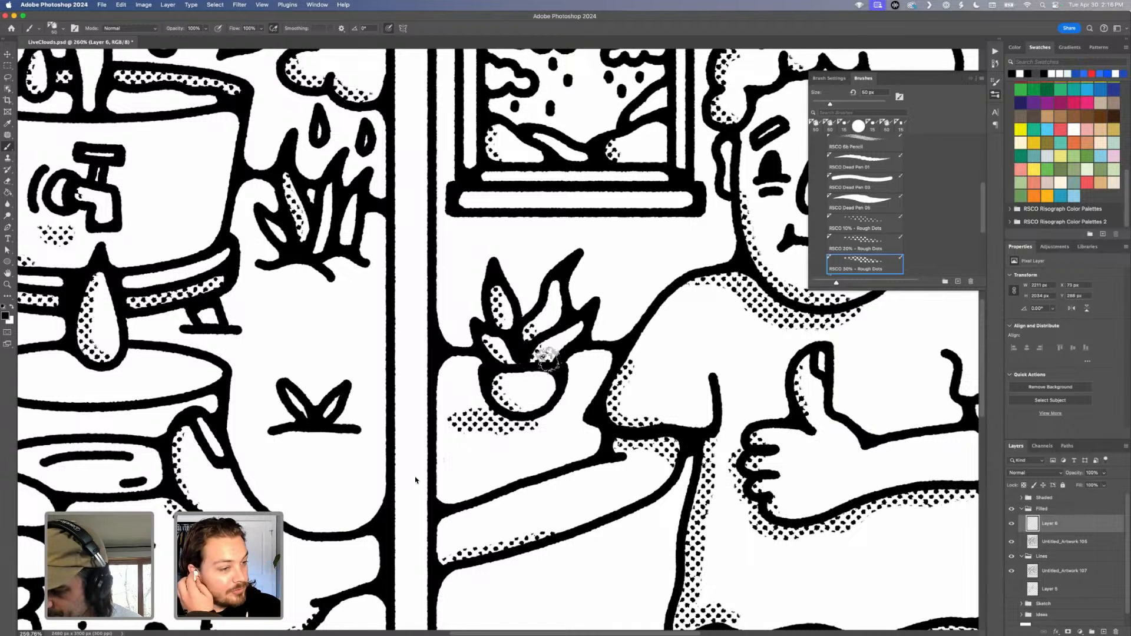
mouse_move(323, 238)
left_mouse_down()
mouse_move(280, 235)
mouse_move(347, 239)
left_mouse_up()
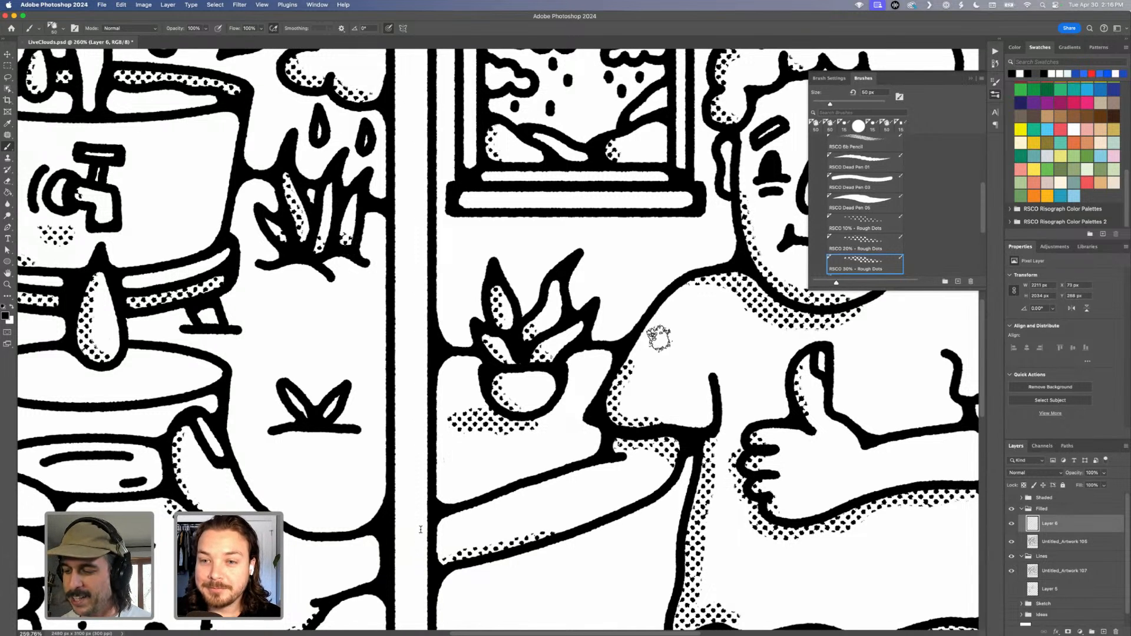
left_click_drag(427, 246, 471, 277)
Try rough-dot shading on the wall beneath the windowsill, and undo it.
scroll(471, 277, "left", 10)
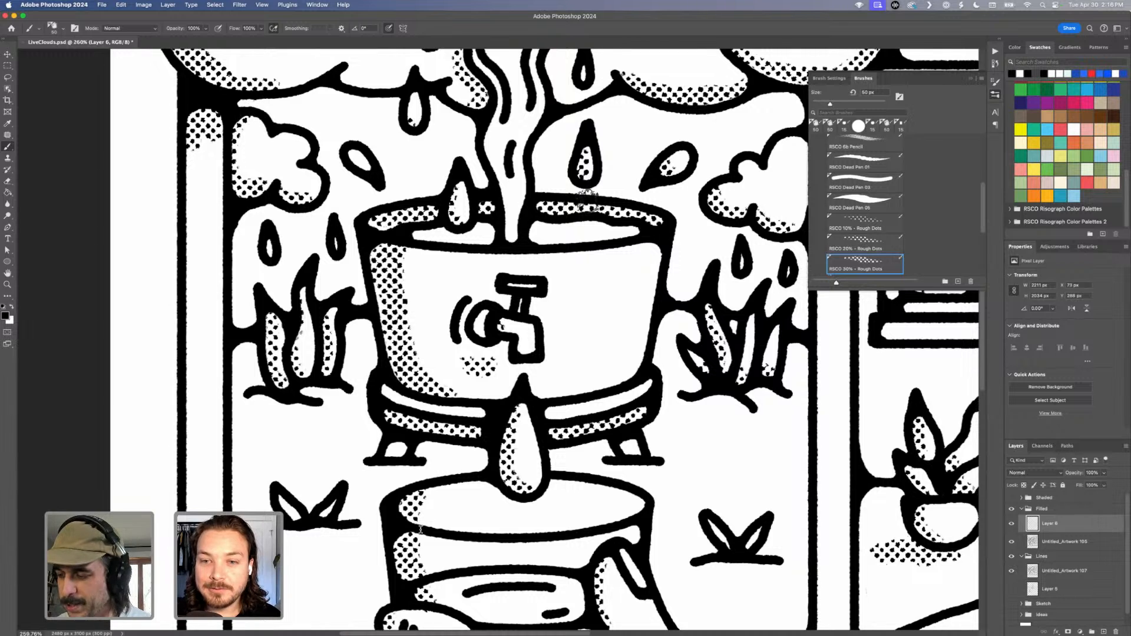
scroll(586, 197, "up", 10)
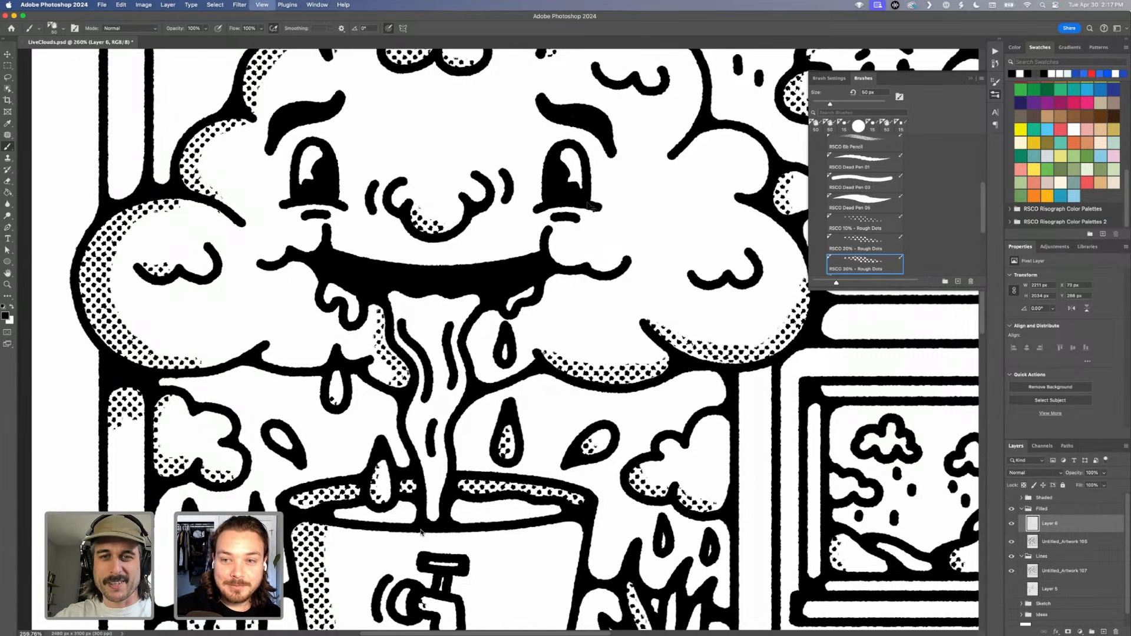
key("super+minus")
key("super+minus")
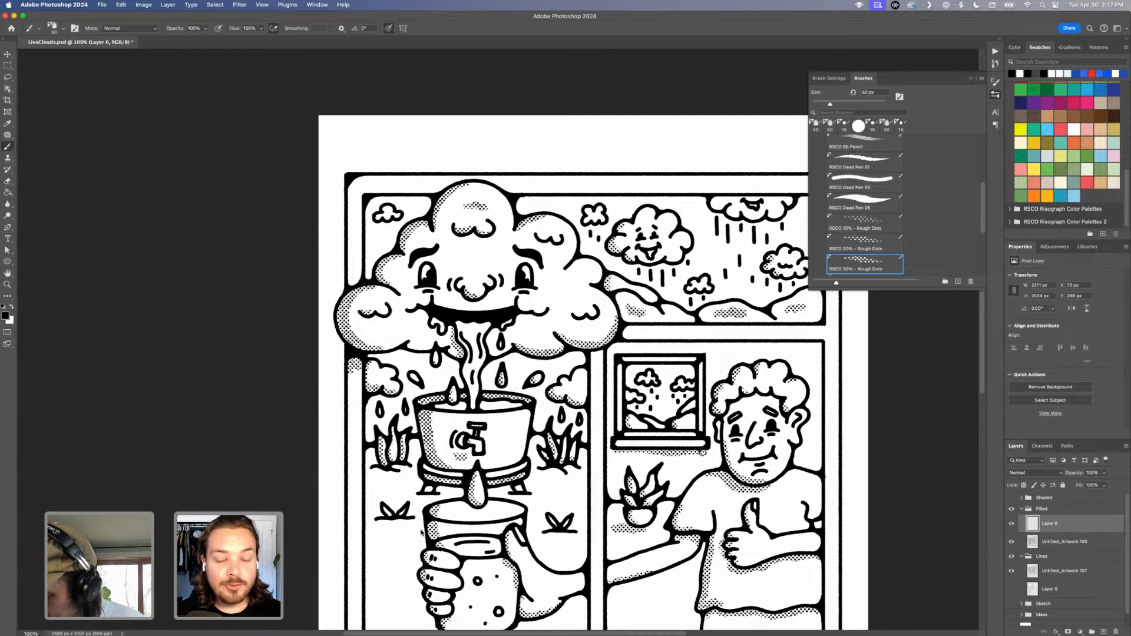
key("super+z")
key("super+plus")
key("super+plus")
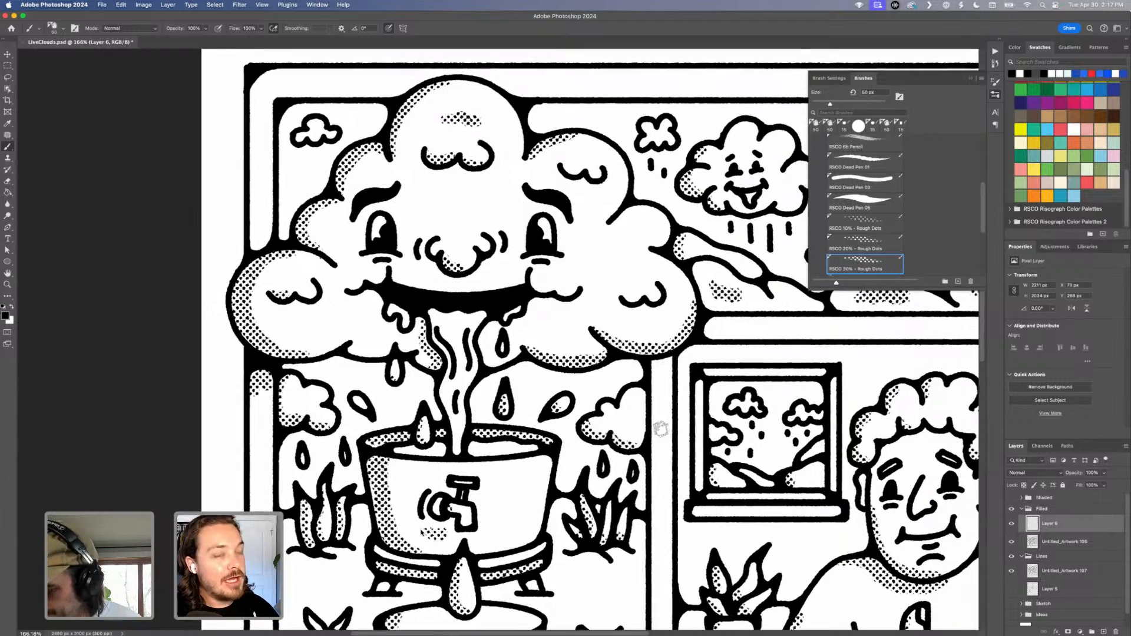
left_click_drag(812, 416, 761, 384)
scroll(421, 532, "down", 5)
scroll(421, 533, "right", 6)
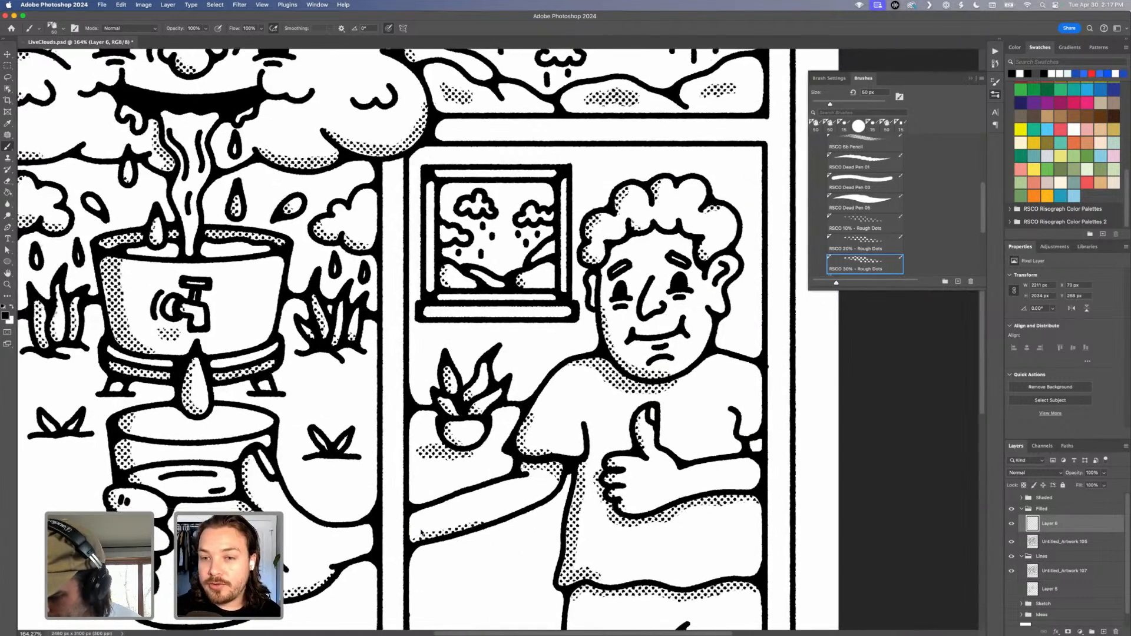
Shade the wall beneath the windowsill and along the outer left edge of the window frame with rough dots.
left_click_drag(416, 325, 517, 326)
key("super+z")
left_click_drag(427, 326, 571, 326)
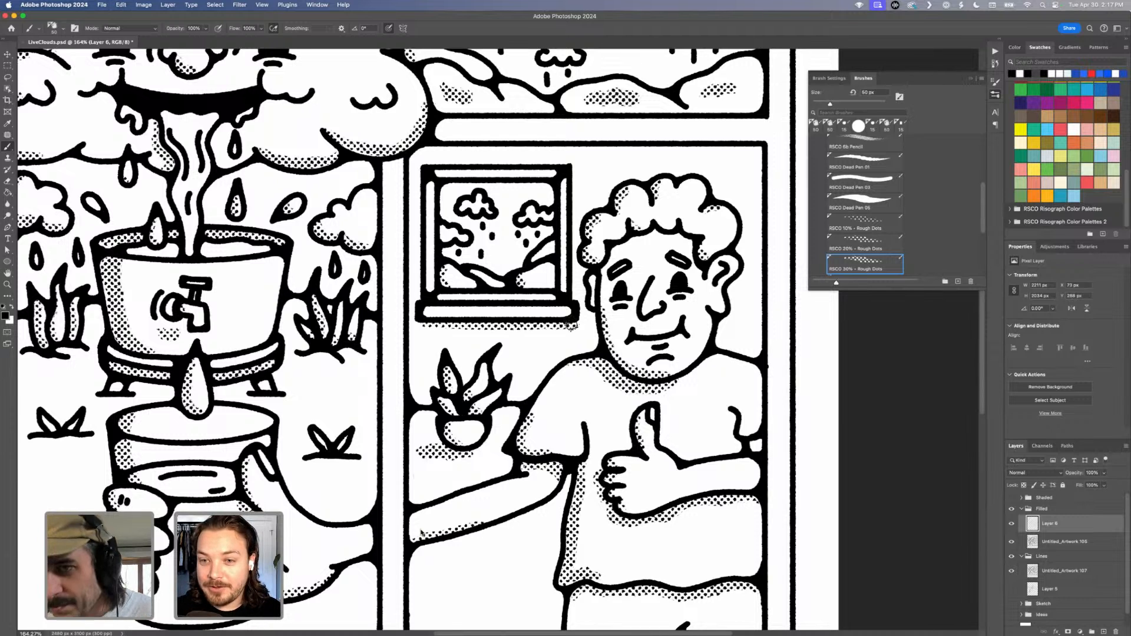
left_click_drag(419, 300, 415, 178)
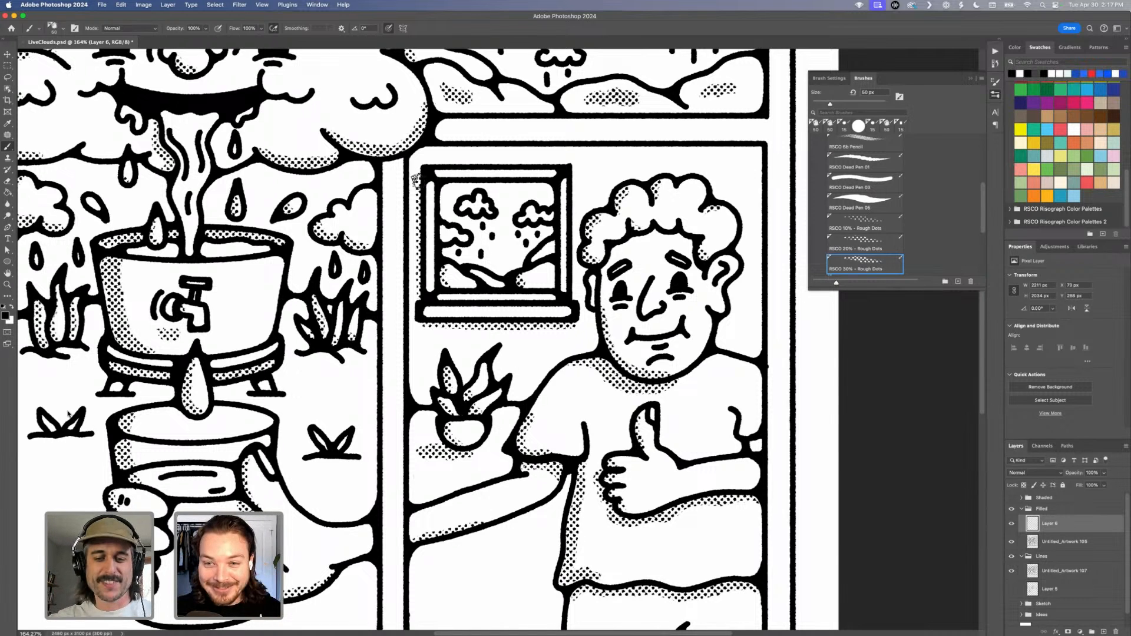
Review the whole dot-shaded comic illustration at 100% zoom.
key("super+1")
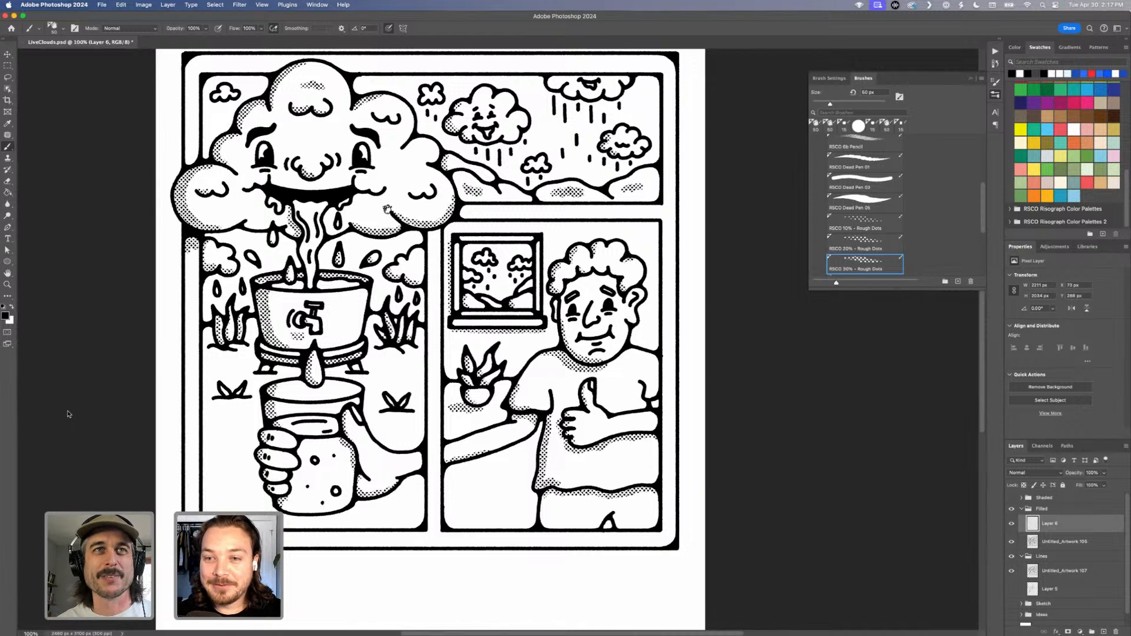
scroll(387, 210, "up", 2)
scroll(387, 210, "left", 2)
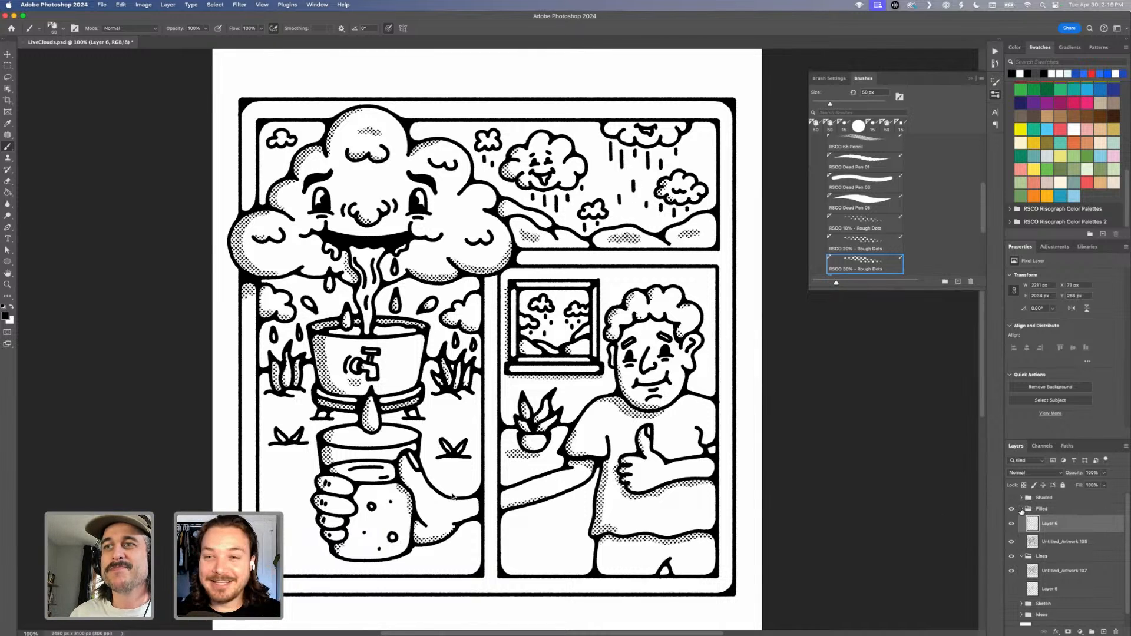
left_click(1020, 509)
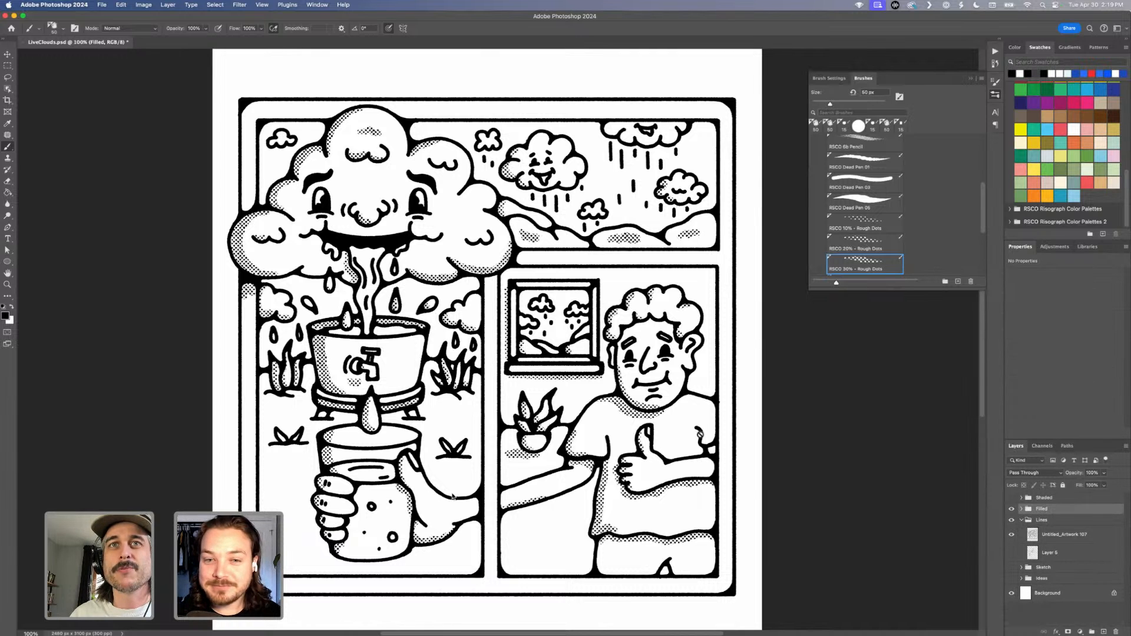
key("super+0")
key("super+1")
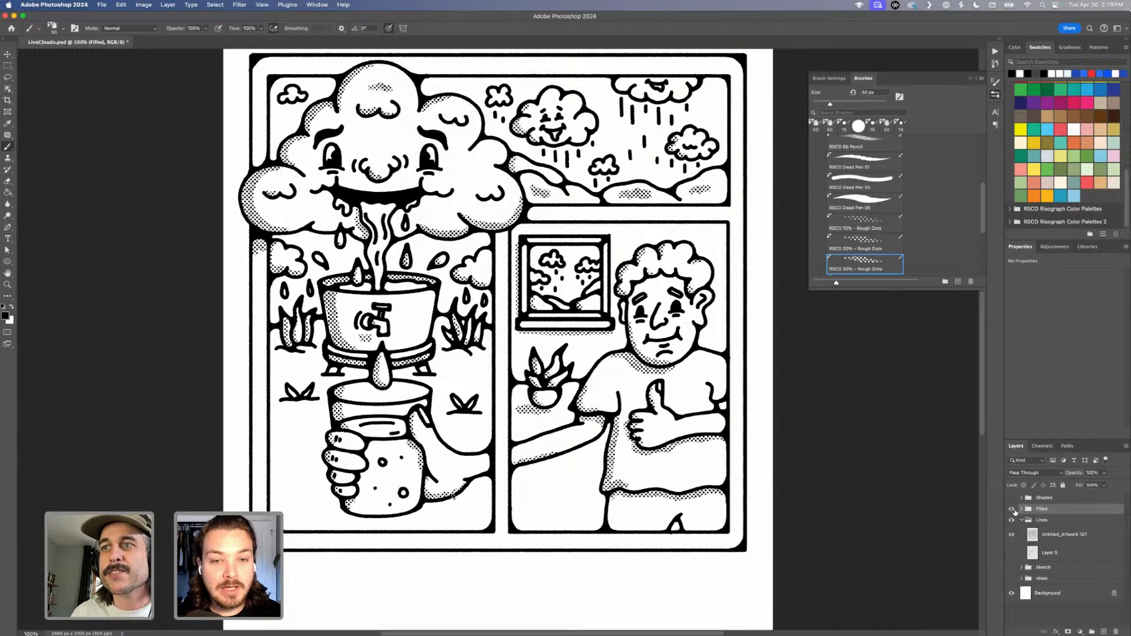
left_click(1022, 509)
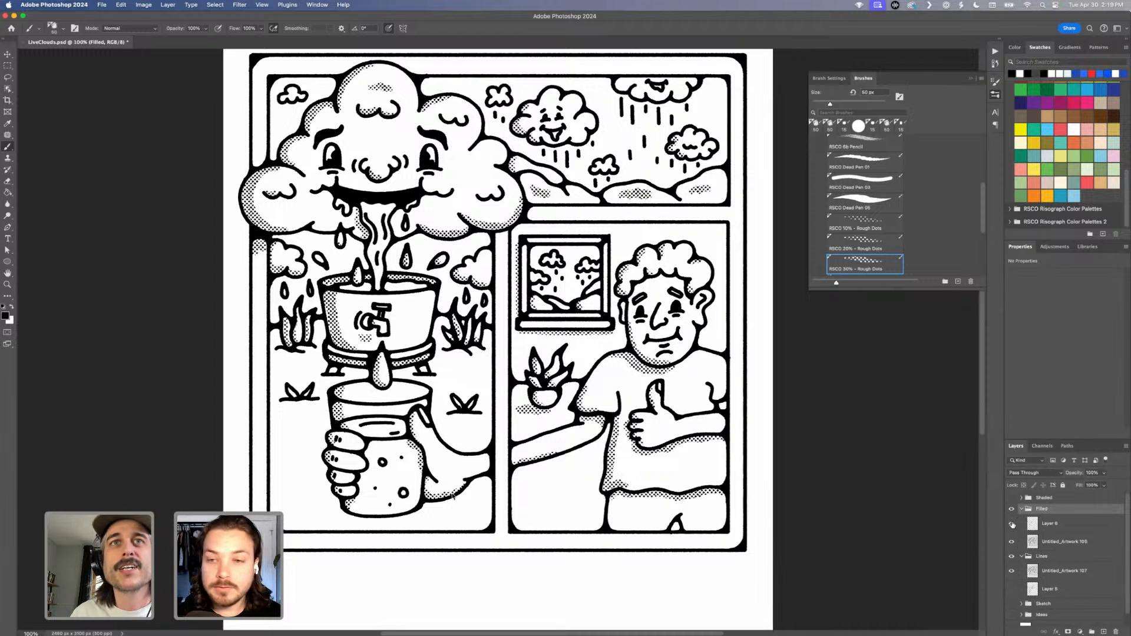
Hide the dot shading on Layer 6 and compare the filled artwork with the Sketch group briefly shown beneath it.
left_click(1012, 523)
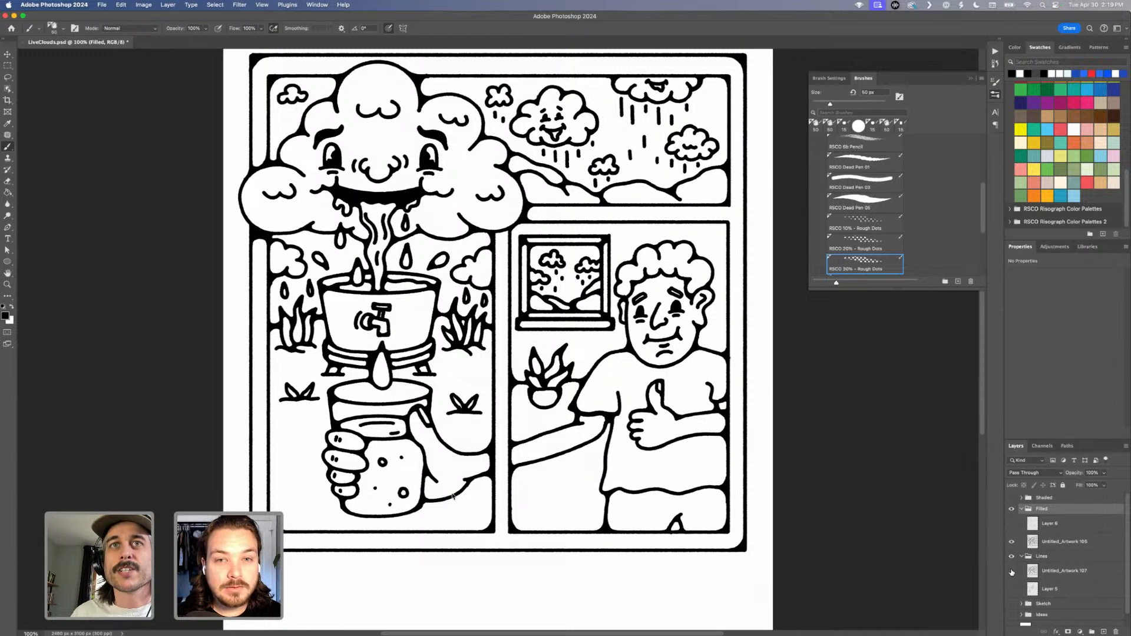
left_click(1012, 603)
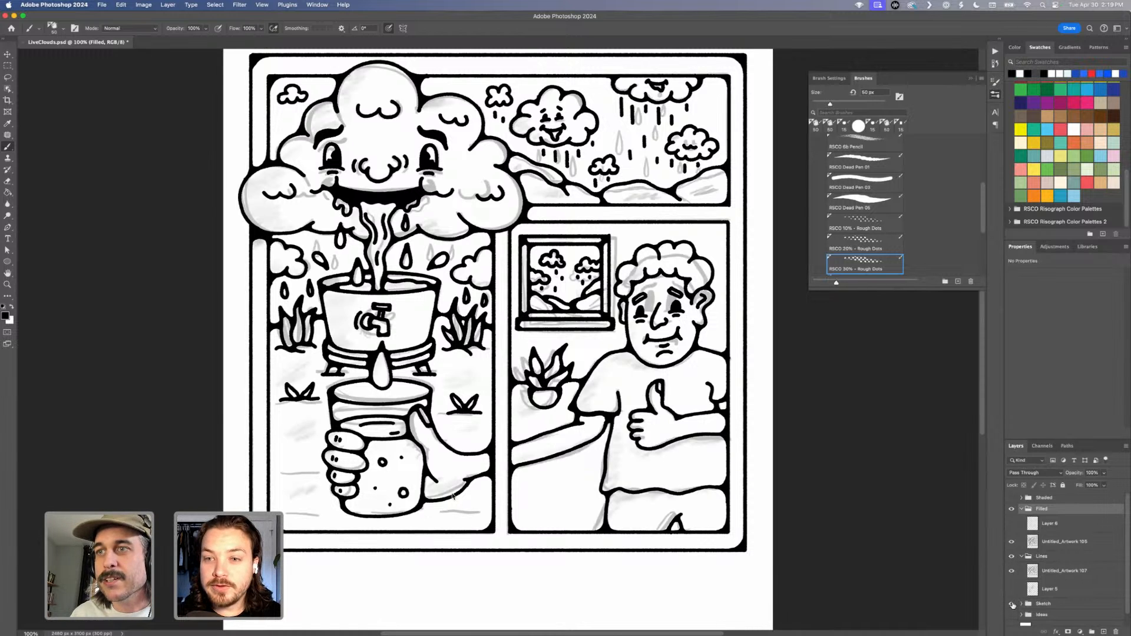
left_click(1012, 604)
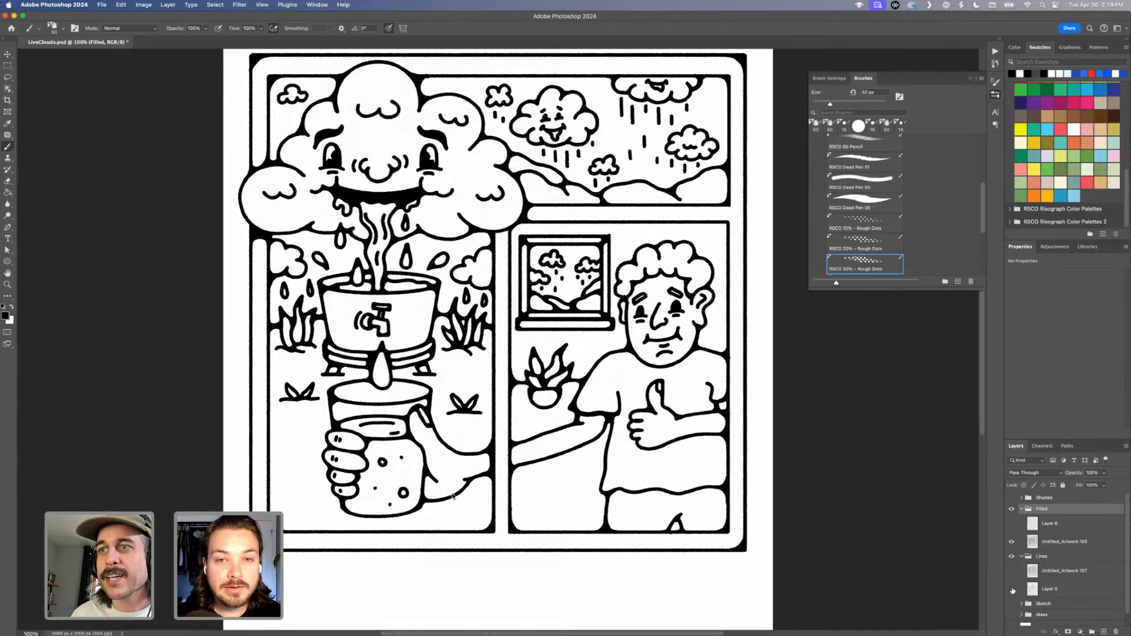
left_click(1010, 525)
left_click(1010, 525)
left_click(1011, 525)
left_click(1010, 524)
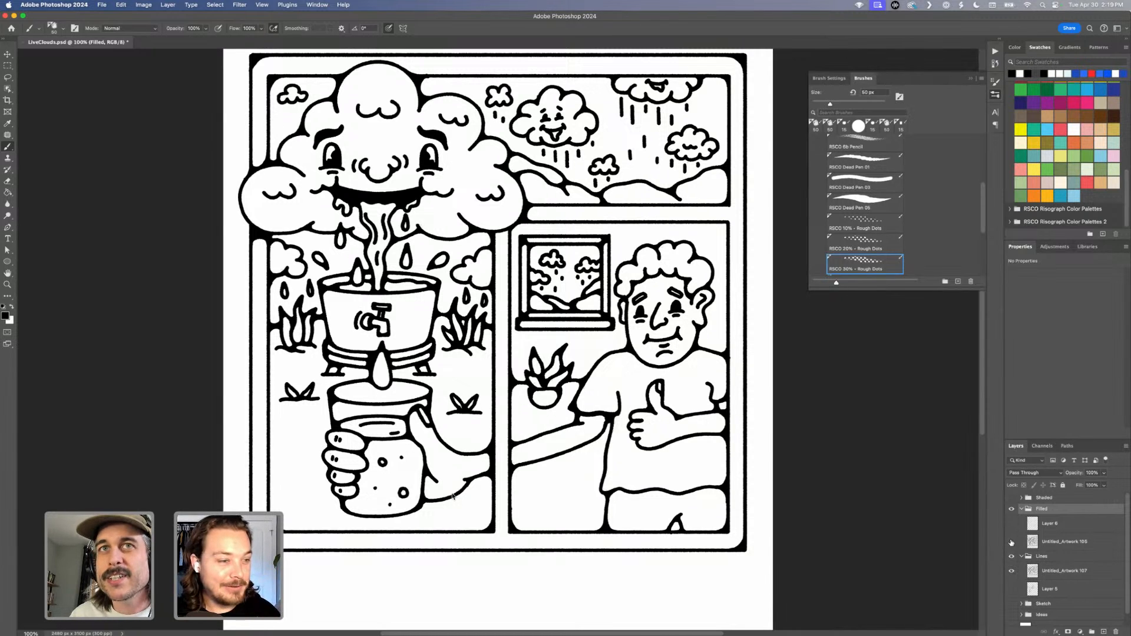
Hide the Filled artwork to inspect the plain line art, and hide the Lines group to view only the sketch.
left_click(1012, 542)
scroll(1011, 542, "down", 1)
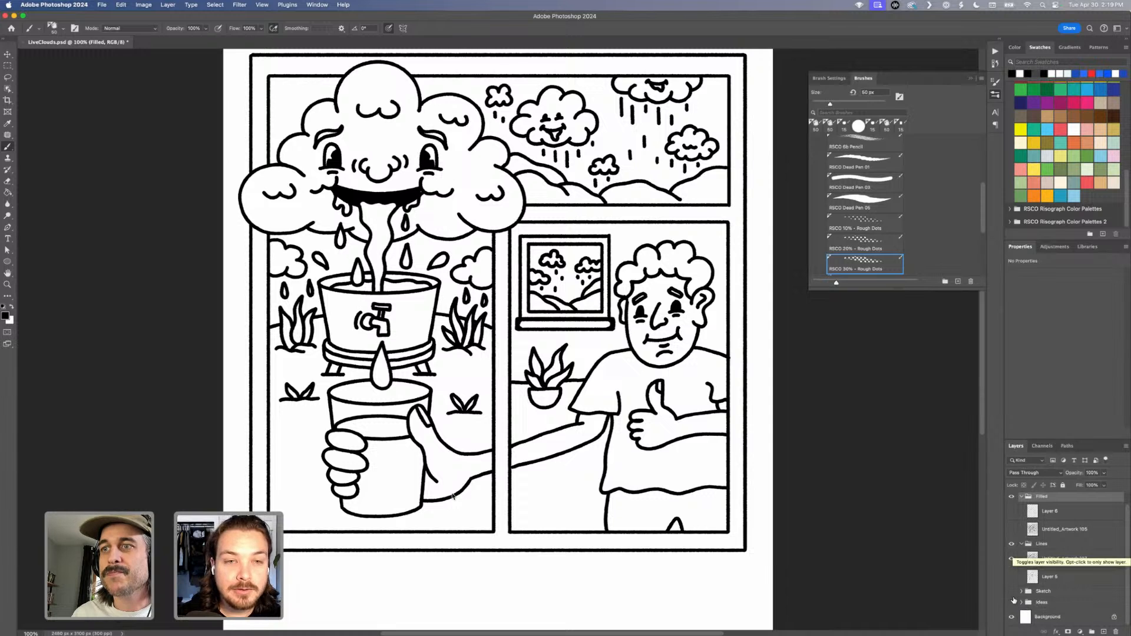
left_click(1011, 543)
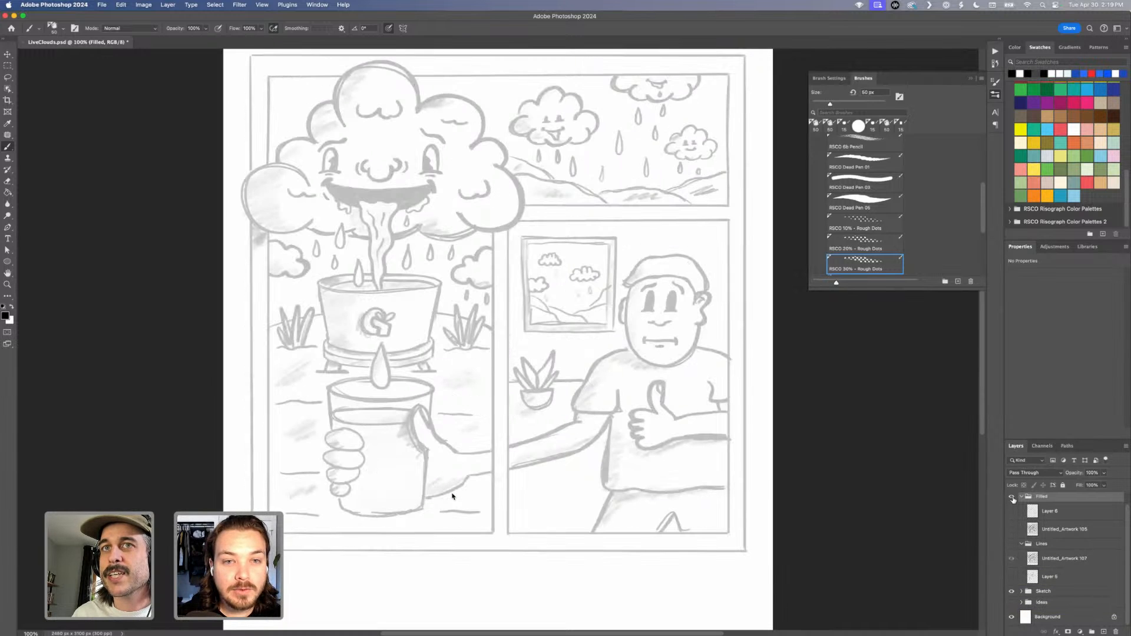
scroll(1013, 499, "up", 1)
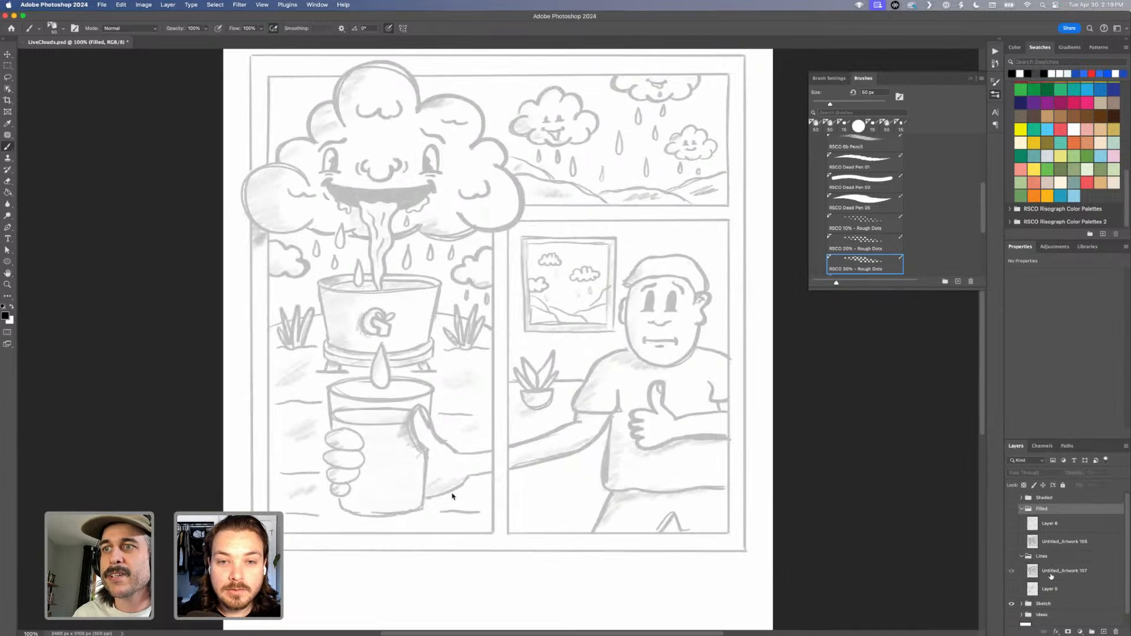
Set the opacity of the Untitled_Artwork 106 layer in the Sketch group to 100%.
left_click(1051, 604)
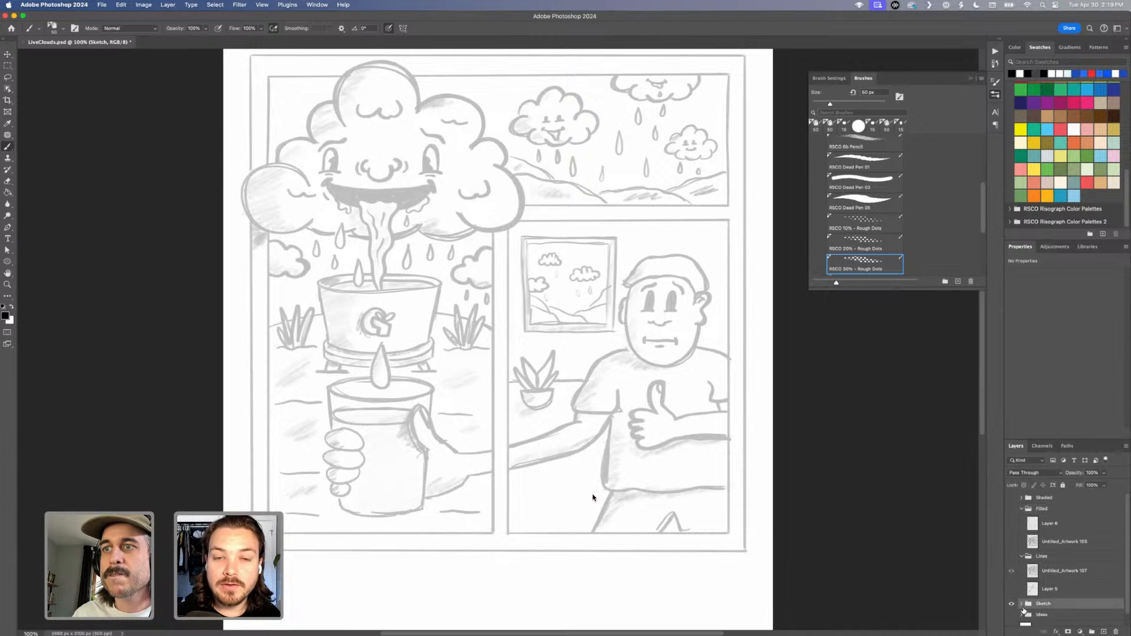
left_click(1022, 604)
scroll(1053, 613, "down", 2)
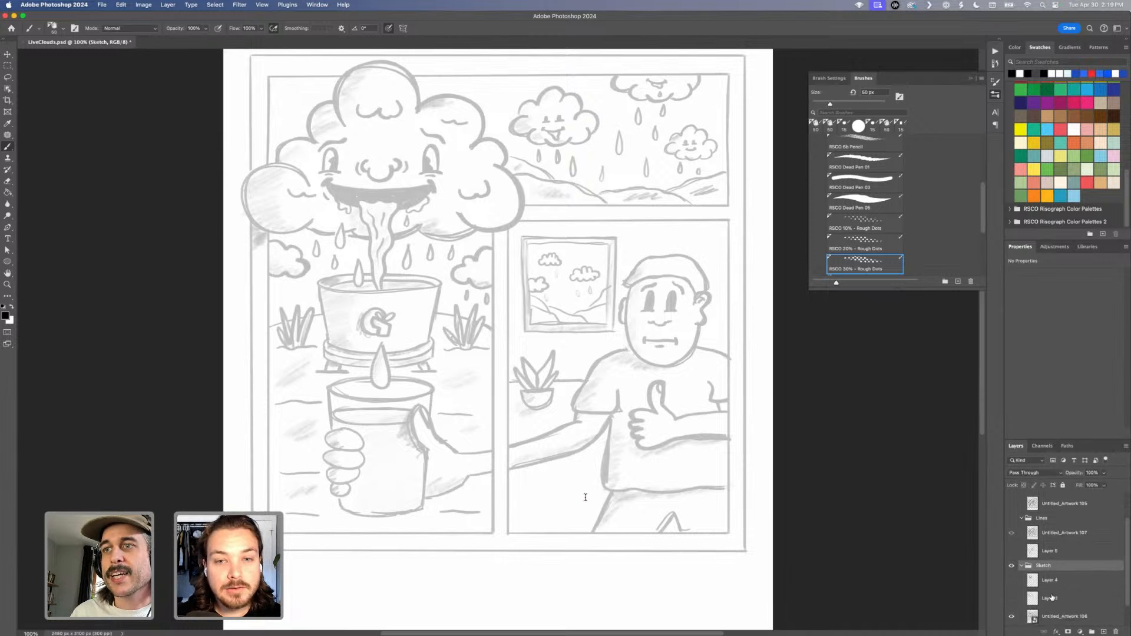
left_click(1049, 591)
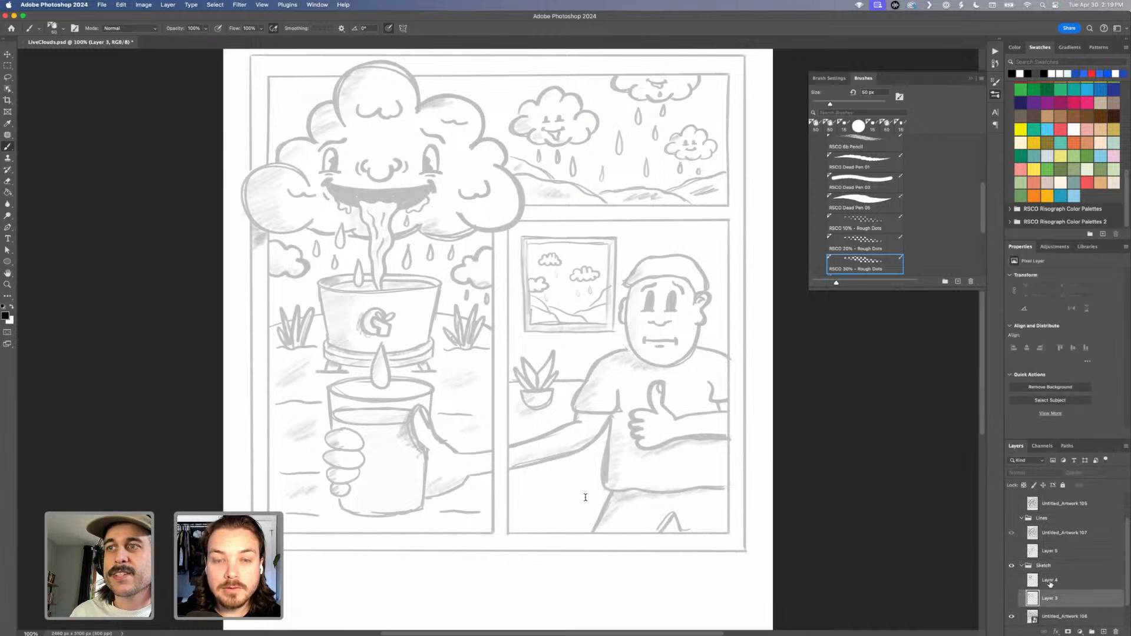
left_click(1059, 619)
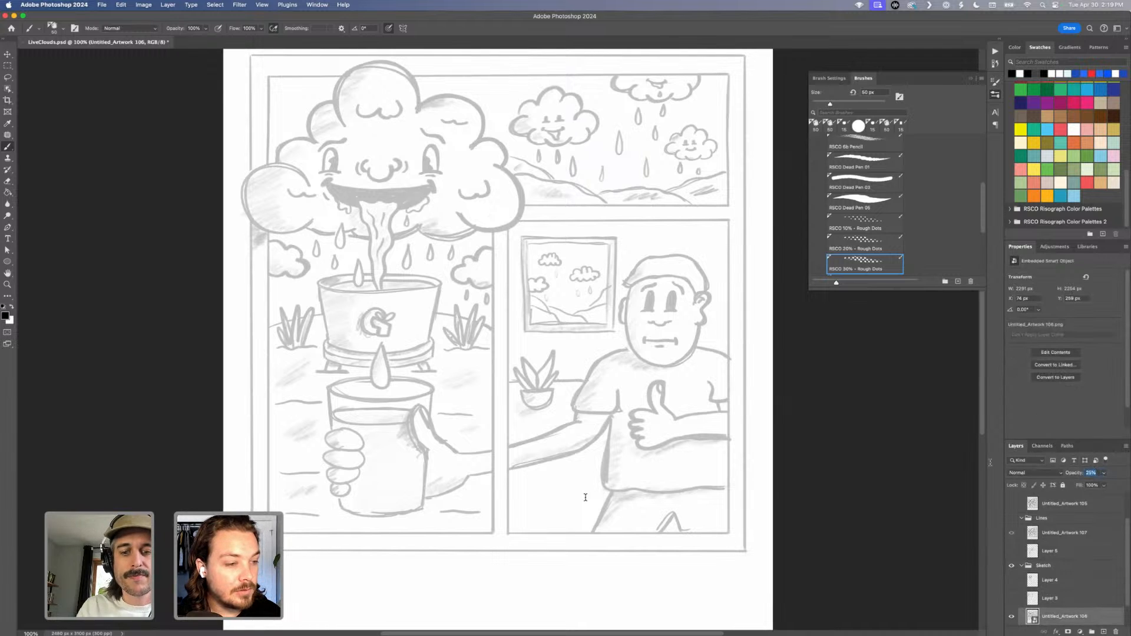
type("100")
key("Tab")
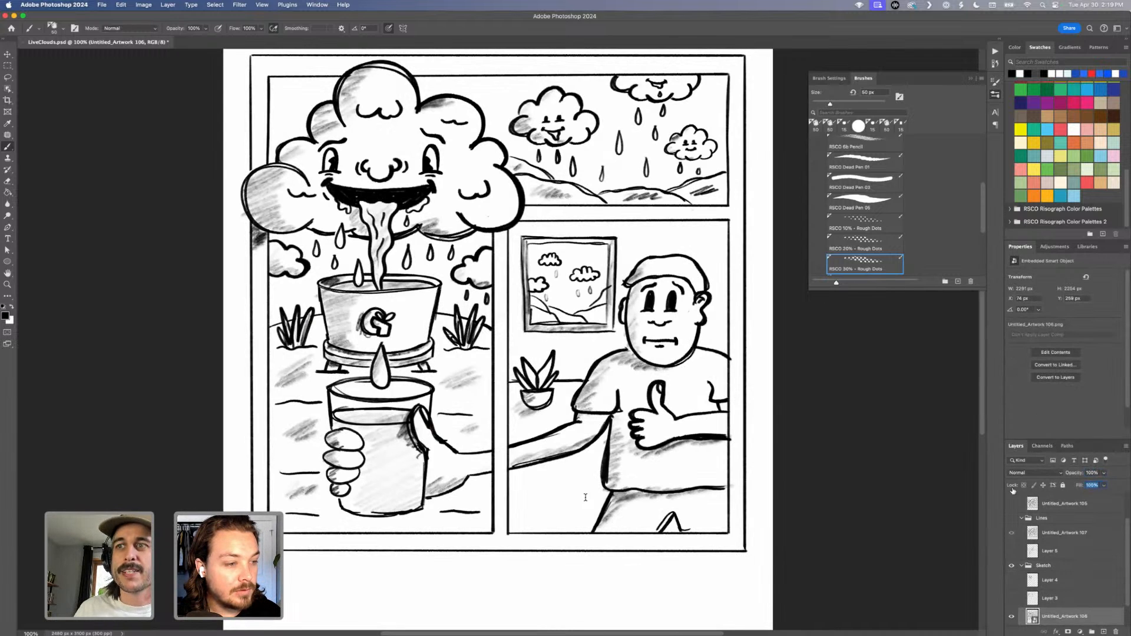
Show the Lines group with Layer 5 over the sketch, and hide the Sketch group and Layer 5 to inspect the line art.
left_click(1011, 551)
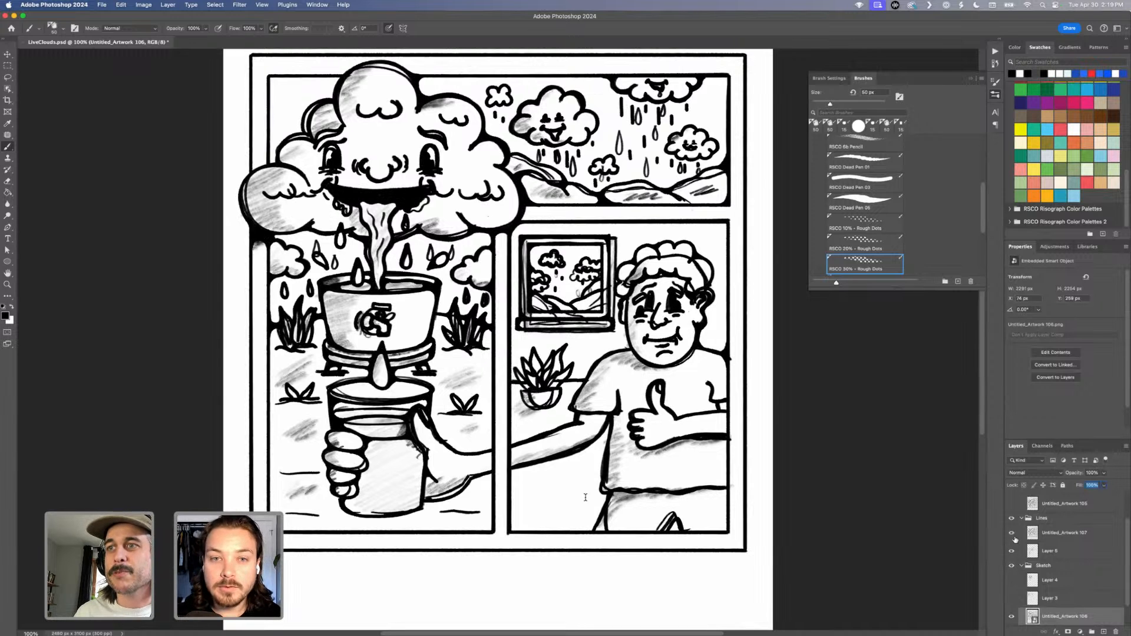
left_click(1013, 567)
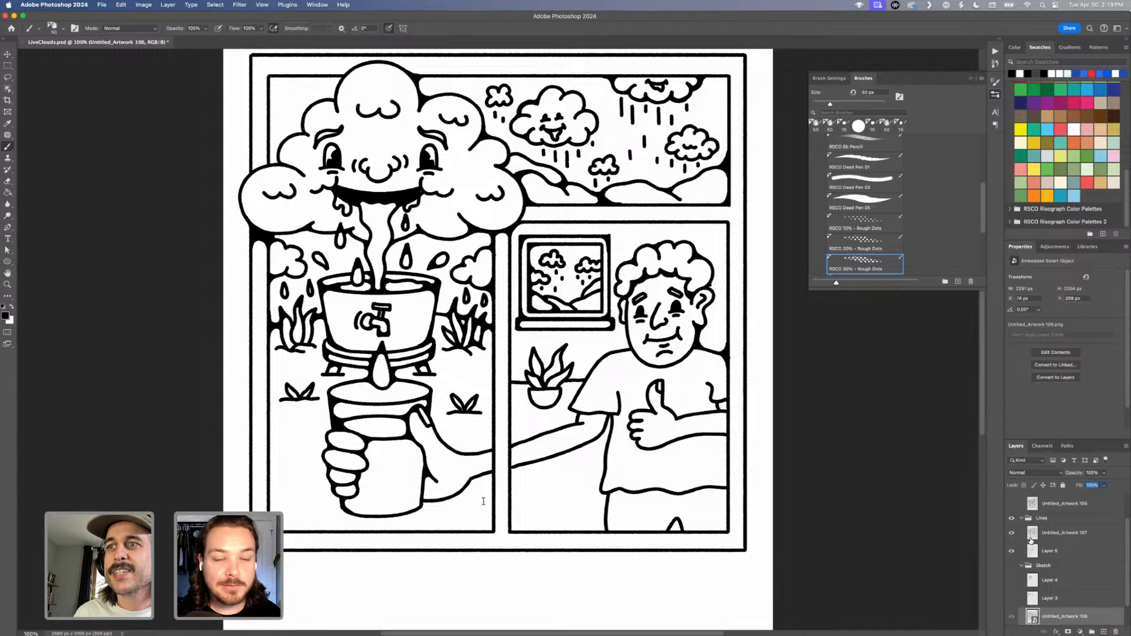
left_click(1012, 551)
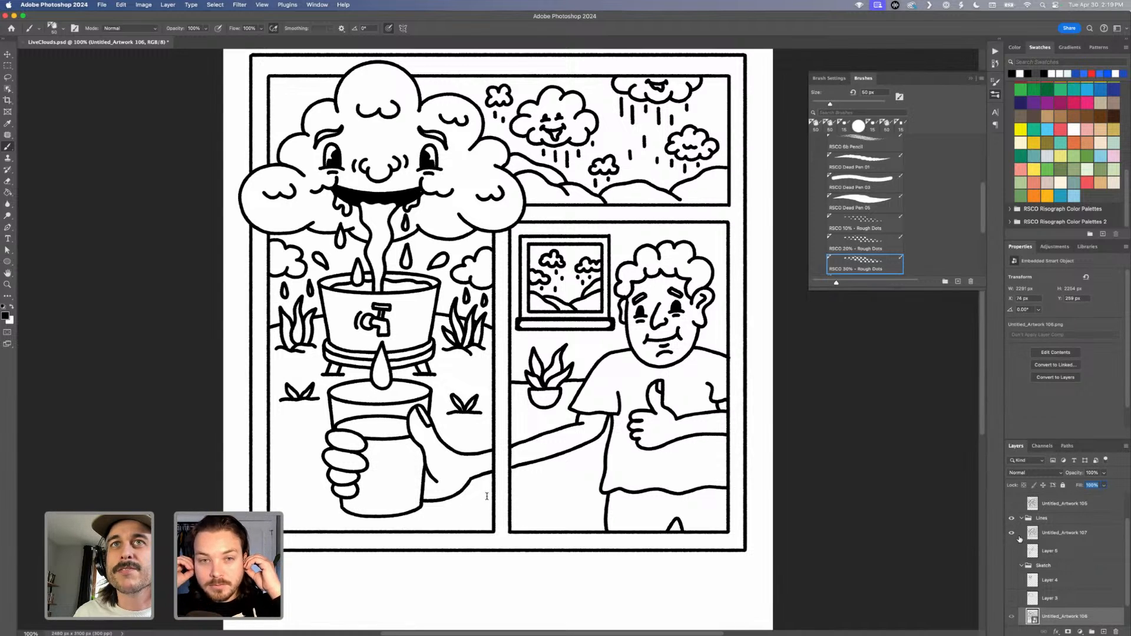
Show the filled artwork and the dot shading on Layer 6 again, and review the finished illustration.
left_click(1012, 505)
scroll(1012, 507, "up", 2)
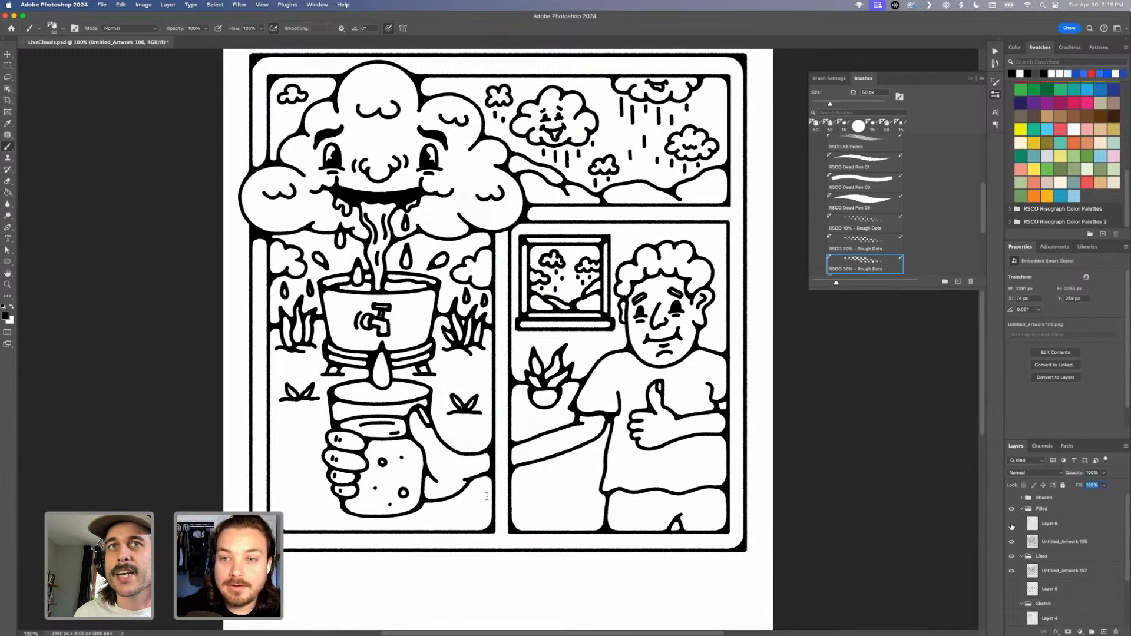
left_click(1012, 525)
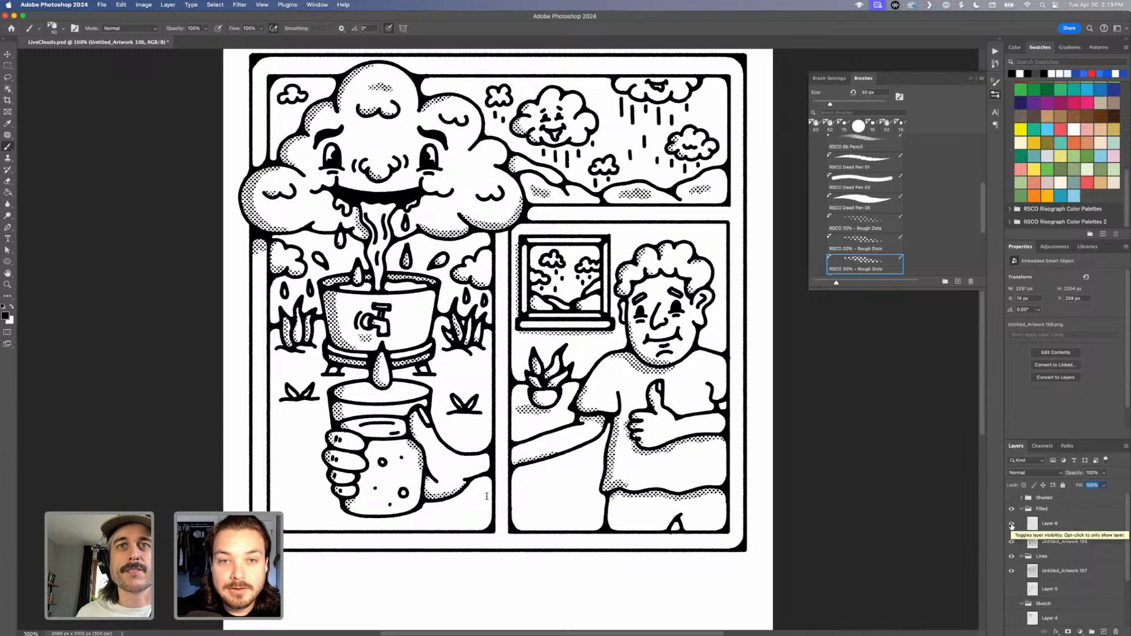
key("super+minus")
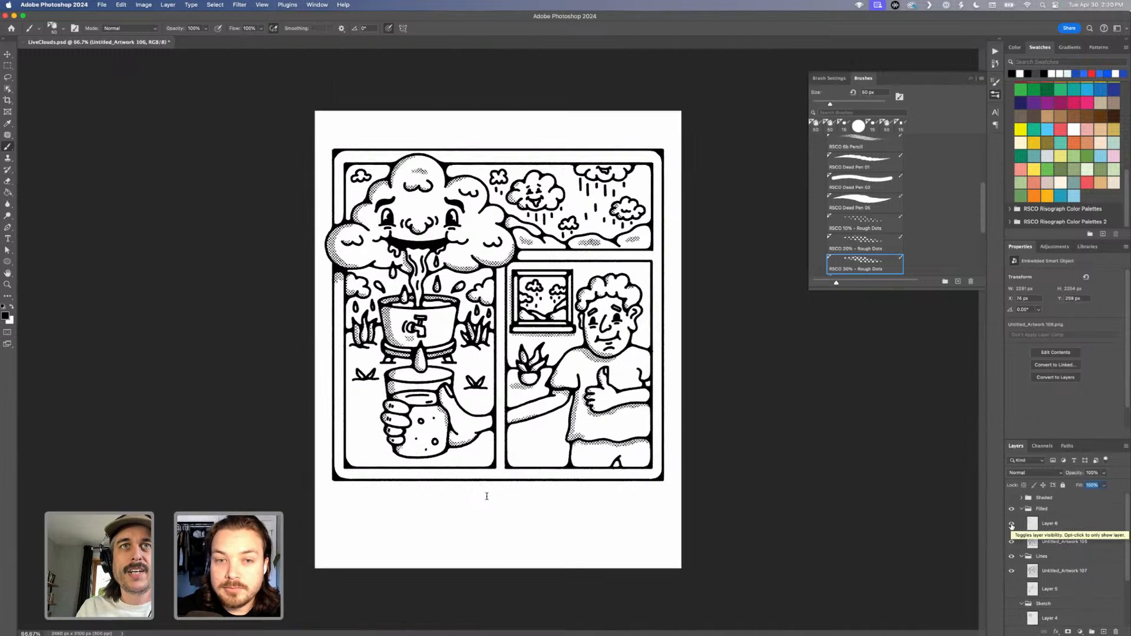
key("super+plus")
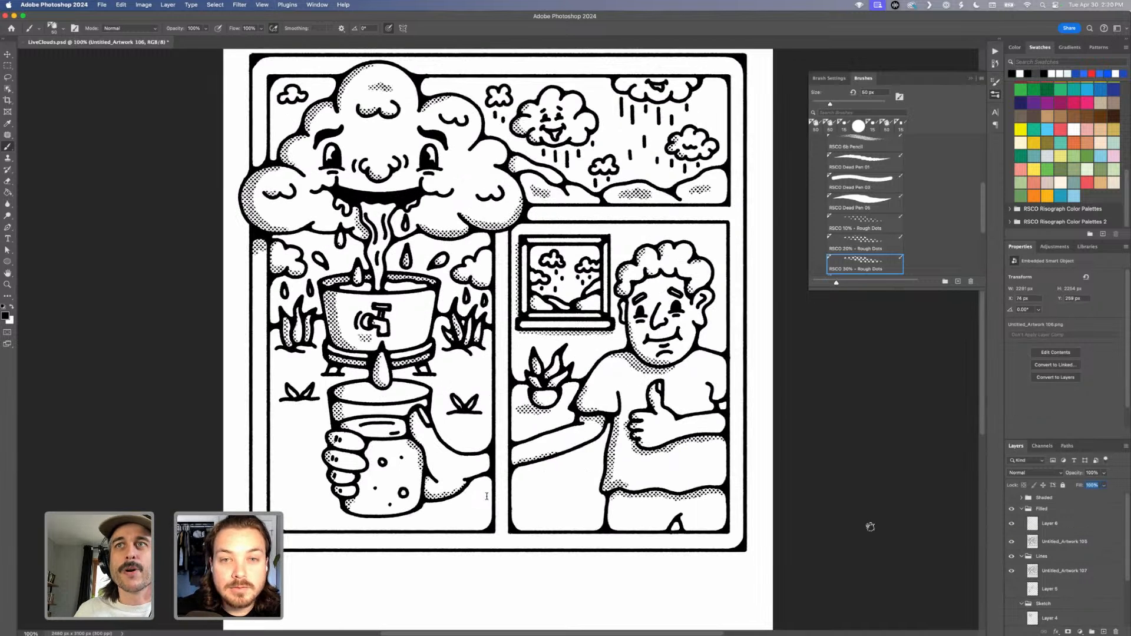
left_click_drag(729, 416, 742, 464)
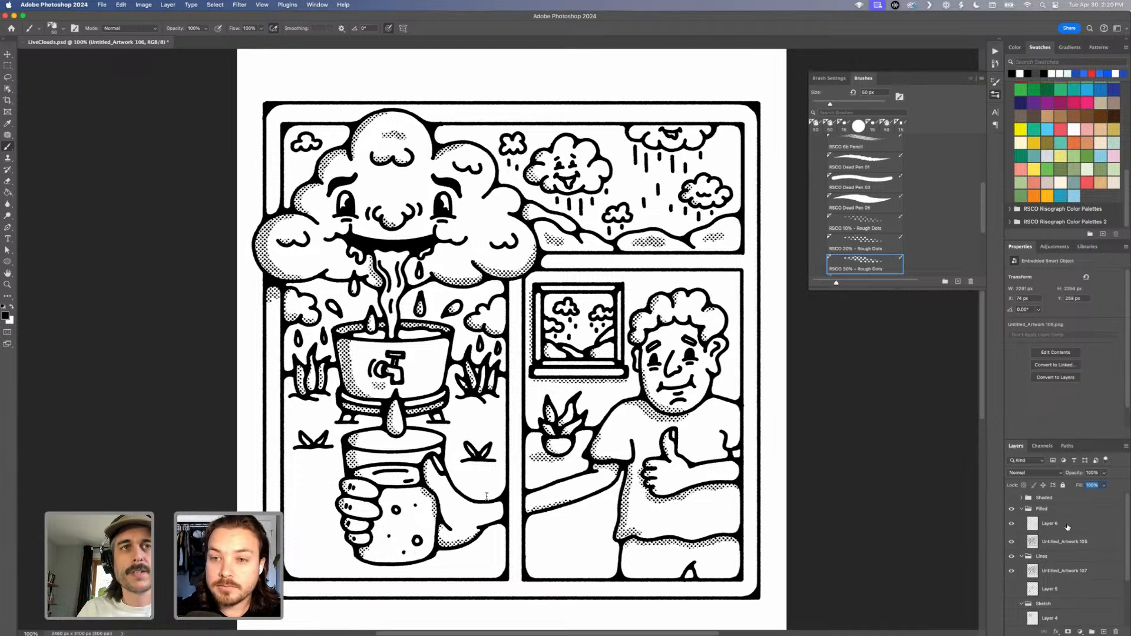
Create a blank 2480 × 3508 px document and set its crop ratio to 4:5.
key("super+Tab")
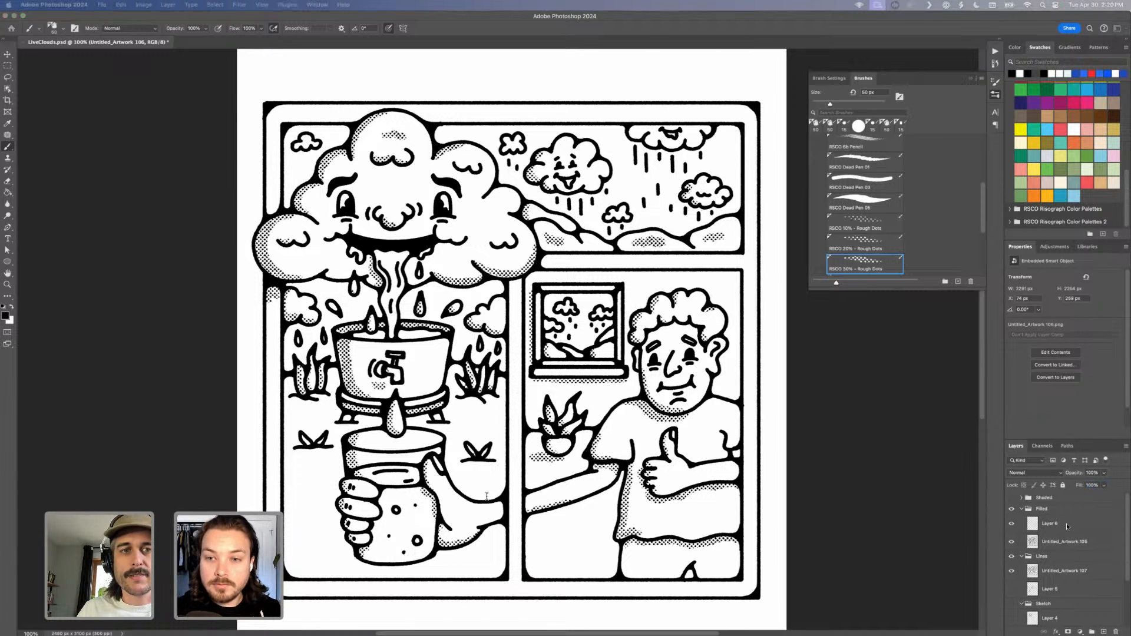
key("Return")
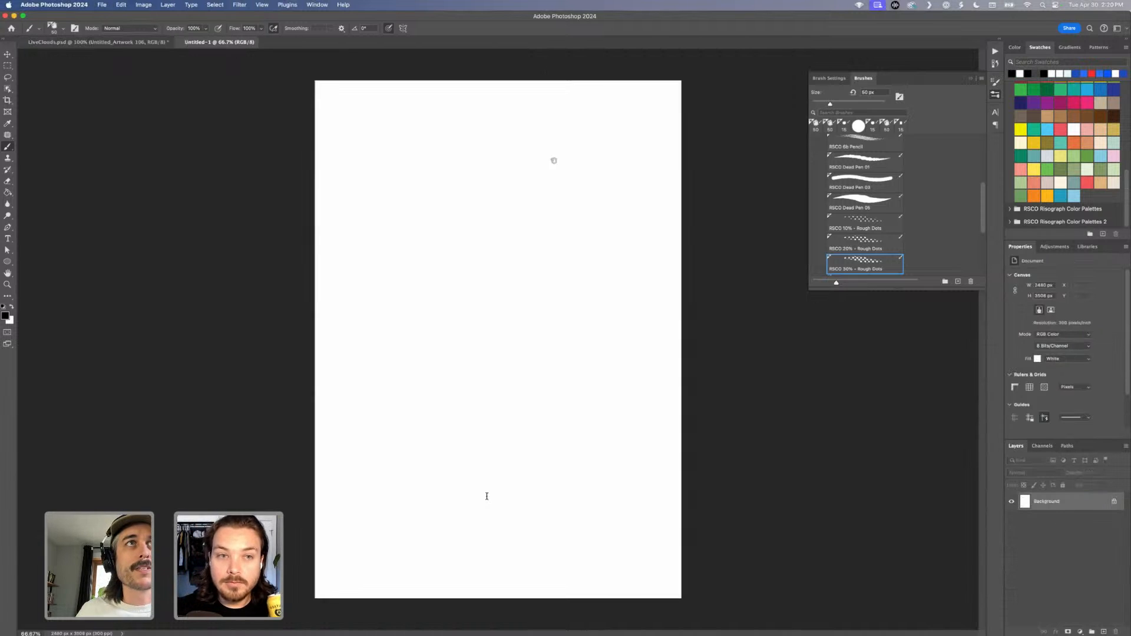
left_click(8, 101)
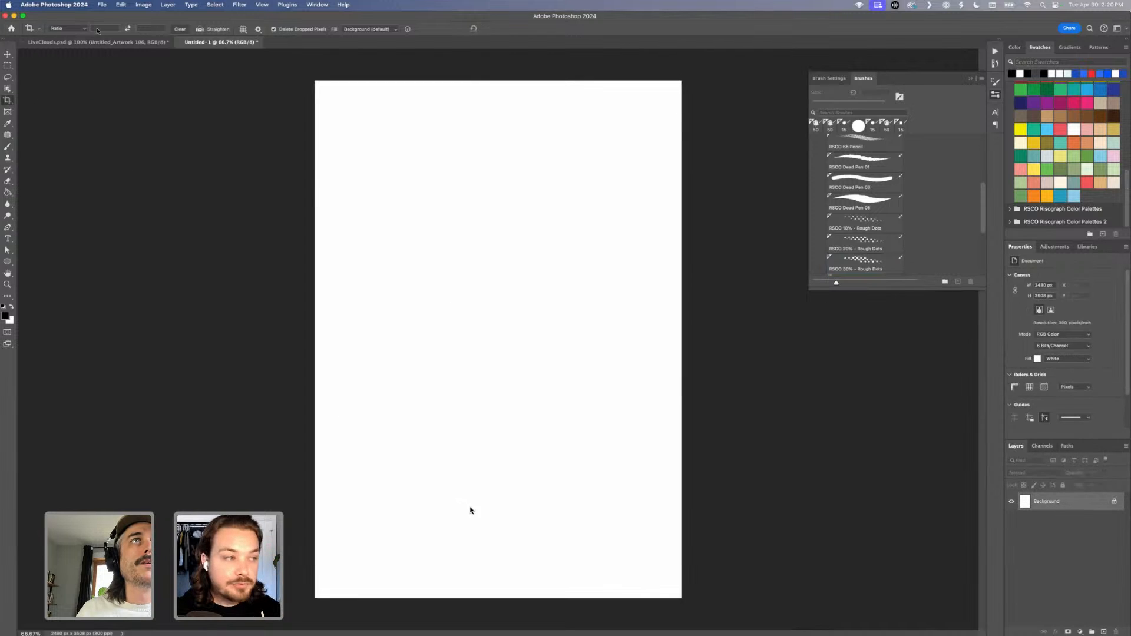
type("4")
key("Tab")
type("5")
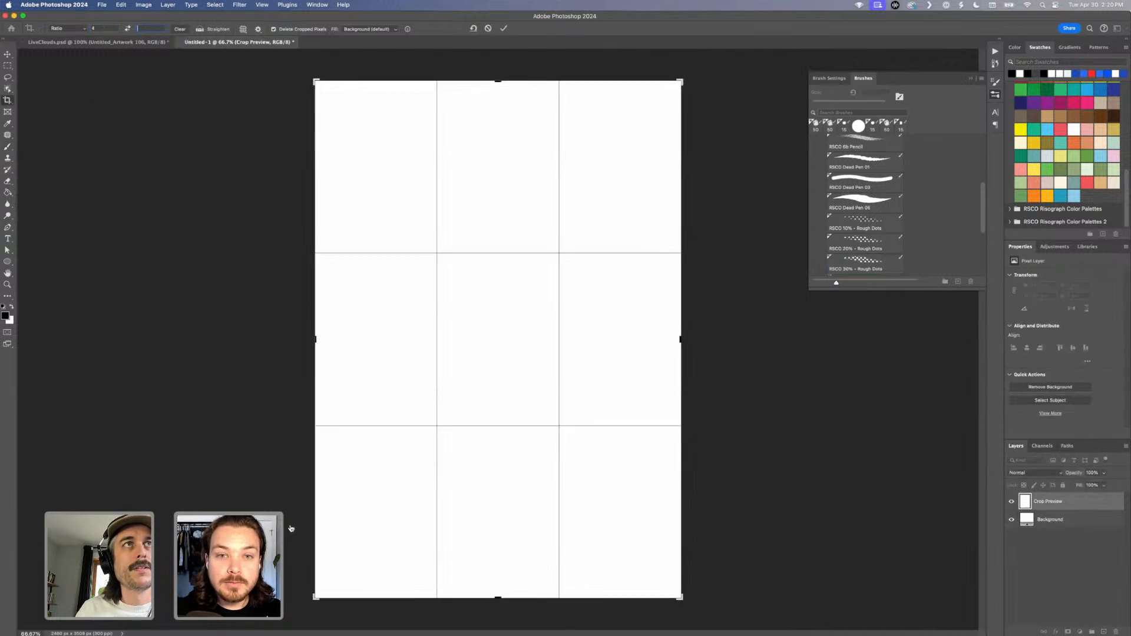
key("Return")
Switch to LiveClouds.psd and flatten the shaded comic illustration into a single Background layer.
left_click(138, 42)
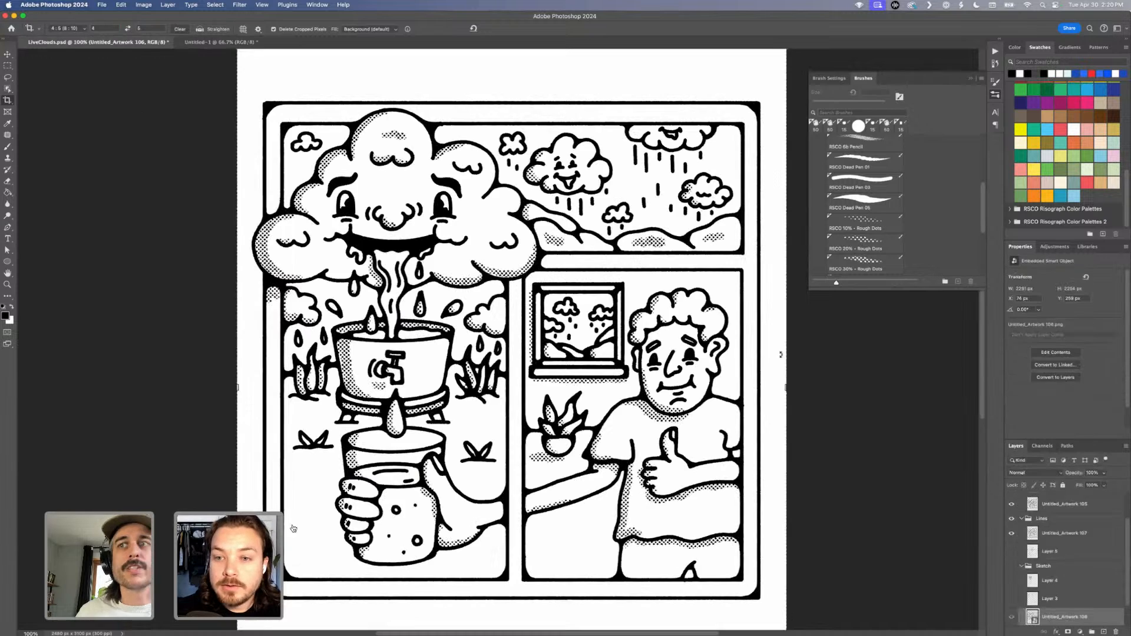
scroll(1081, 527, "up", 2)
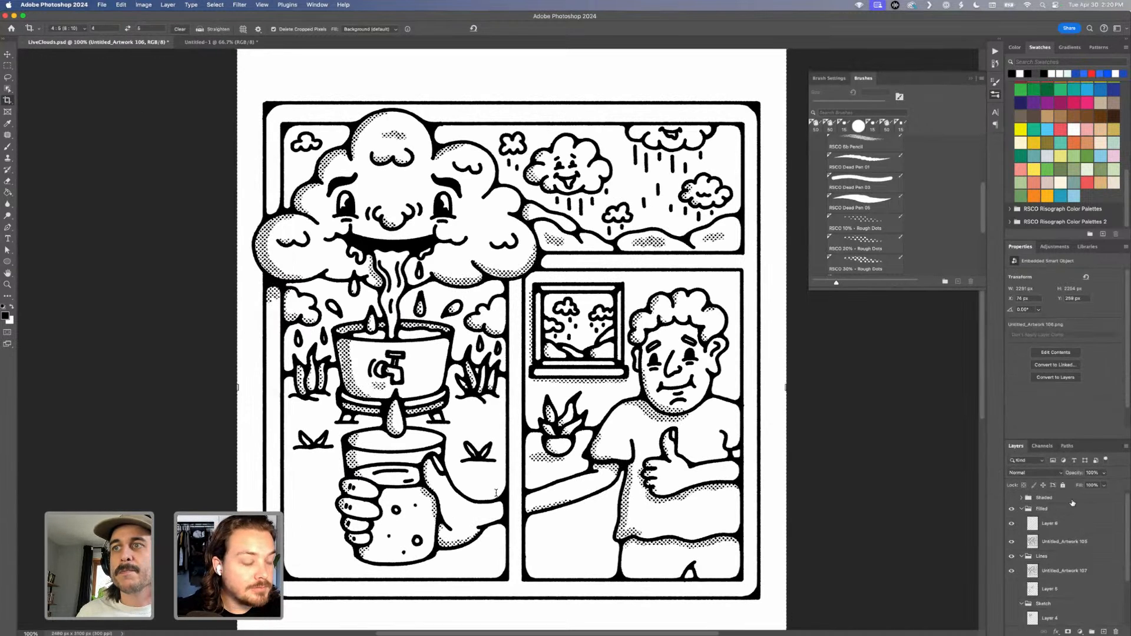
left_click(1070, 524)
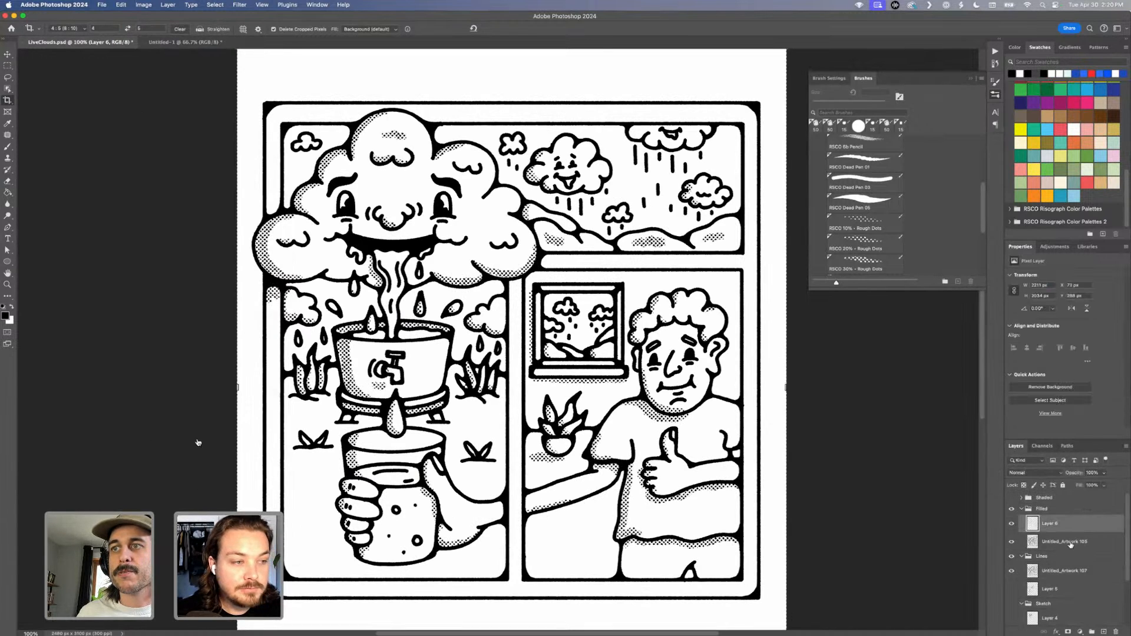
right_click(1075, 542)
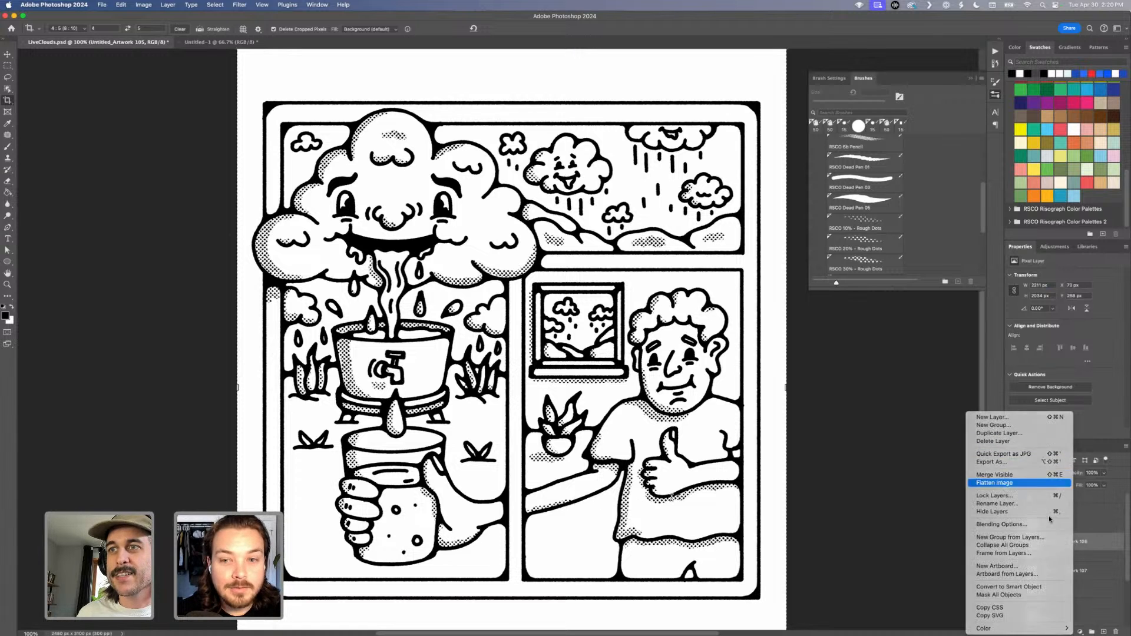
left_click(1002, 483)
key("Return")
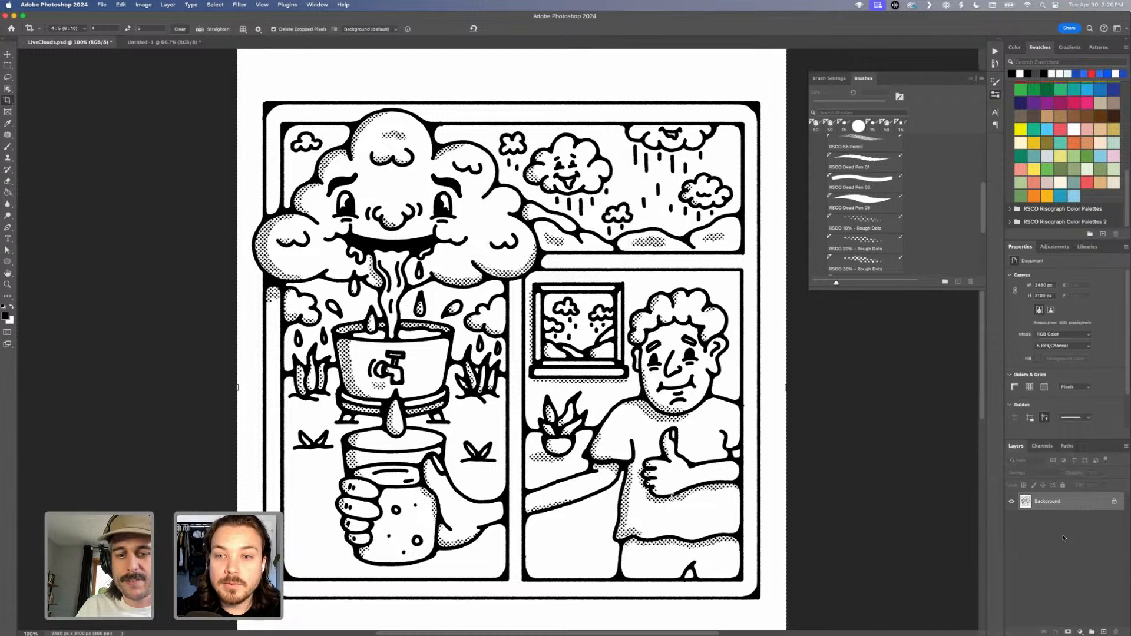
Duplicate the flattened artwork and copy it into the Untitled-1 document as a new layer, with its 4:5 crop applied.
key("super+j")
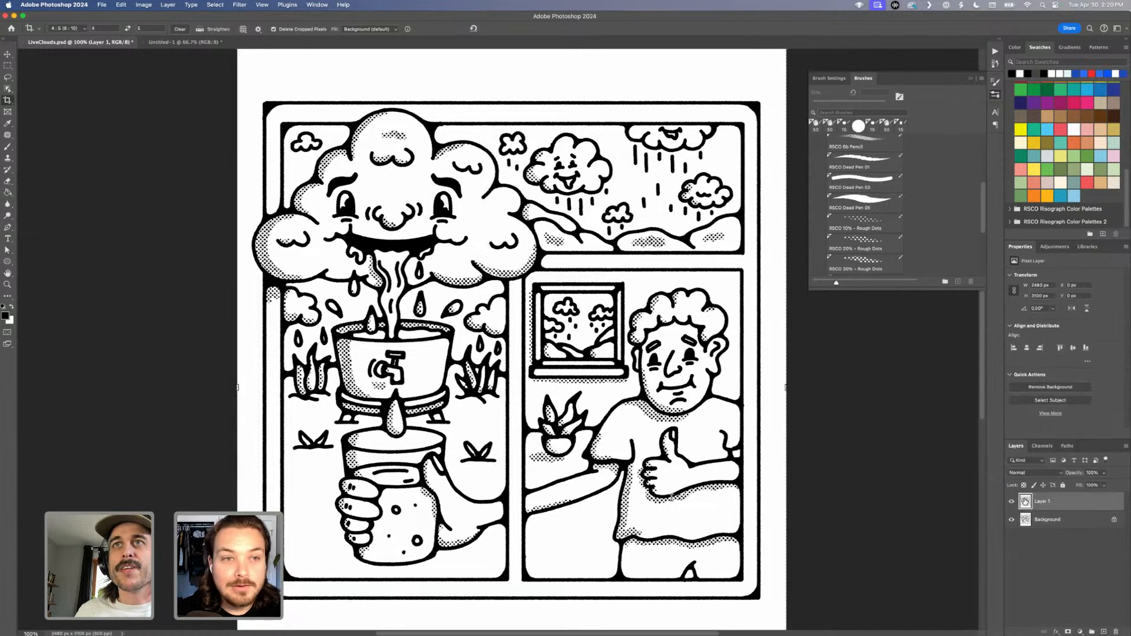
key("super+a")
key("super+c")
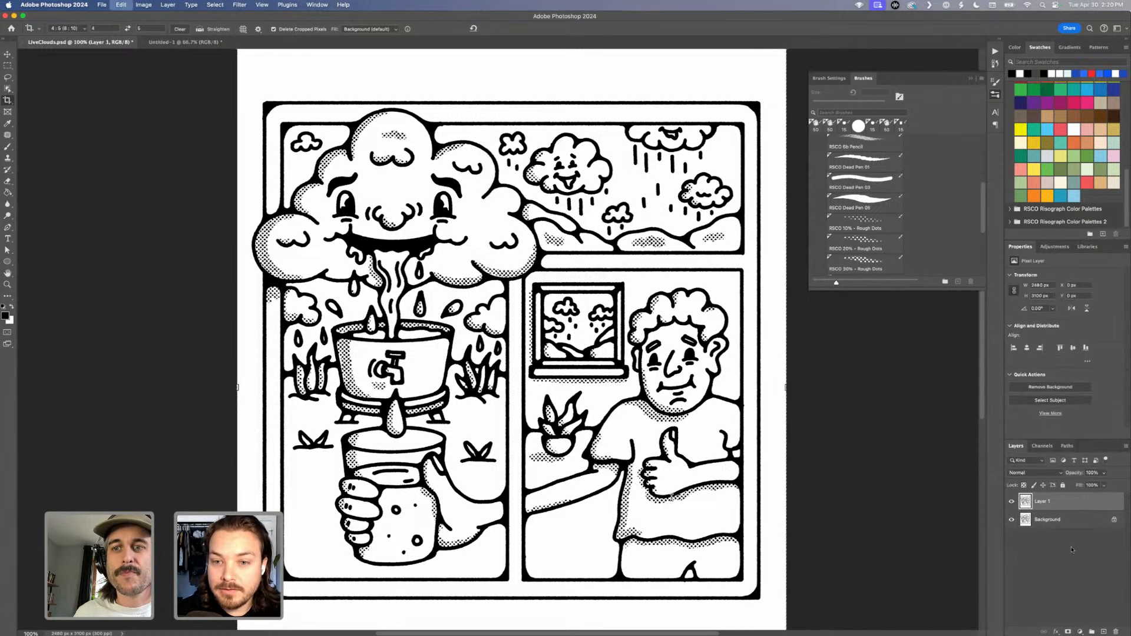
key("ctrl+Tab")
key("super+v")
key("Return")
key("Escape")
key("v")
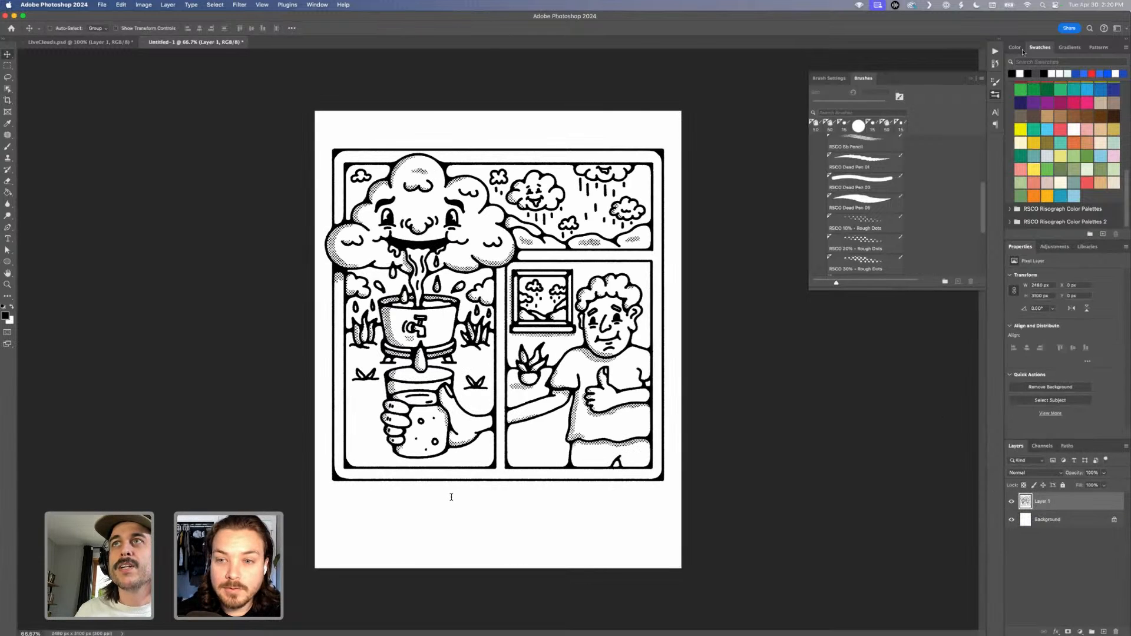
Try the Ink Viscosity (Medium) action from the Retro Press set on Layer 1.
left_click(992, 51)
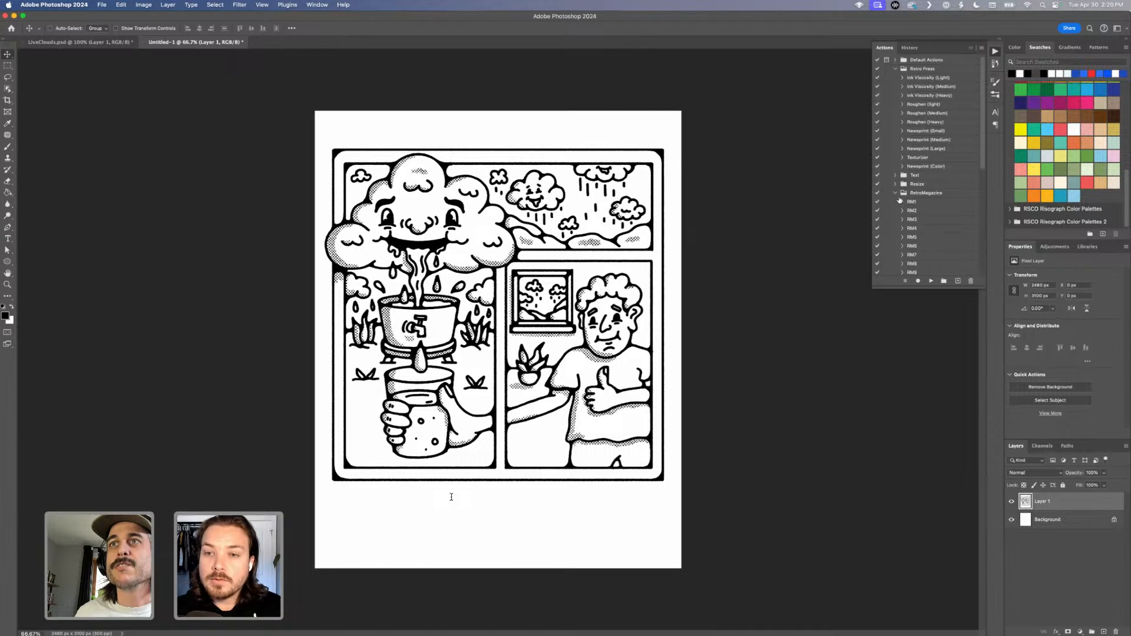
left_click(896, 193)
left_click(913, 89)
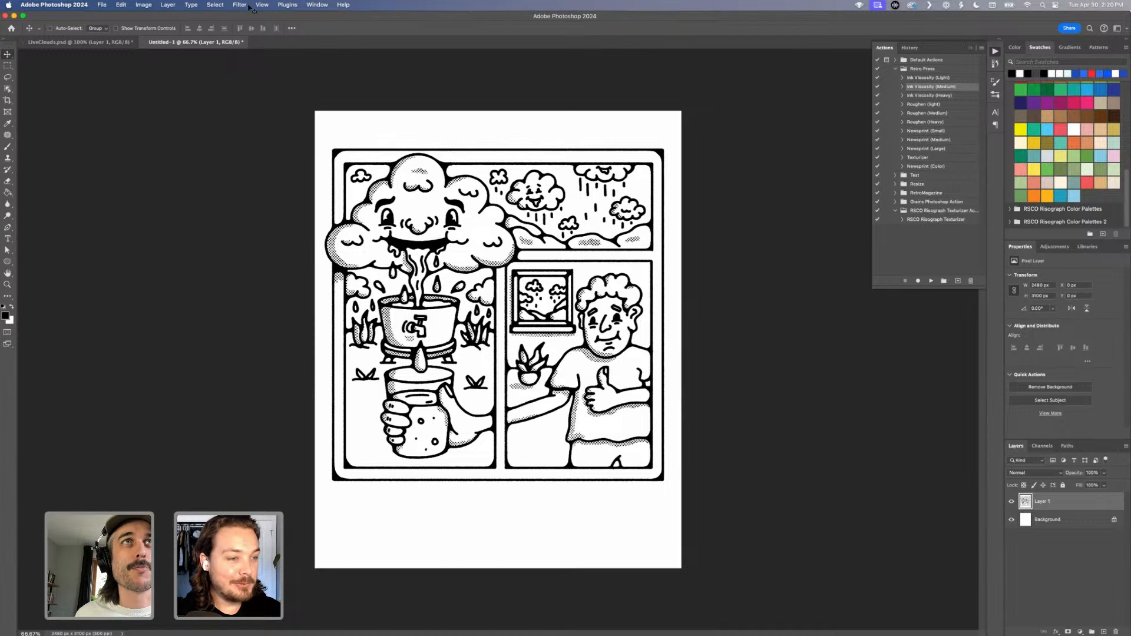
key("super+equal")
key("super+equal")
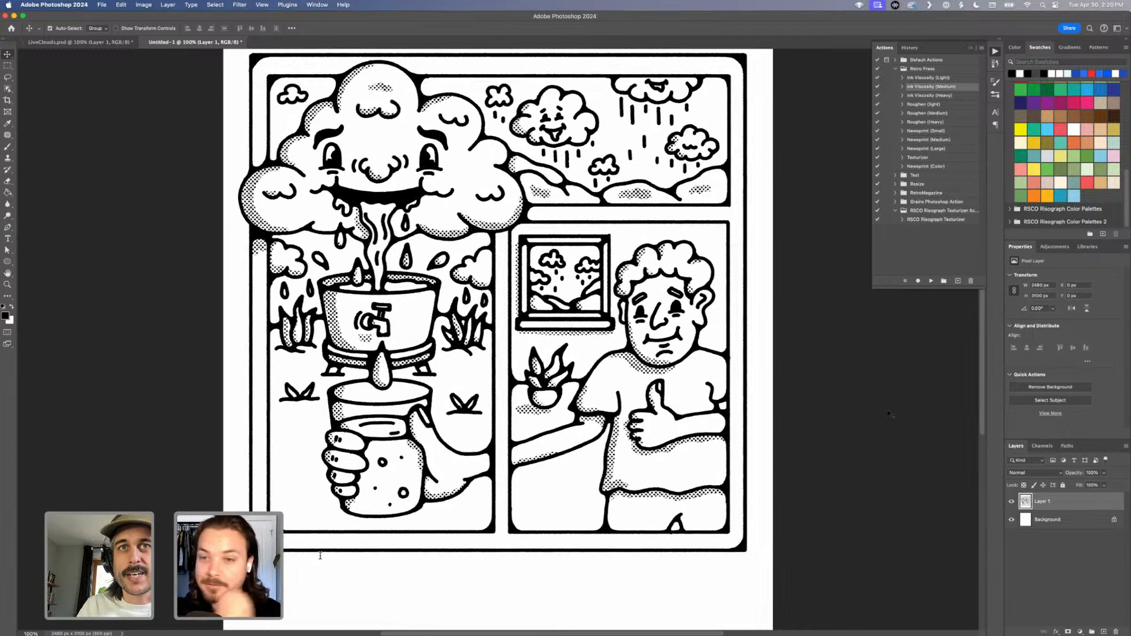
left_click(930, 281)
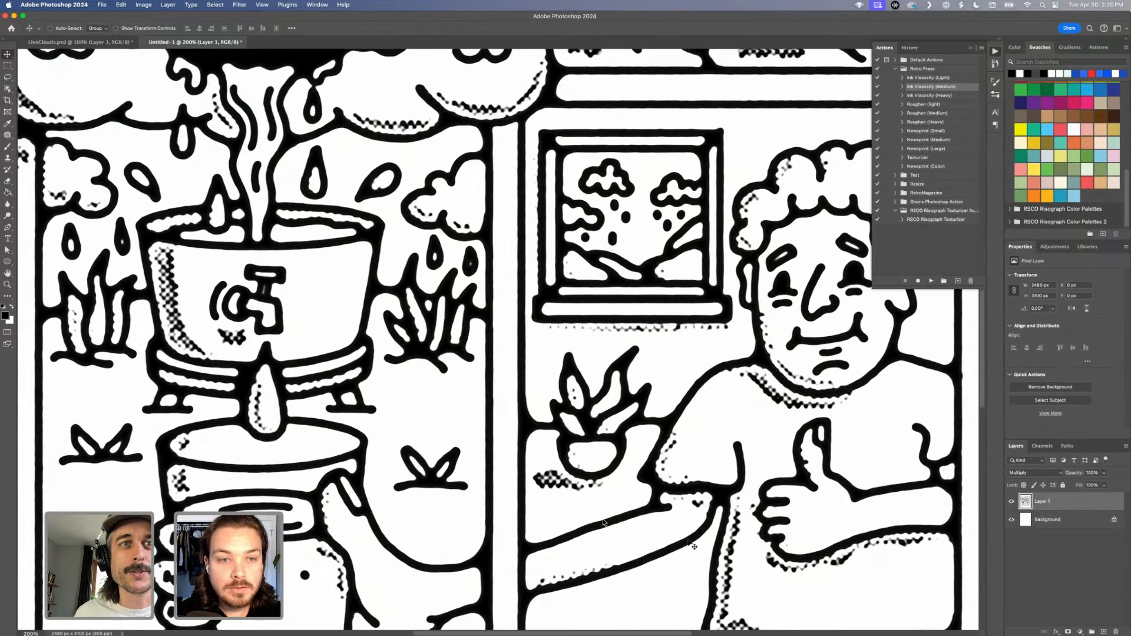
Inspect the medium ink effect on the dot shading, and undo the whole action on Layer 1.
key("super+minus")
key("super+minus")
key("super+minus")
key("super+equal")
key("super+equal")
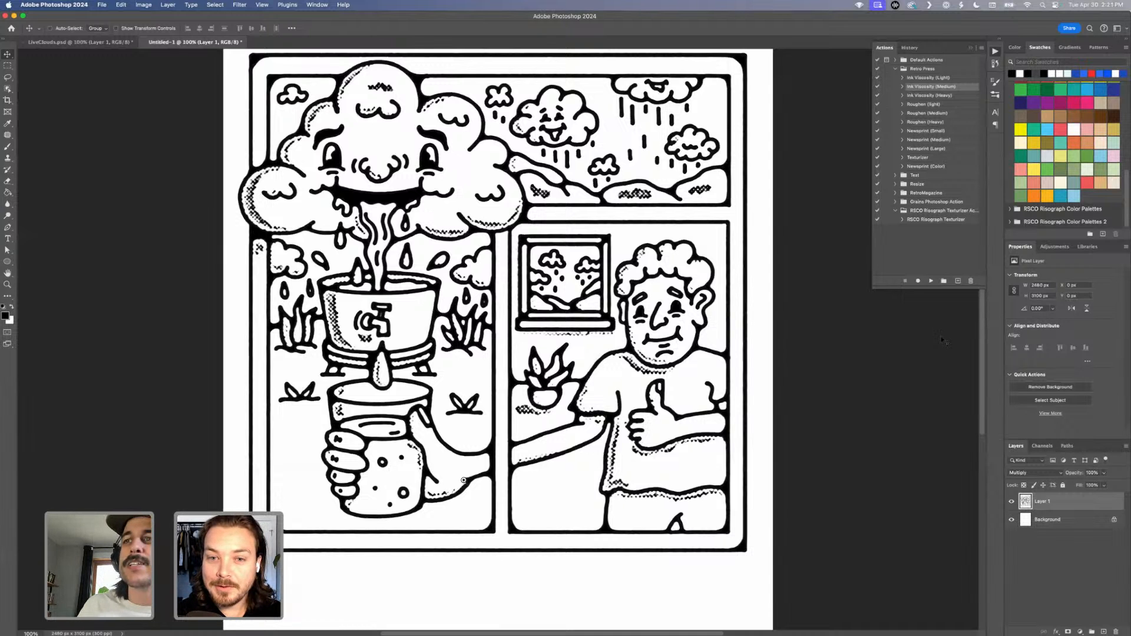
key("super+z")
key("super+z")
key("super+z")
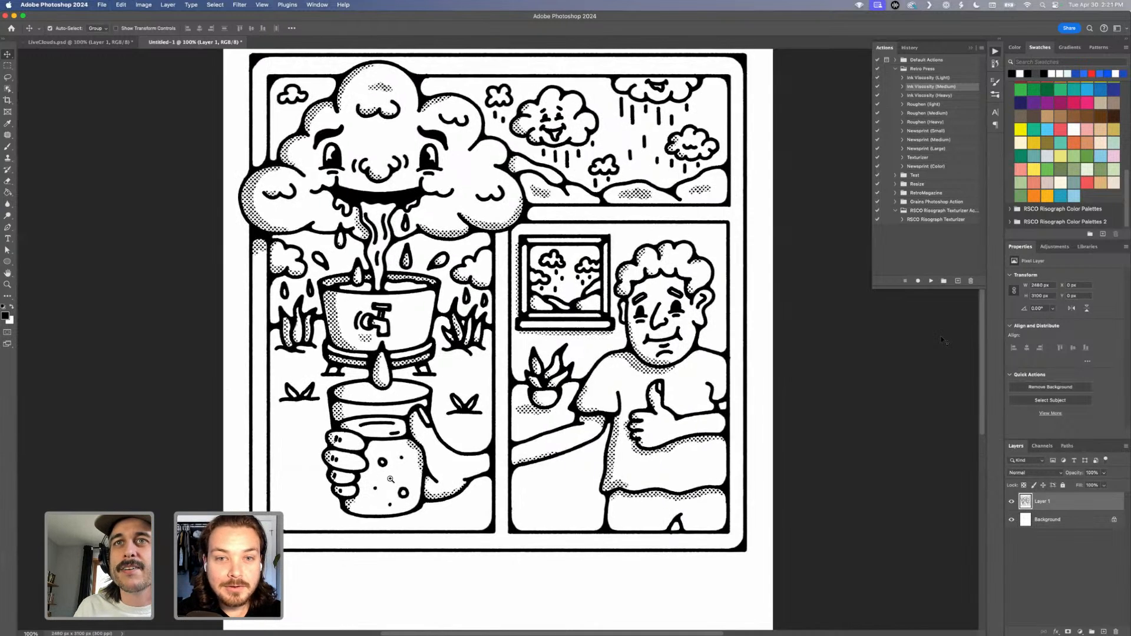
Try the Ink Viscosity (Heavy) action on the cloud artwork and undo it.
left_click(923, 96)
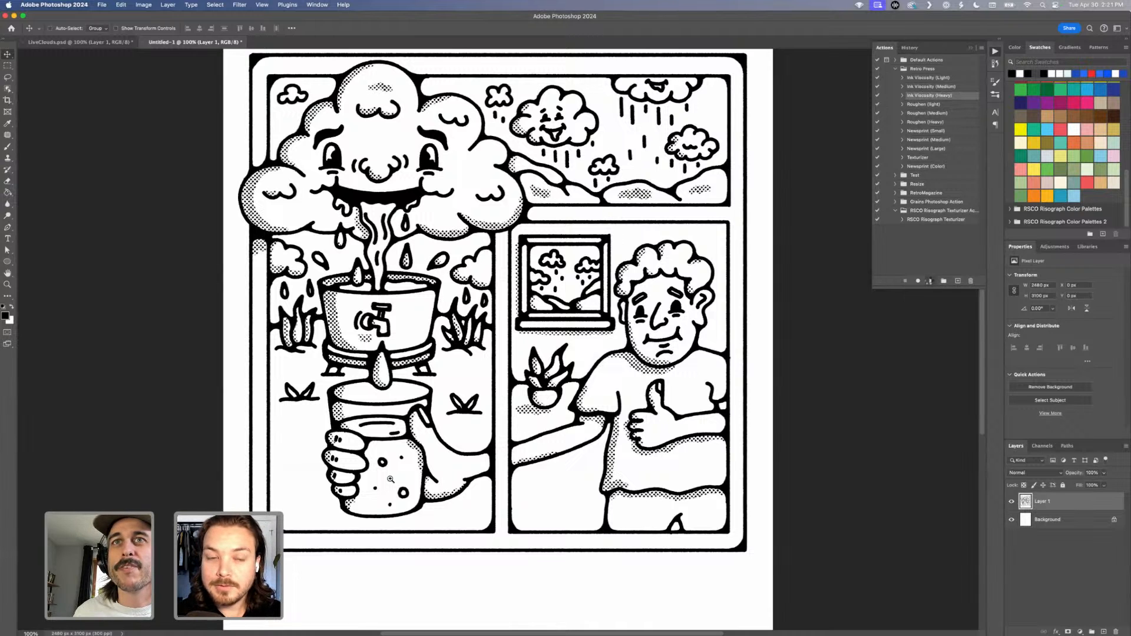
left_click(930, 281)
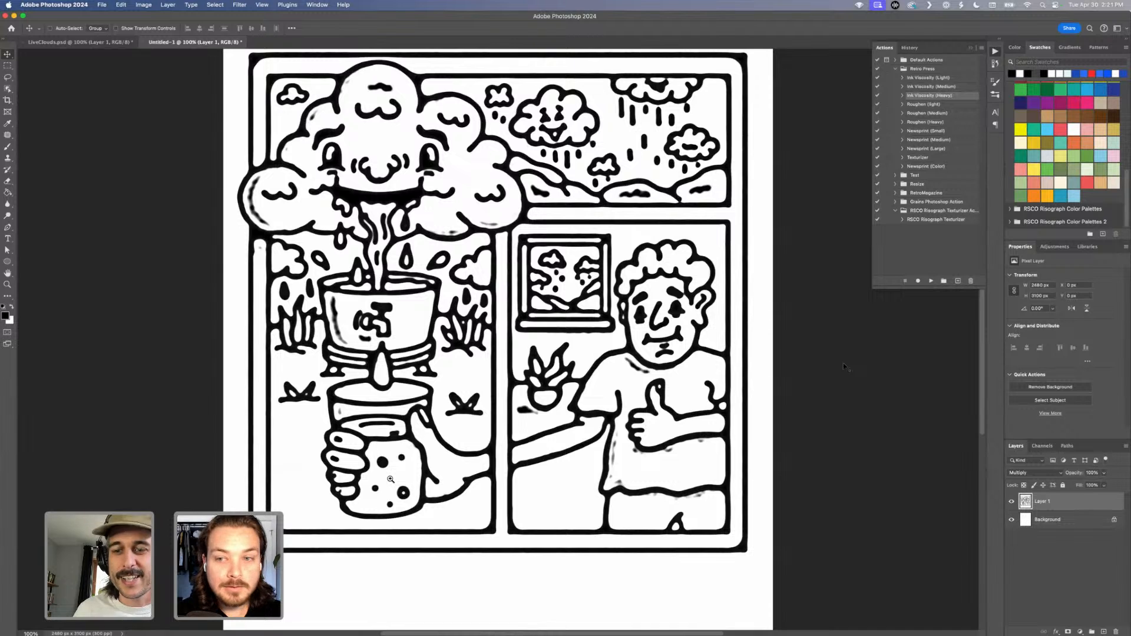
key("super+z")
key("super+z")
key("super+z")
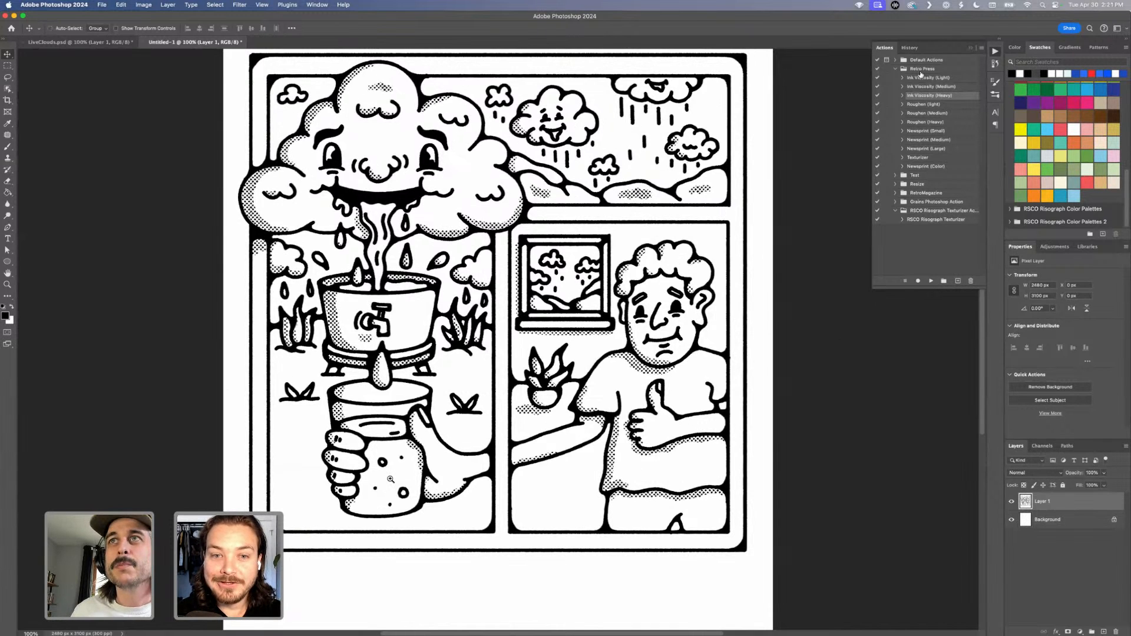
Try the Ink Viscosity (Light) action on the cloud artwork and undo it.
left_click(928, 77)
left_click(931, 281)
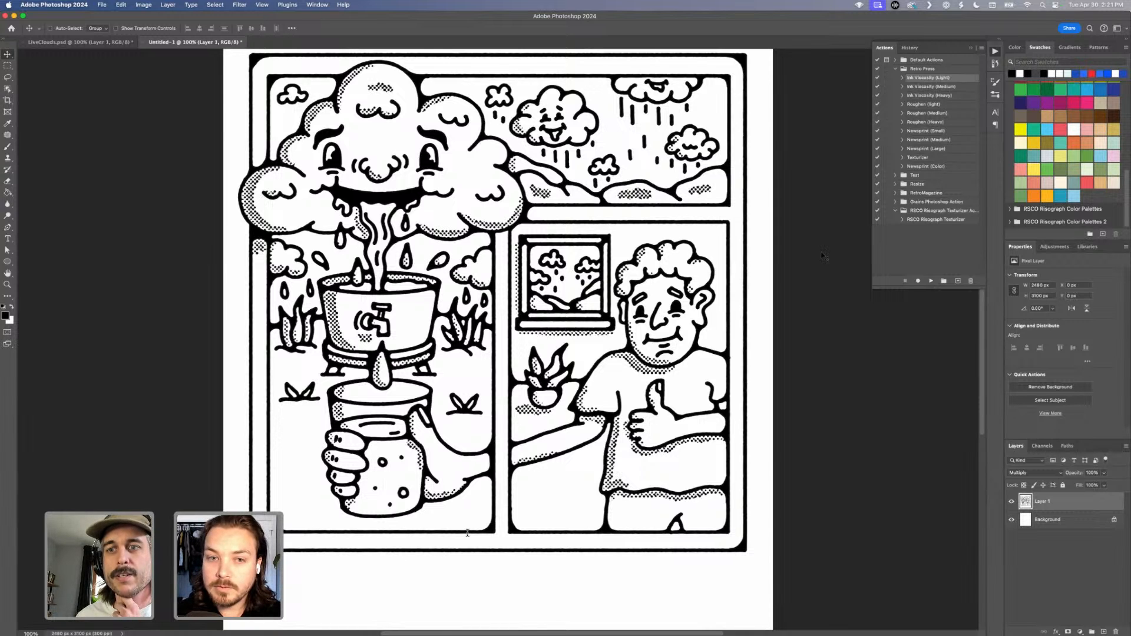
key("super+z")
key("super+z")
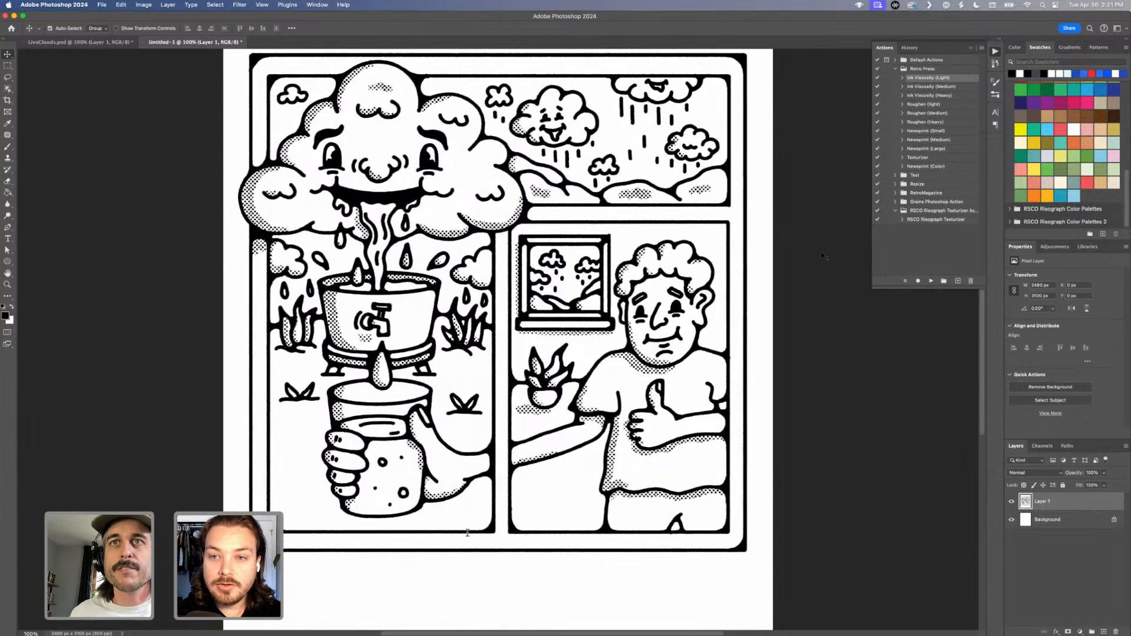
key("super+z")
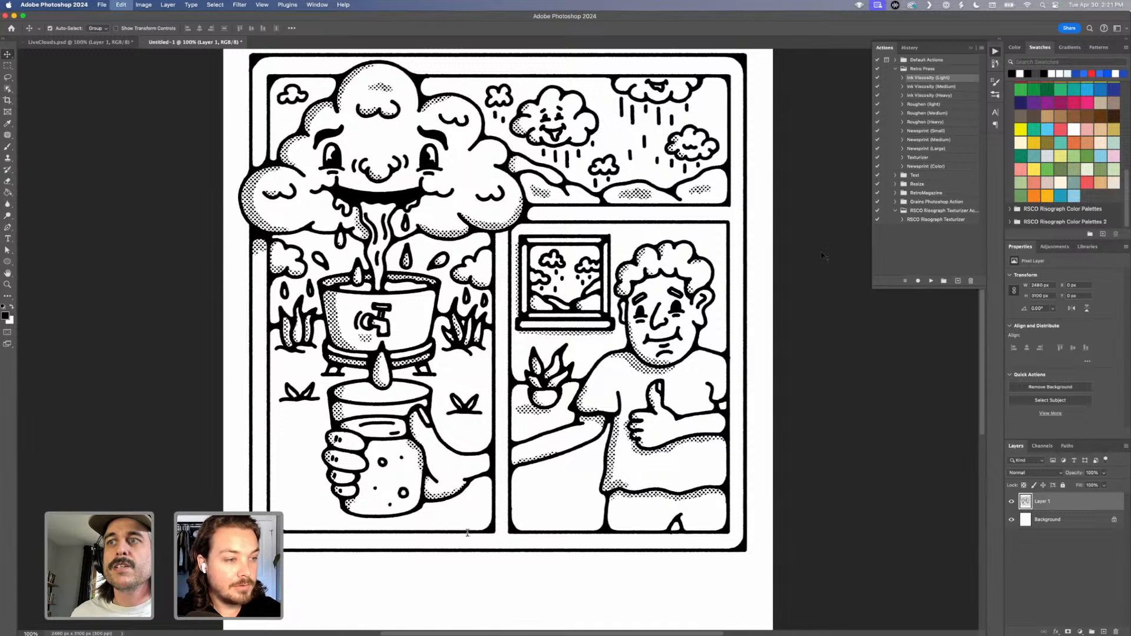
key("super+z")
key("super+z")
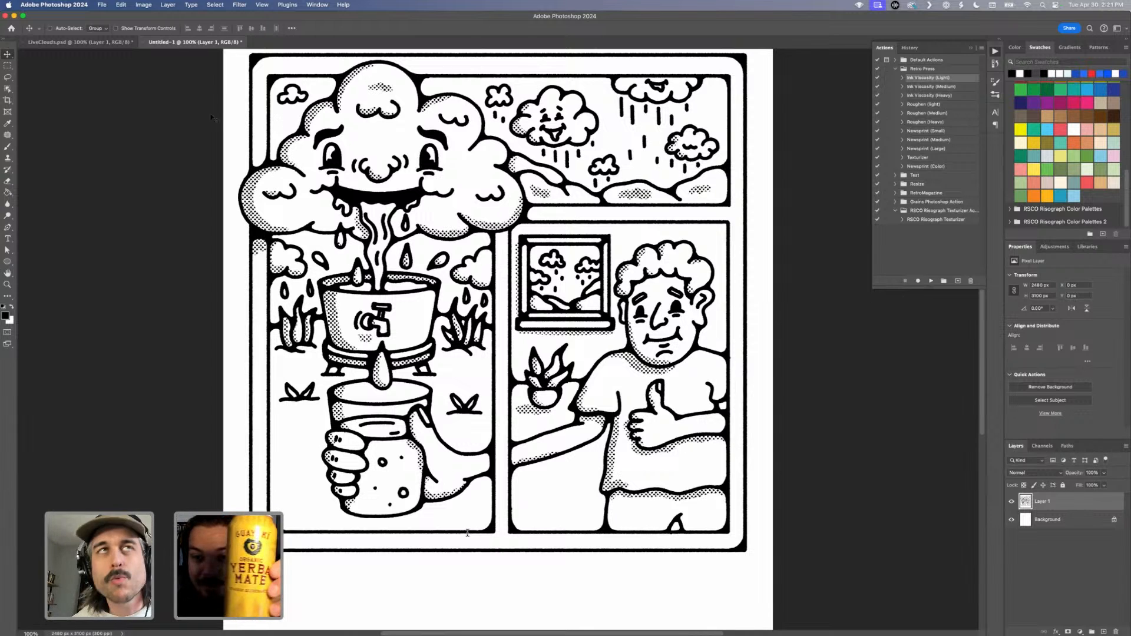
Apply a Gaussian Blur with a radius of 5 pixels to Layer 1 by hand.
left_click(238, 5)
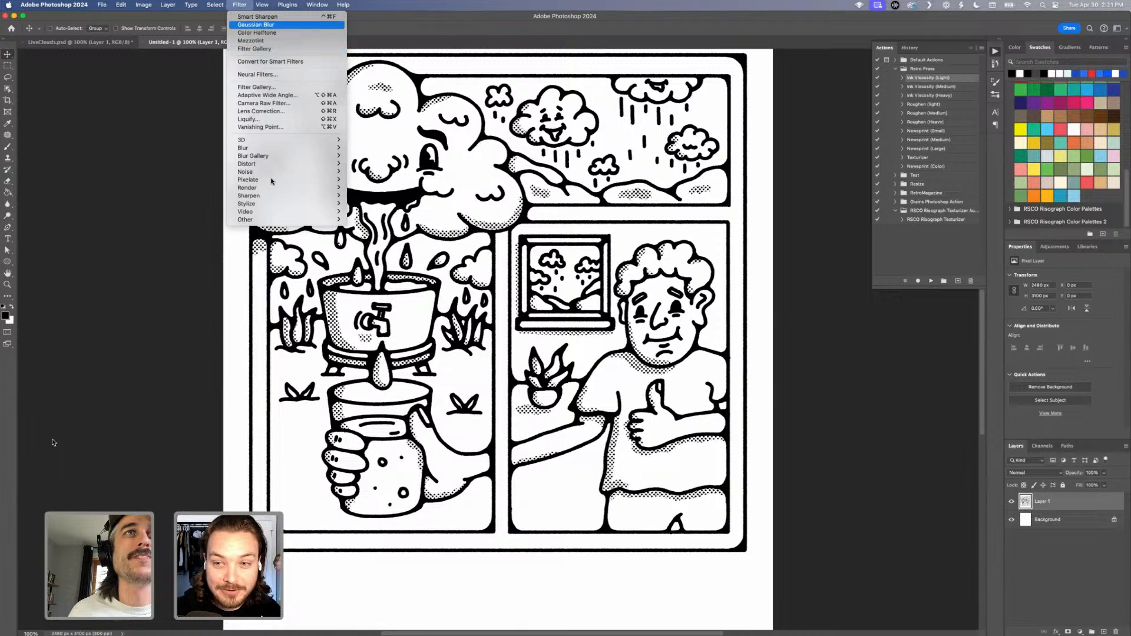
mouse_move(296, 164)
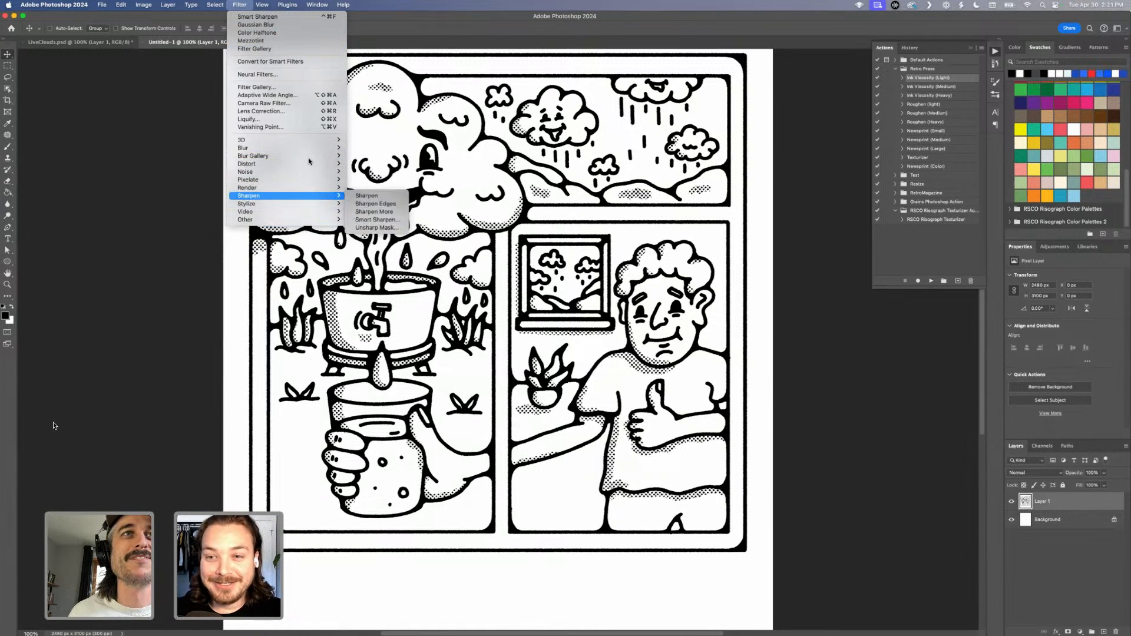
mouse_move(318, 148)
left_click(366, 188)
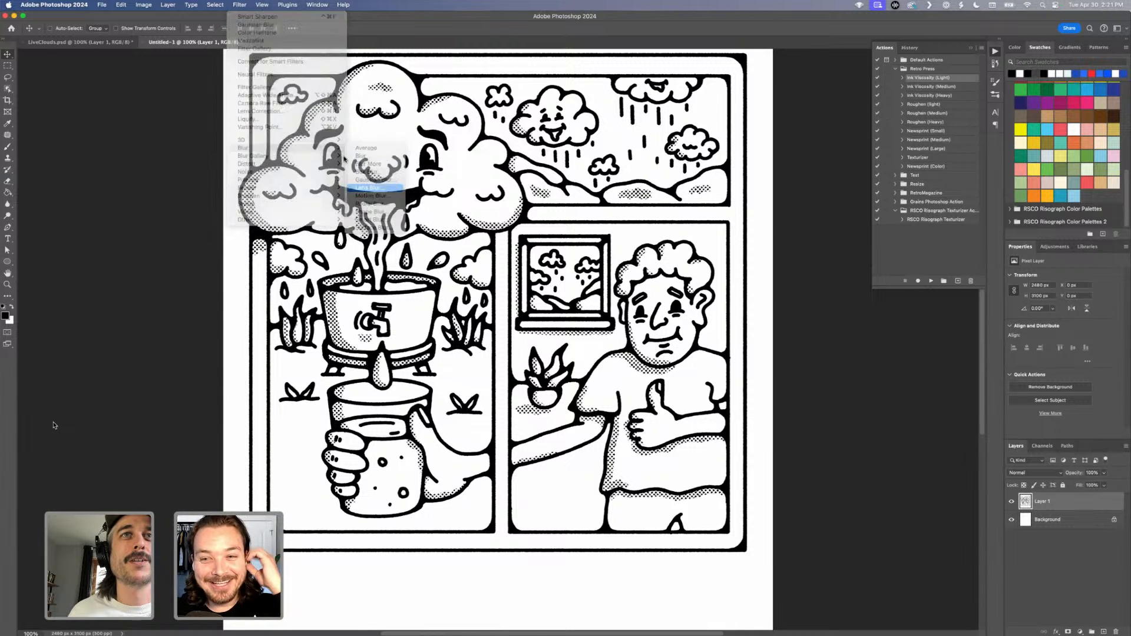
left_click(239, 4)
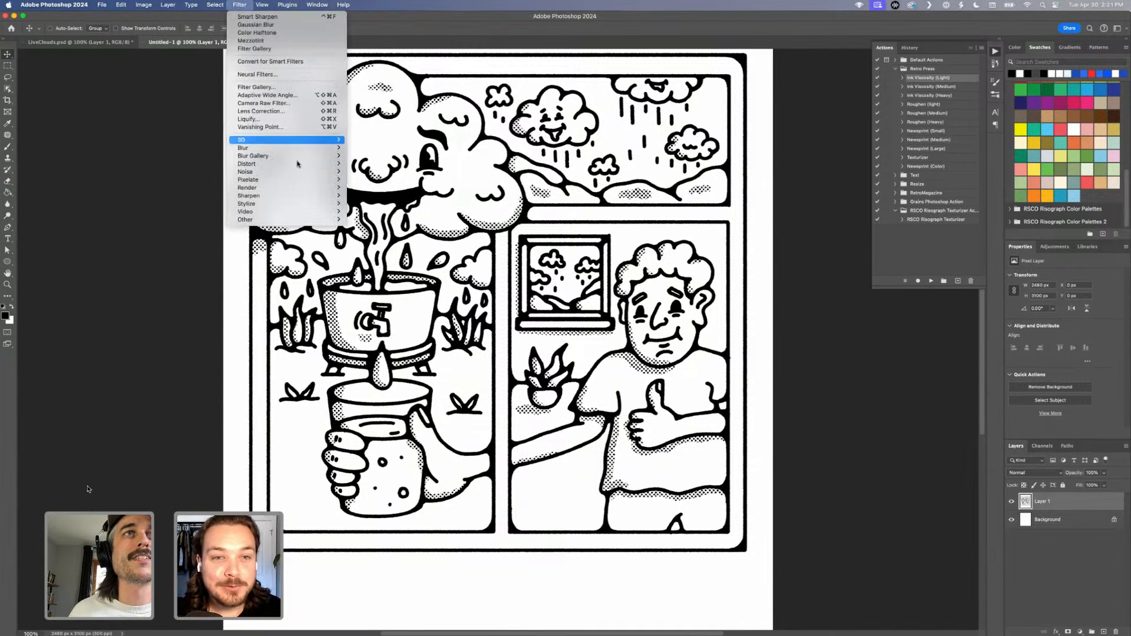
mouse_move(306, 157)
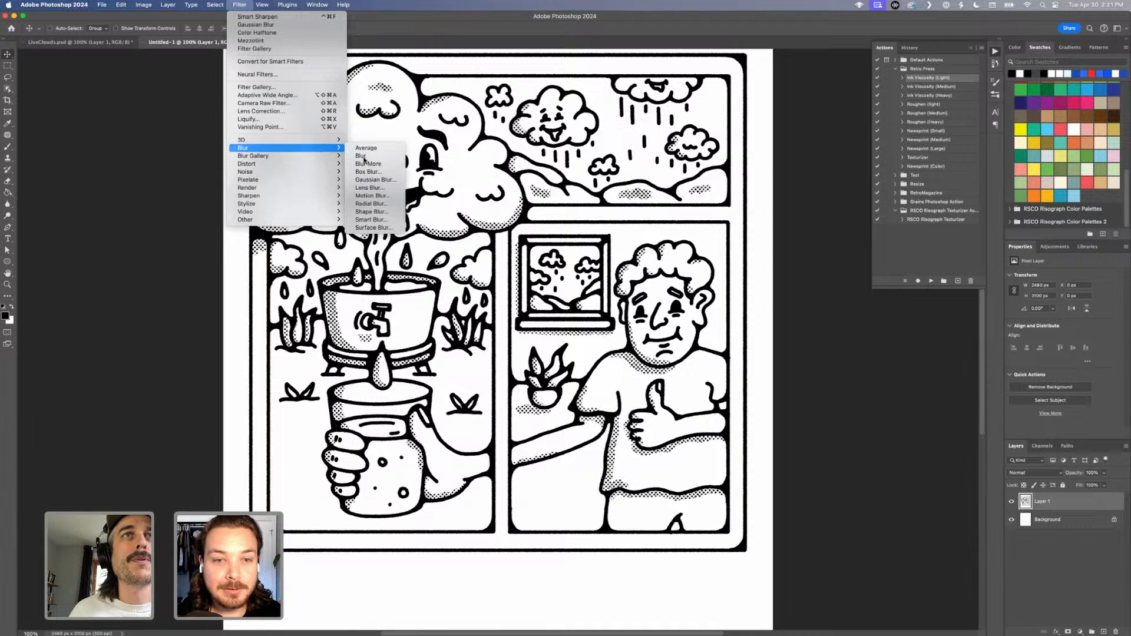
left_click(371, 177)
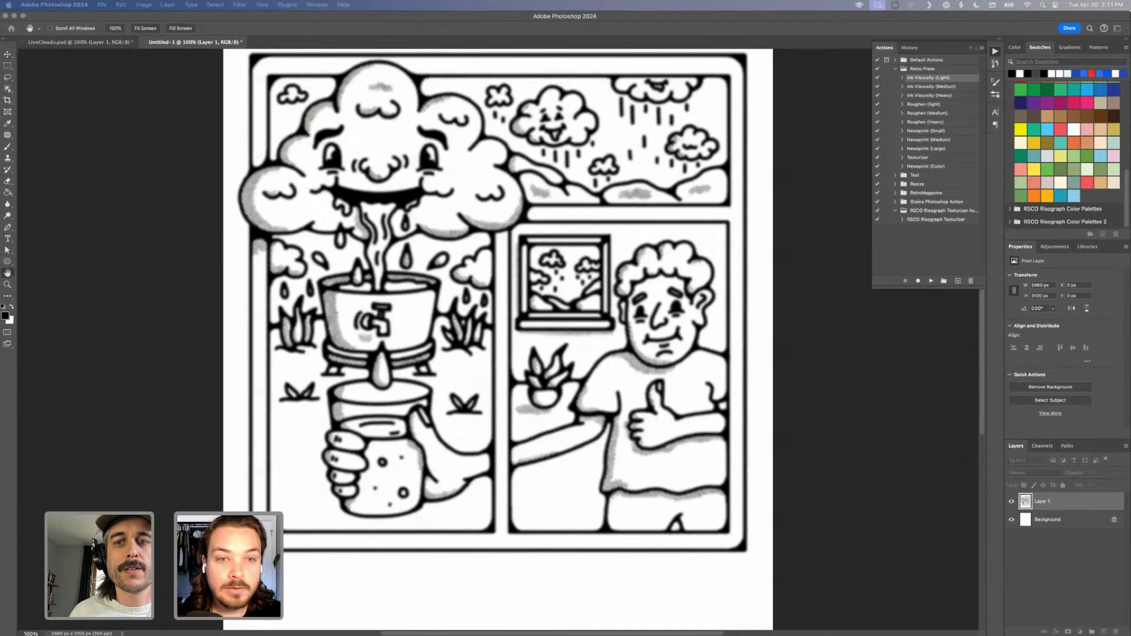
left_click_drag(645, 258, 748, 212)
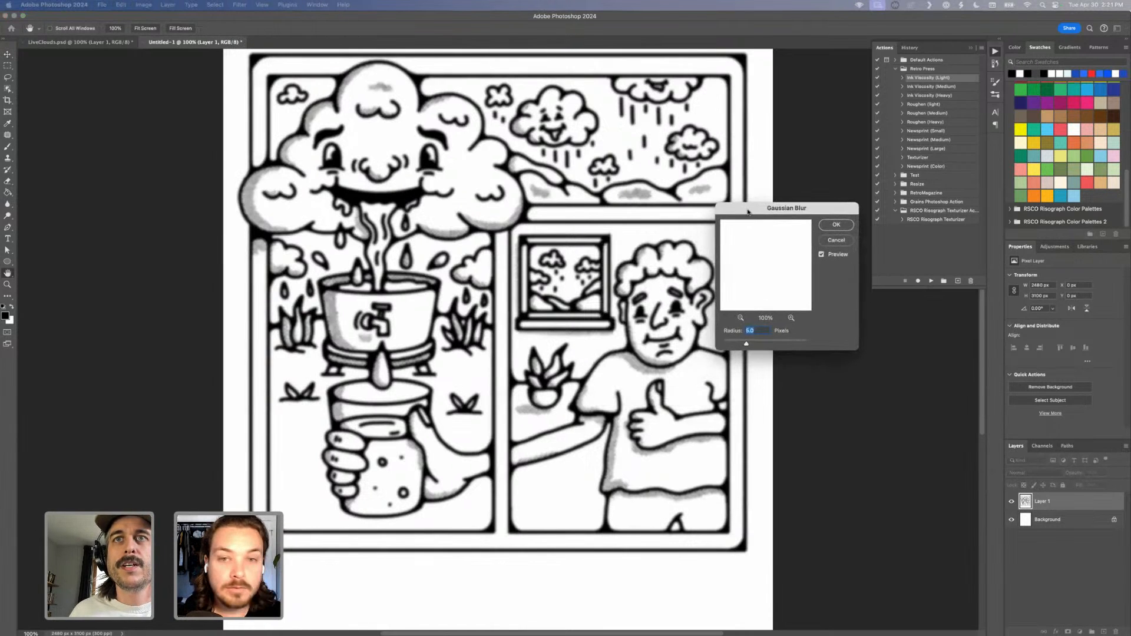
left_click(840, 225)
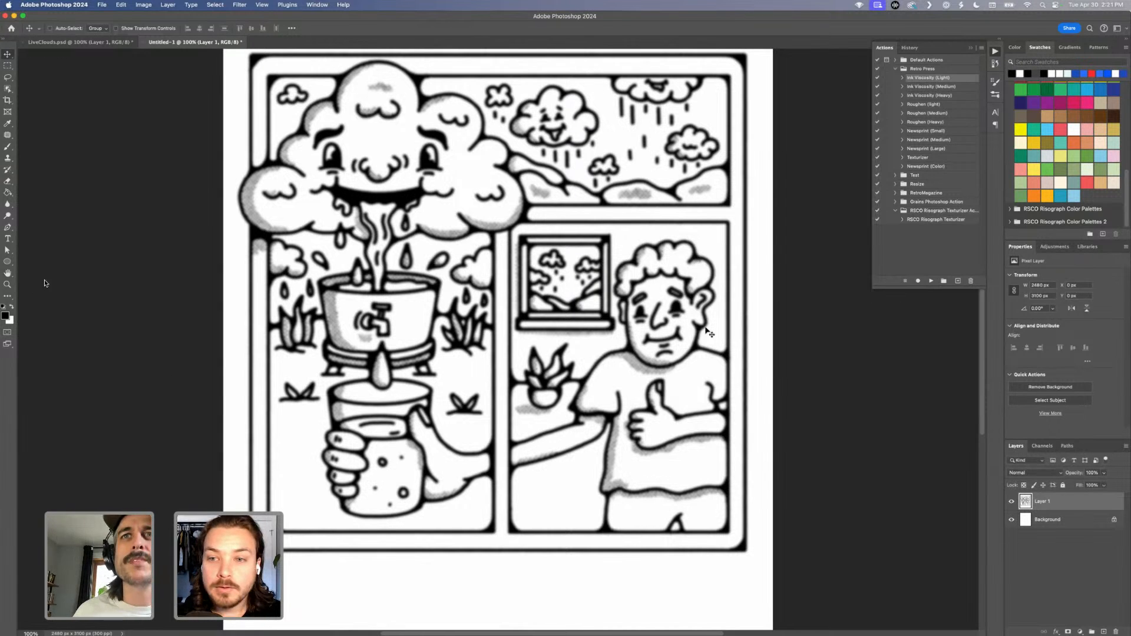
Apply Smart Sharpen twice to the blurred Layer 1 to tighten the softened lines and dots.
left_click(239, 4)
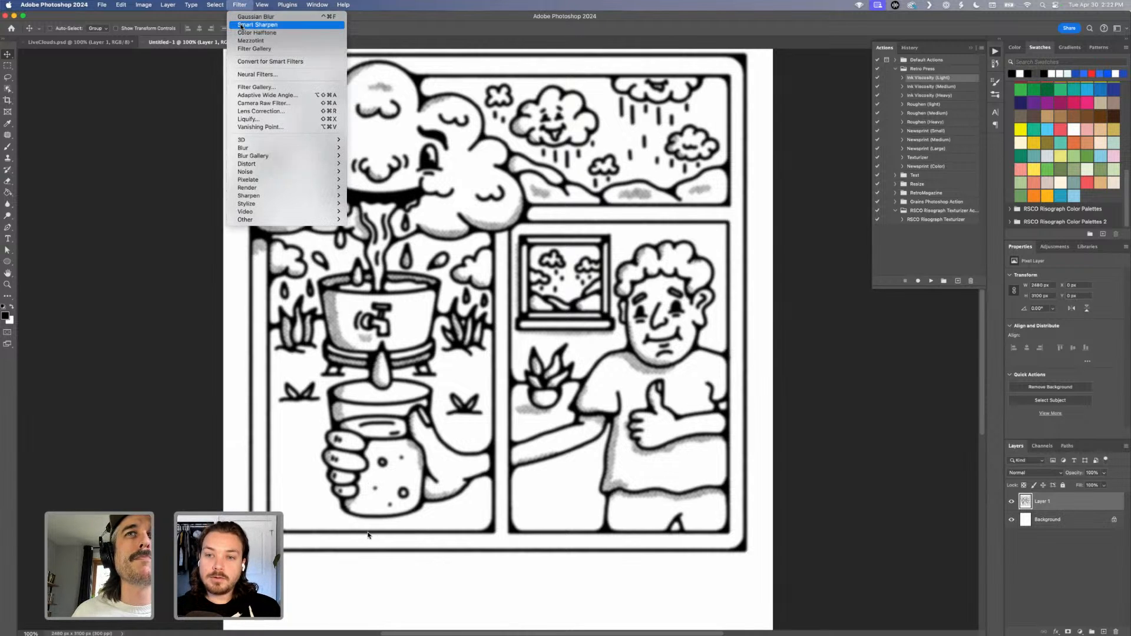
left_click(240, 31)
left_click(239, 5)
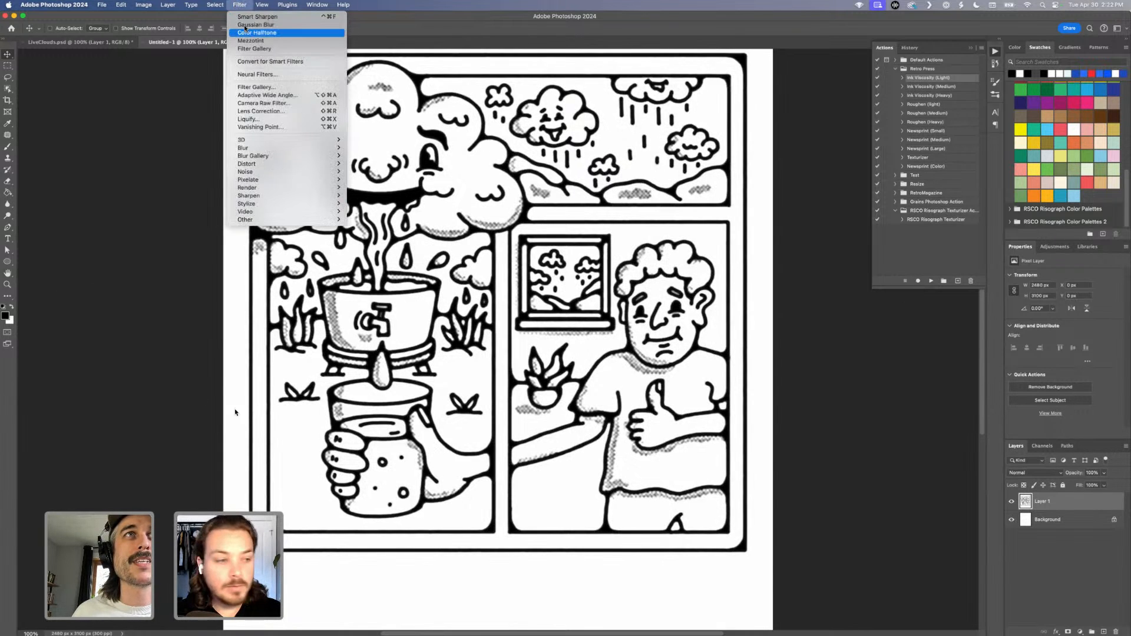
left_click(246, 17)
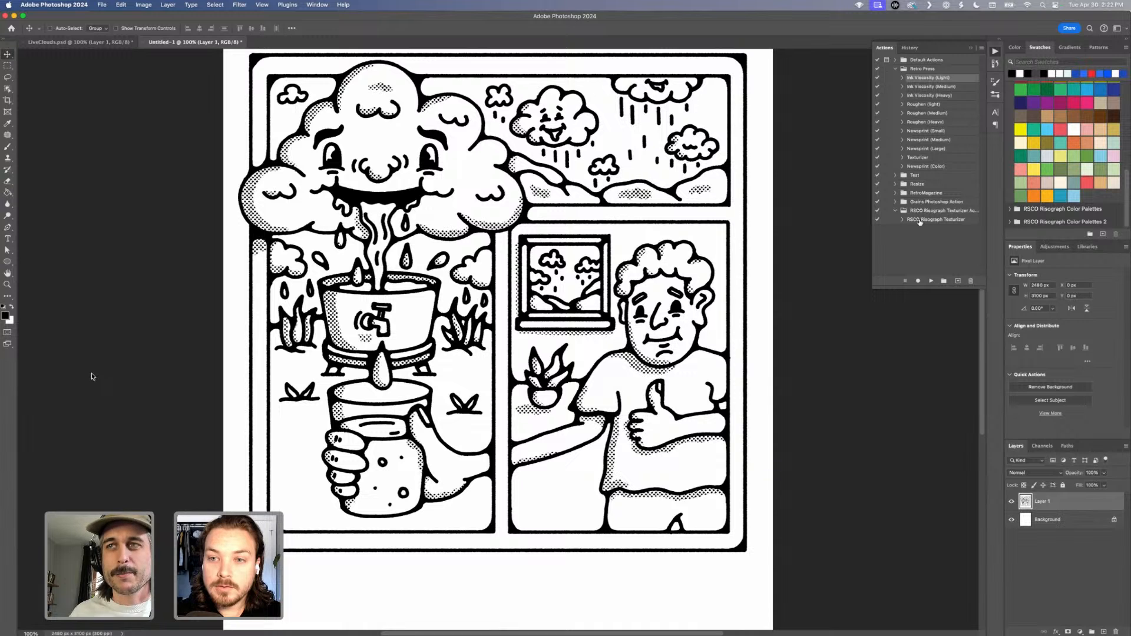
Run the Ink Viscosity (Light) action on Layer 1 and magnify the window and plant details.
left_click(931, 281)
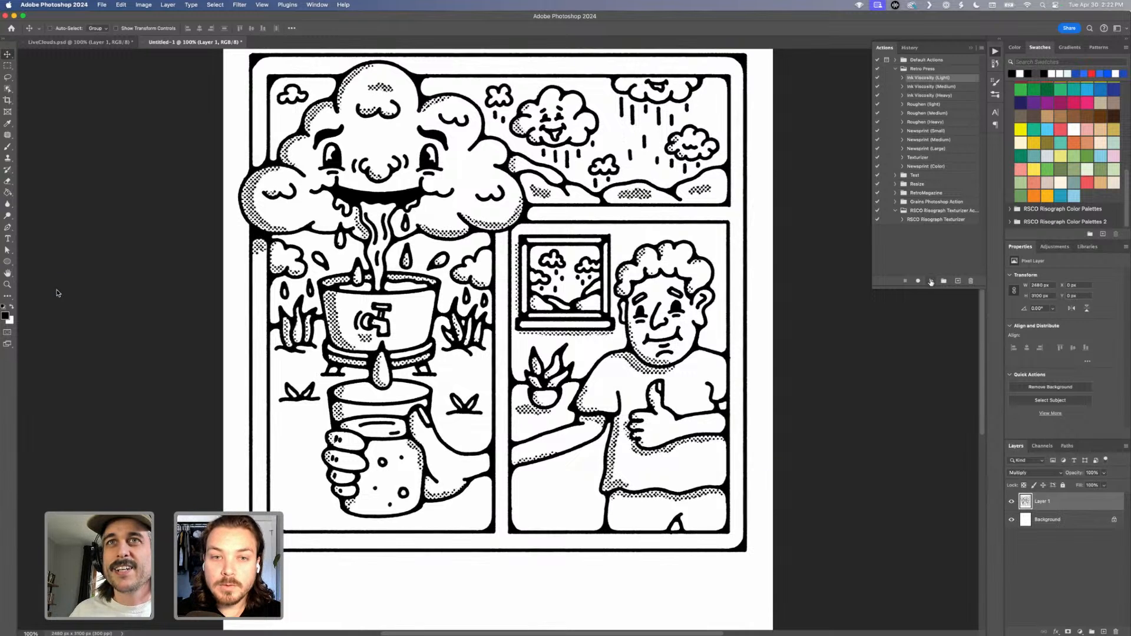
key("super+equal")
key("super+equal")
key("super+equal")
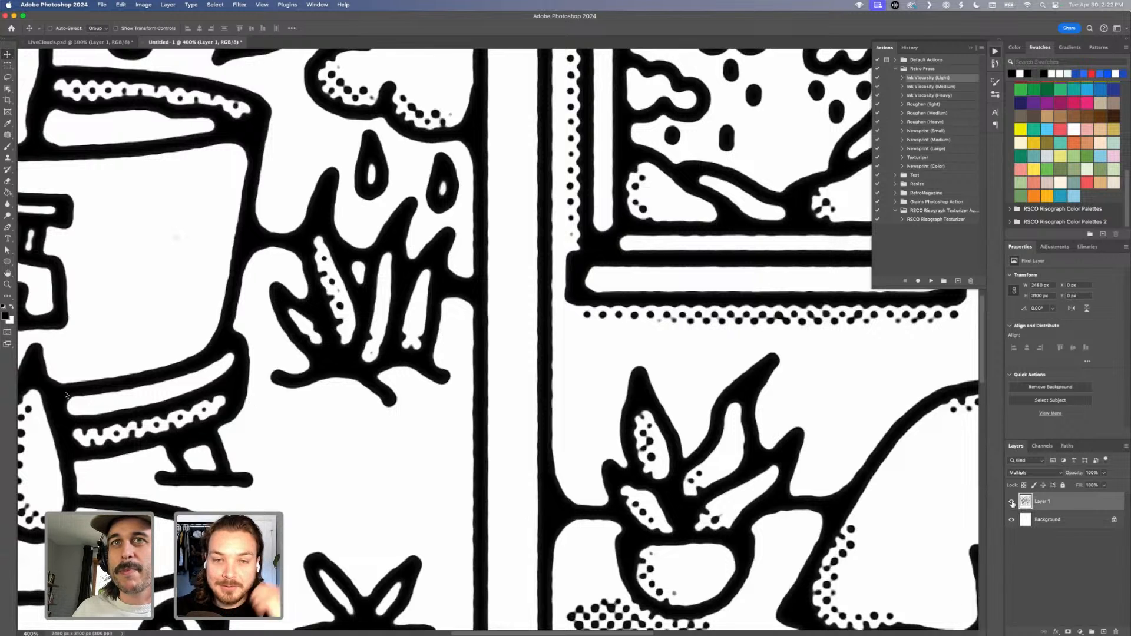
Compare Layer 1 before and after the ink action up close and at 100%, toggling its visibility and undoing and redoing the action.
left_click(1011, 503)
left_click(1011, 503)
left_click(1012, 503)
left_click(1011, 503)
key("super+z")
left_click(1011, 503)
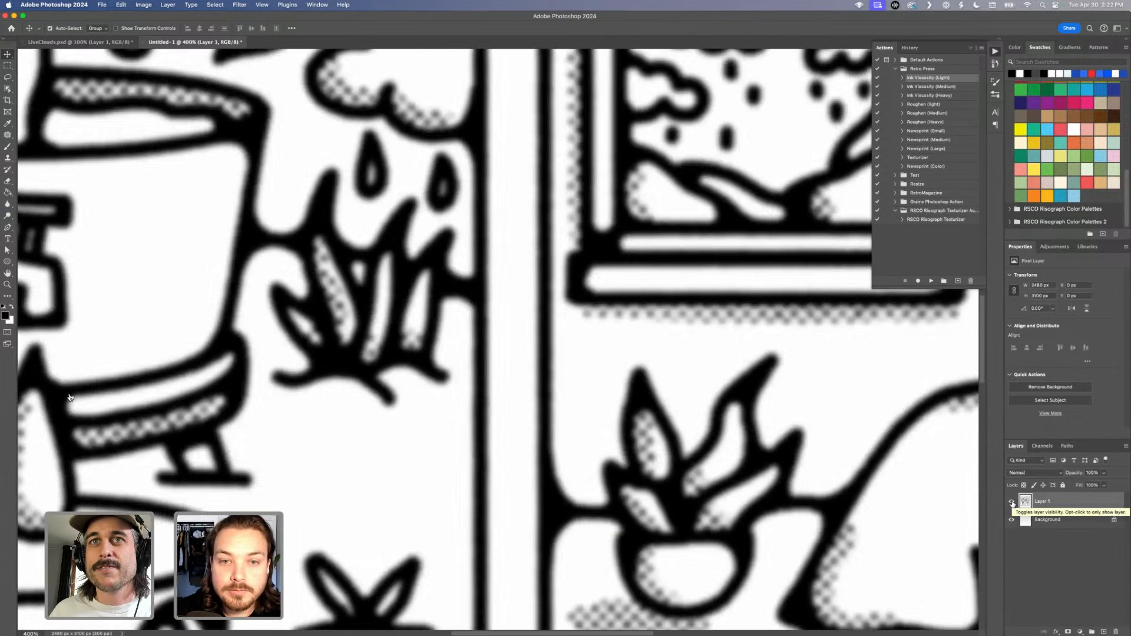
key("super+shift+z")
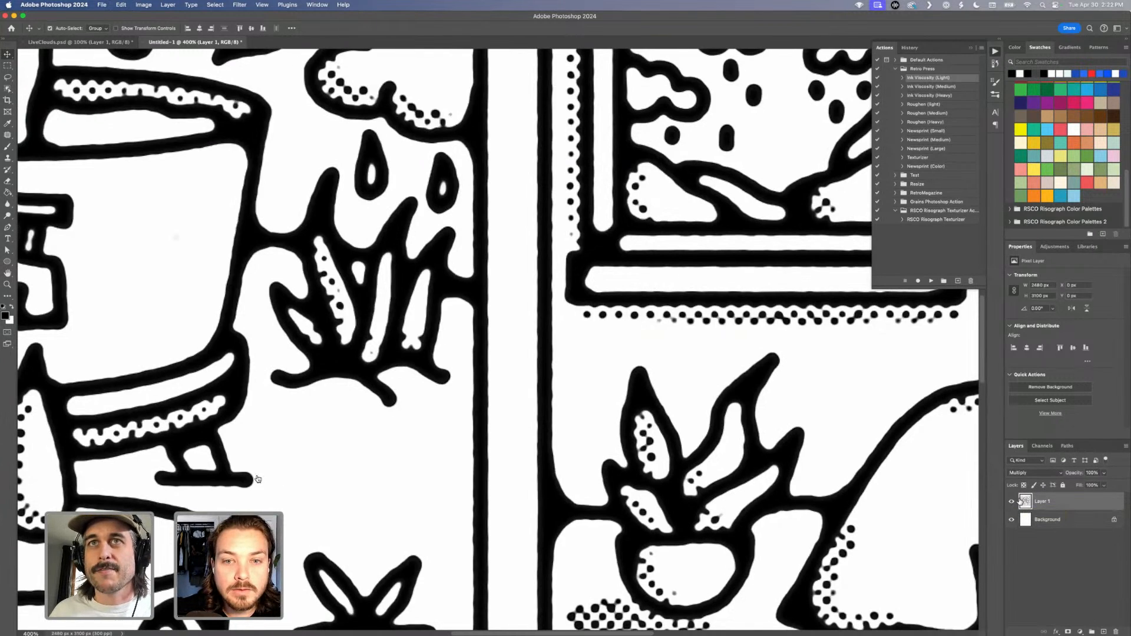
key("super+minus")
key("super+minus")
key("super+minus")
key("super+minus")
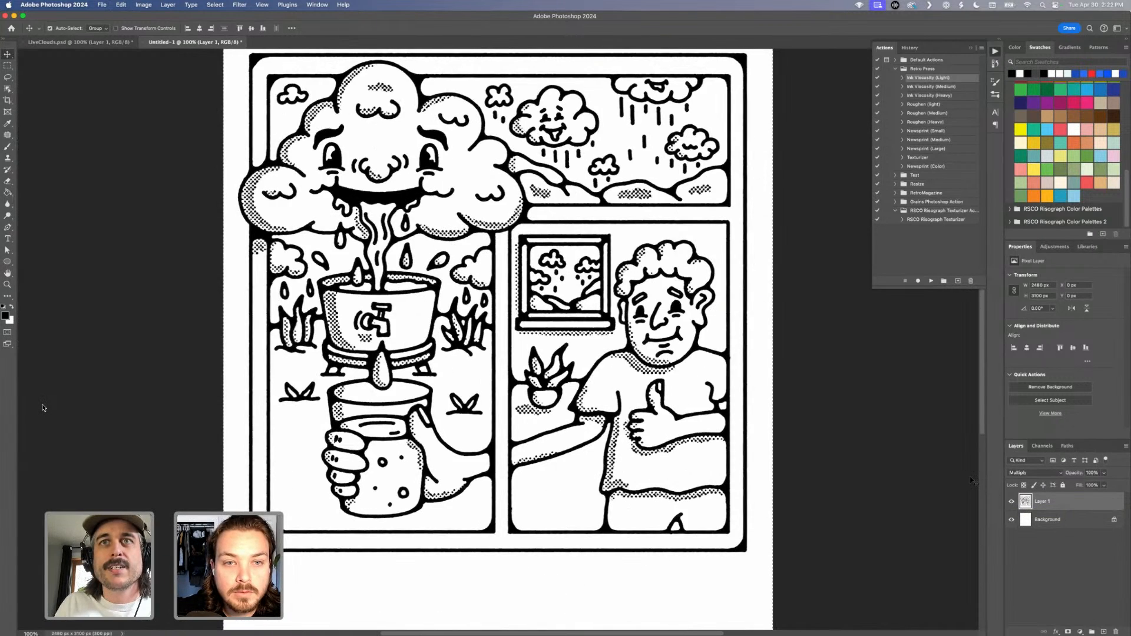
key("super+plus")
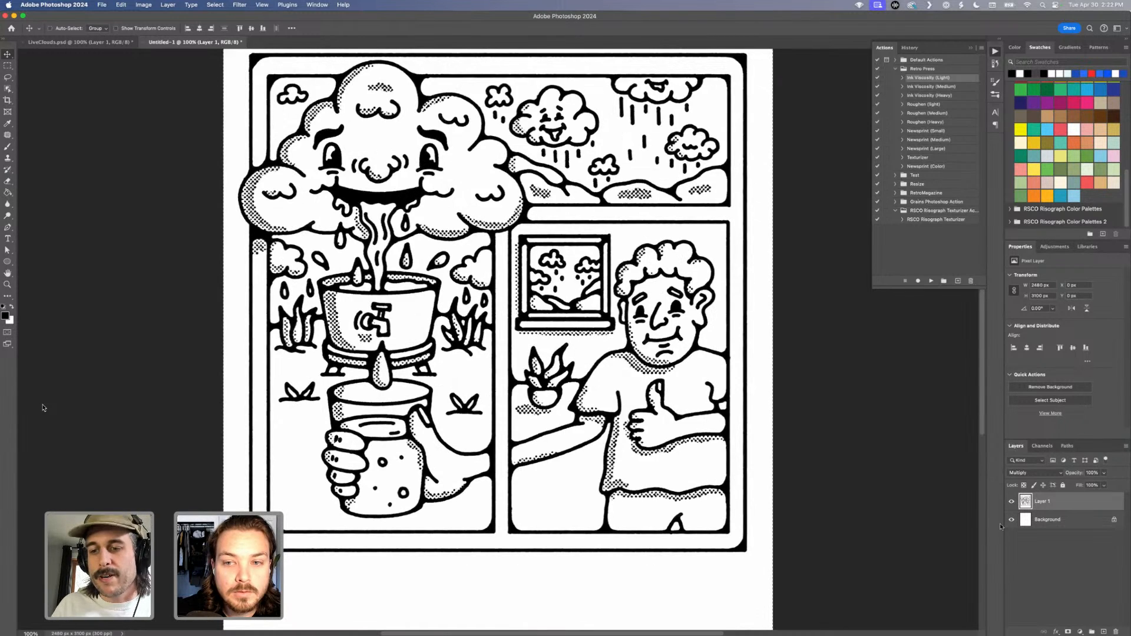
Clear the treated artwork from the Untitled-1 document and delete Layer 1, leaving only the Background.
key("Delete")
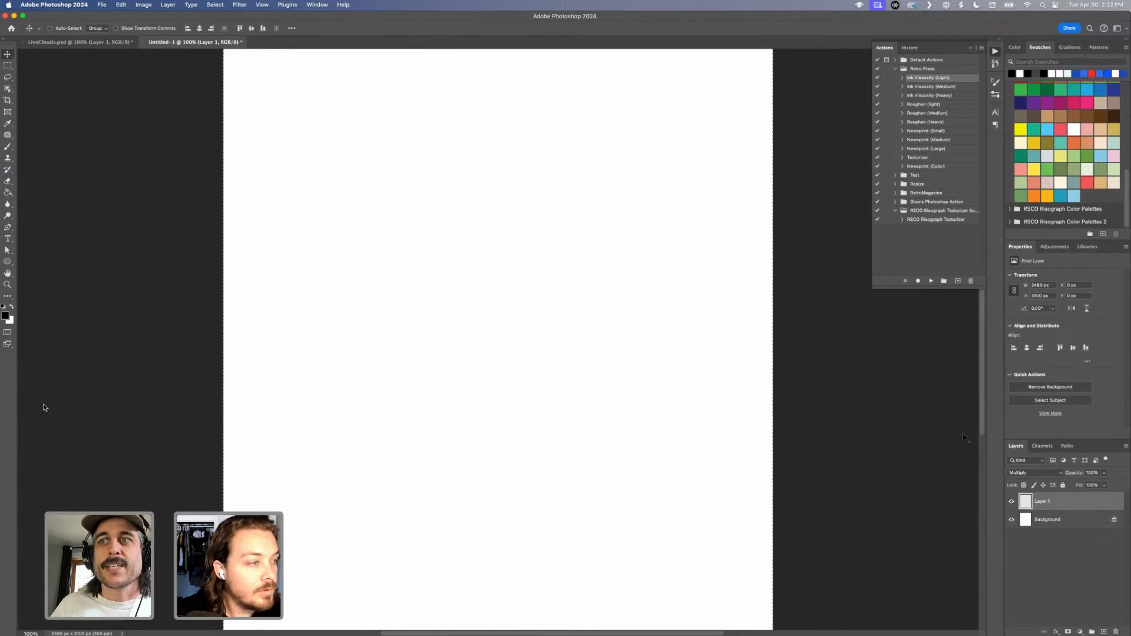
key("super+d")
key("Delete")
Switch to LiveClouds.psd, undo the last changes back to the full layer groups, and select Layer 6 in the Filled group.
key("ctrl+Tab")
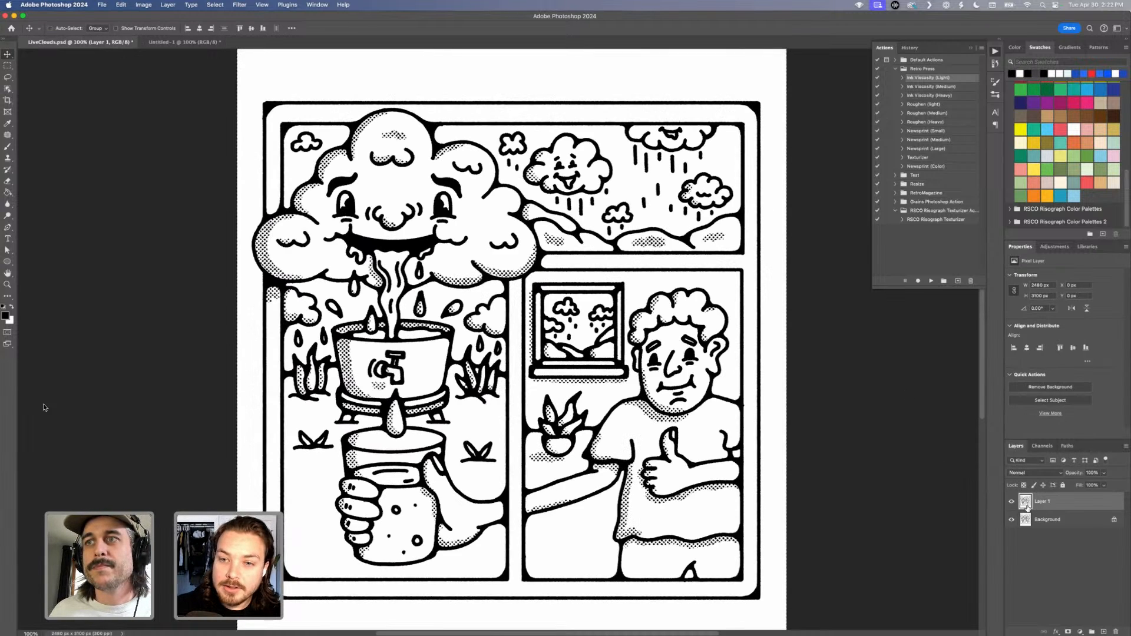
key("super+z")
key("super+z")
key("super+z")
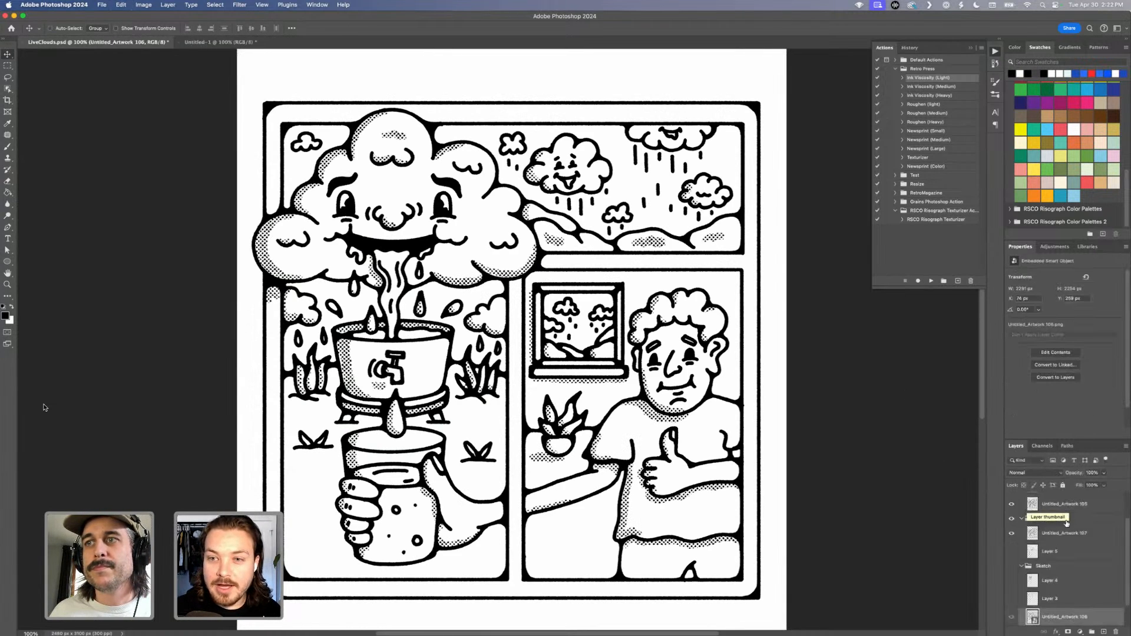
scroll(1071, 527, "up", 3)
left_click(1054, 532)
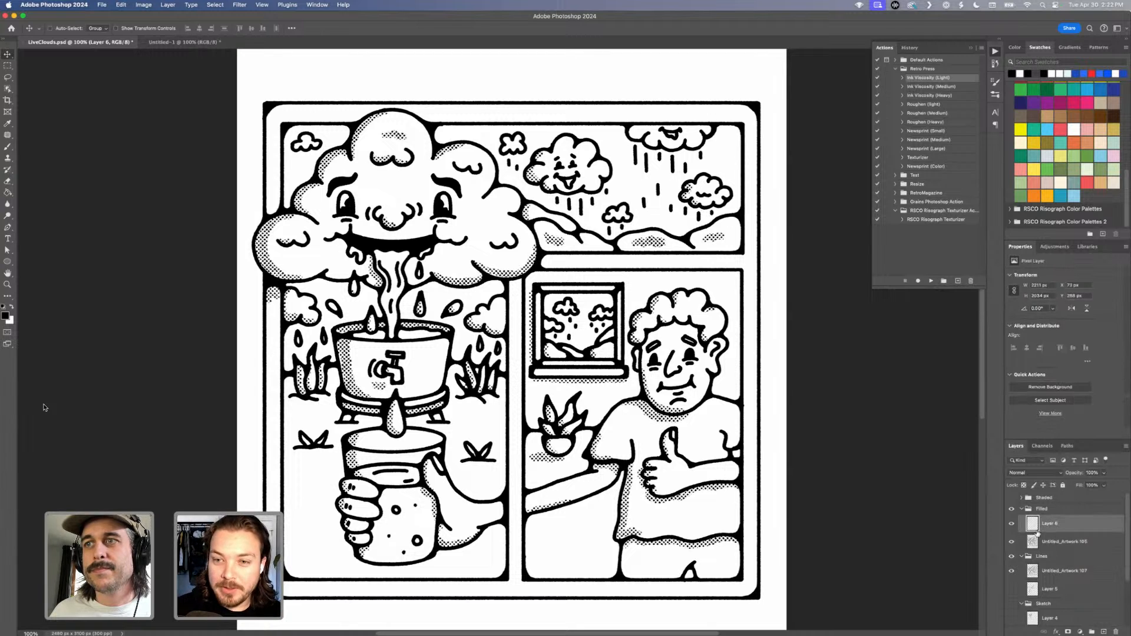
Hide the Filled and Lines groups, show the Shaded group instead, and expand Shaded to reach its artwork layer.
left_click(1011, 509)
left_click(1012, 557)
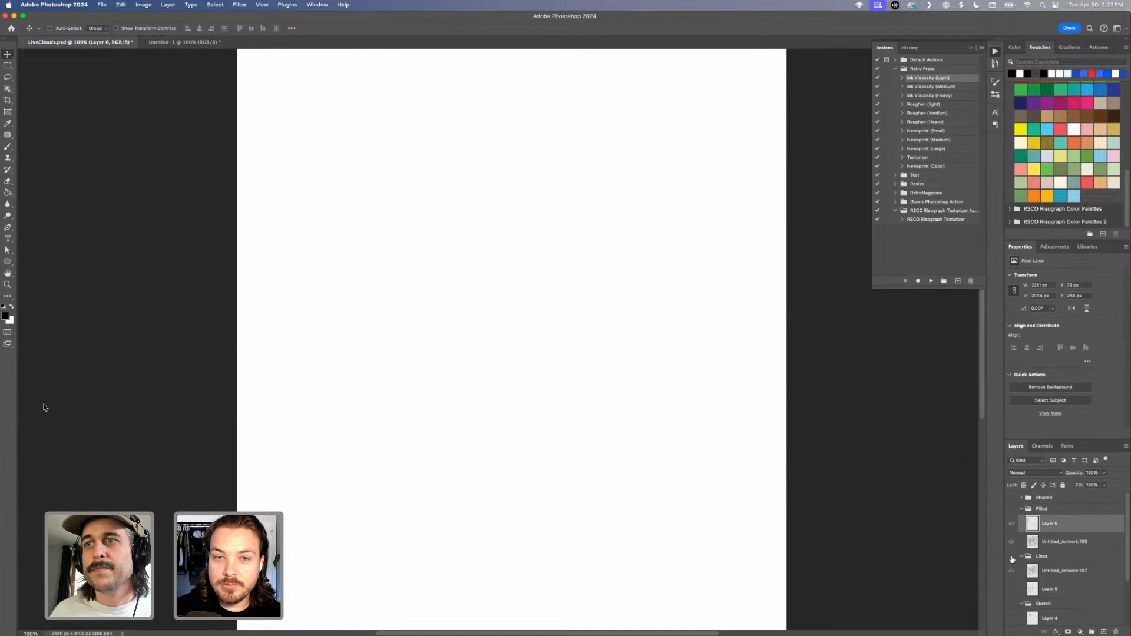
scroll(1012, 559, "down", 3)
scroll(1021, 510, "up", 3)
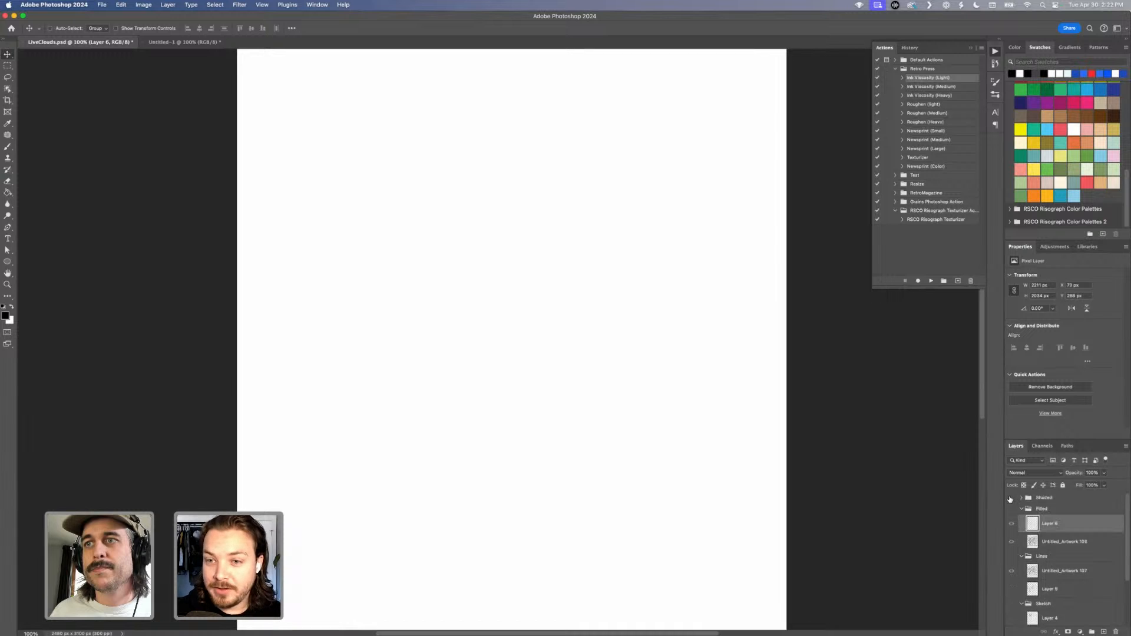
left_click(1011, 498)
left_click(1033, 528, "super")
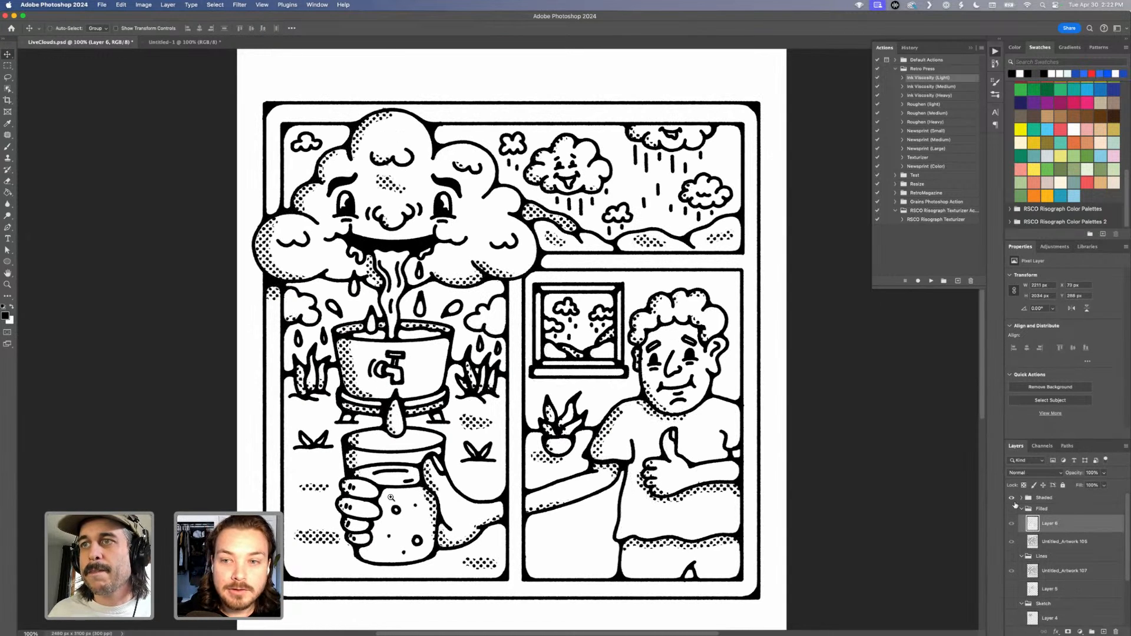
left_click(1022, 509)
left_click(1031, 499)
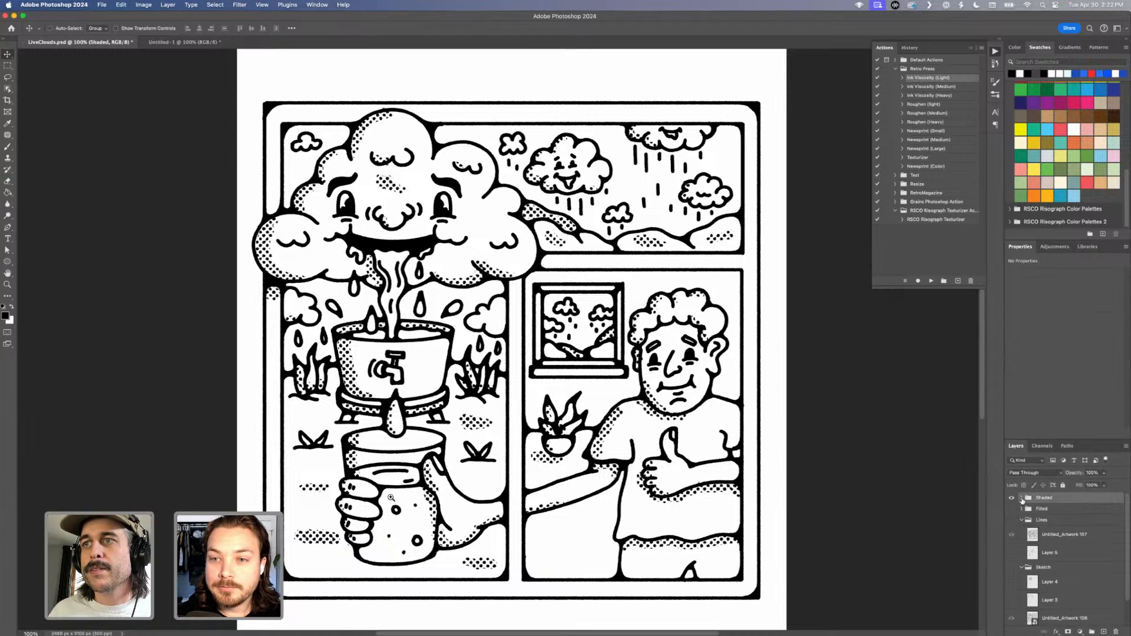
left_click(1022, 498)
Try to paste the Shaded group's artwork into the Untitled-1 document.
key("ctrl+Tab")
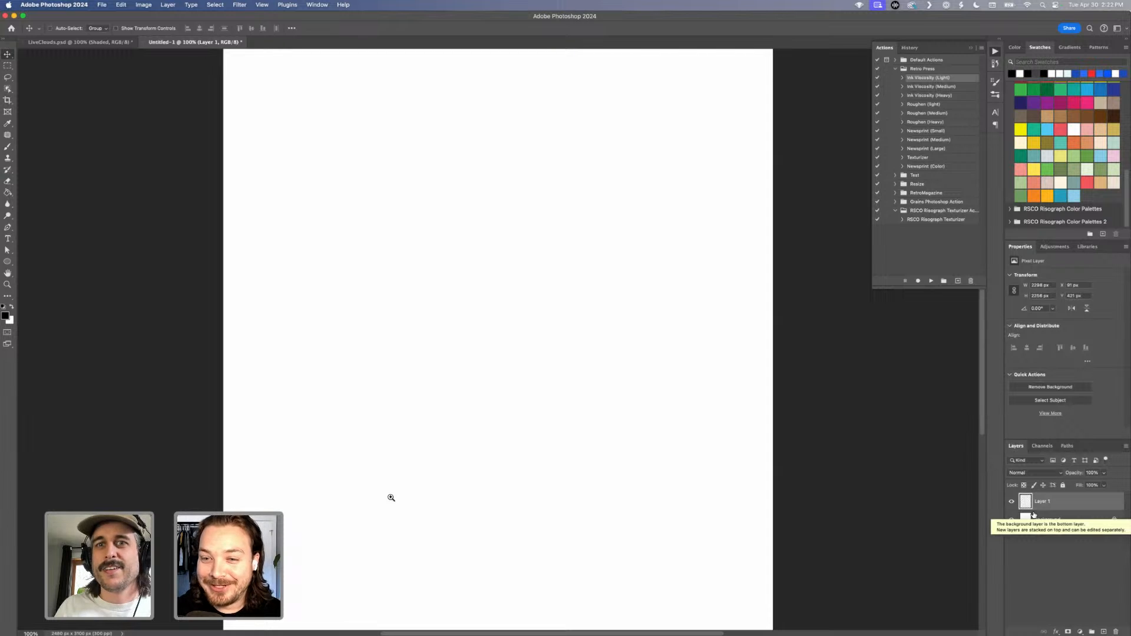
key("super+v")
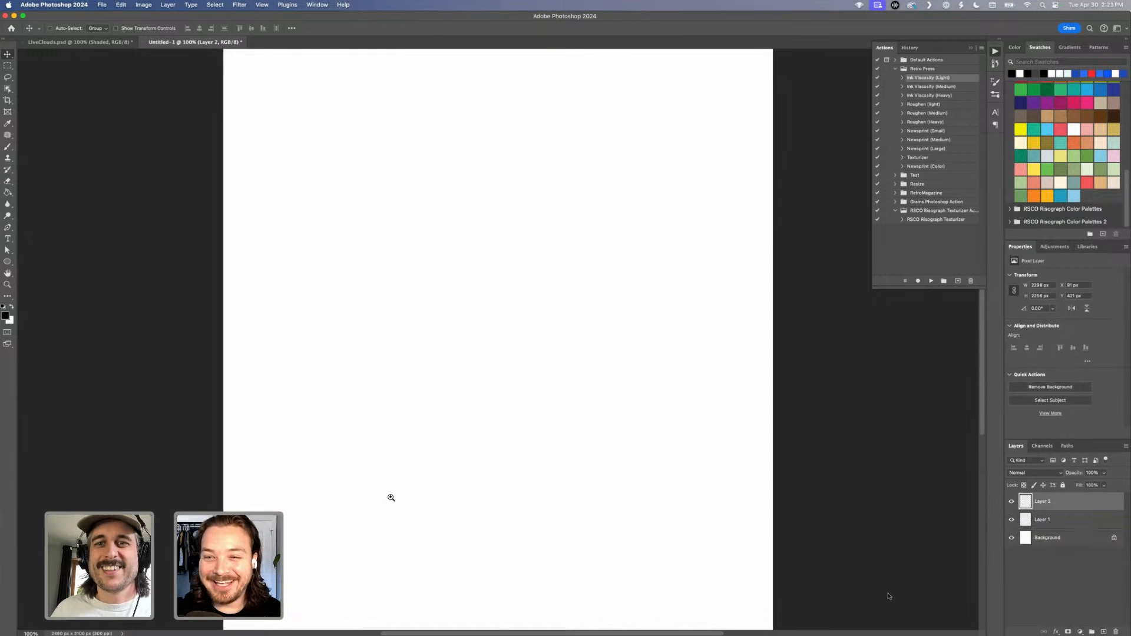
key("super+z")
key("super+z")
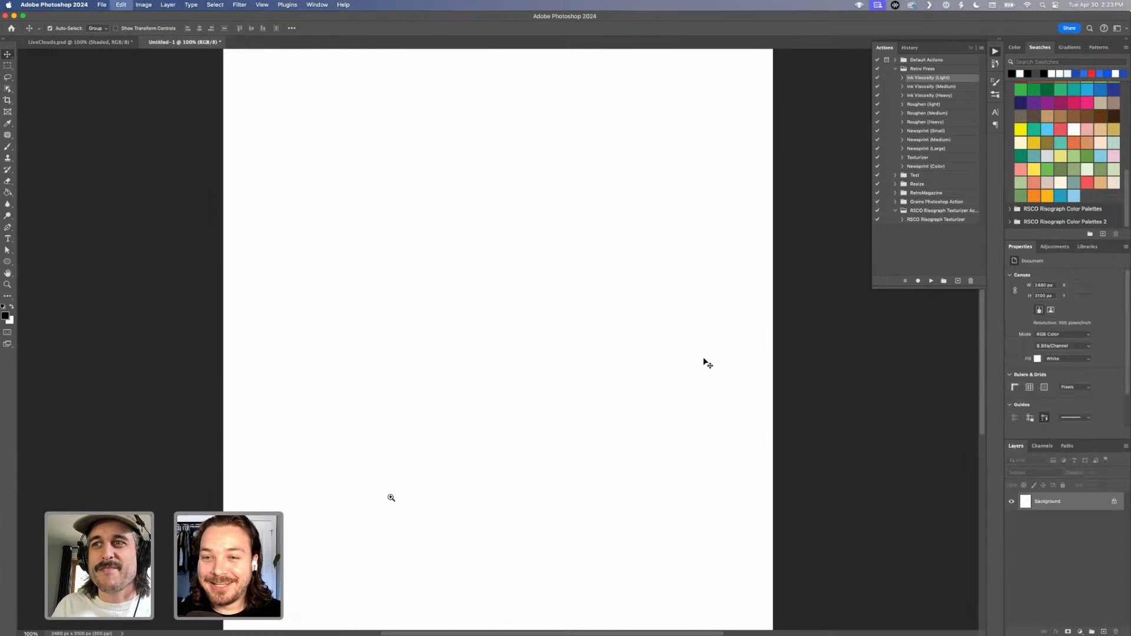
key("ctrl+Tab")
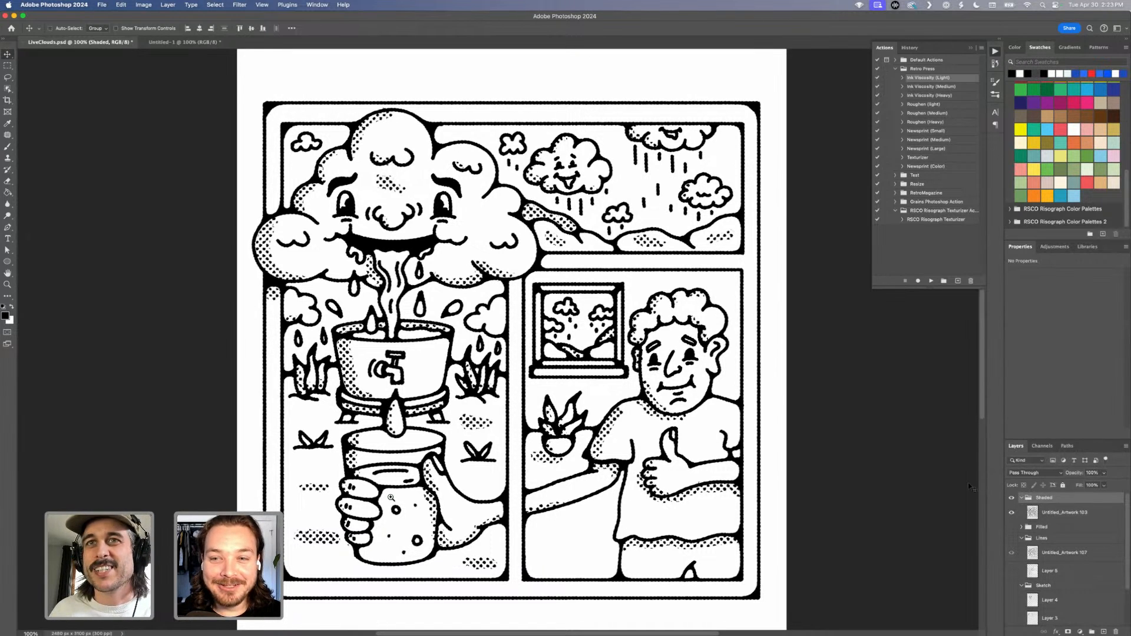
key("ctrl+Tab")
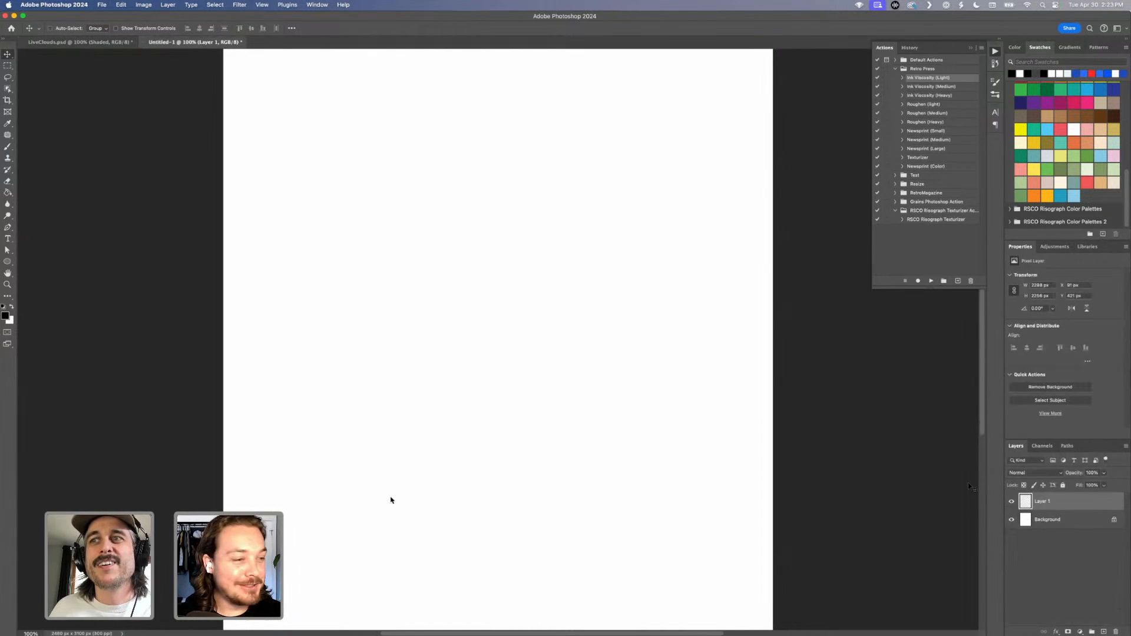
key("super+z")
key("ctrl+Tab")
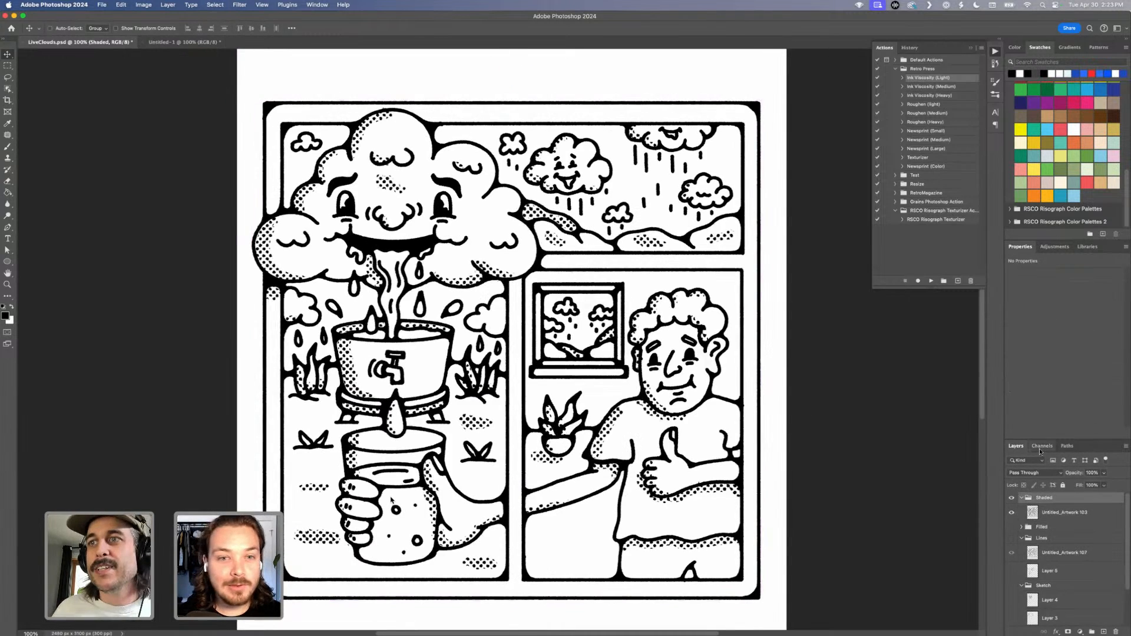
left_click(1012, 514)
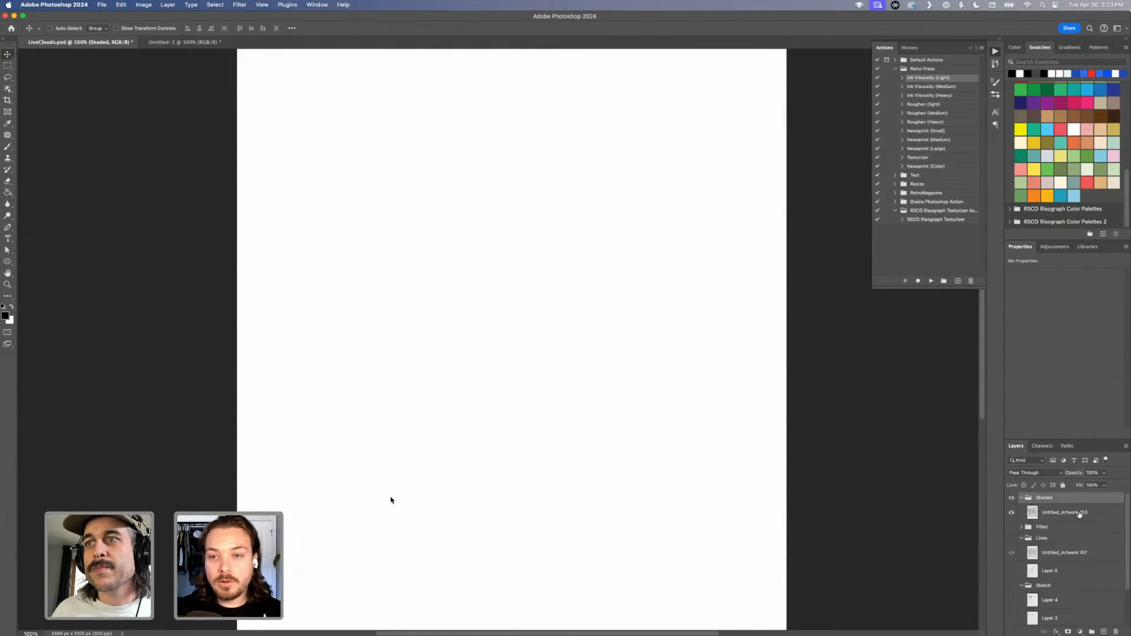
left_click(1012, 514)
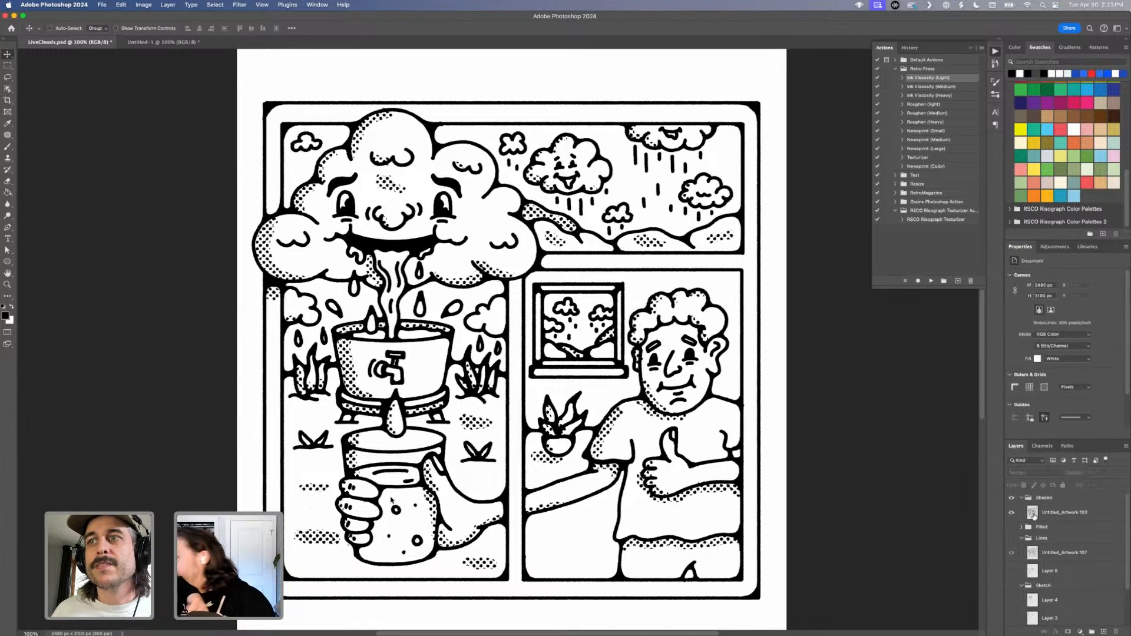
key("ctrl+Tab")
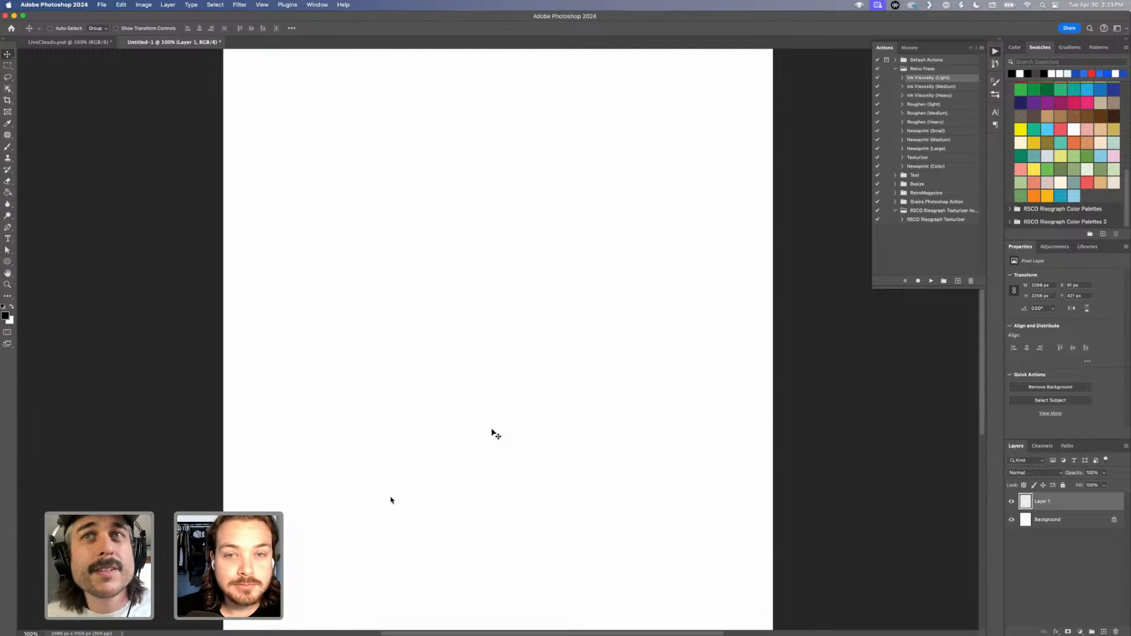
Run the Ink Viscosity (Medium) action on the Untitled_Artwork 103 layer in LiveClouds.psd.
key("ctrl+Tab")
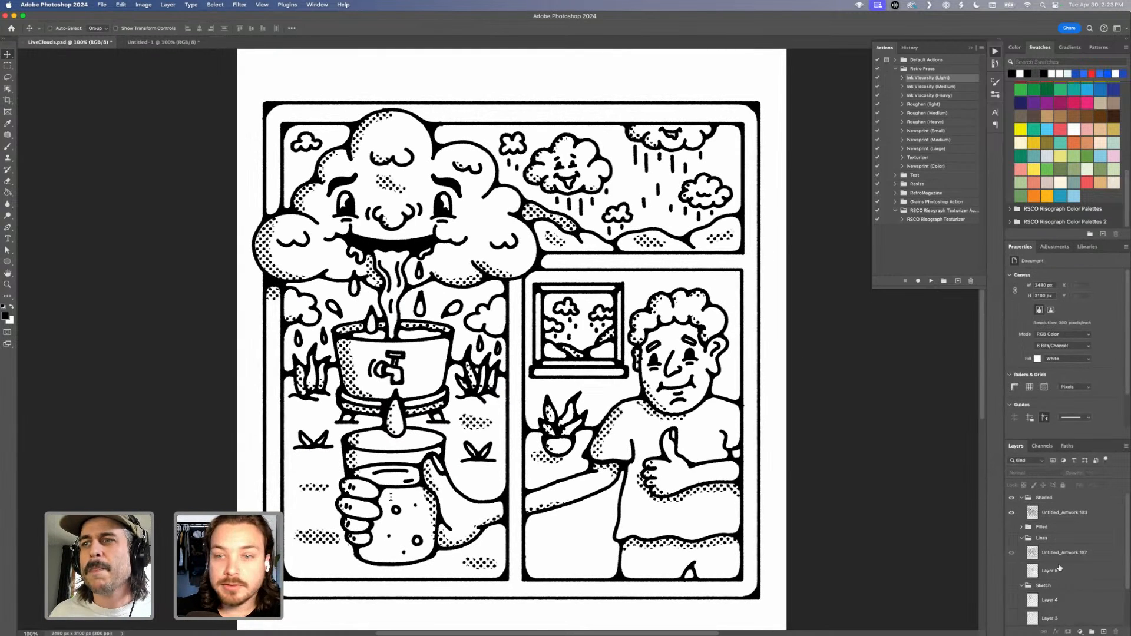
left_click(1049, 519)
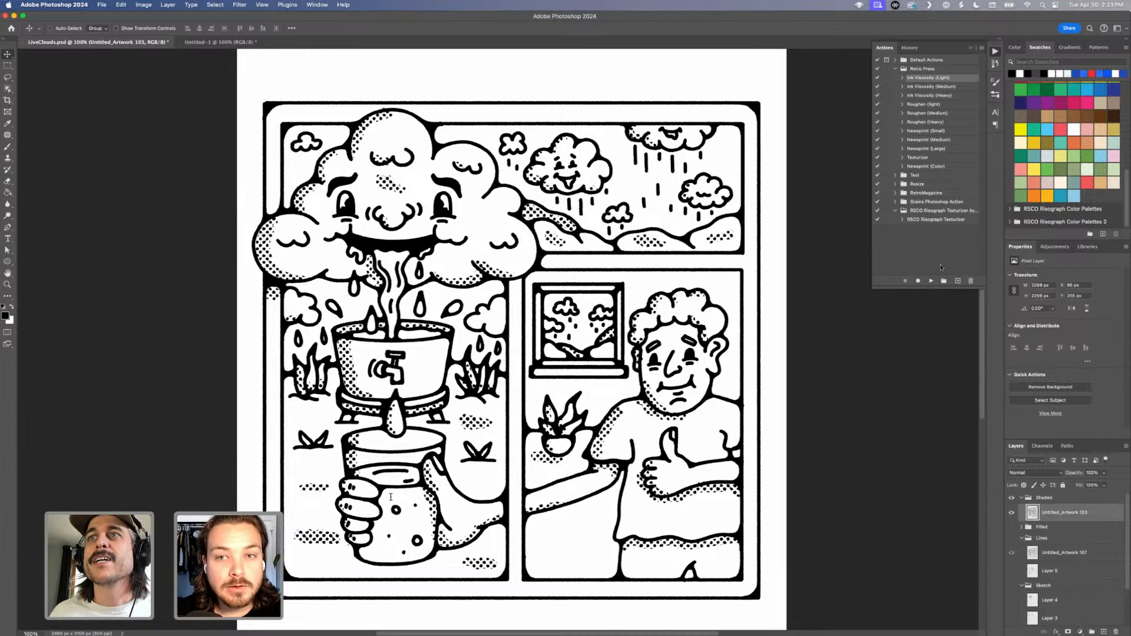
left_click(930, 282)
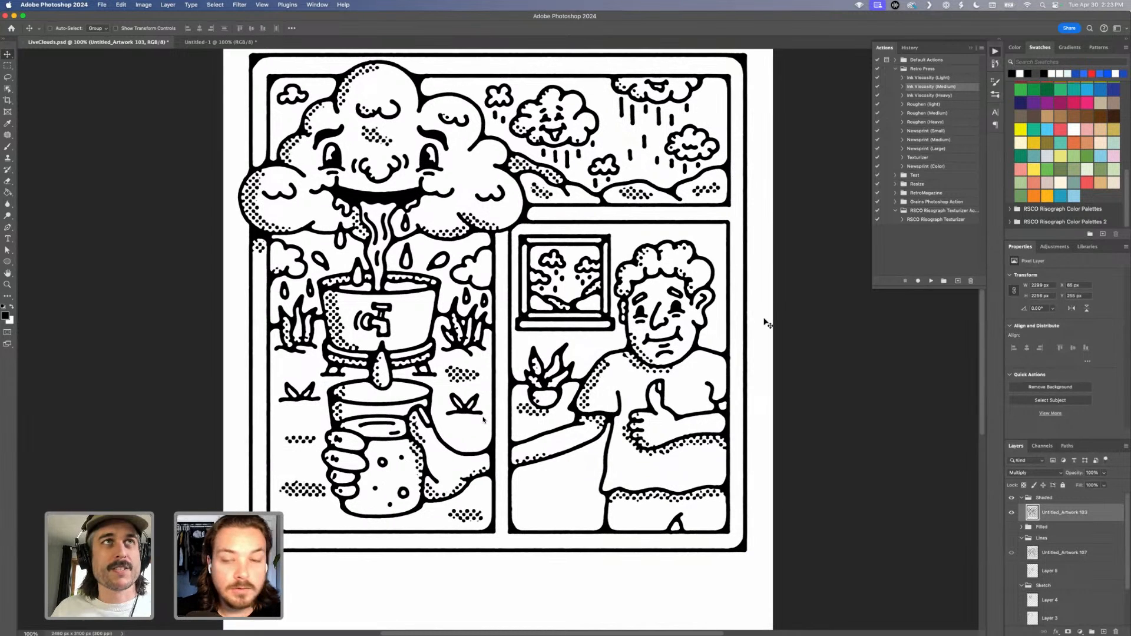
Switch to Illustrator and paste the ink-treated comic artwork onto the artboard of the CloudsLive document.
key("super+Tab")
key("super+Tab")
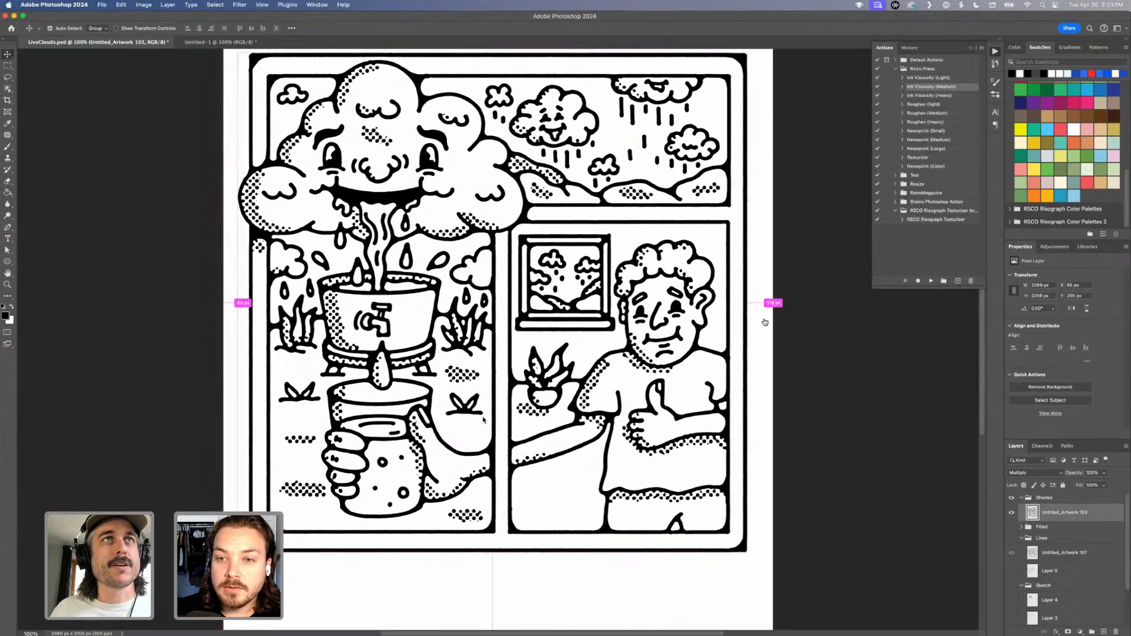
key("super+Tab")
key("super+Tab")
key("super+Tab")
key("ctrl+Tab")
key("super+v")
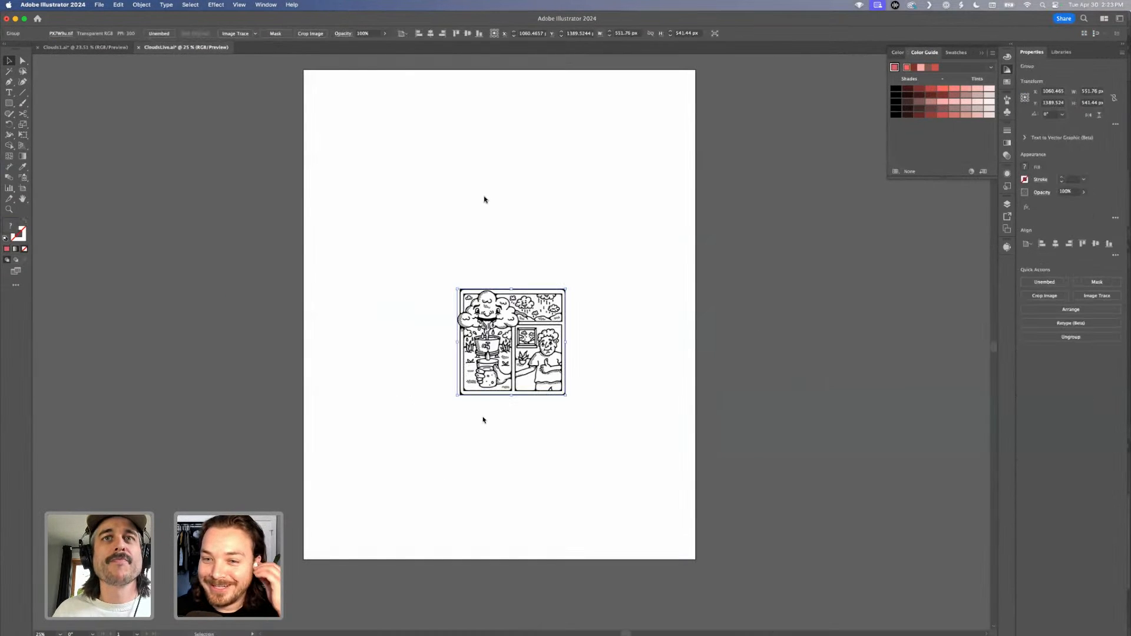
Enlarge the pasted artwork to about 1851 px wide and position it near the artboard's upper edge.
left_click_drag(565, 342, 689, 366)
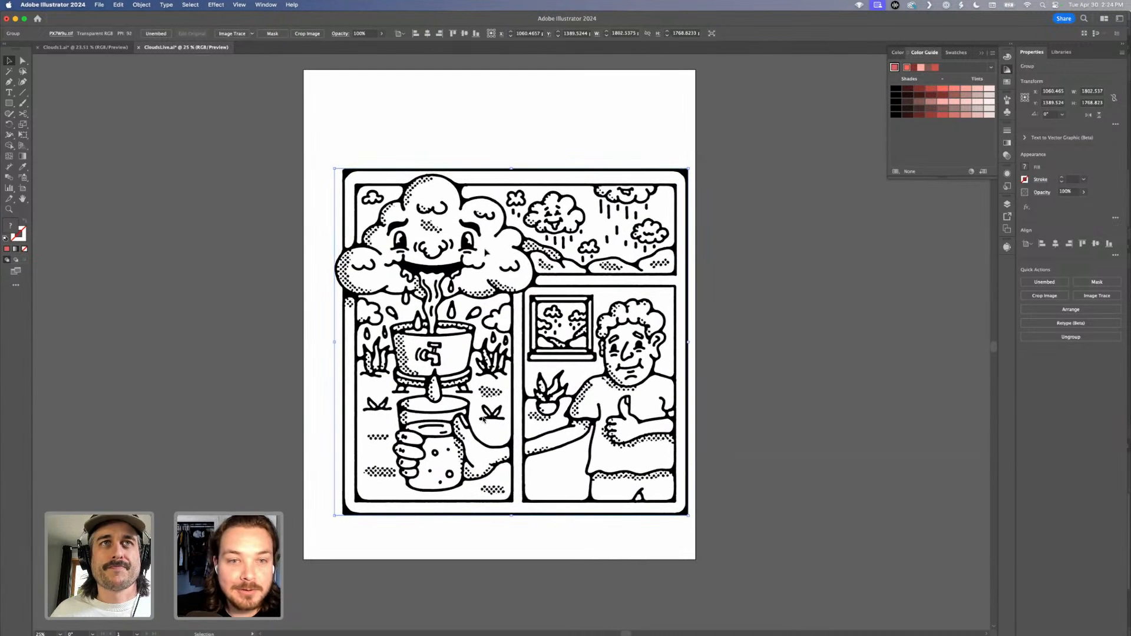
left_click_drag(485, 250, 465, 211)
left_click(427, 34)
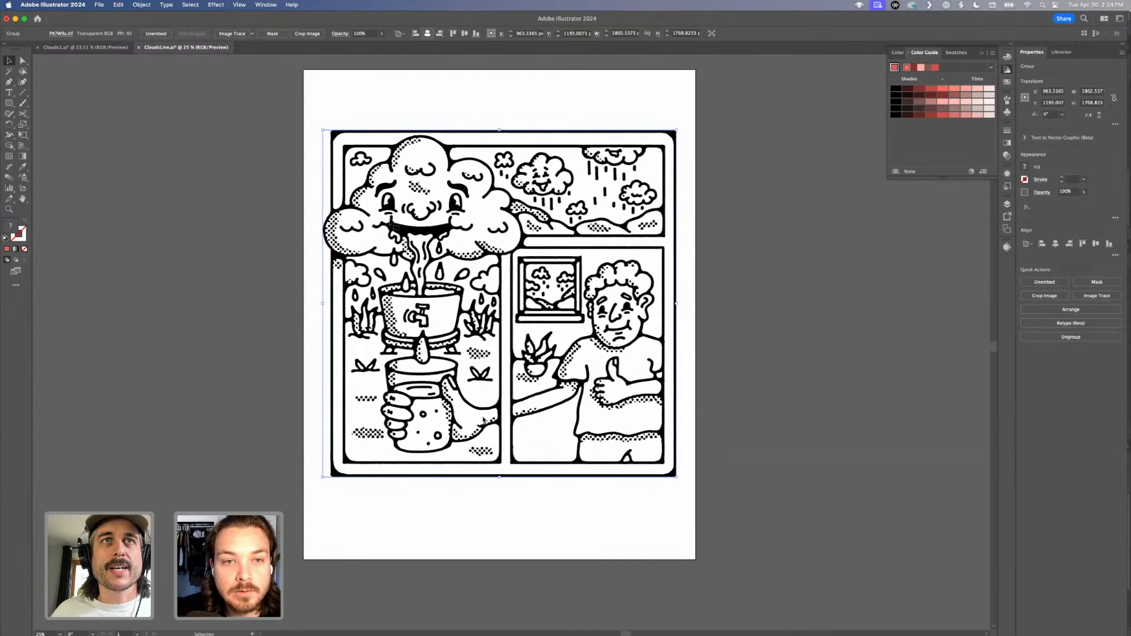
left_click_drag(397, 230, 392, 231)
left_click_drag(673, 304, 681, 305)
left_click_drag(519, 219, 519, 187)
Image Trace the artwork in Black and White with Ignore Color enabled for white, and expand the result into vector shapes.
left_click(1006, 248)
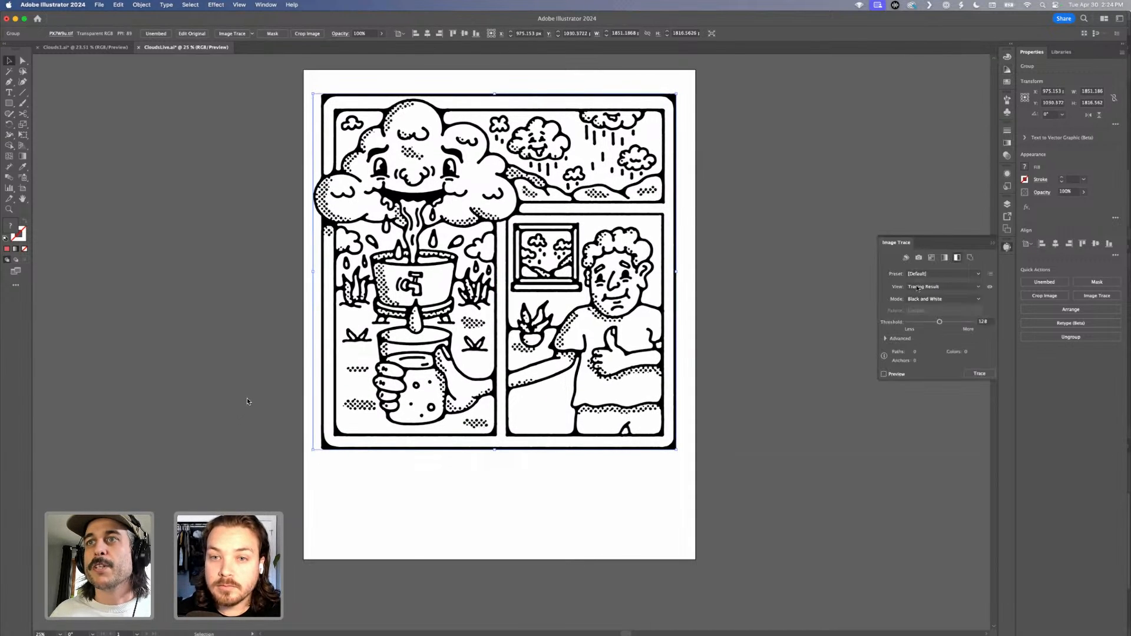
left_click(885, 338)
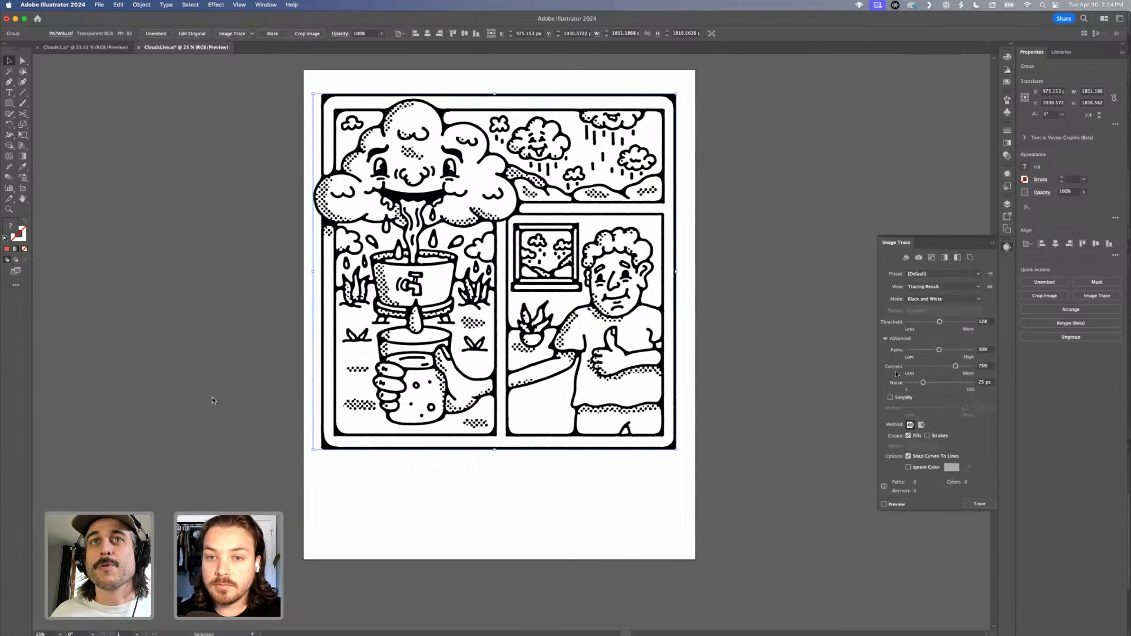
left_click_drag(685, 350, 636, 359)
scroll(579, 367, "up", 5)
scroll(579, 366, "down", 3)
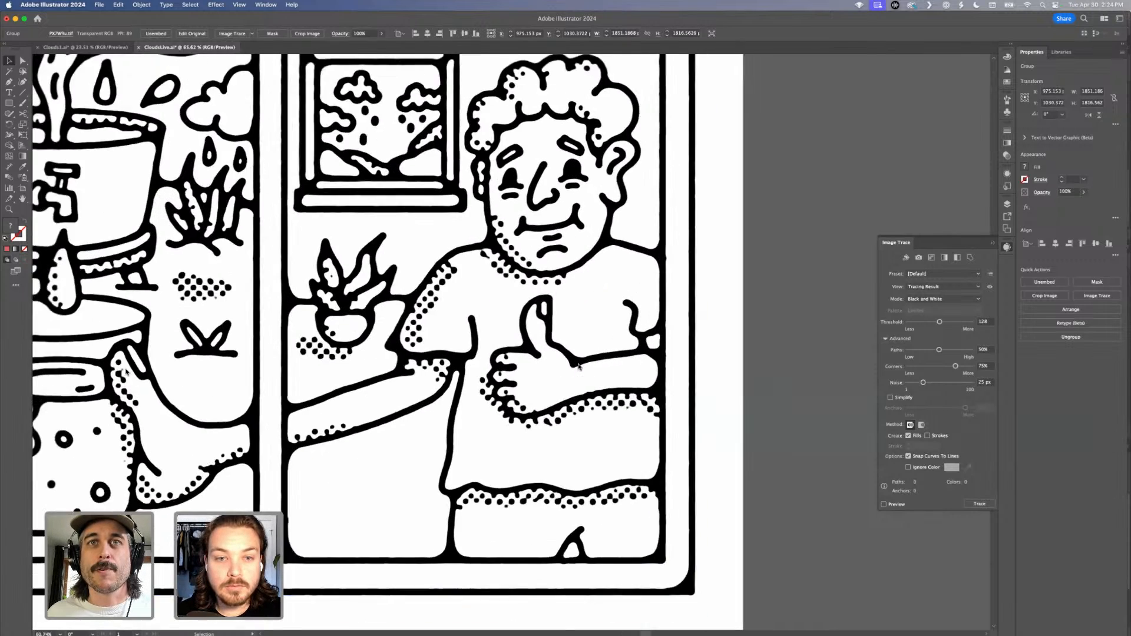
left_click(917, 470)
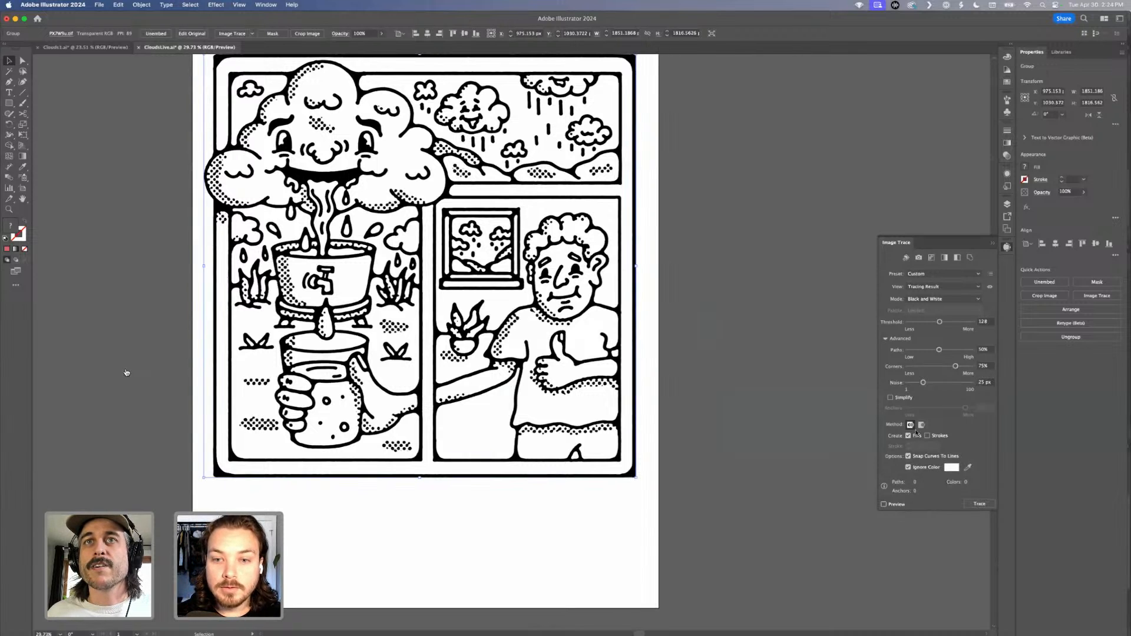
left_click(979, 504)
left_click(1070, 313)
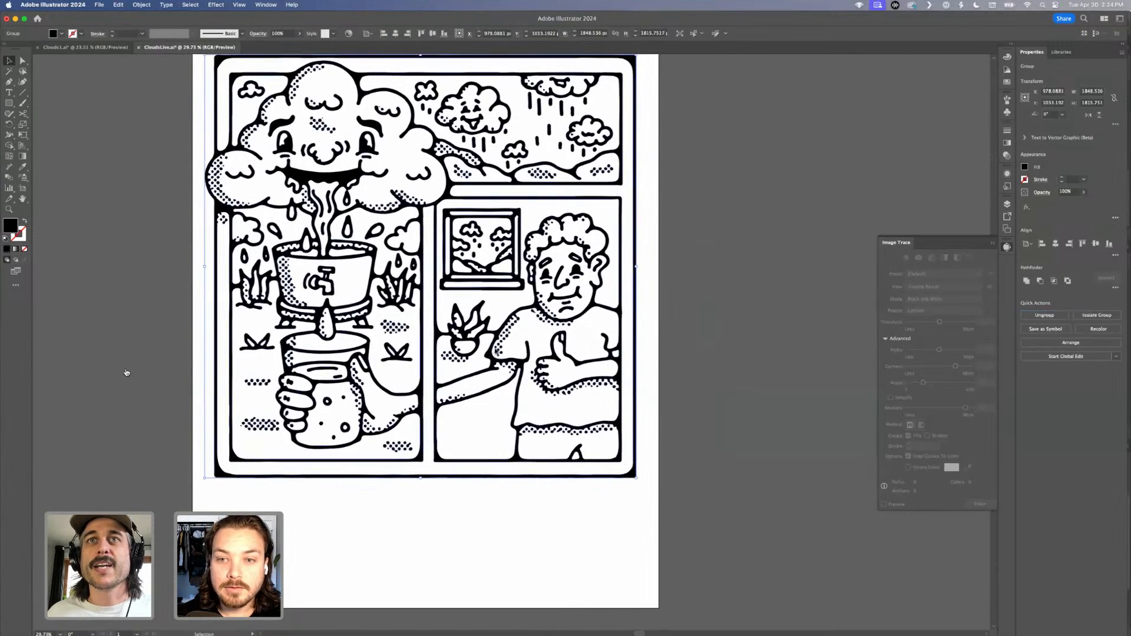
Place a copy of the traced artwork beside the artboard and magnify its barrel and plant details to check the vector shapes.
scroll(477, 306, "right", 5)
left_click_drag(477, 306, 909, 201)
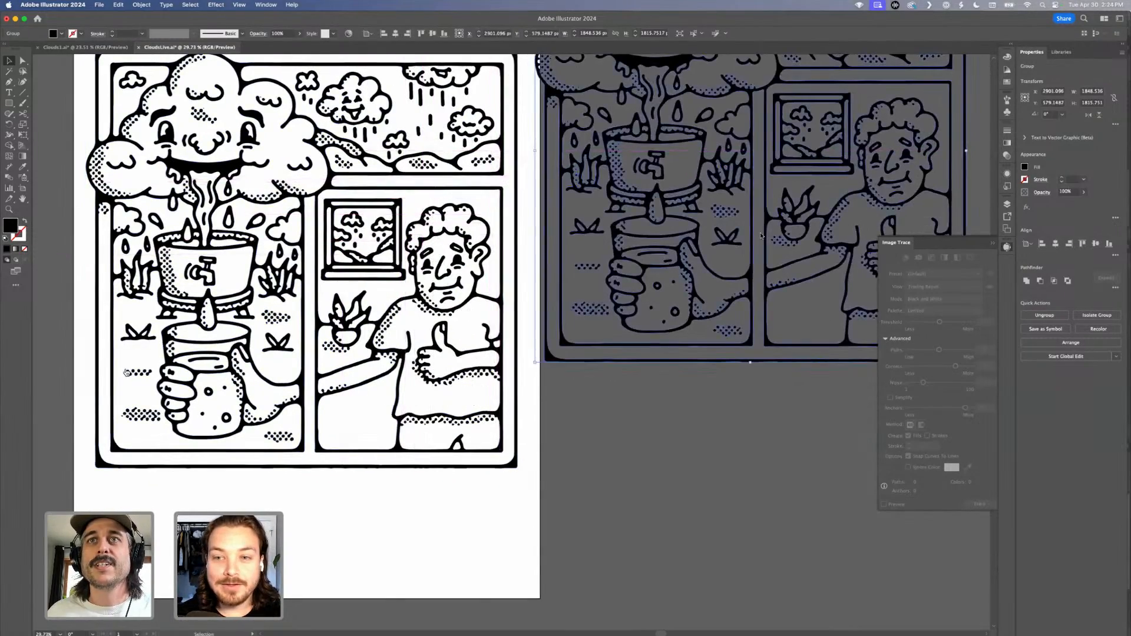
scroll(760, 234, "up", 10)
scroll(761, 236, "up", 5)
scroll(760, 236, "up", 5)
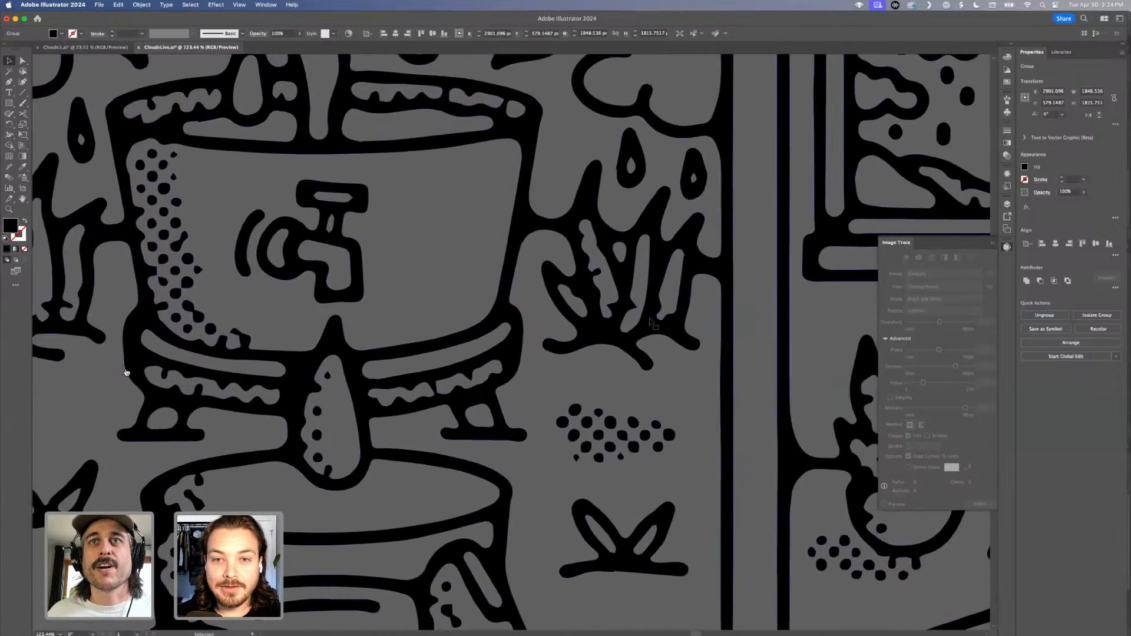
Examine the anchor points along the traced leaf shapes of the plant beside the barrel.
scroll(652, 323, "up", 3)
key("a")
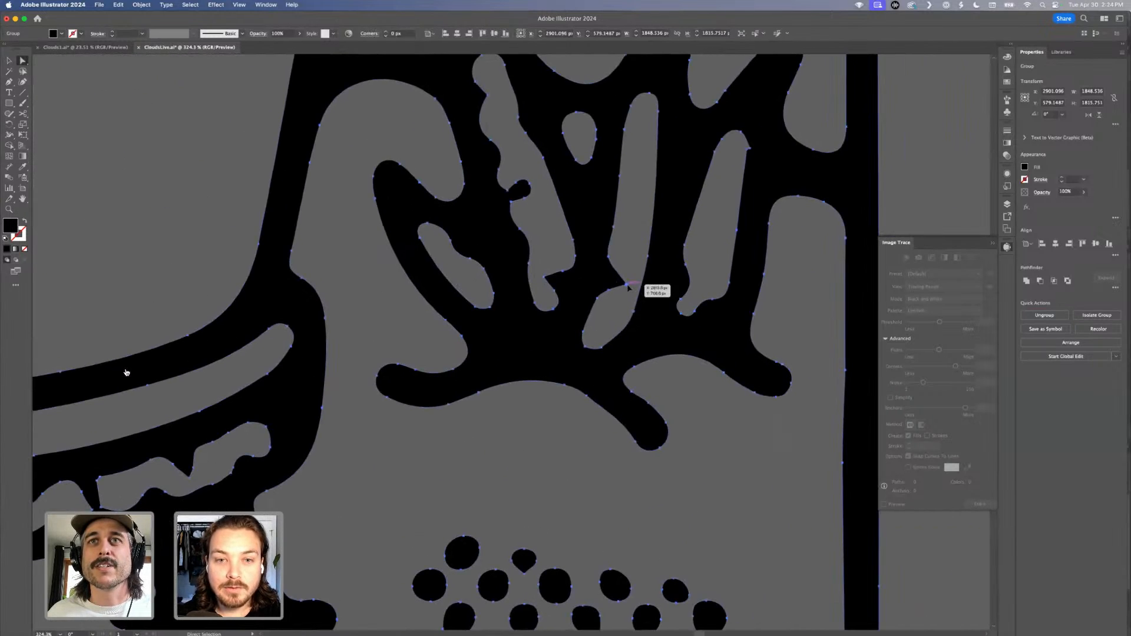
scroll(625, 285, "right", 1)
left_click(599, 275)
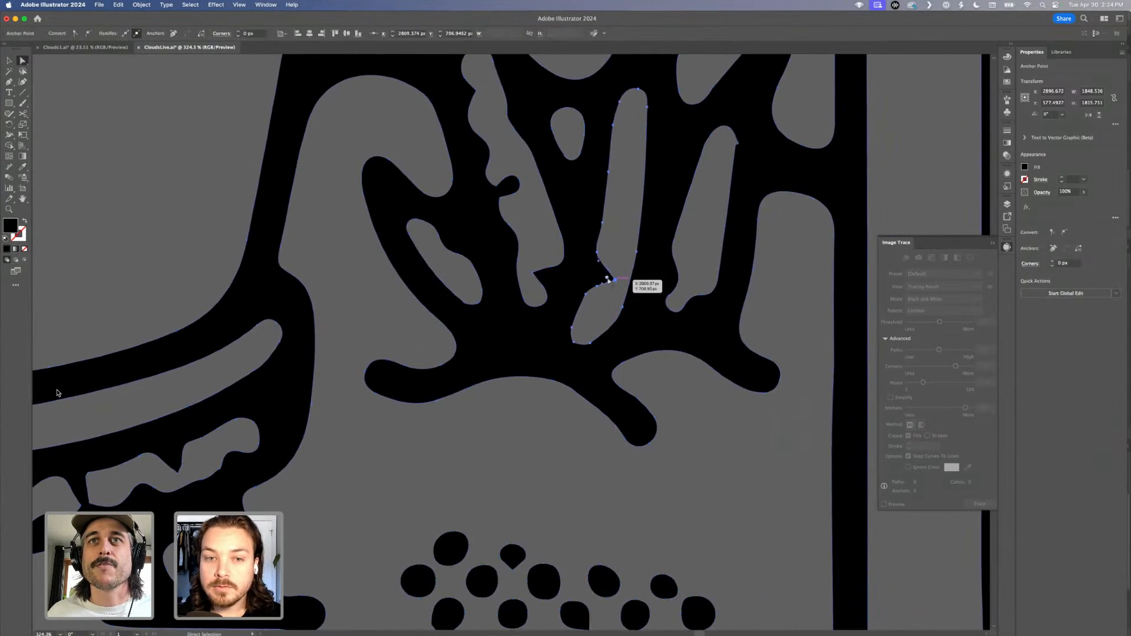
key("super+minus")
key("super+minus")
key("super+minus")
key("super+minus")
key("super+minus")
key("super+minus")
key("super+minus")
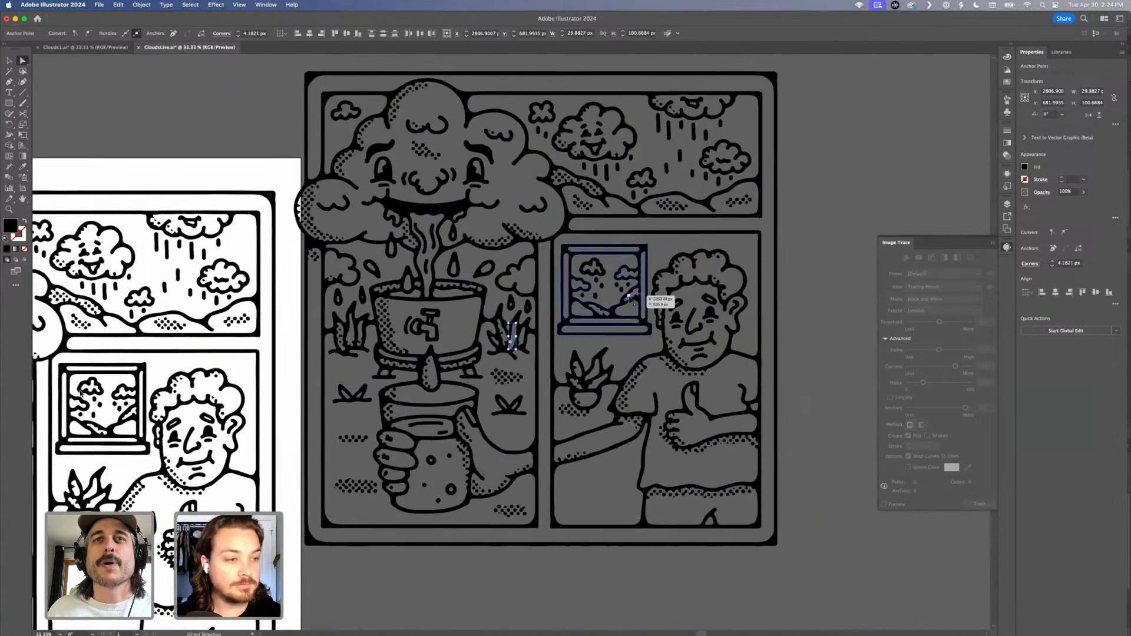
Remove the duplicate traced artwork placed beside the artboard.
left_click(630, 300, "super")
key("super+0")
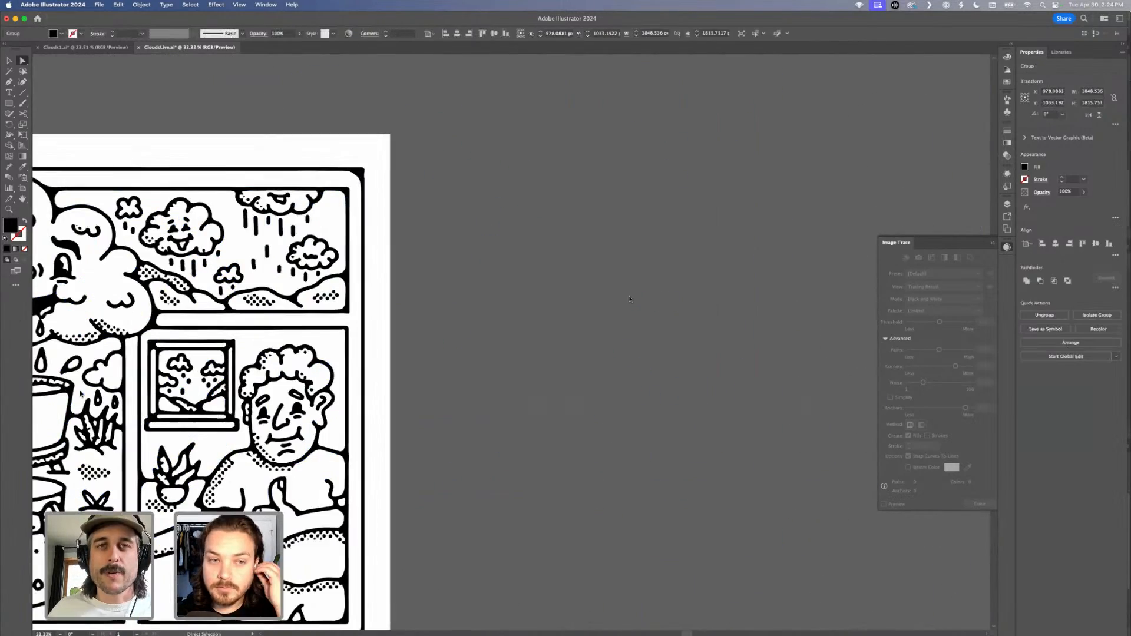
scroll(630, 300, "right", 5)
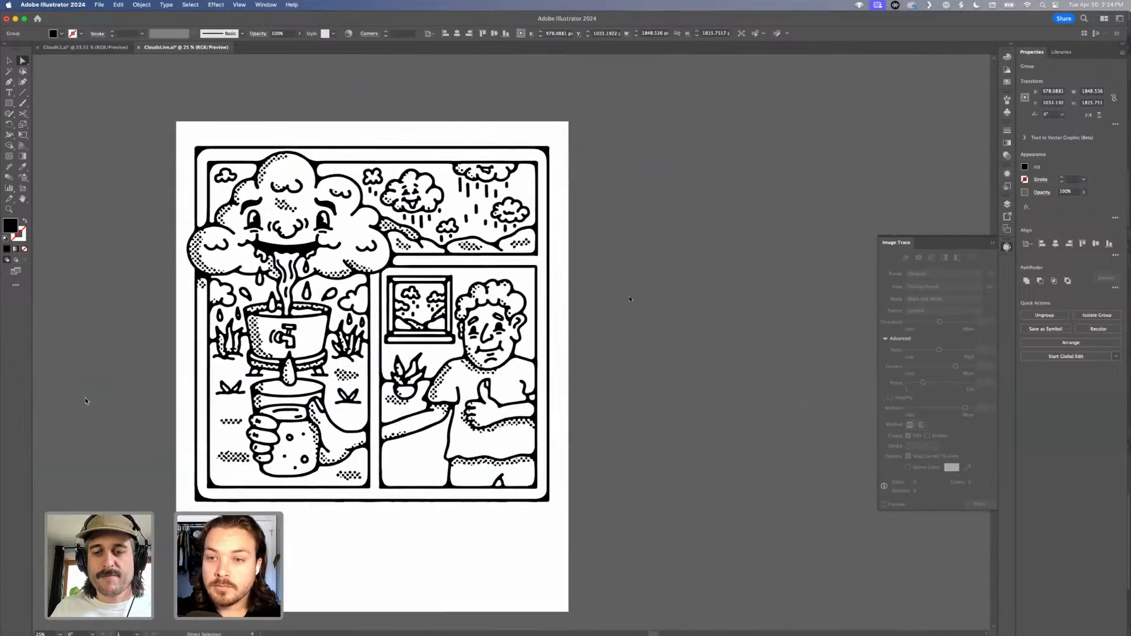
Duplicate the artboard together with its traced artwork, placing the copy to the right of the original.
key("super+minus")
scroll(630, 300, "right", 2)
key("shift+o")
scroll(630, 300, "right", 3)
left_click_drag(415, 310, 708, 375)
key("v")
scroll(710, 374, "right", 3)
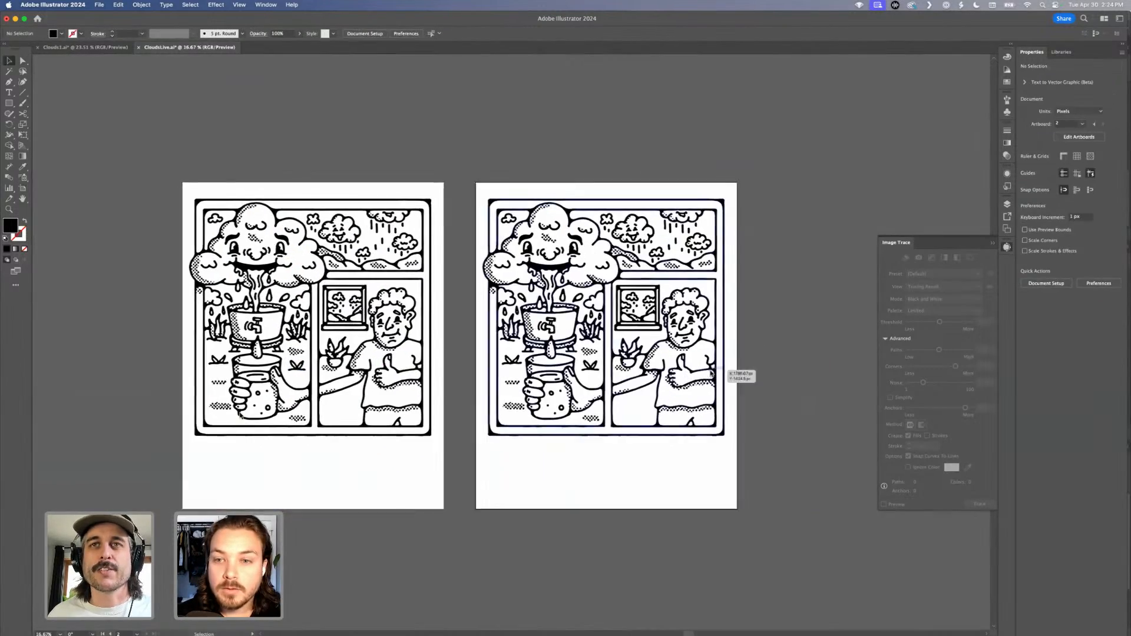
Smooth the paths of the traced artwork on the second artboard by 11%.
scroll(711, 373, "up", 5)
scroll(666, 361, "up", 1)
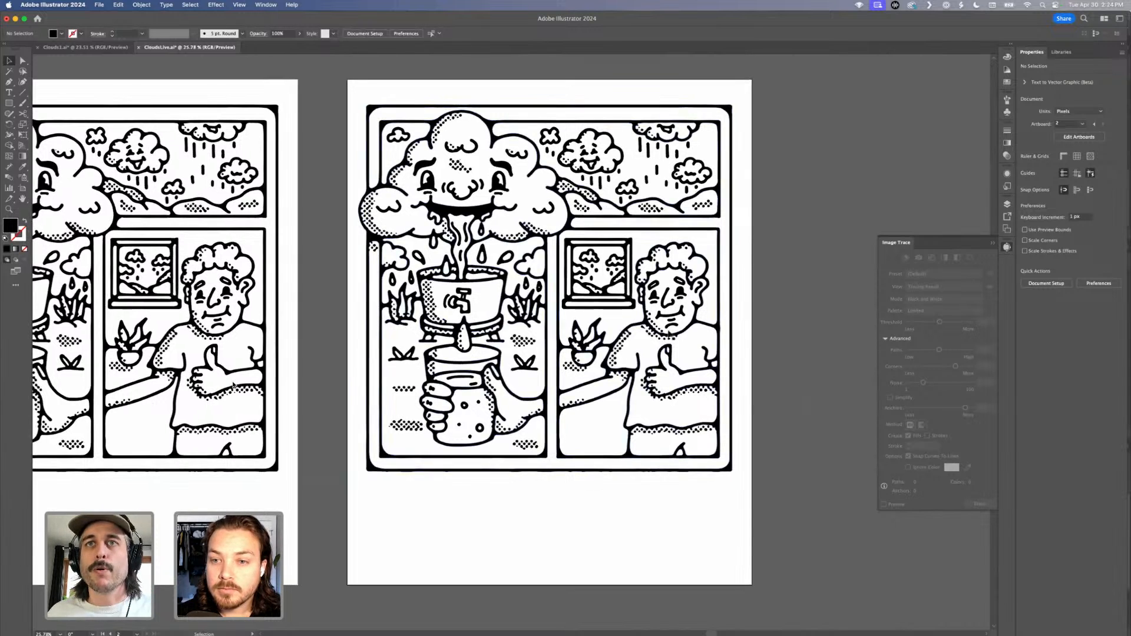
left_click(508, 265)
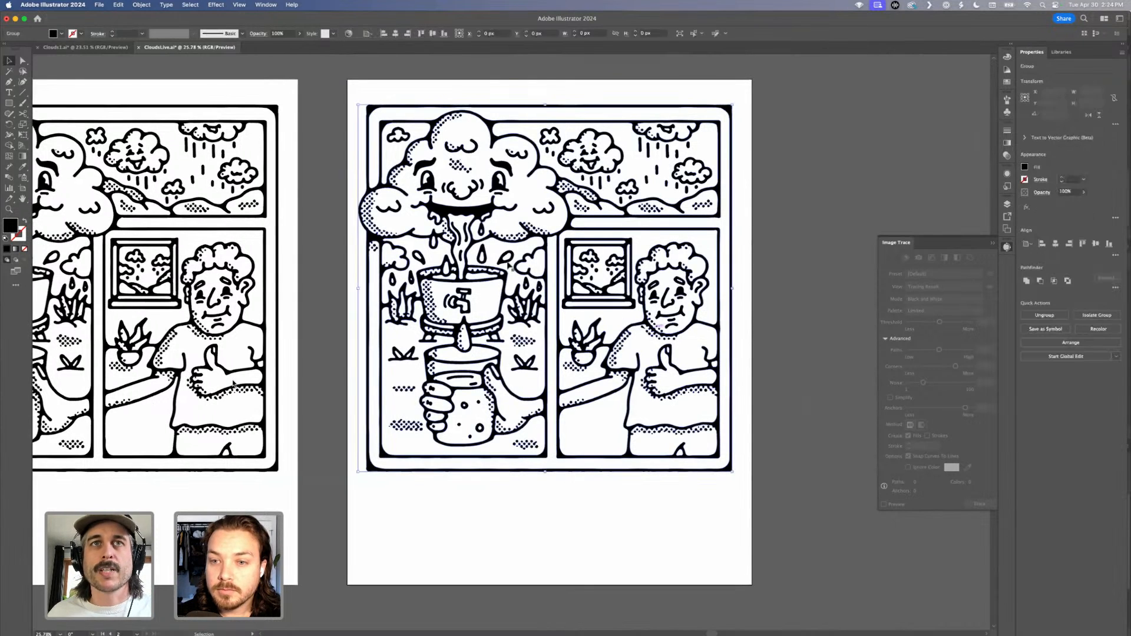
left_click(141, 6)
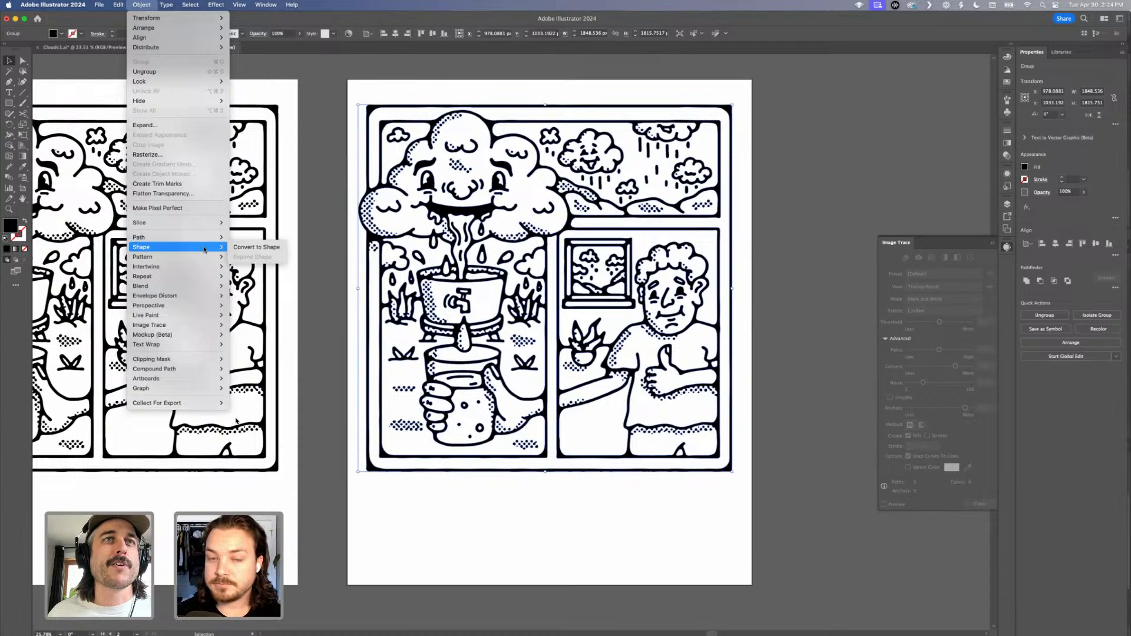
mouse_move(201, 237)
left_click(268, 300)
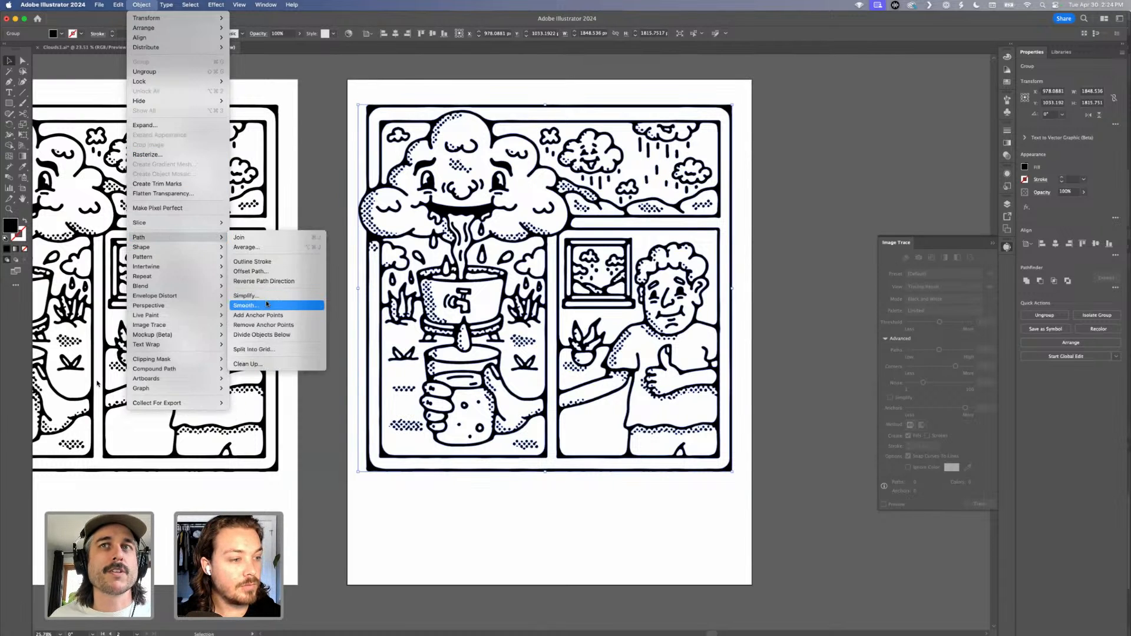
scroll(604, 314, "up", 2)
scroll(603, 314, "up", 5)
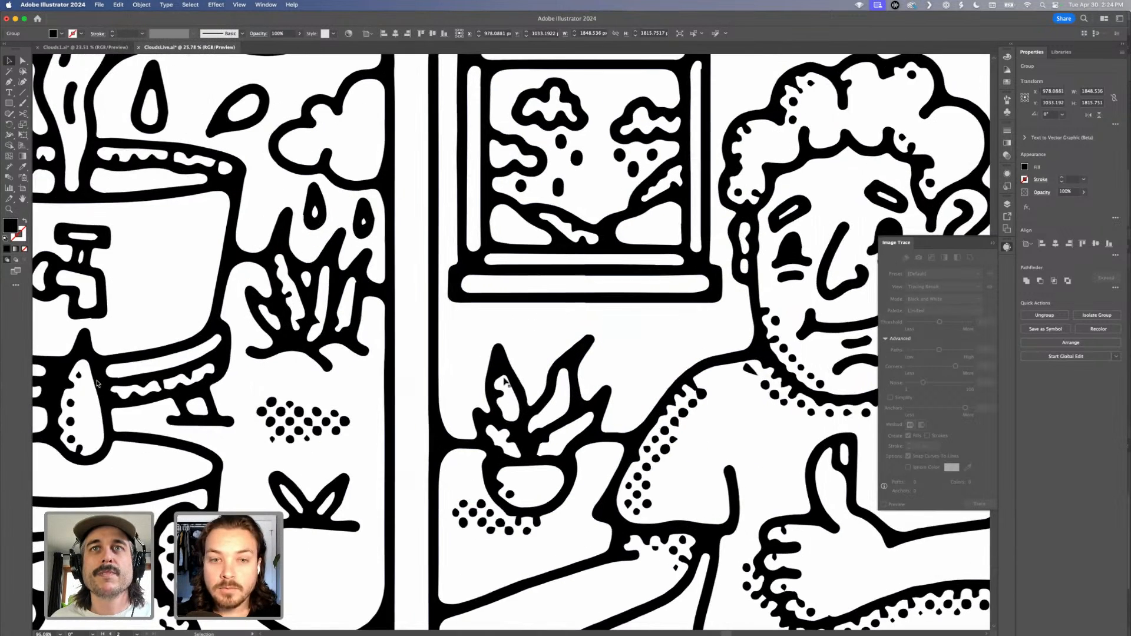
left_click_drag(492, 354, 489, 354)
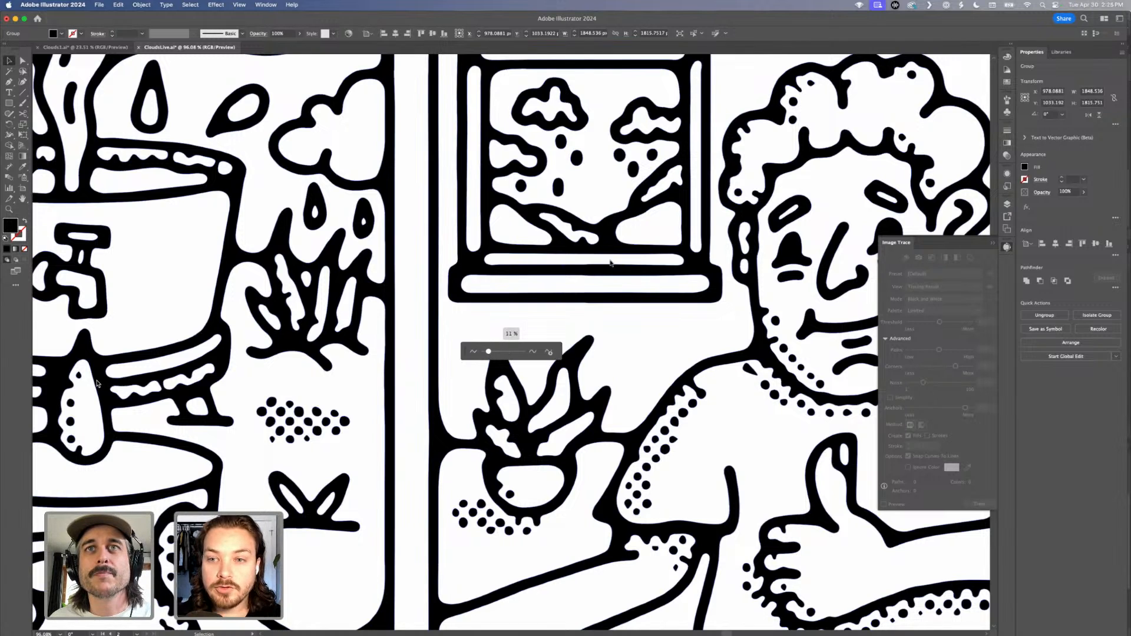
left_click(552, 281)
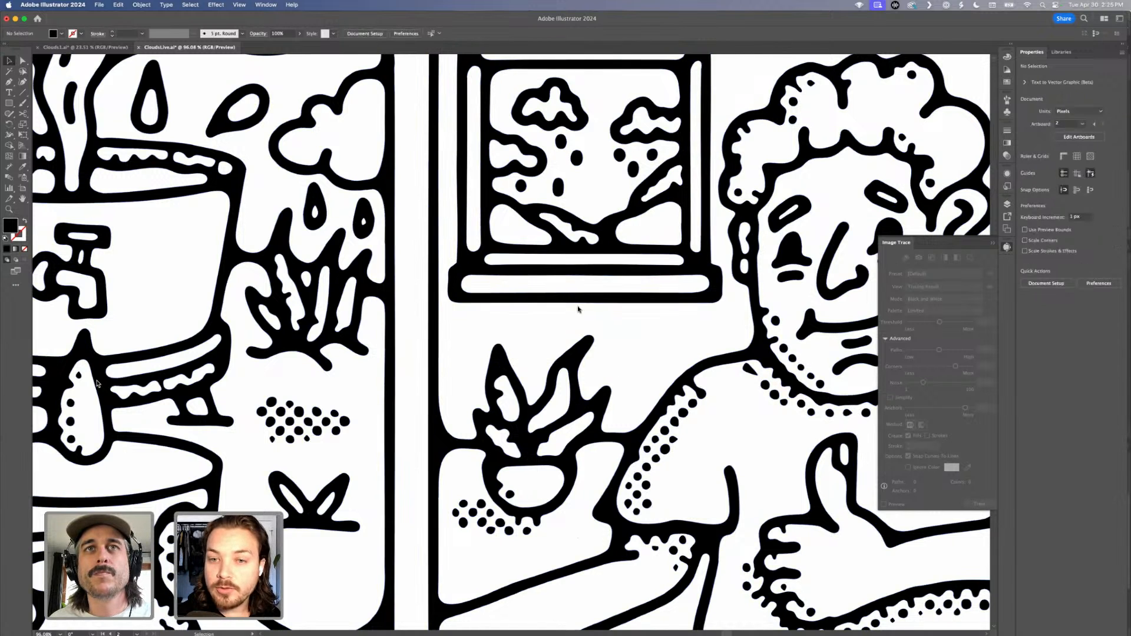
Compare the windowsill and plant edges on the second artboard before and after smoothing.
scroll(578, 309, "up", 5)
key("super+a")
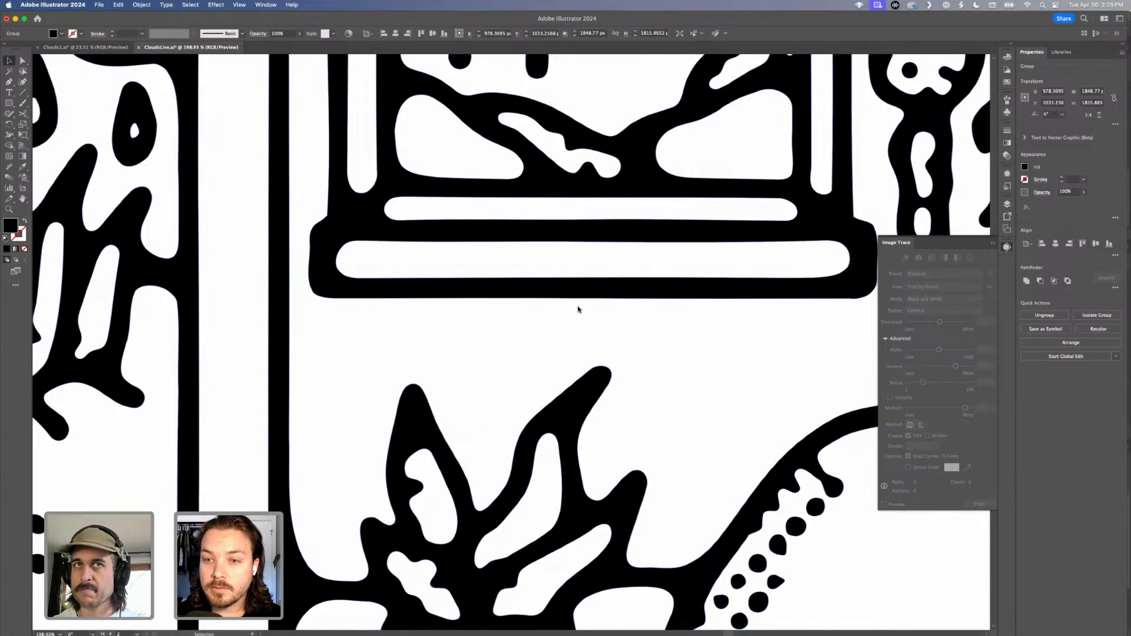
key("a")
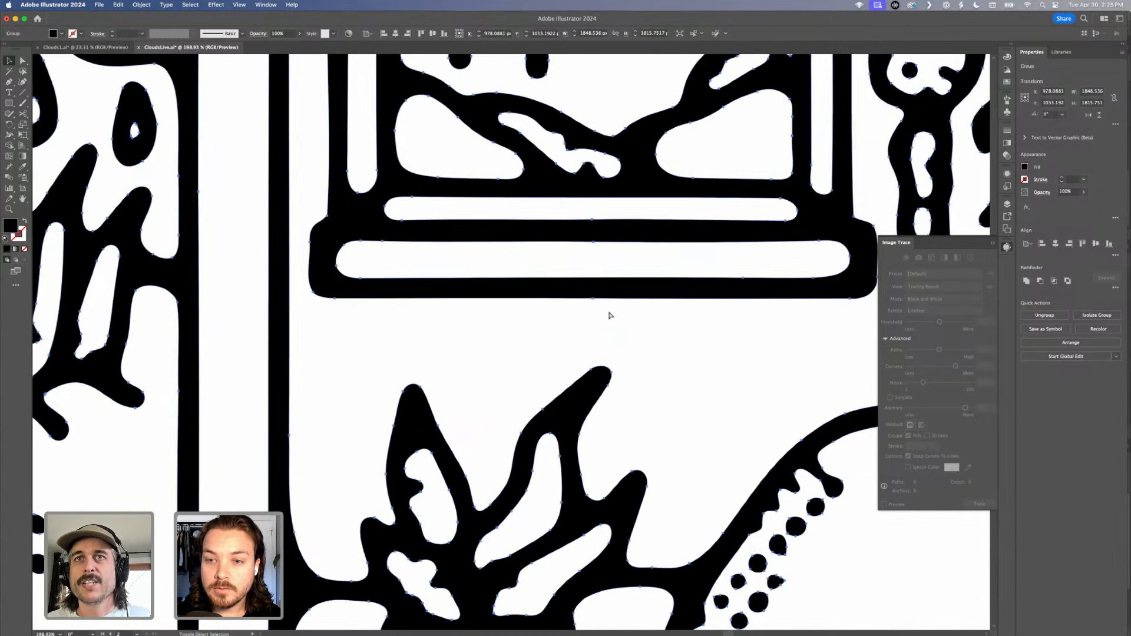
scroll(611, 317, "up", 5)
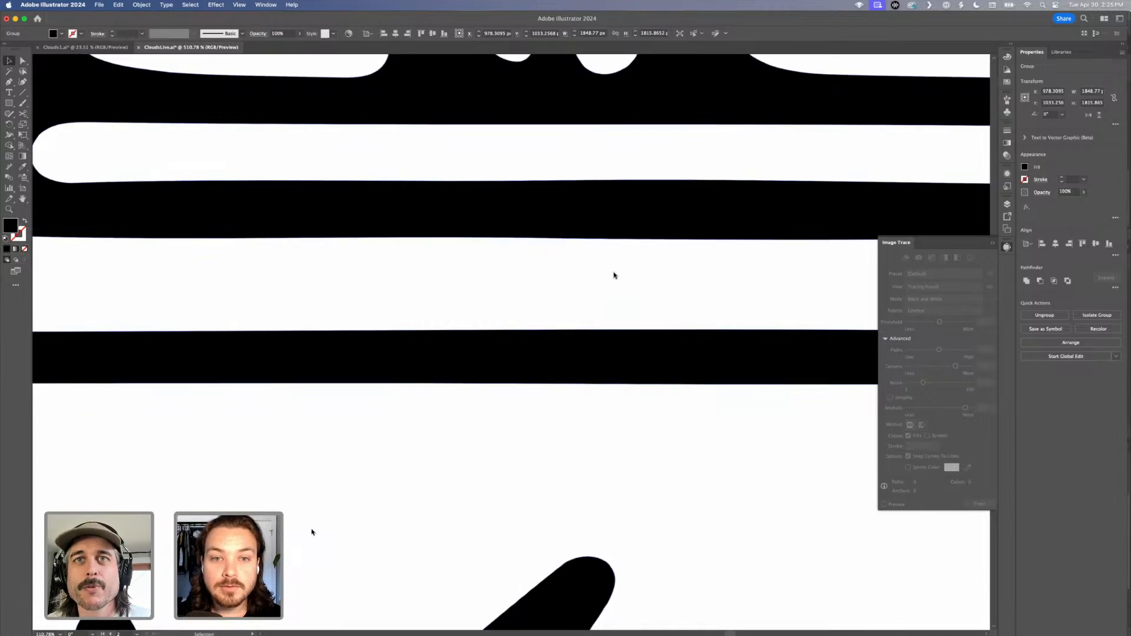
scroll(614, 275, "down", 2)
scroll(614, 275, "down", 8)
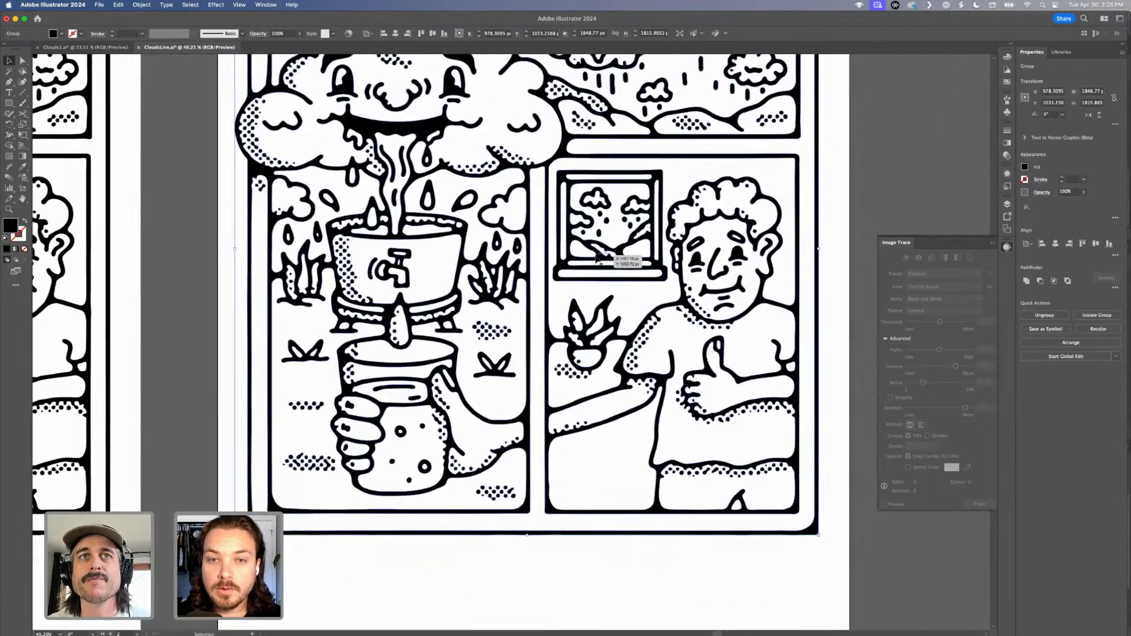
scroll(596, 258, "up", 3)
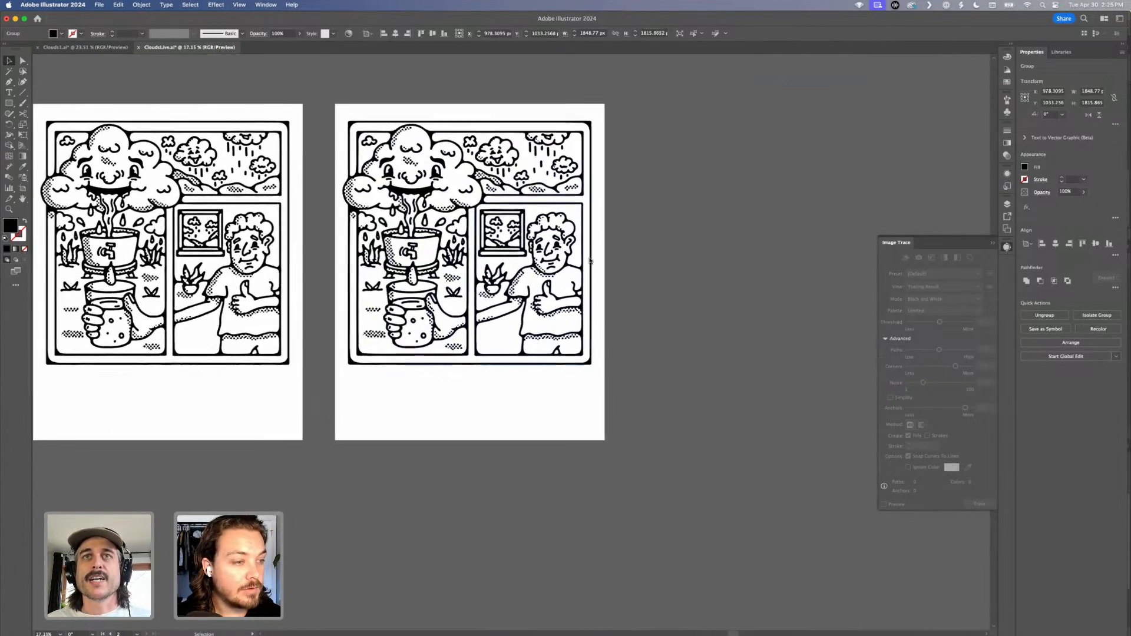
Move the second artboard with its smoothed artwork farther right, widening the gap to the first artboard.
mouse_move(510, 253)
left_mouse_down()
mouse_move(778, 290)
mouse_move(850, 284)
left_mouse_up()
key("super+z")
scroll(567, 295, "right", 3)
key("shift+o")
left_click_drag(431, 386, 506, 391)
key("v")
Examine the smoothed comic artwork on the second artboard, both in close detail and as a whole.
scroll(511, 385, "up", 1)
scroll(514, 384, "up", 3)
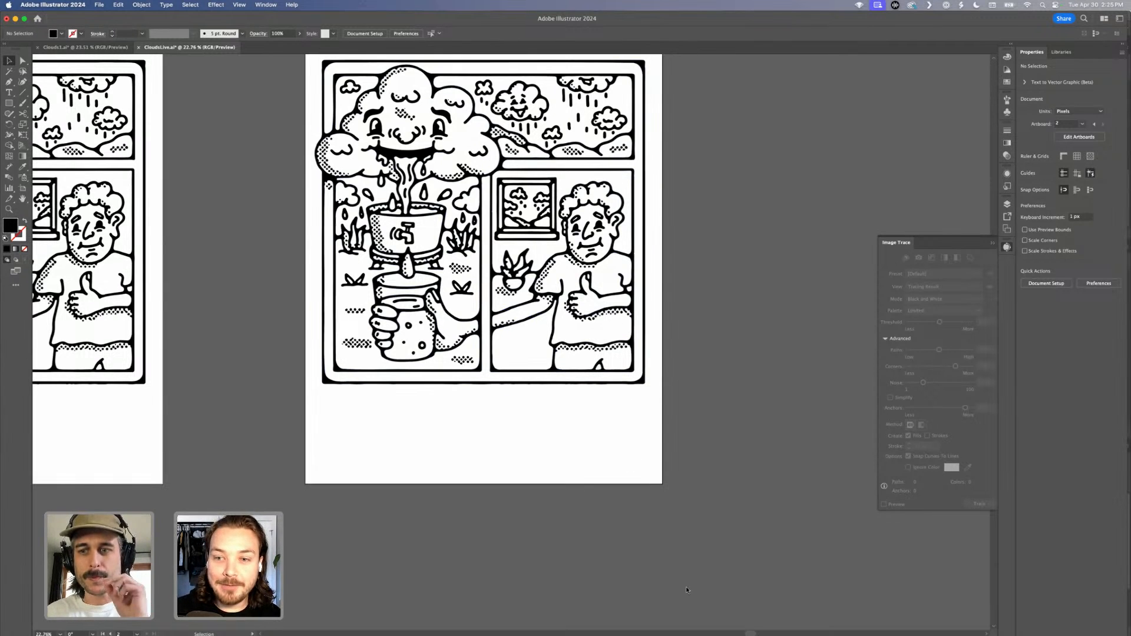
key("super+Tab")
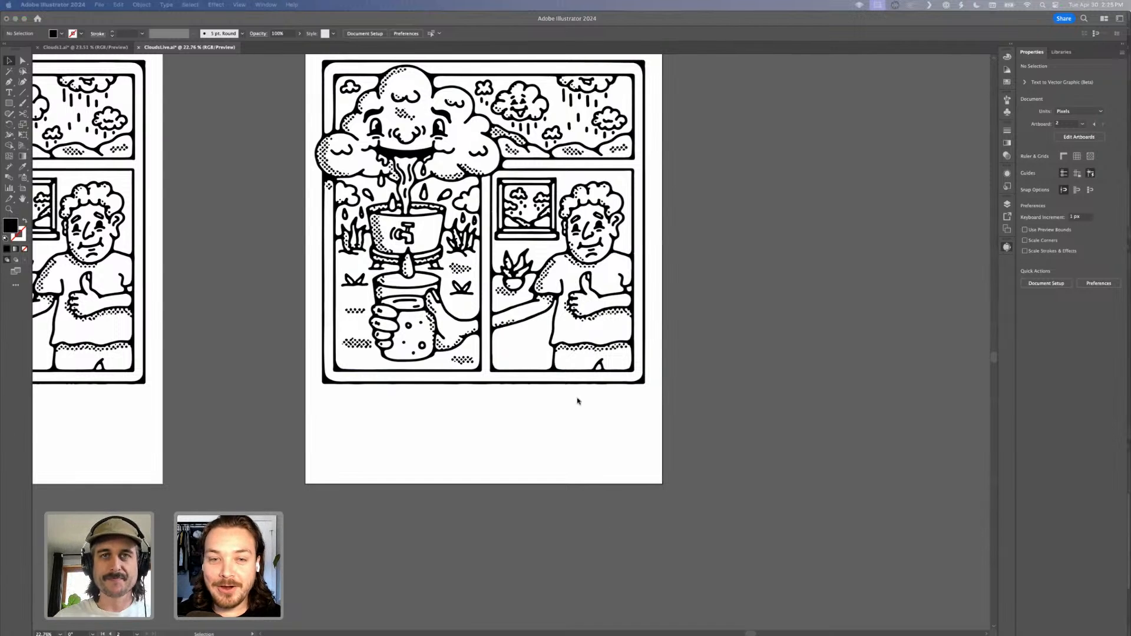
scroll(636, 246, "up", 1)
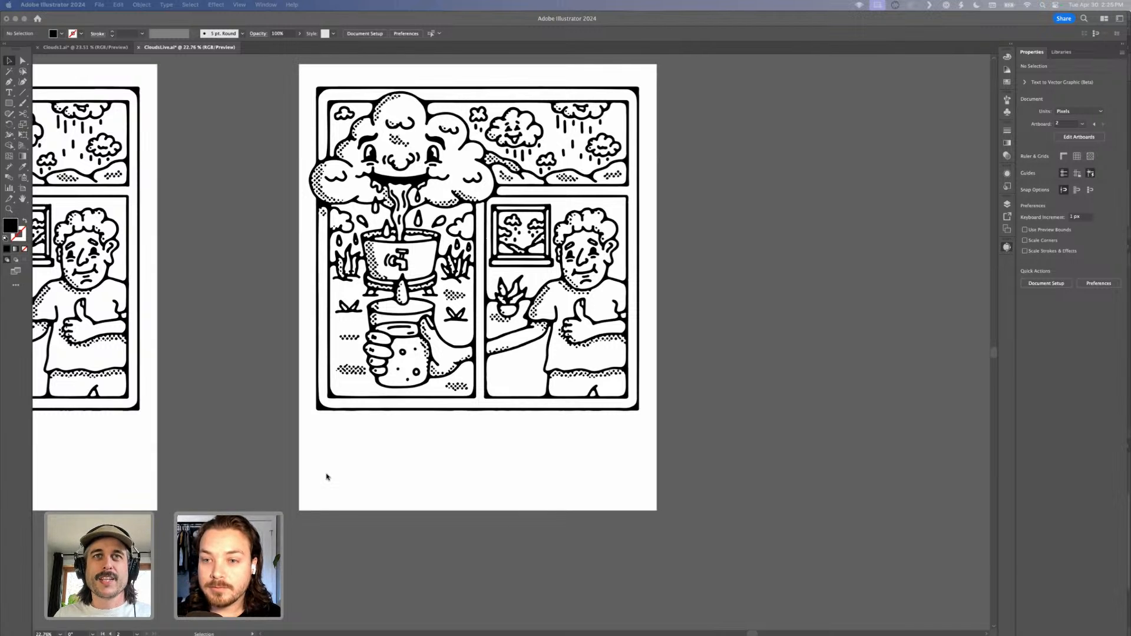
left_click(429, 365)
key("super+equal")
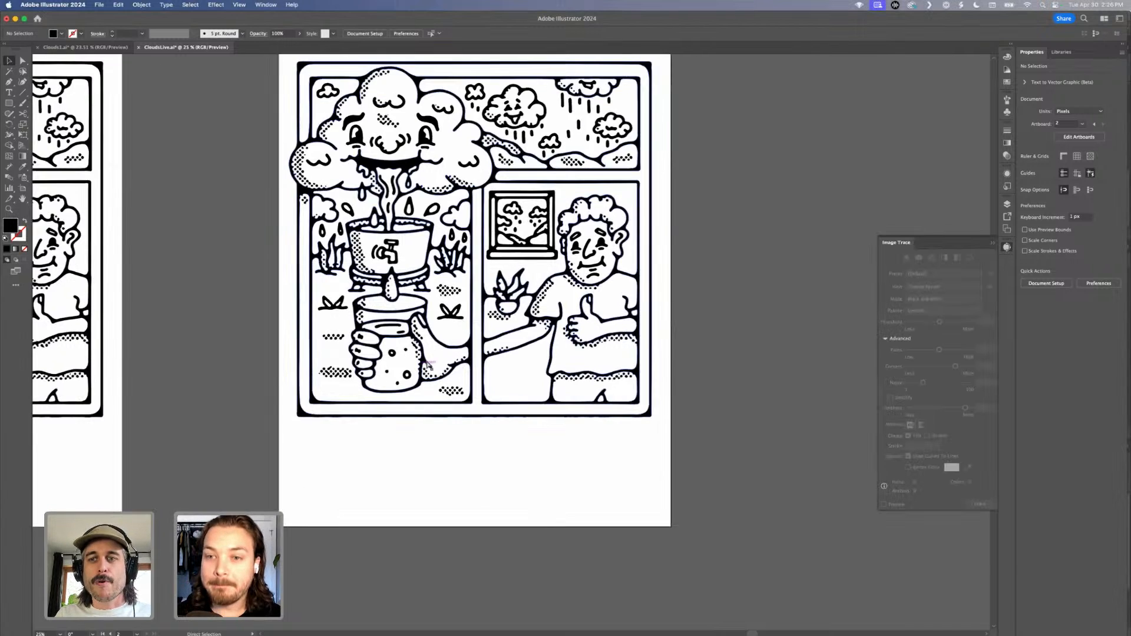
key("super+equal")
key("super+equal")
key("super+equal")
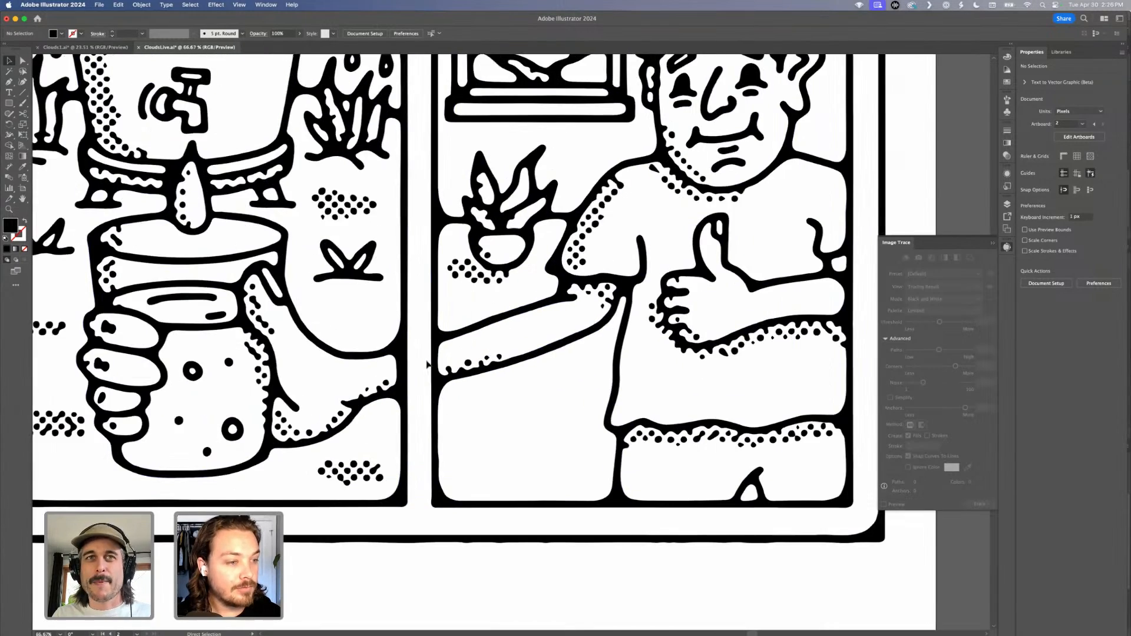
key("super+equal")
key("super+minus")
key("super+minus")
key("super+minus")
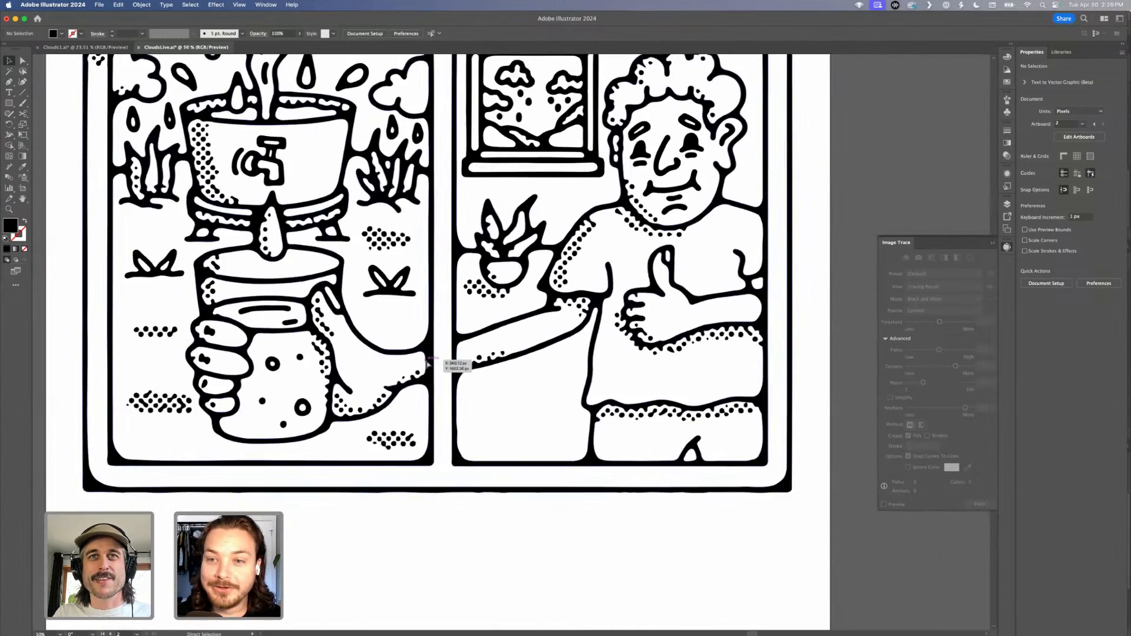
key("super+minus")
key("super+equal")
scroll(545, 329, "up", 2)
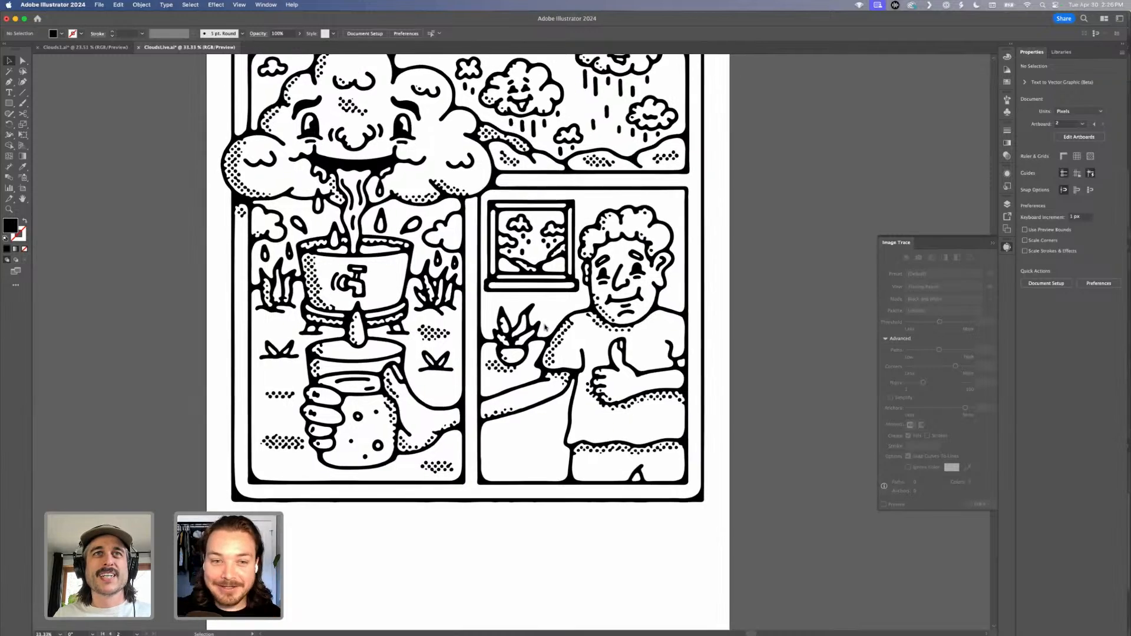
scroll(545, 329, "down", 3)
scroll(545, 328, "down", 1)
scroll(544, 328, "right", 1)
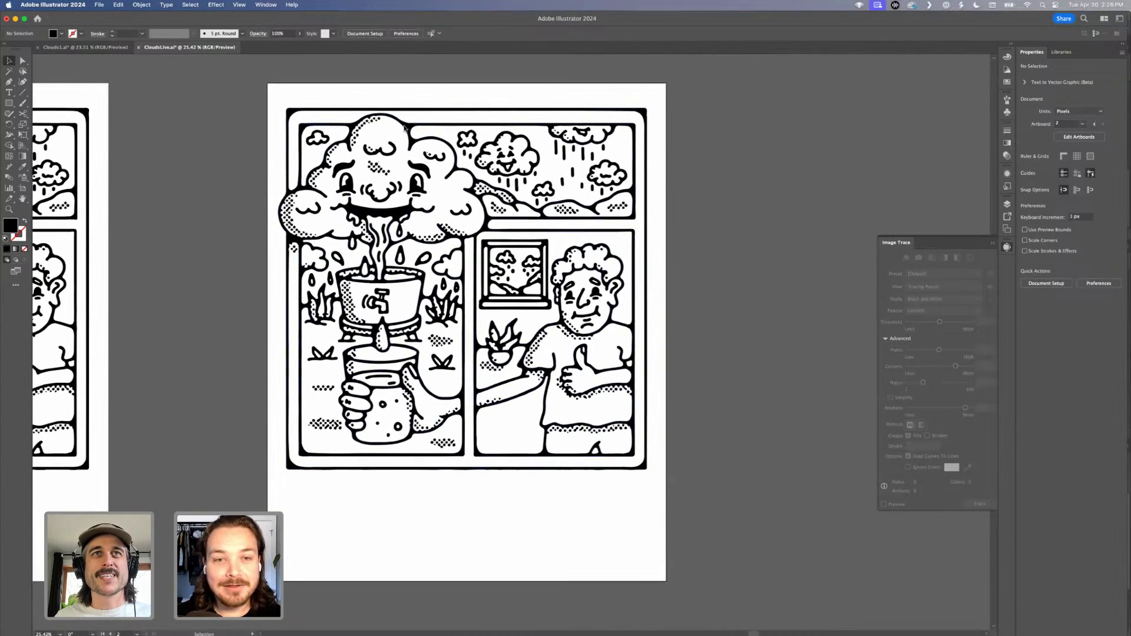
Lower the comic artwork on the second artboard and shrink it proportionally about its centre to about 1784 px wide.
left_click_drag(407, 178, 406, 208)
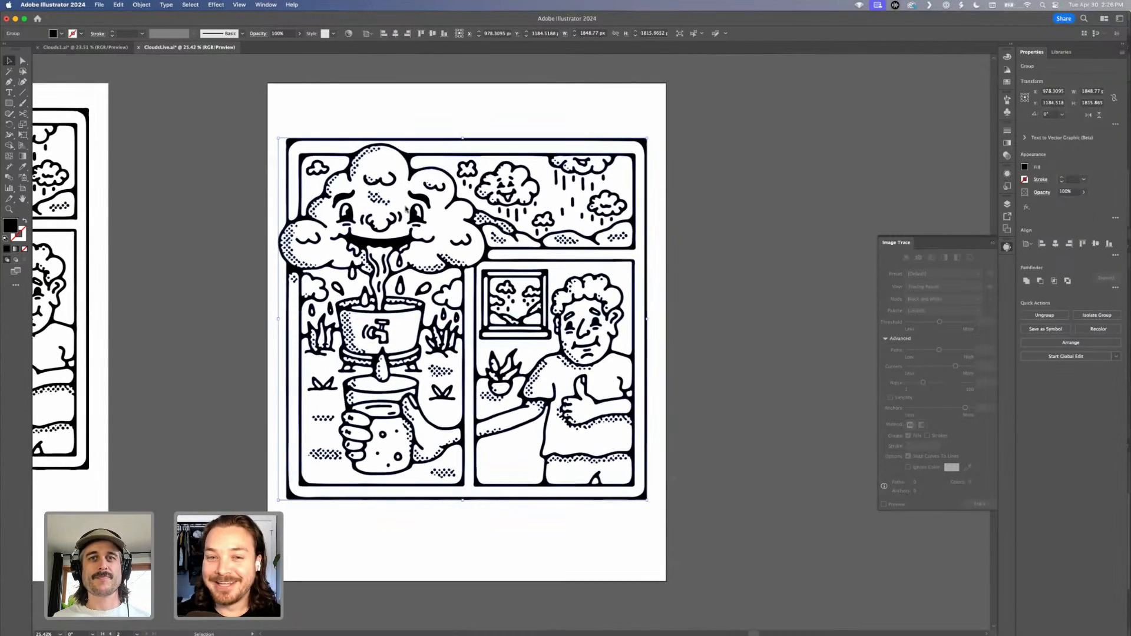
scroll(407, 209, "down", 4)
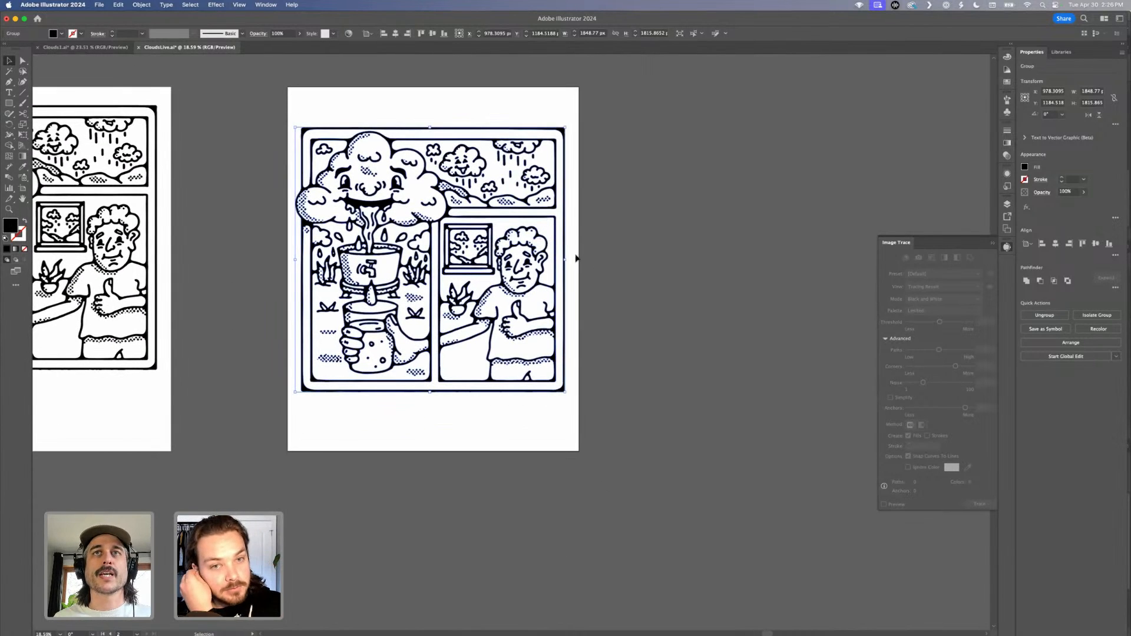
left_click_drag(563, 259, 563, 259)
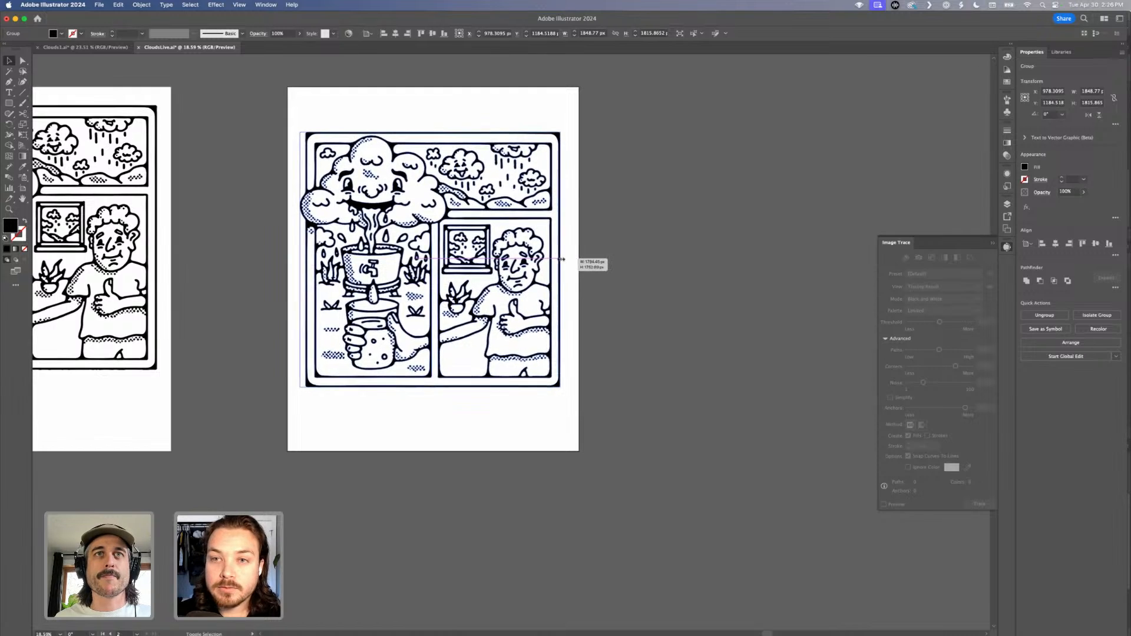
left_click(342, 102)
scroll(341, 103, "up", 1)
scroll(342, 102, "up", 1)
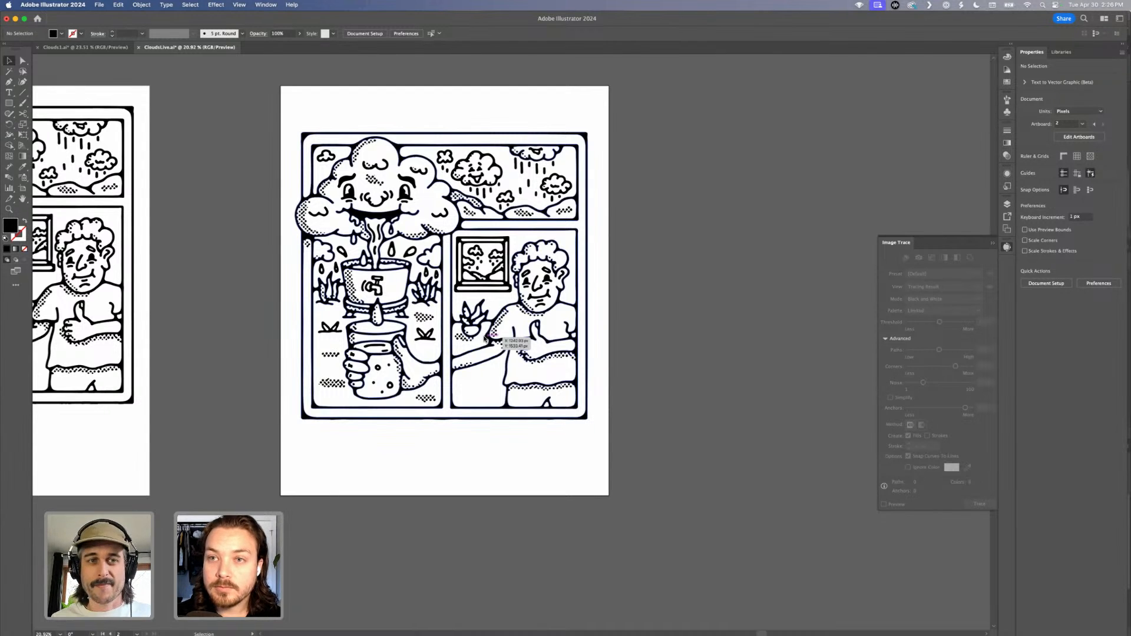
Add the text "I WOULD" at about 172 pt above the comic frame, lined up with the frame's left edge.
key("t")
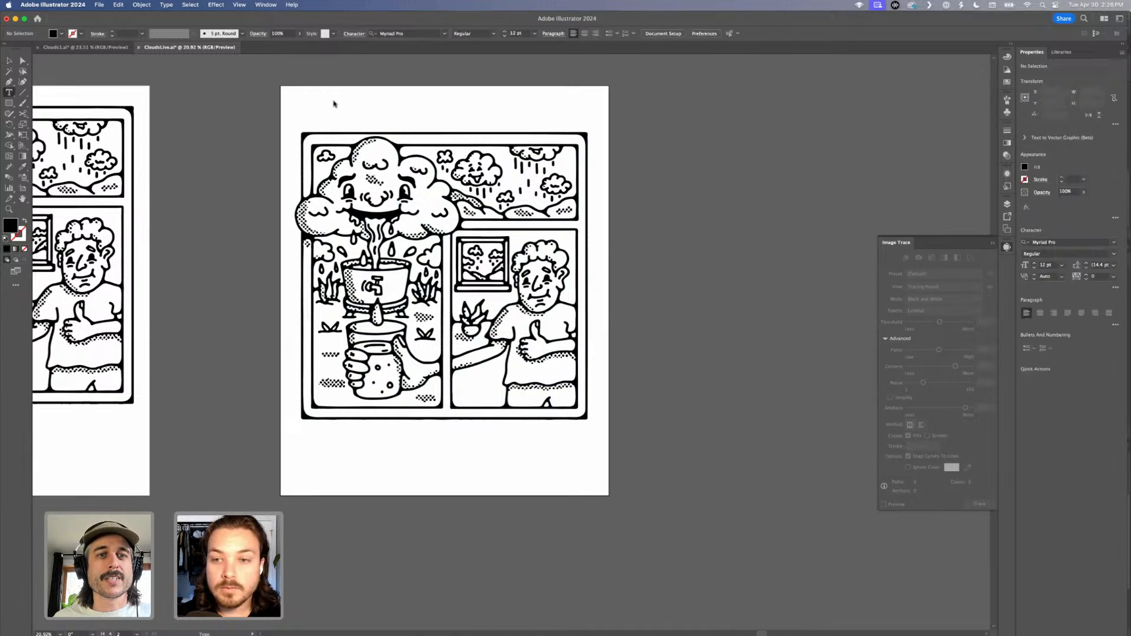
left_click(334, 103)
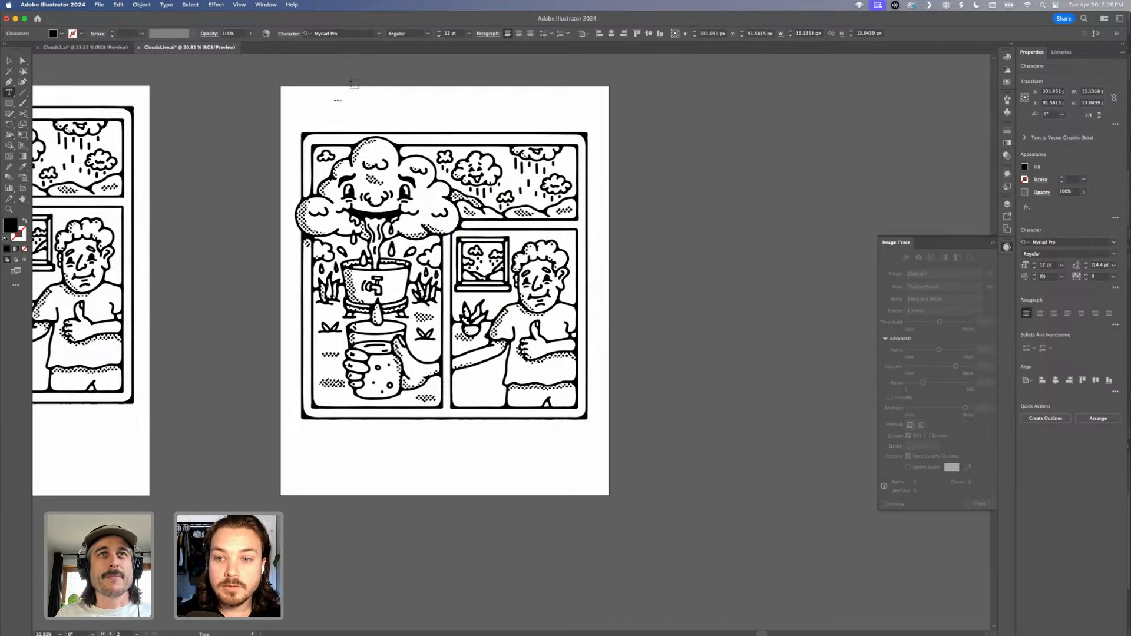
key("Escape")
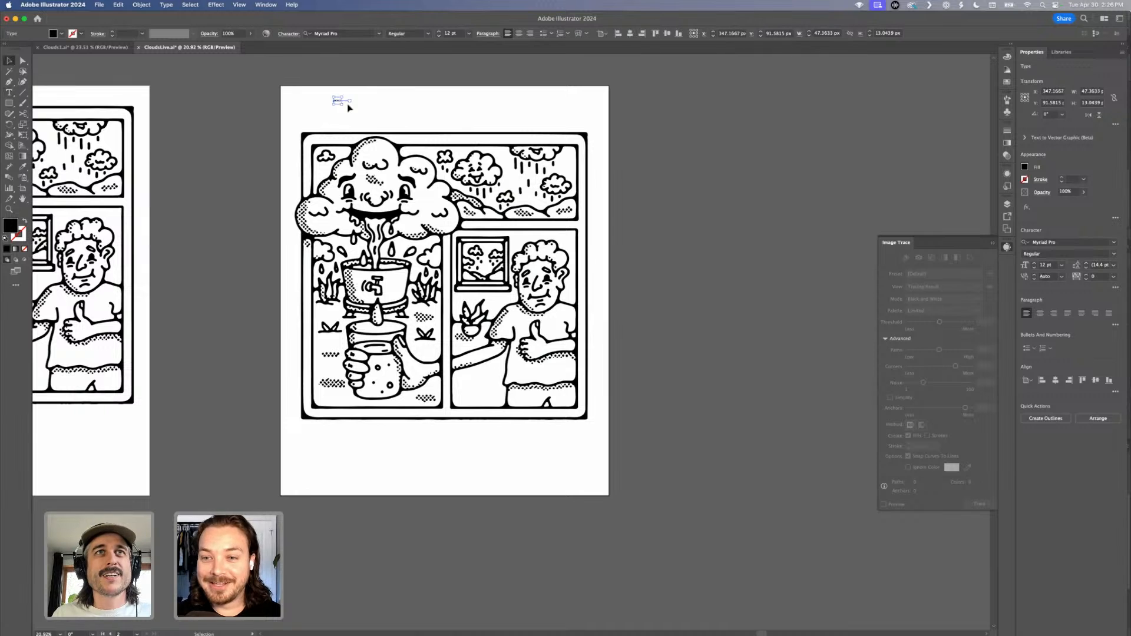
mouse_move(343, 104)
left_mouse_down()
mouse_move(449, 180)
mouse_move(570, 292)
mouse_move(336, 95)
left_mouse_up()
left_click_drag(516, 83, 374, 123)
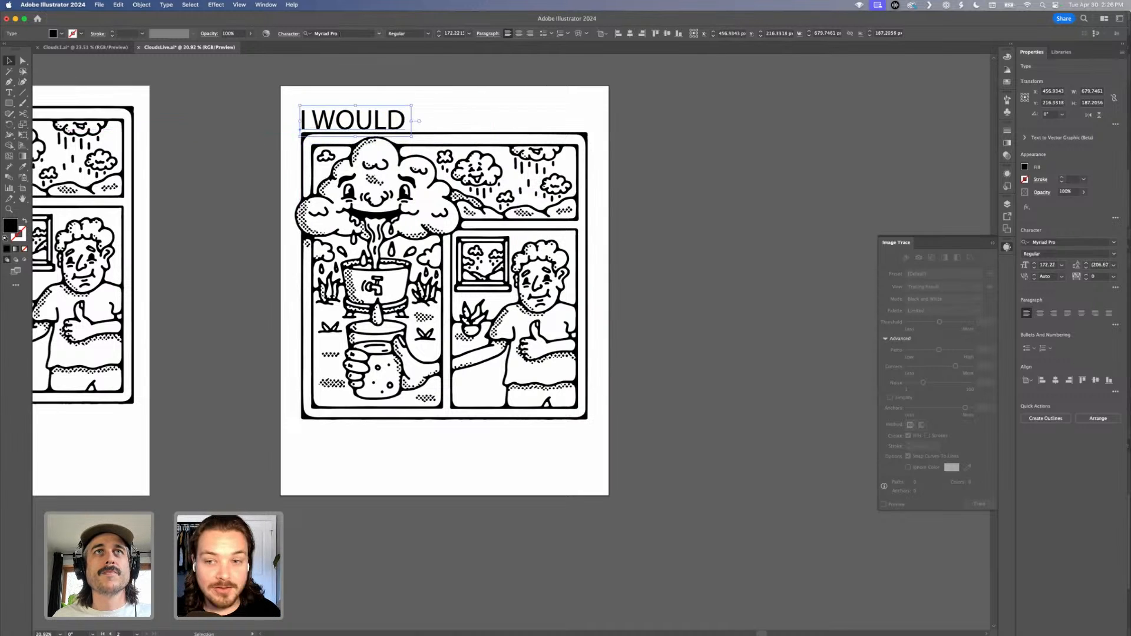
Extend the heading to "I WOULD TOTALLY DRINK MORE" and scale it down to about 134 pt to match the comic frame's width.
double_click(403, 122)
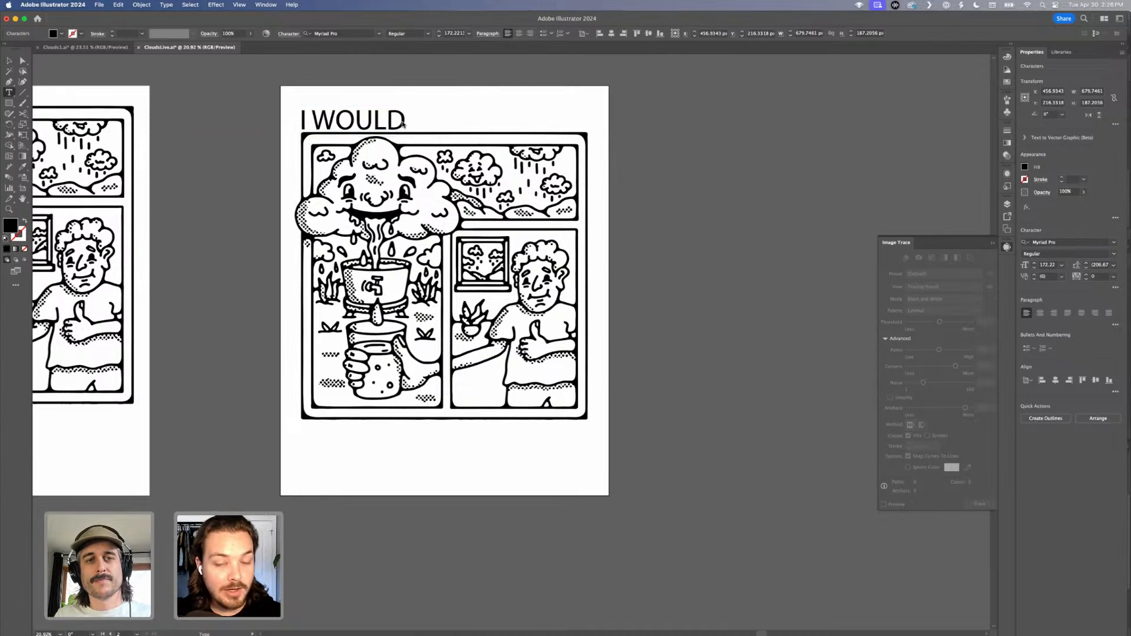
type("TOTALLY DRINK MORE")
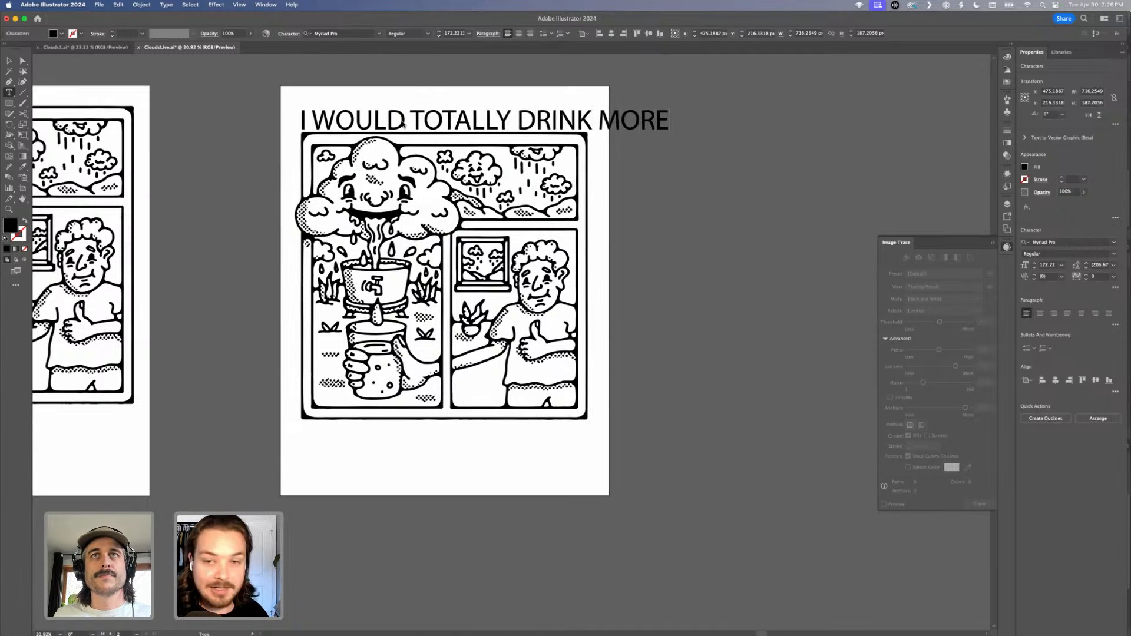
key("Escape")
left_click_drag(675, 120, 594, 122)
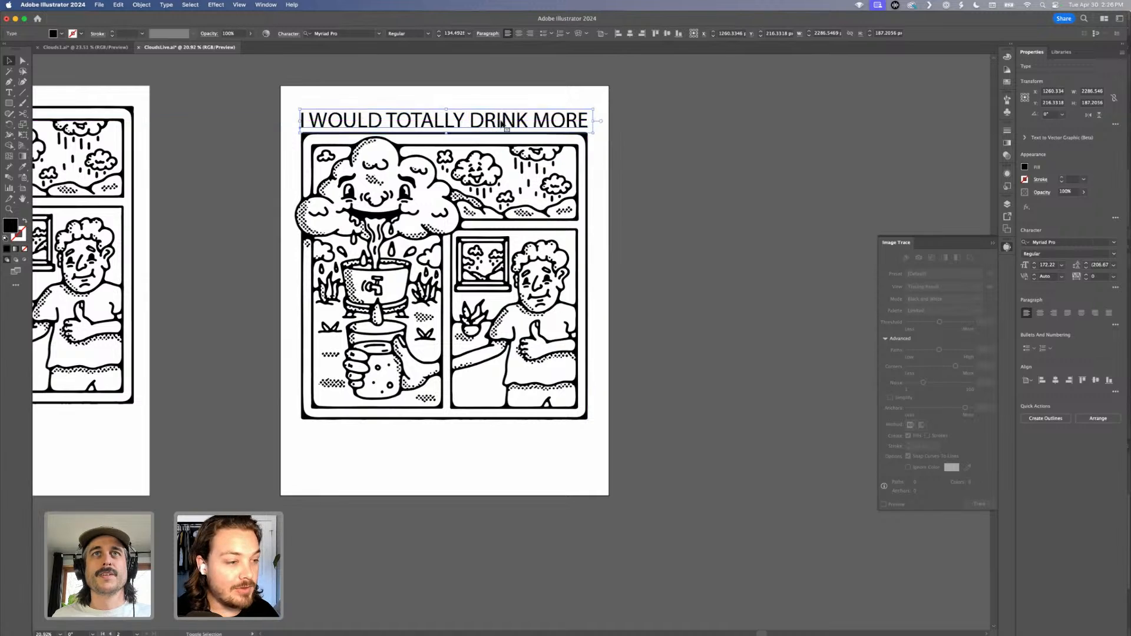
Duplicate the heading below the comic, change the copy to "WATER", and enlarge it to about 611 pt across the frame's width.
left_click_drag(449, 122, 414, 443)
double_click(413, 442)
key("super+a")
type("WATER")
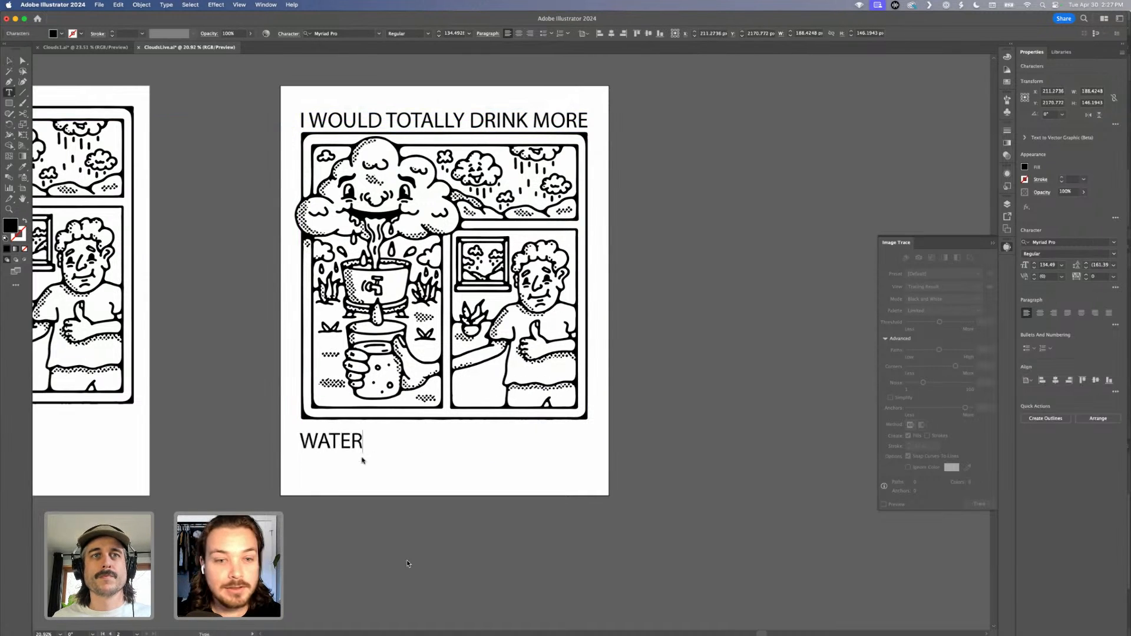
key("Escape")
left_click_drag(364, 453, 585, 538)
left_click_drag(480, 506, 483, 484)
Raise the comic and both text lines together on the artboard, and enlarge "WATER" slightly to about 615 pt.
left_click_drag(268, 123, 515, 455)
left_click_drag(455, 405, 454, 391)
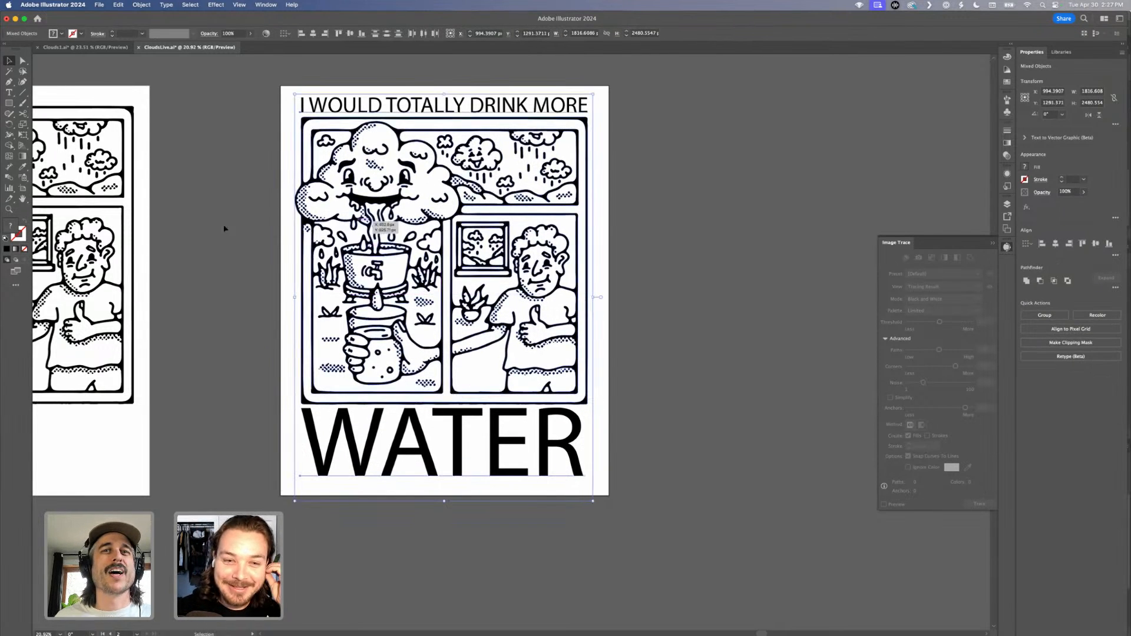
left_click(269, 288)
left_click(564, 465)
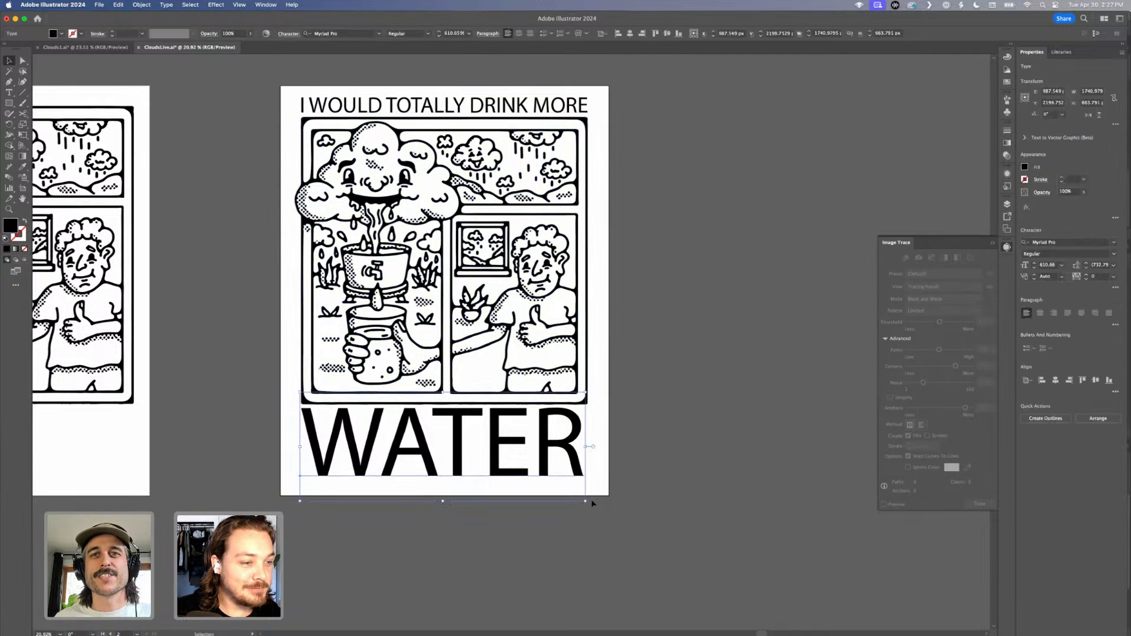
left_click_drag(587, 503, 588, 504)
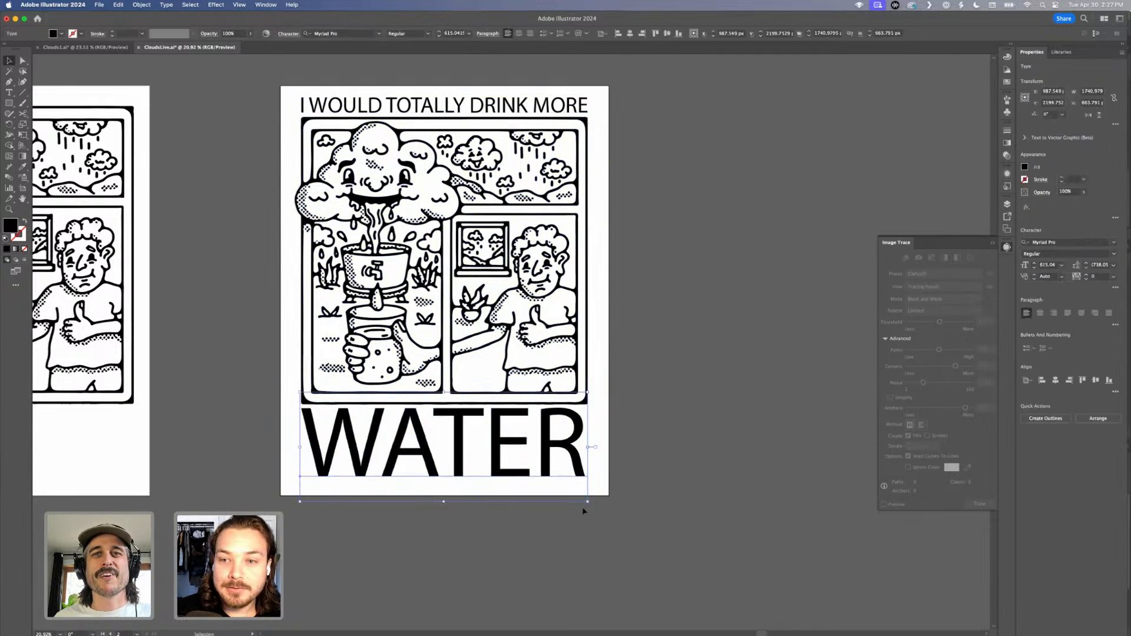
left_click(585, 510)
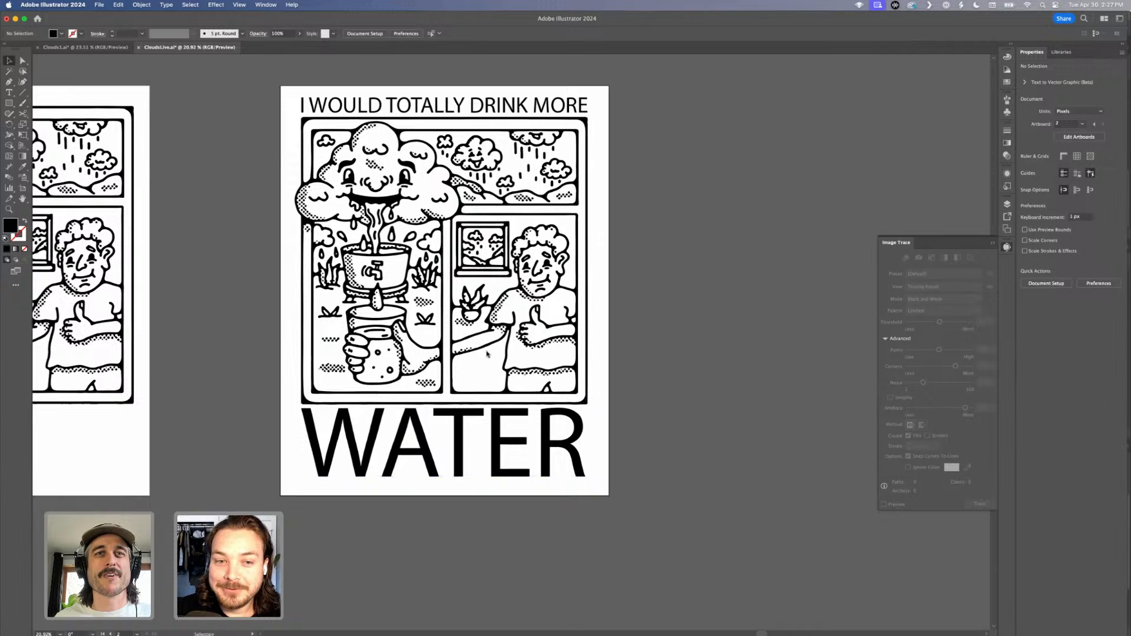
Shrink all the artwork and text proportionally about the centre to about 1752 px wide and move it up slightly.
left_click(508, 452)
scroll(511, 453, "right", 5)
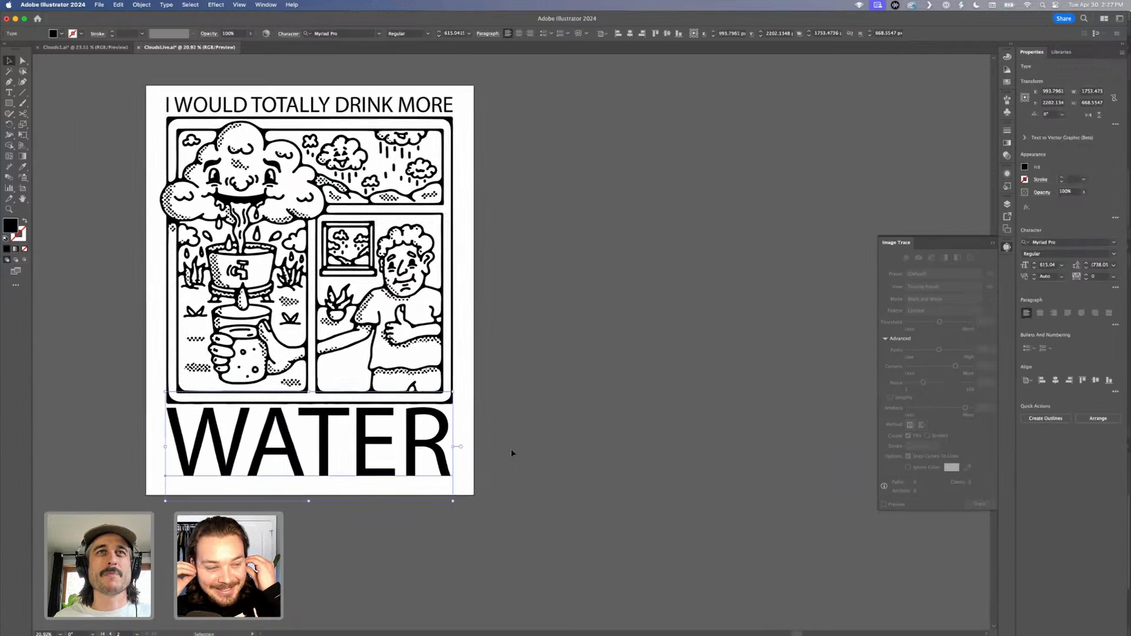
scroll(512, 453, "up", 1)
scroll(512, 453, "left", 1)
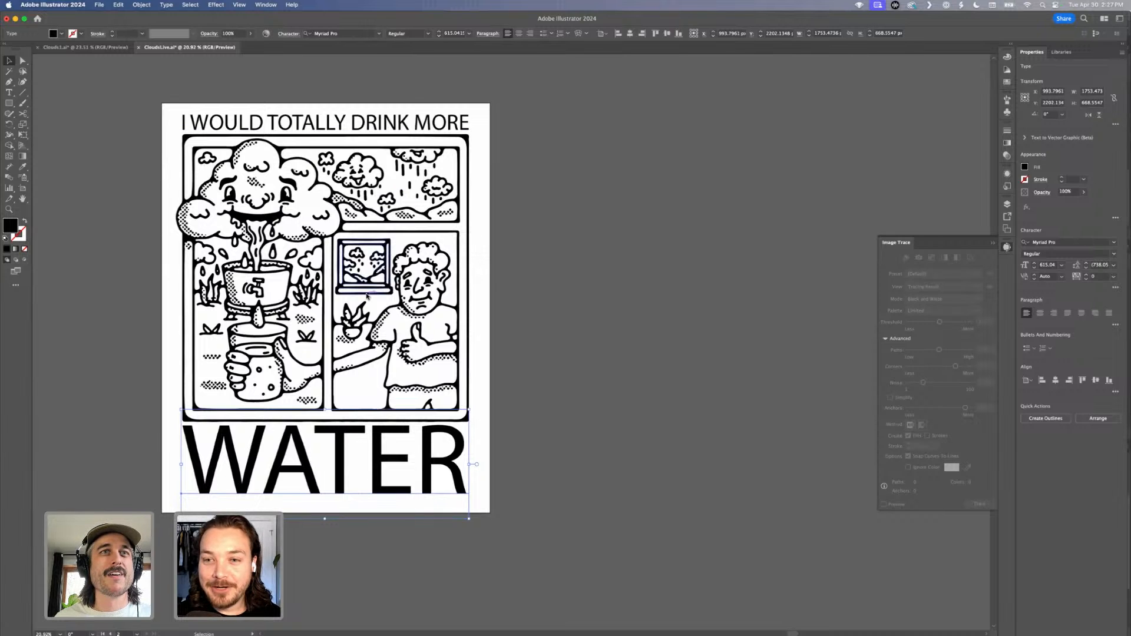
scroll(367, 296, "down", 1)
scroll(367, 296, "left", 1)
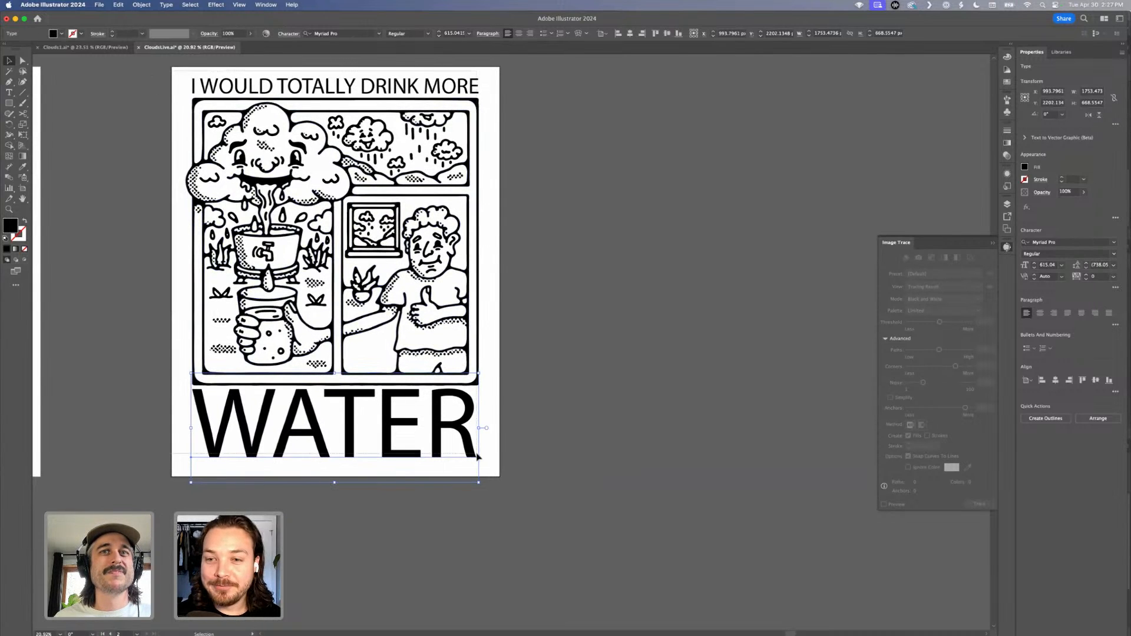
key("super+a")
mouse_move(484, 281)
left_mouse_down()
mouse_move(503, 283)
mouse_move(479, 281)
left_mouse_up()
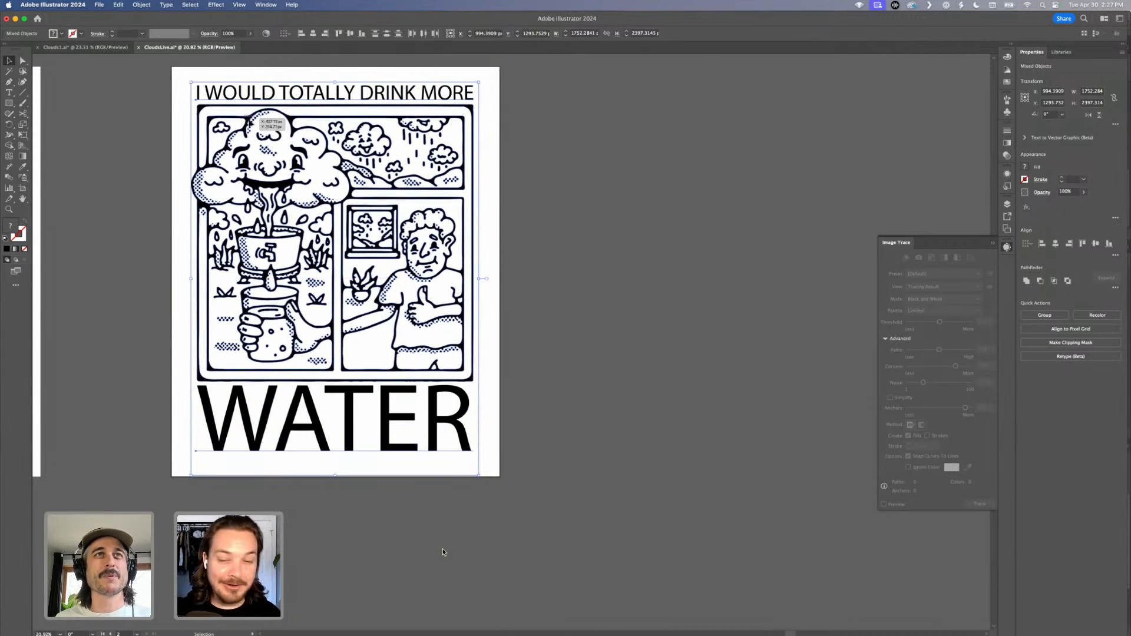
left_click_drag(249, 120, 249, 114)
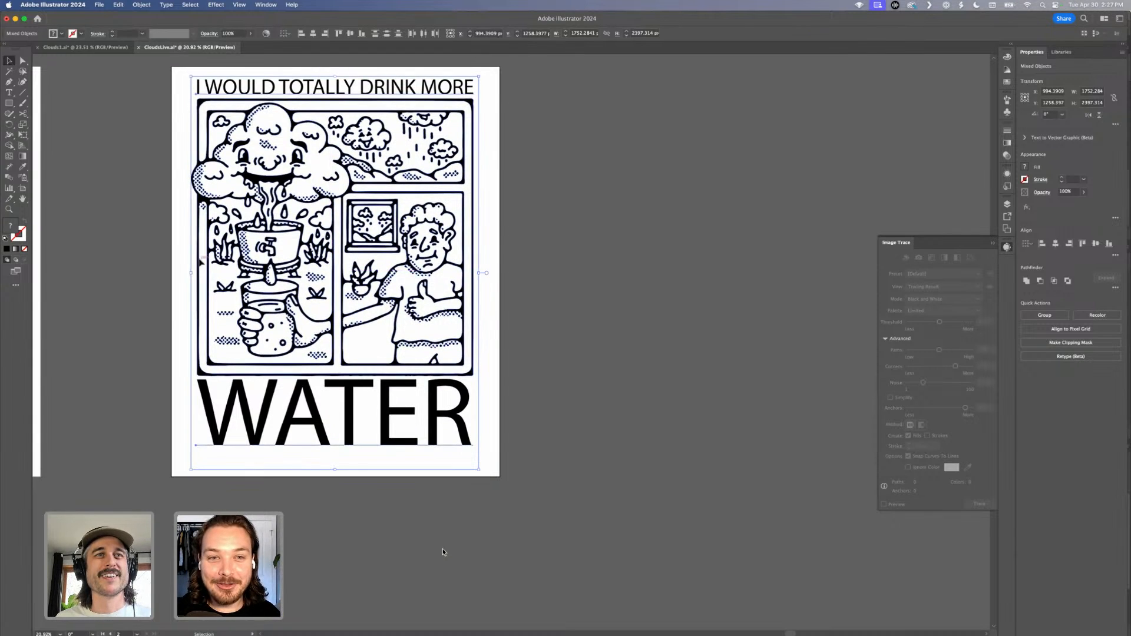
left_click(165, 286)
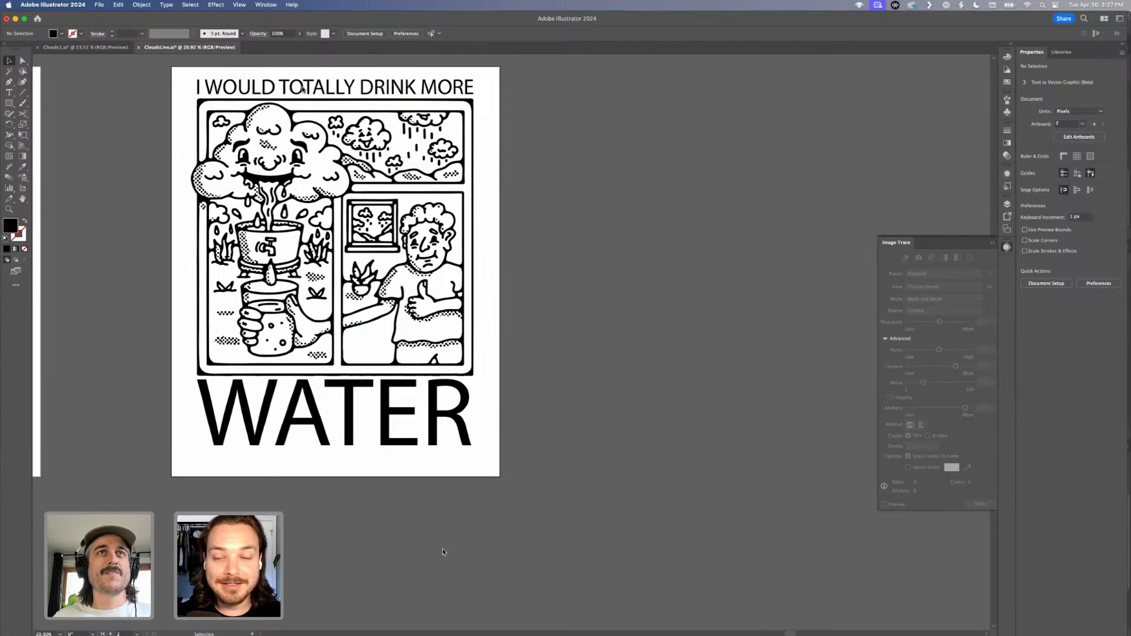
Duplicate the top heading to the artboard's bottom edge below "WATER" and replace its text with "If".
left_click_drag(301, 93, 265, 488)
left_click(297, 469)
left_click(289, 466)
left_click(273, 469)
triple_click(265, 488)
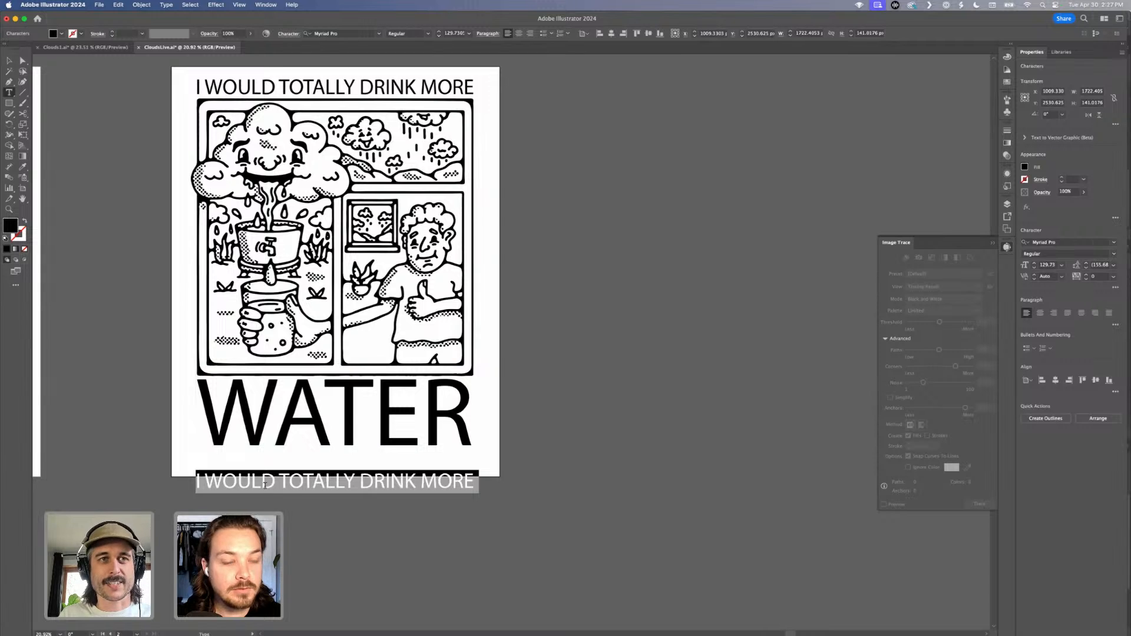
type("If")
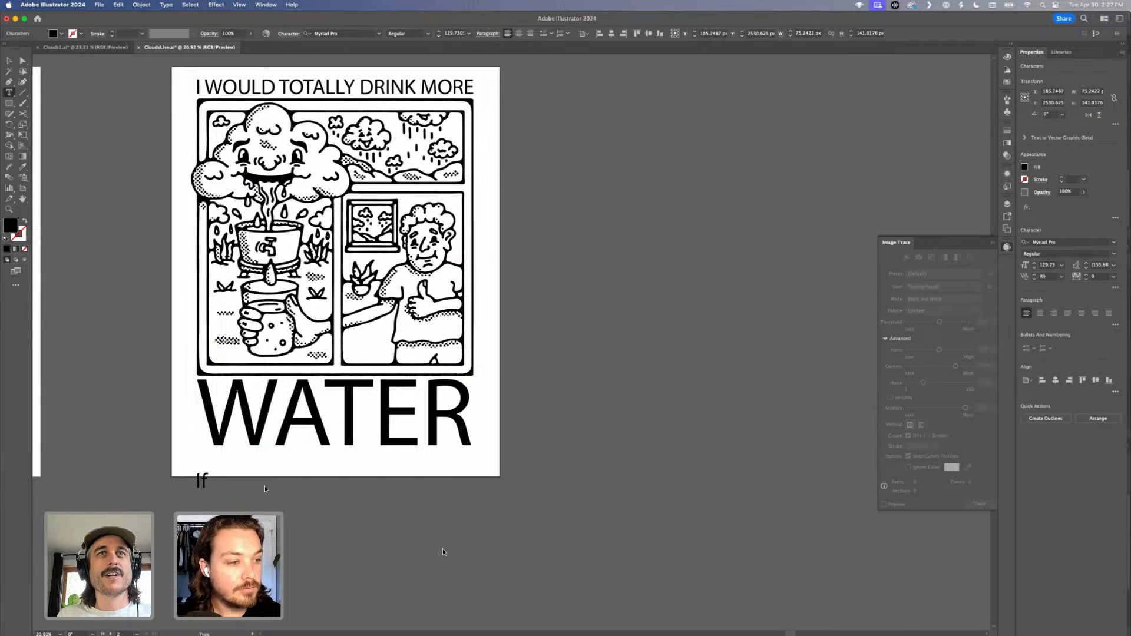
key("Escape")
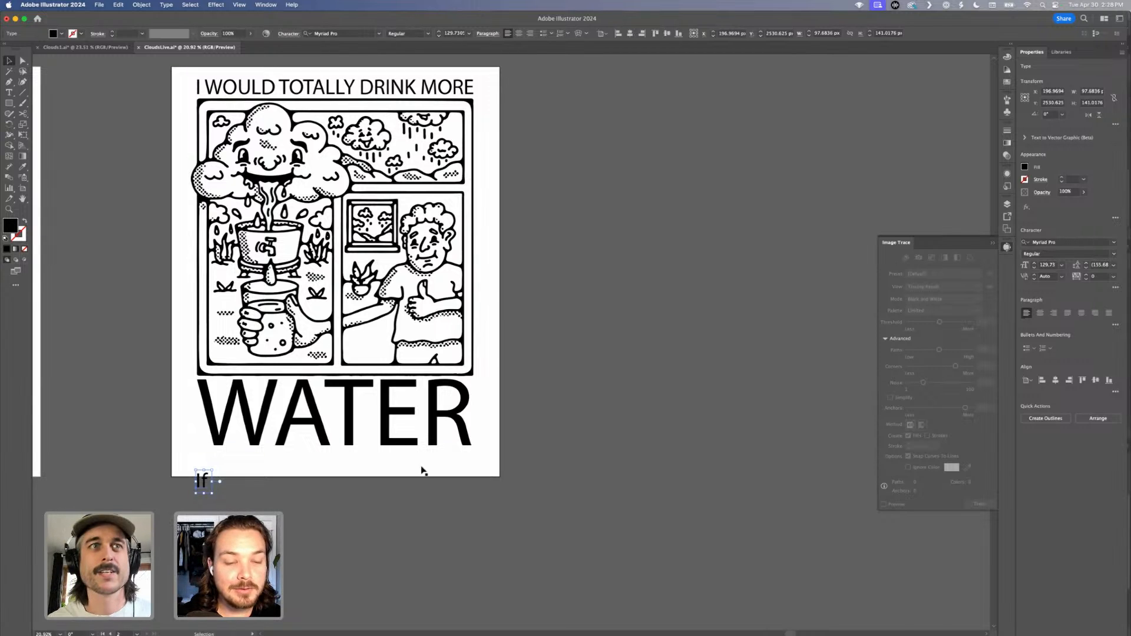
Move the "If" line just below the artboard and complete it as "If it weren't so gross to think about".
left_click_drag(203, 482, 225, 501)
double_click(213, 466)
key("Escape")
double_click(229, 496)
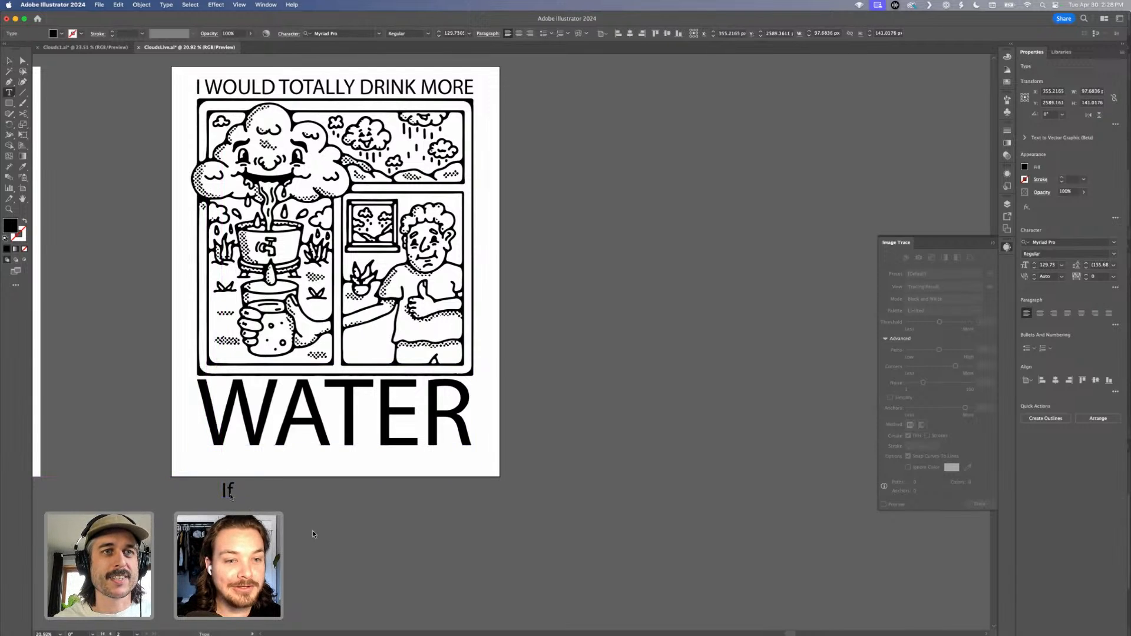
type("it weren't so g")
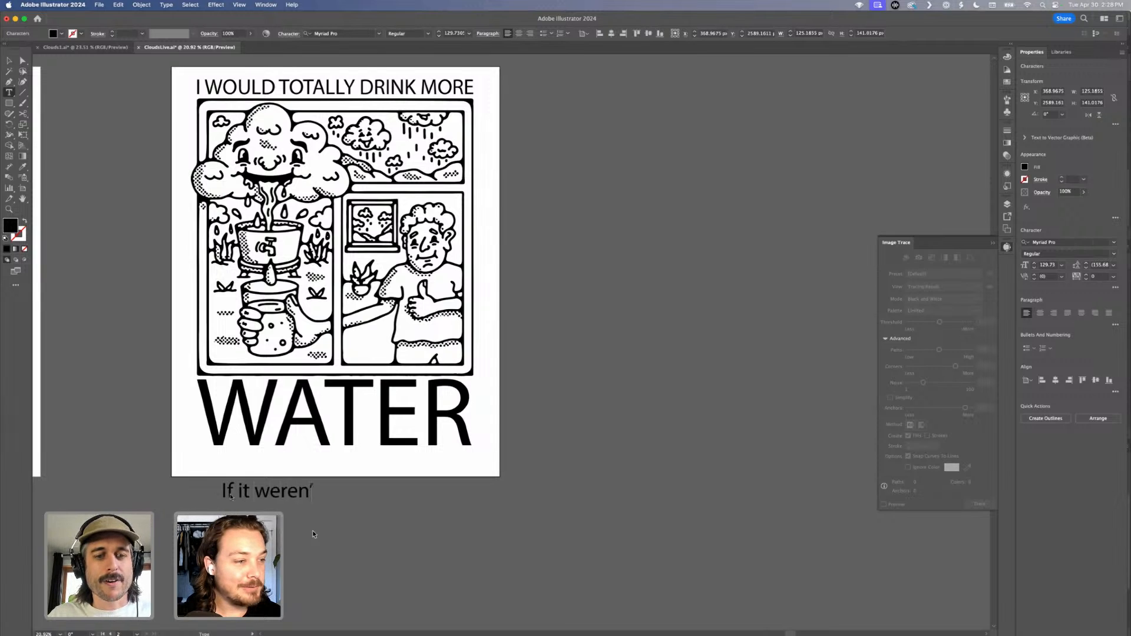
type("ross to think about")
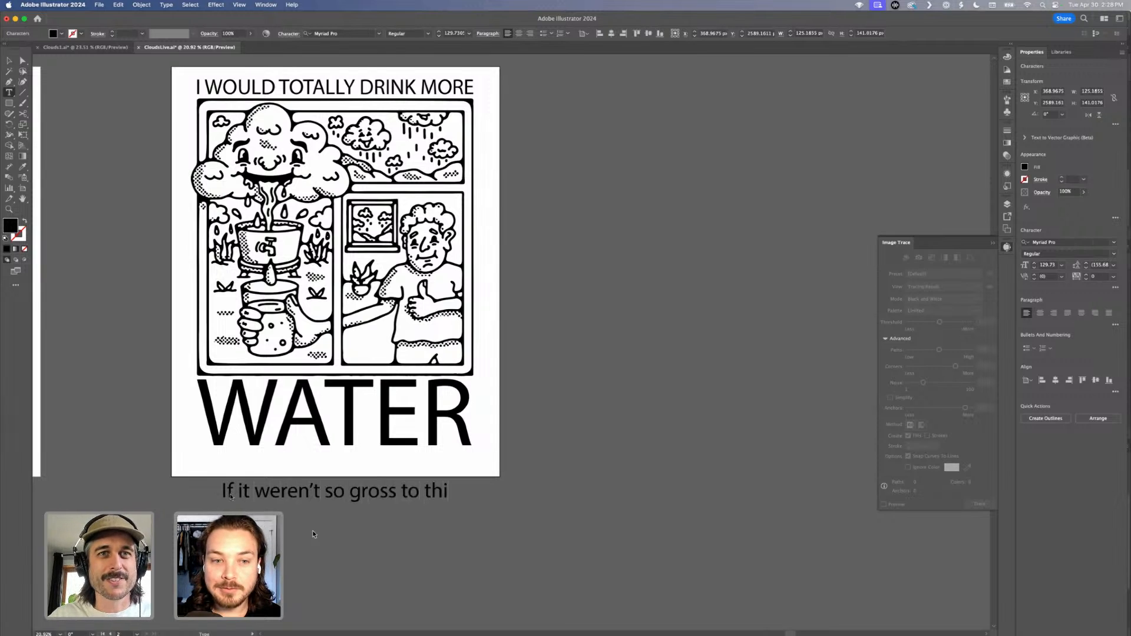
key("Escape")
Scale the tagline down to about 83 pt and centre it beneath "WATER" inside the artboard.
left_click_drag(523, 491, 446, 463)
left_click_drag(368, 463, 333, 466)
key("super+z")
key("super+z")
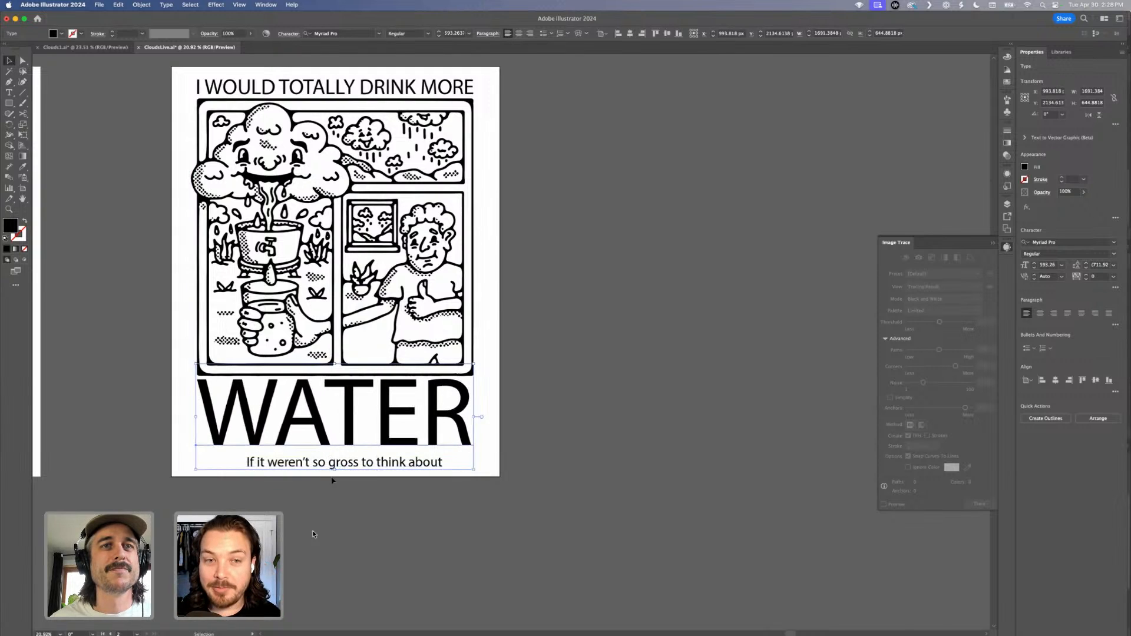
Try different vertical positions for "WATER" between the comic frame and the tagline.
left_click(332, 475)
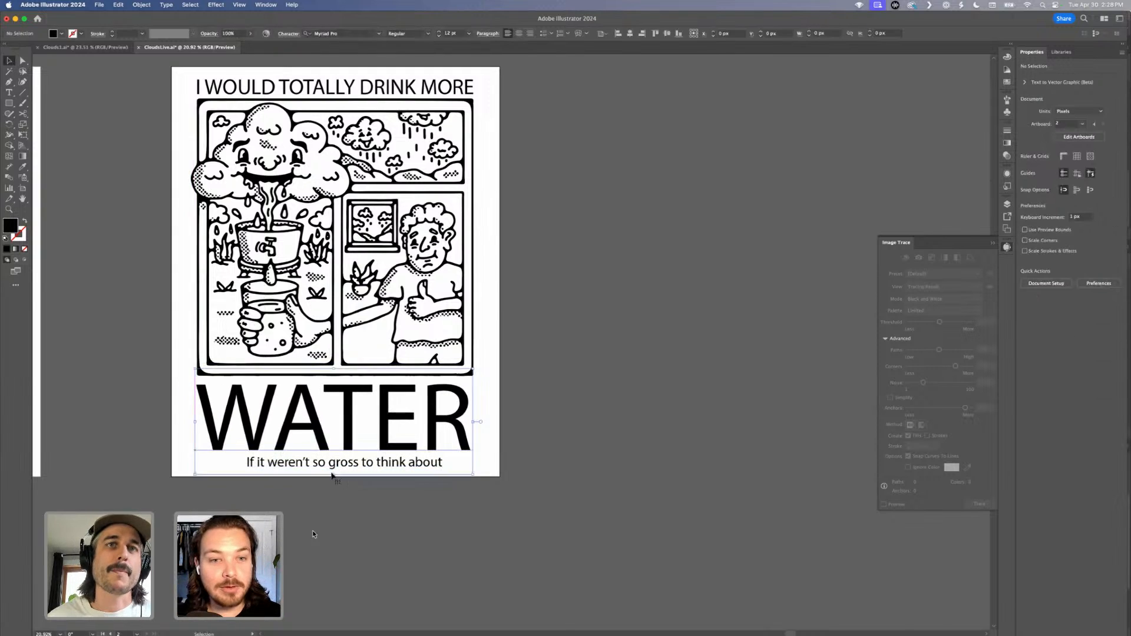
left_click(351, 431)
left_click_drag(351, 432, 351, 425)
left_click_drag(340, 469, 330, 473)
key("super+z")
left_click(331, 473)
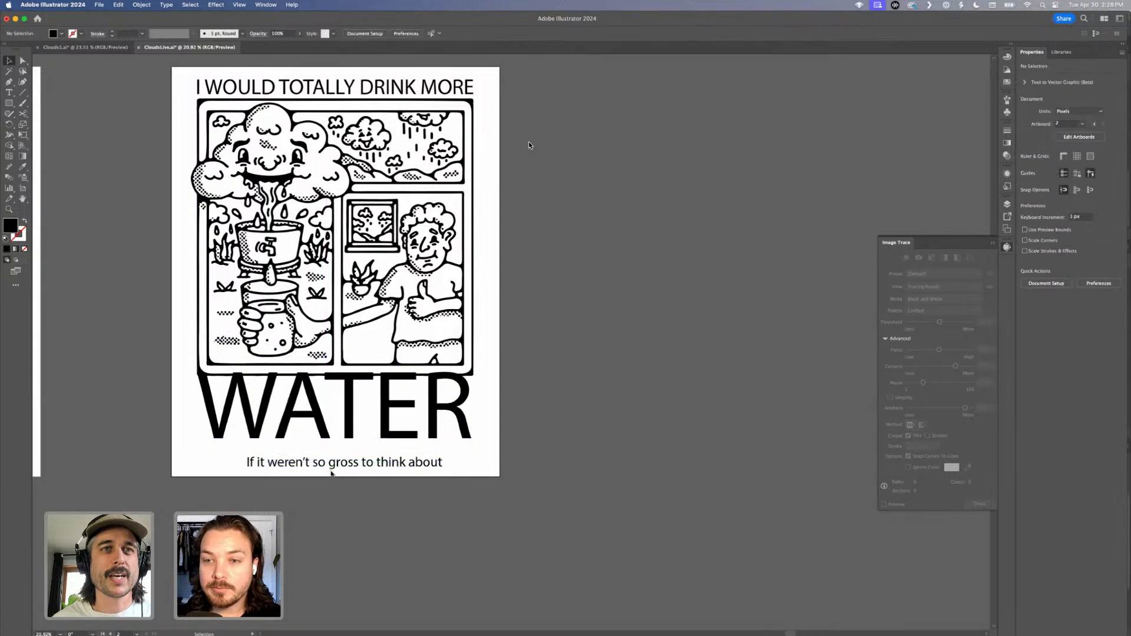
scroll(337, 465, "left", 1)
scroll(337, 465, "up", 1)
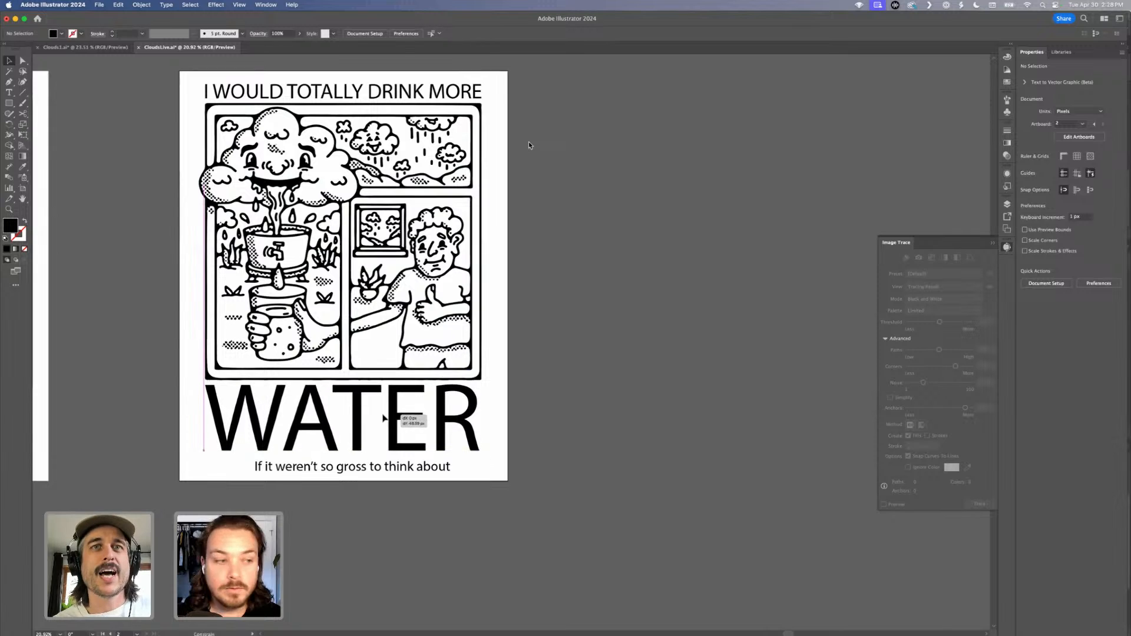
left_click(384, 421)
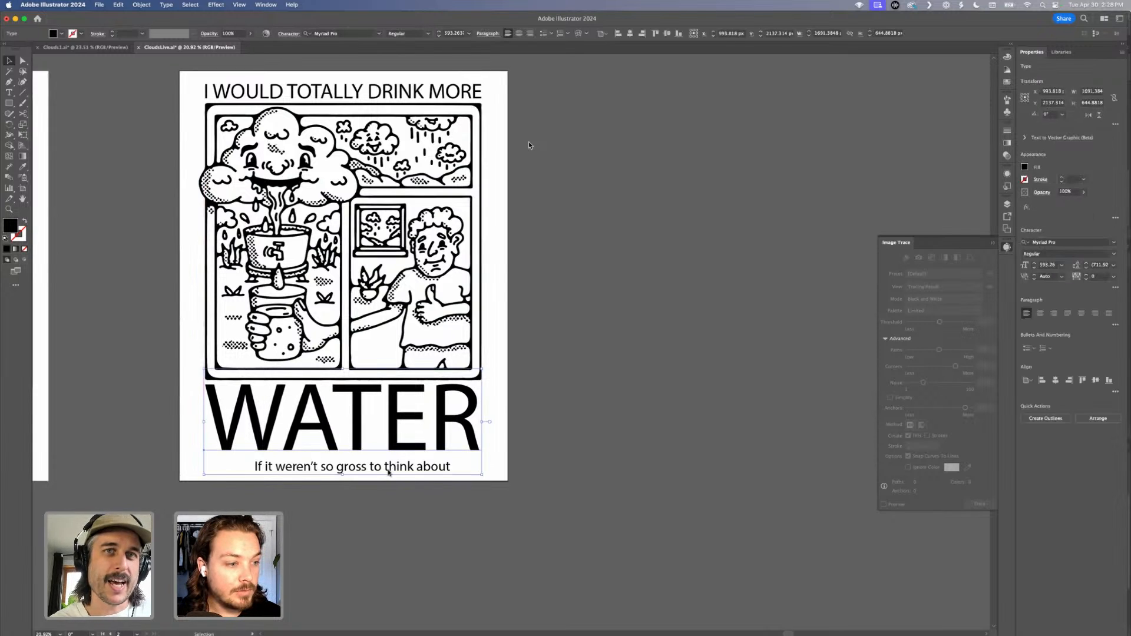
Move "WATER" off the artboard to its right, leaving only the tagline under the comic.
left_click_drag(357, 448, 649, 447)
left_click(355, 467)
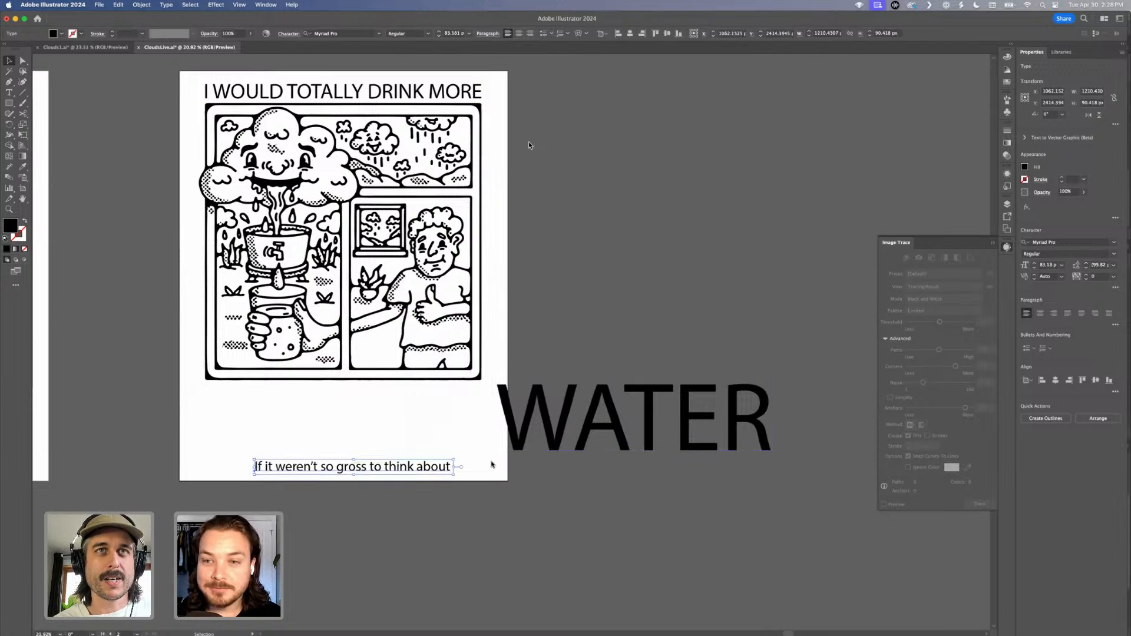
scroll(492, 464, "left", 3)
scroll(492, 464, "up", 1)
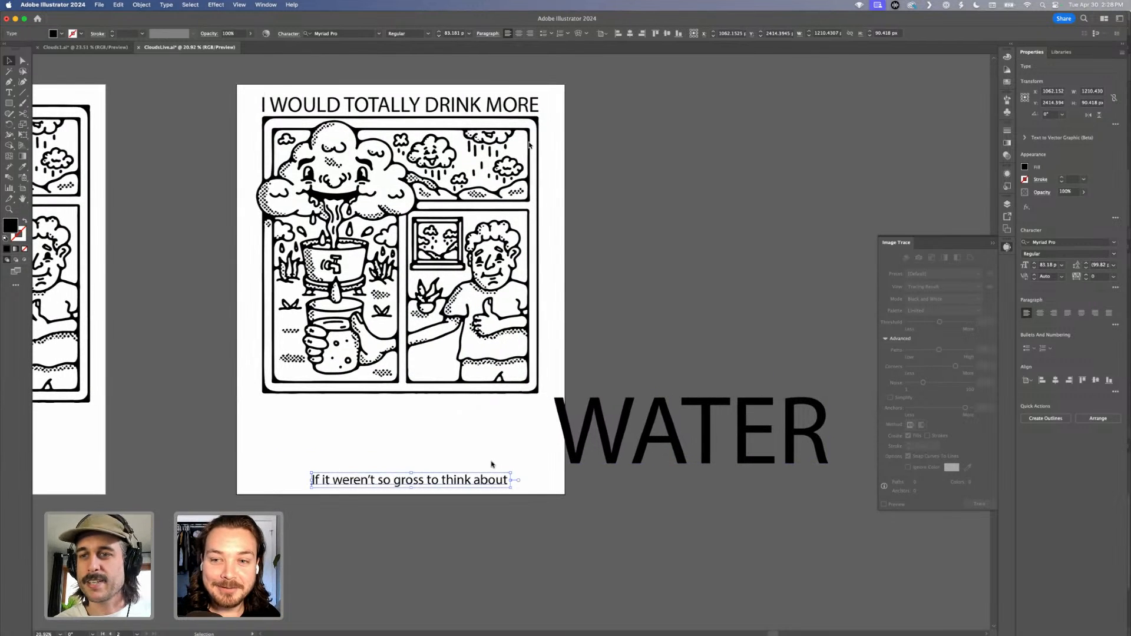
left_click(627, 441)
scroll(625, 439, "up", 2)
scroll(625, 439, "right", 2)
scroll(625, 439, "down", 2)
scroll(625, 439, "left", 2)
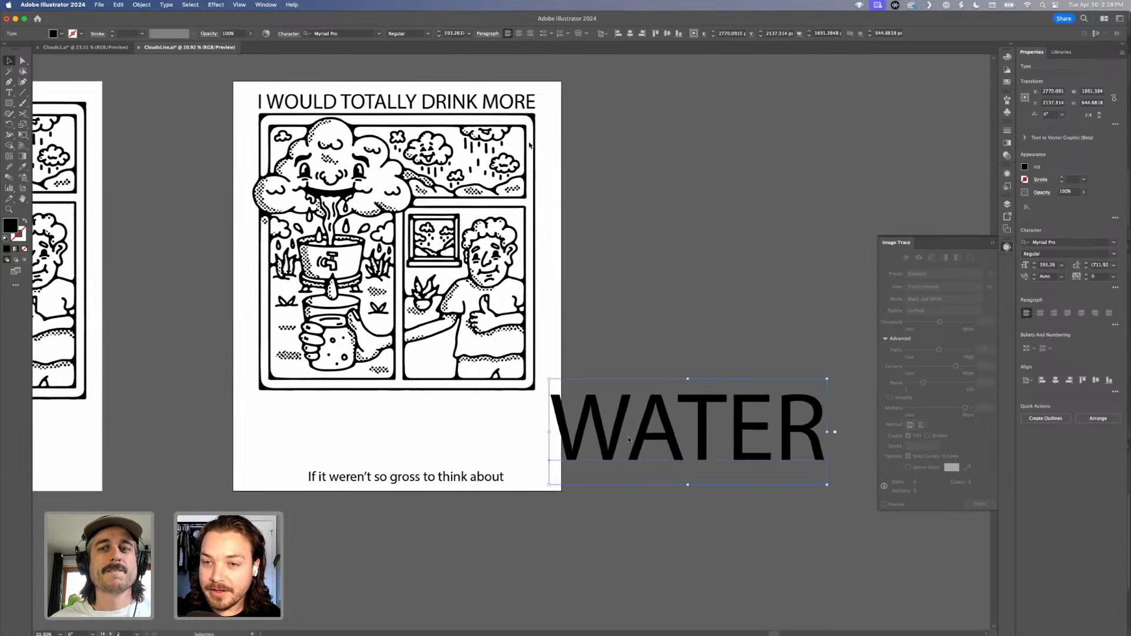
left_click(403, 108)
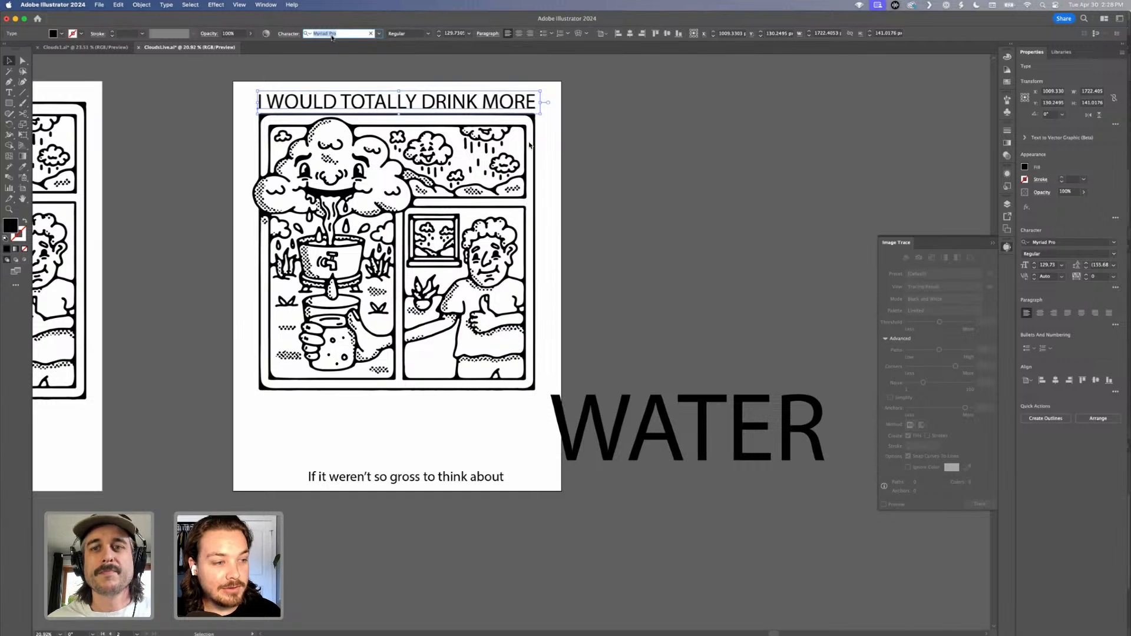
scroll(467, 409, "right", 5)
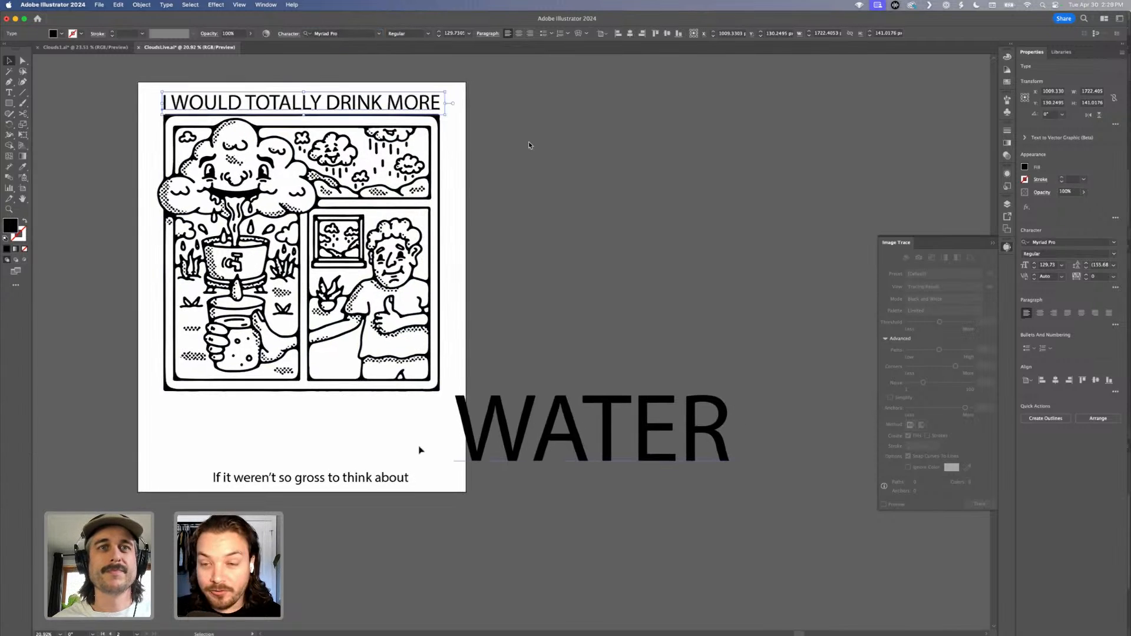
Place "WATER" directly beneath the comic frame and lower the tagline to the artboard's bottom edge.
left_click_drag(342, 477, 341, 521)
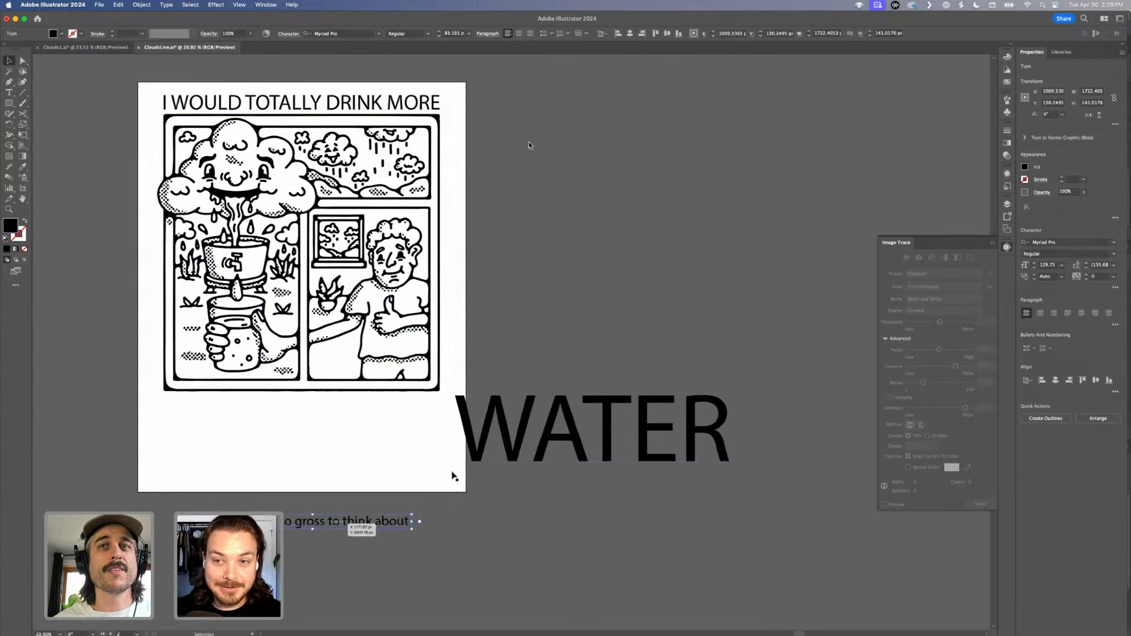
left_click_drag(558, 437, 296, 446)
left_click(457, 459)
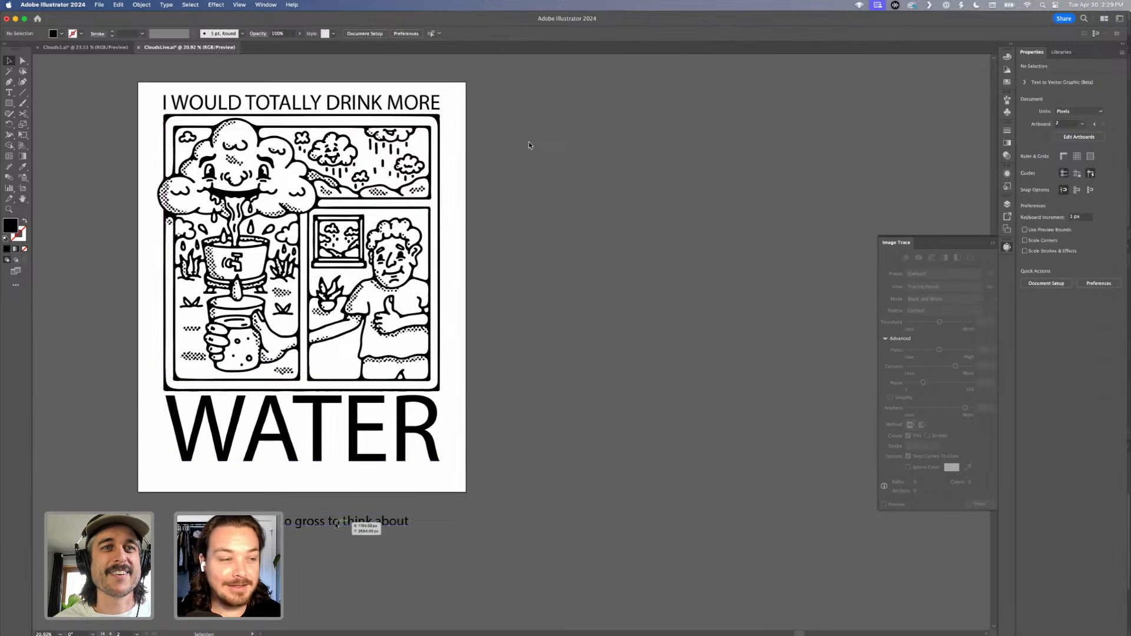
left_click_drag(334, 509, 333, 489)
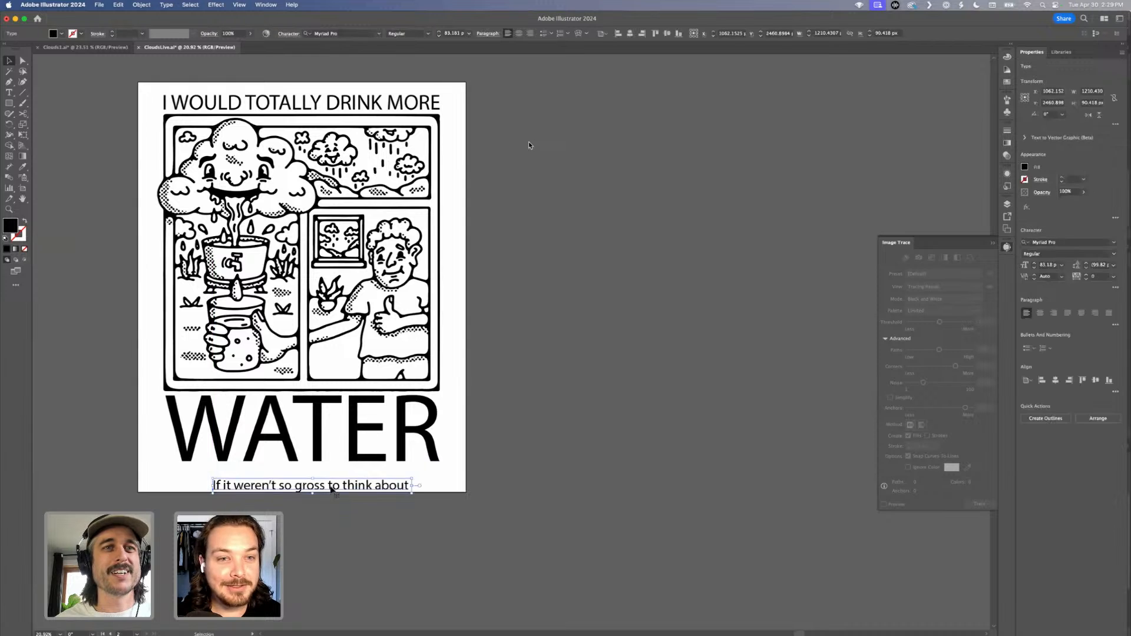
left_click(528, 143)
Duplicate the poster artboard with all its artwork and place the copy beside the original.
scroll(528, 143, "left", 3)
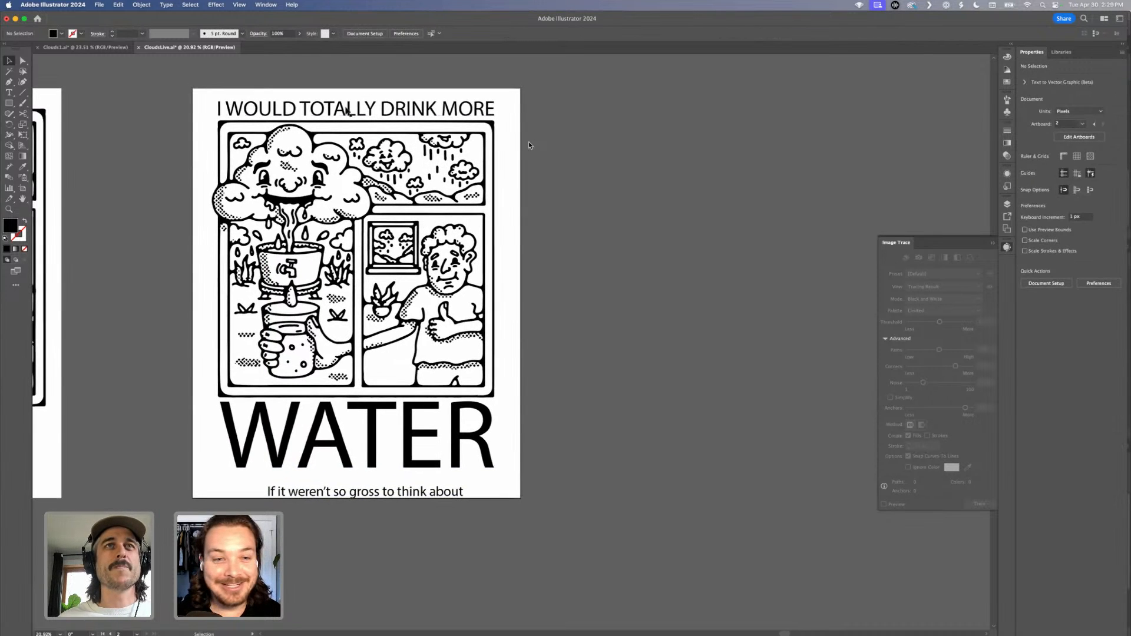
scroll(528, 145, "right", 3)
key("shift+o")
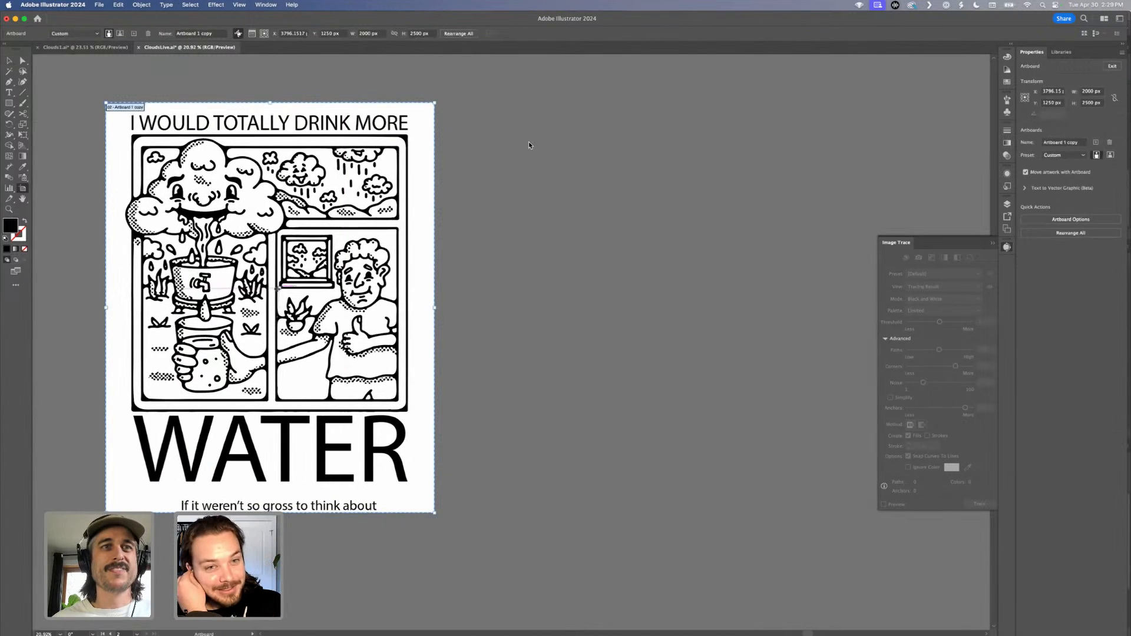
scroll(528, 146, "right", 3)
left_click_drag(161, 354, 536, 352)
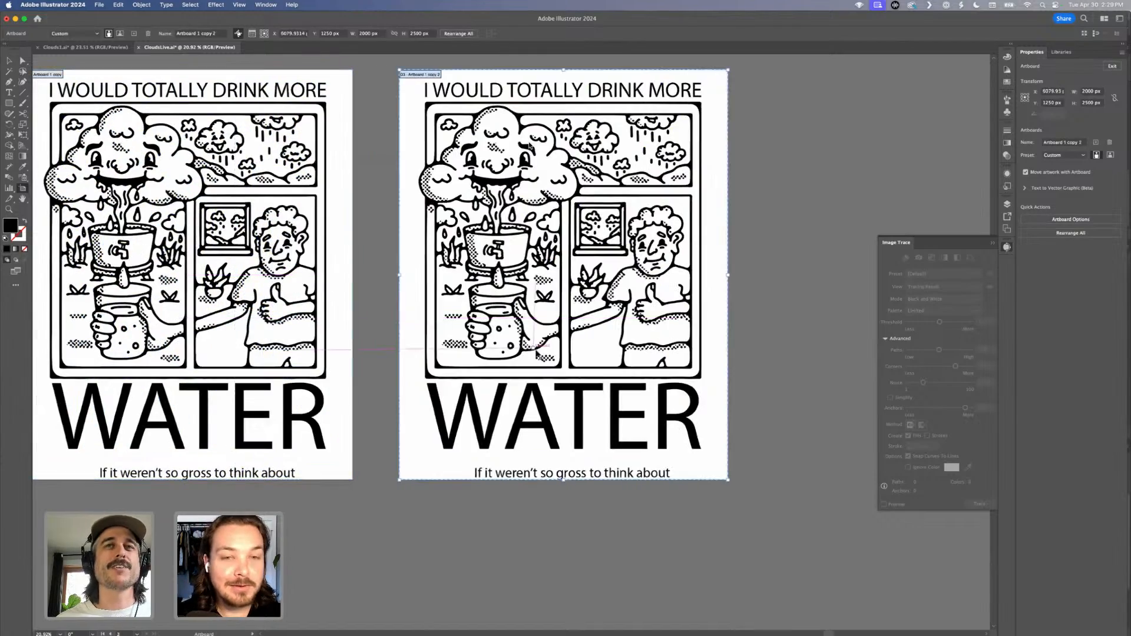
key("v")
scroll(536, 354, "up", 2)
scroll(536, 353, "right", 3)
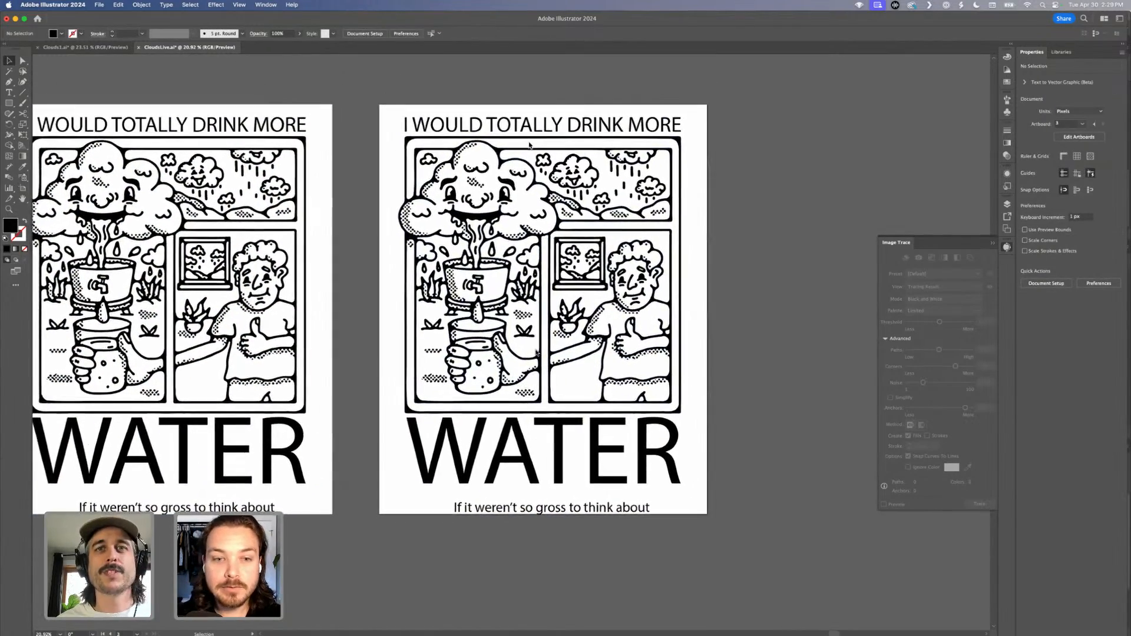
scroll(536, 352, "right", 2)
scroll(536, 352, "up", 1)
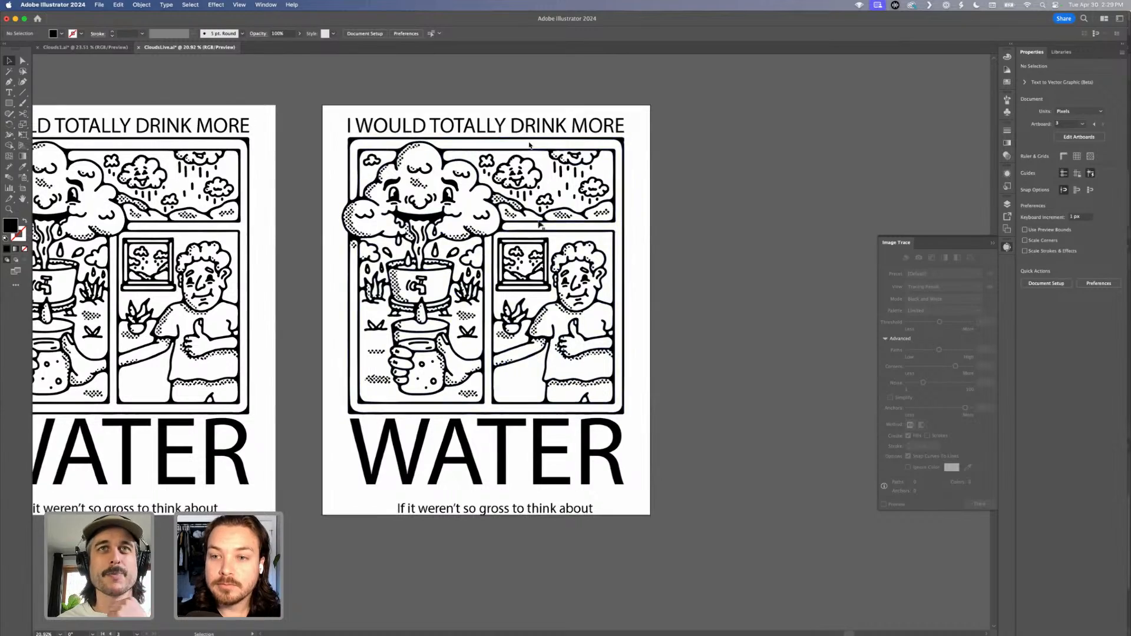
scroll(529, 145, "left", 5)
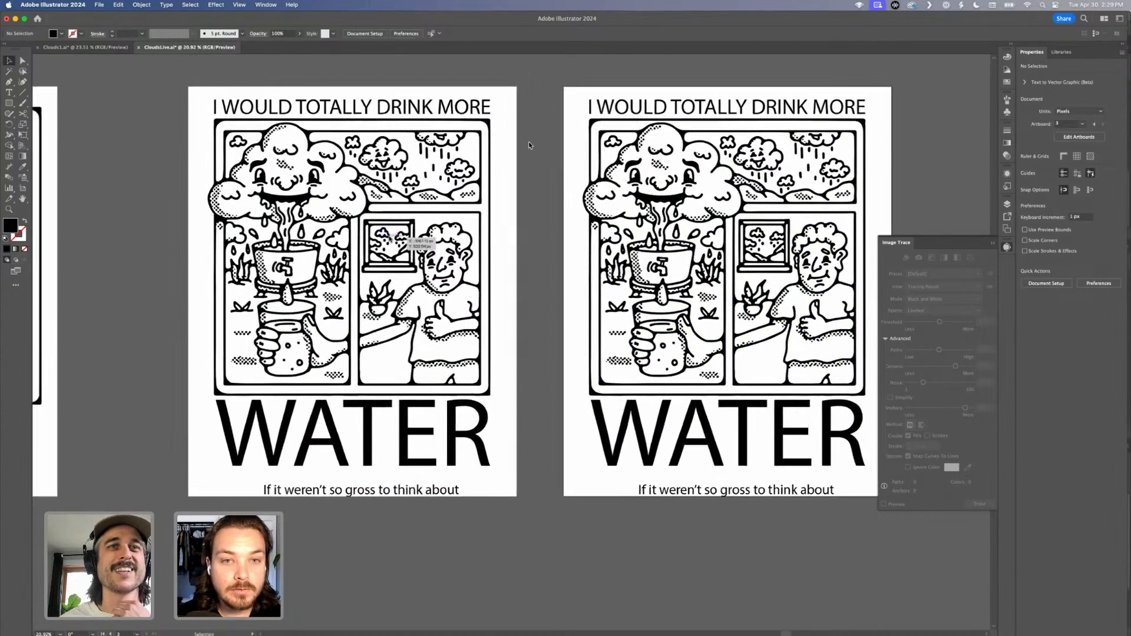
scroll(388, 239, "right", 3)
scroll(388, 238, "right", 3)
Browse the full font list for a new typeface for the heading "I WOULD TOTALLY DRINK MORE" on the duplicated artboard.
left_click(460, 122)
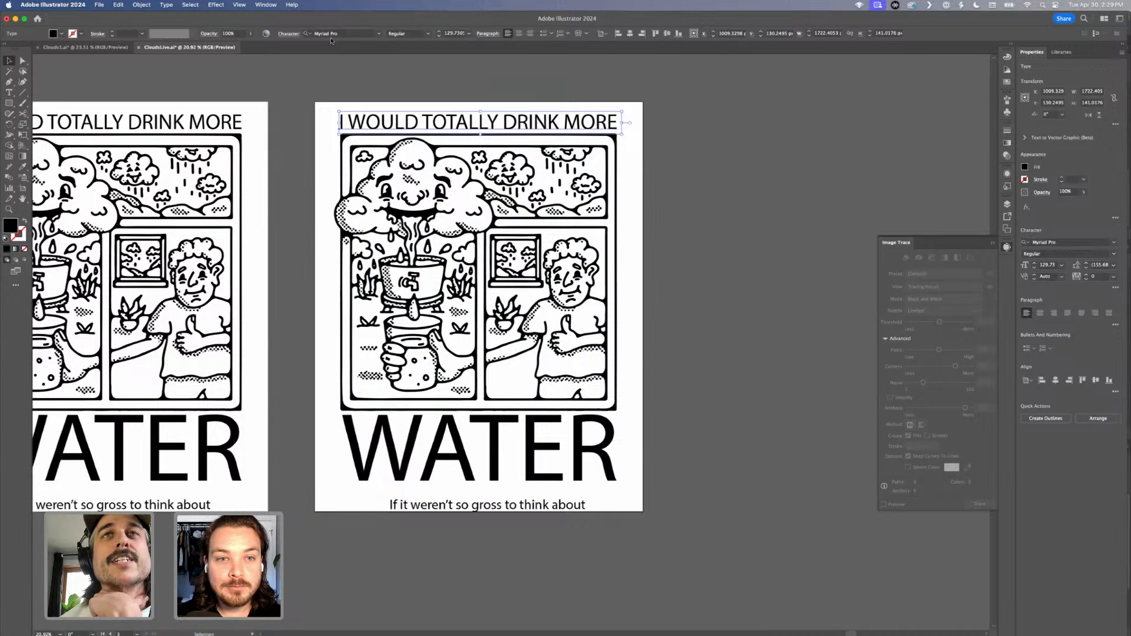
scroll(312, 527, "right", 2)
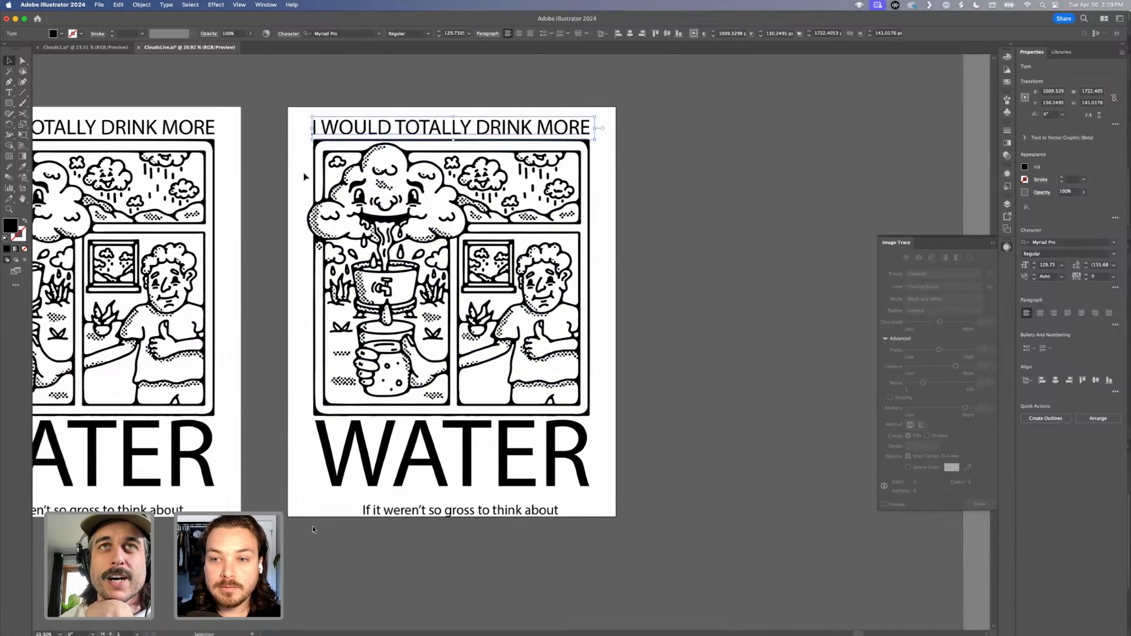
scroll(312, 526, "right", 10)
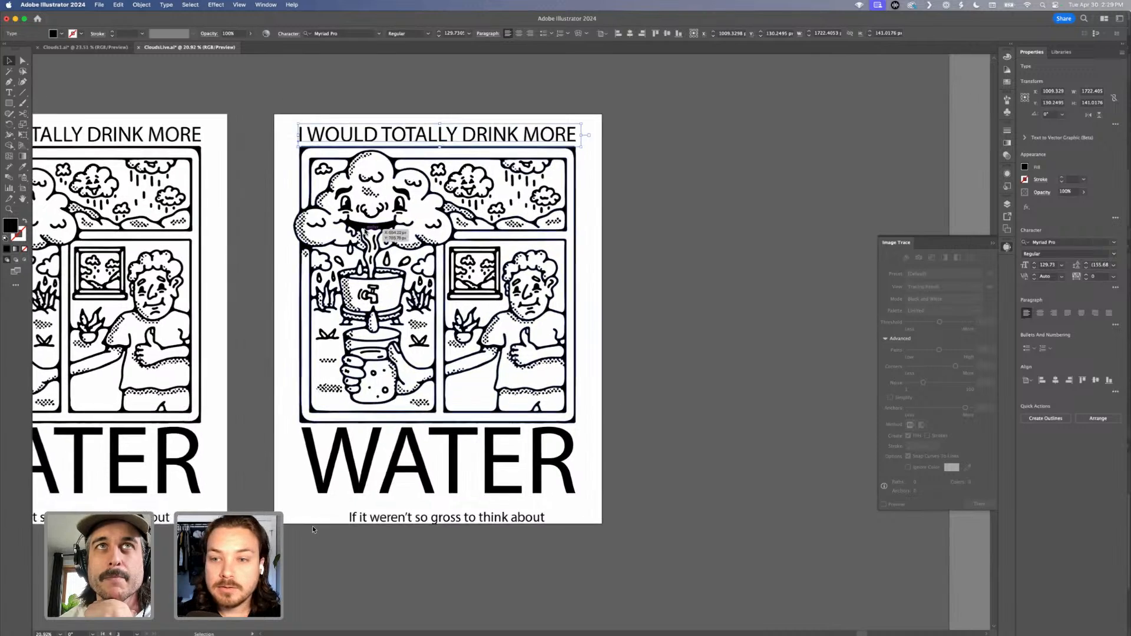
scroll(313, 529, "right", 8)
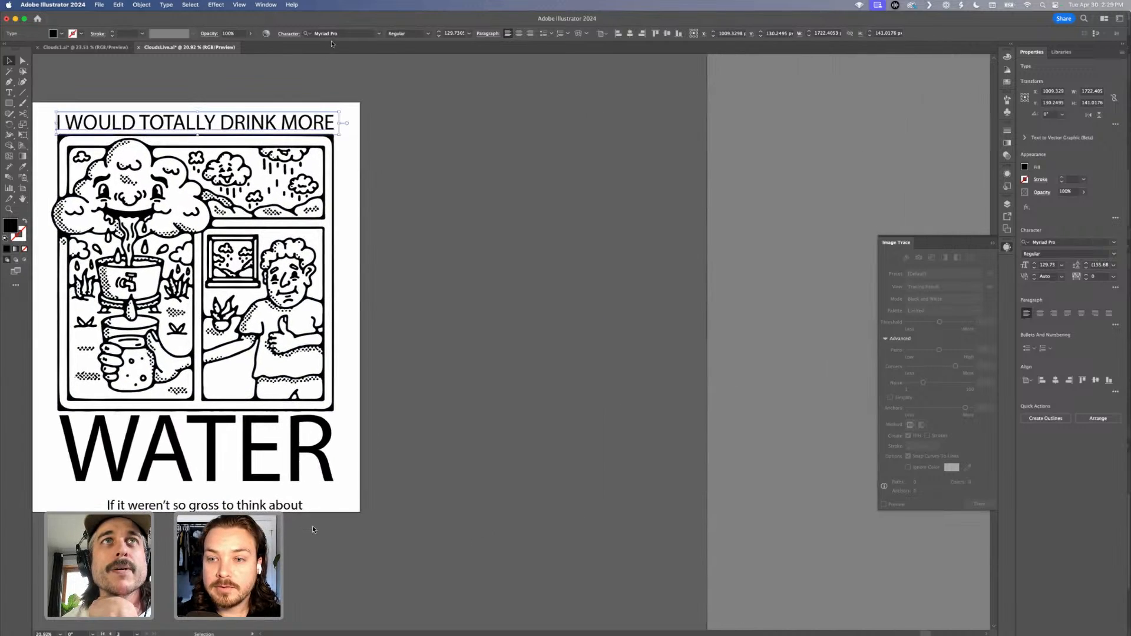
scroll(312, 528, "right", 1)
scroll(312, 529, "up", 1)
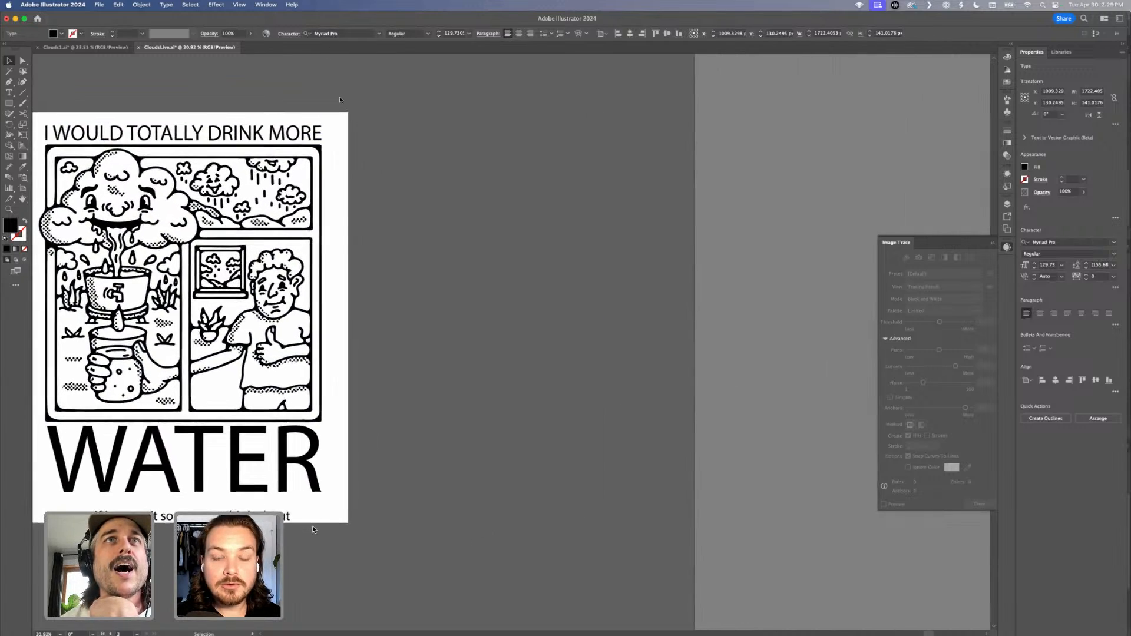
scroll(312, 529, "down", 1)
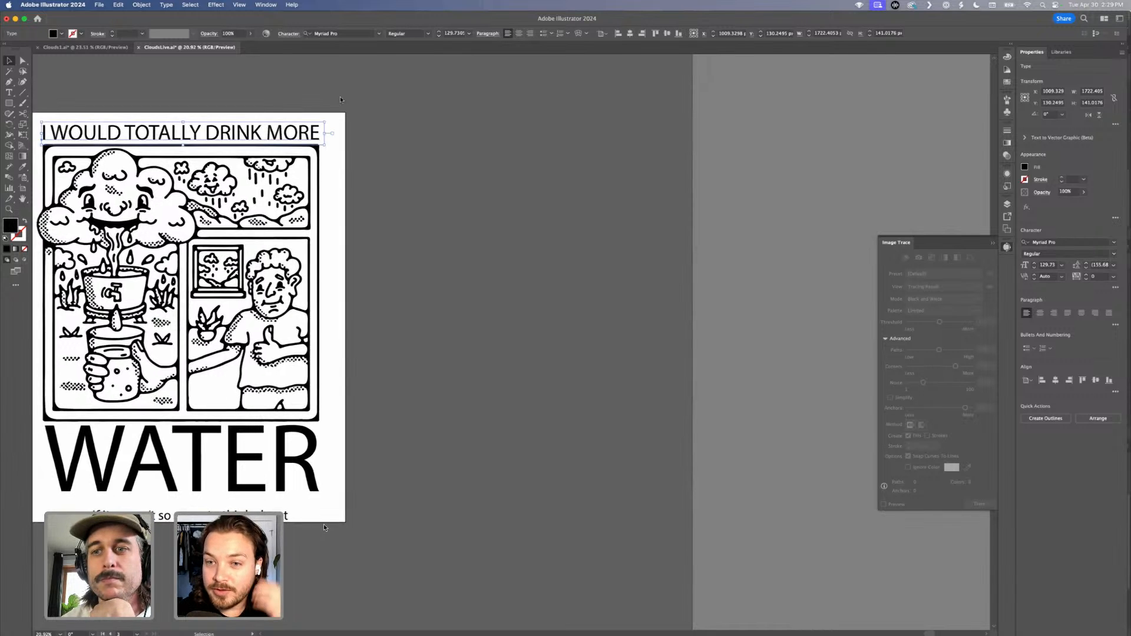
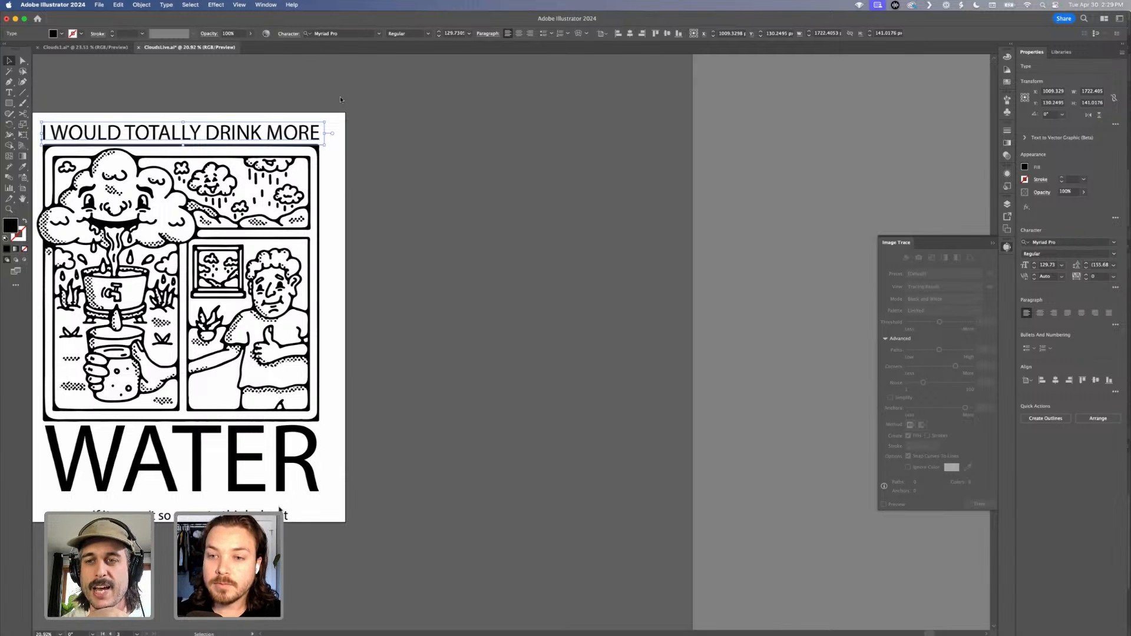
scroll(360, 213, "left", 1)
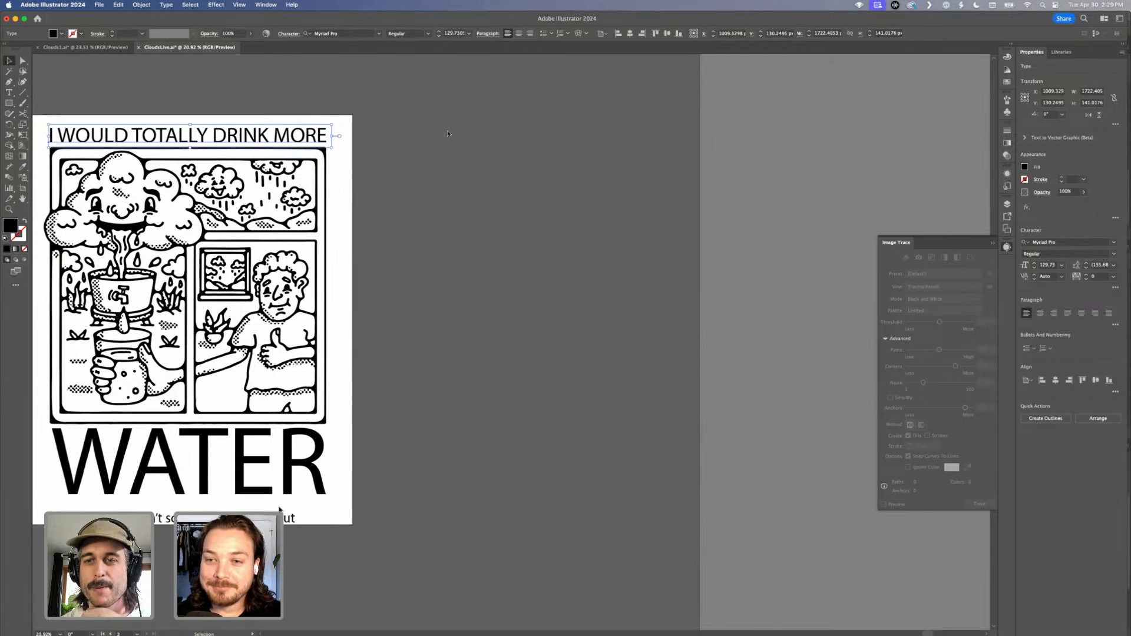
left_click(331, 34)
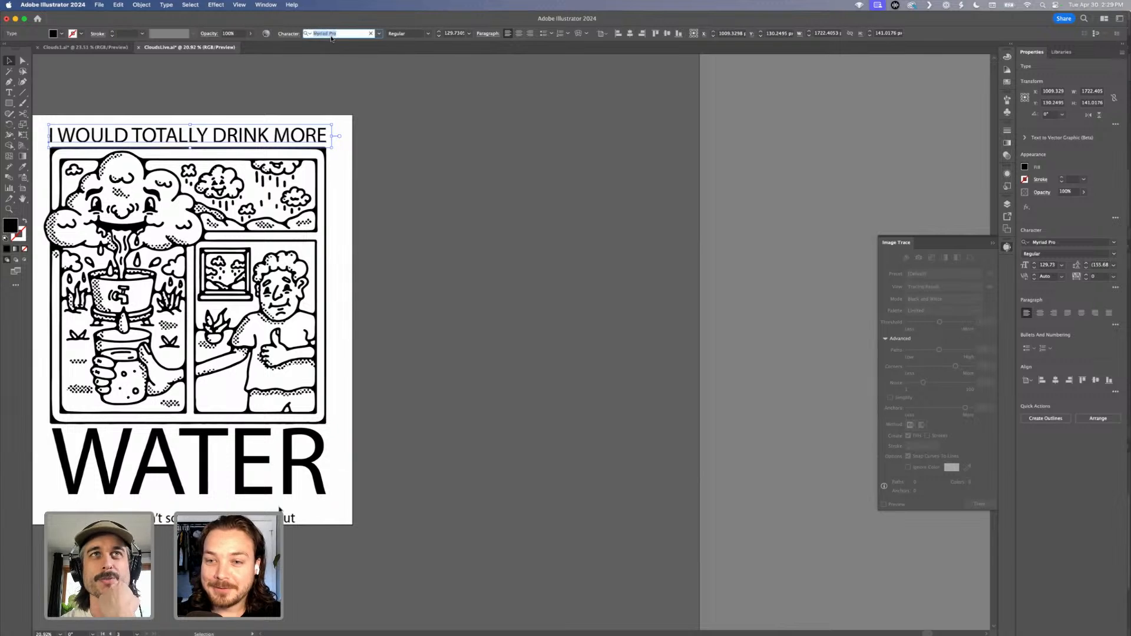
left_click(380, 36)
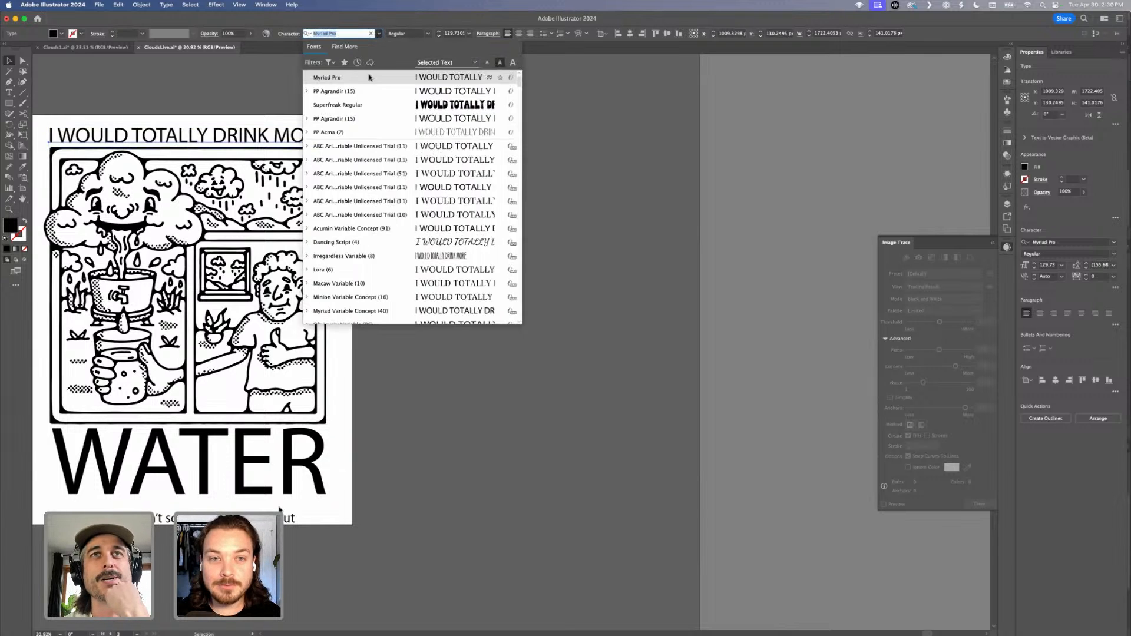
scroll(369, 77, "down", 10)
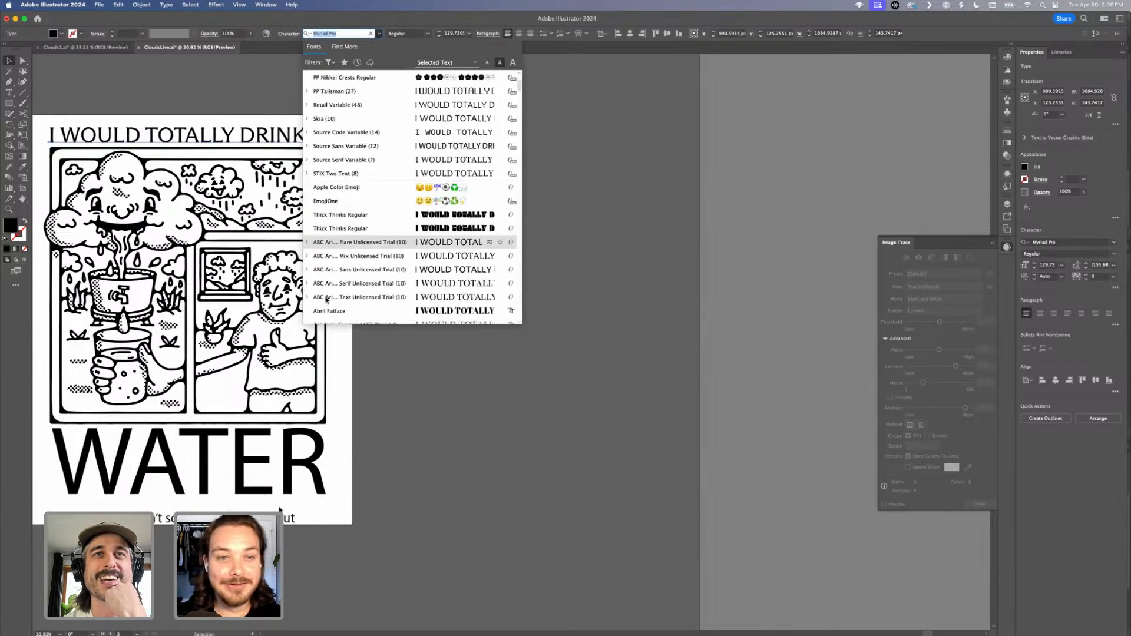
scroll(326, 300, "down", 15)
scroll(326, 299, "down", 15)
scroll(397, 214, "down", 15)
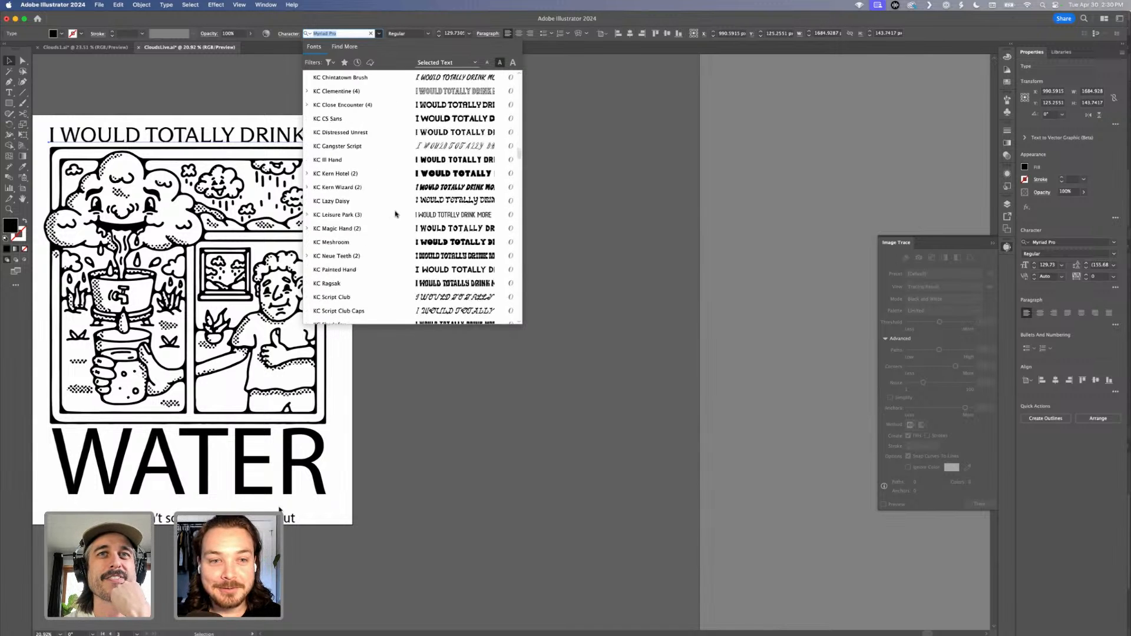
mouse_move(520, 160)
left_mouse_down()
mouse_move(519, 182)
mouse_move(514, 170)
left_mouse_up()
scroll(513, 170, "up", 10)
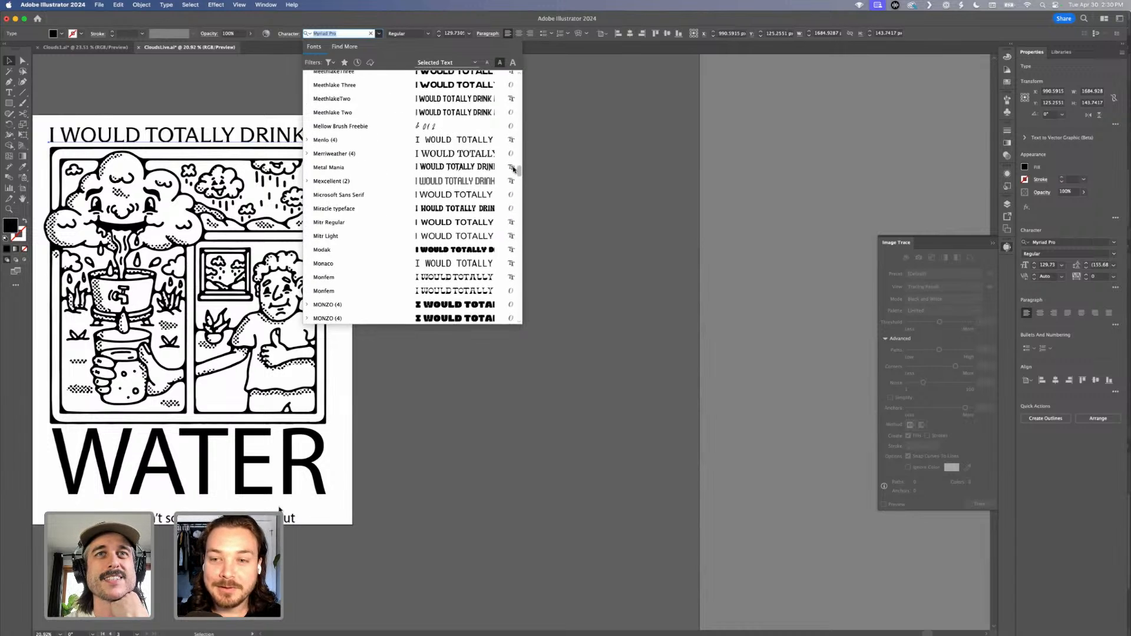
scroll(515, 206, "up", 15)
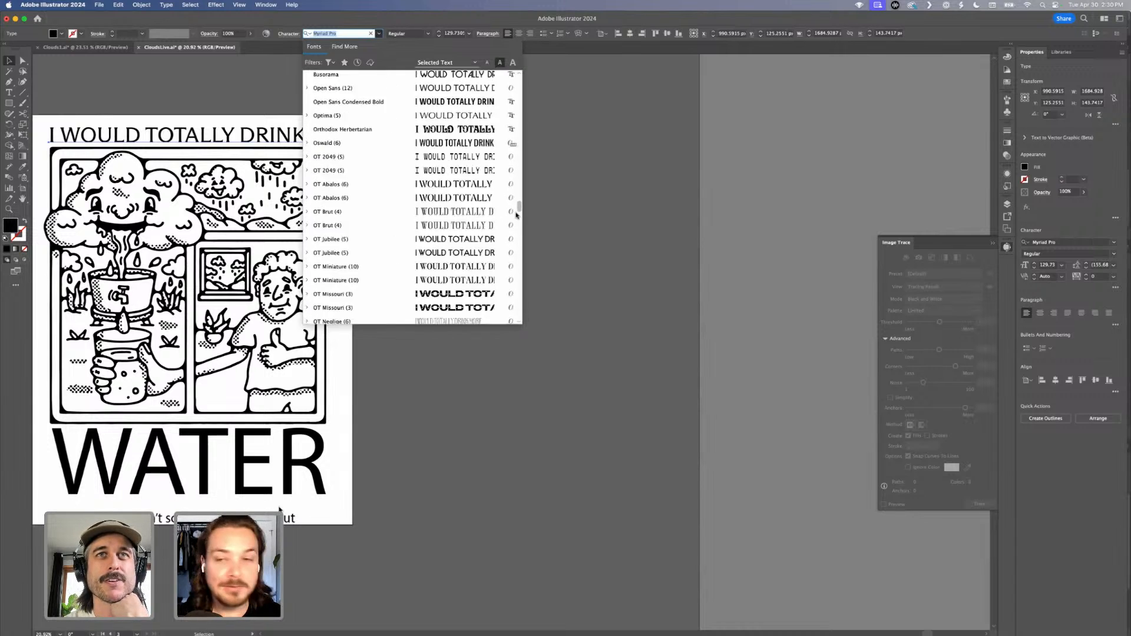
scroll(508, 125, "up", 10)
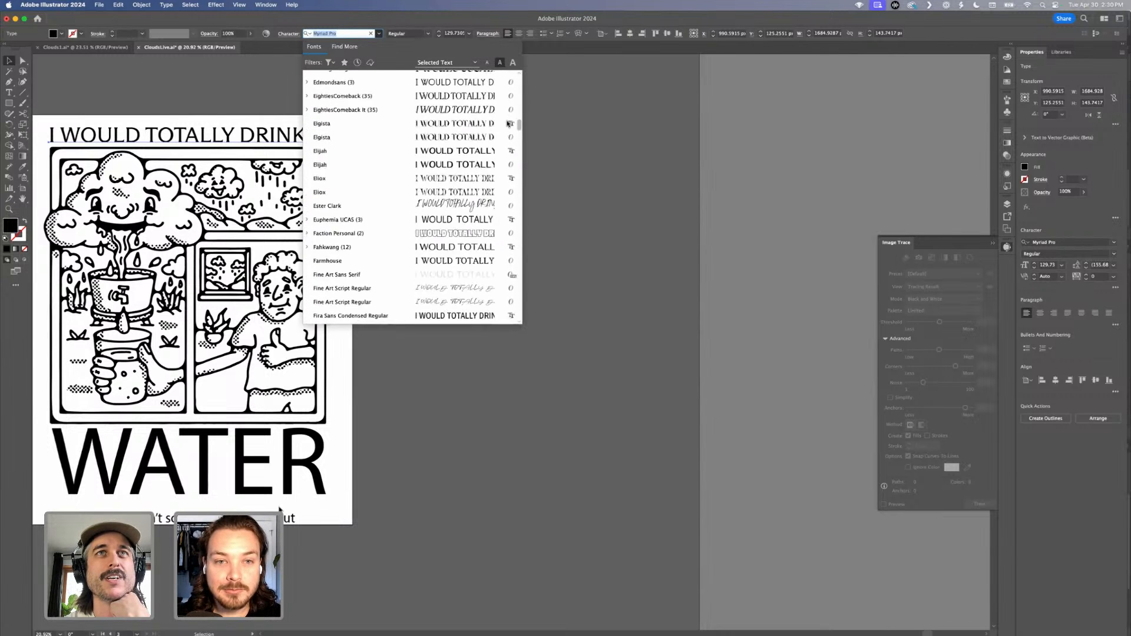
scroll(505, 130, "down", 10)
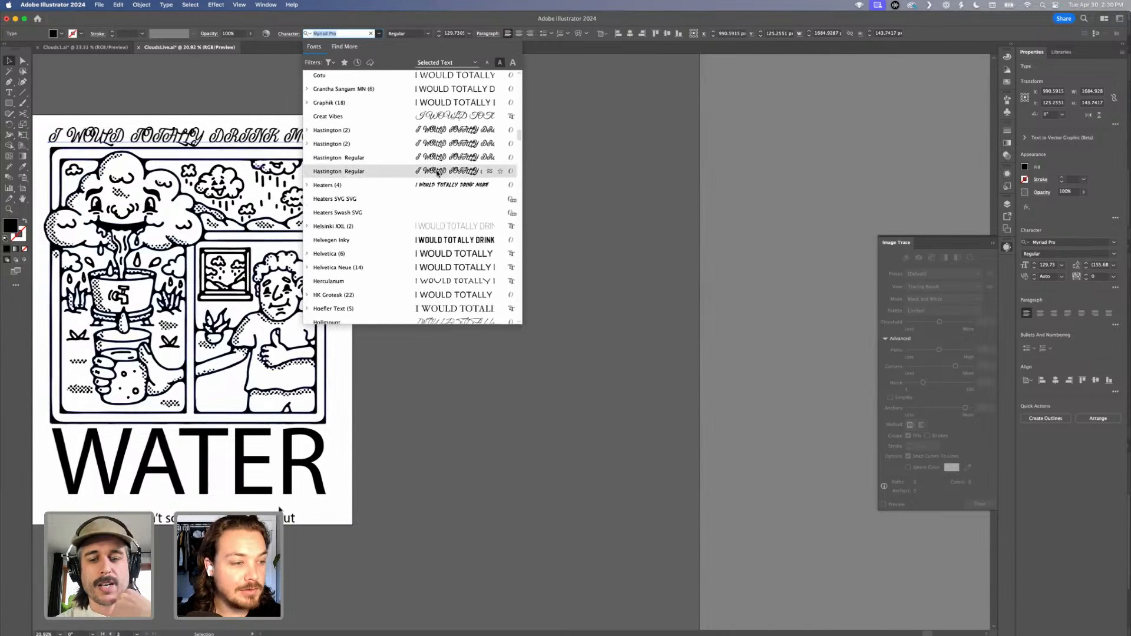
Filter the fonts by "kc" and set the heading in KC Close Encounter Bold Inked.
type("kc")
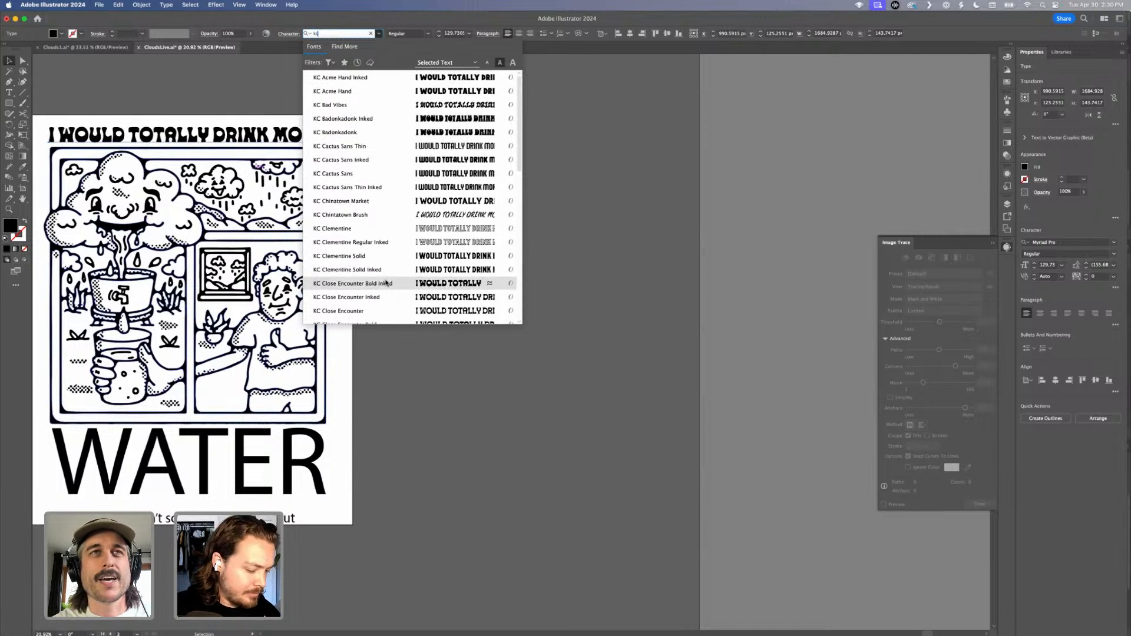
scroll(386, 283, "down", 5)
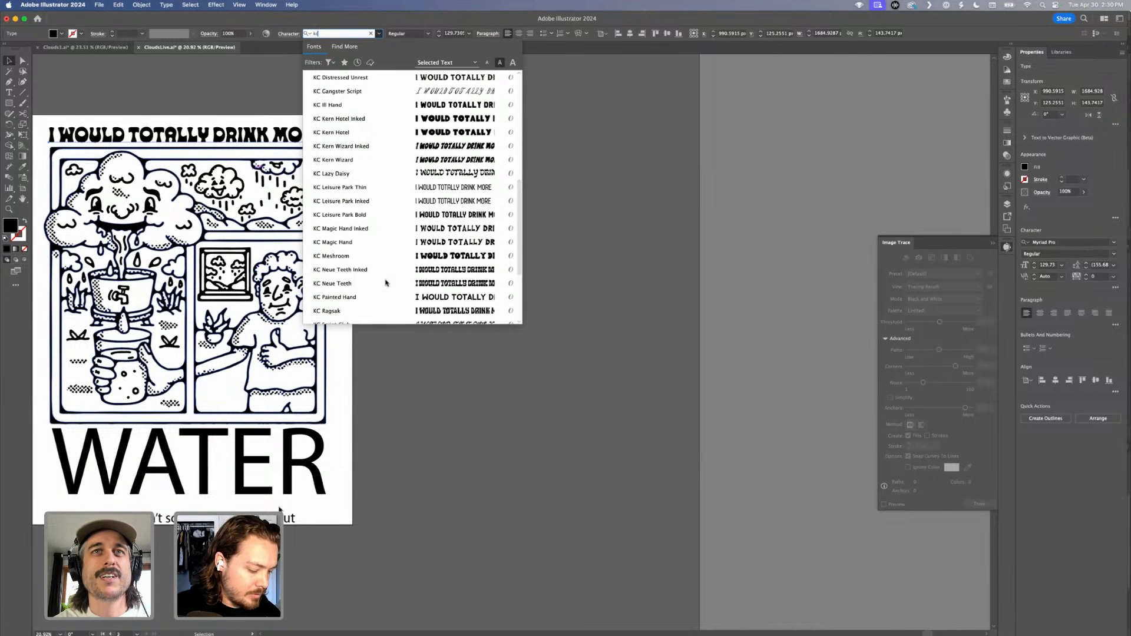
scroll(365, 268, "down", 1)
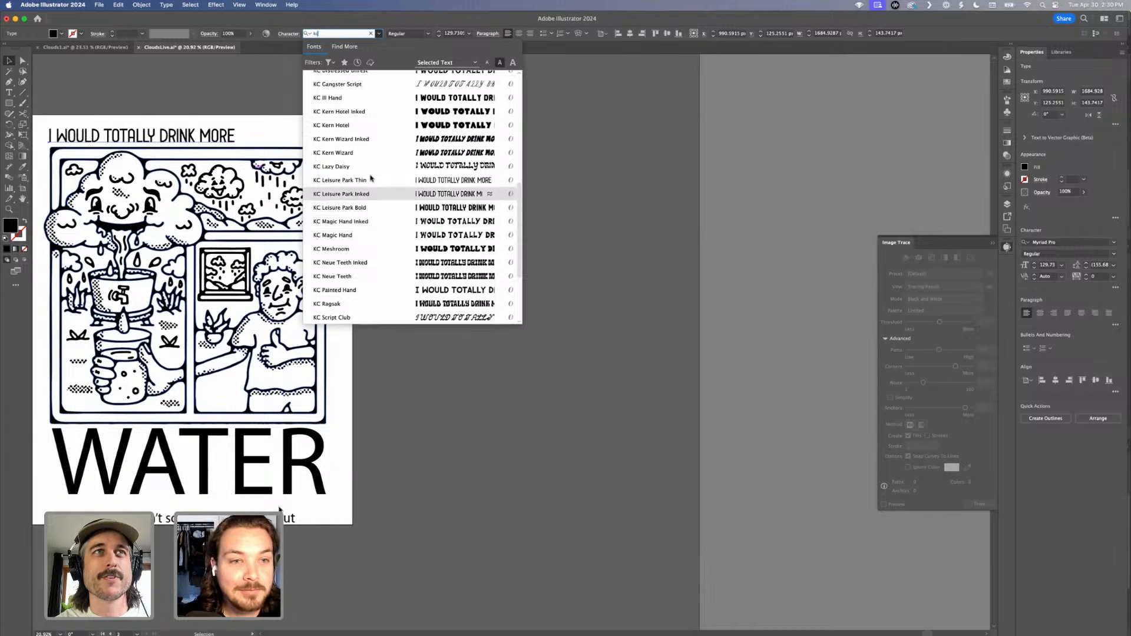
scroll(377, 184, "up", 3)
scroll(383, 185, "up", 4)
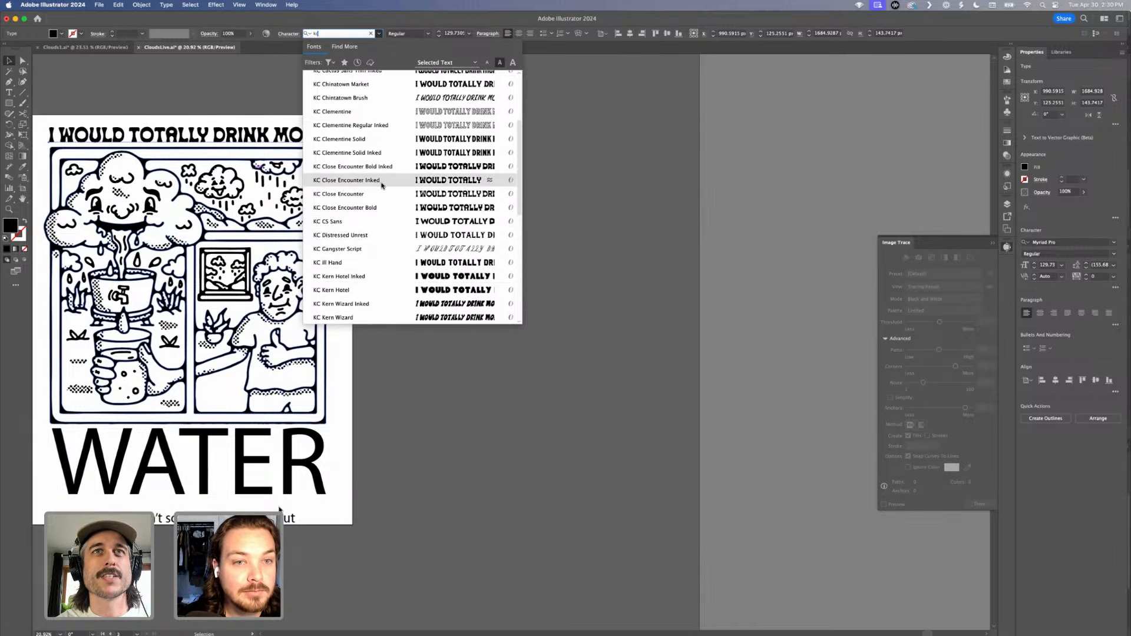
left_click(375, 168)
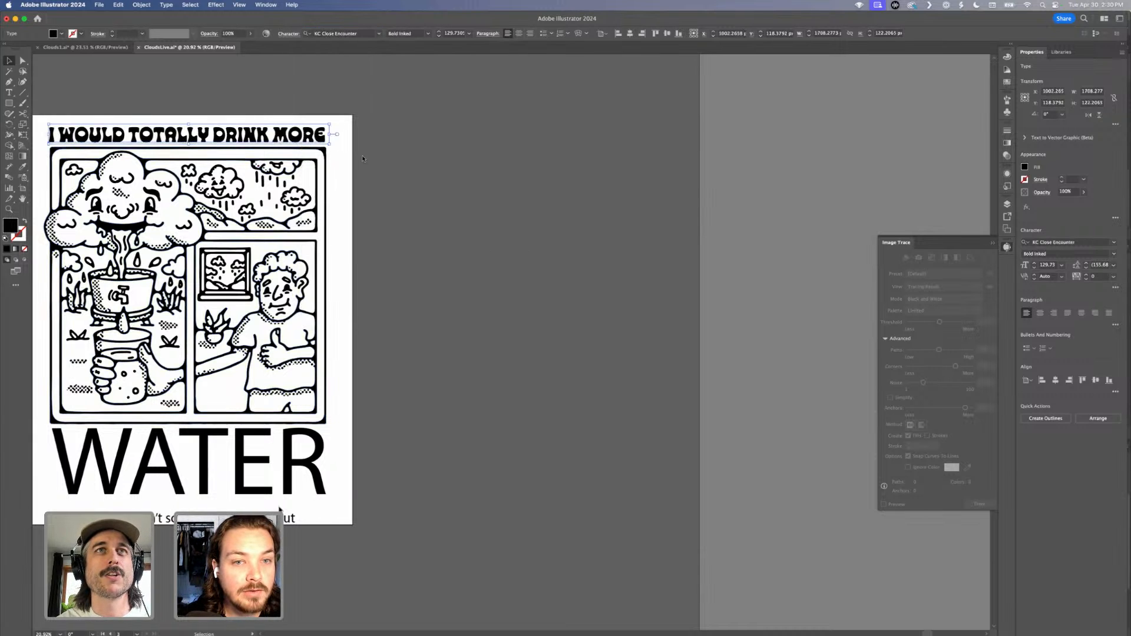
Scale the heading to about 129 pt and align it with the comic frame's width.
left_click_drag(309, 140, 345, 134)
left_click_drag(209, 136, 212, 140)
left_click_drag(367, 128, 365, 128)
scroll(294, 295, "left", 2)
Compare the KC Close Encounter styles on the heading and choose Bold Inked.
left_click(238, 470)
scroll(382, 265, "left", 2)
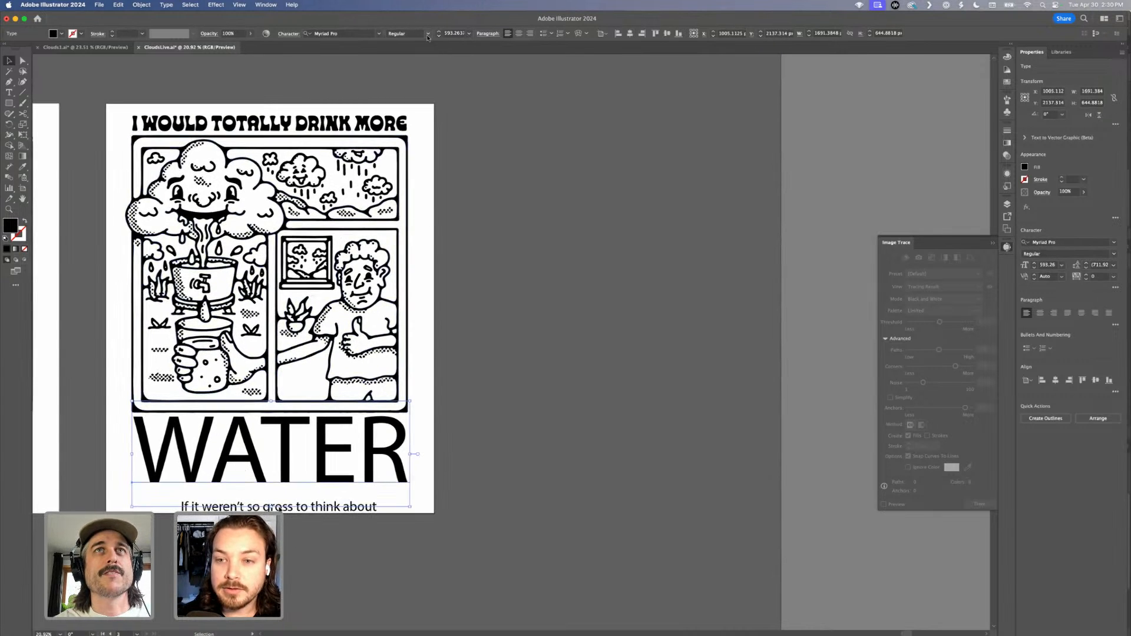
left_click(316, 117)
left_click(428, 34)
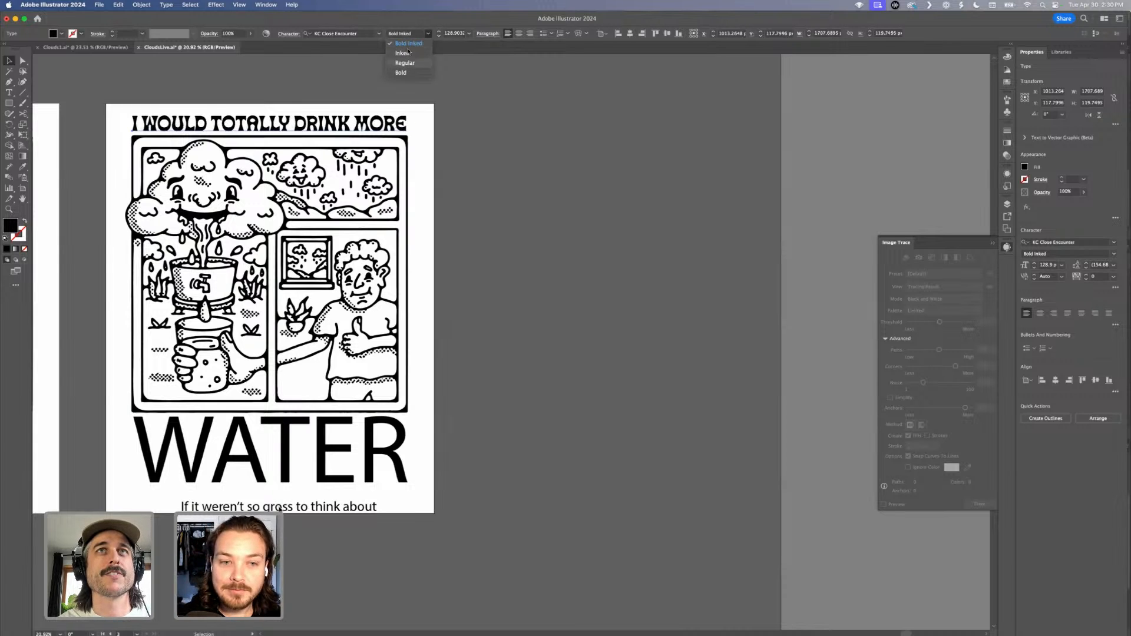
left_click(411, 46)
left_click(412, 79)
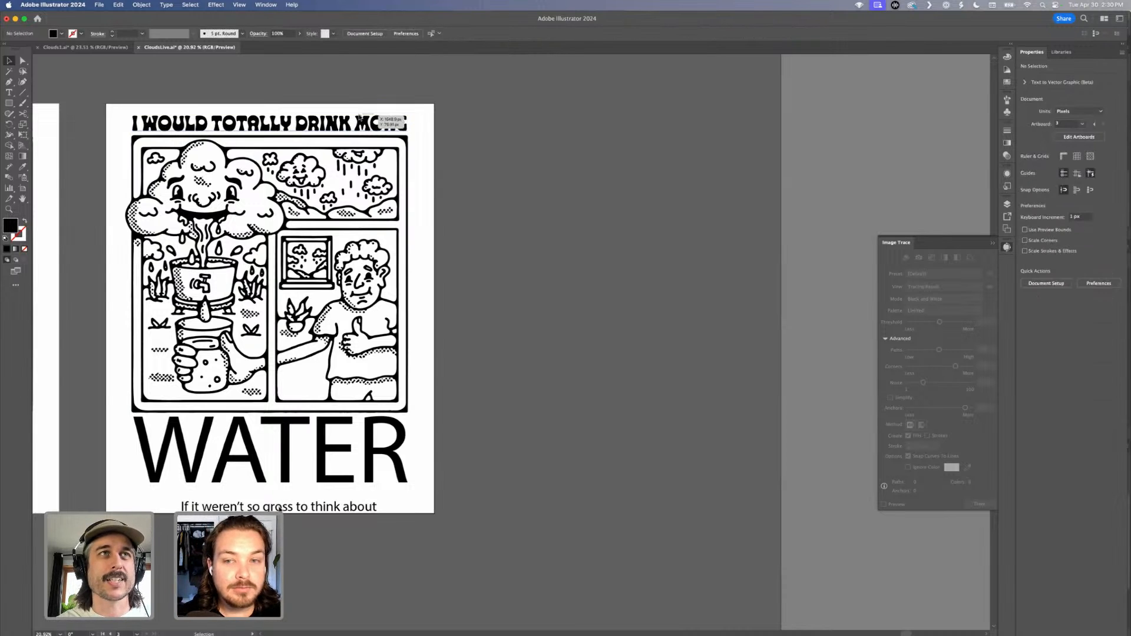
Filter the fonts by "kc" and preview the KC typefaces on "WATER".
scroll(361, 121, "left", 1)
scroll(441, 246, "left", 1)
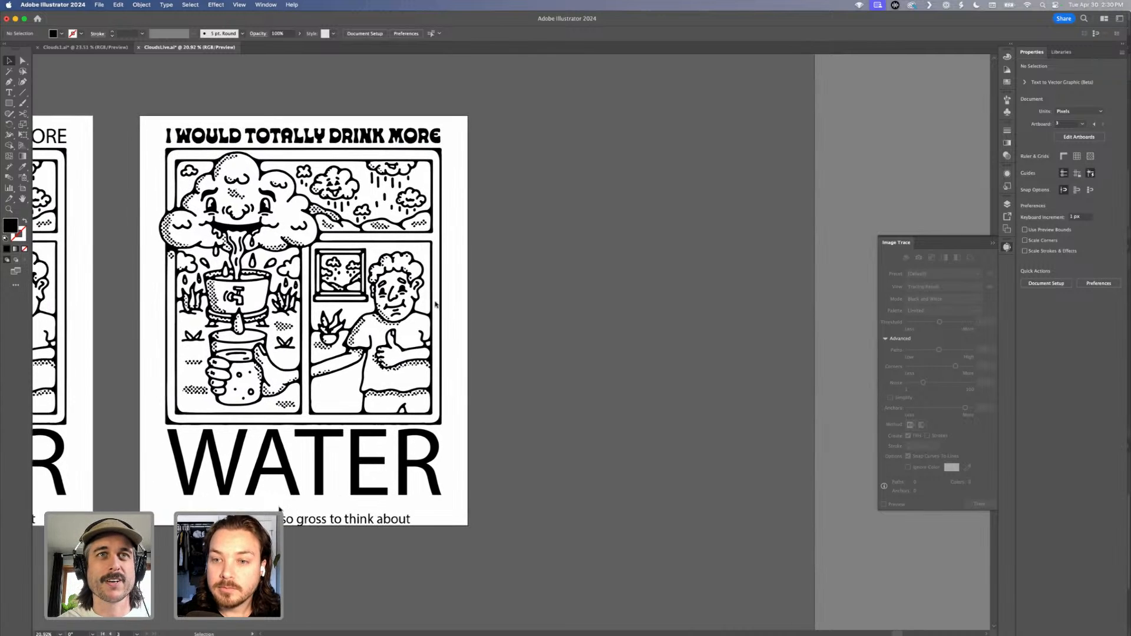
scroll(439, 295, "left", 1)
scroll(477, 382, "up", 1)
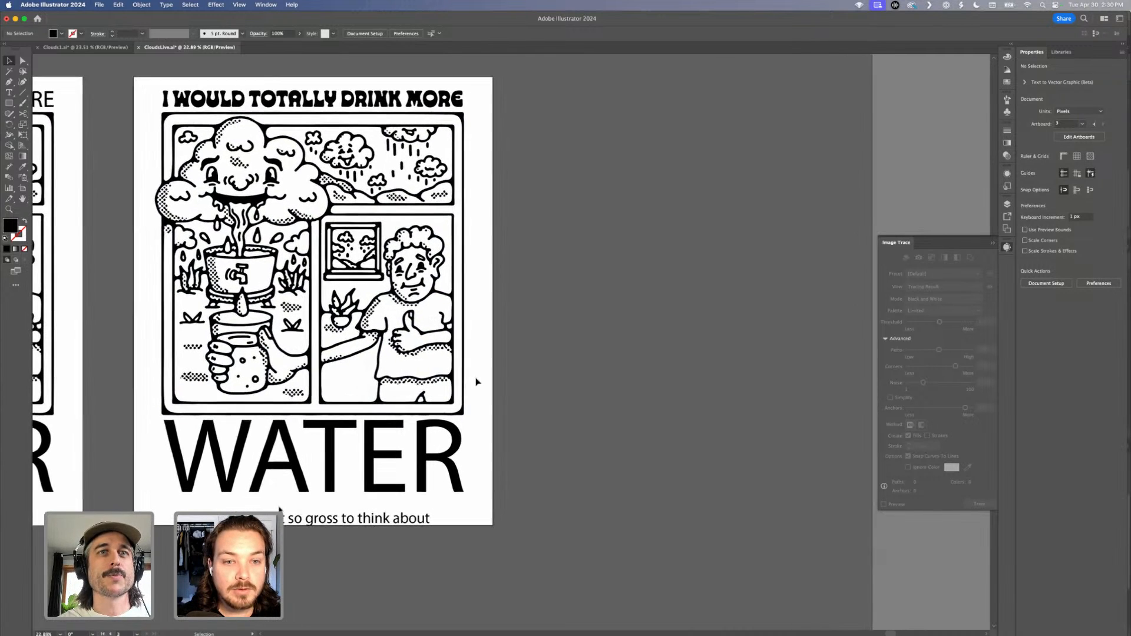
left_click(382, 452)
key("alt+shift+super+m")
type("kc")
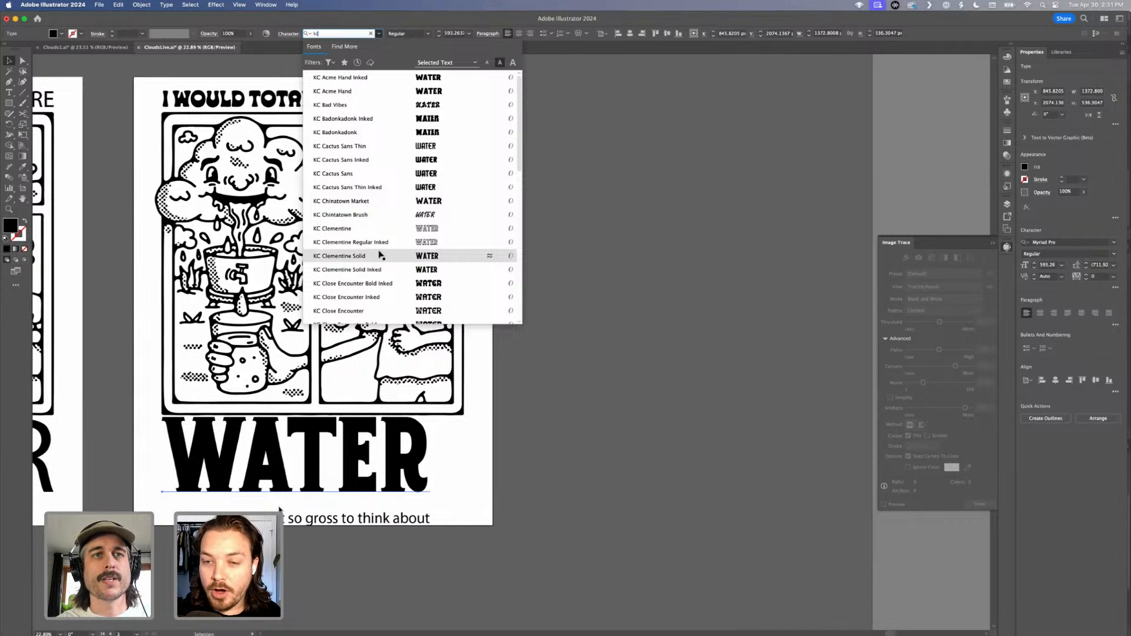
key("Escape")
Browse the font list, set "WATER" in Calfine Regular and centre it under the comic frame.
scroll(380, 254, "right", 2)
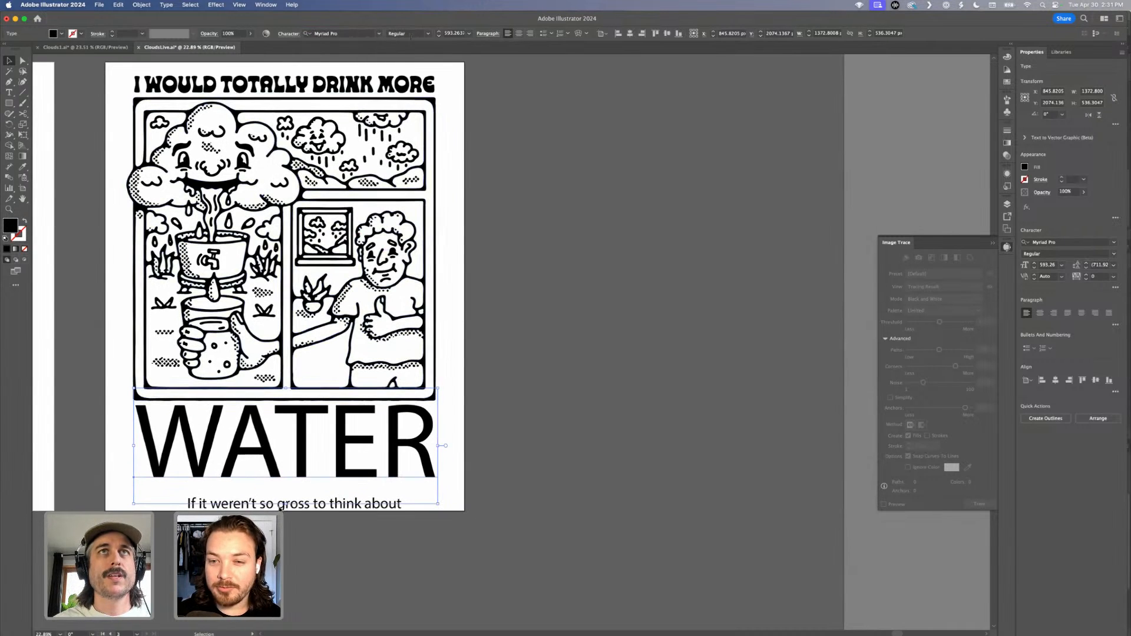
left_click(380, 34)
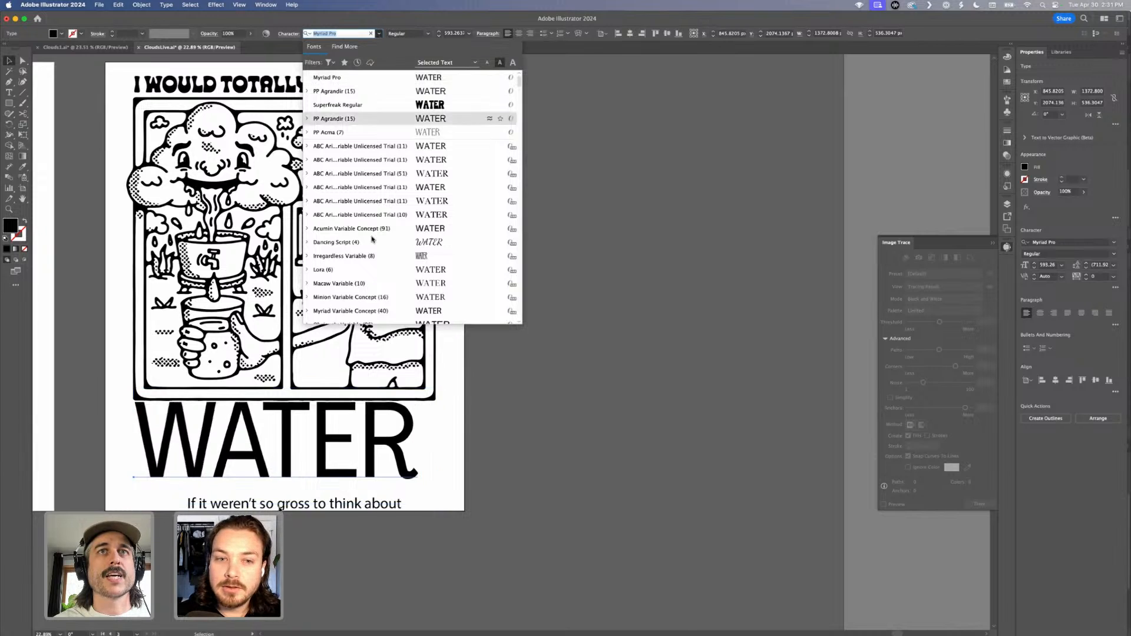
scroll(373, 239, "down", 15)
scroll(372, 239, "down", 10)
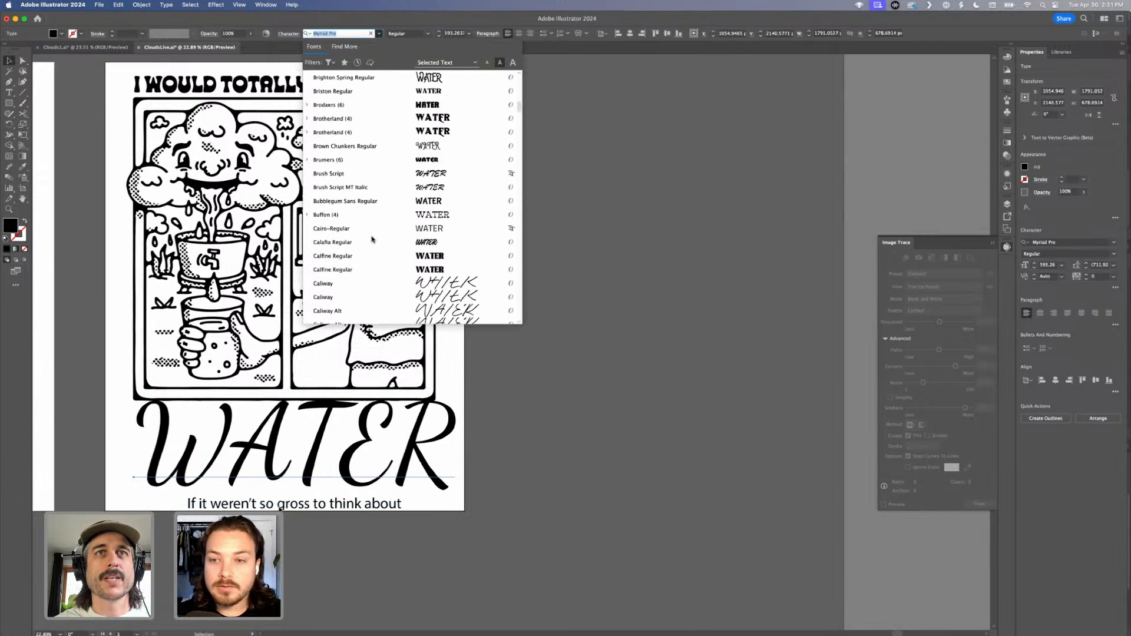
left_click(360, 255)
scroll(334, 370, "down", 3)
scroll(334, 369, "left", 2)
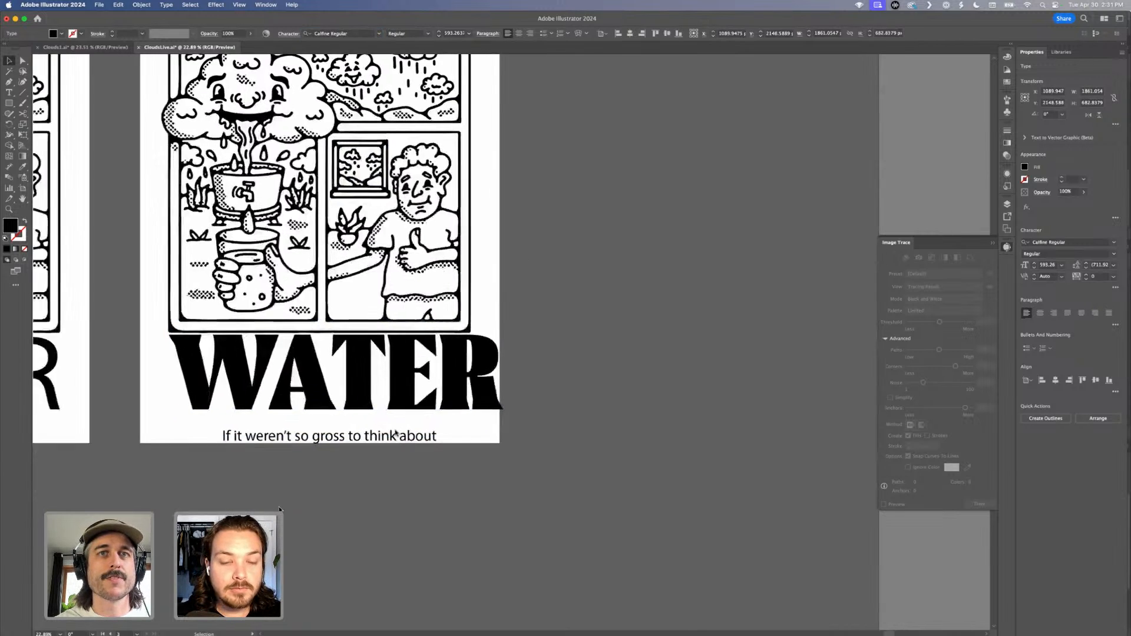
left_click_drag(334, 367, 331, 367)
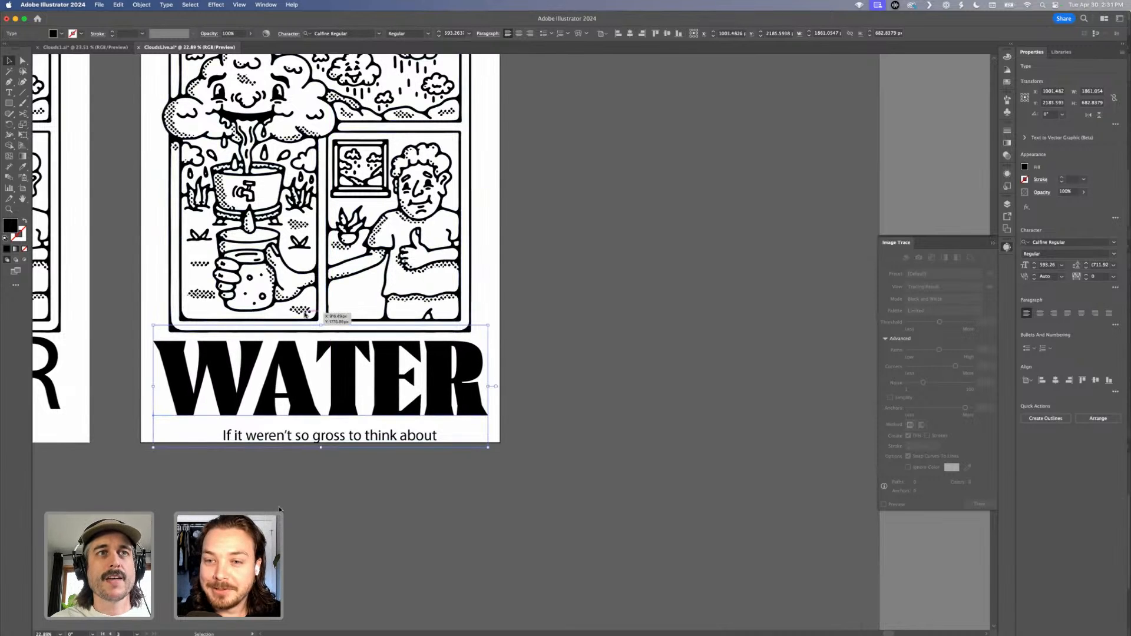
Convert "WATER" to outlines and try smoothing its letter paths with the Smooth command.
key("shift+super+o")
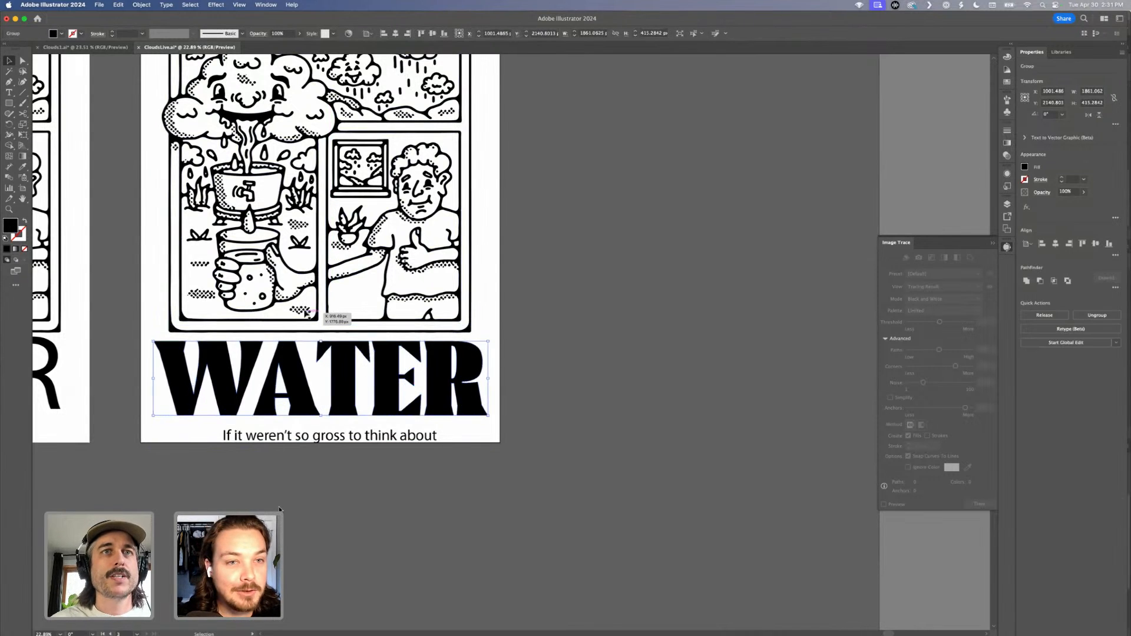
left_click(142, 4)
left_click(143, 5)
left_click(142, 4)
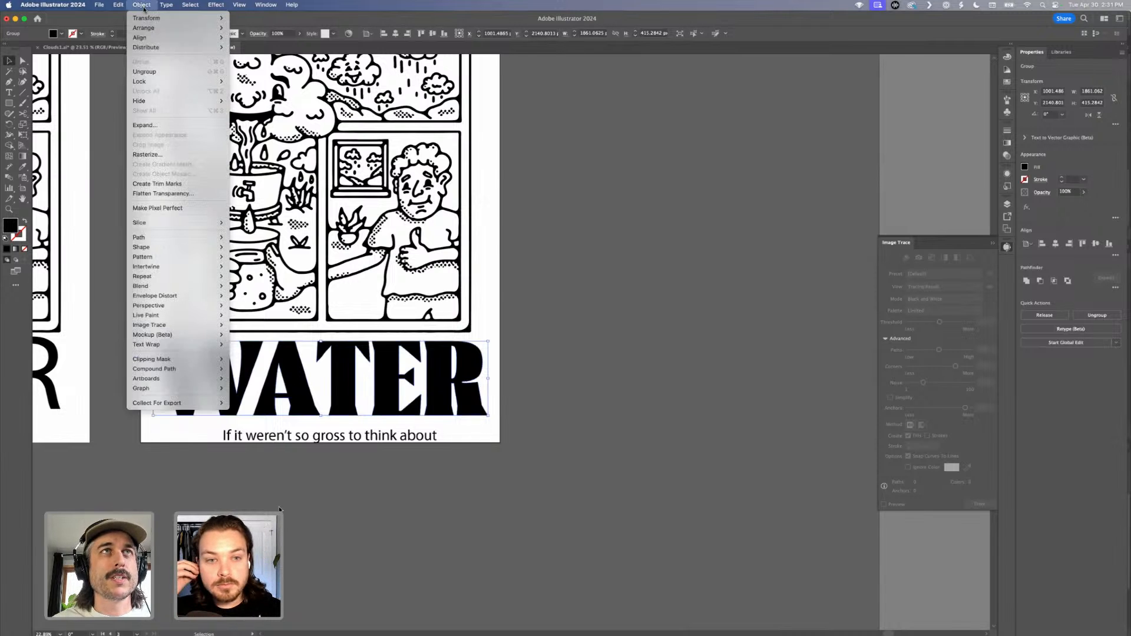
mouse_move(116, 7)
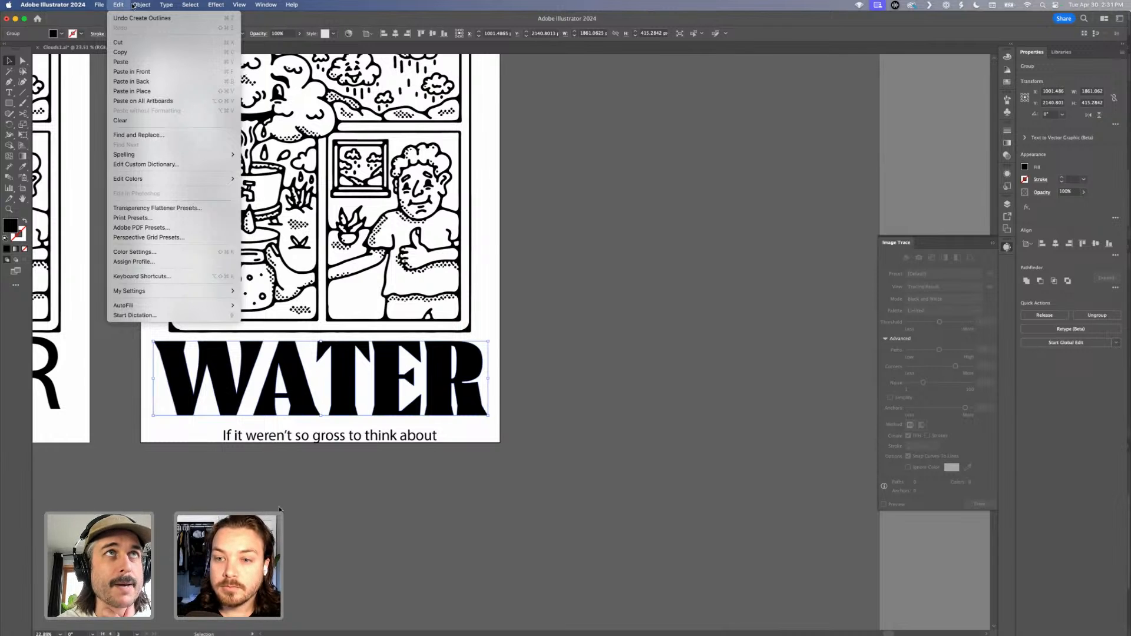
mouse_move(177, 237)
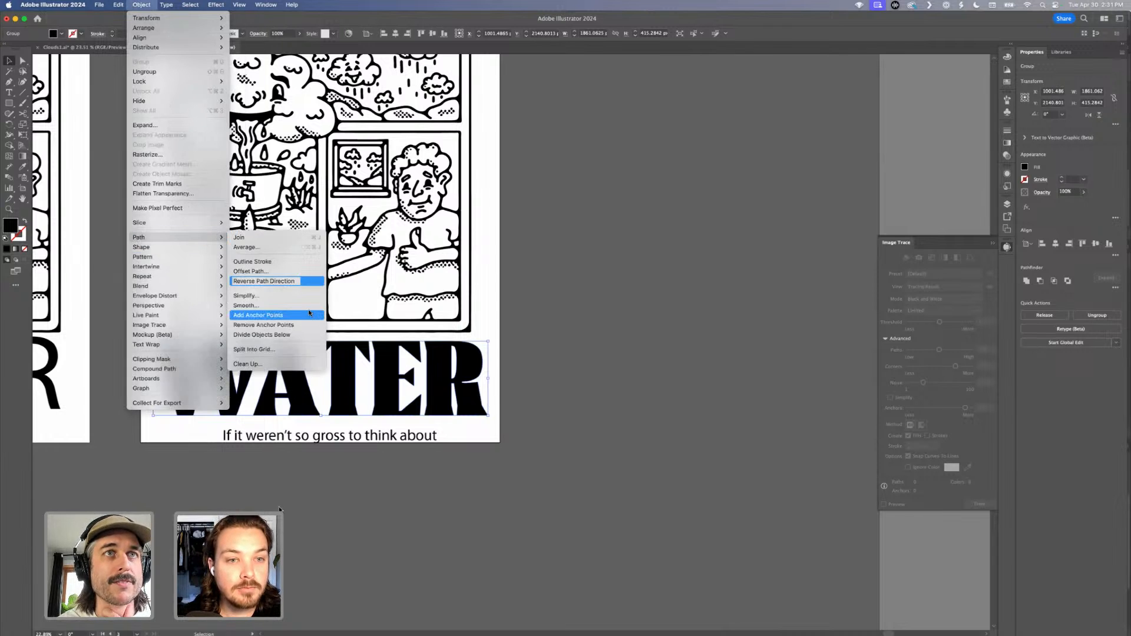
left_click(277, 305)
left_click_drag(489, 354, 511, 352)
left_click(409, 420)
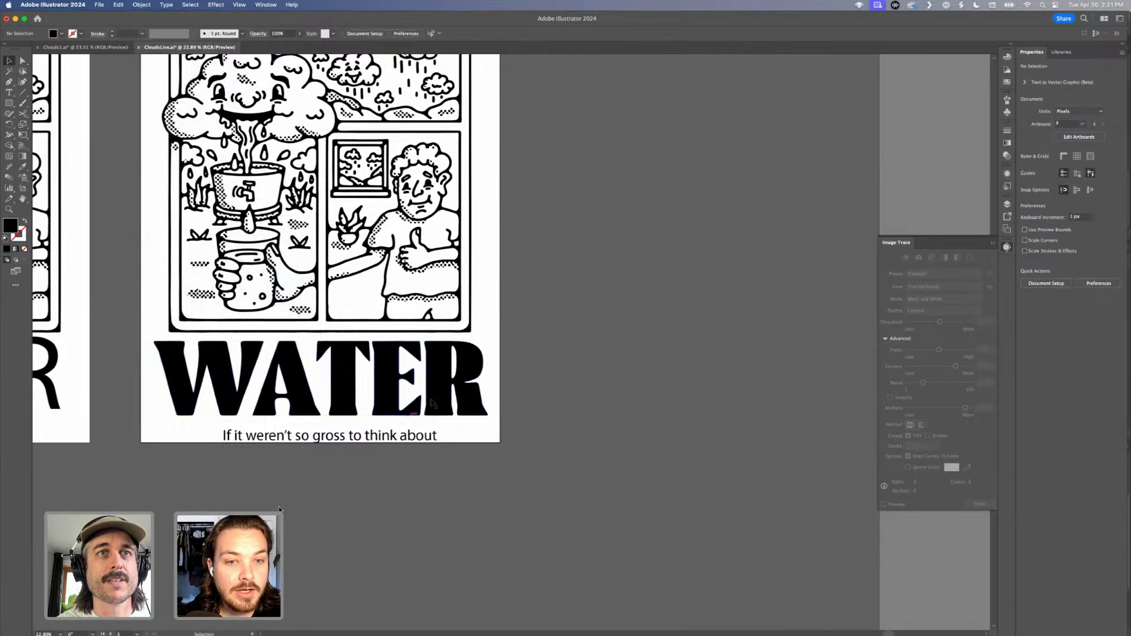
Undo the smoothing and the outlining of "WATER" to return it to live text.
scroll(409, 419, "up", 10)
key("super+z")
key("super+z")
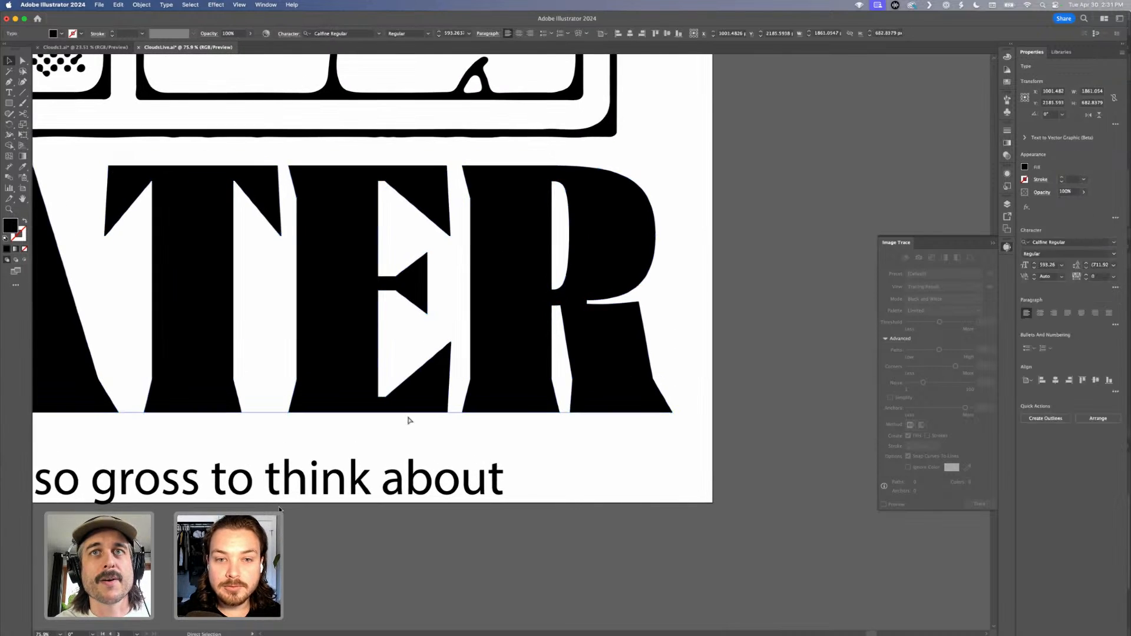
key("super+z")
key("super+z")
key("super+z")
key("super+z")
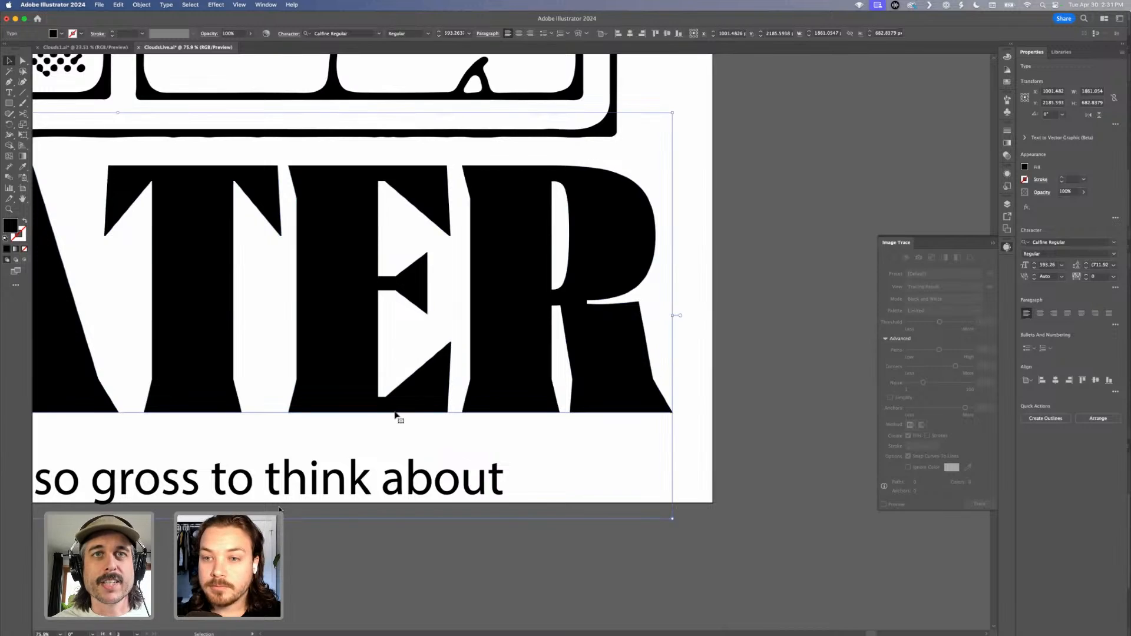
Scale "WATER" down to about 532 pt and align it with both sides of the comic frame.
scroll(396, 412, "down", 10)
scroll(389, 470, "up", 1)
scroll(389, 469, "left", 1)
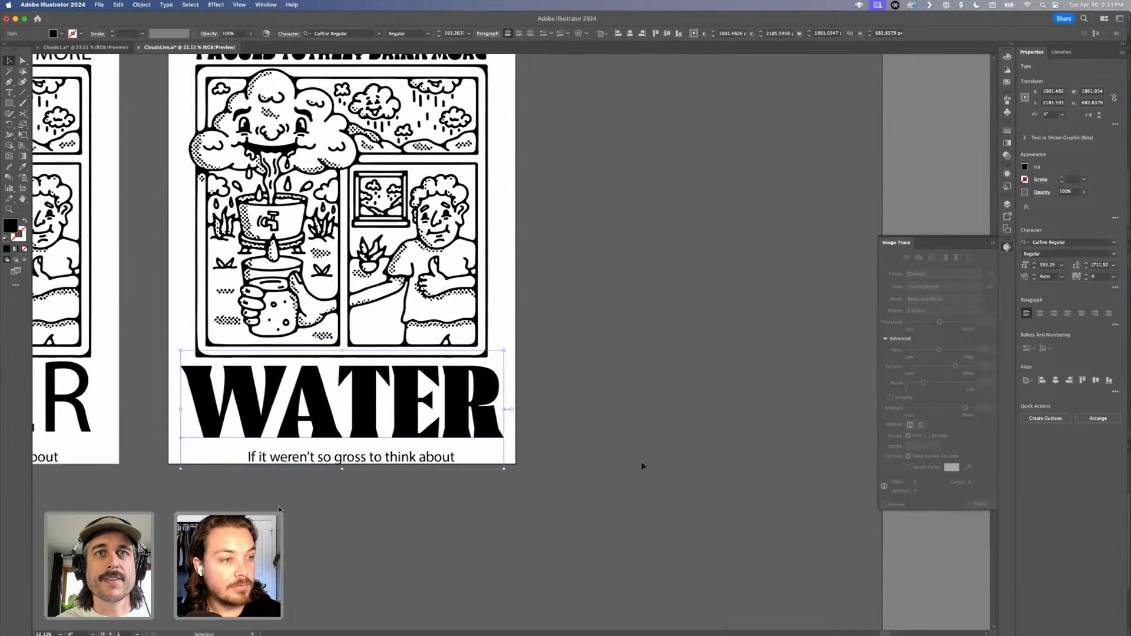
left_click(642, 465)
scroll(515, 425, "left", 1)
scroll(514, 425, "up", 1)
left_click(514, 424)
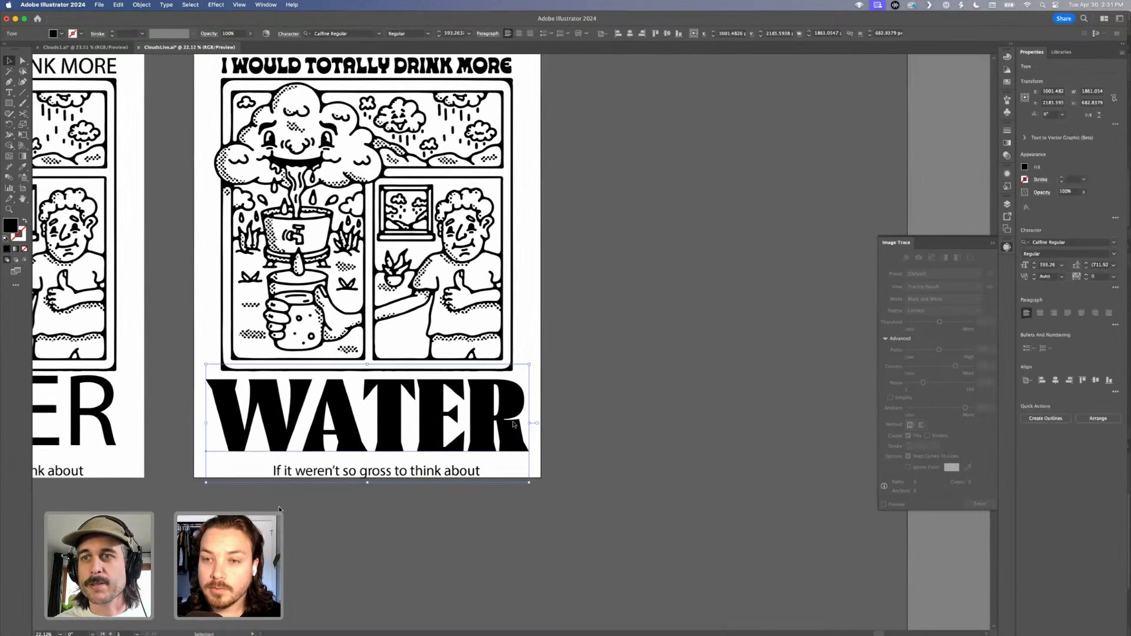
scroll(512, 424, "up", 1)
scroll(512, 425, "left", 1)
left_click_drag(450, 426, 475, 422)
left_click_drag(570, 432, 546, 432)
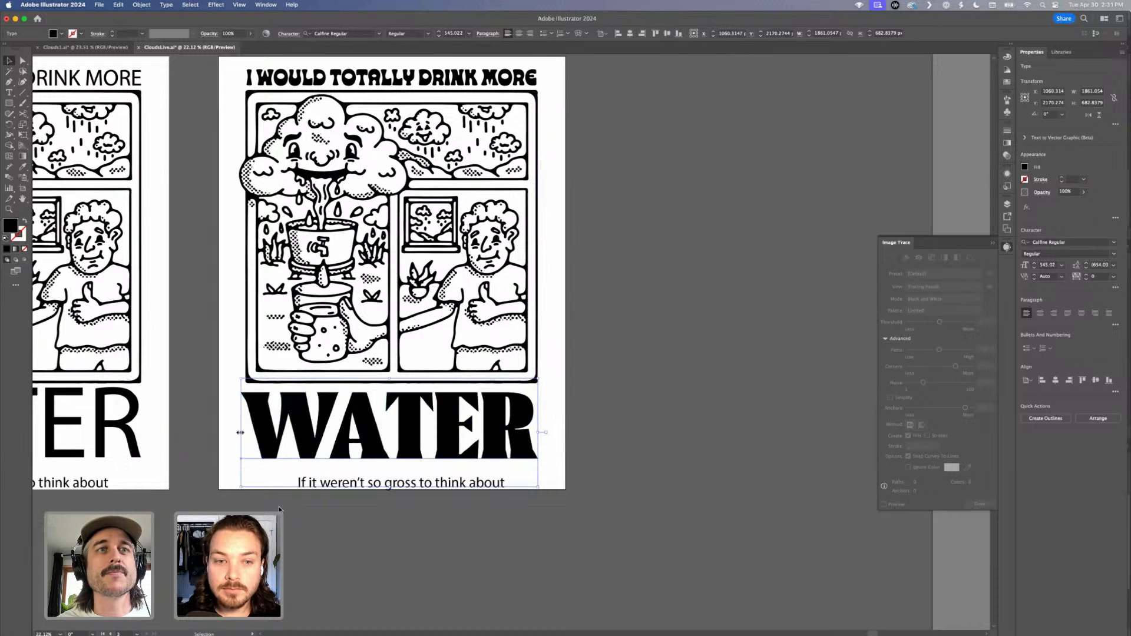
left_click_drag(240, 432, 311, 427)
scroll(367, 177, "up", 2)
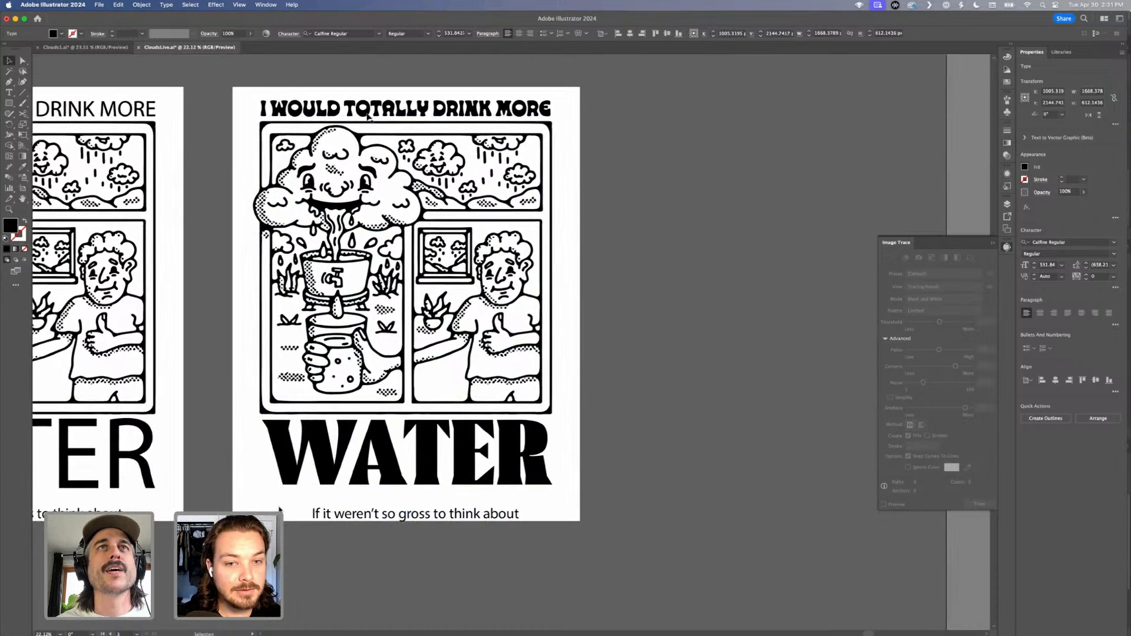
scroll(367, 116, "right", 3)
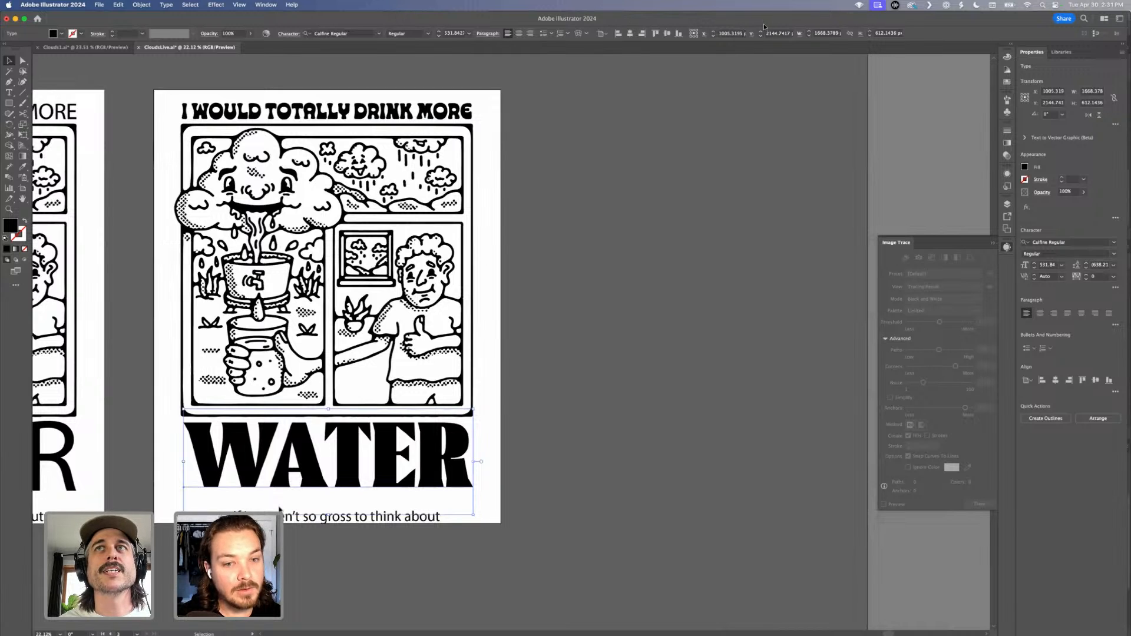
Set "WATER" in Superfreak Regular and move it down clear of the comic frame.
left_click(379, 34)
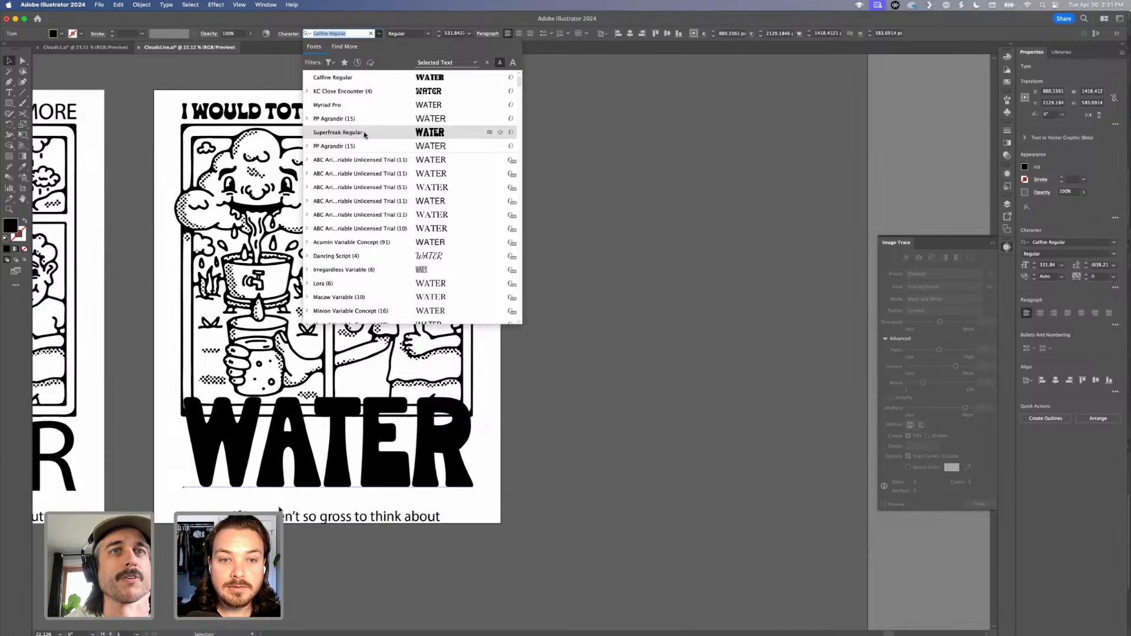
left_click(364, 134)
left_click_drag(287, 447, 289, 467)
scroll(295, 530, "down", 3)
scroll(295, 530, "left", 1)
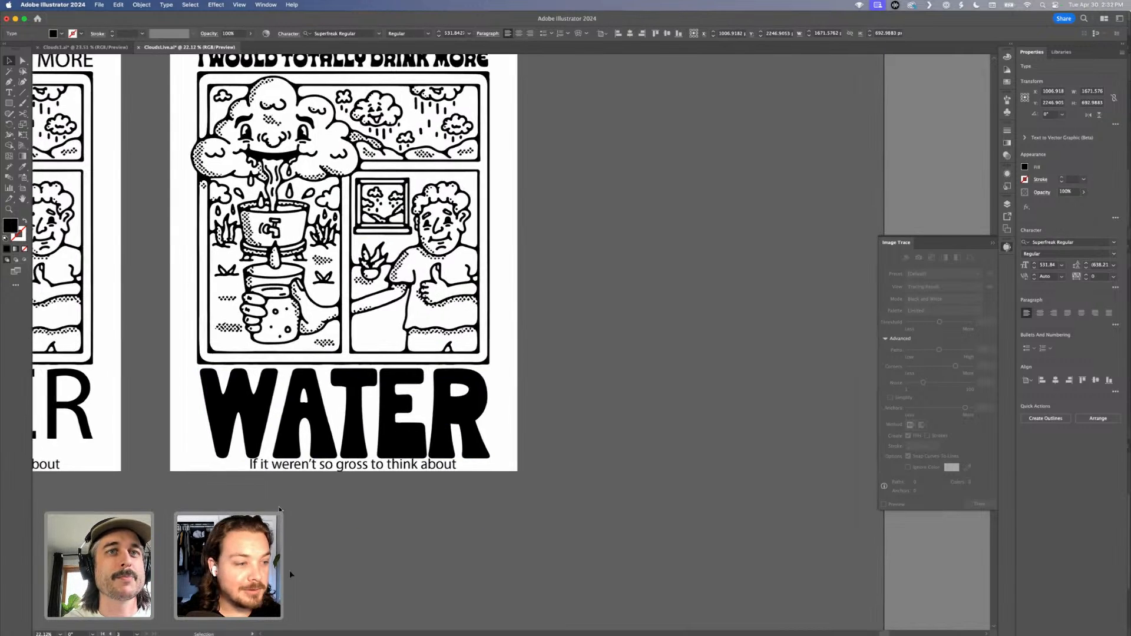
Move the "If it weren't so gross to think about" tagline below the artboard and reposition "WATER" under the comic.
left_click_drag(217, 448, 491, 448)
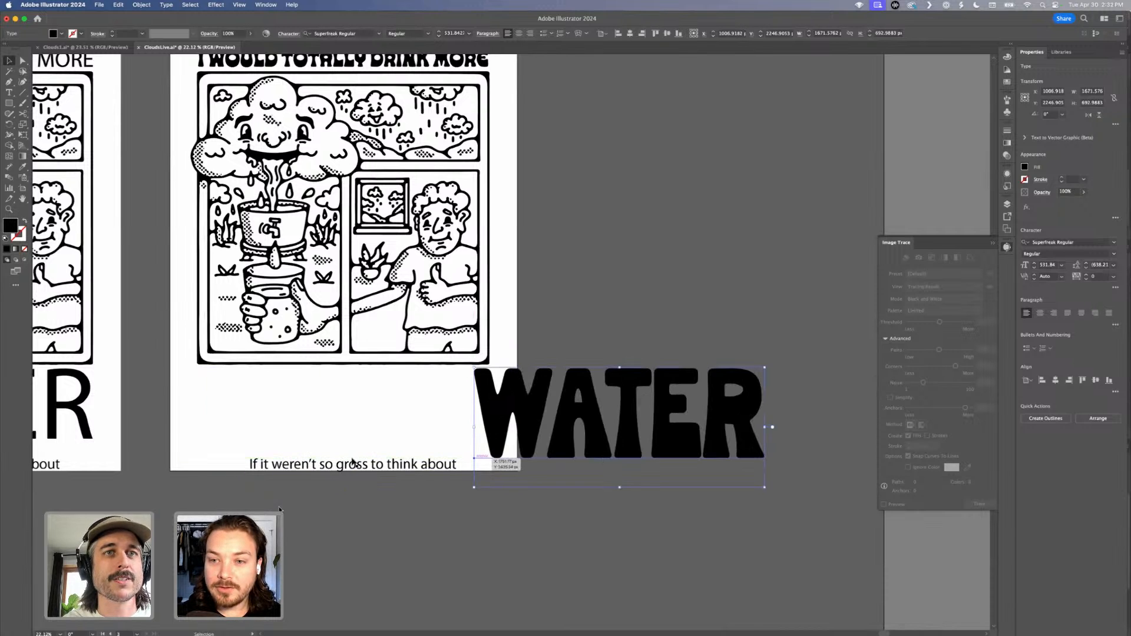
left_click_drag(330, 465, 331, 546)
left_click_drag(565, 433, 263, 438)
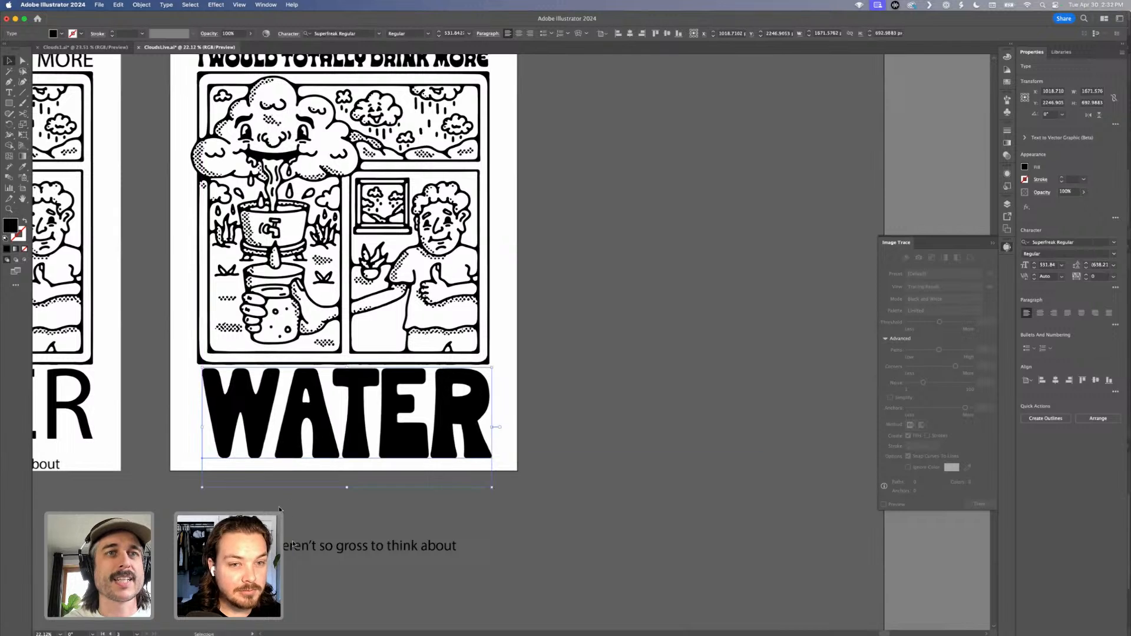
mouse_move(296, 542)
left_mouse_down()
mouse_move(295, 462)
mouse_move(283, 526)
left_mouse_up()
scroll(279, 509, "up", 3)
scroll(280, 509, "left", 2)
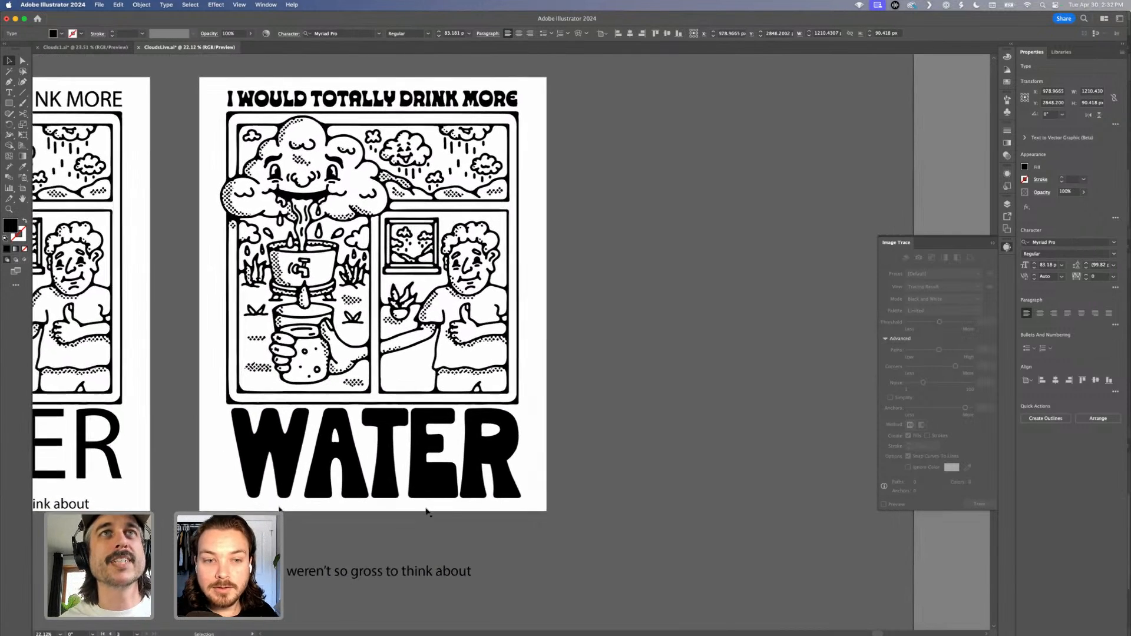
scroll(279, 508, "down", 2)
scroll(279, 508, "left", 2)
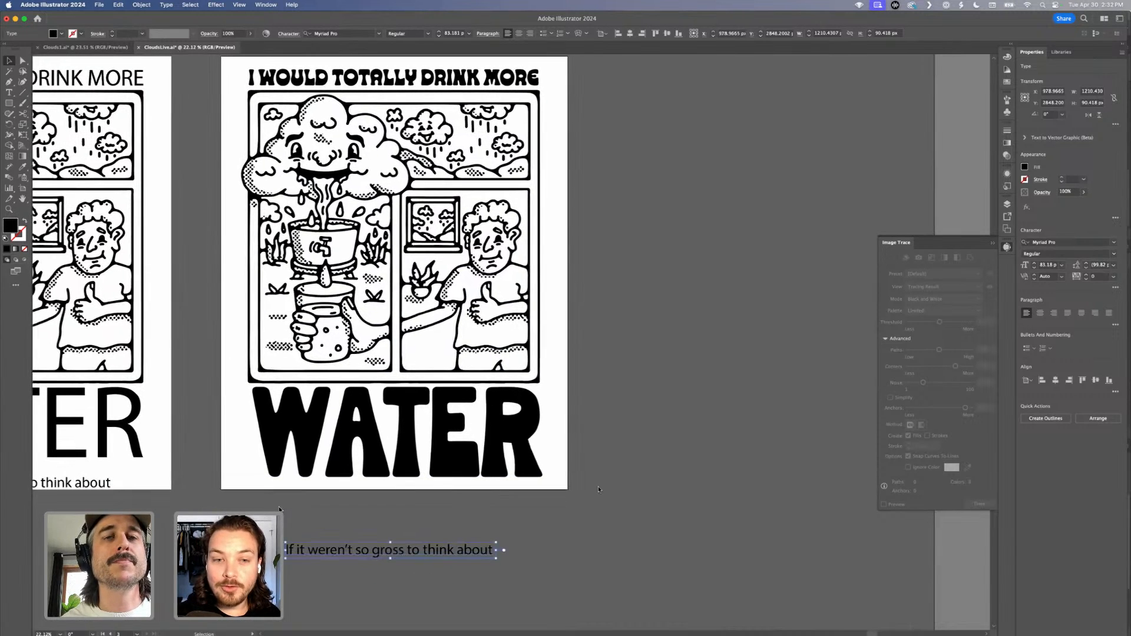
Scale "WATER" to about 537 pt so both its sides align with the comic frame.
left_click(366, 414)
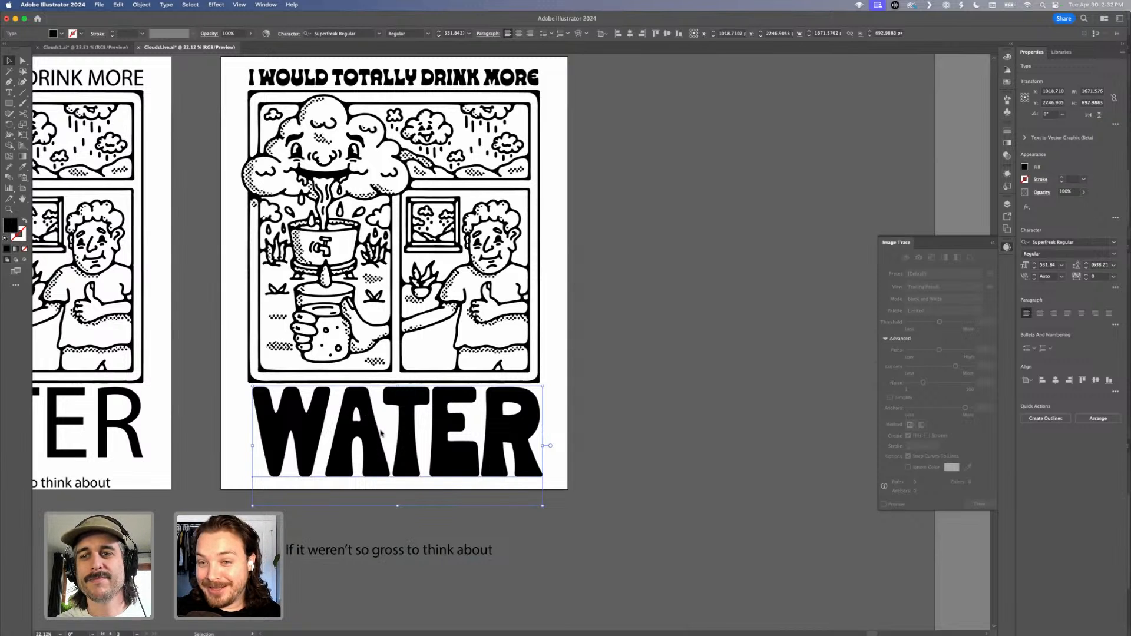
left_click_drag(542, 445, 538, 446)
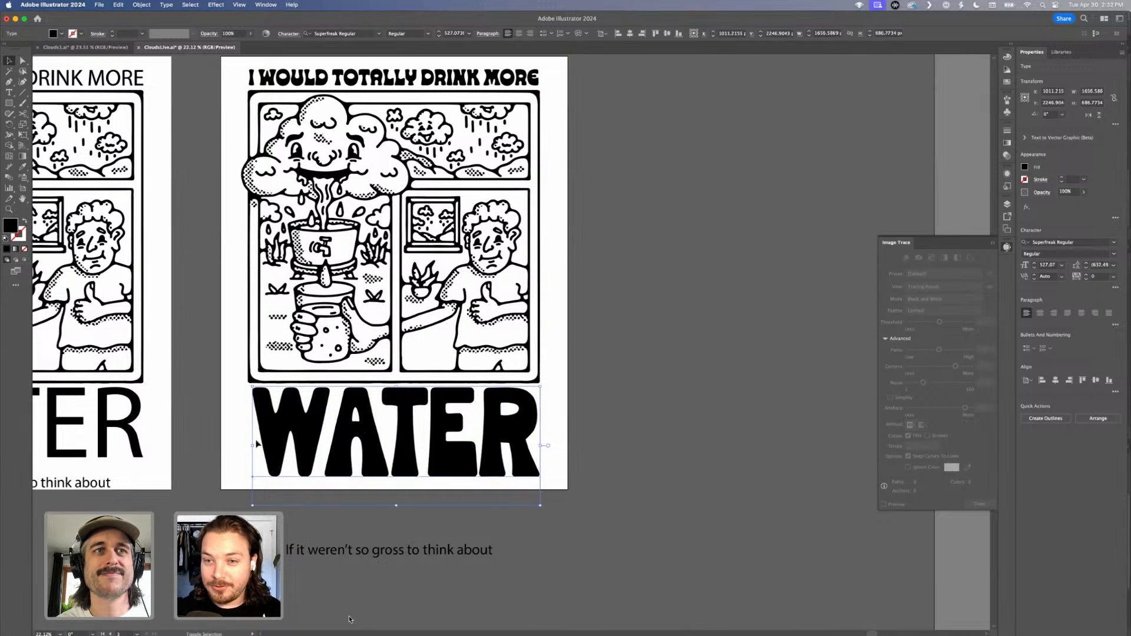
left_click_drag(253, 444, 247, 445)
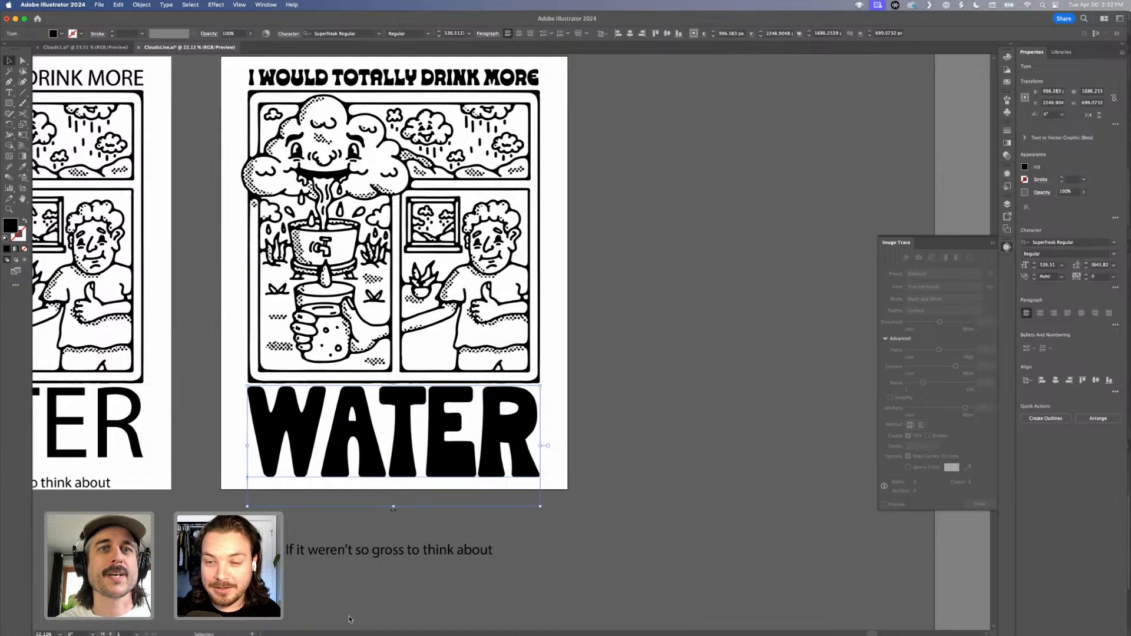
Try reducing the height of "WATER" without changing its width, and undo it.
left_click_drag(393, 507, 407, 490)
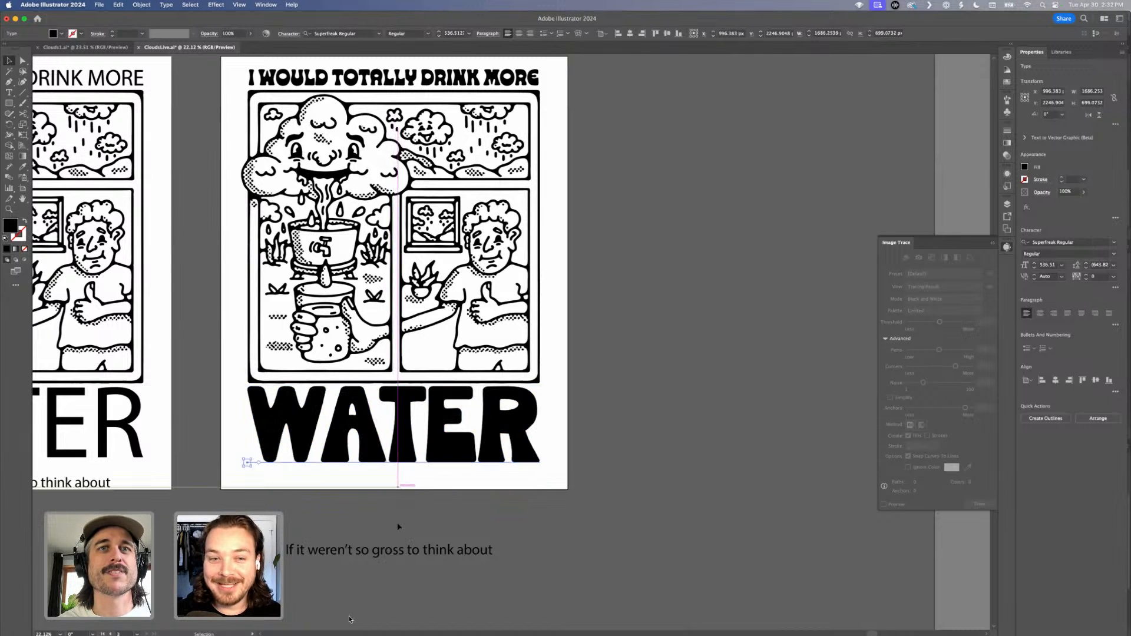
left_click(409, 490)
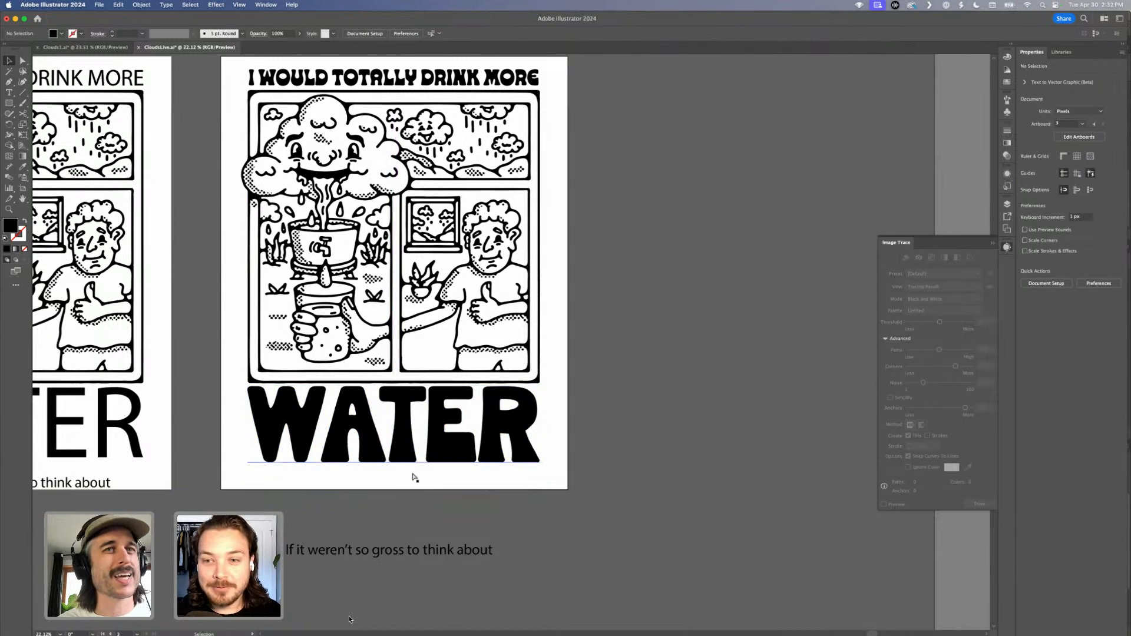
key("super+z")
key("super+shift+z")
key("super+z")
key("super+shift+a")
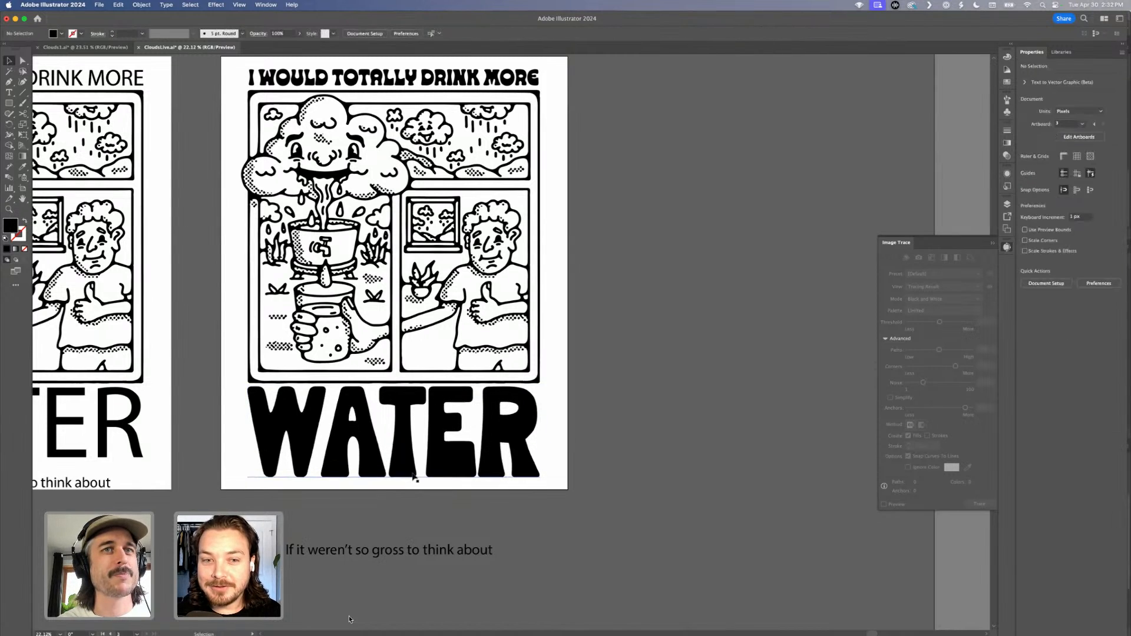
Stretch "WATER" horizontally to about 1913 px wide and align its left side with the comic frame.
left_click(496, 458)
left_click_drag(540, 446, 561, 447)
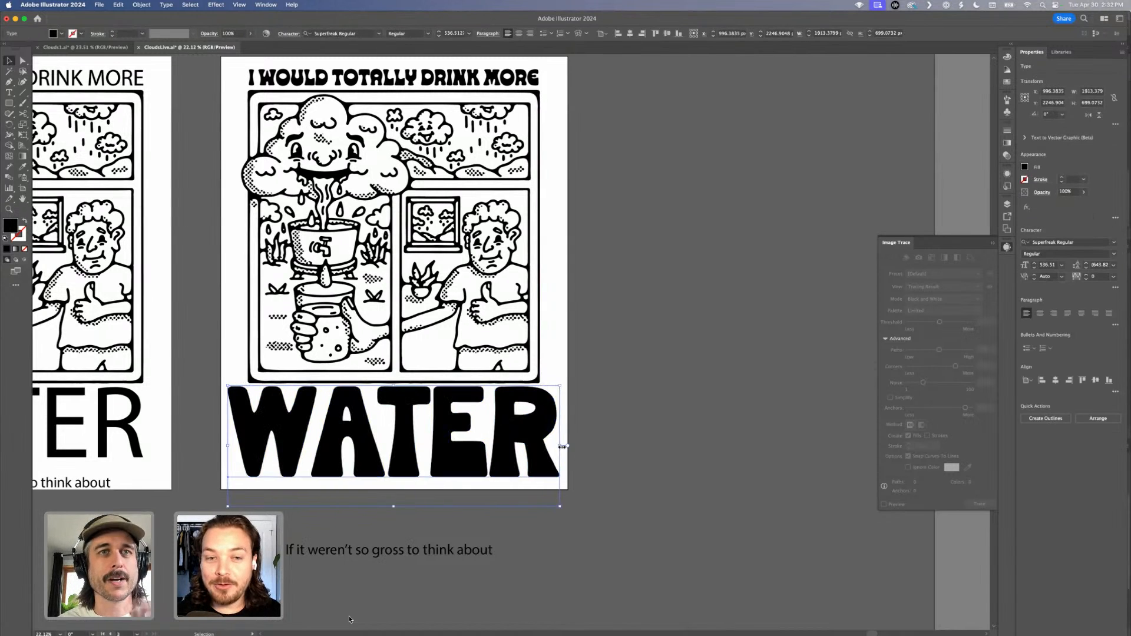
left_click_drag(449, 443, 481, 444)
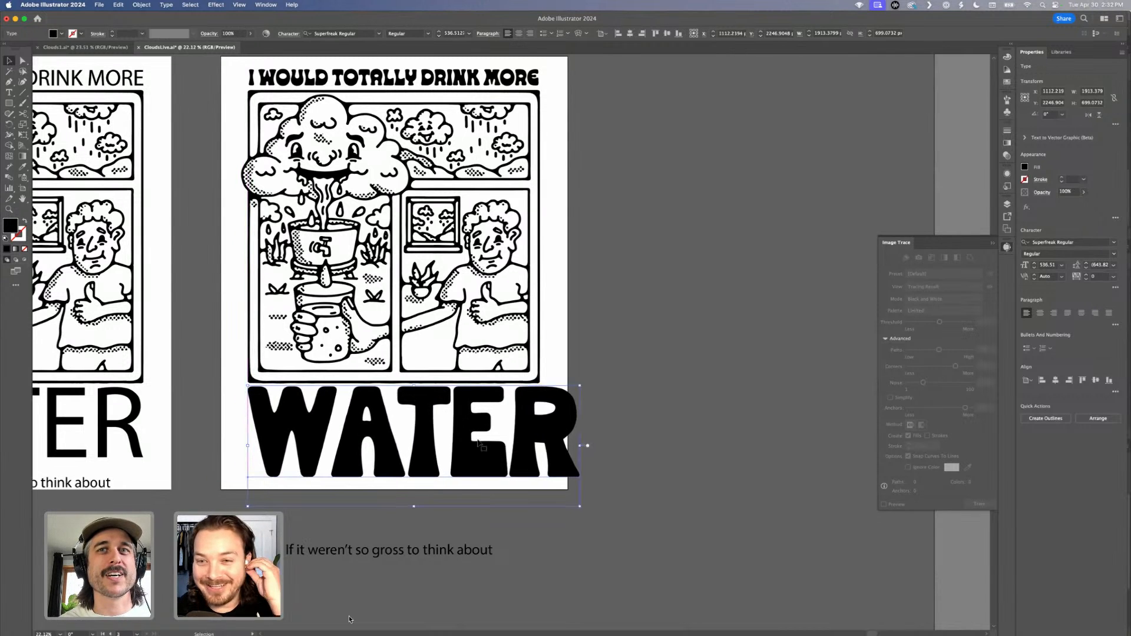
Scale the stretched "WATER" proportionally to about 470 pt and fit it to the comic frame's width.
left_click_drag(588, 446, 537, 442)
left_click_drag(431, 449, 432, 446)
double_click(336, 451)
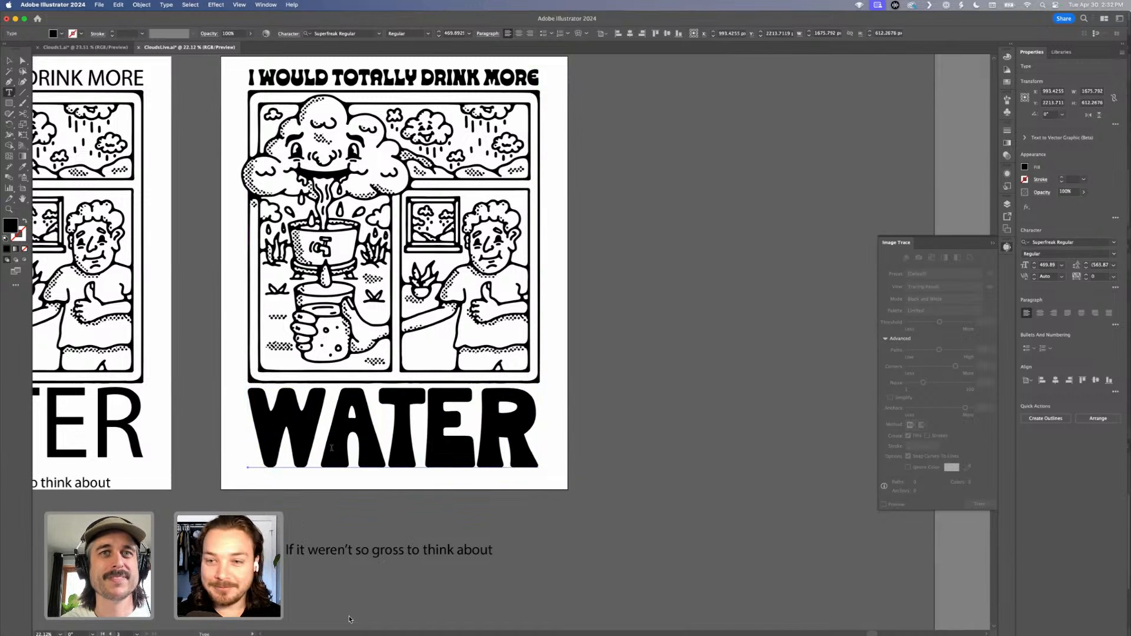
scroll(349, 443, "up", 3)
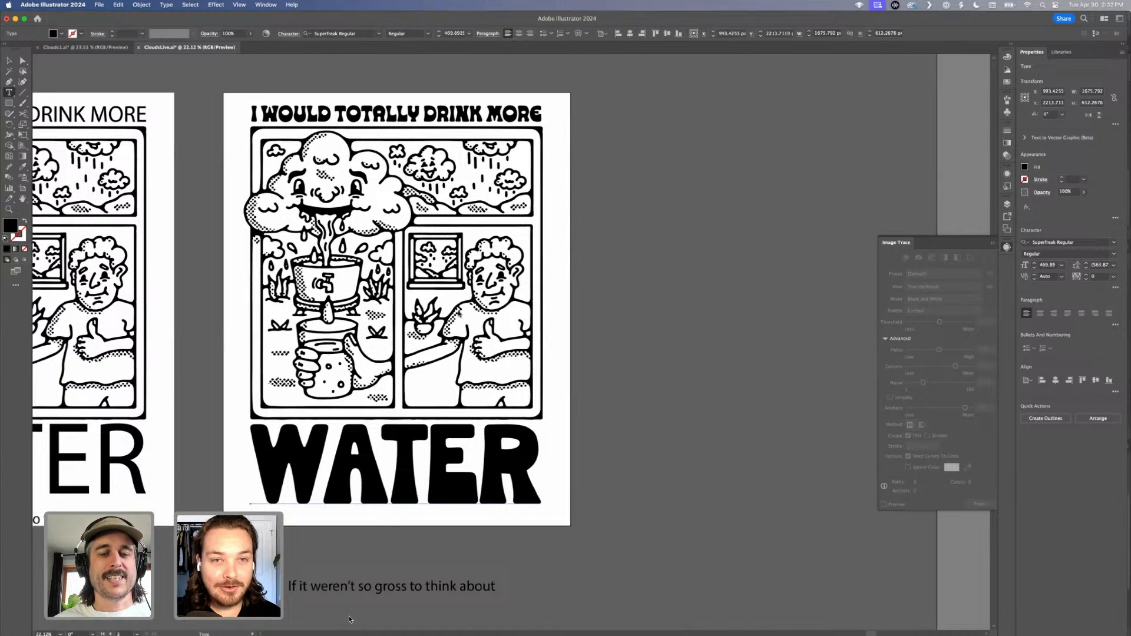
key("Escape")
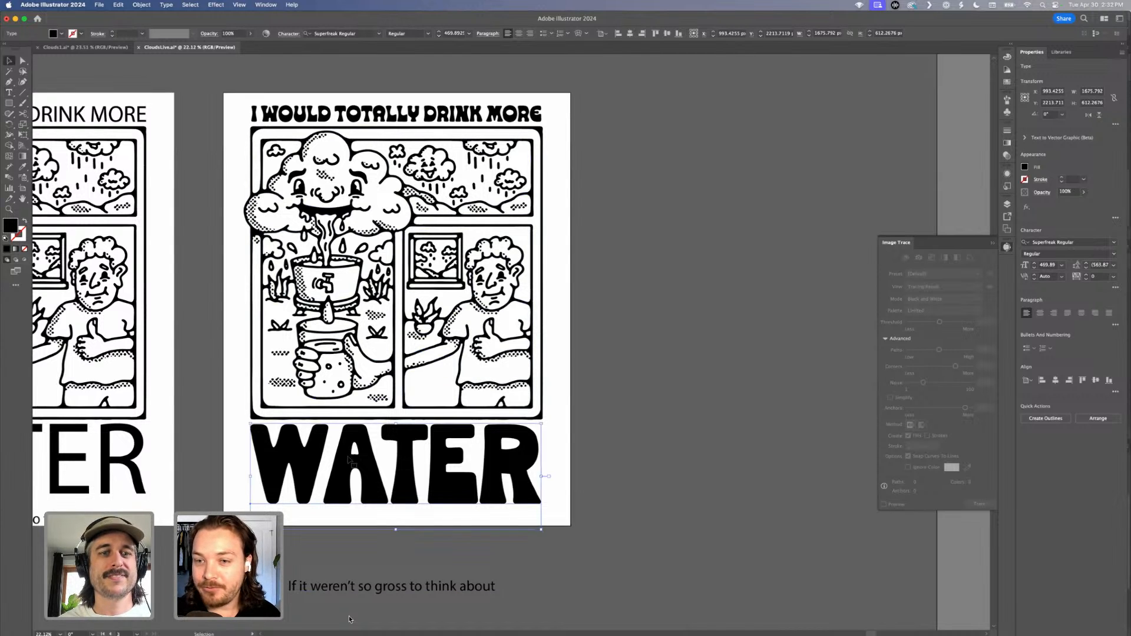
scroll(357, 459, "down", 1)
scroll(356, 459, "left", 1)
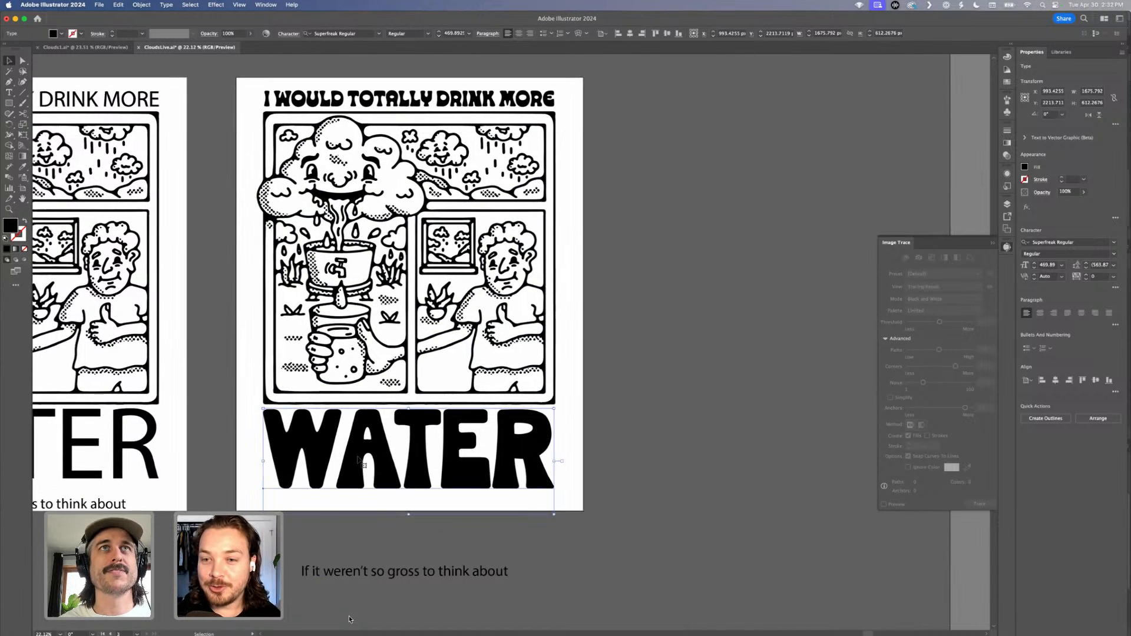
Search the fonts for "pp" and preview PP Talisman styles on "WATER".
left_click(628, 329)
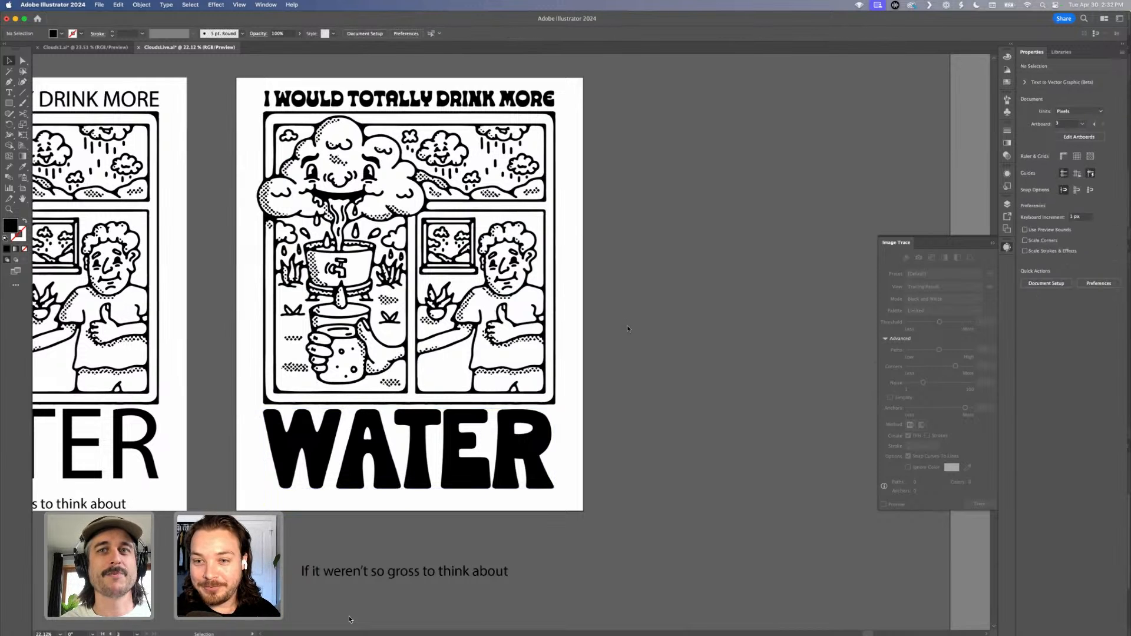
scroll(628, 328, "down", 1)
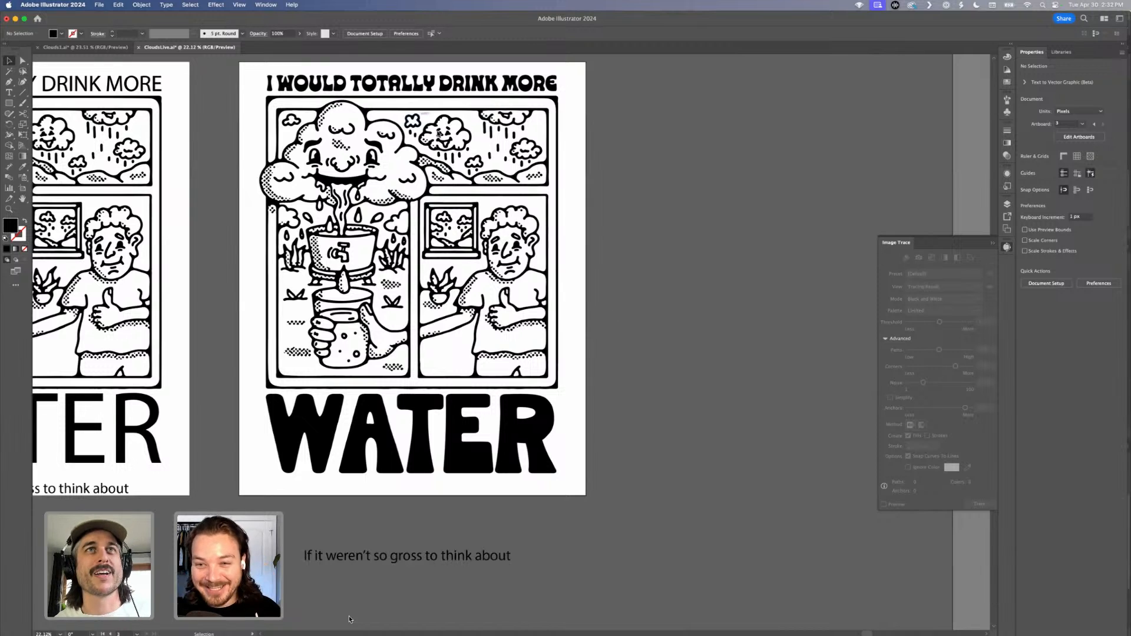
left_click(458, 423)
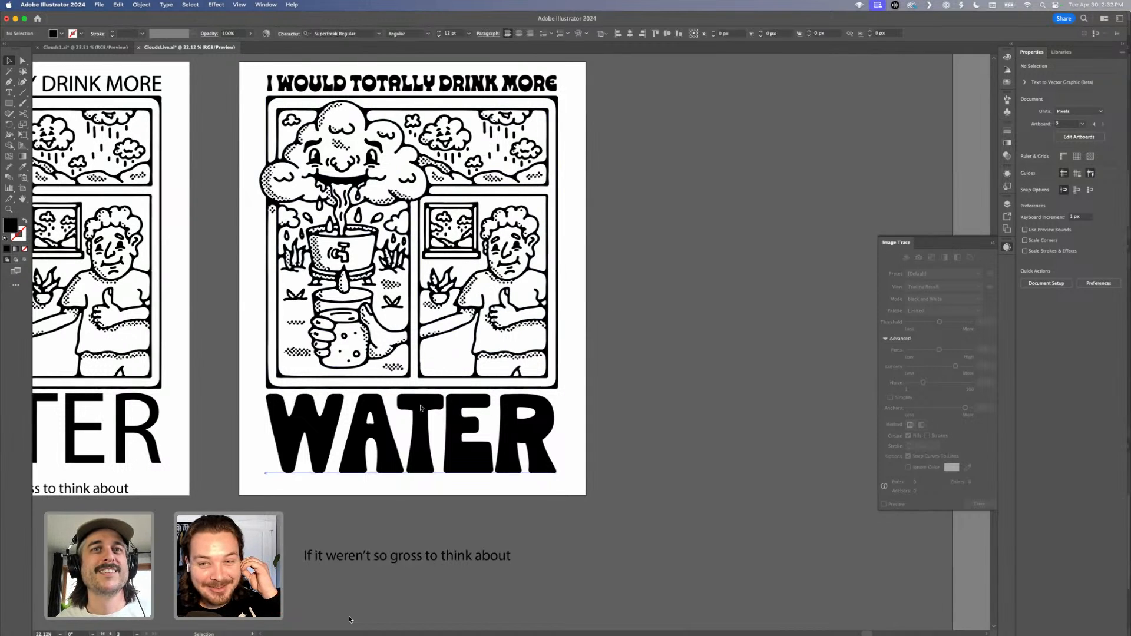
left_click(340, 34)
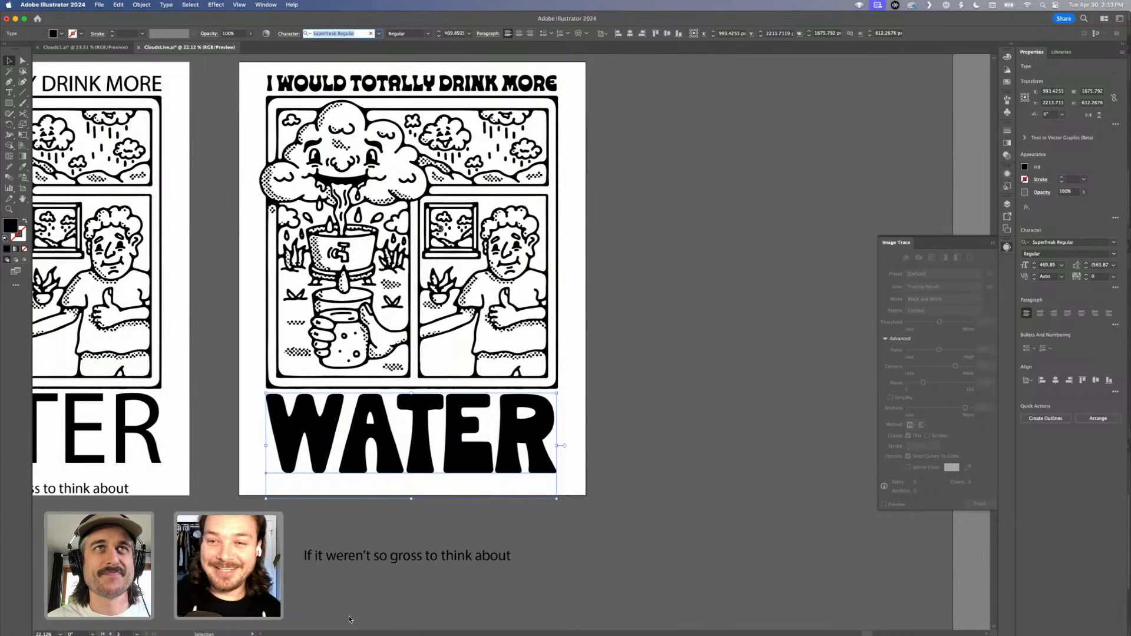
type("pp")
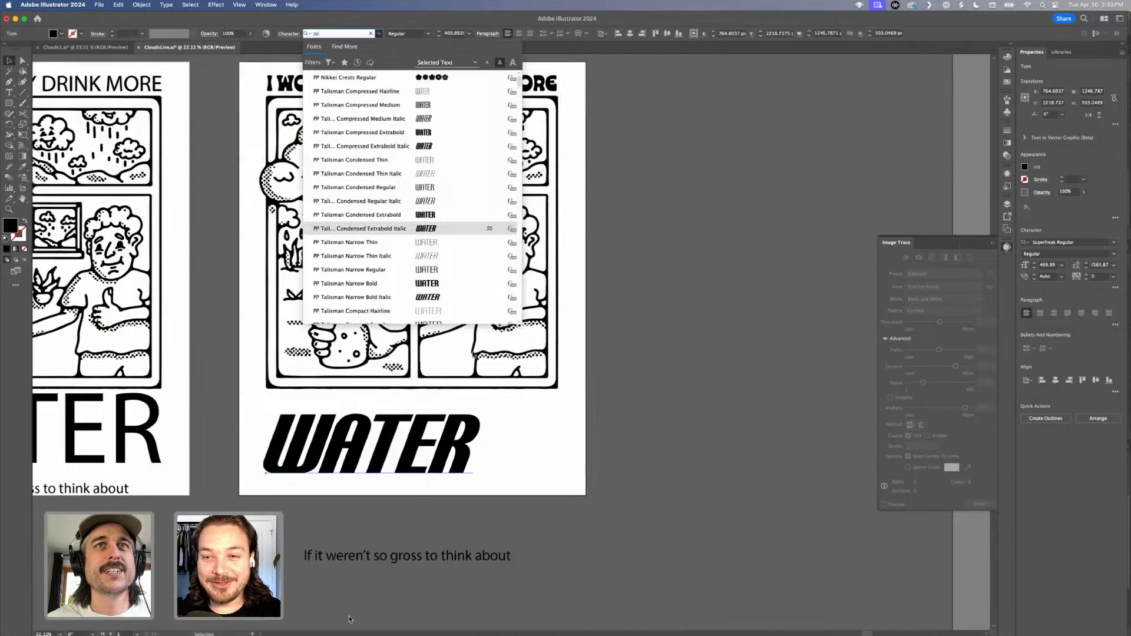
left_click(478, 377)
scroll(480, 379, "down", 3)
scroll(507, 377, "up", 4)
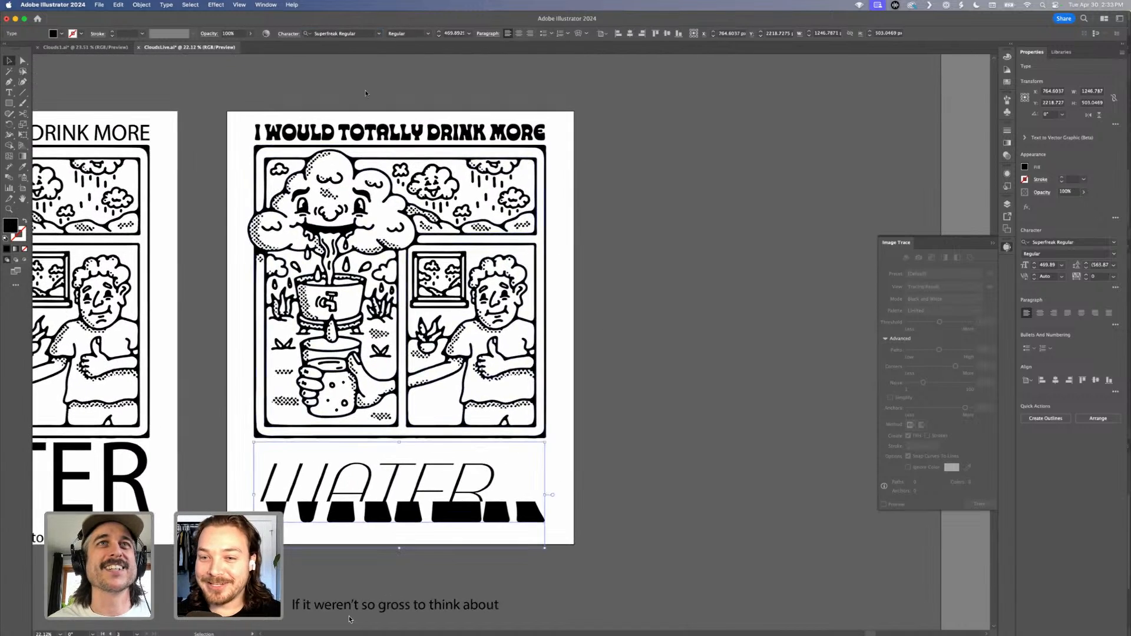
Set "WATER" in the PP Agrandir Tight Black font.
left_click(341, 34)
type("pp")
scroll(386, 241, "down", 8)
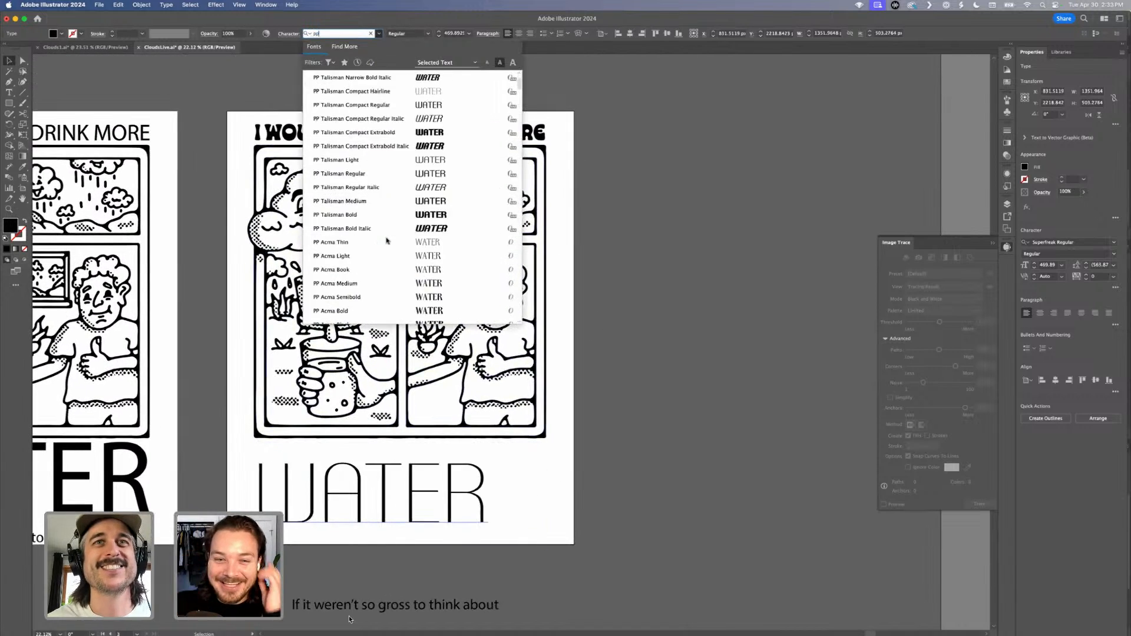
scroll(387, 240, "down", 2)
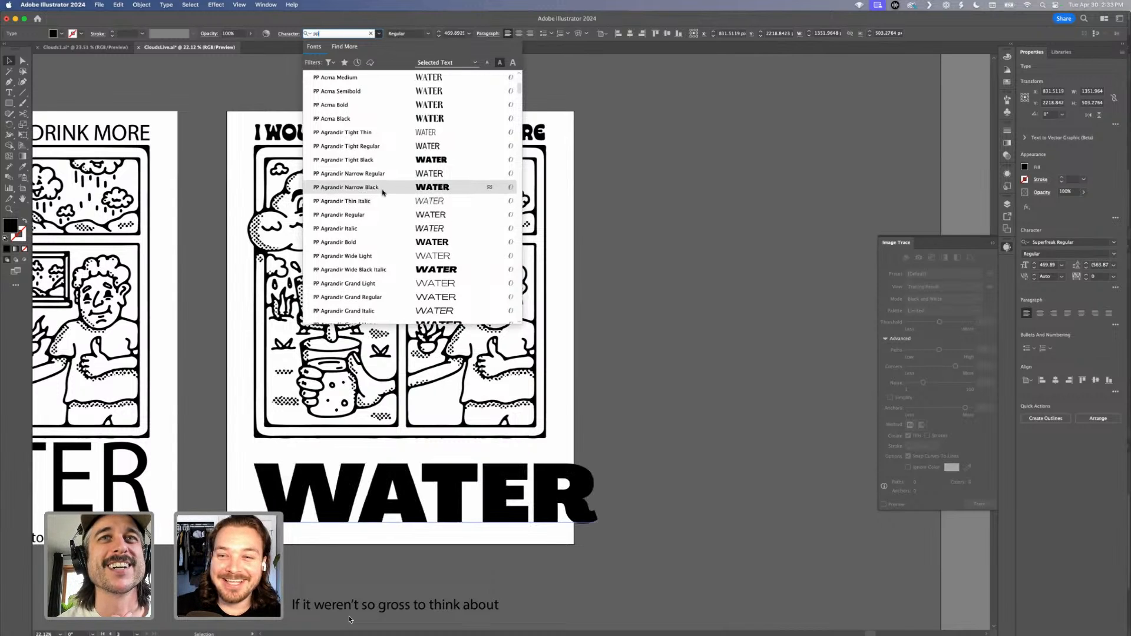
scroll(382, 193, "down", 4)
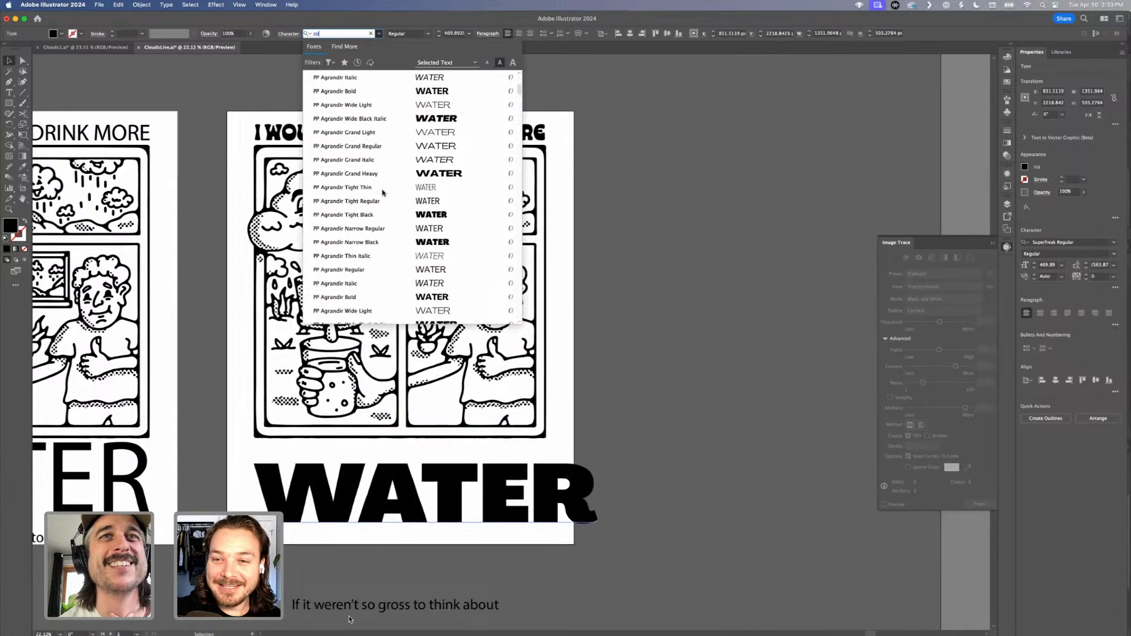
left_click(380, 215)
Move "WATER" up beneath the comic frame and scale it proportionally to about 426 pt to match the frame's width.
left_click_drag(447, 479, 447, 460)
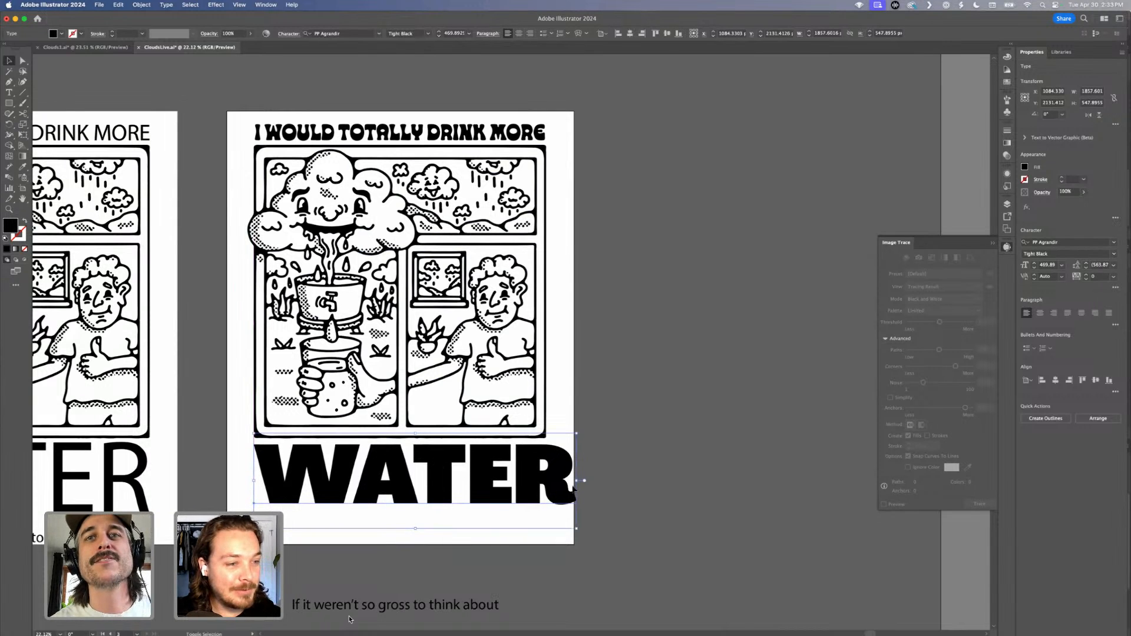
left_click_drag(576, 481, 547, 481)
left_click_drag(469, 486, 469, 480)
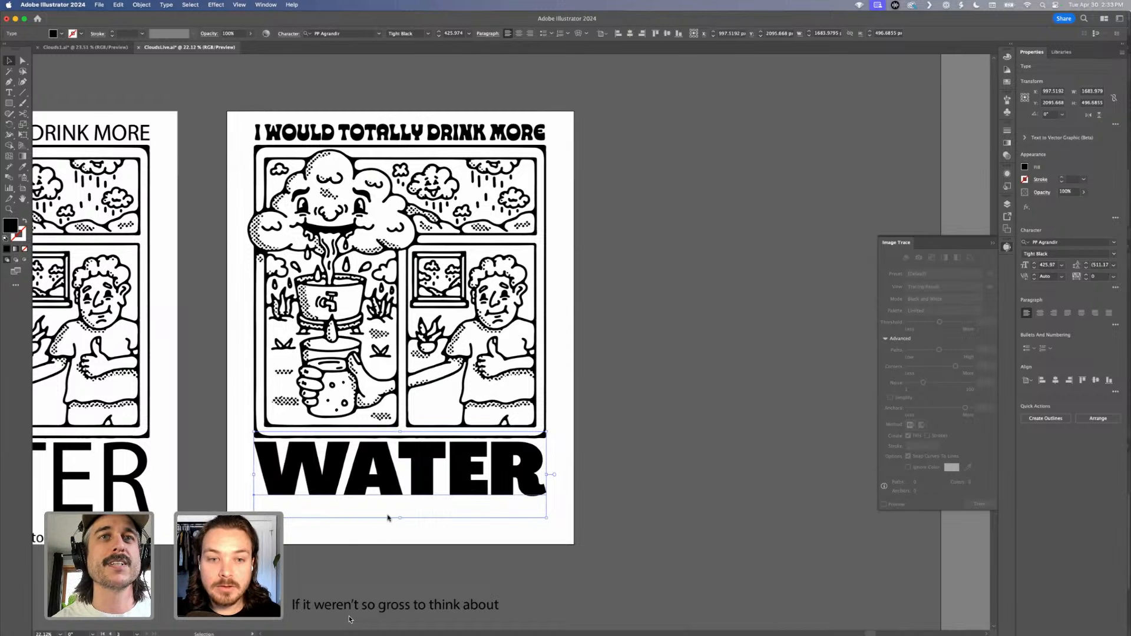
scroll(726, 415, "down", 2)
scroll(726, 416, "left", 2)
left_click(725, 416)
scroll(726, 416, "up", 2)
scroll(726, 416, "right", 1)
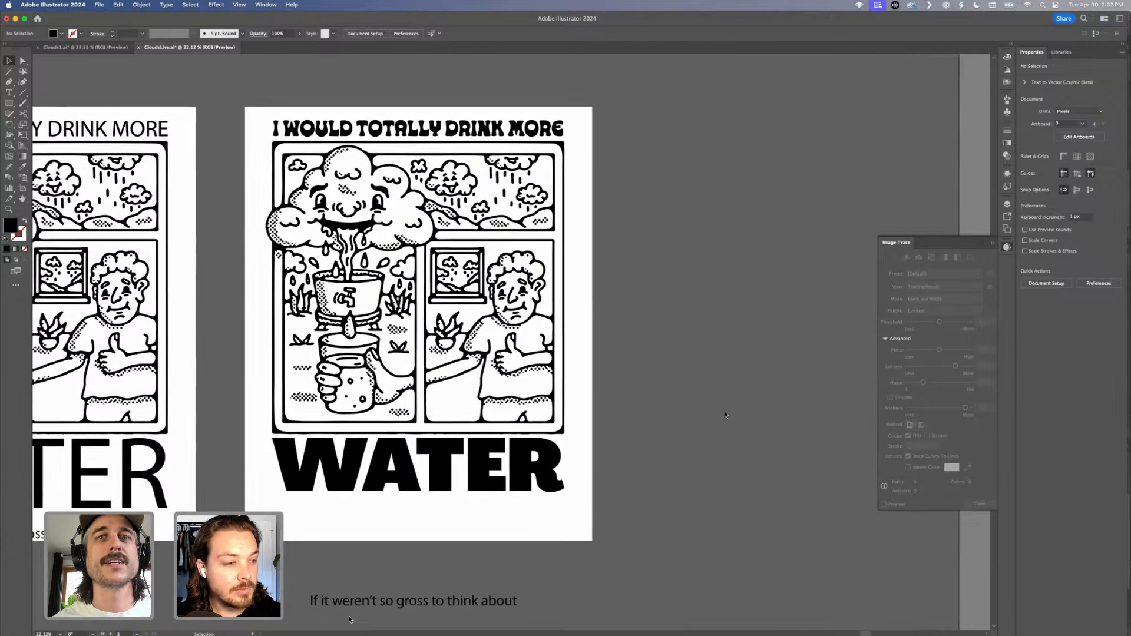
Tighten the tracking of "WATER" to -30.
left_click(495, 464)
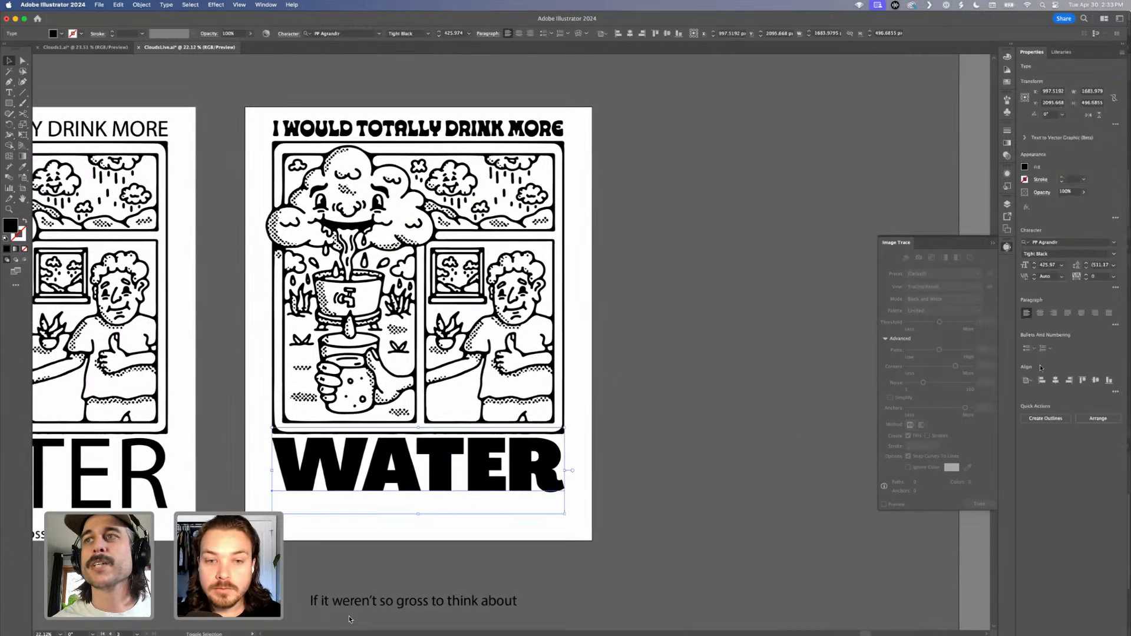
left_click(1086, 279)
left_click(1086, 279)
left_click(1087, 279)
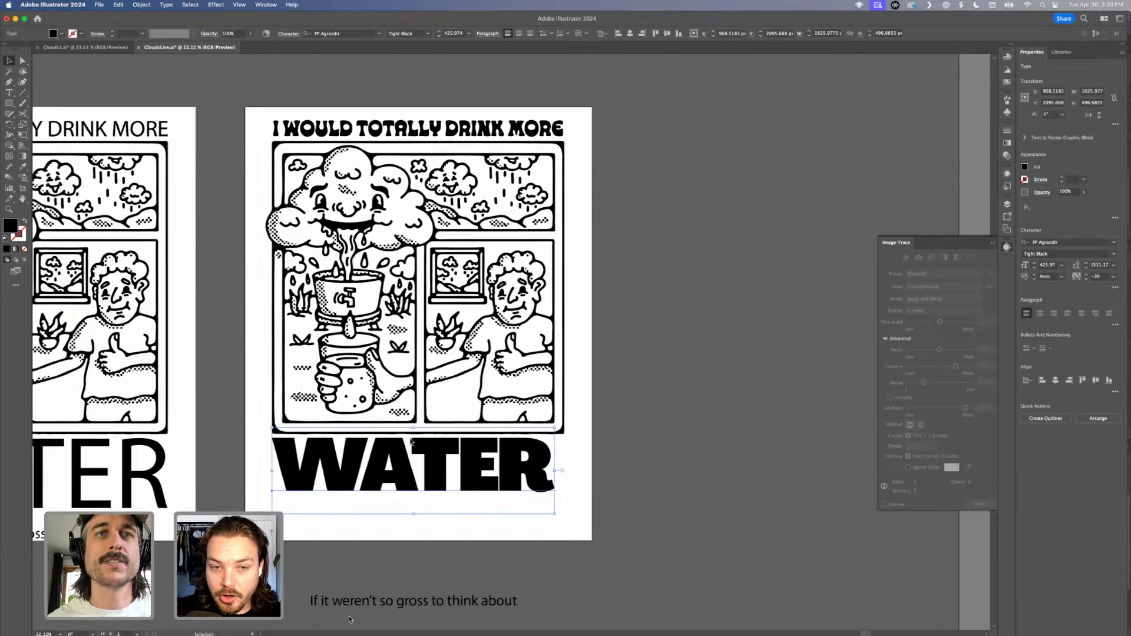
Set the kerning between the W and A of "WATER" to -100.
key("t")
left_click(369, 463)
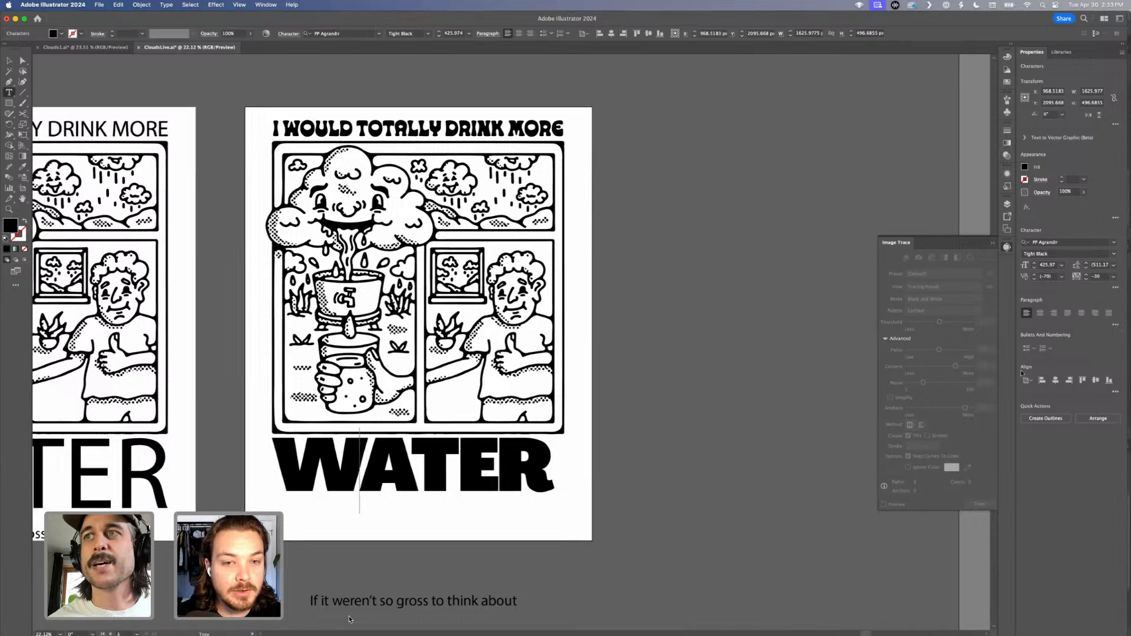
left_click(1035, 279)
left_click(1034, 279)
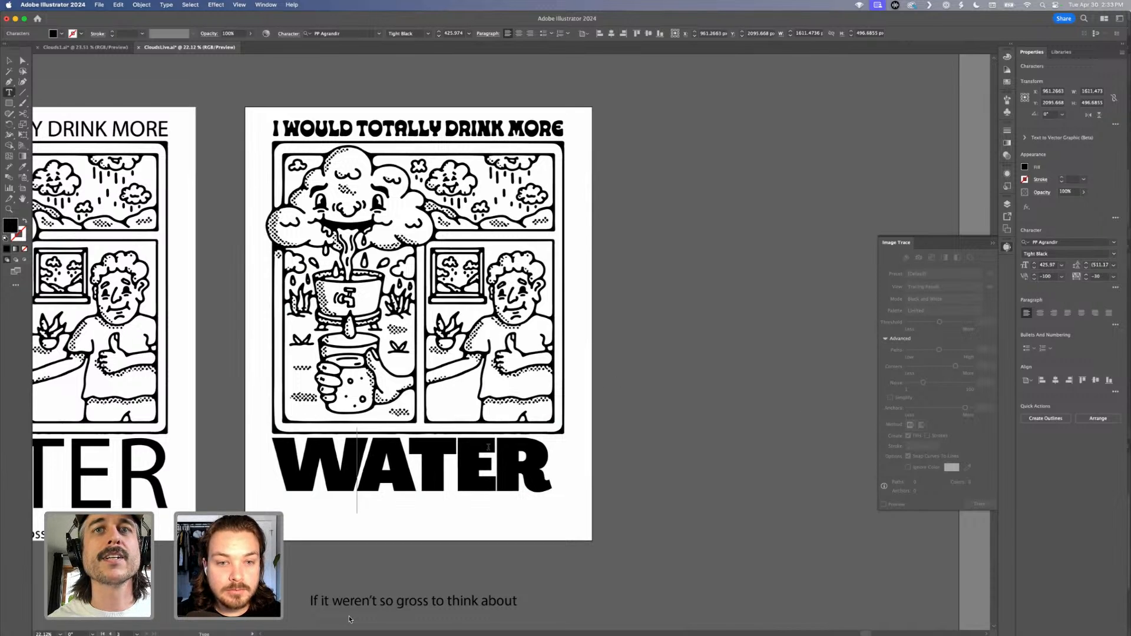
Set the kerning between T and E and between E and R in "WATER" to 20.
left_click(494, 454)
left_click(456, 454)
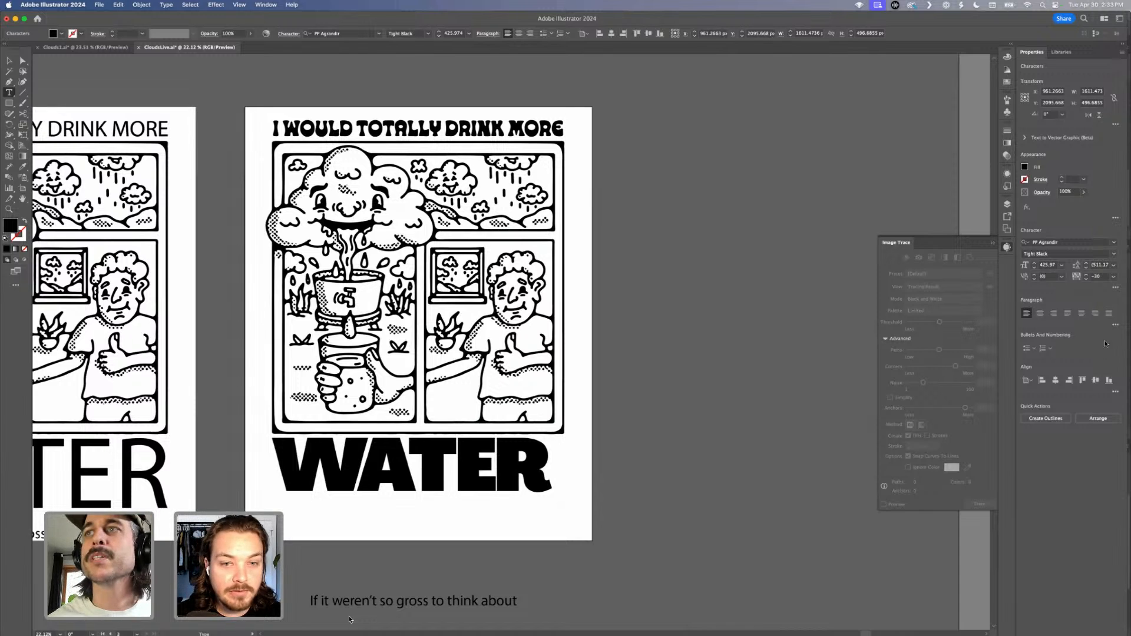
left_click(1042, 277)
type("20")
key("Return")
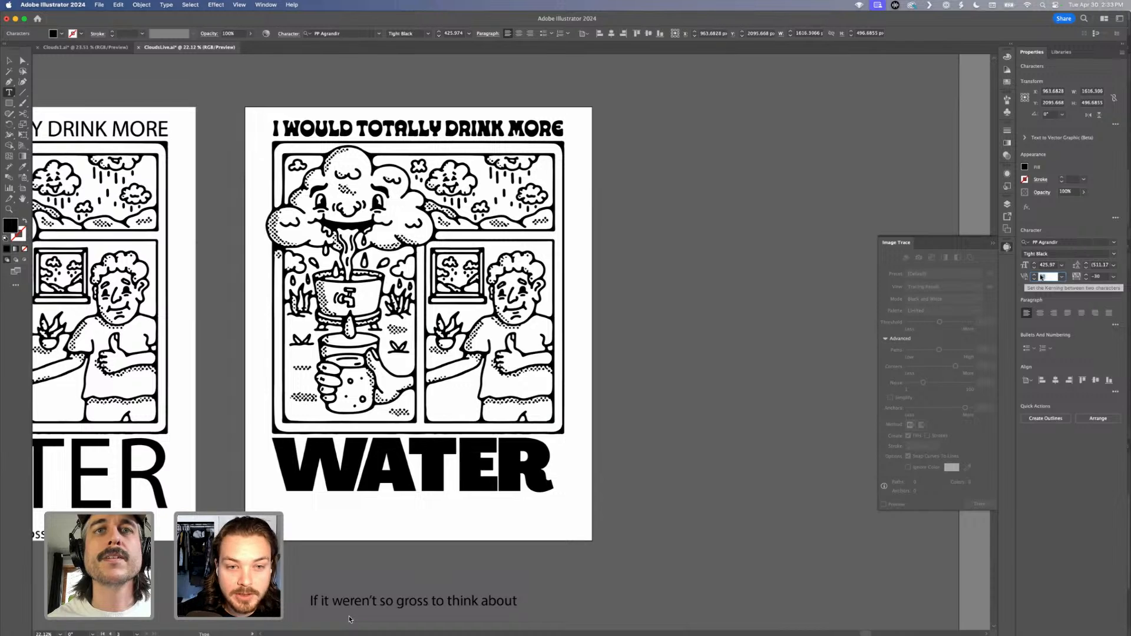
left_click(500, 455)
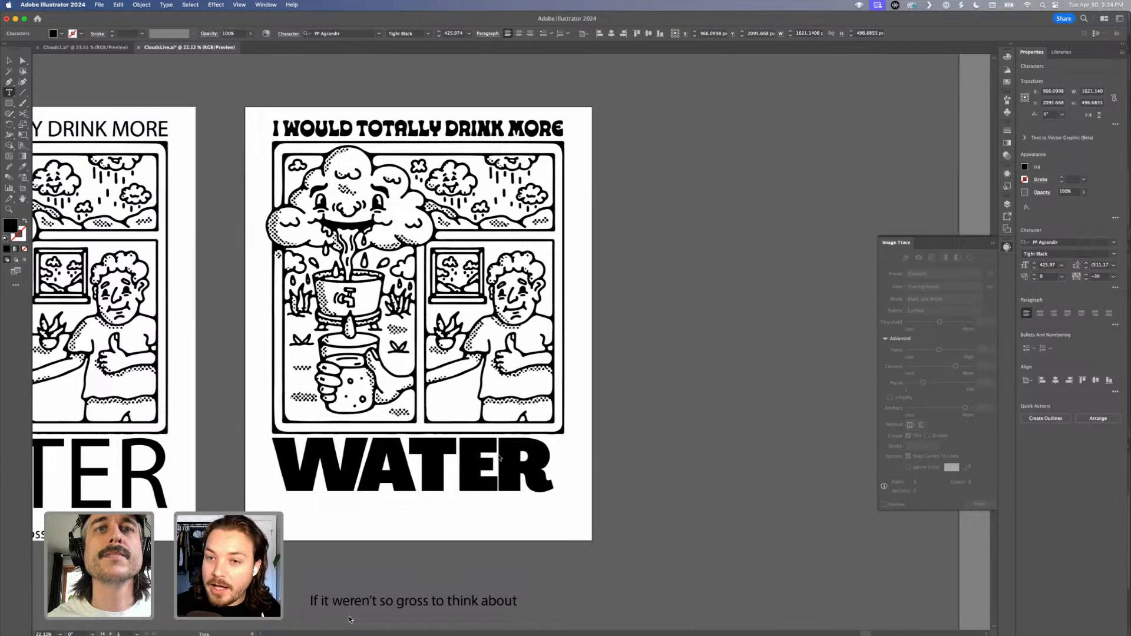
left_click(1043, 277)
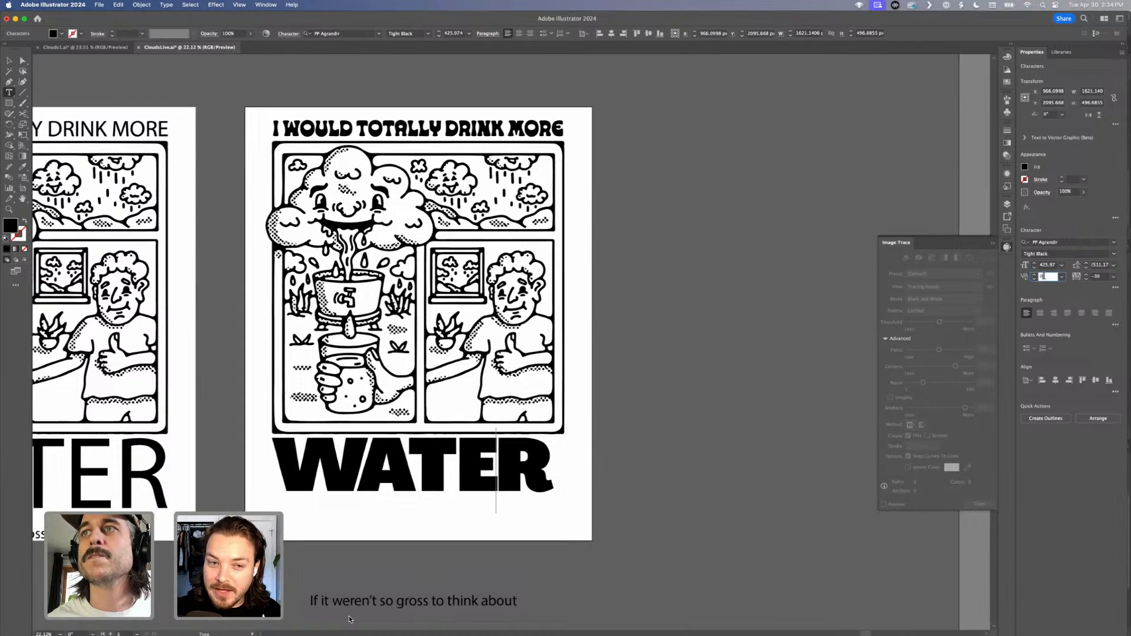
key("shift+Up")
key("shift+Up")
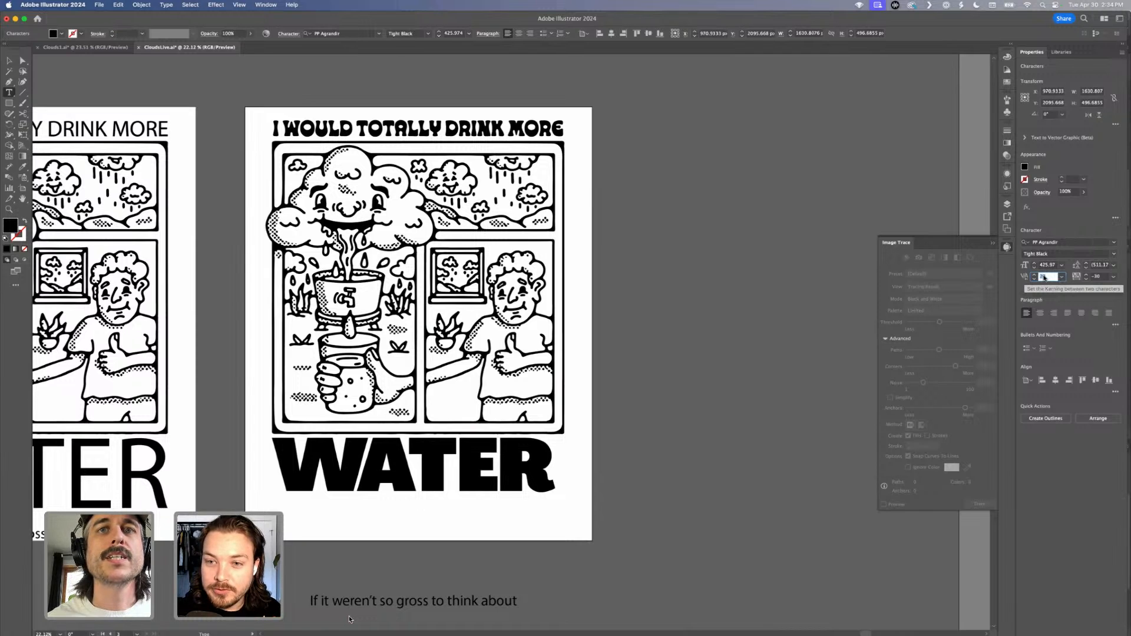
left_click(662, 341)
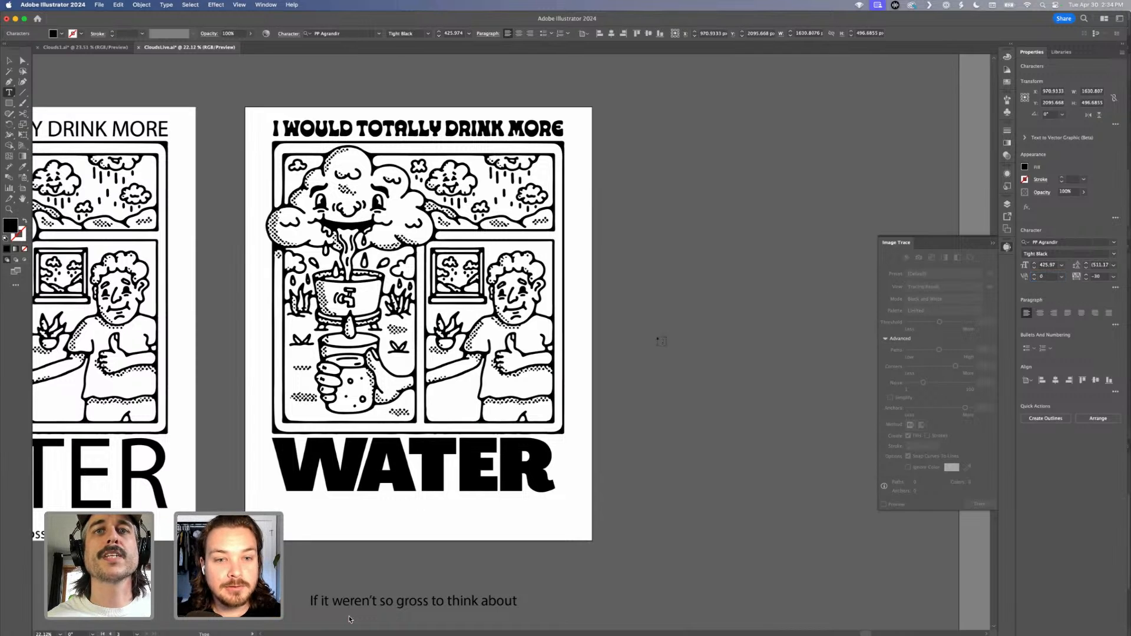
Scale "WATER" proportionally to about 440 pt so it spans the comic frame's width.
key("v")
left_click(557, 458)
mouse_move(556, 513)
left_mouse_down()
mouse_move(582, 521)
mouse_move(564, 517)
left_mouse_up()
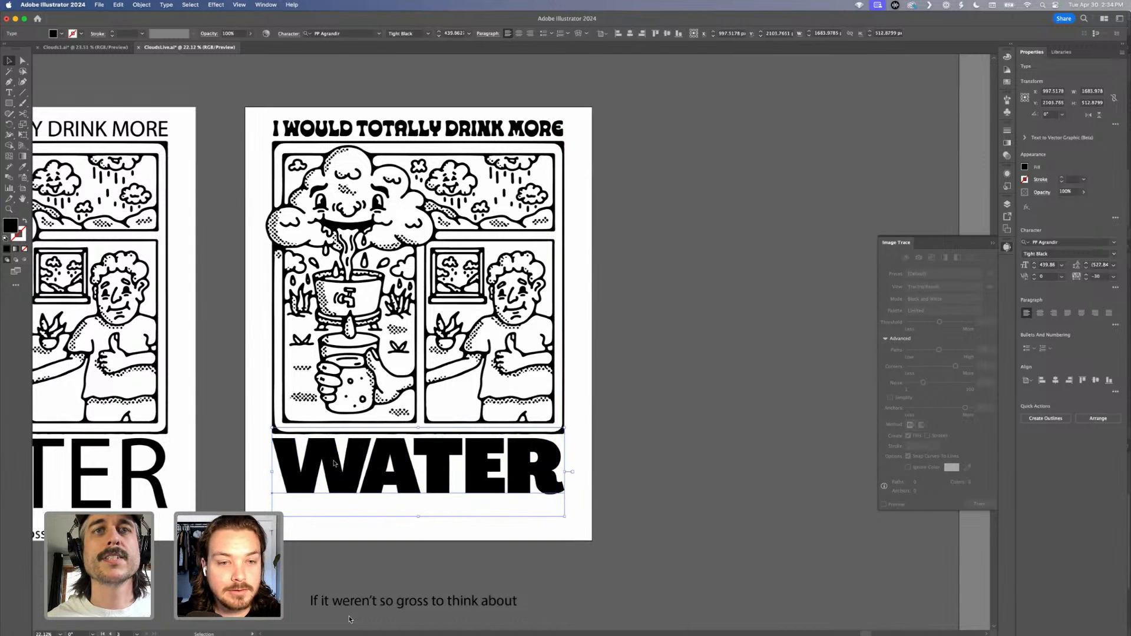
left_click(312, 531)
scroll(310, 533, "up", 2)
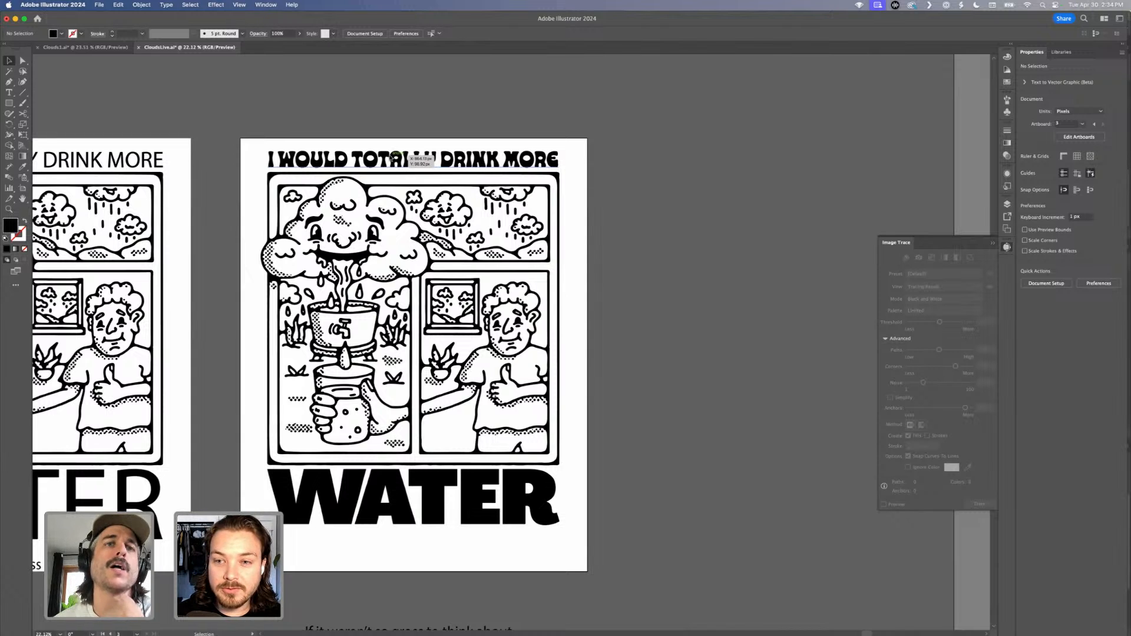
Try giving "WATER" a 20 pt black stroke with no fill, and undo it.
left_click(371, 489)
left_click(24, 222)
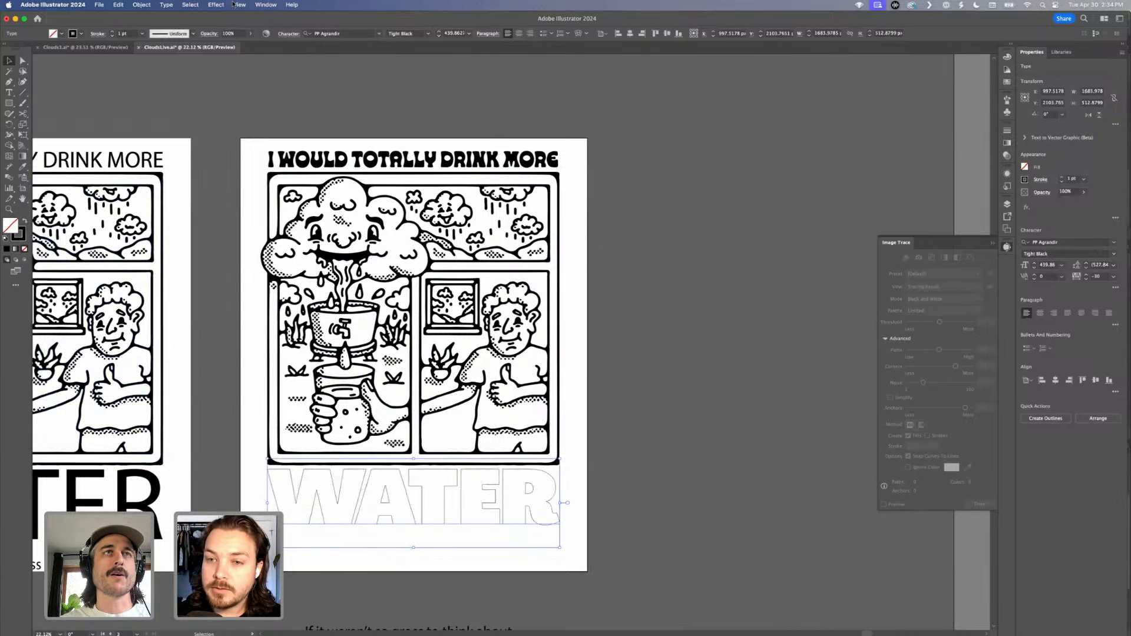
left_click(111, 32, "shift")
left_click(111, 31, "shift")
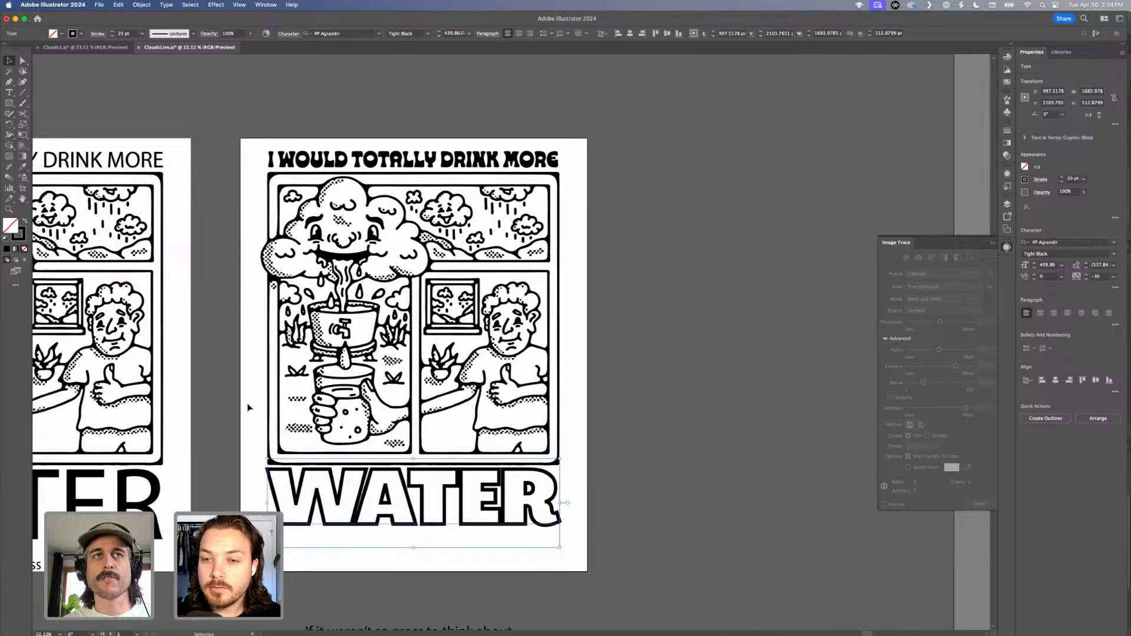
key("super+z")
key("super+z")
key("super+z")
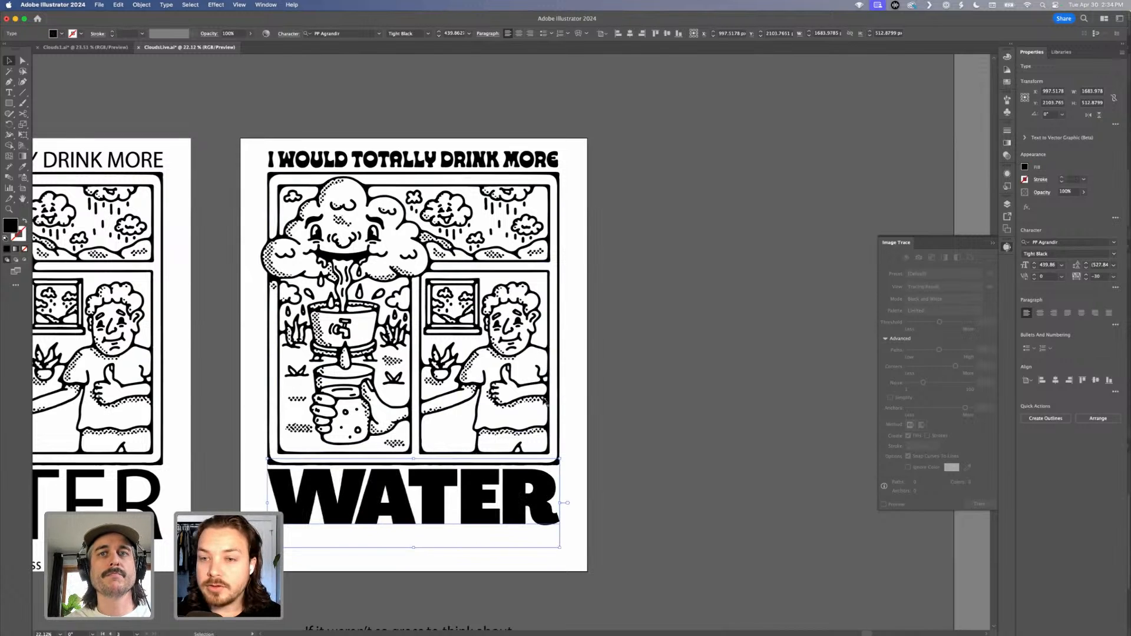
Nudge the heading slightly down and match its type style to "WATER" in PP Agrandir Tight Black.
left_click(658, 411)
scroll(417, 141, "down", 2)
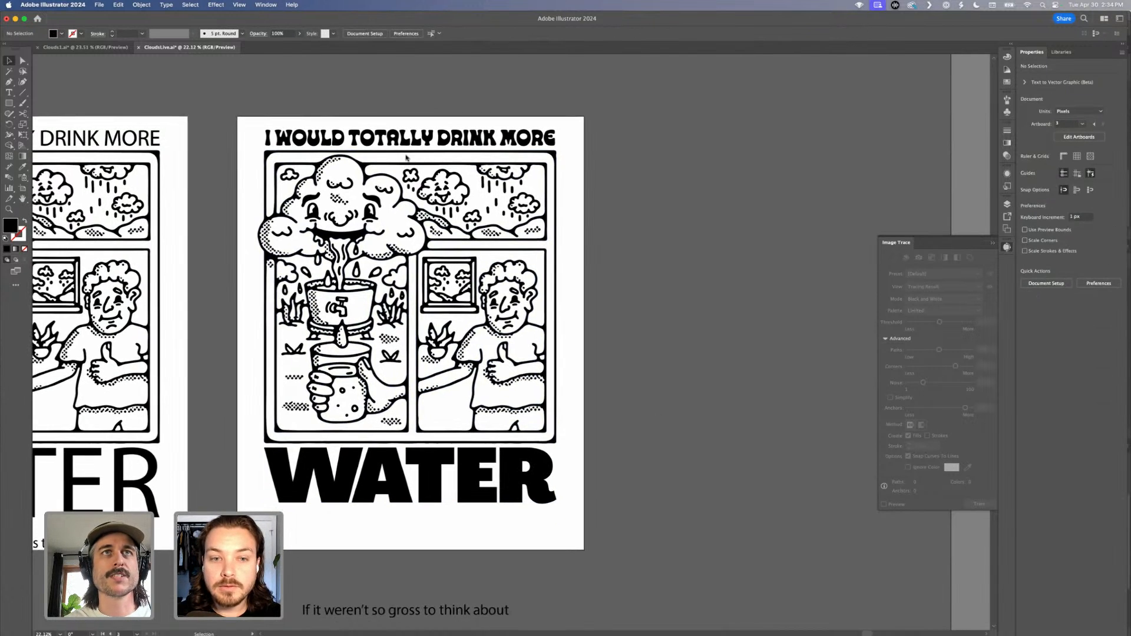
left_click_drag(417, 141, 417, 143)
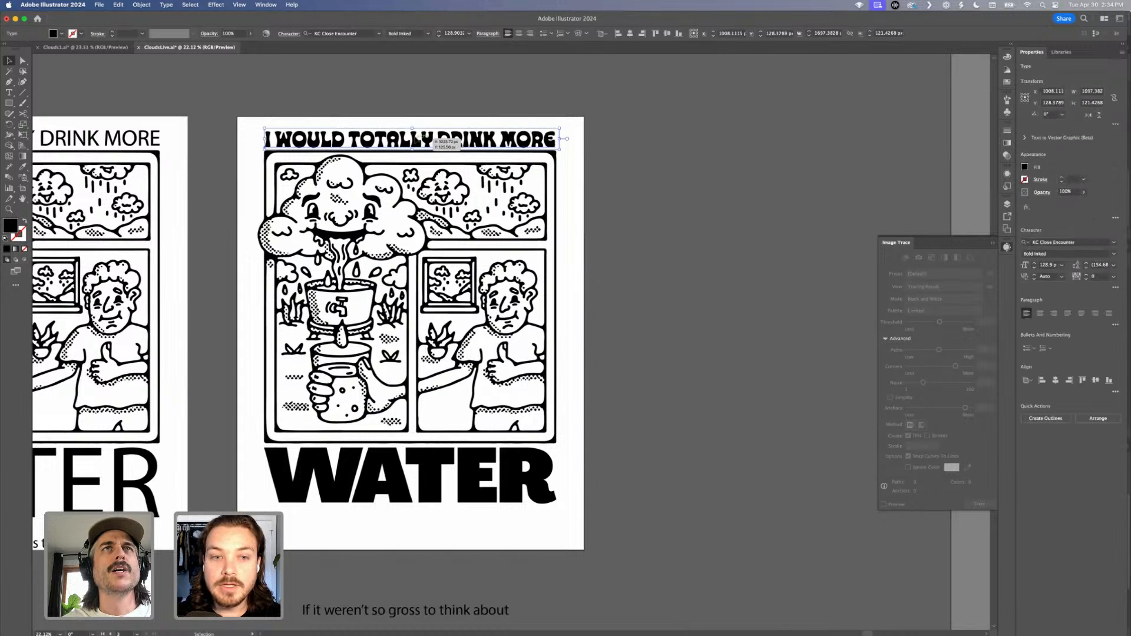
left_click(327, 474)
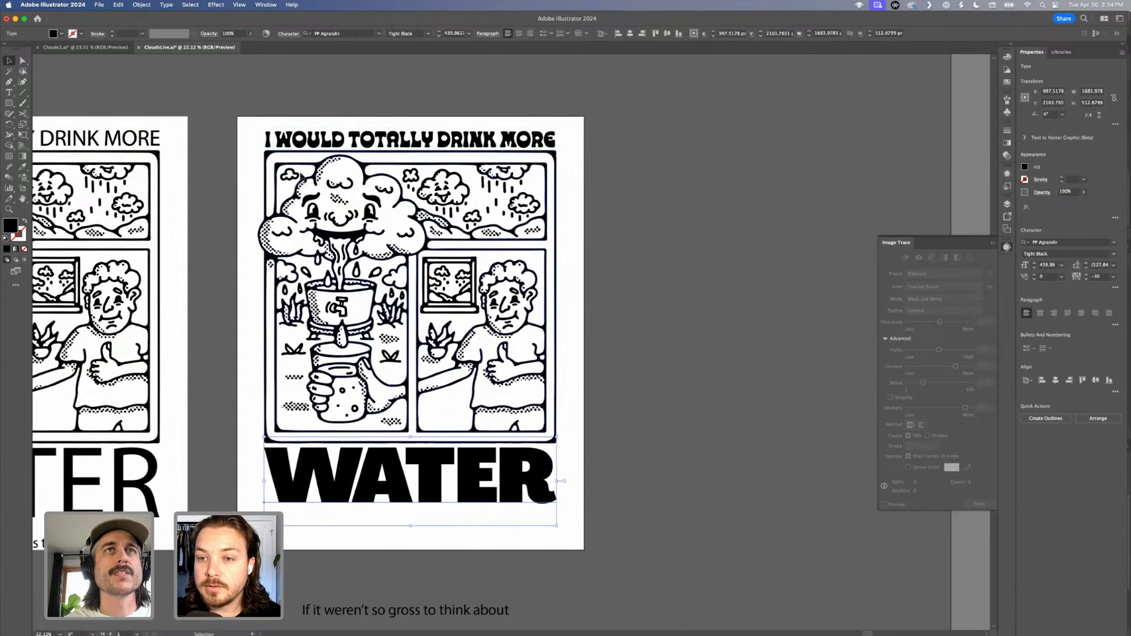
left_click(333, 144)
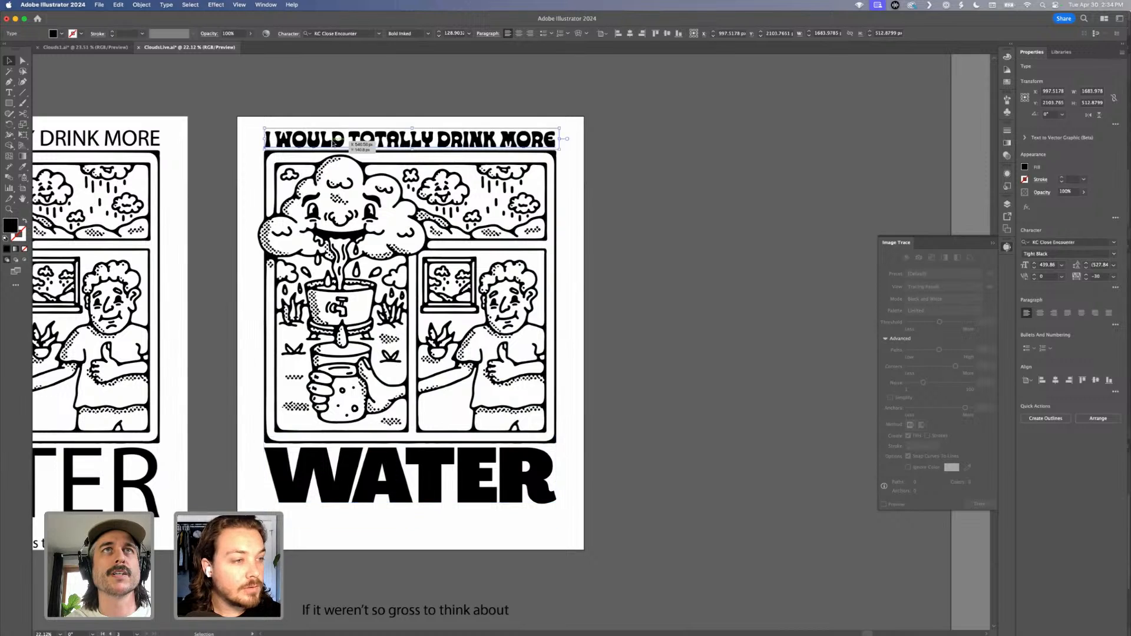
left_click(400, 510)
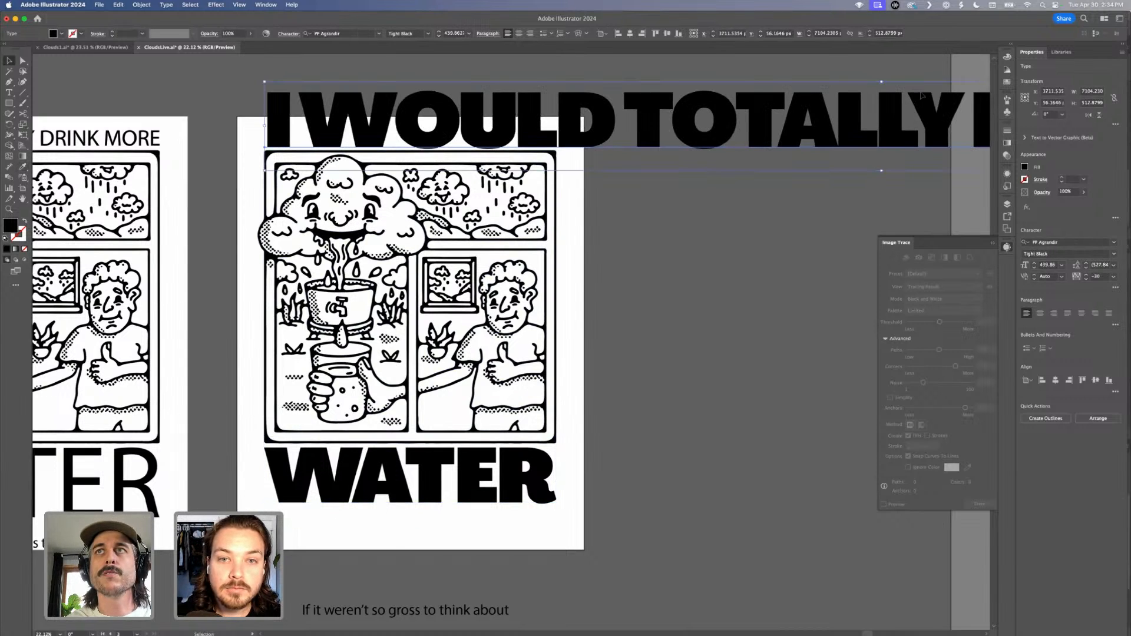
Scale the heading down to about 104 pt and position it just above the comic frame, matching the frame's width.
left_click_drag(881, 81, 345, 194)
left_click_drag(560, 137, 556, 139)
key("shift+Down")
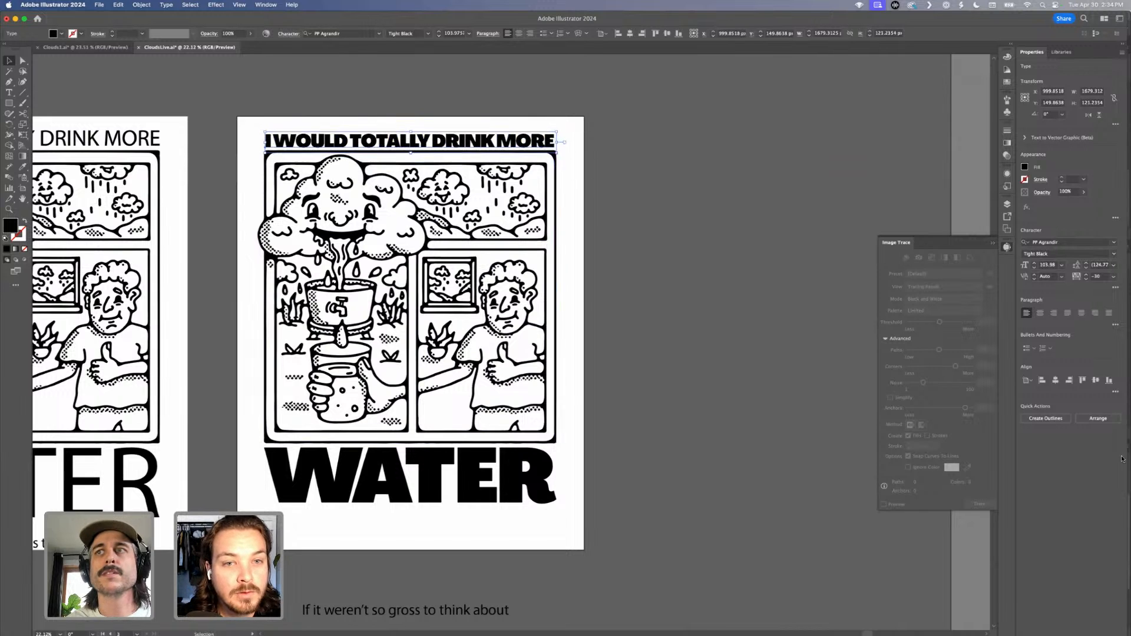
Set the heading's tracking to 0 and scale the text back to the comic frame's width.
double_click(1101, 277)
type("0")
key("Tab")
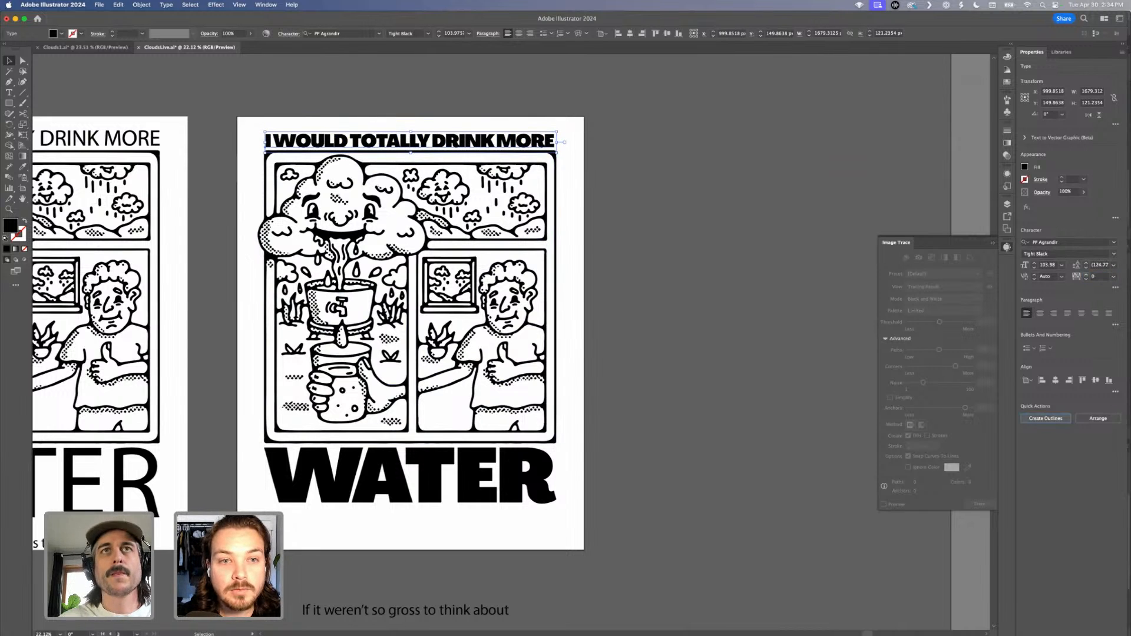
left_click_drag(576, 143, 558, 143)
left_click(624, 184)
scroll(623, 185, "left", 1)
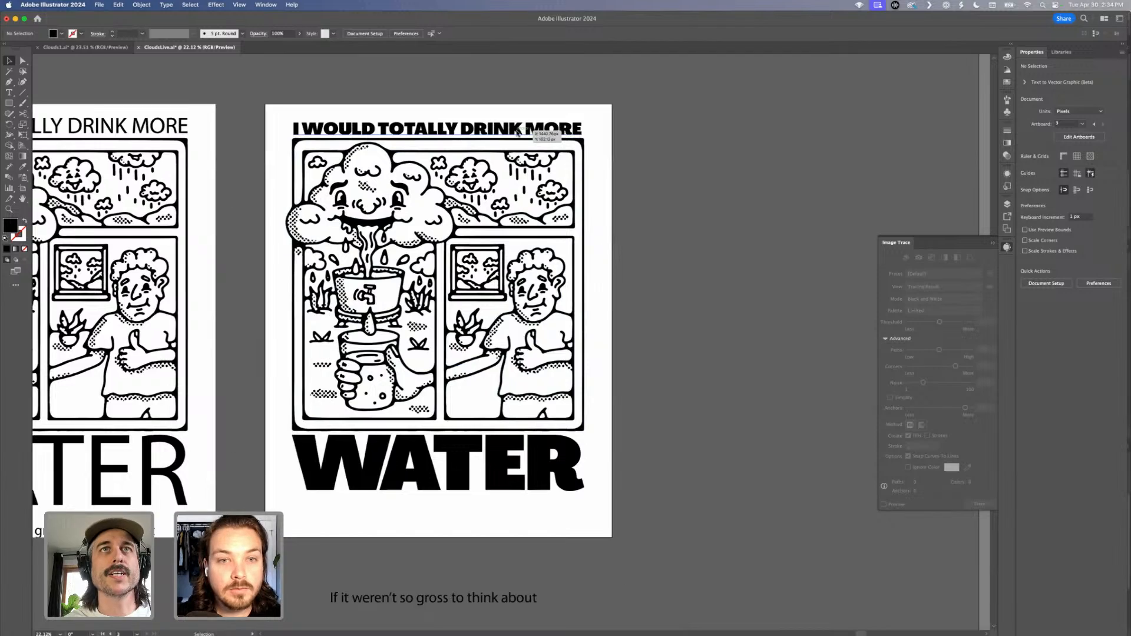
Examine the headline, framed illustration and WATER lettering on the bold-type version of the poster.
scroll(533, 230, "up", 5)
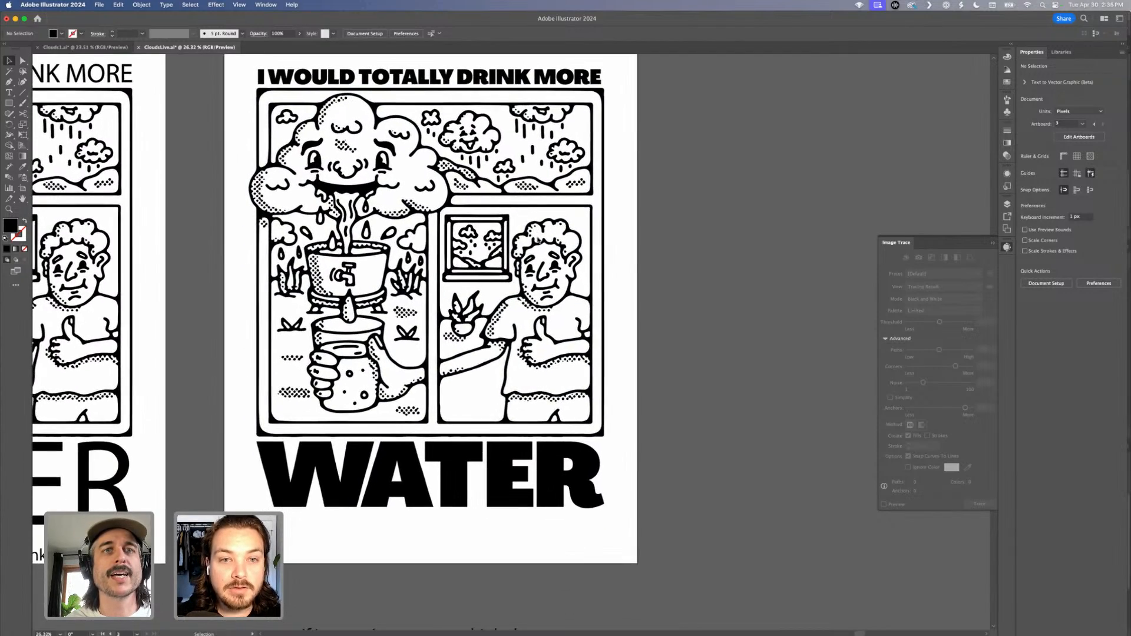
scroll(501, 330, "up", 2)
scroll(500, 330, "left", 1)
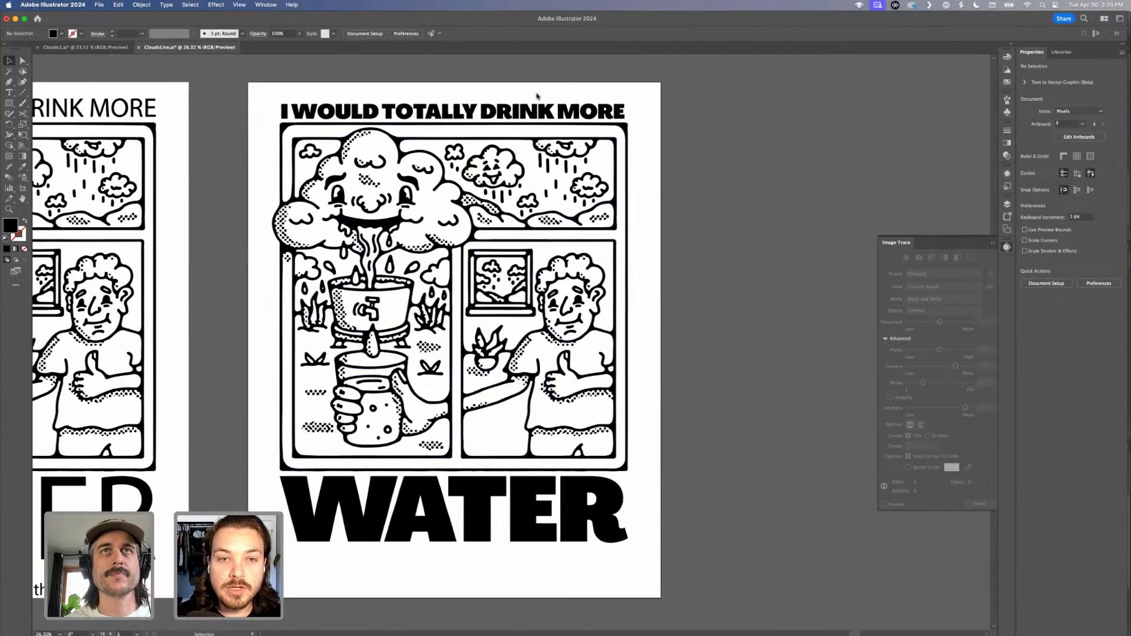
scroll(537, 95, "down", 2)
scroll(536, 95, "left", 1)
scroll(507, 93, "right", 3)
scroll(508, 93, "up", 1)
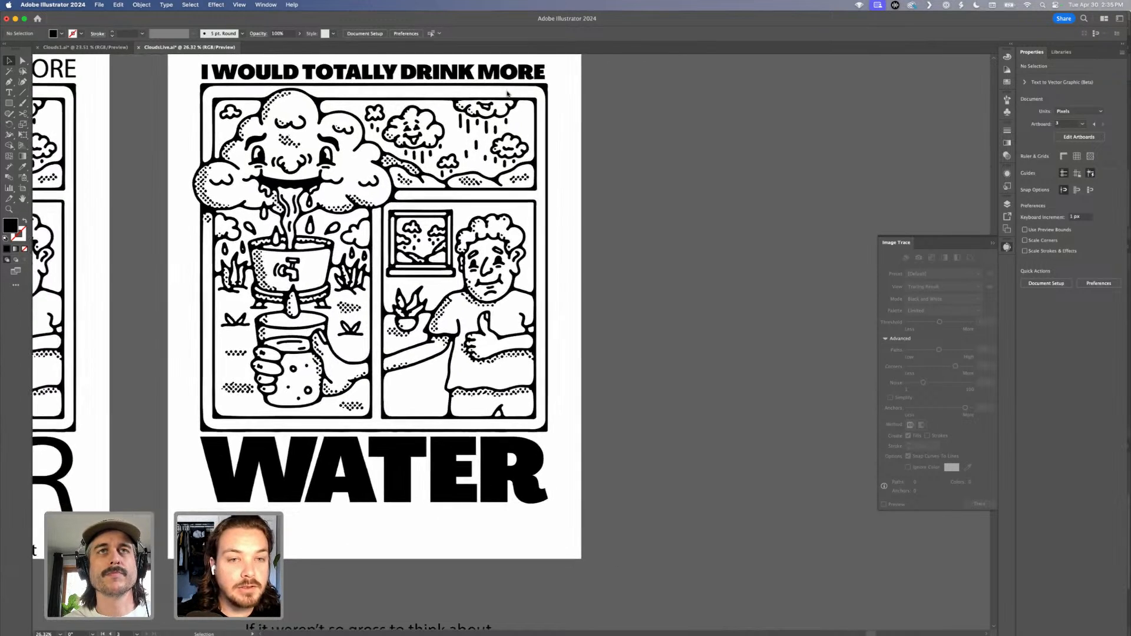
scroll(327, 83, "down", 1)
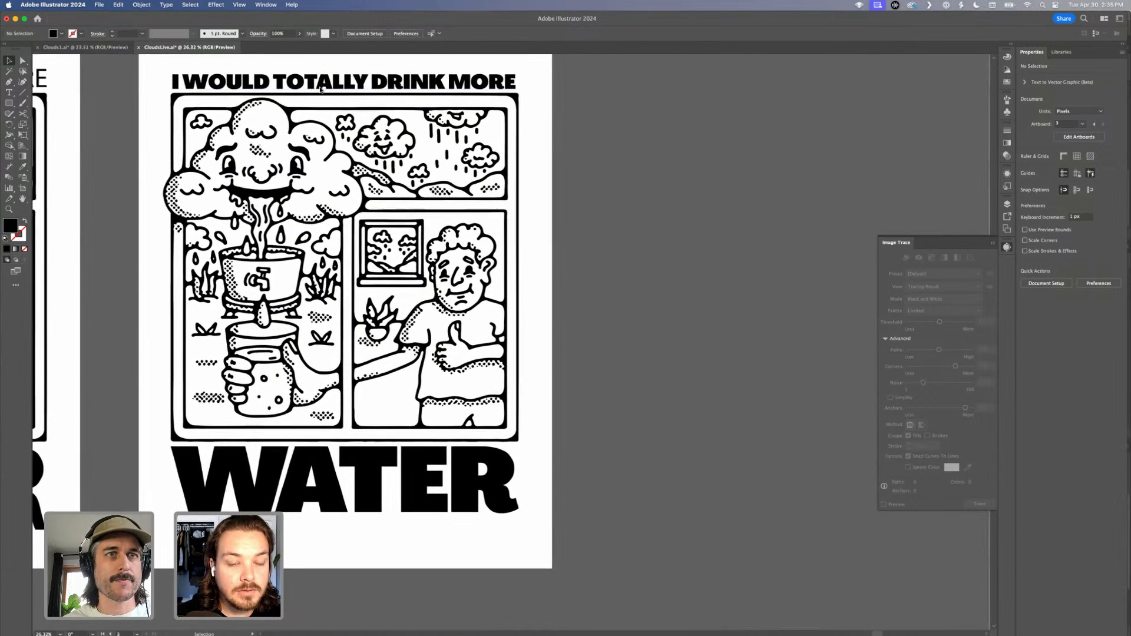
left_click(299, 500)
left_click(321, 77)
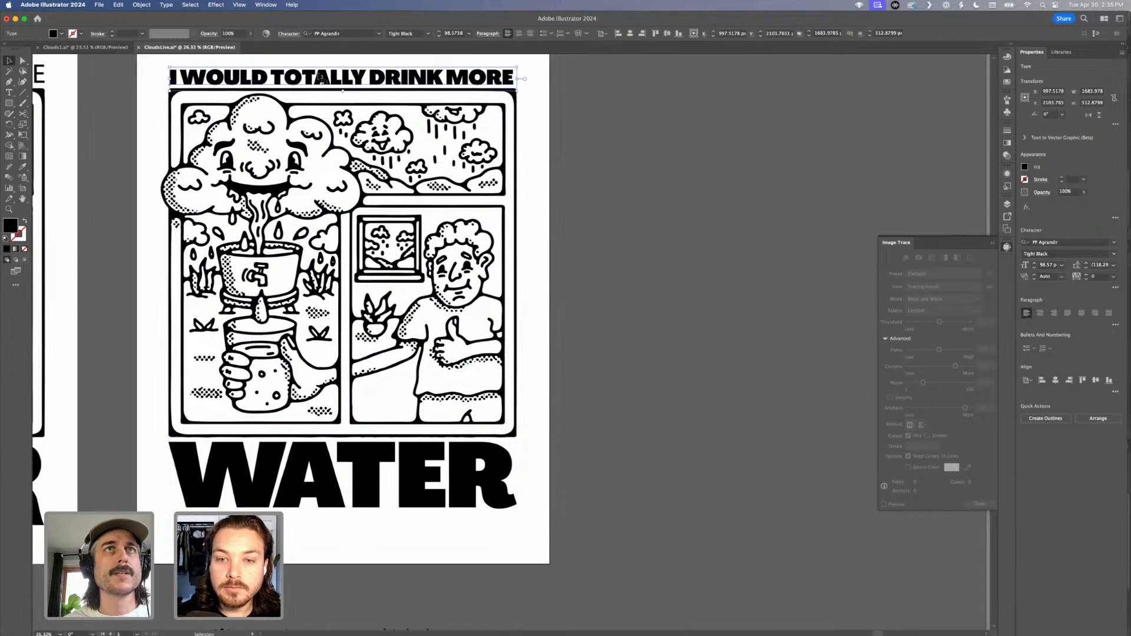
Move the "If it weren't so gross to think about" tagline from below the artboard onto the poster under WATER.
scroll(157, 515, "down", 3)
scroll(157, 514, "left", 3)
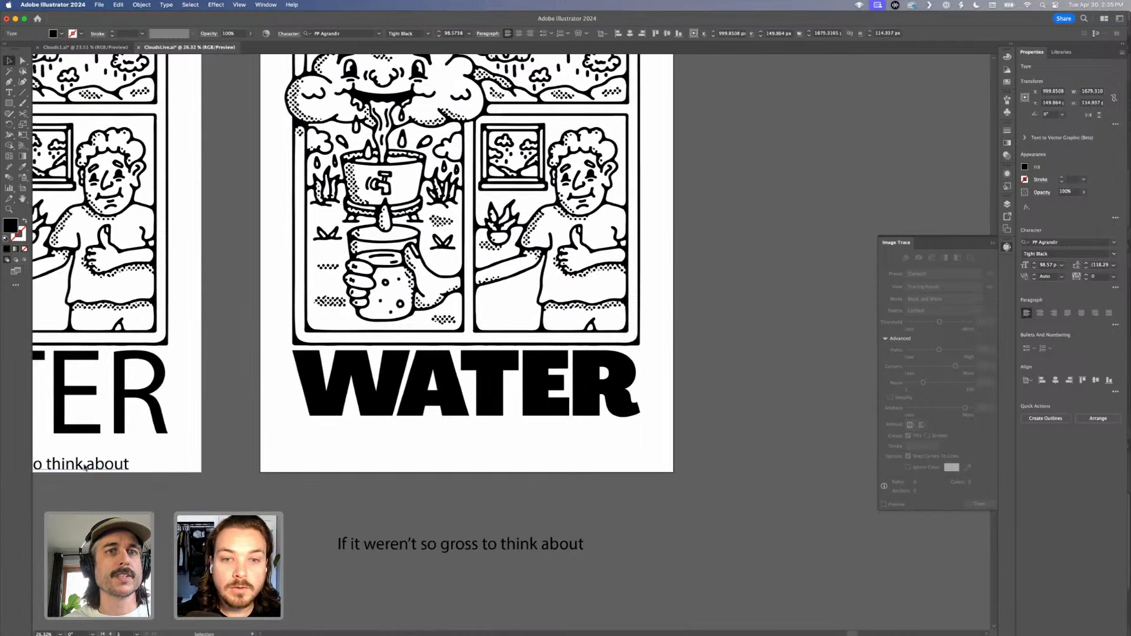
left_click_drag(360, 543, 352, 443)
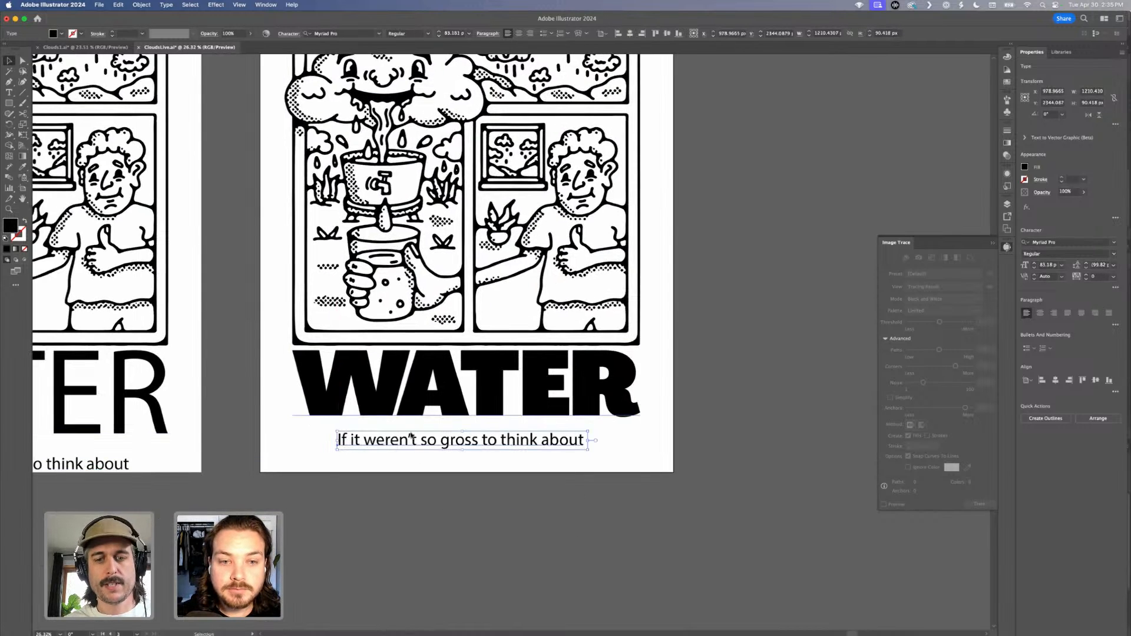
Set the tagline's font to PP Agrandir Bold.
left_click(334, 34)
type("ap")
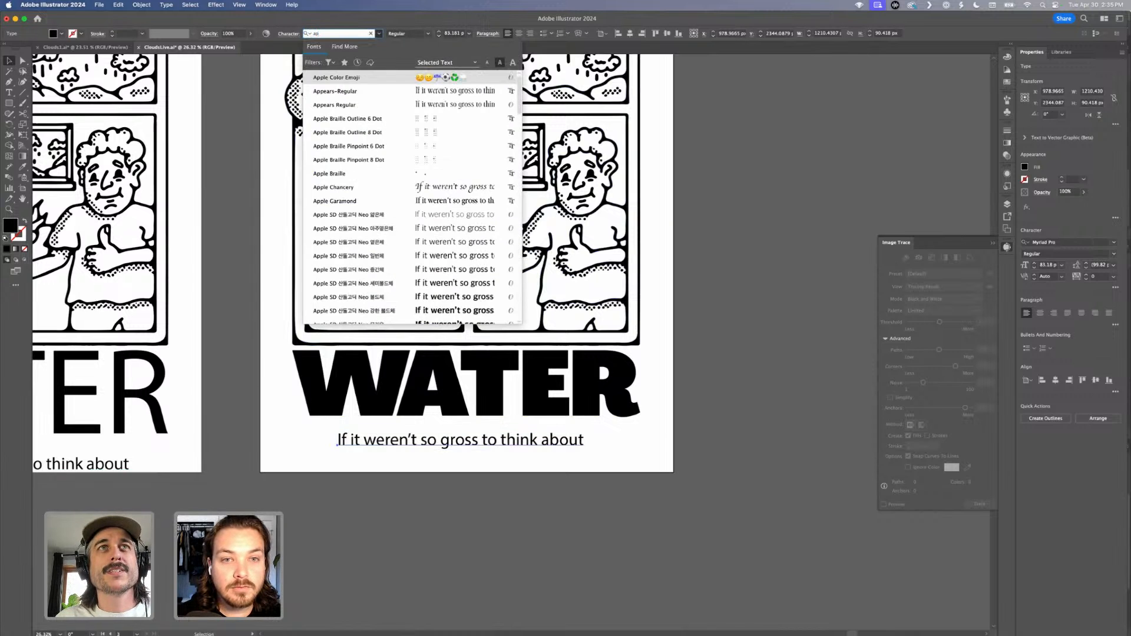
key("BackSpace")
type("gra")
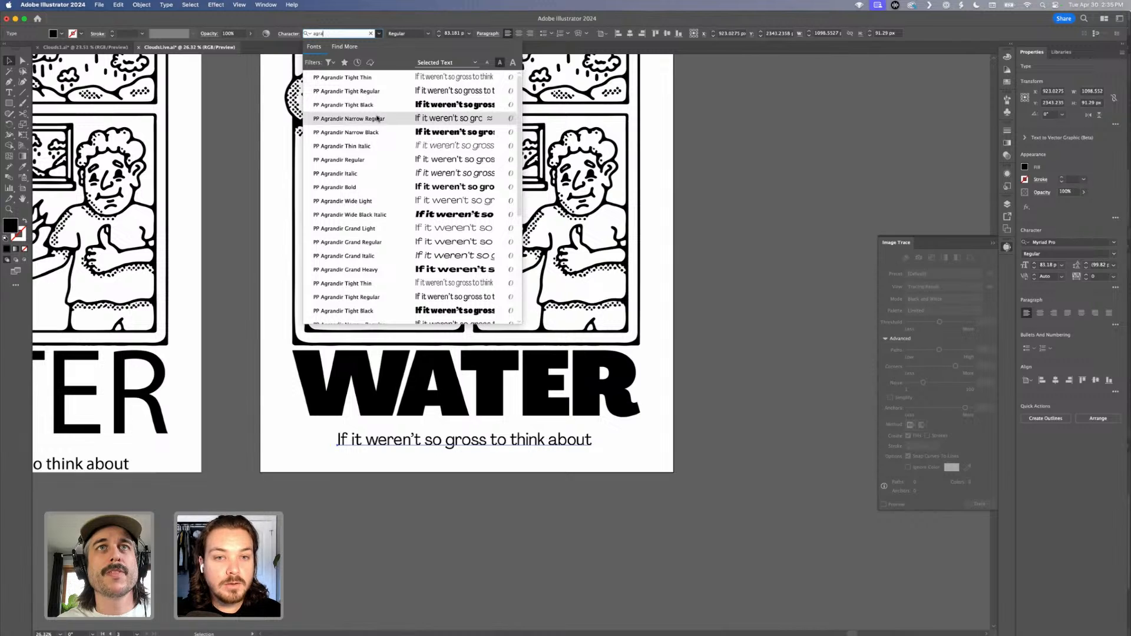
left_click(362, 187)
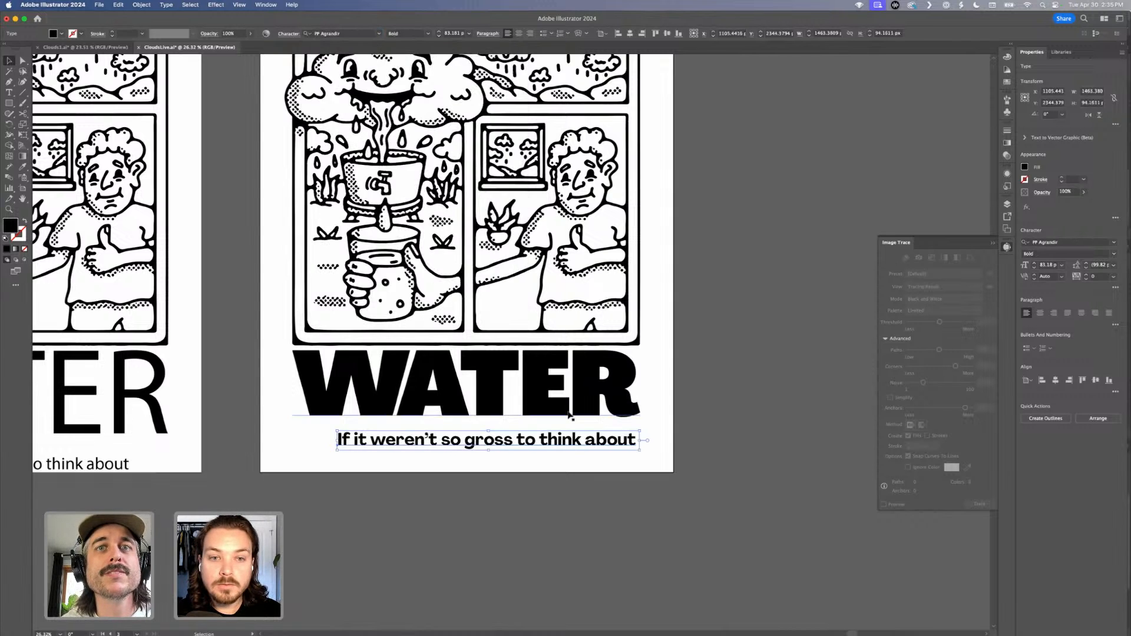
Center-align the tagline's paragraph and center the text horizontally on the artboard.
left_click(519, 33)
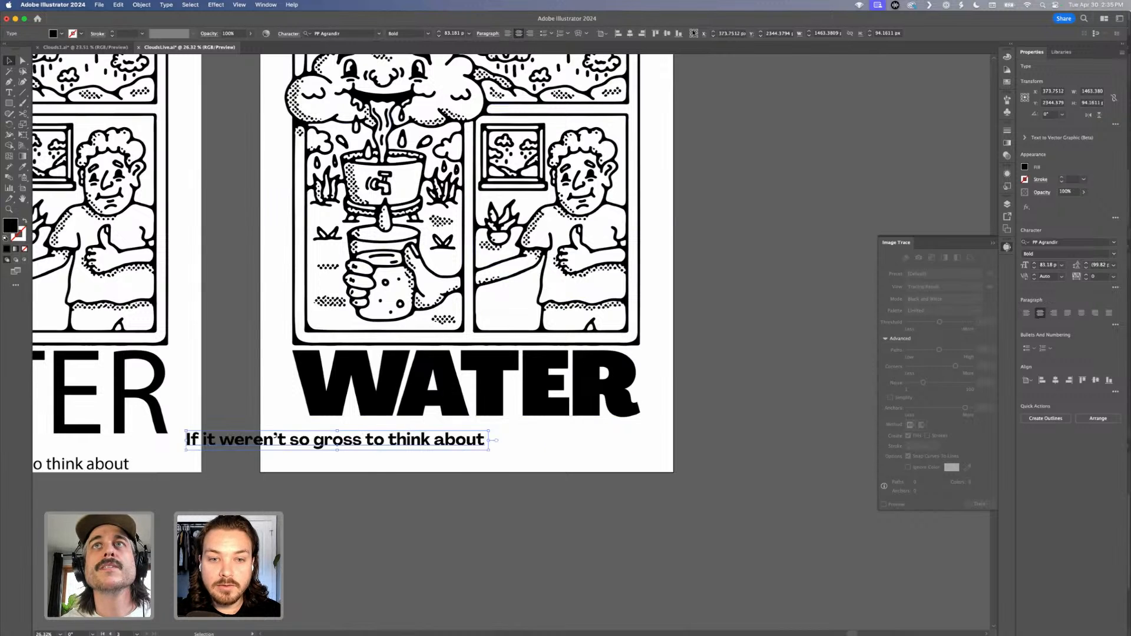
left_click(629, 33)
left_click(698, 357)
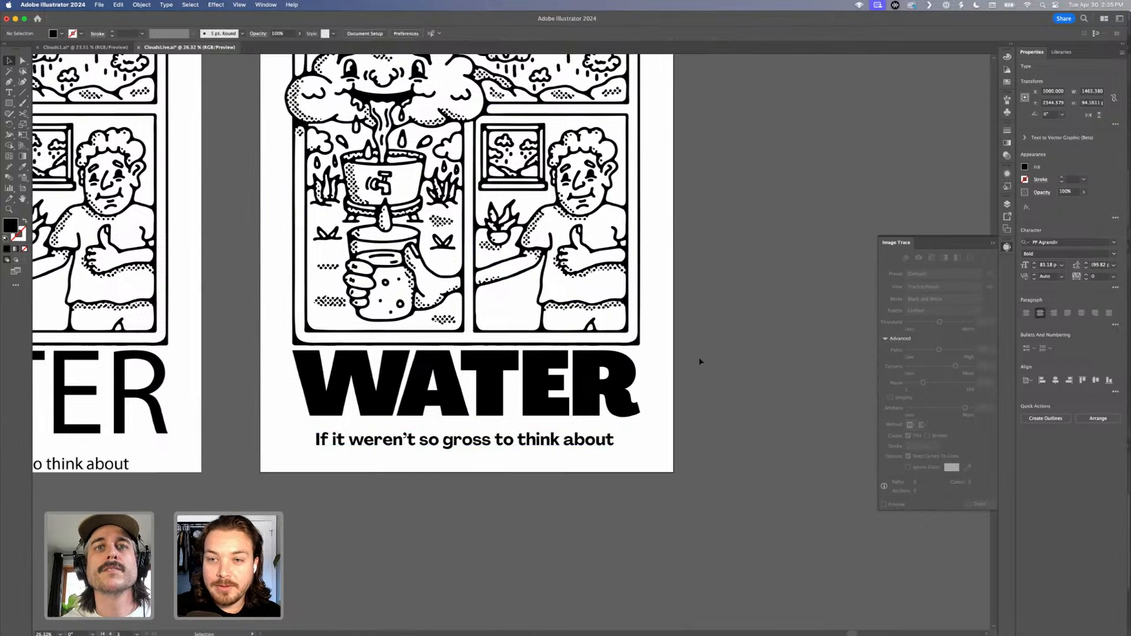
Move the tagline up about 30 px closer to WATER and set its tracking to -30.
left_click(484, 443)
left_click_drag(478, 449, 477, 442)
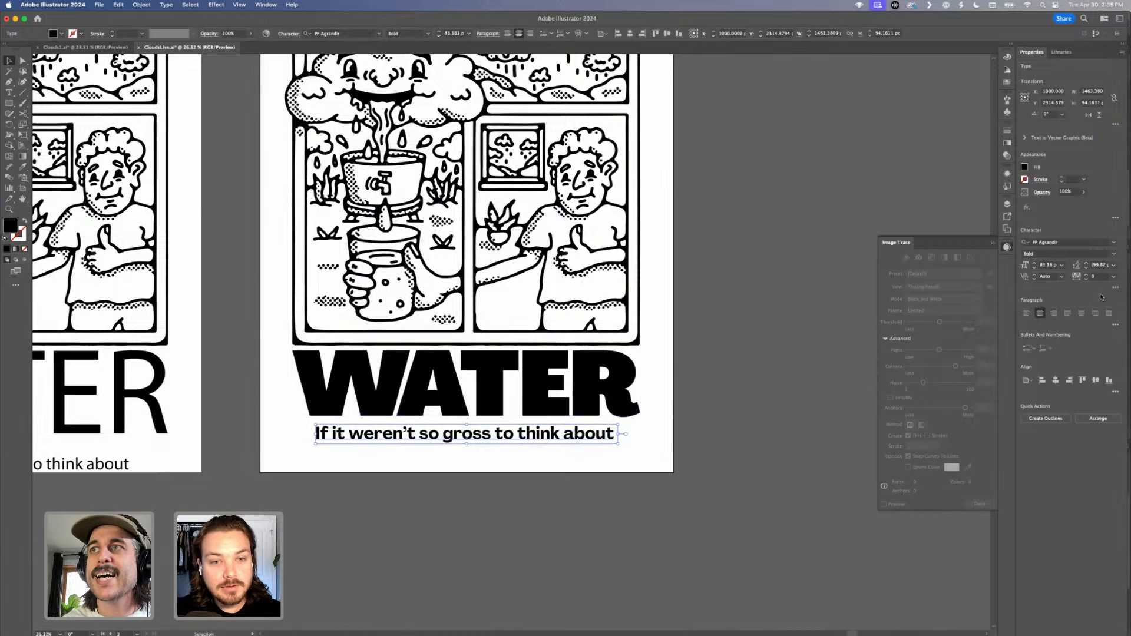
left_click(1087, 280)
left_click(1087, 281)
left_click(1088, 281)
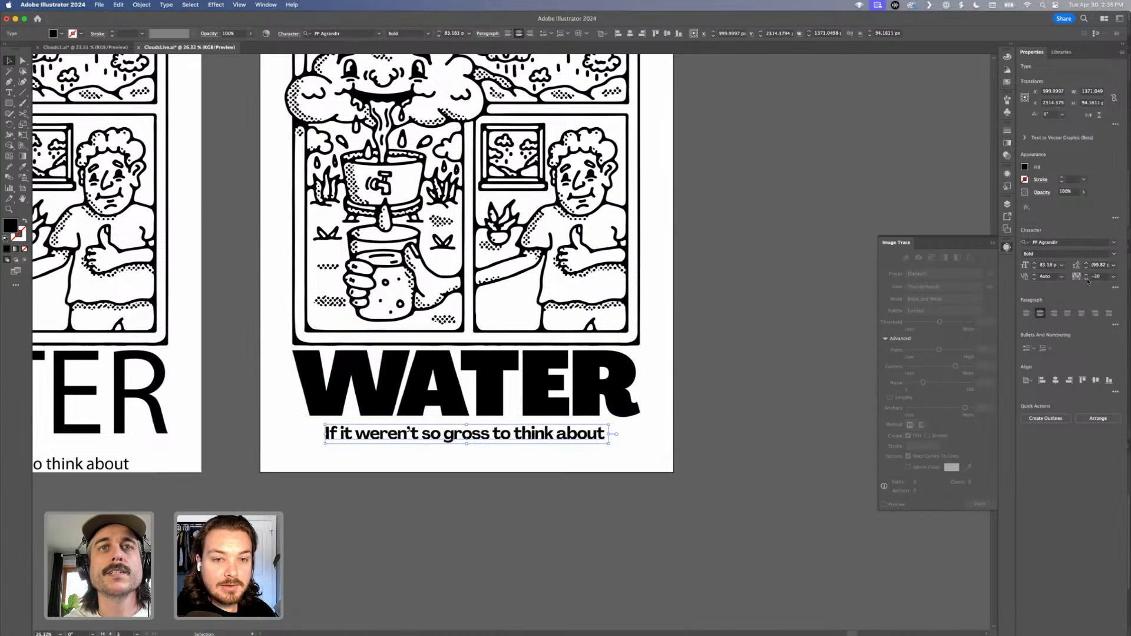
Compare the thin-type and bold-type posters side by side, checking the WATER lettering and tagline.
scroll(767, 368, "down", 5)
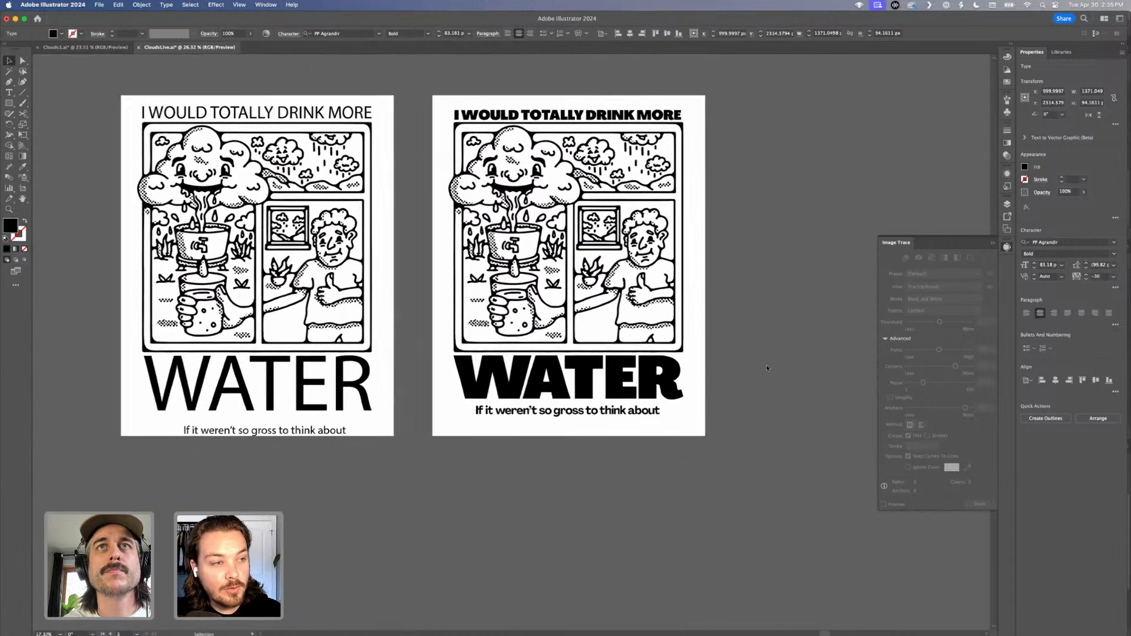
left_click(759, 368)
scroll(759, 368, "right", 2)
scroll(759, 368, "up", 1)
left_click(624, 427)
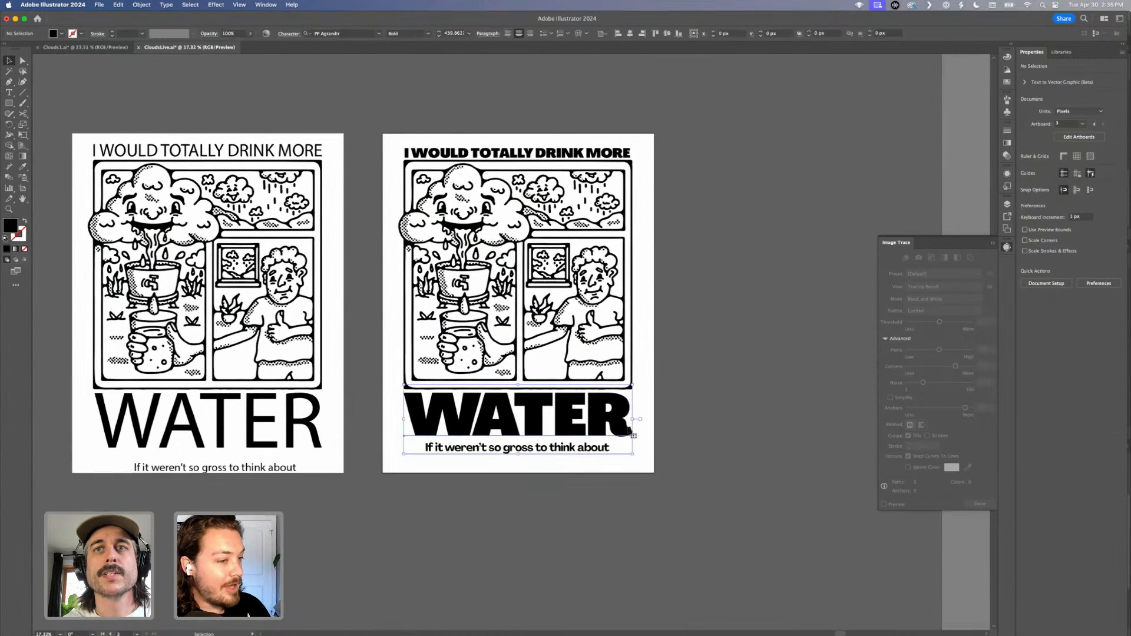
left_click_drag(634, 419, 635, 419)
left_click(672, 466)
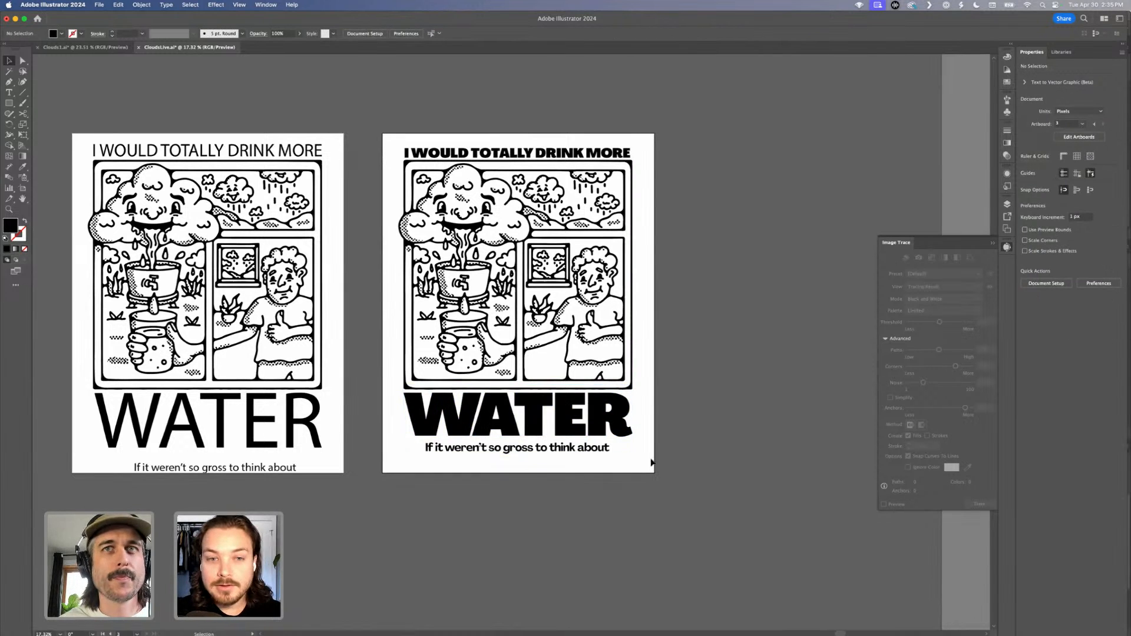
scroll(646, 459, "left", 2)
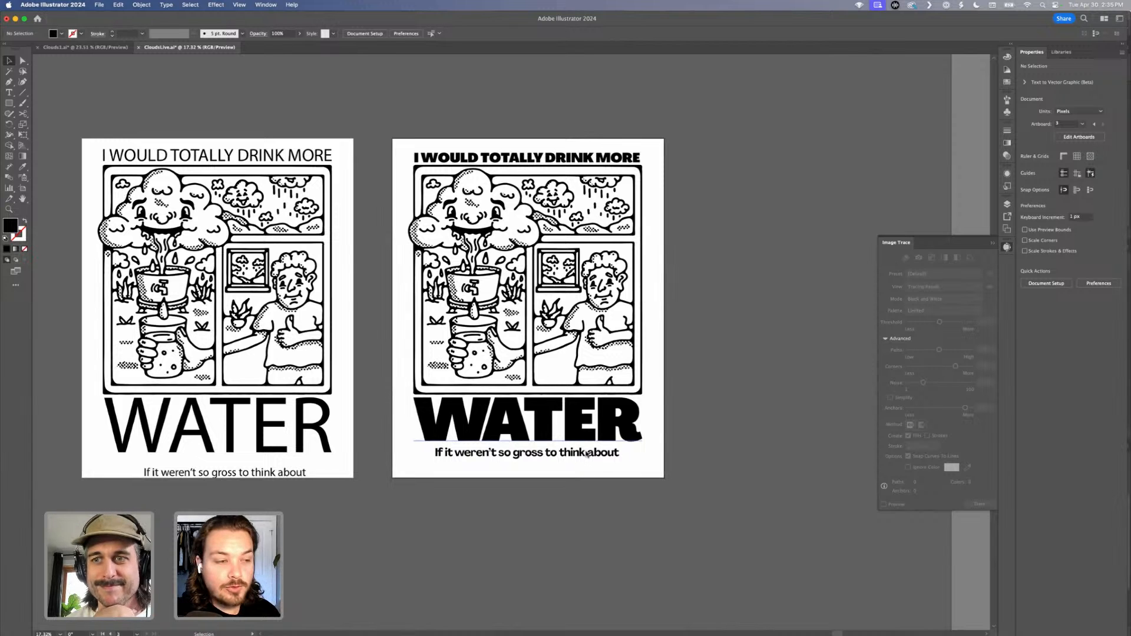
scroll(624, 423, "up", 3)
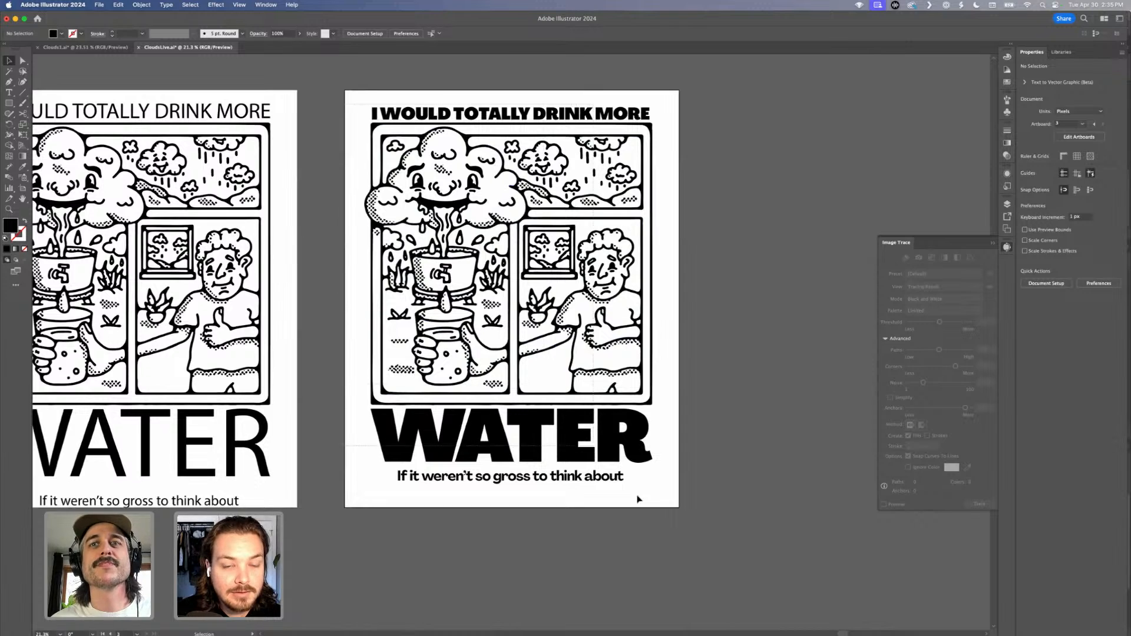
Select all the artwork on the bold-type artboard and move it down 10 px.
key("alt+super+a")
key("shift+Down")
left_click(681, 496)
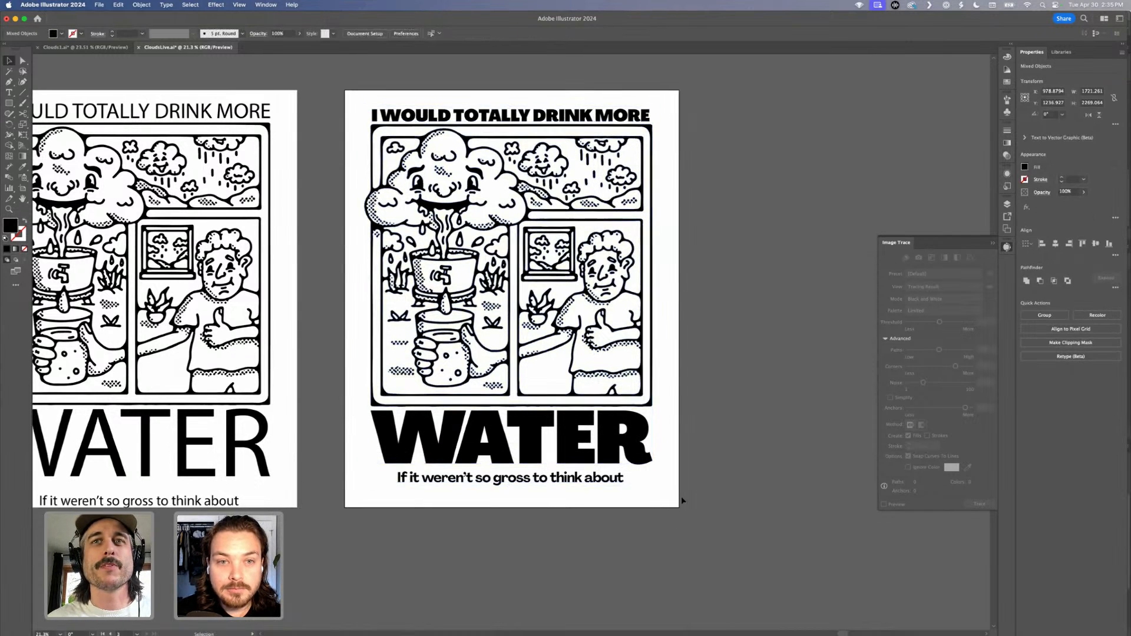
Review the bold-type poster's overall layout, margins and WATER lettering alongside the thin-type version.
scroll(681, 496, "right", 3)
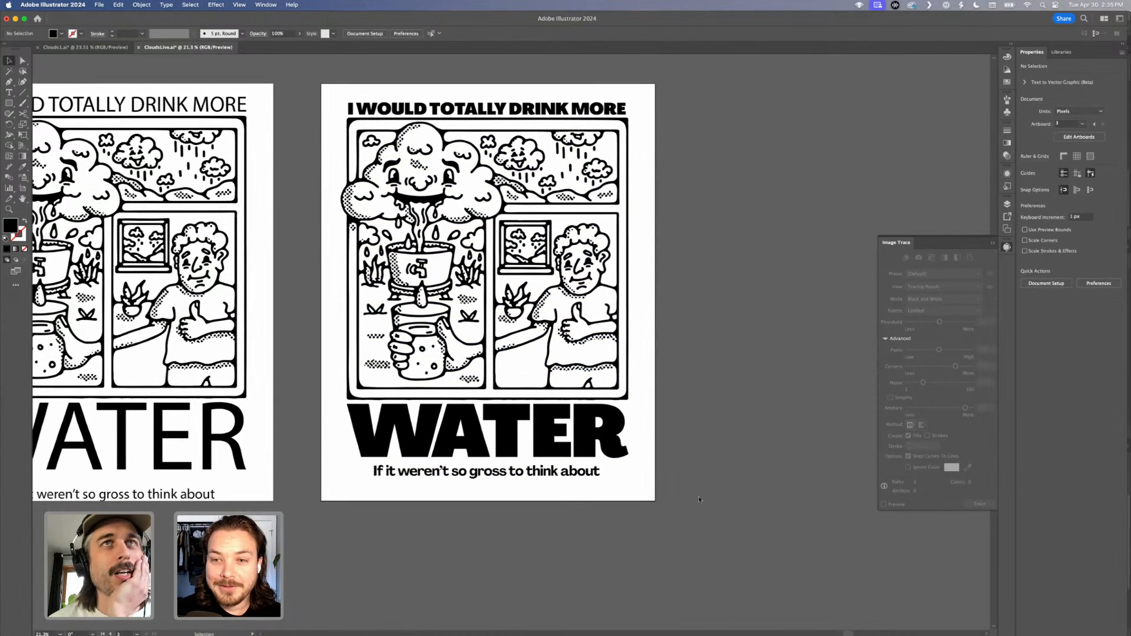
scroll(700, 500, "down", 5)
scroll(699, 499, "left", 3)
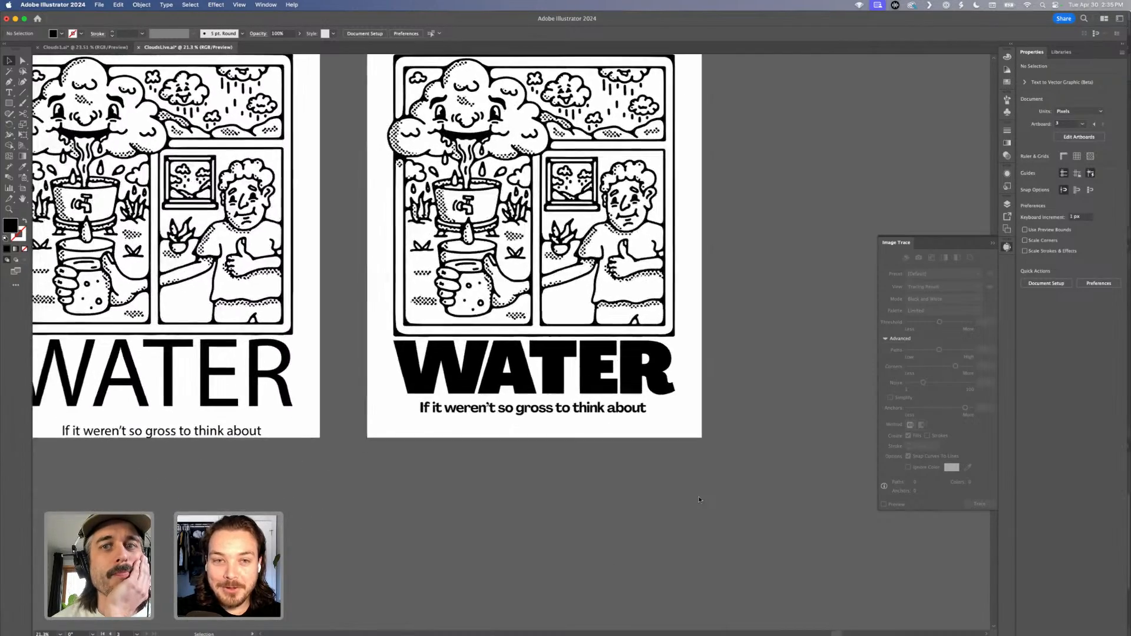
scroll(700, 499, "up", 5)
scroll(669, 430, "right", 2)
scroll(670, 430, "down", 1)
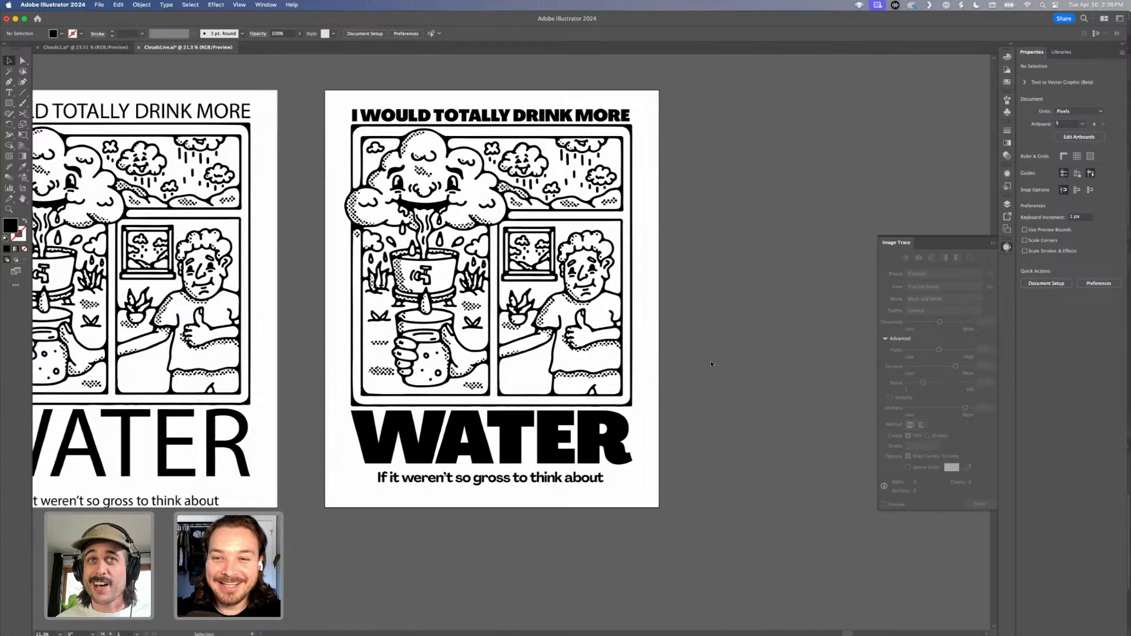
left_click(581, 448)
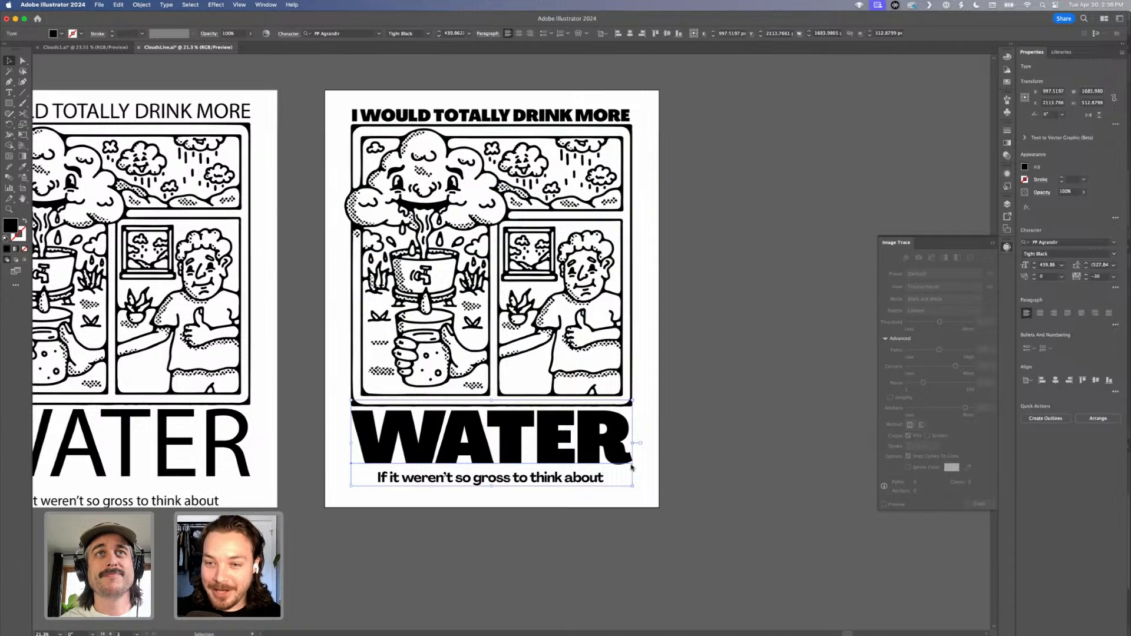
left_click(309, 258)
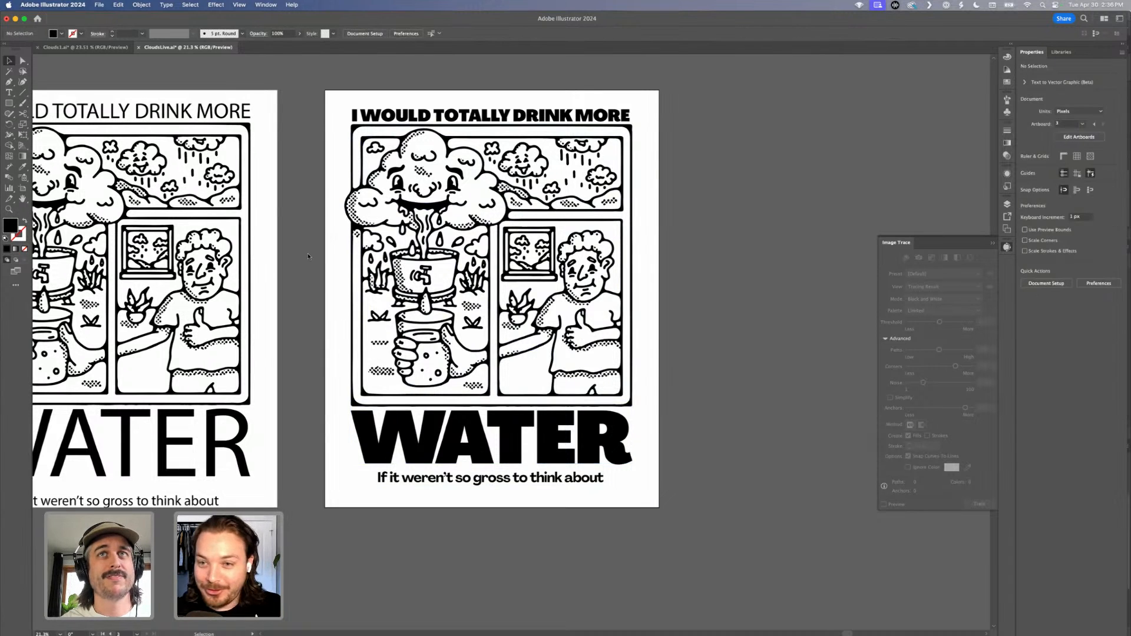
scroll(318, 258, "right", 1)
scroll(318, 258, "up", 1)
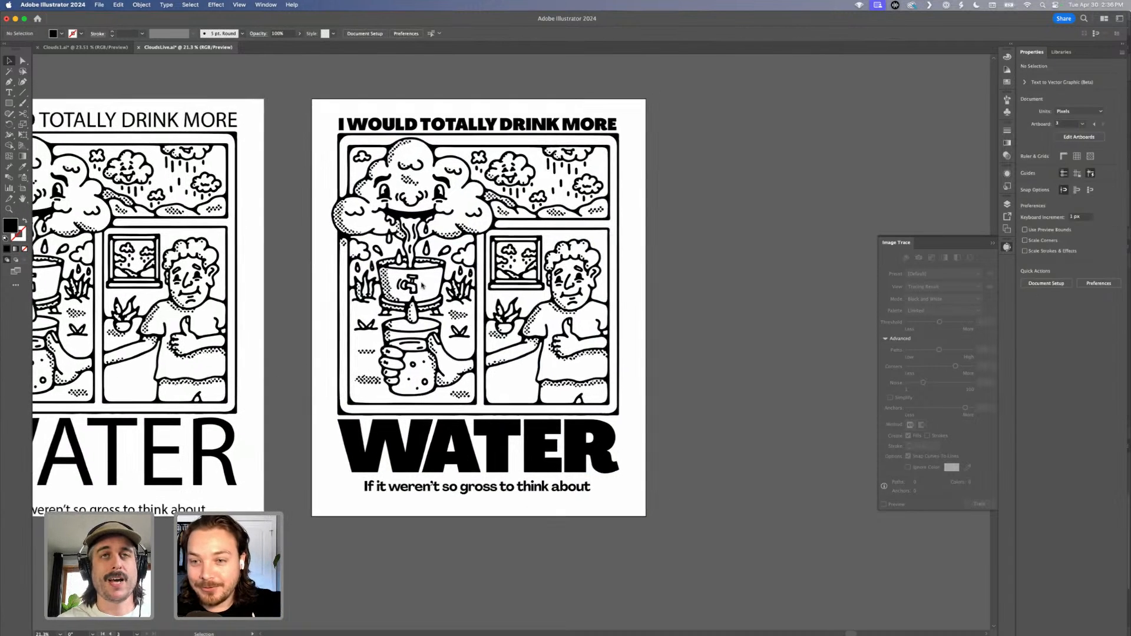
scroll(421, 286, "down", 5)
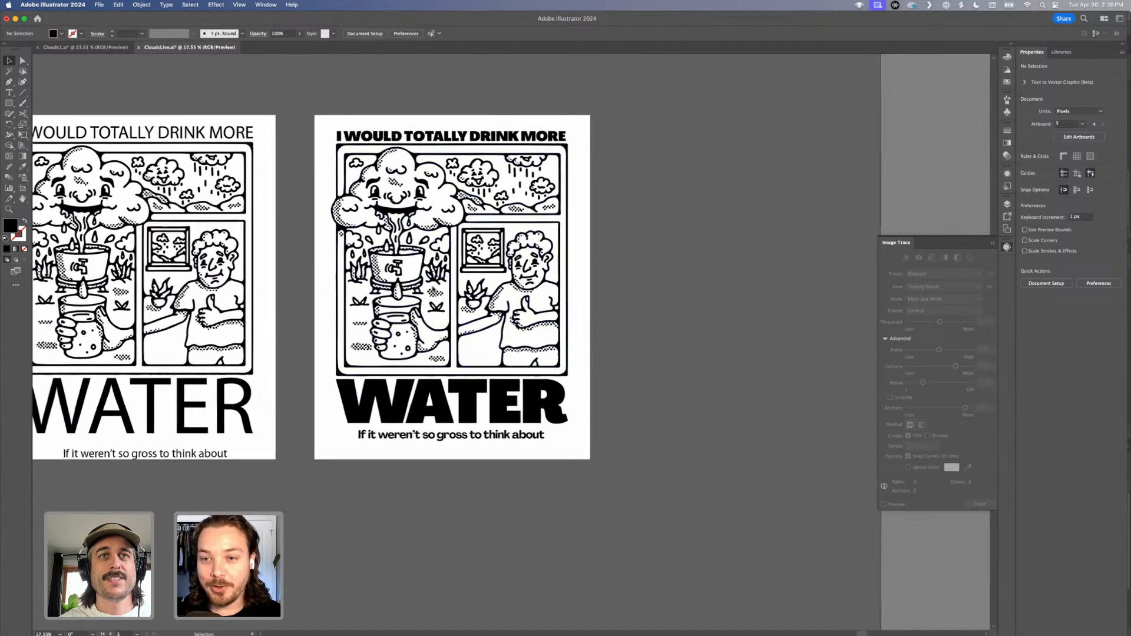
scroll(433, 290, "down", 2)
scroll(433, 290, "left", 1)
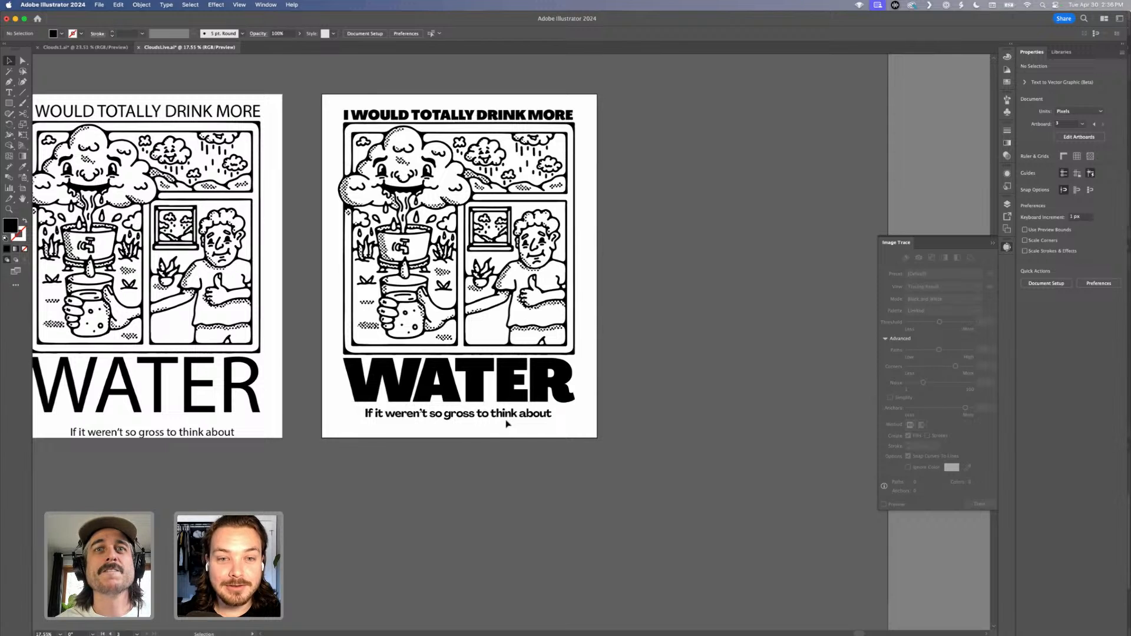
Stretch the bold "I WOULD TOTALLY DRINK MORE" headline upward to about 152 px tall, keeping its width.
left_click(504, 115)
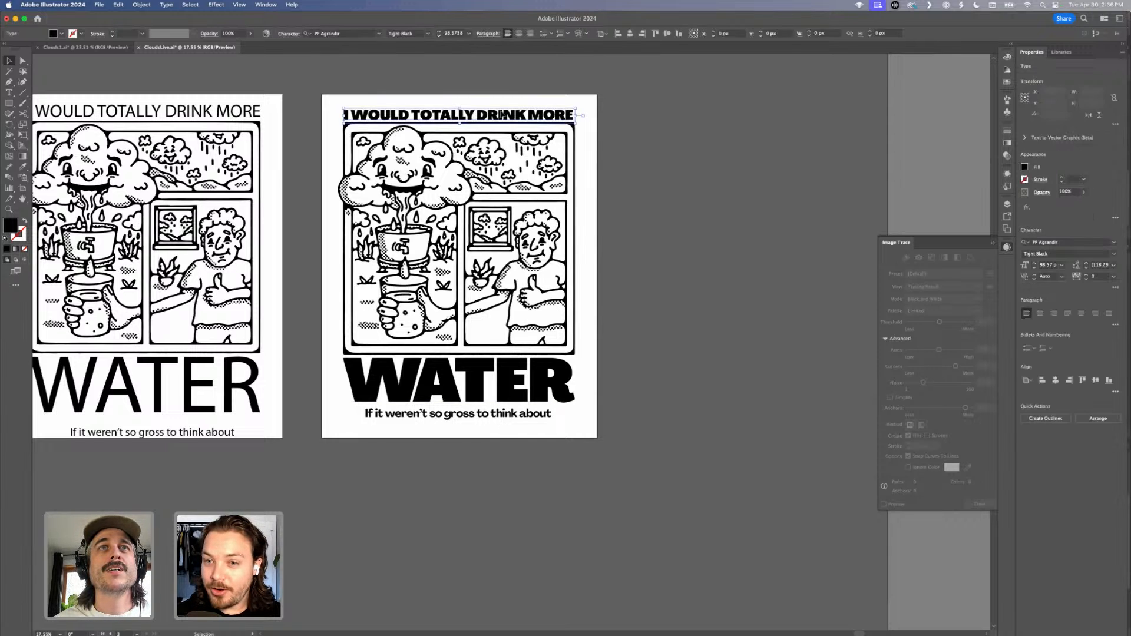
left_click(640, 171)
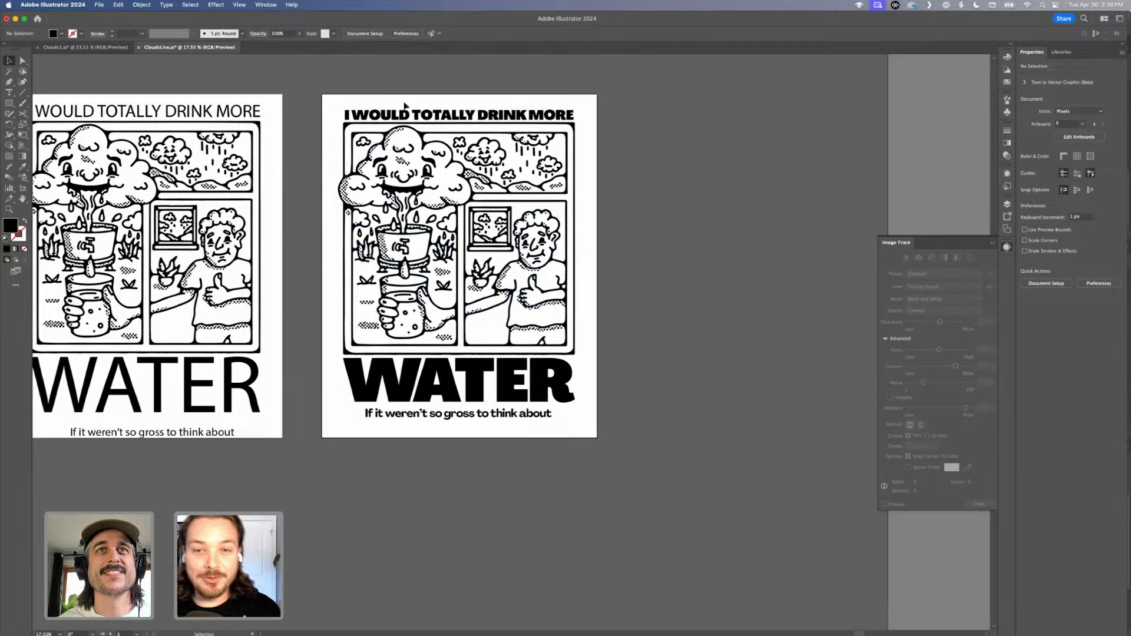
left_click(423, 120)
left_click_drag(461, 110, 460, 103)
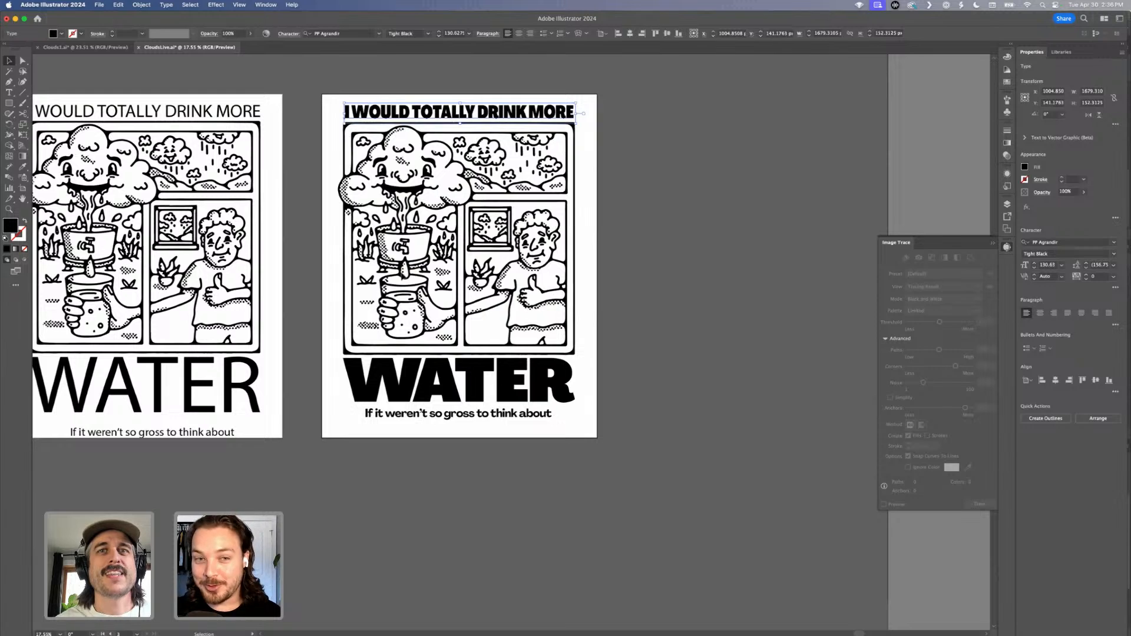
Select all the artwork on the bold-type artboard and shift it down 20 px to rebalance the margins.
key("super+a")
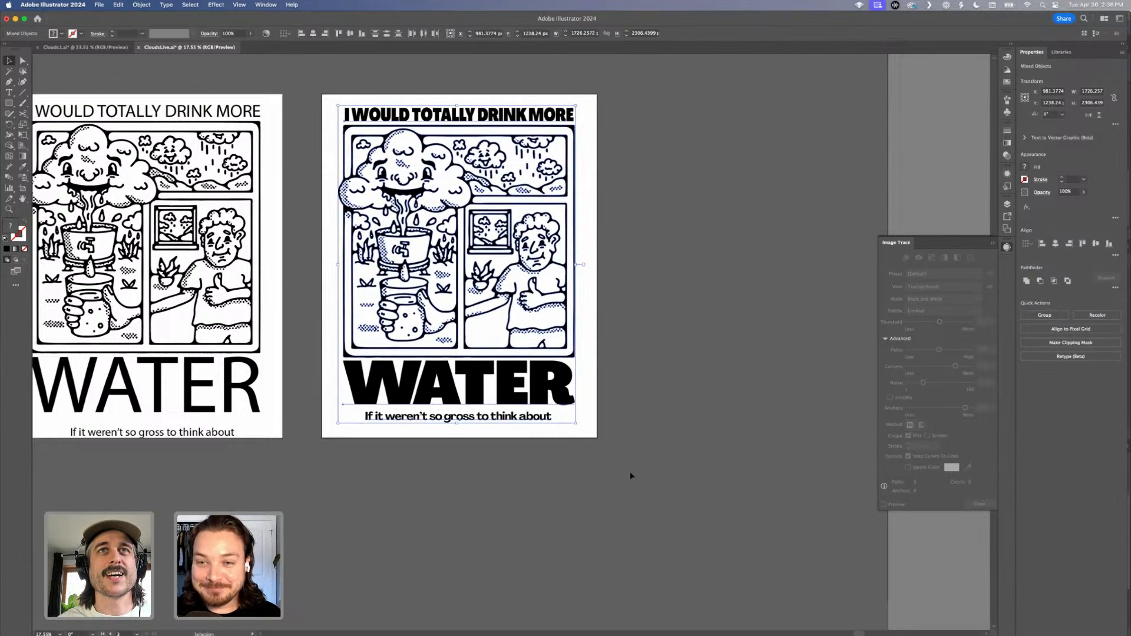
left_click(631, 476)
scroll(630, 475, "up", 3)
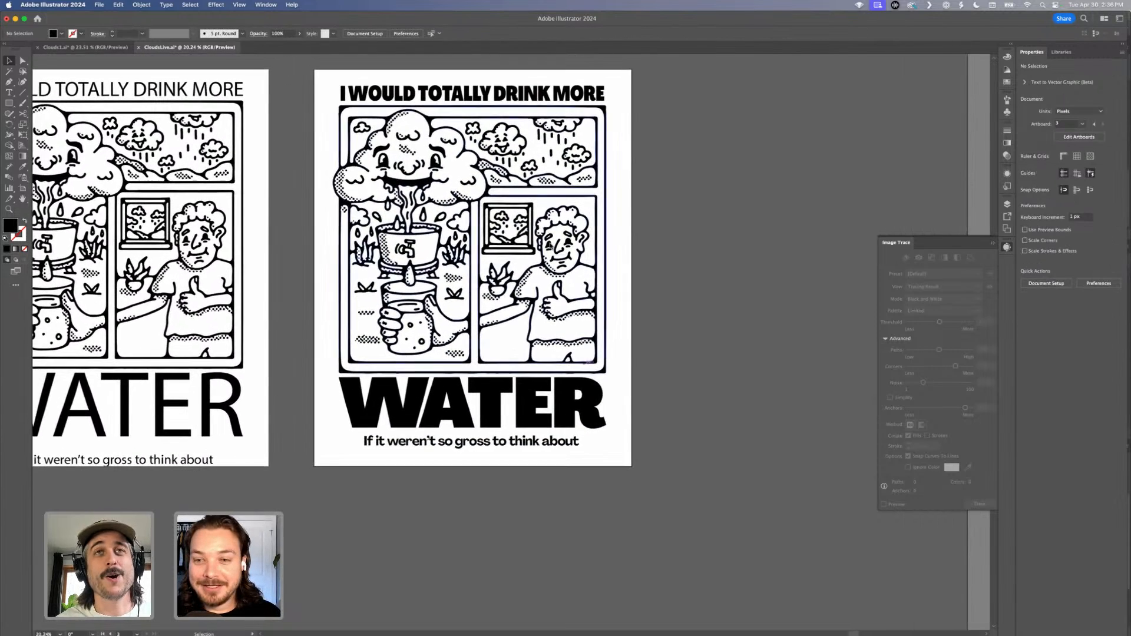
left_click(607, 94)
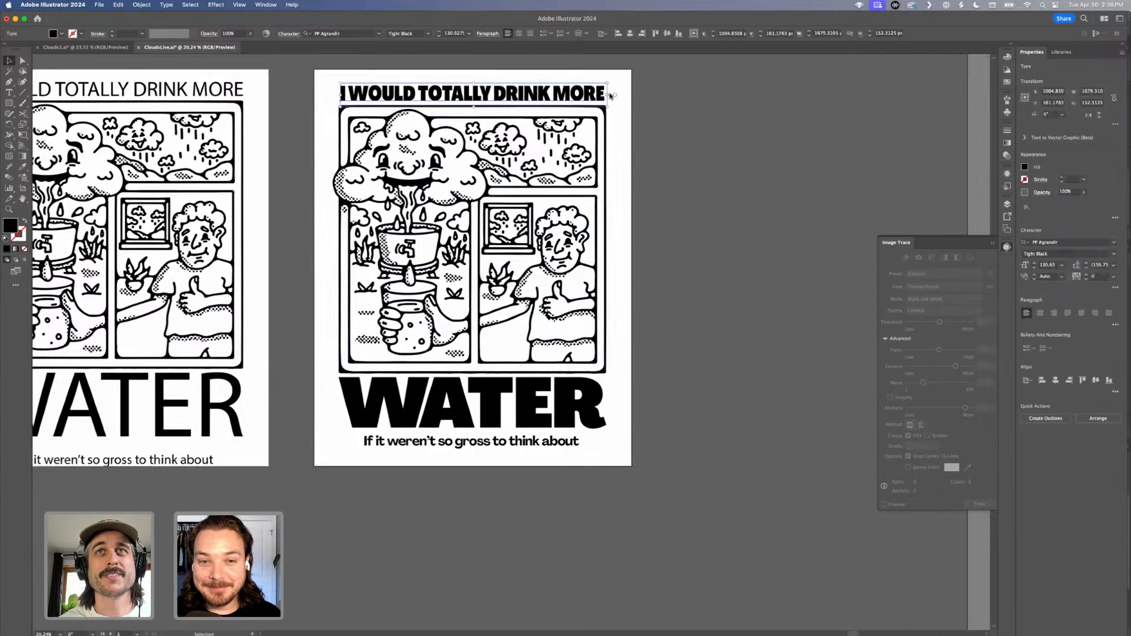
left_click(630, 157)
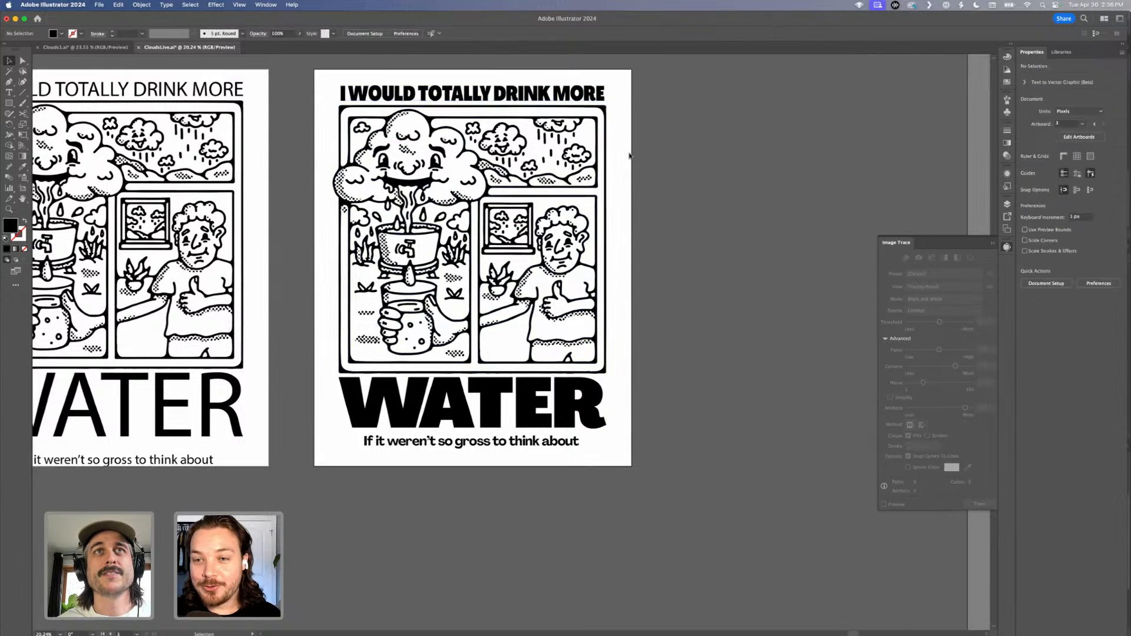
Duplicate the bold-type poster artboard with its artwork into the empty space below the existing artboards.
scroll(410, 150, "down", 4)
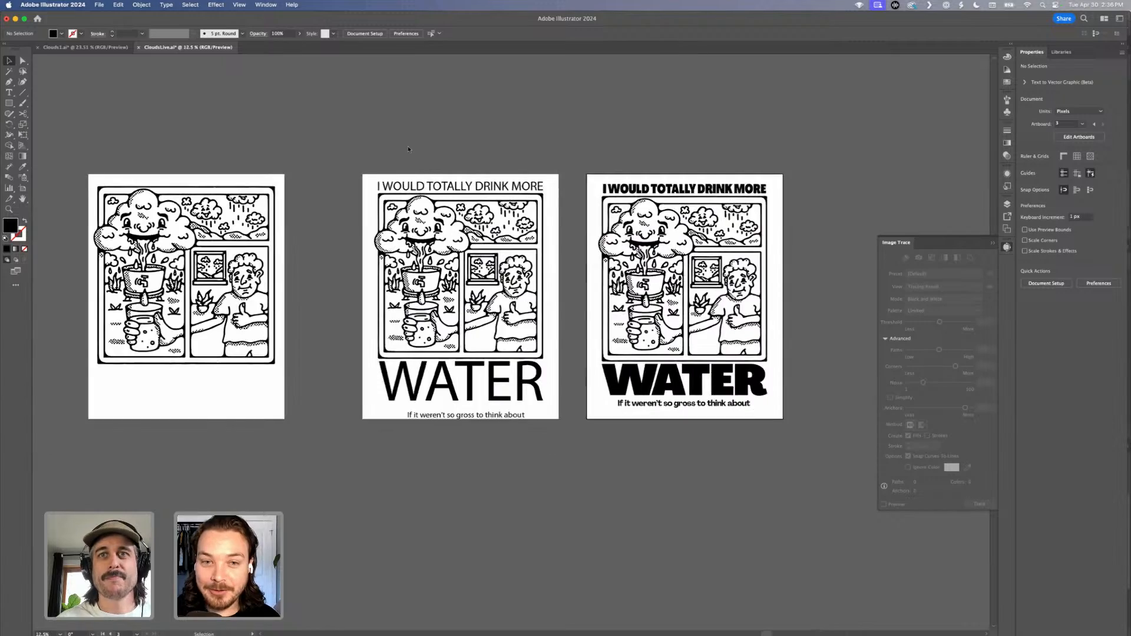
key("shift+o")
left_click_drag(576, 286, 181, 555)
scroll(283, 421, "down", 5)
scroll(284, 420, "up", 5)
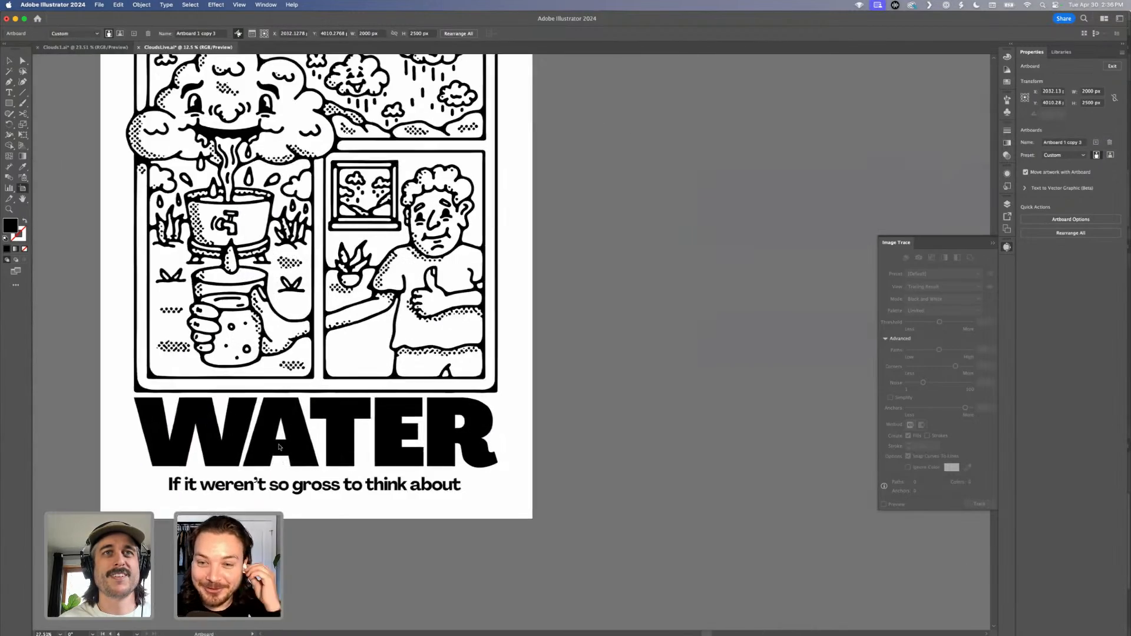
scroll(279, 447, "up", 2)
scroll(279, 447, "down", 2)
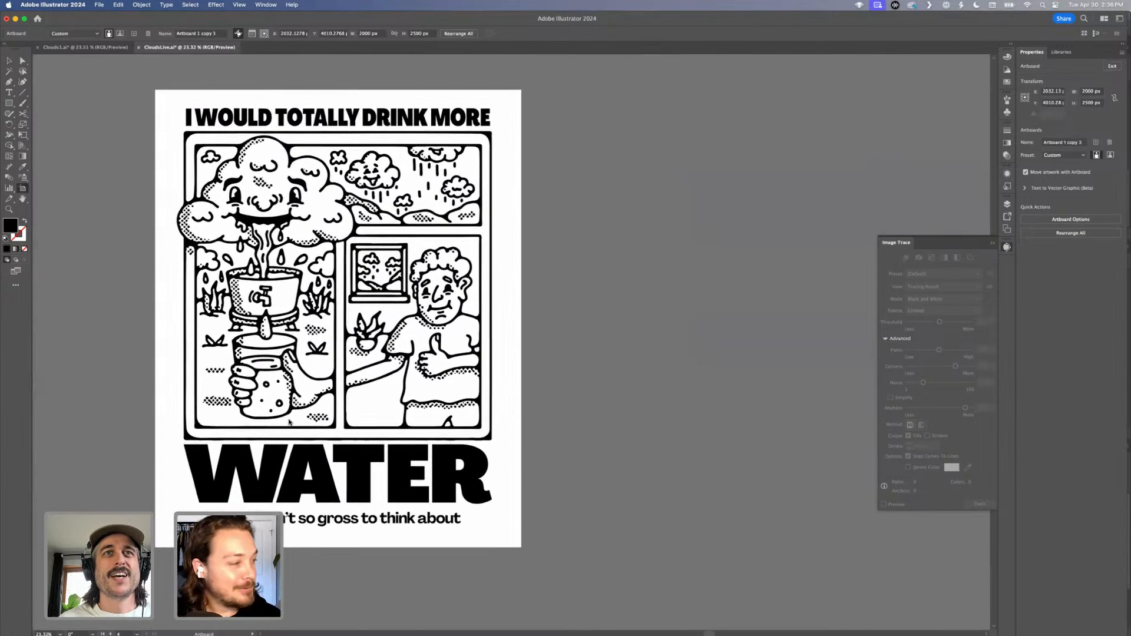
left_click(305, 497)
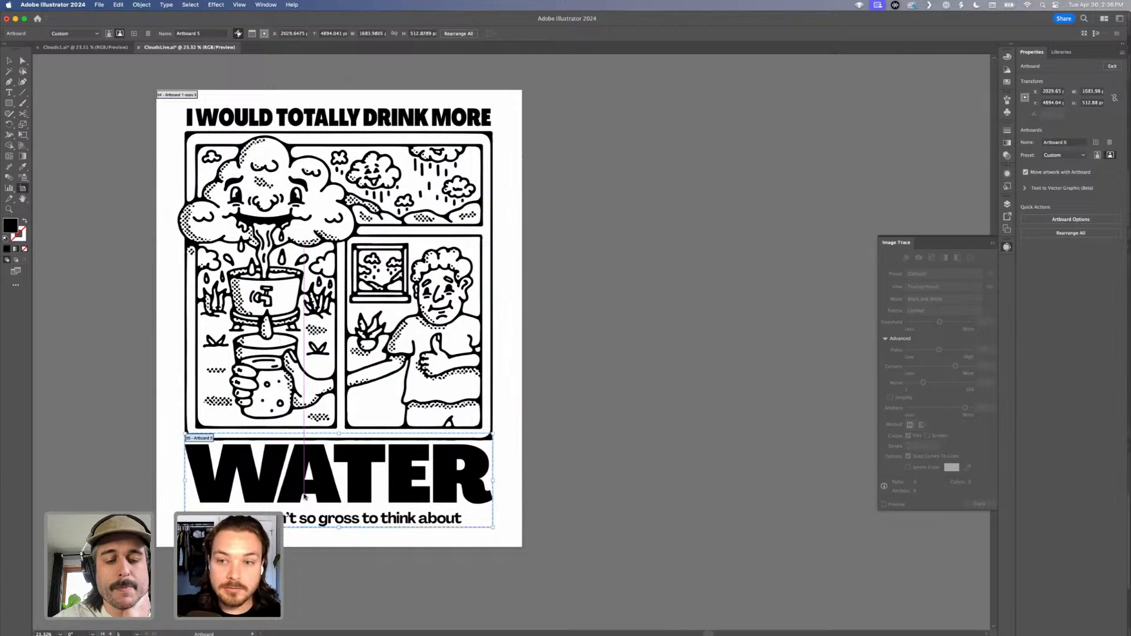
key("Escape")
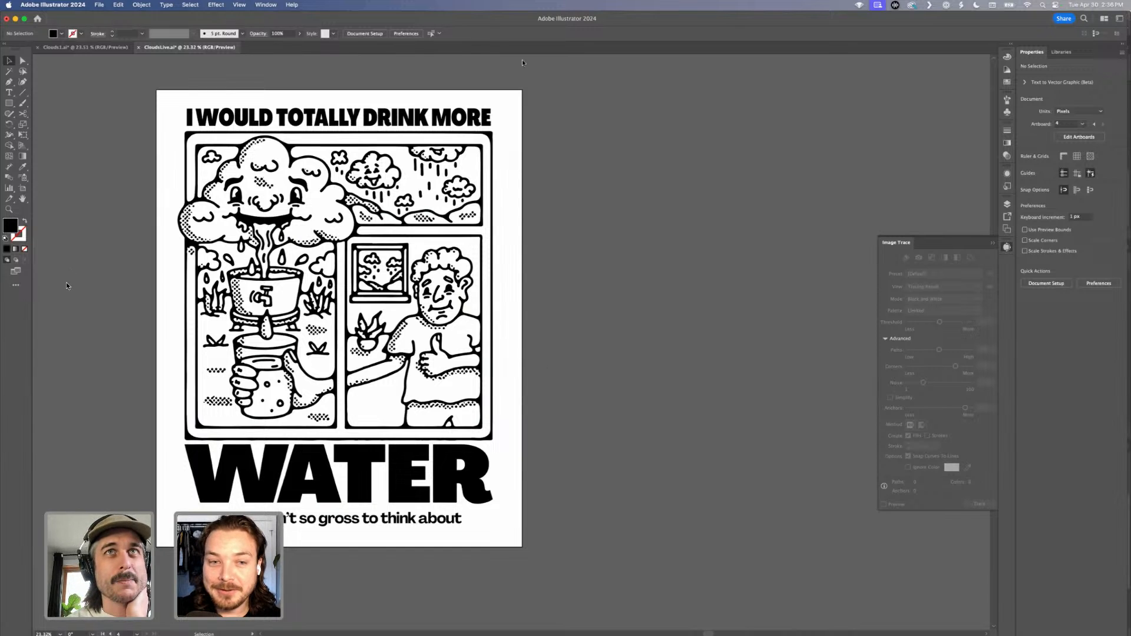
Convert the live WATER lettering and the "If it weren't so gross to think about" tagline on the duplicate to outlines.
scroll(488, 192, "down", 1)
scroll(488, 192, "left", 1)
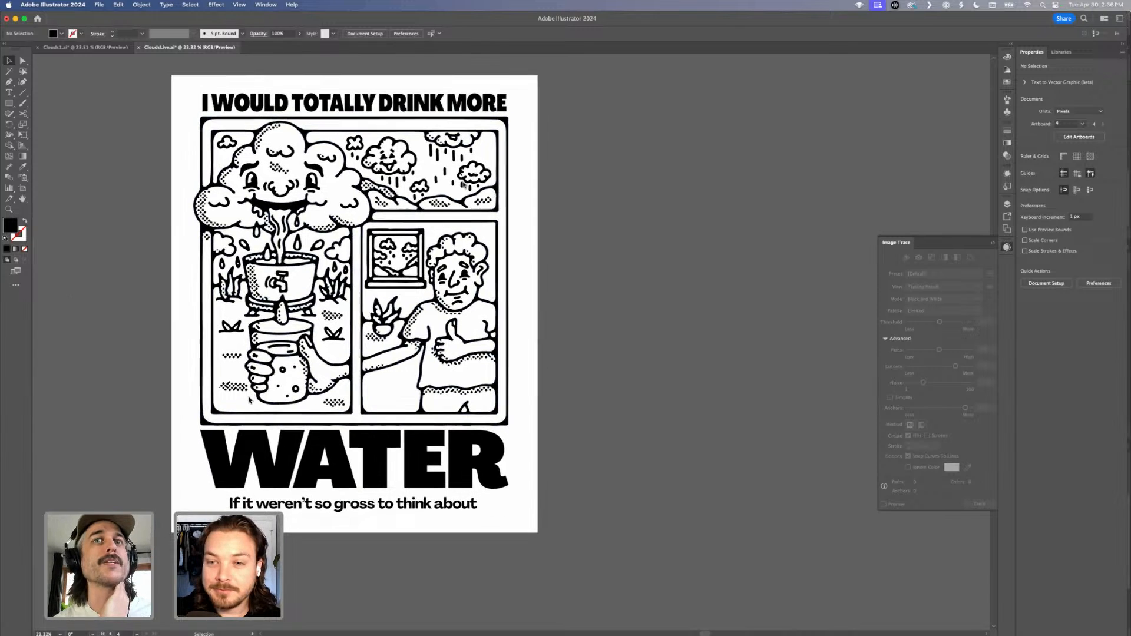
left_click(291, 508)
left_click(123, 439)
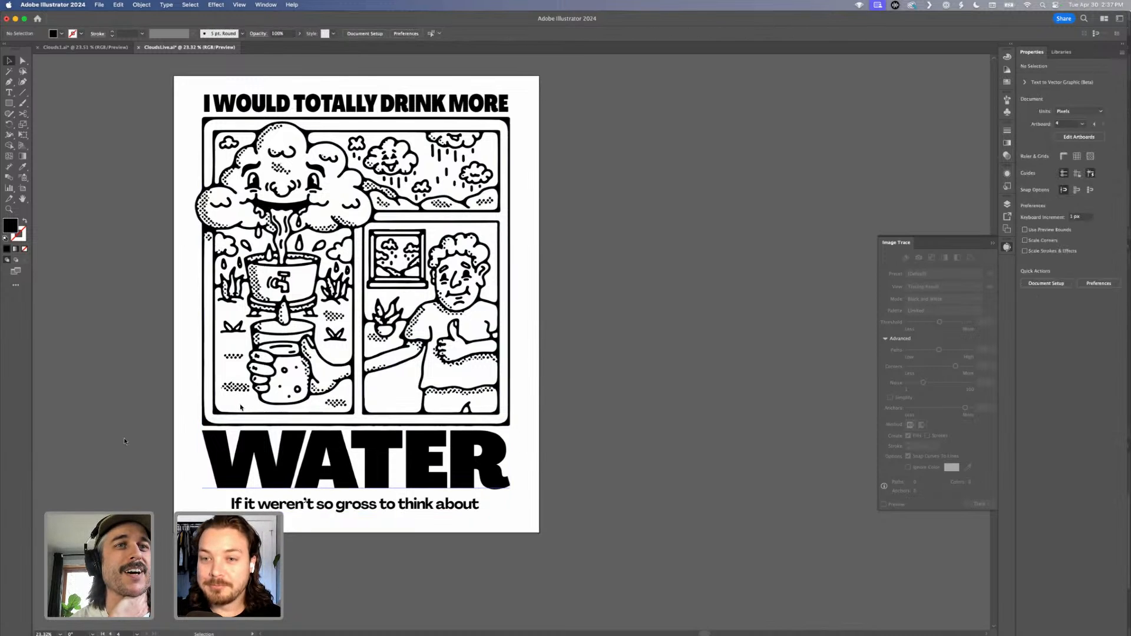
left_click(249, 467)
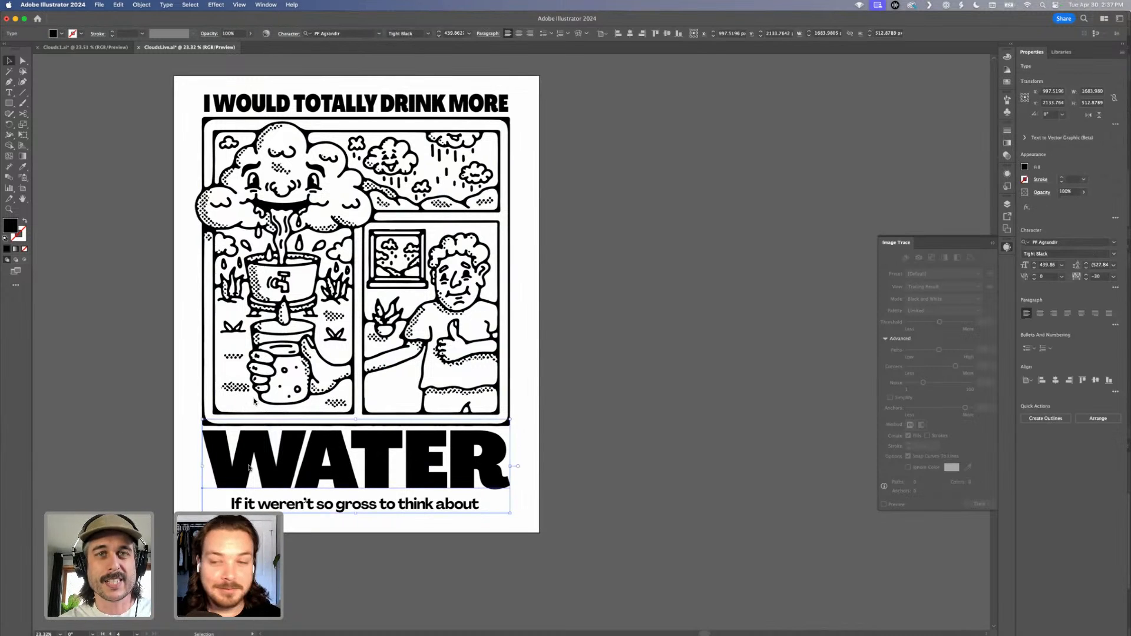
key("shift+o")
key("v")
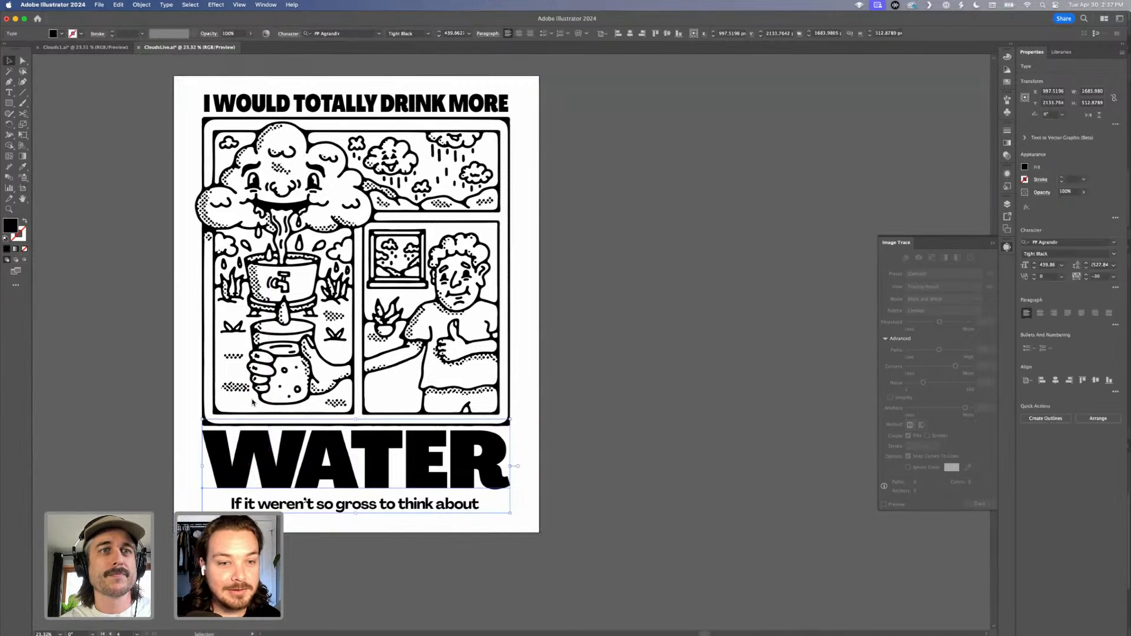
left_click(282, 500)
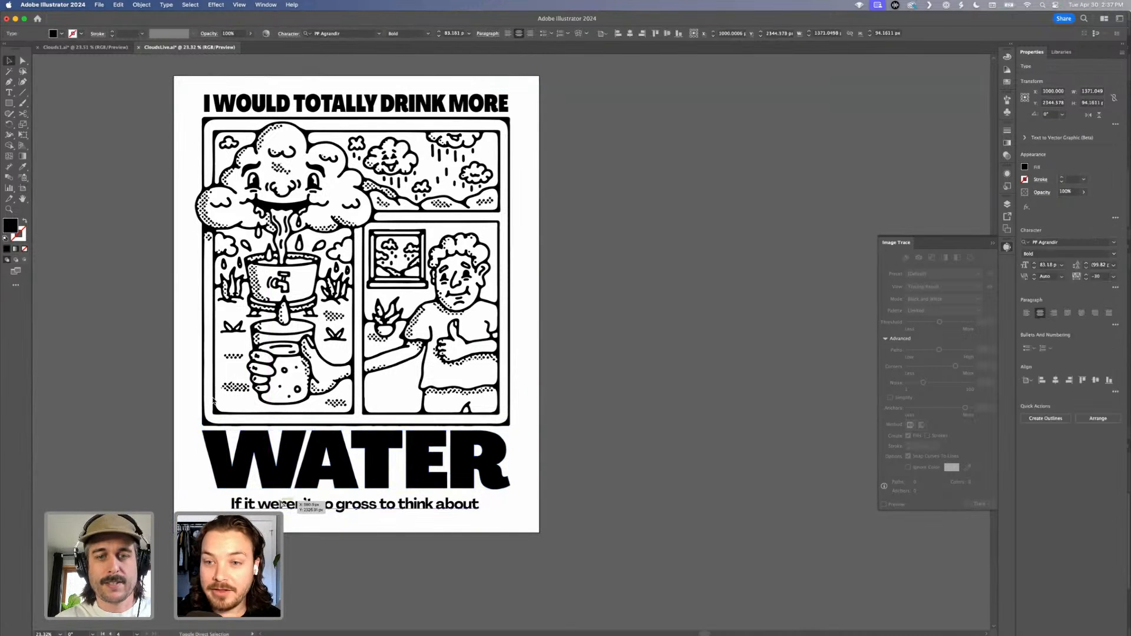
Smooth the paths of the "I WOULD TOTALLY DRINK MORE" headline by 21%.
left_click(359, 106)
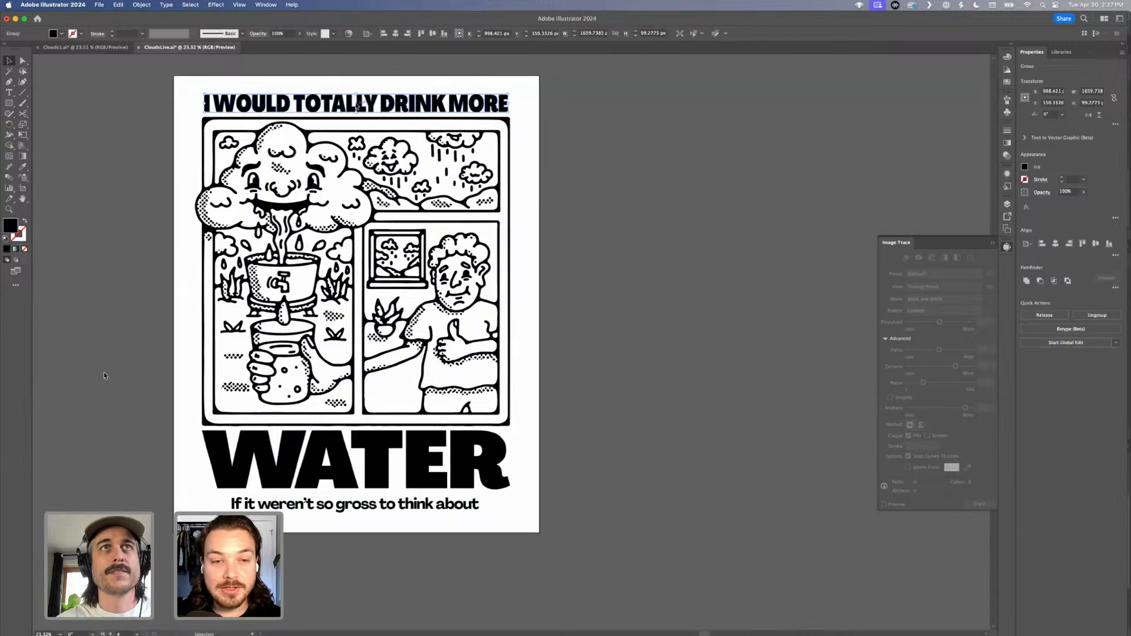
scroll(244, 161, "up", 4)
scroll(247, 155, "up", 2)
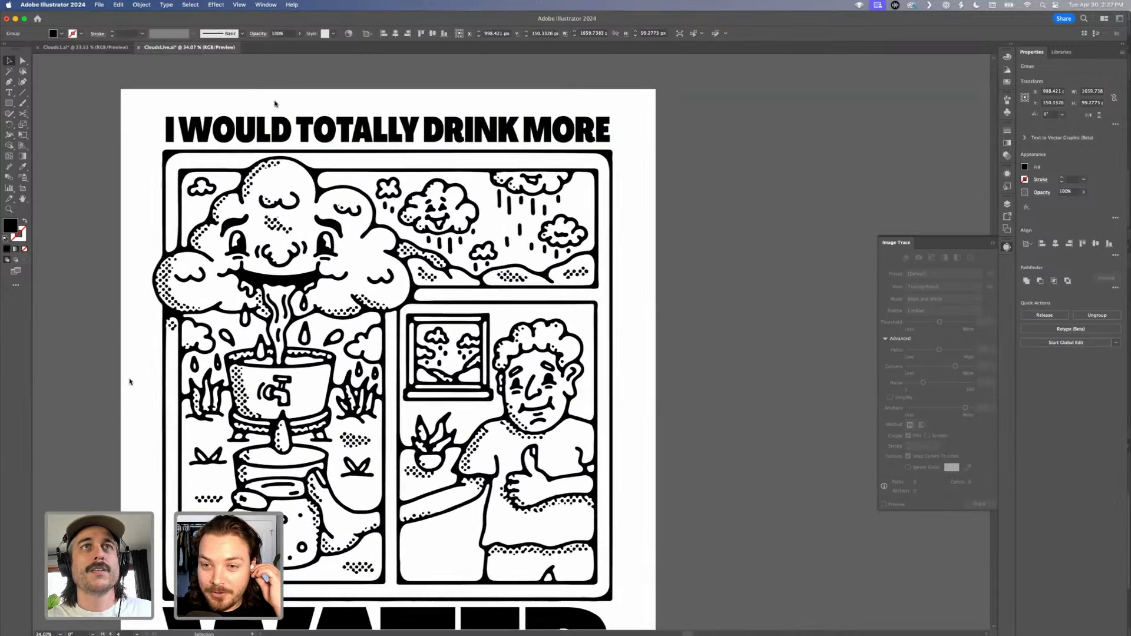
left_click(142, 5)
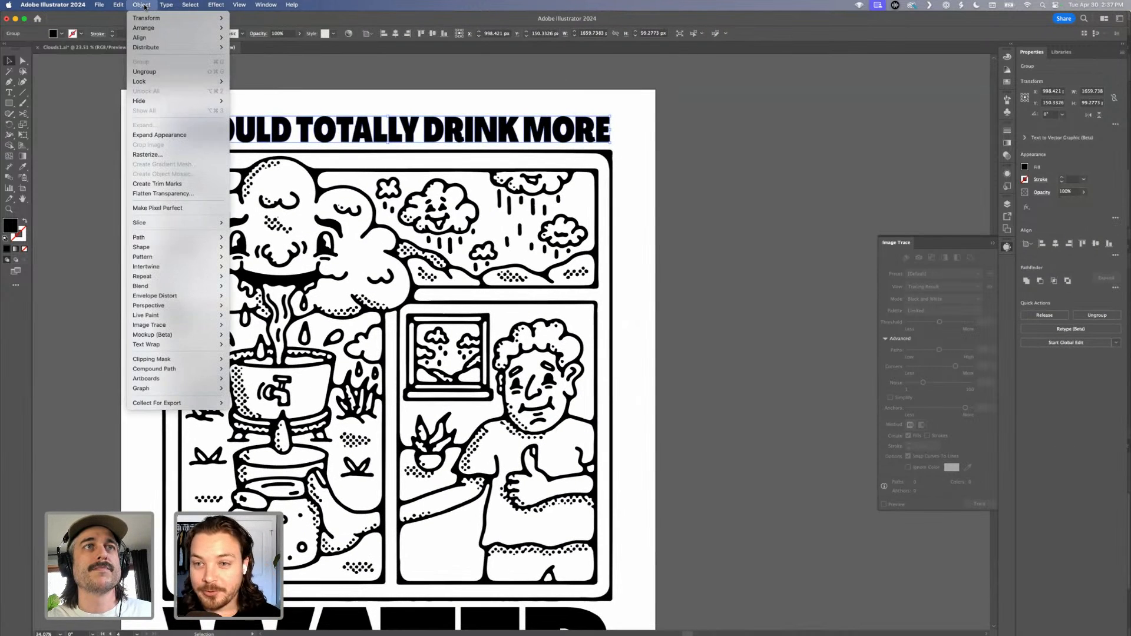
mouse_move(207, 241)
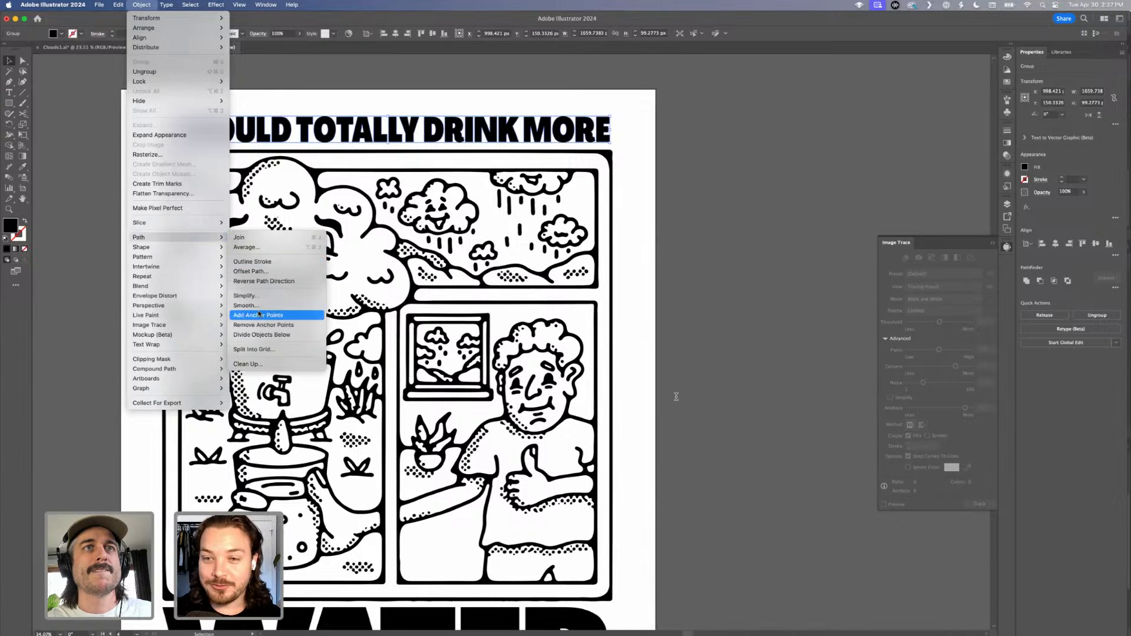
left_click(246, 295)
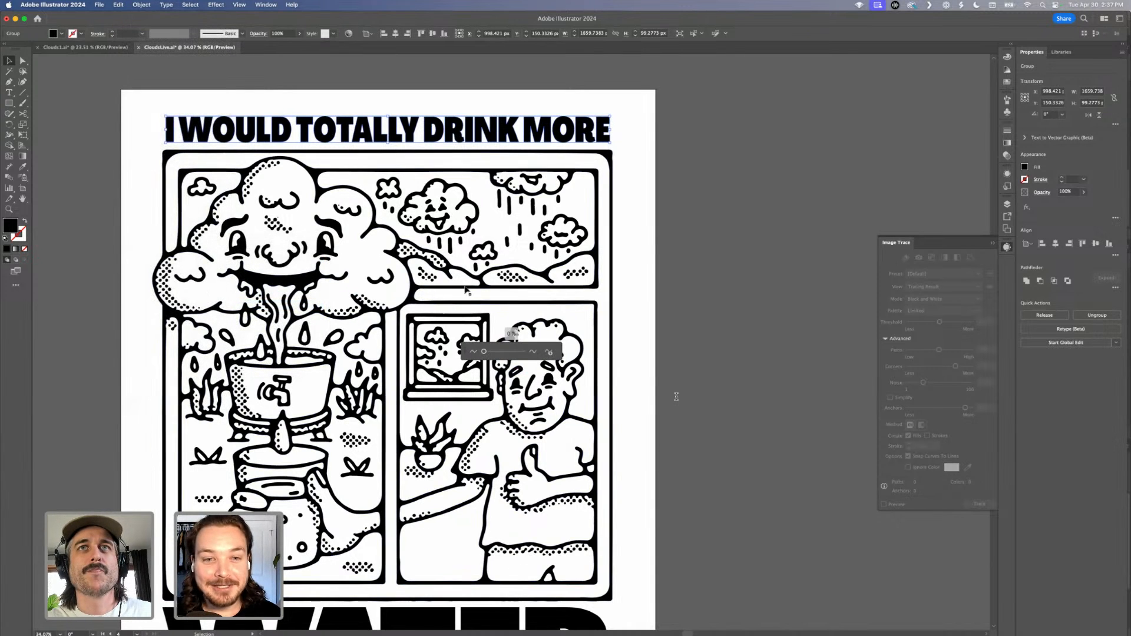
scroll(461, 237, "up", 4)
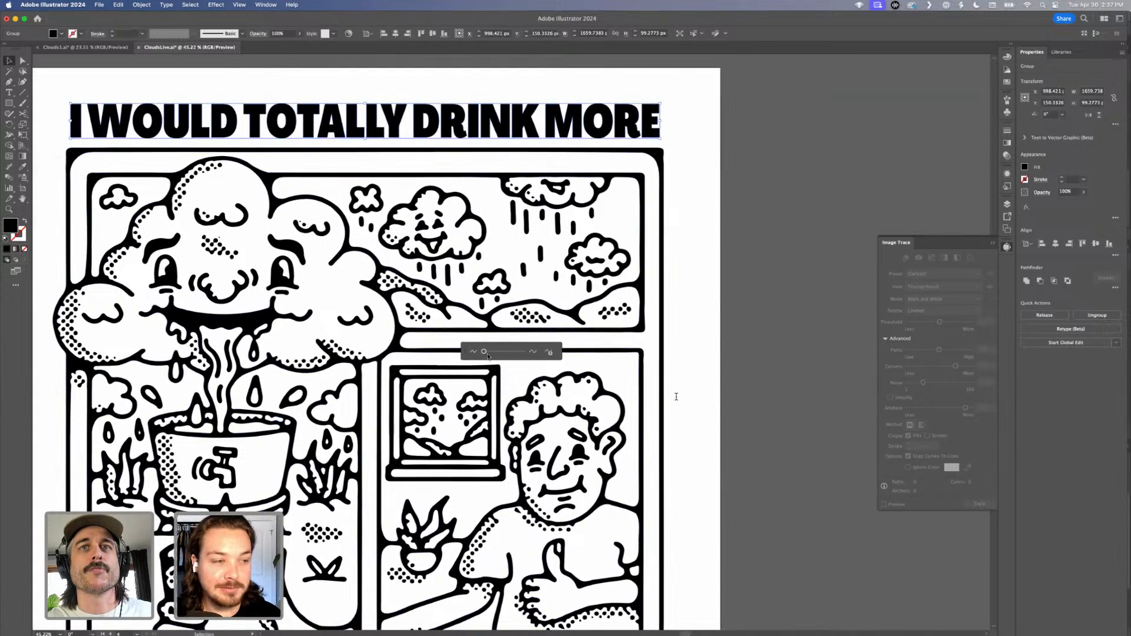
left_click_drag(491, 353, 492, 353)
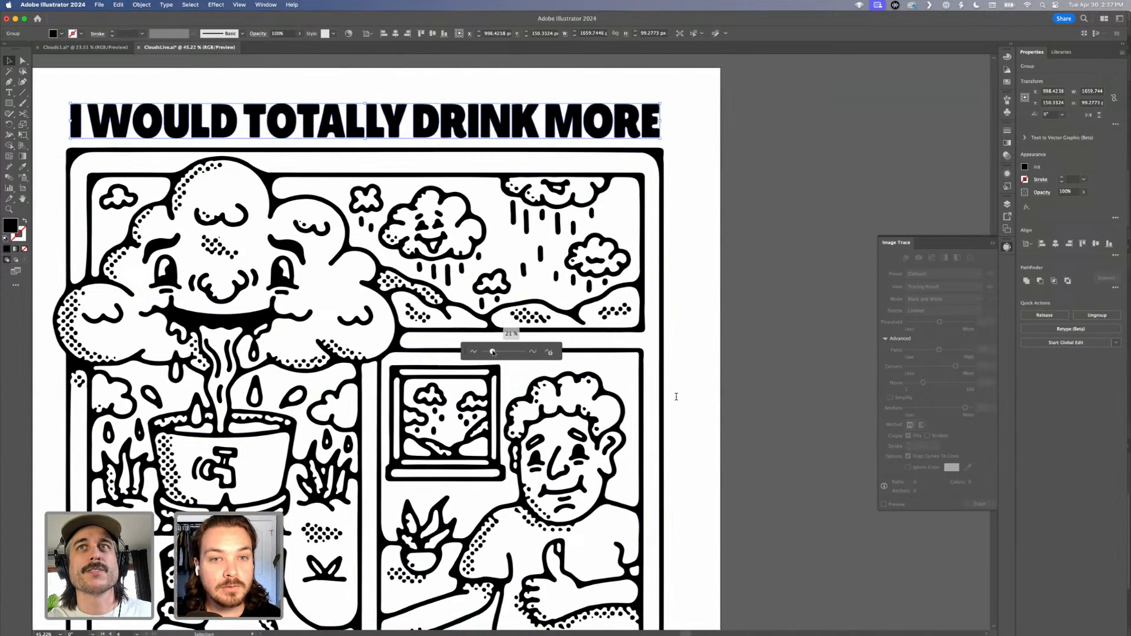
left_click(262, 91)
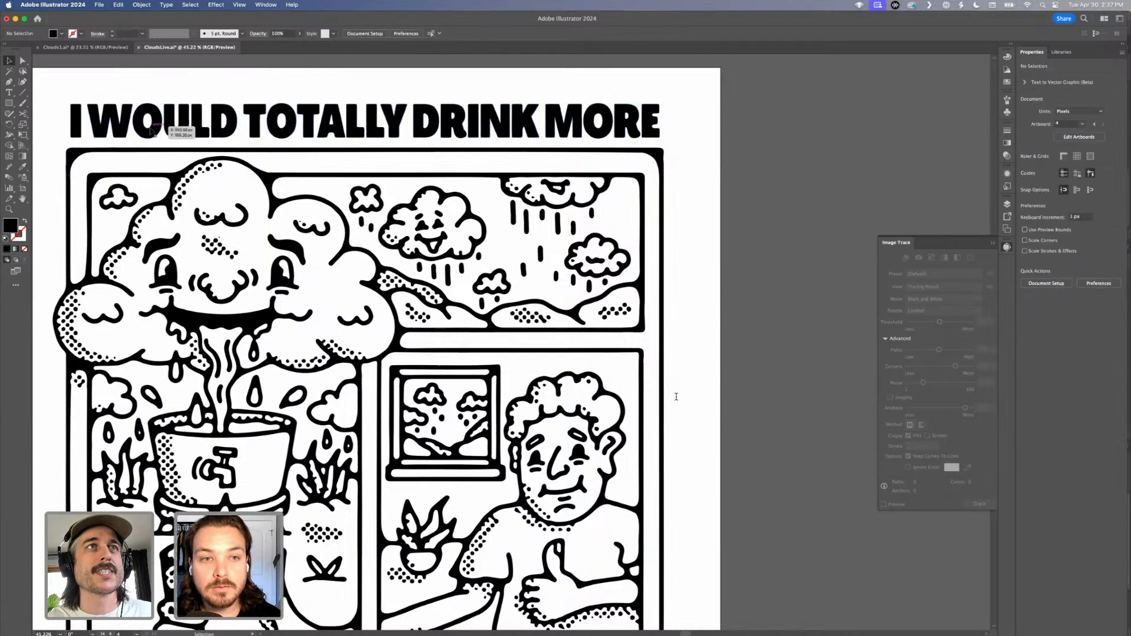
Shift the smoothed headline to the illustration frame's left edge and scale it to about 1681 px wide to match the frame.
double_click(78, 126)
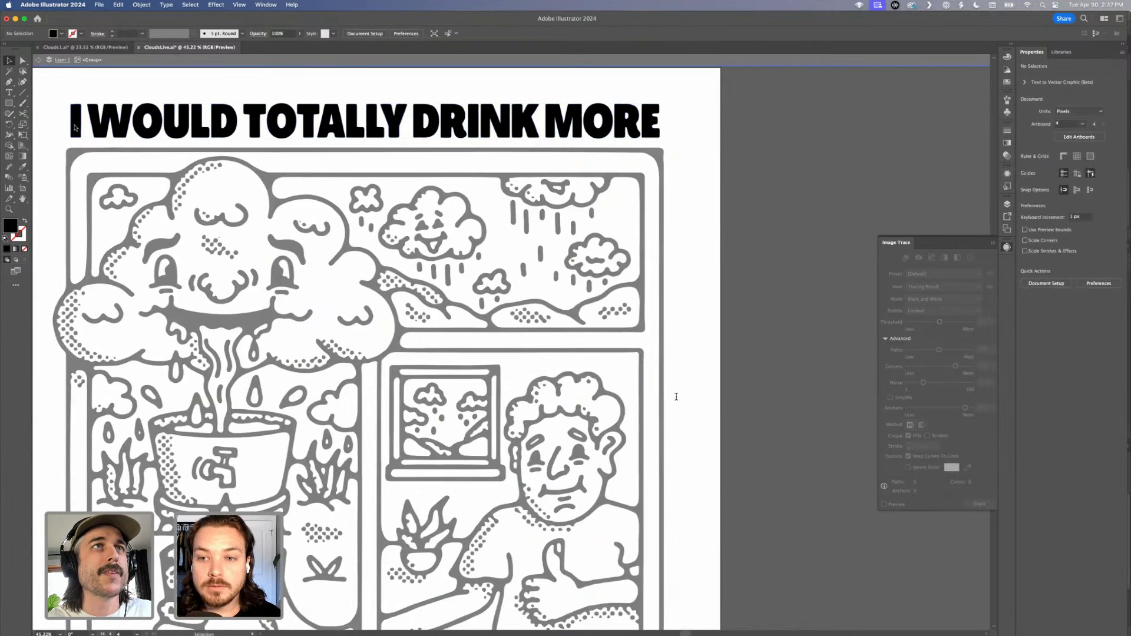
key("Escape")
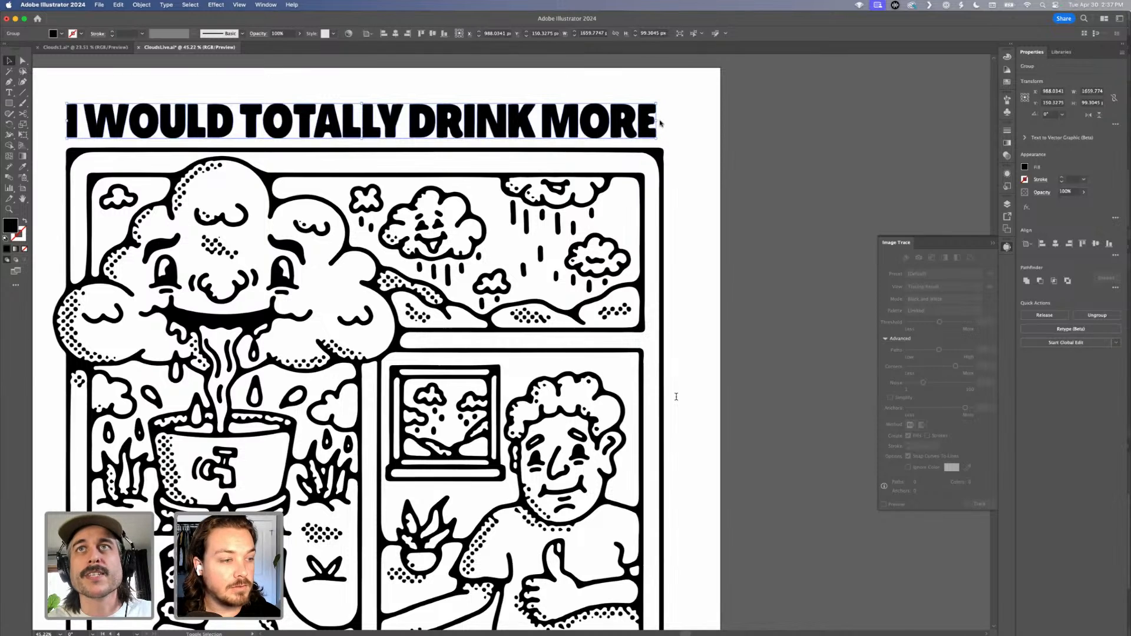
left_click_drag(657, 121, 665, 121)
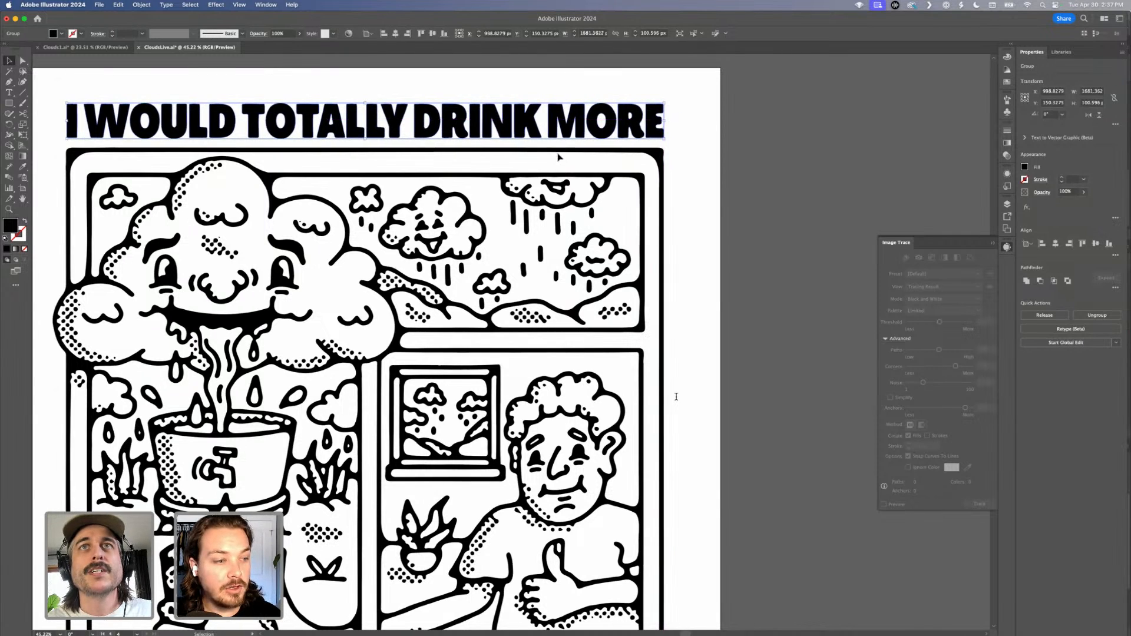
left_click(554, 183)
Smooth the outlined WATER lettering's paths by 43% to round its corners.
scroll(554, 182, "down", 15)
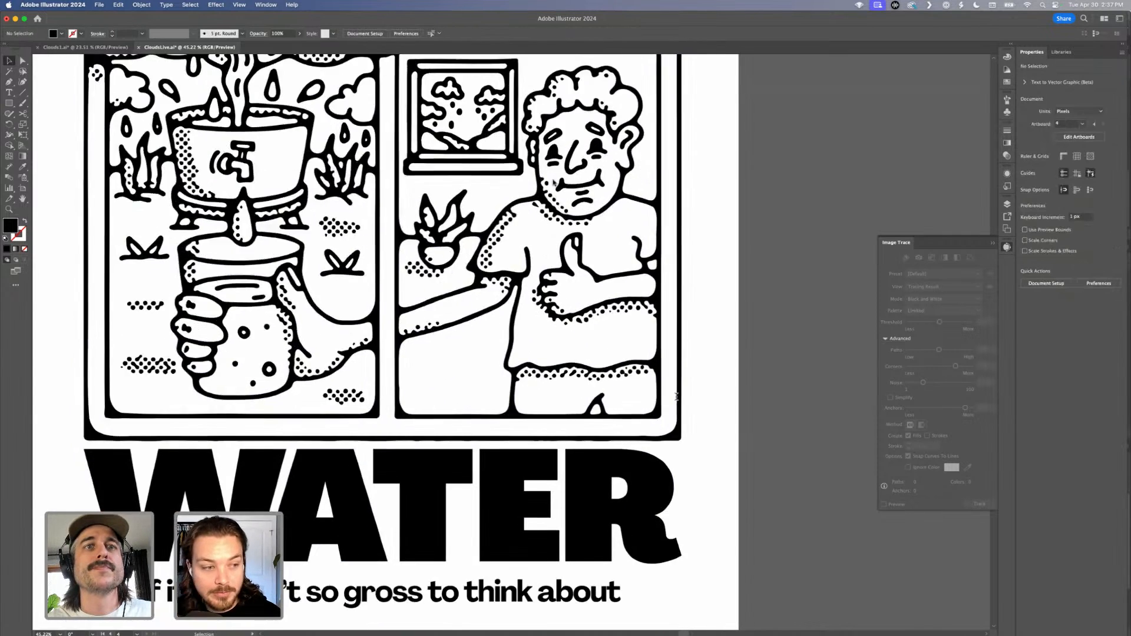
left_click(340, 451)
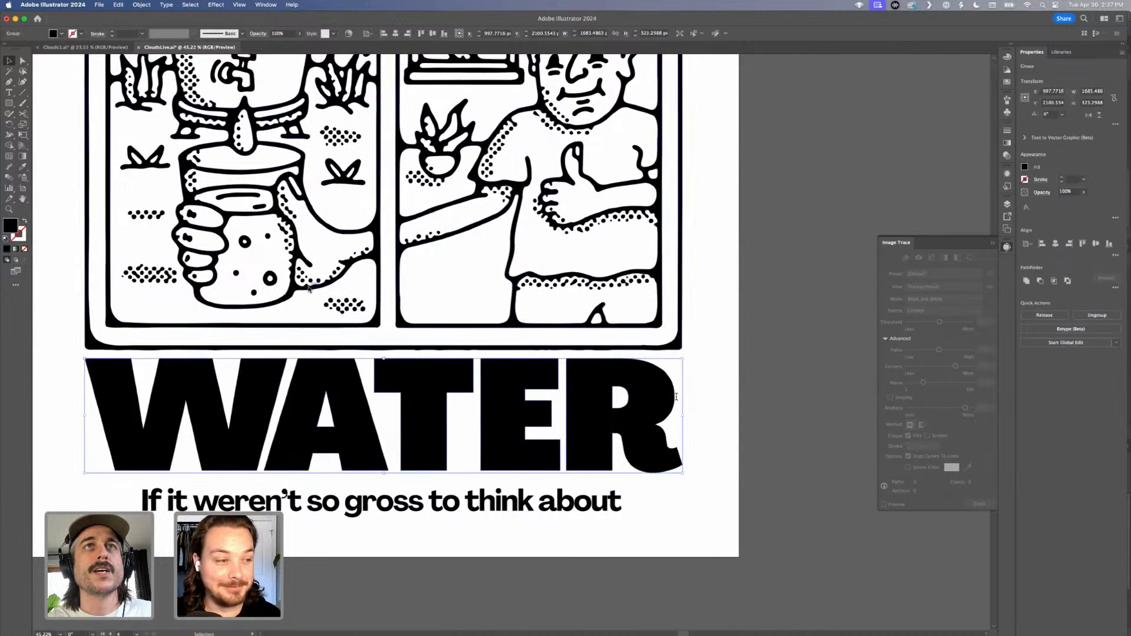
left_click(142, 5)
mouse_move(204, 238)
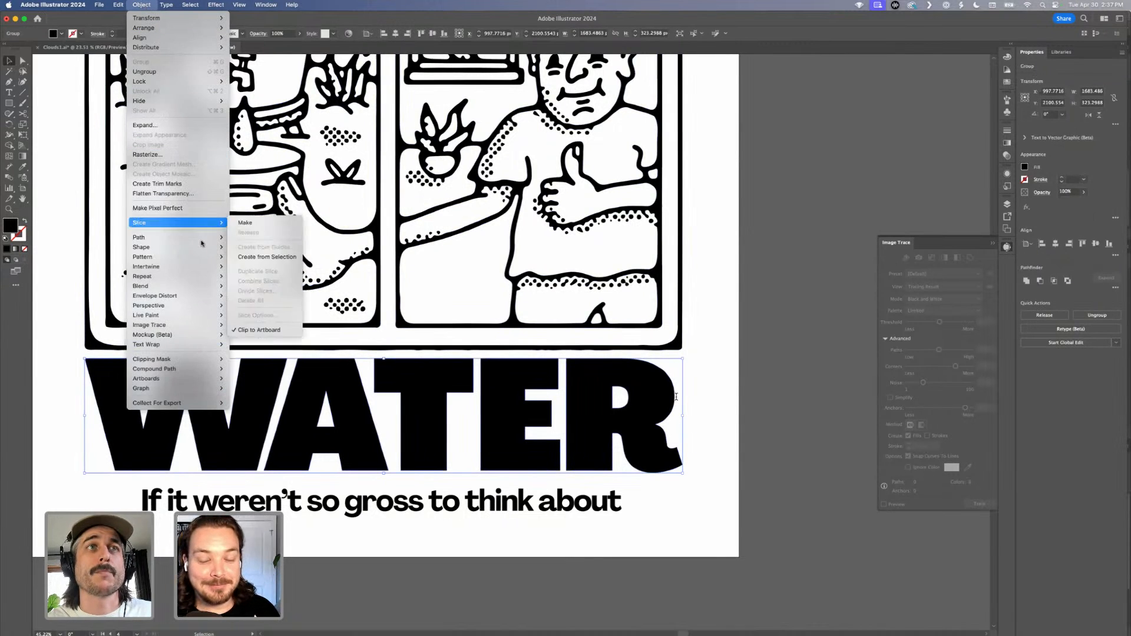
left_click(247, 295)
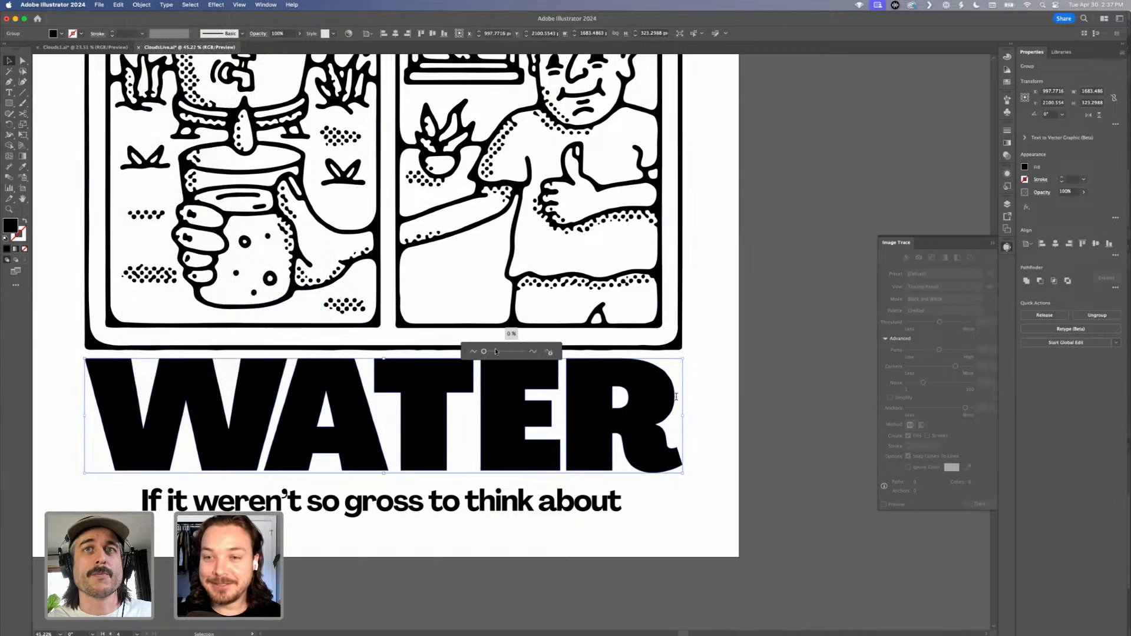
left_click_drag(485, 353, 502, 354)
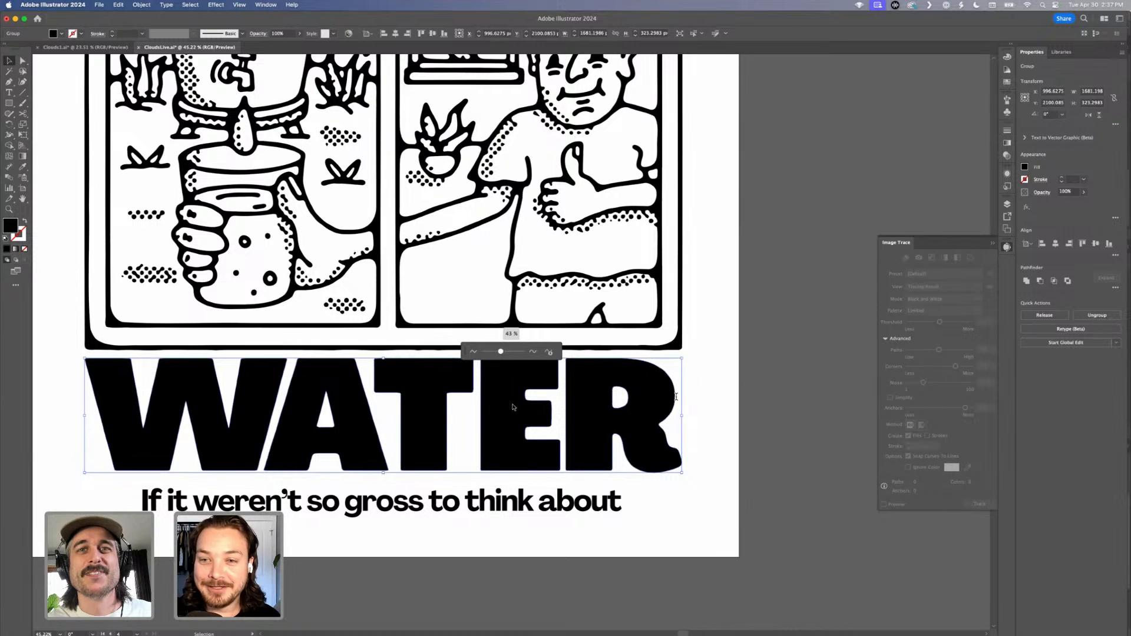
Apply a light Smooth to the outlined tagline below WATER, keeping it well below the lettering's smoothing amount.
left_click(216, 505)
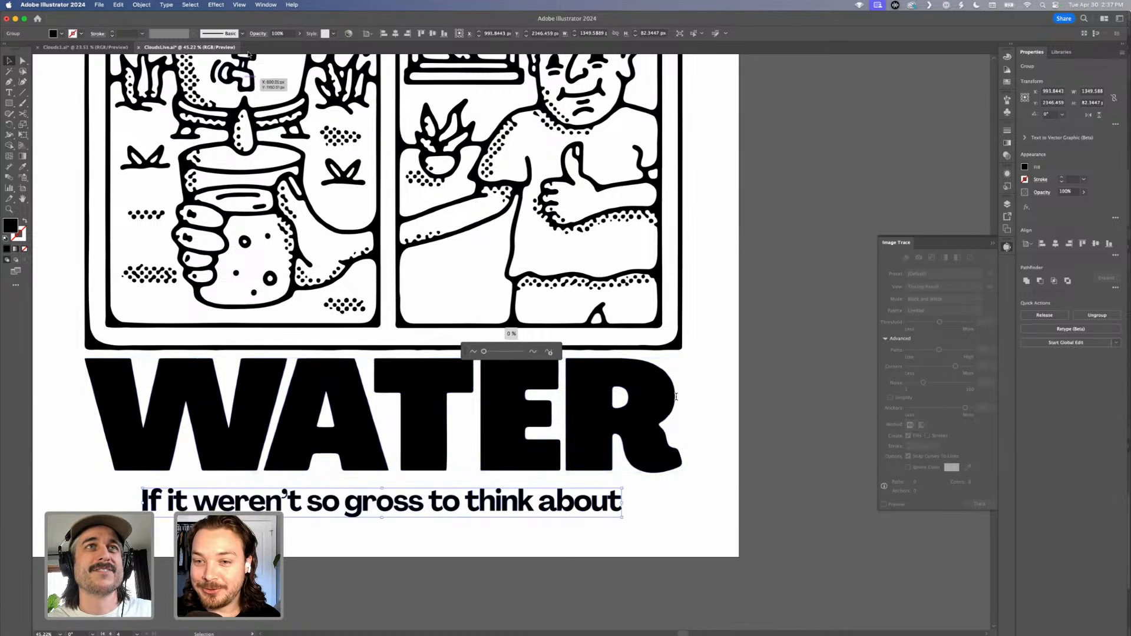
left_click(142, 5)
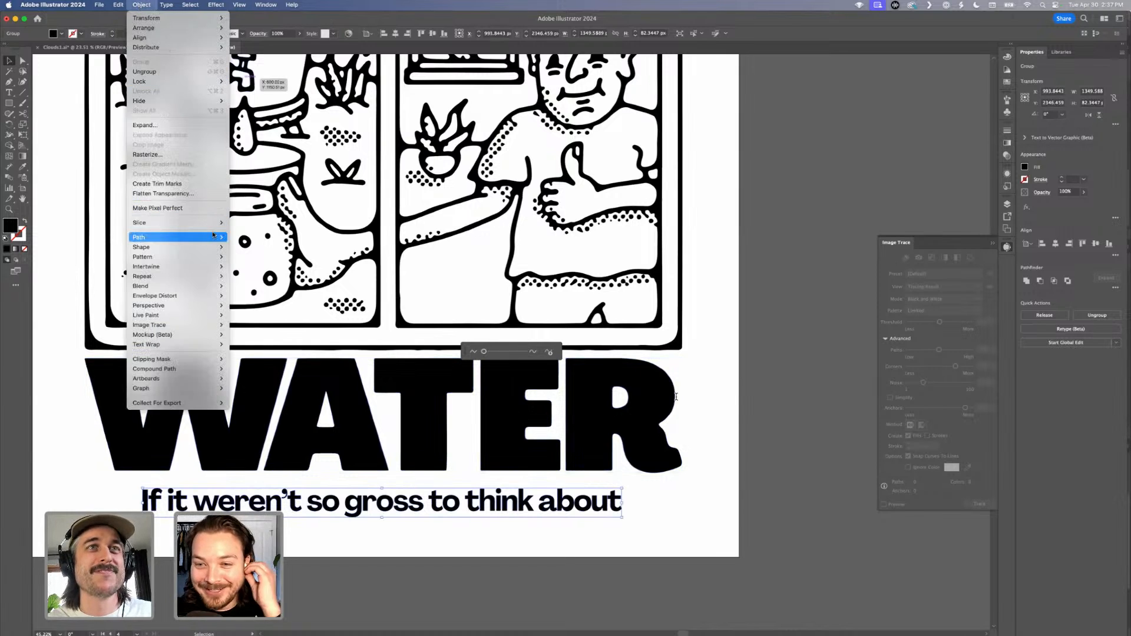
mouse_move(194, 237)
left_click(245, 296)
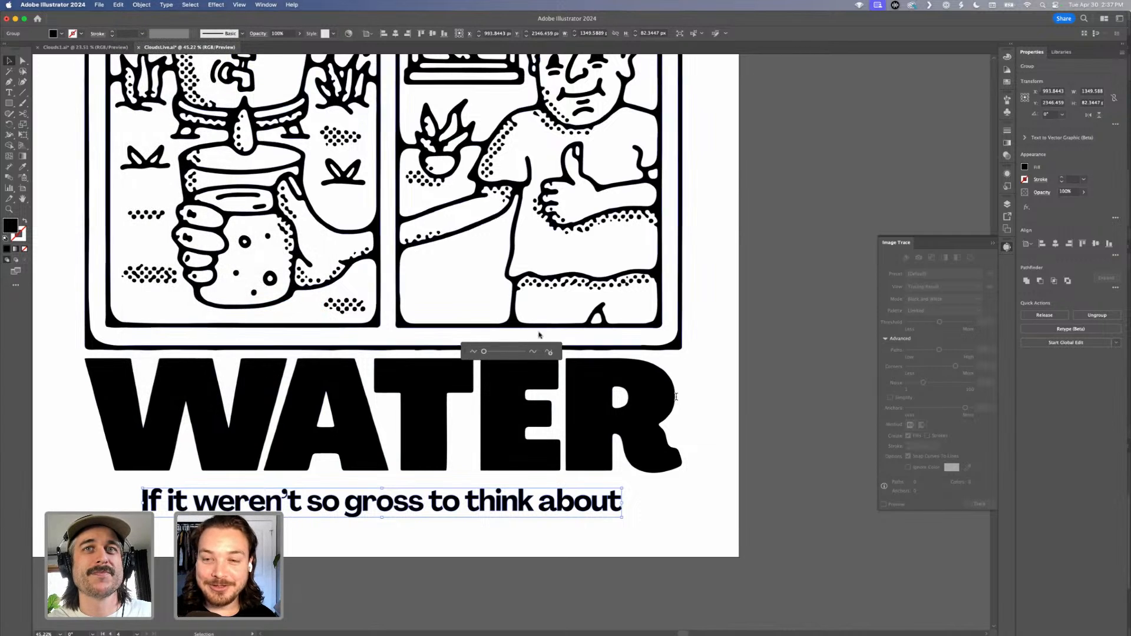
left_click_drag(485, 352, 492, 354)
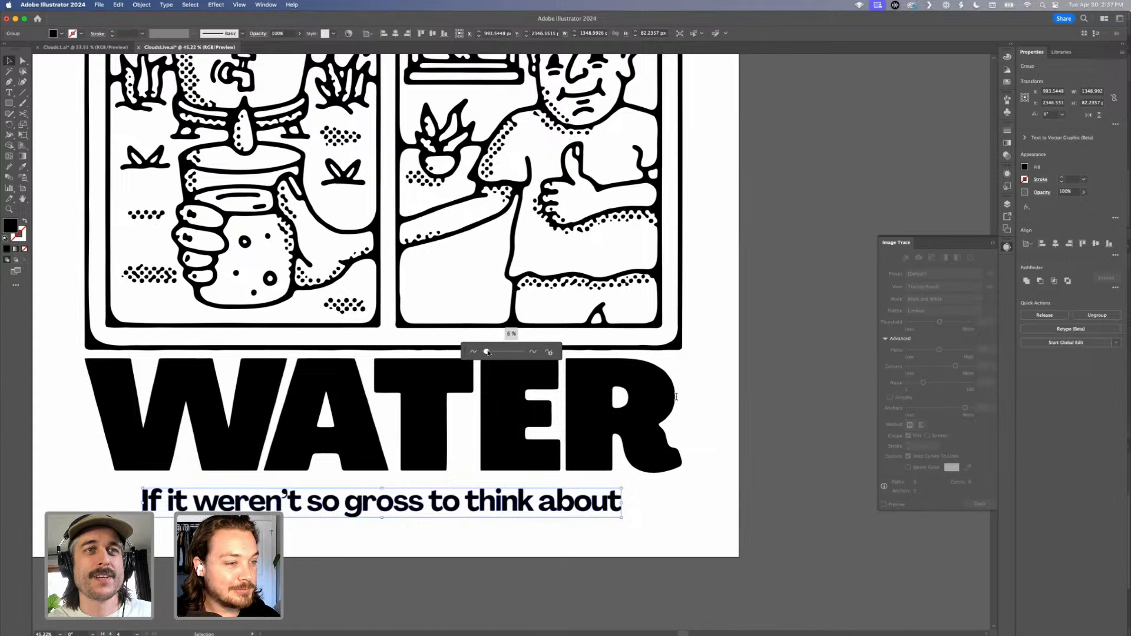
left_click(667, 368)
Duplicate the smoothed-type poster artboard with its artwork directly to the right of the original.
scroll(667, 368, "down", 4)
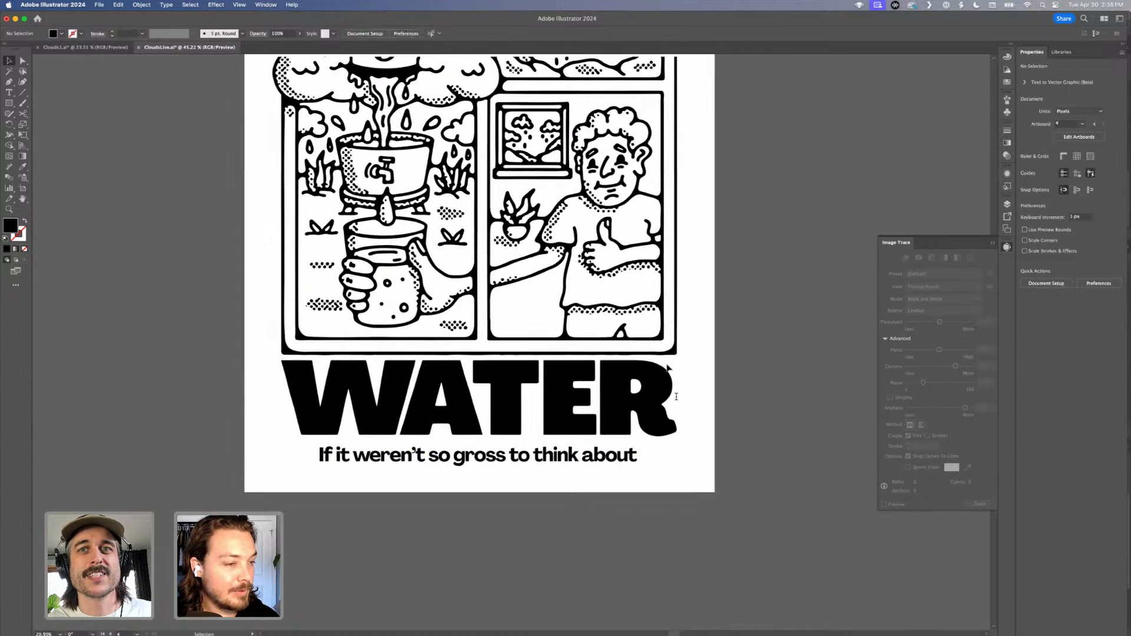
scroll(667, 367, "down", 2)
scroll(668, 367, "right", 5)
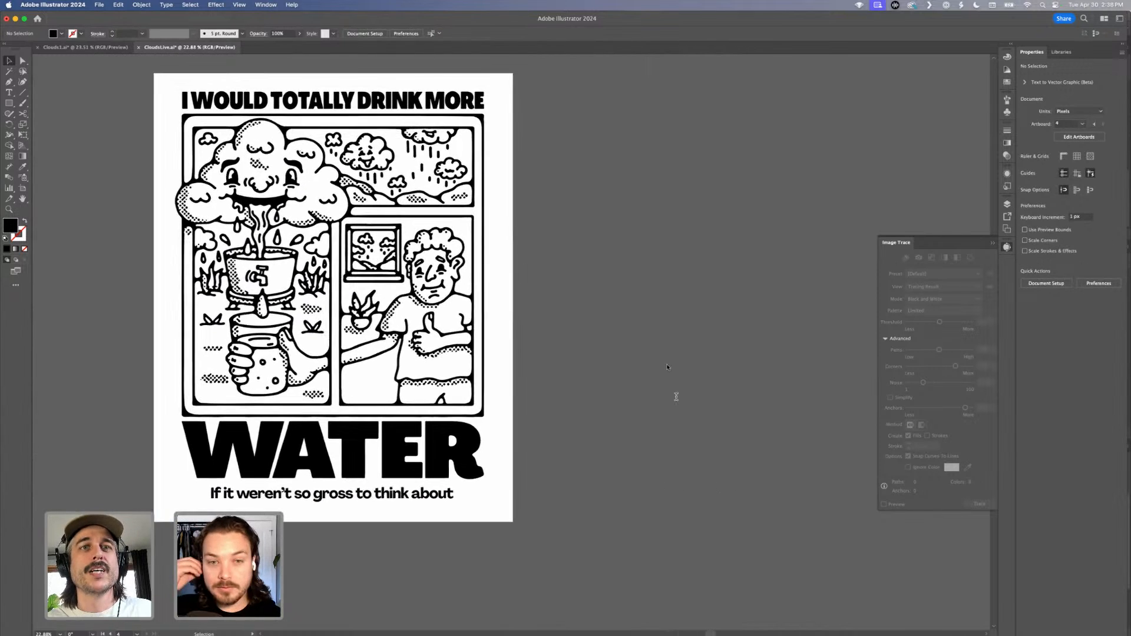
key("shift+o")
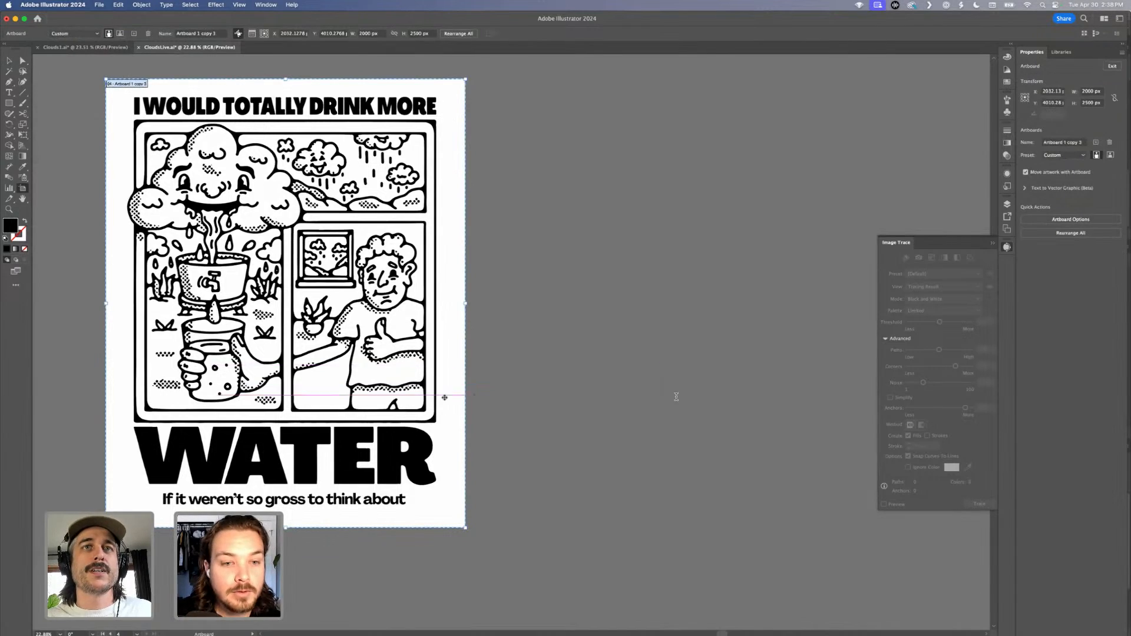
left_click_drag(312, 405, 708, 433)
key("Escape")
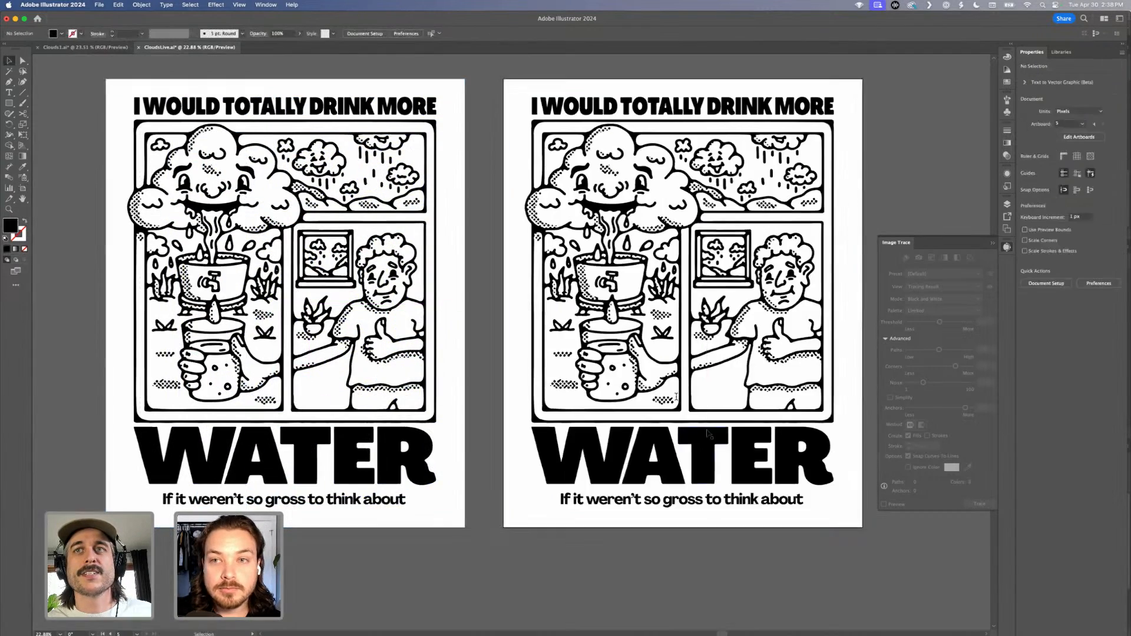
scroll(707, 432, "right", 5)
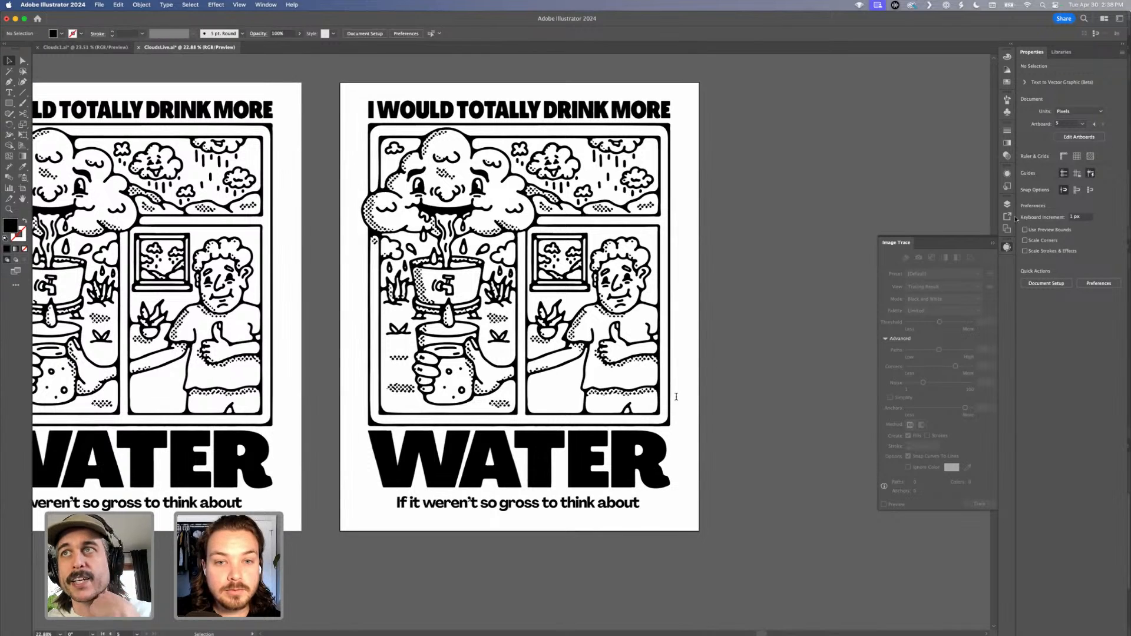
Cover the duplicated artboard with a 2000 × 2500 px rectangle, fill it with the light beige swatch and place it behind the artwork.
scroll(666, 281, "right", 3)
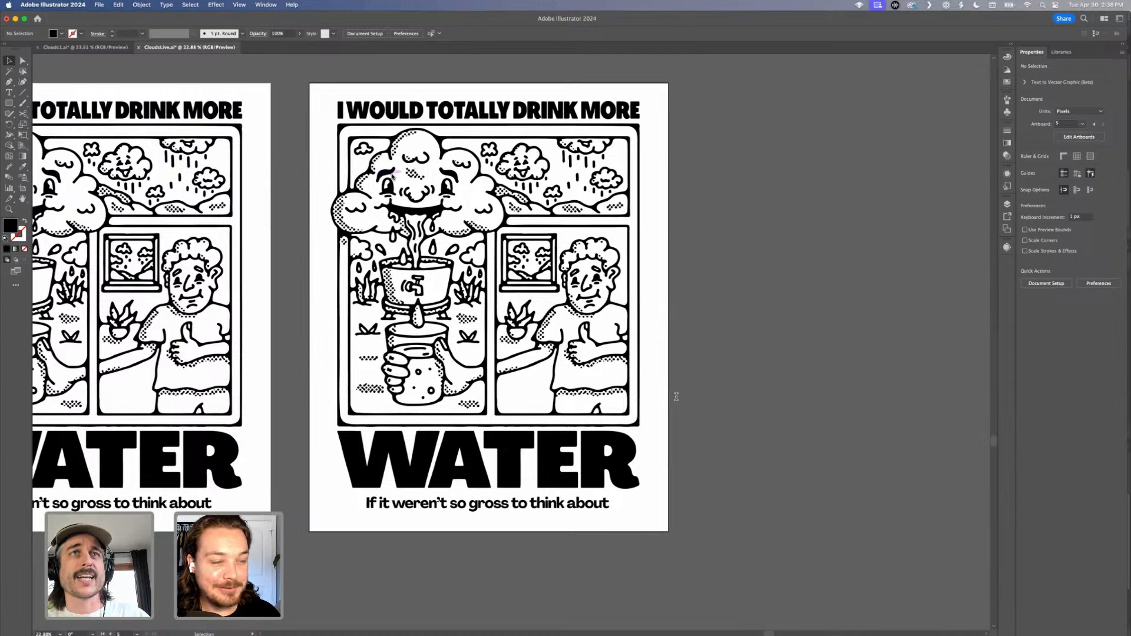
left_click(9, 103)
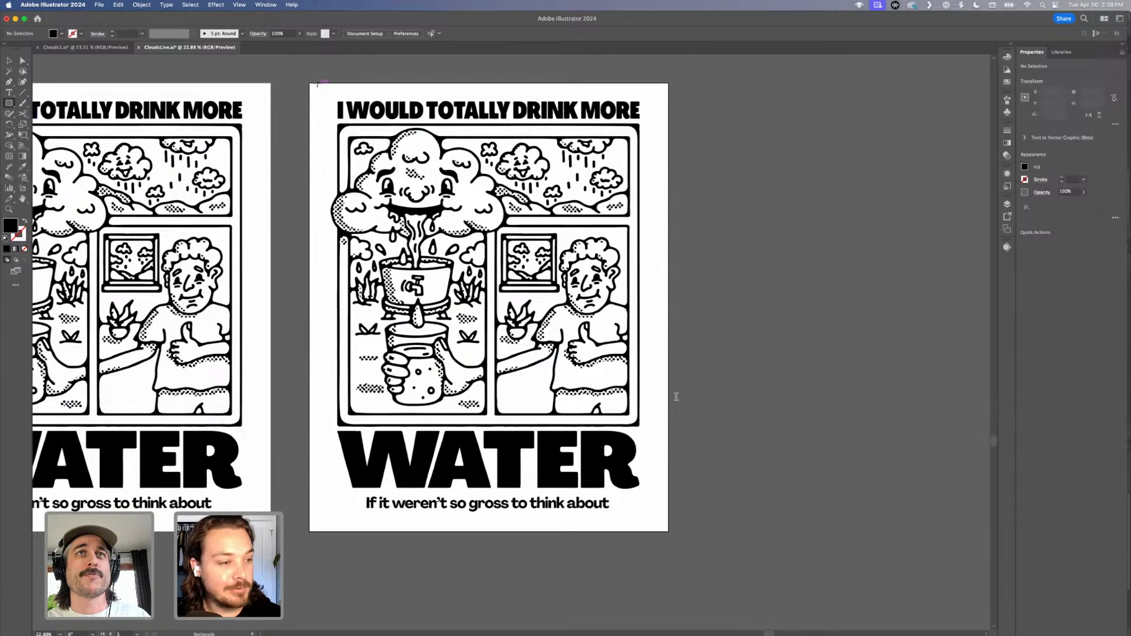
left_click_drag(310, 84, 669, 533)
key("v")
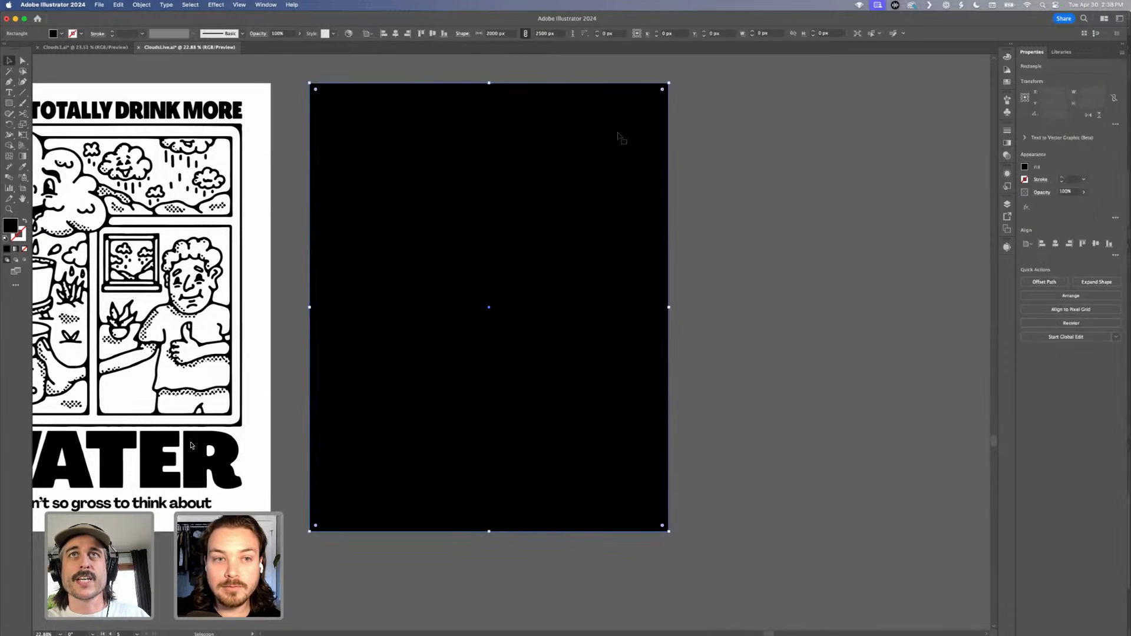
left_click(1008, 84)
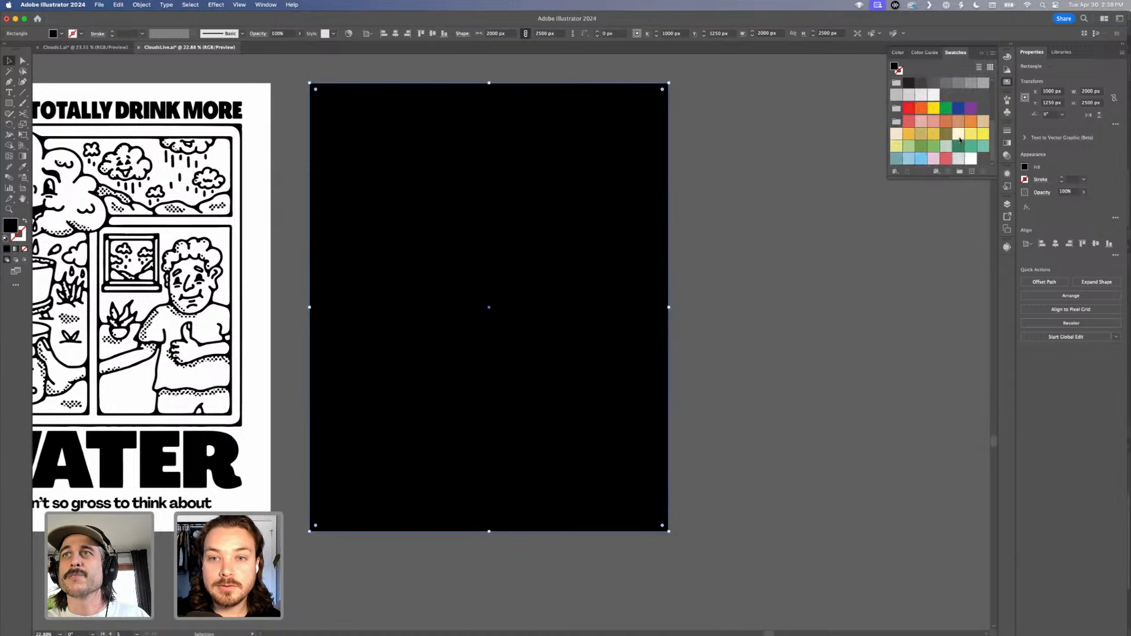
left_click(897, 135)
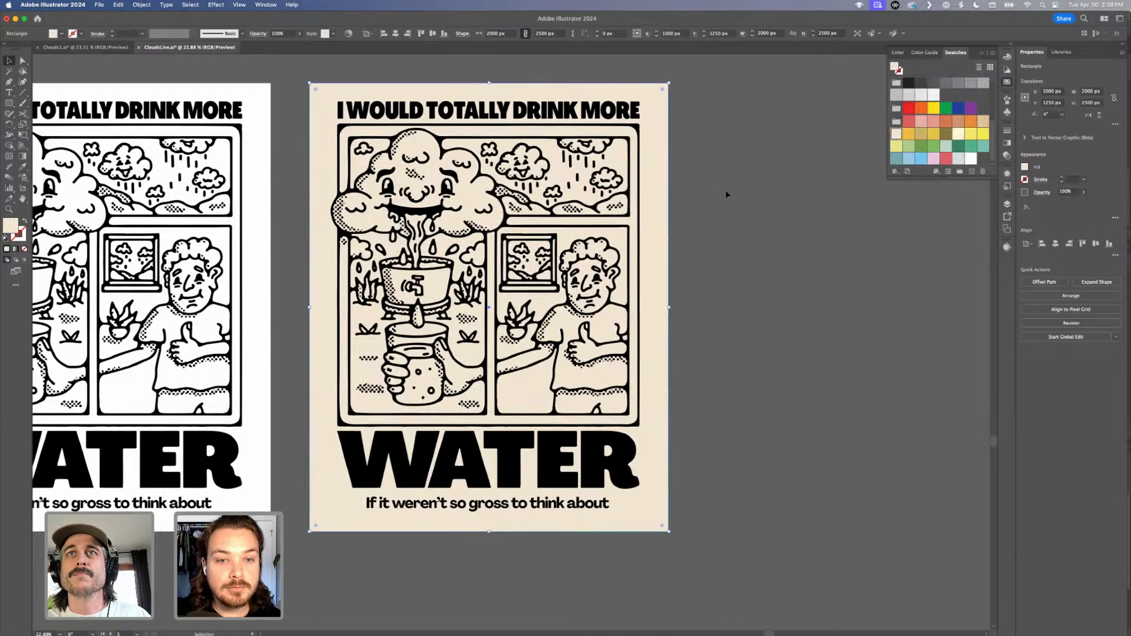
left_click(285, 133)
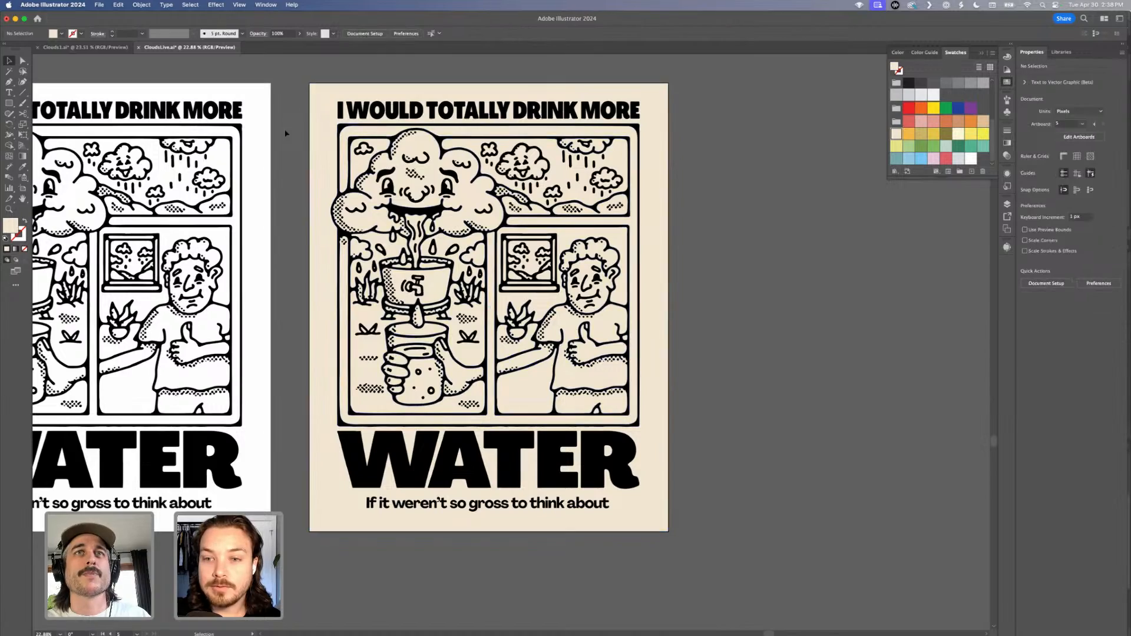
scroll(291, 133, "up", 2)
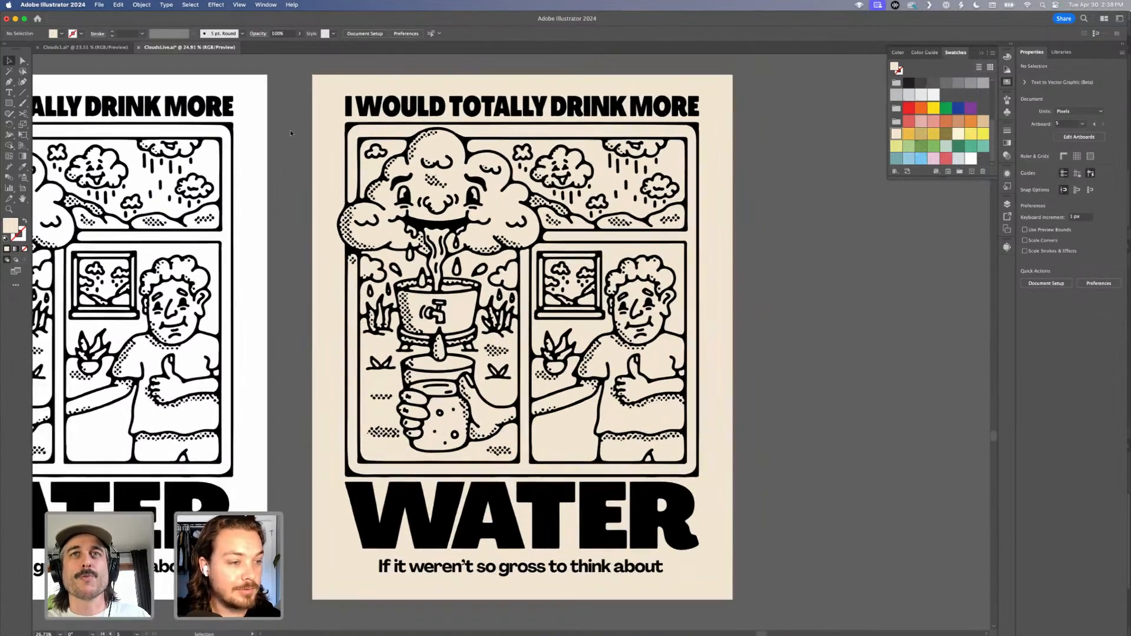
scroll(427, 180, "down", 2)
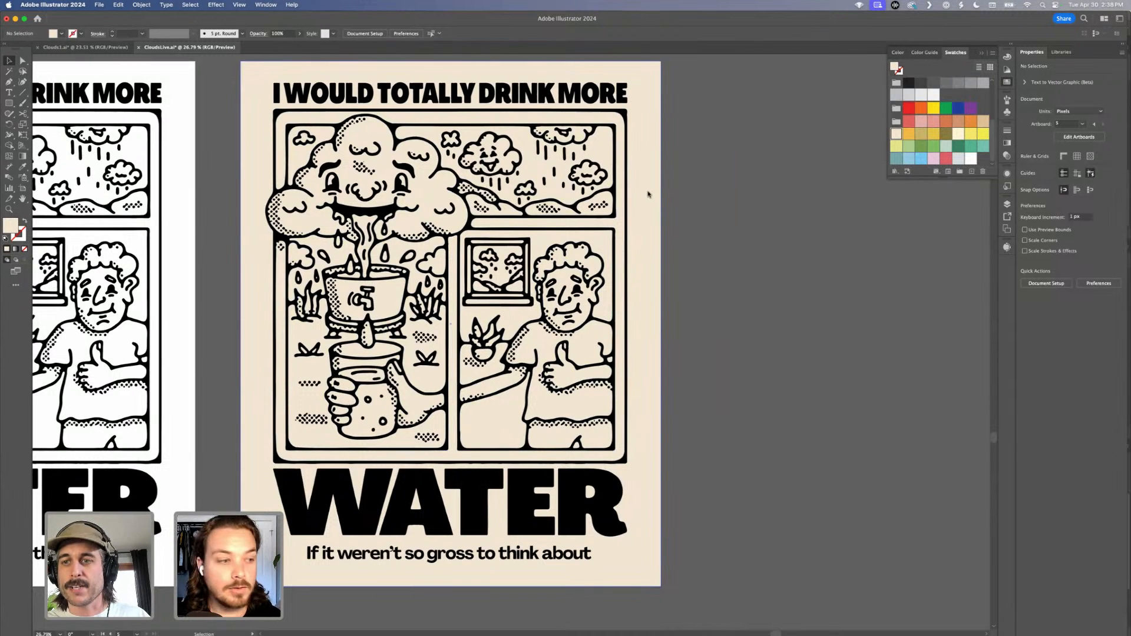
Shift the background rectangle's fill to a slightly less saturated beige.
scroll(648, 194, "right", 2)
left_click(625, 116)
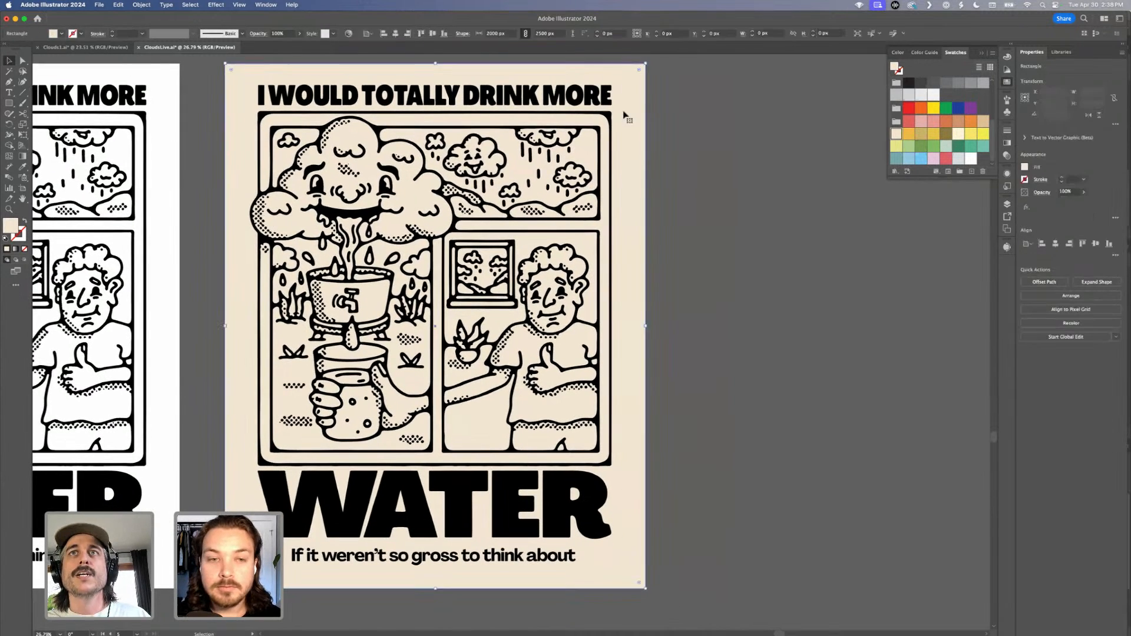
double_click(14, 227)
left_click(429, 277)
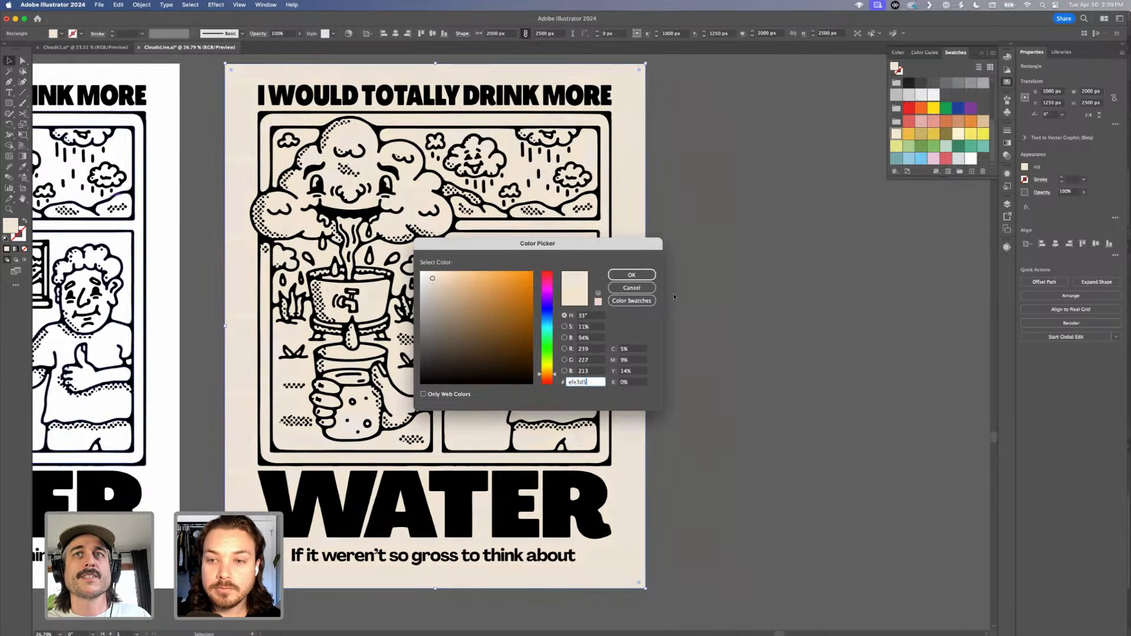
left_click(631, 275)
scroll(636, 248, "up", 1)
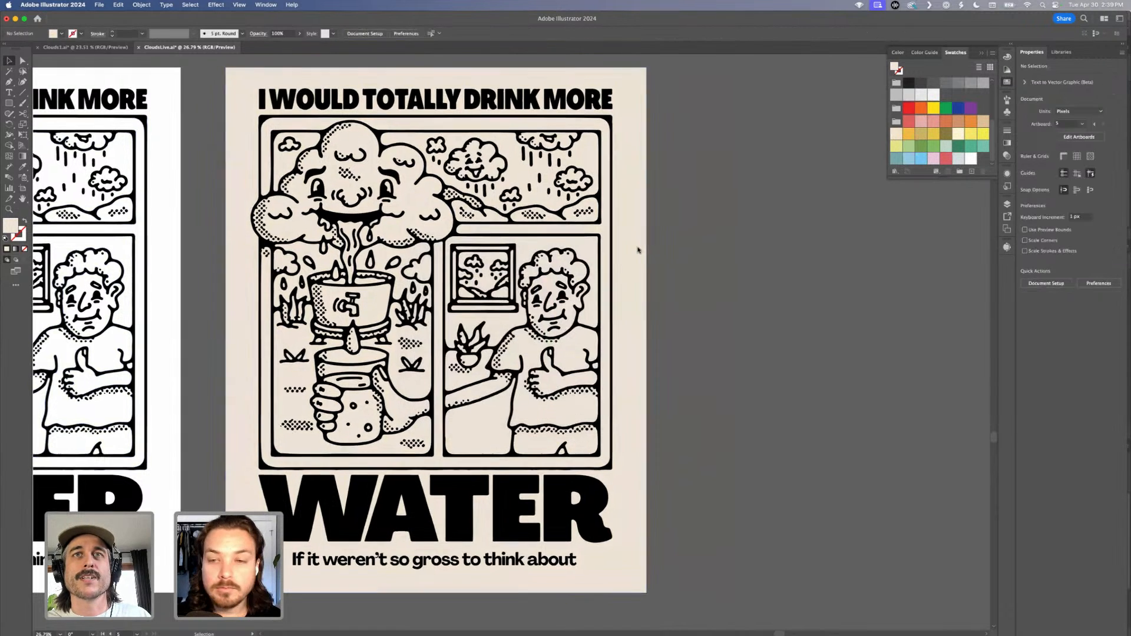
left_click(346, 224)
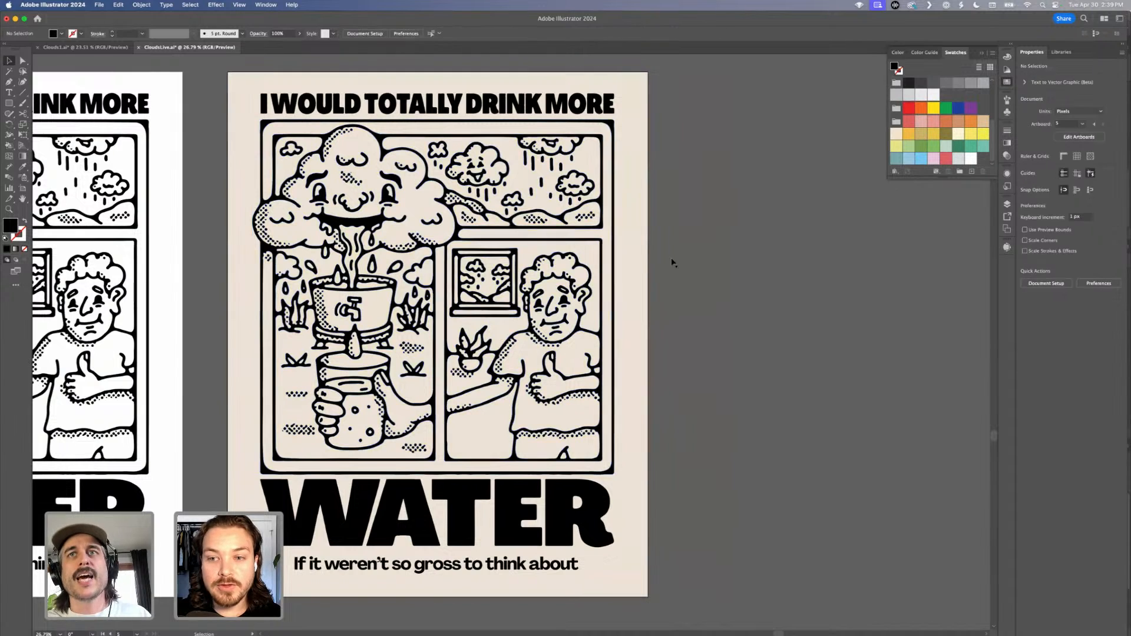
left_click(644, 259)
scroll(645, 260, "left", 2)
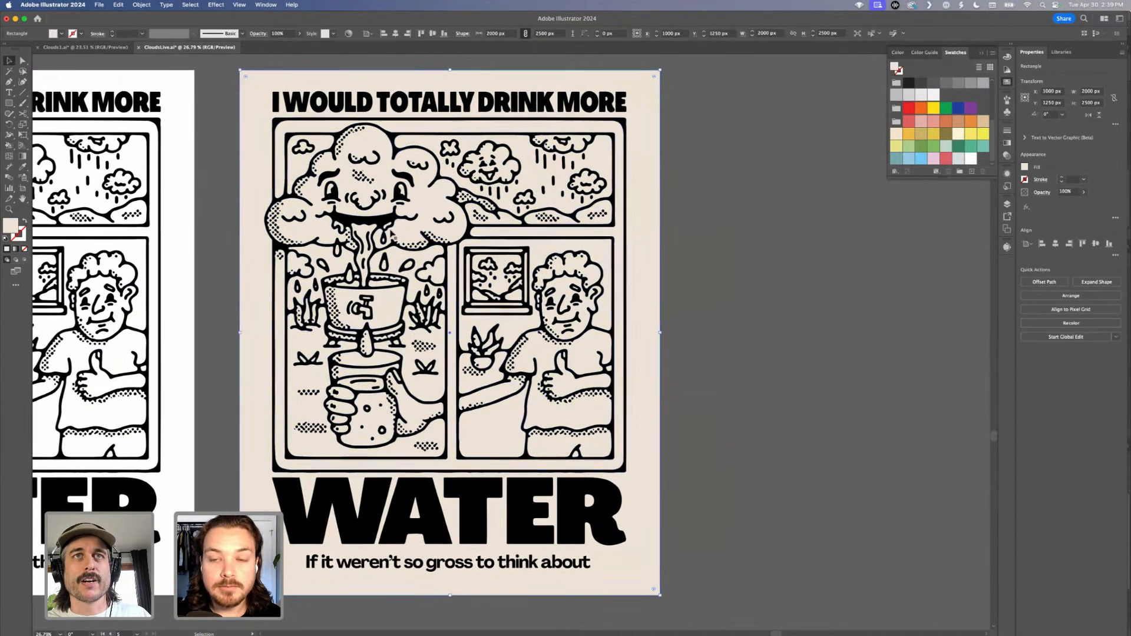
left_click(372, 228)
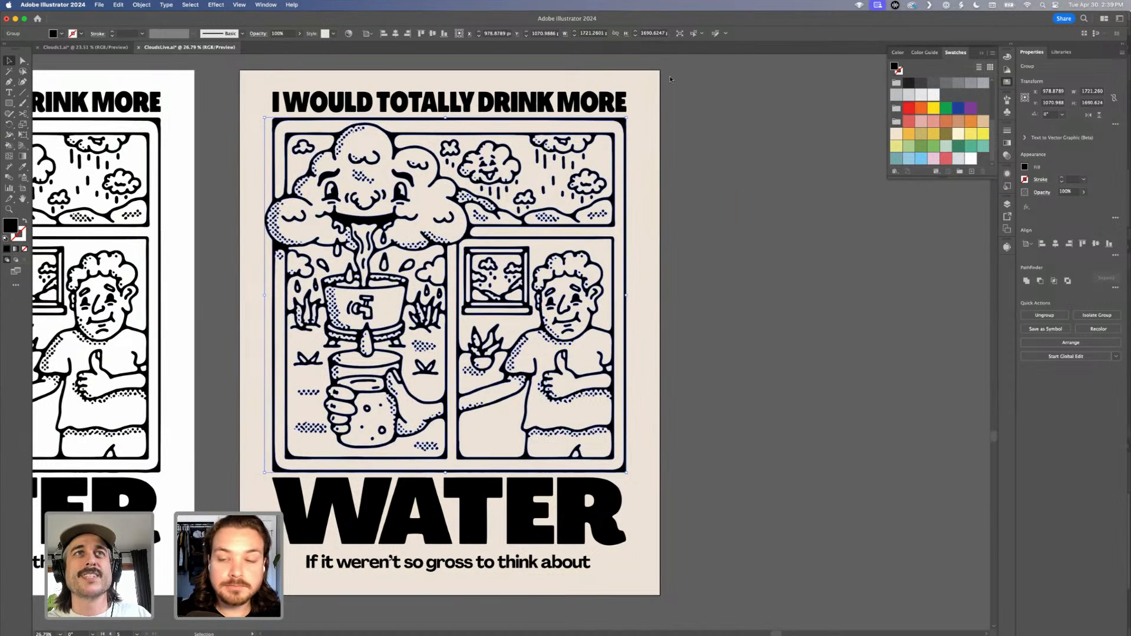
left_click(656, 90)
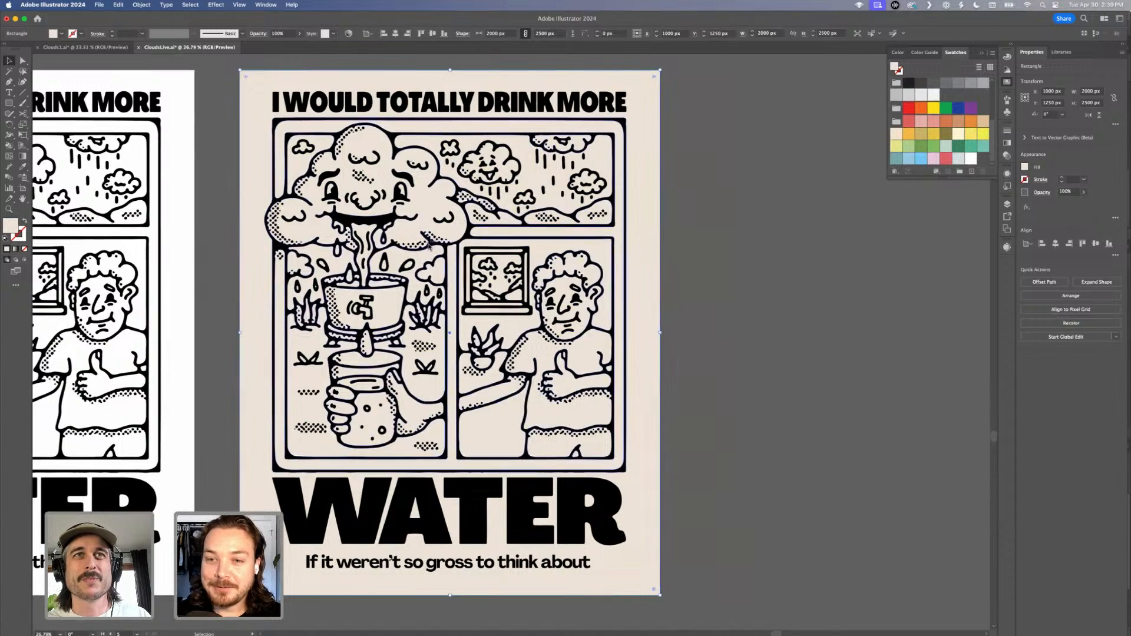
key("super+equal")
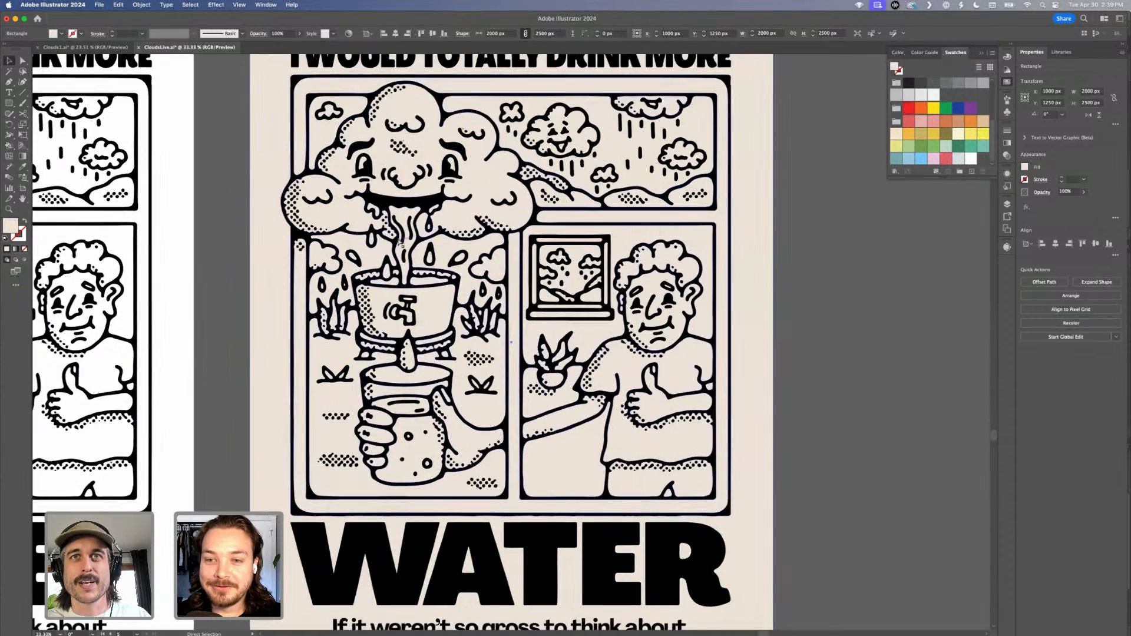
key("super+minus")
key("super+minus")
key("super+equal")
scroll(402, 243, "right", 2)
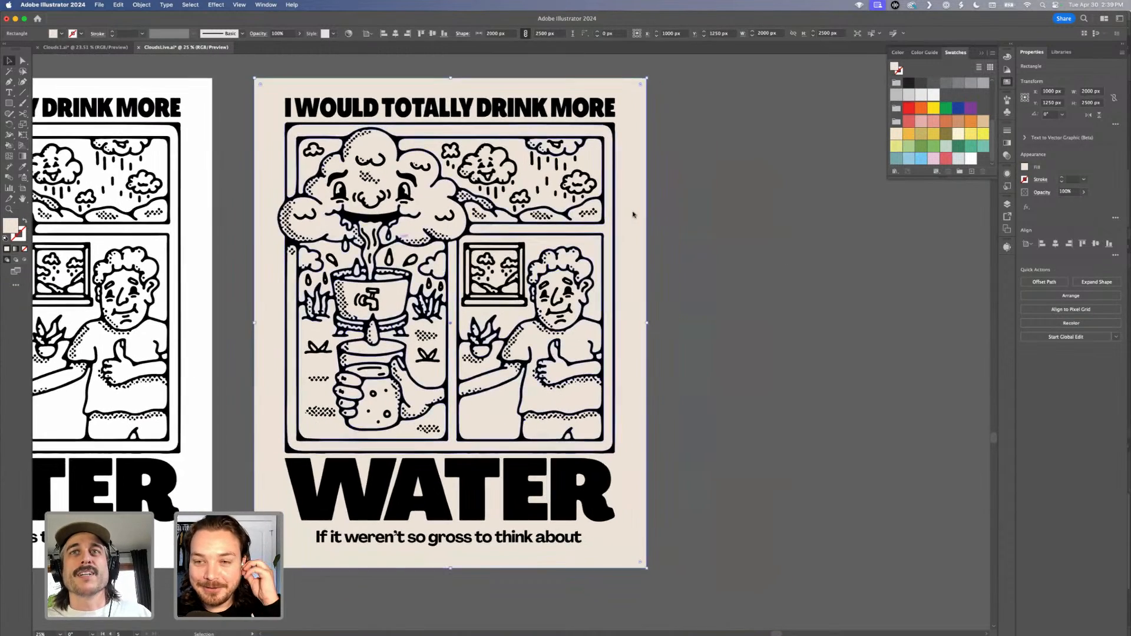
Turn the illustration into a Live Paint group and fill the large cloud and the small clouds with white (ffffff).
left_click(669, 210)
left_click(389, 217)
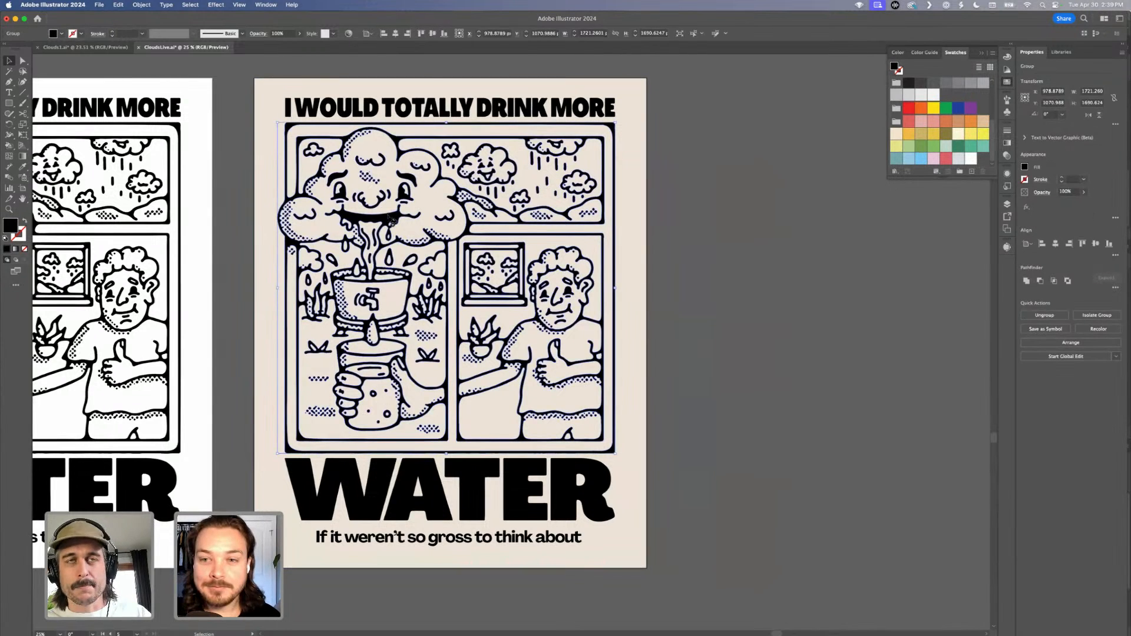
key("k")
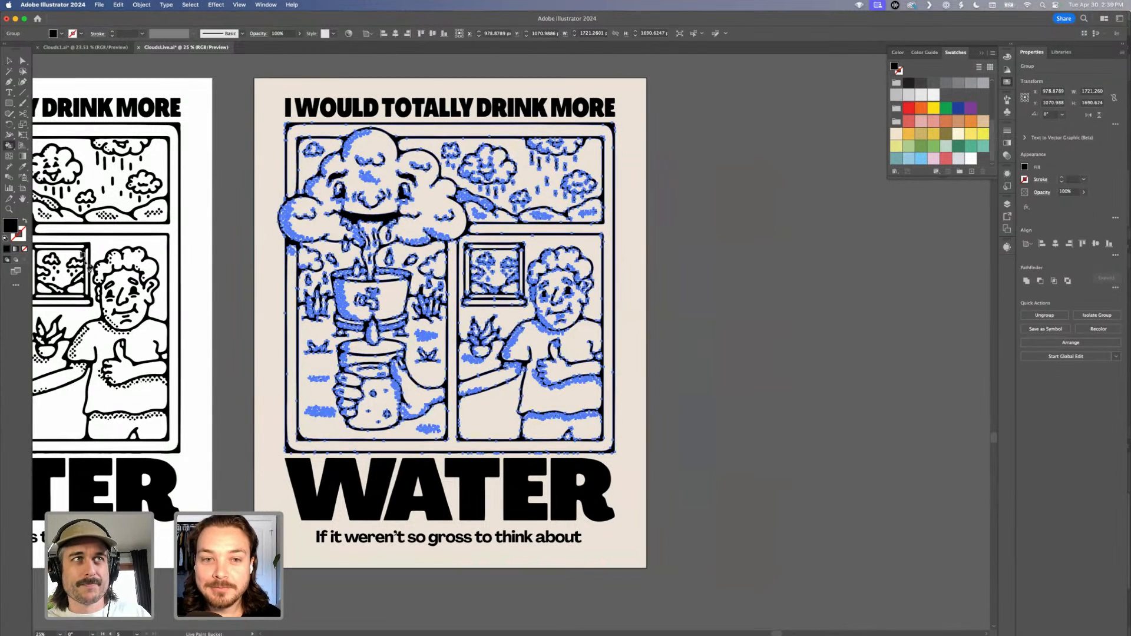
double_click(11, 228)
type("ffffff")
key("Return")
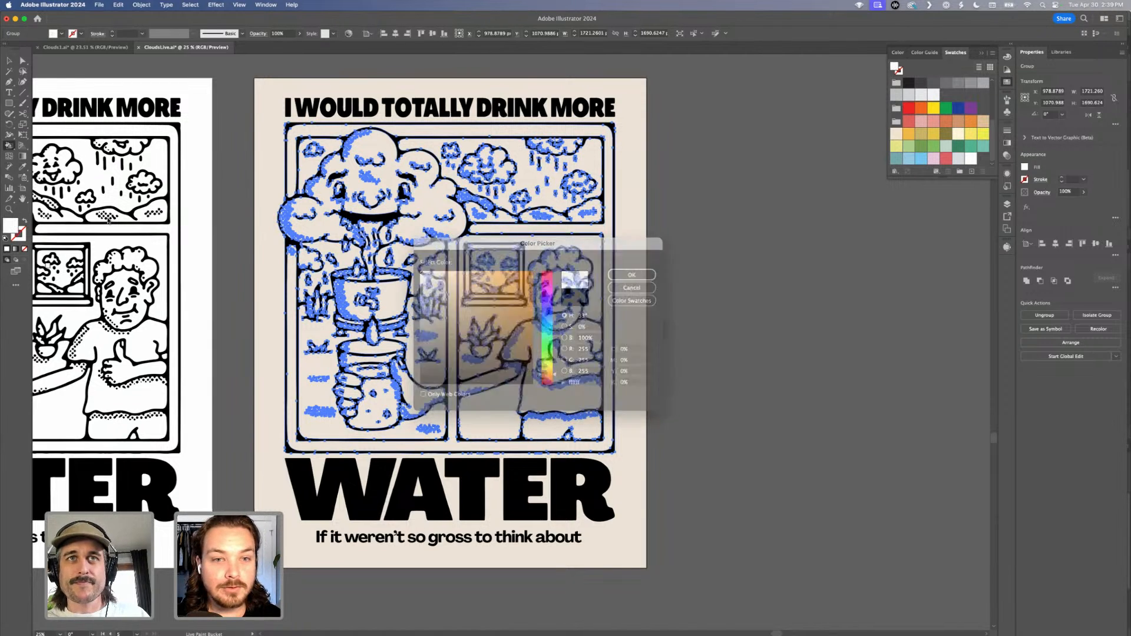
left_click(442, 204)
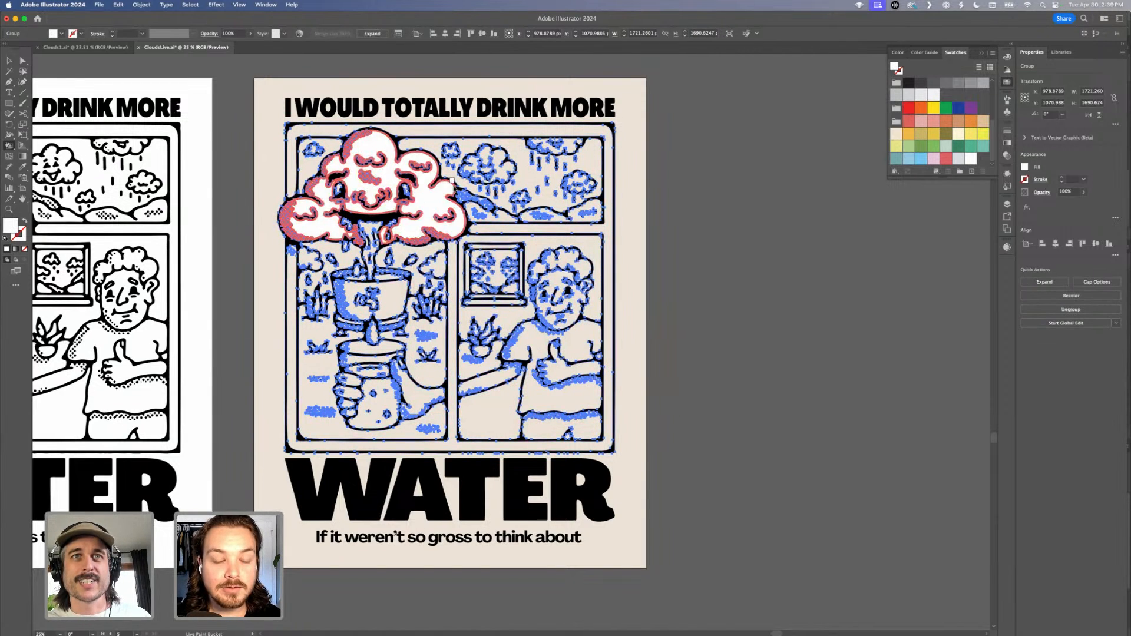
scroll(452, 179, "up", 3)
left_click(665, 115)
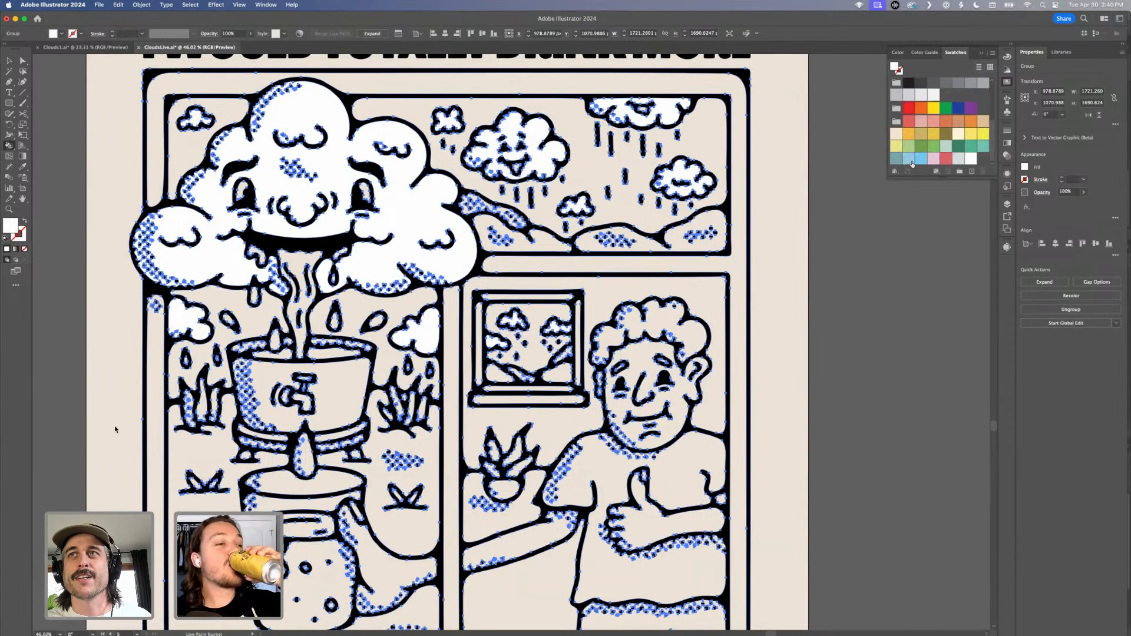
Live Paint the stream from the cloud's mouth, the drop under the barrel and the water in the jar light blue.
left_click(296, 283)
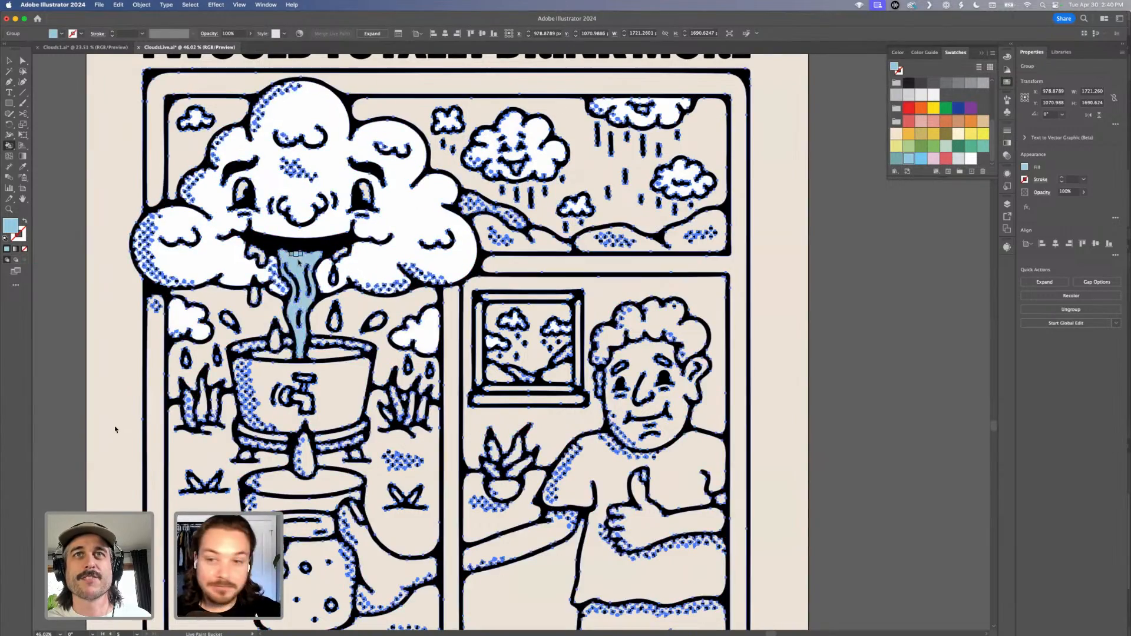
left_click(304, 462)
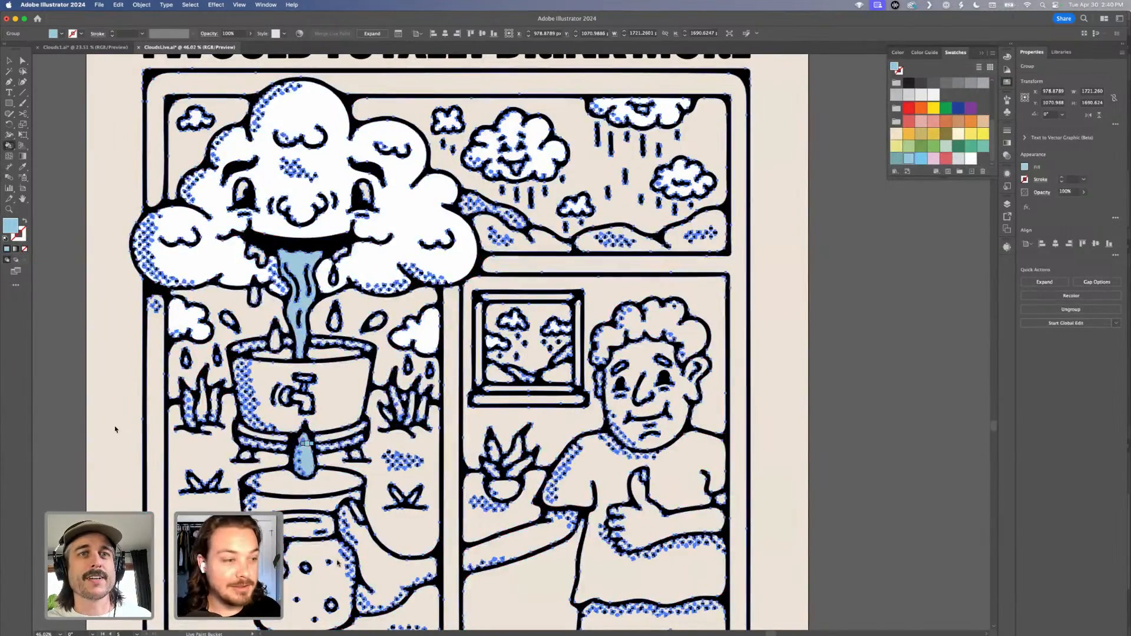
scroll(326, 530, "down", 1)
scroll(335, 534, "down", 1)
left_click(317, 523)
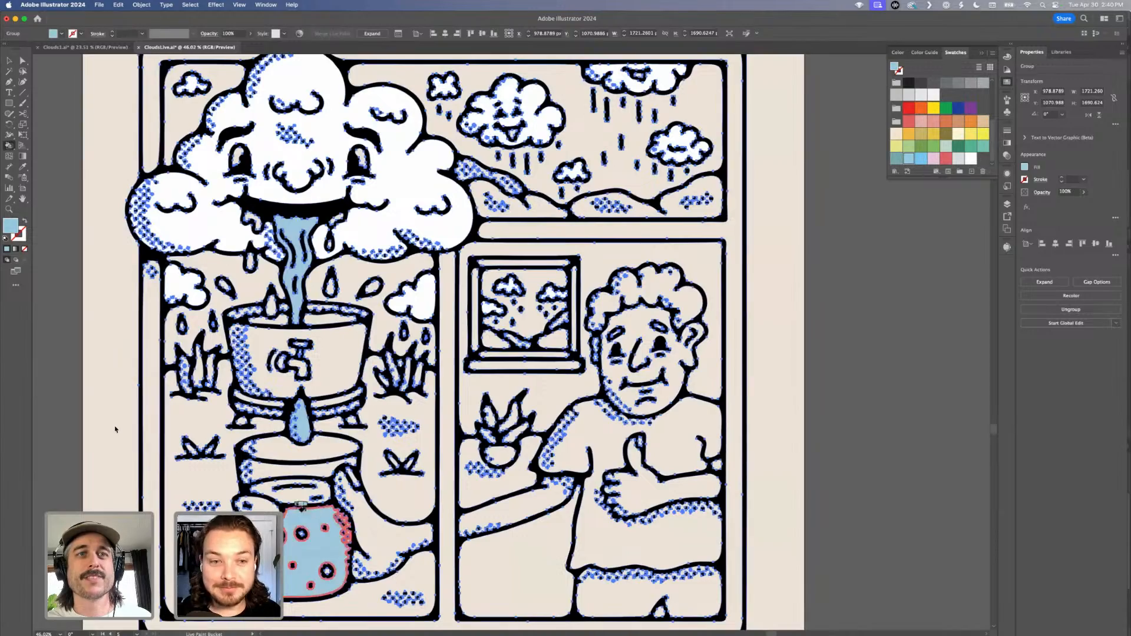
scroll(298, 496, "up", 3)
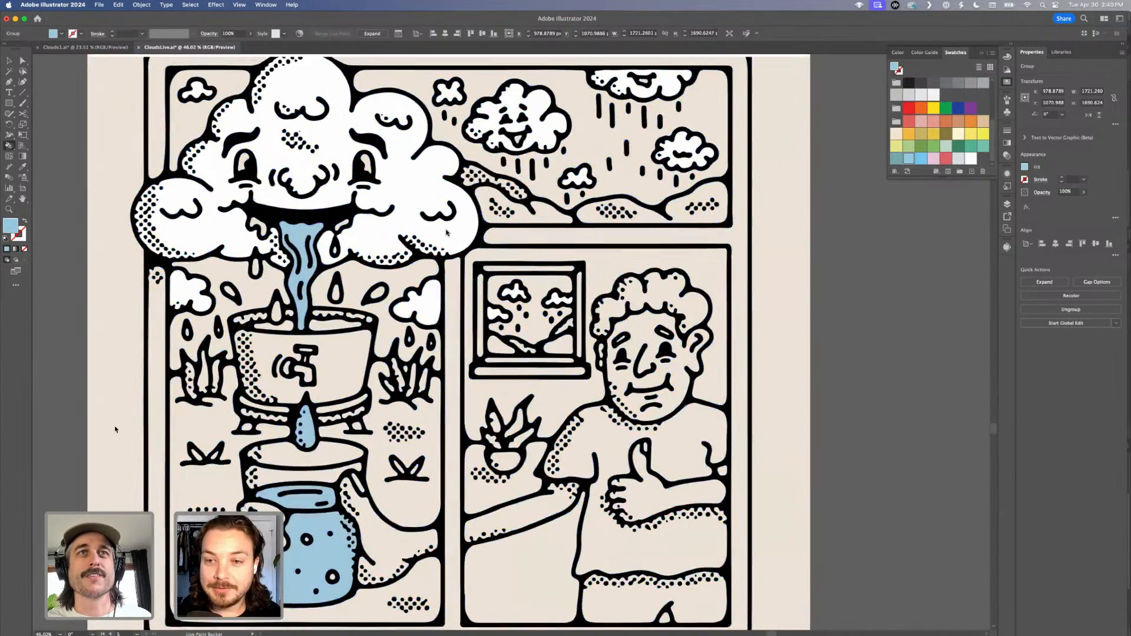
Fill the mouth drips, the splashes and raindrops around the barrel, and the small smiling cloud's mouth with the same light blue.
scroll(405, 270, "up", 2)
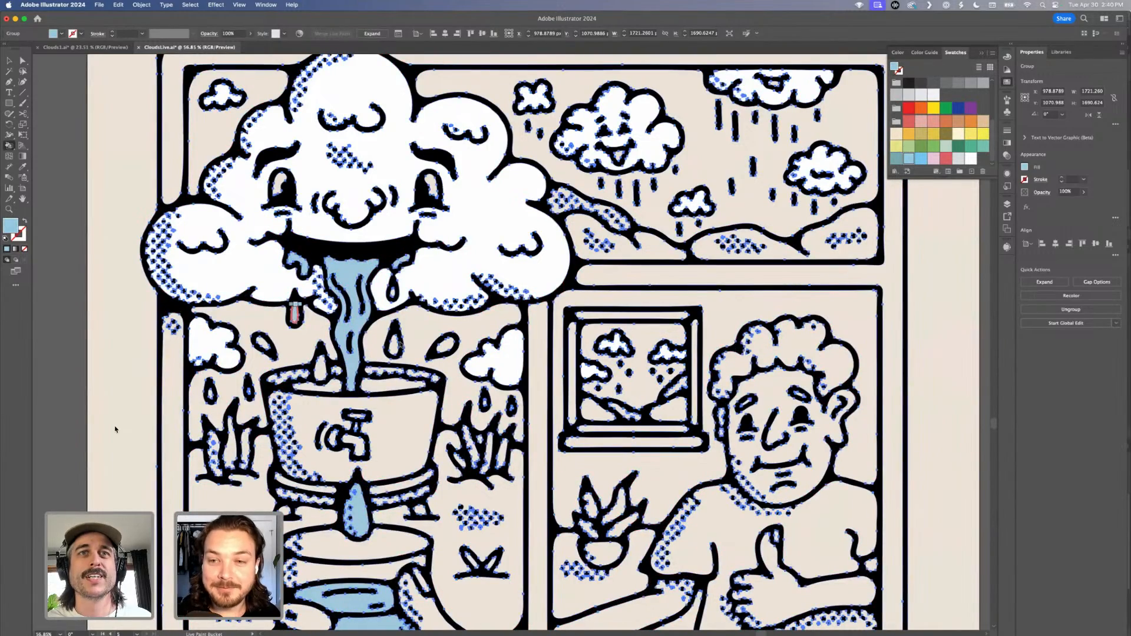
left_click(446, 344)
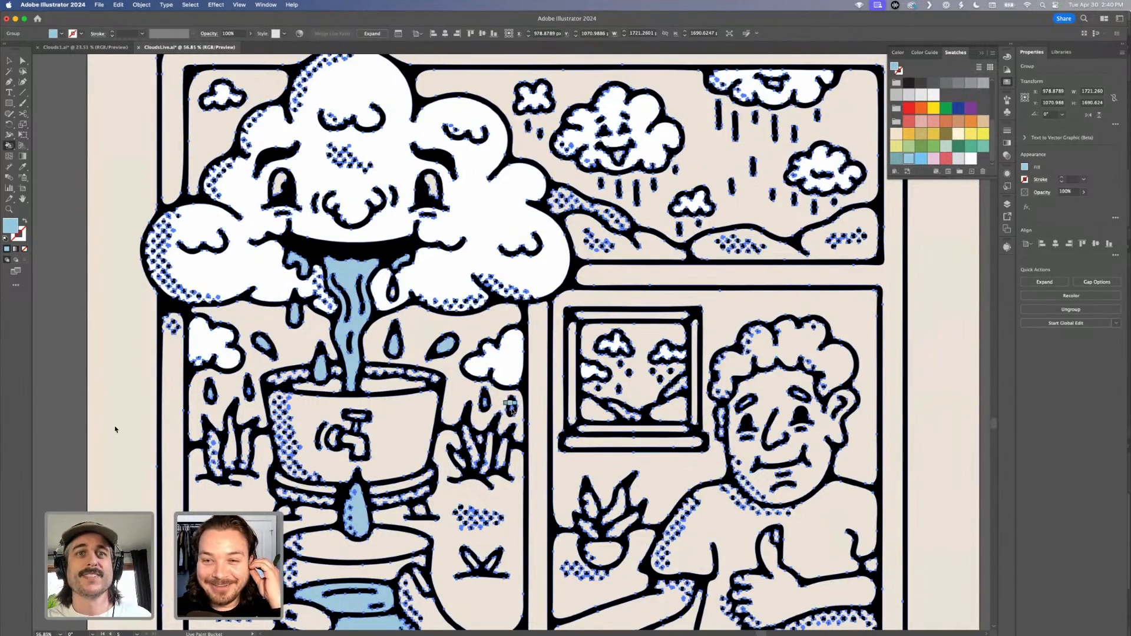
scroll(510, 406, "down", 5)
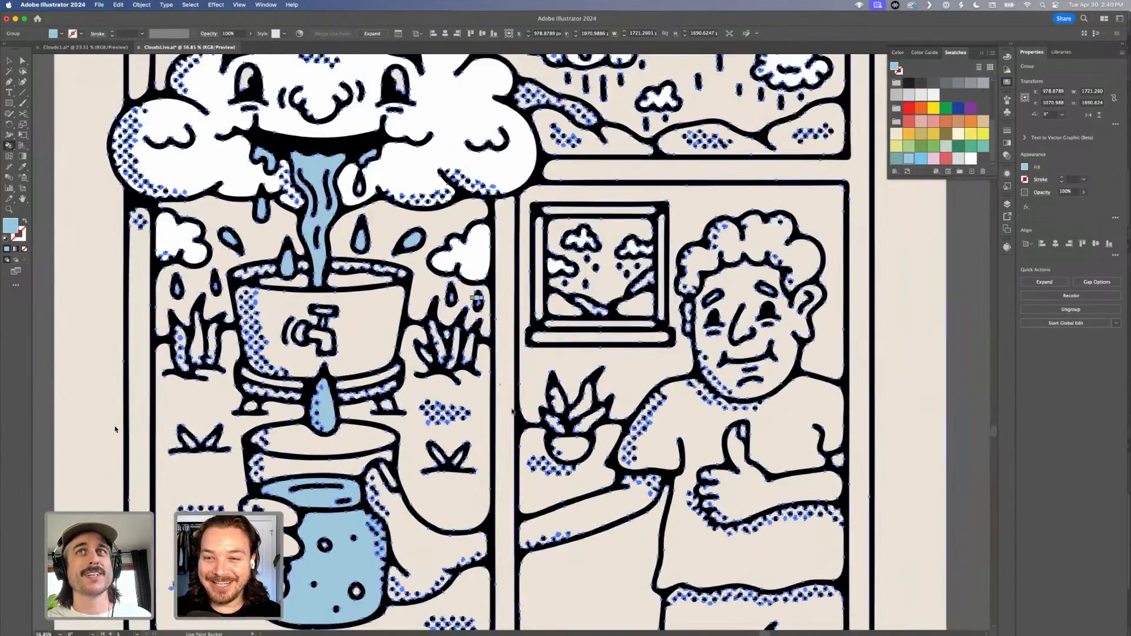
scroll(512, 412, "down", 3)
scroll(558, 283, "up", 6)
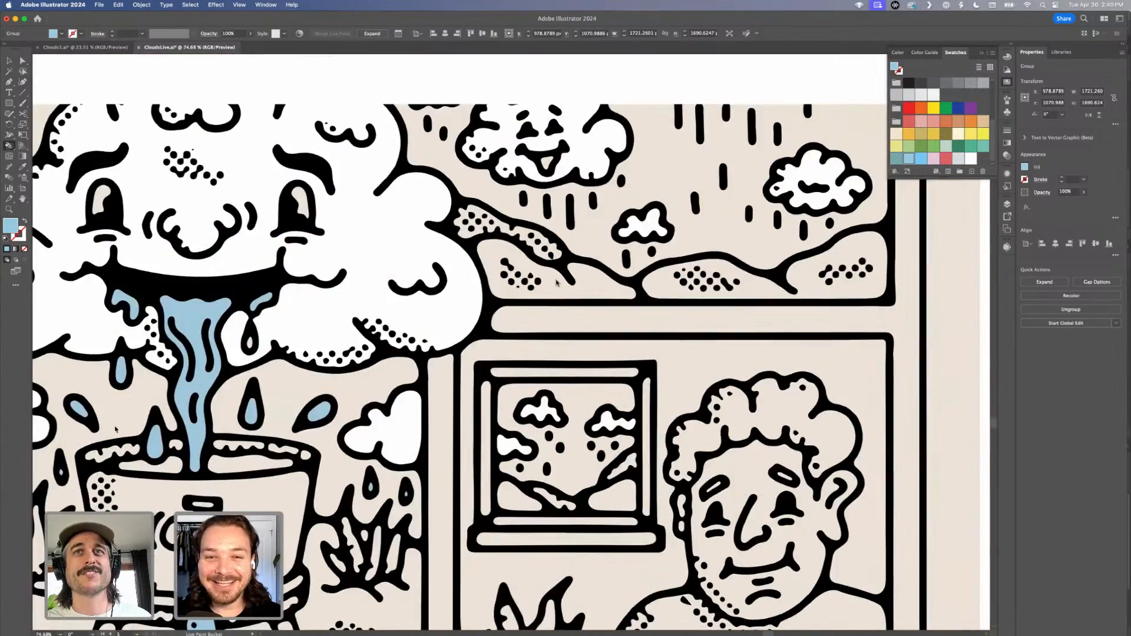
scroll(557, 283, "down", 3)
scroll(793, 132, "up", 6)
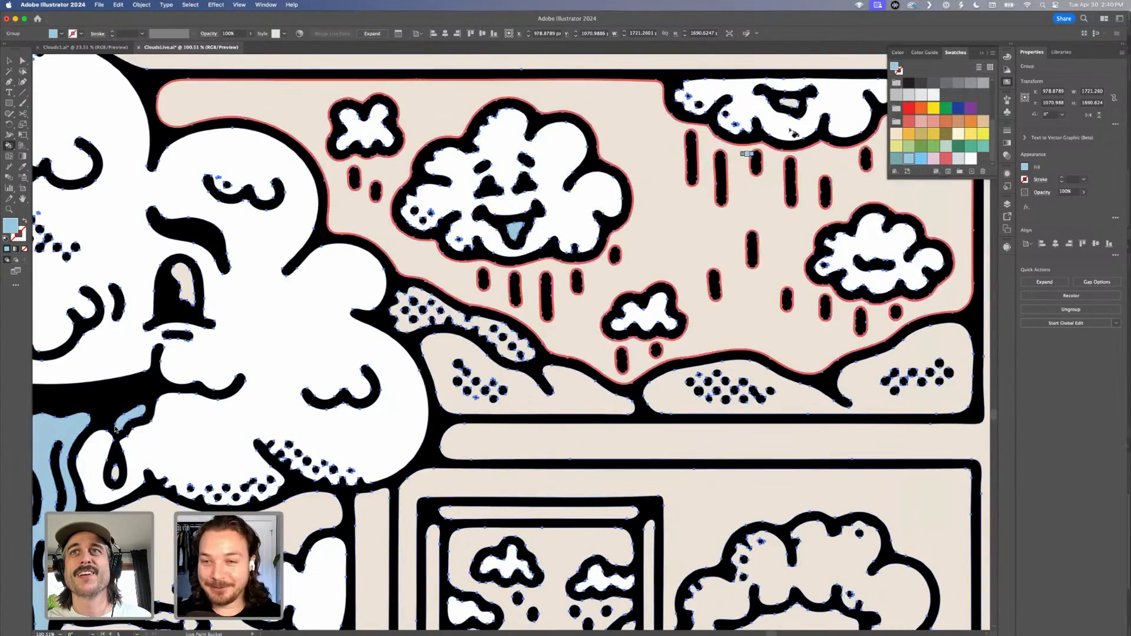
mouse_move(115, 429)
left_mouse_down()
mouse_move(184, 417)
mouse_move(312, 365)
left_mouse_up()
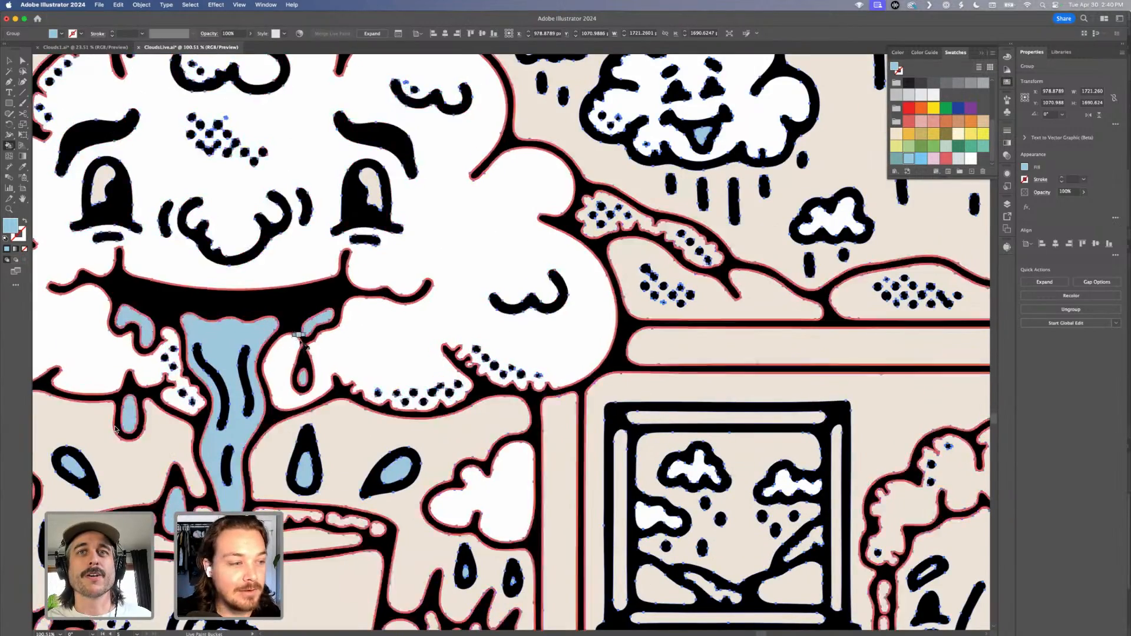
scroll(312, 365, "down", 5)
Deselect the painted illustration to check its white and light blue fills on the beige background, and reselect it.
key("v")
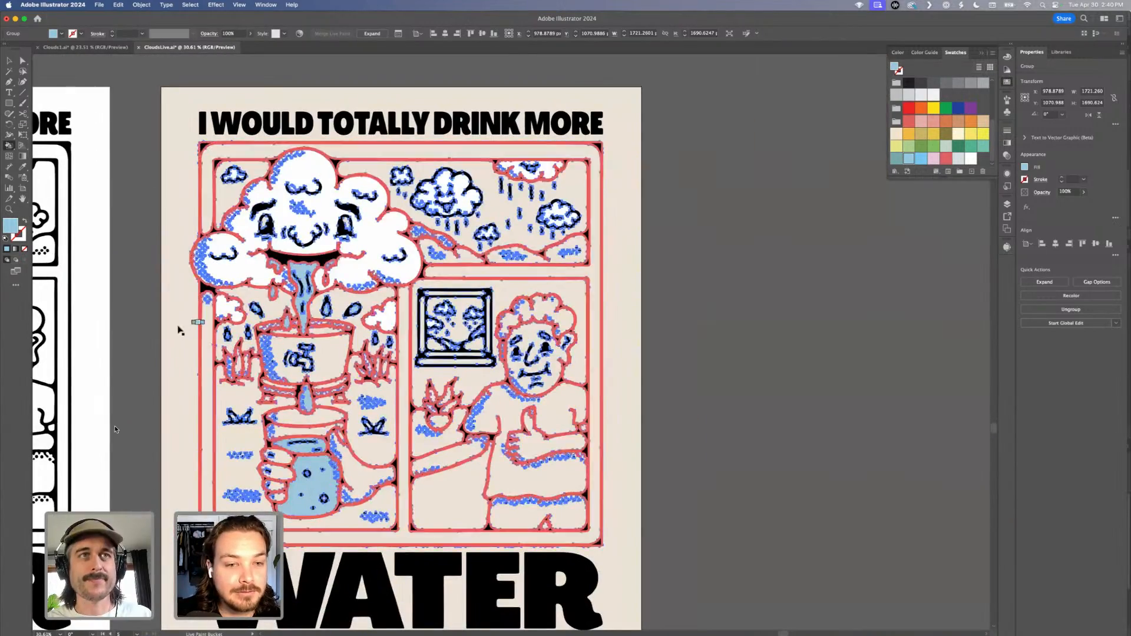
left_click(151, 326)
scroll(151, 326, "down", 2)
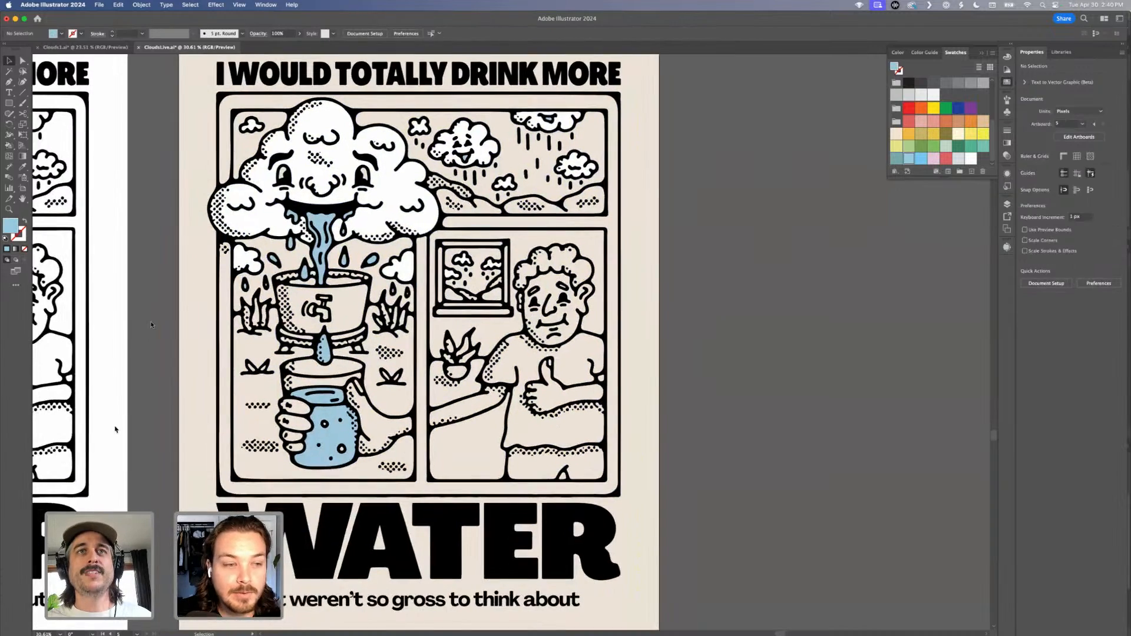
scroll(151, 326, "up", 1)
left_click(415, 208)
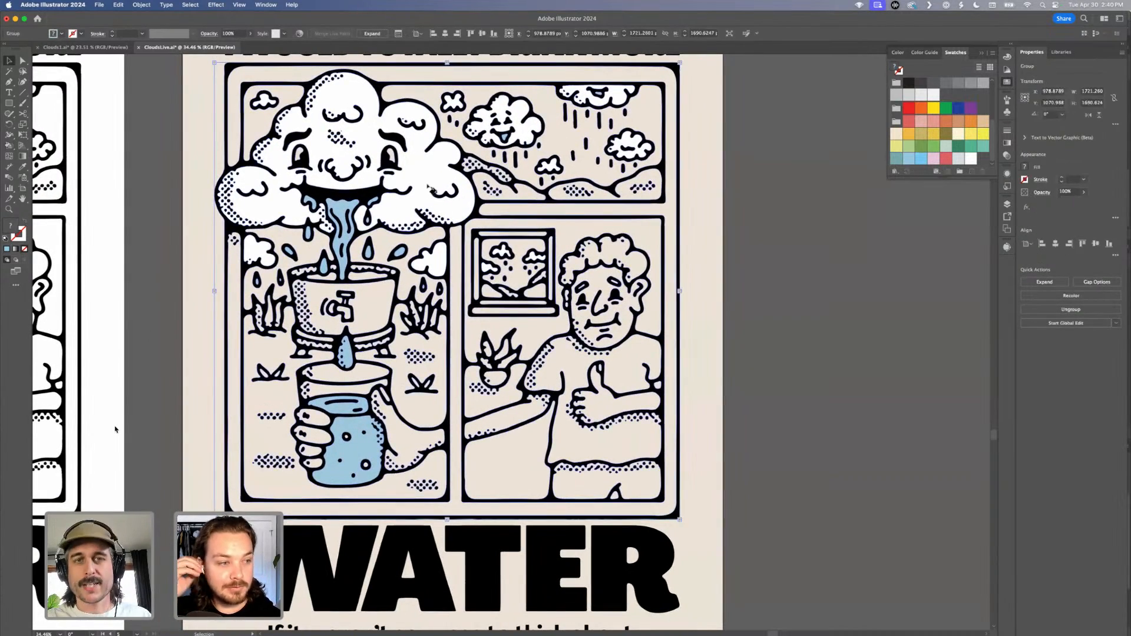
Live Paint the large cloud's eyes with white (ffffff).
key("k")
double_click(10, 227)
type("fffff")
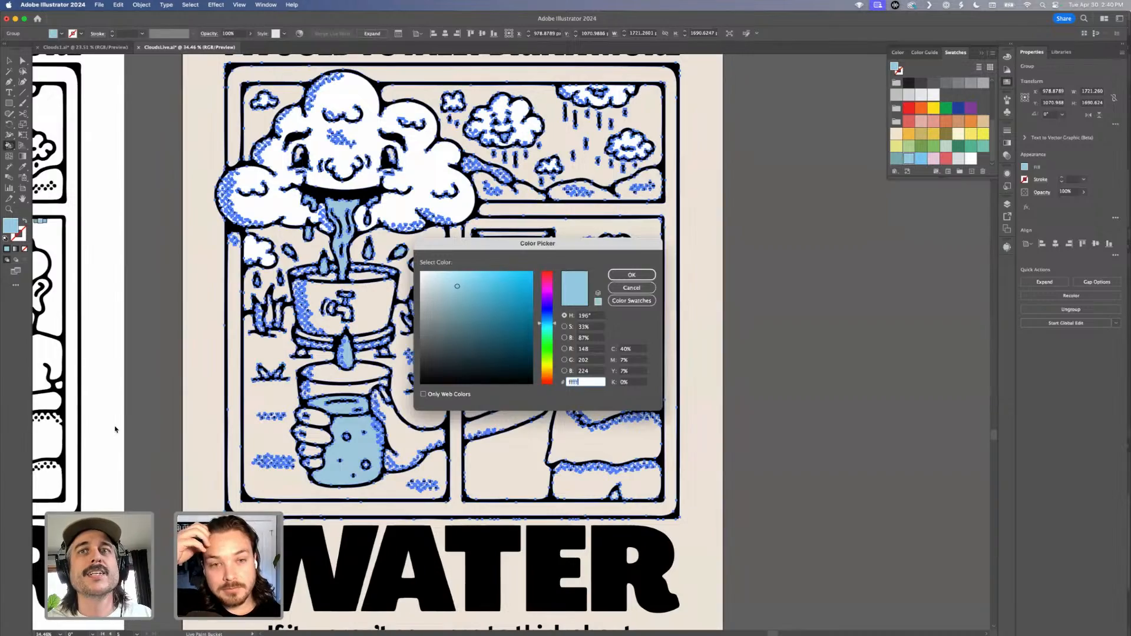
type("f")
key("Return")
left_click_drag(285, 161, 309, 163)
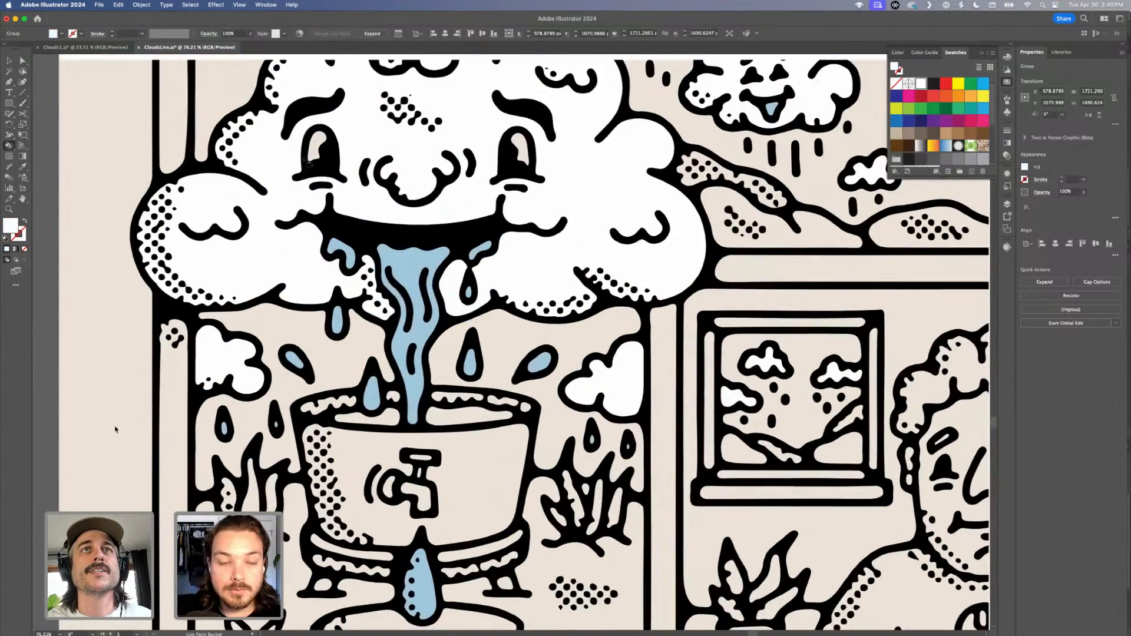
left_click_drag(495, 151, 463, 152)
left_click_drag(842, 171, 803, 195)
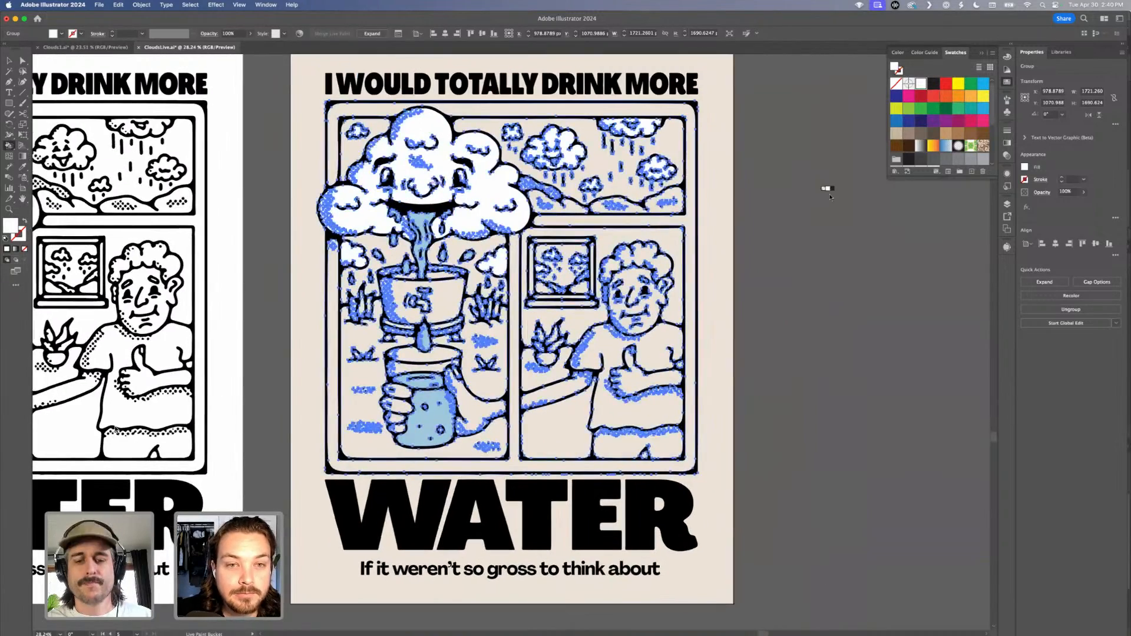
Deselect the illustration and enlarge the swatch display until all colour groups are in view.
key("v")
left_click(828, 191)
left_click_drag(958, 176, 952, 230)
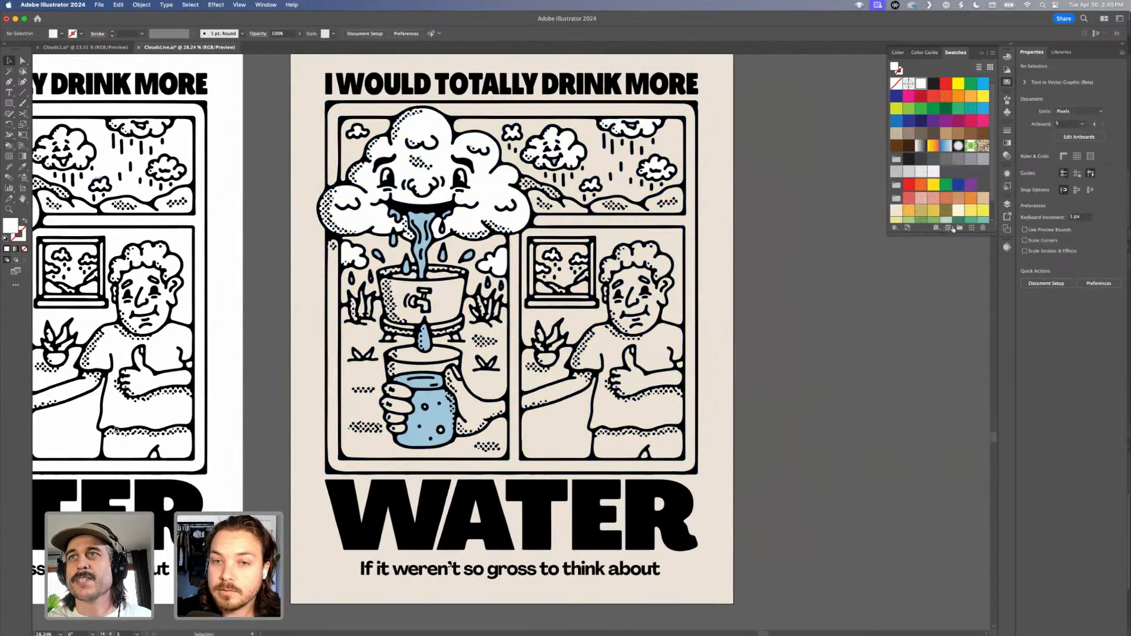
scroll(956, 187, "down", 2)
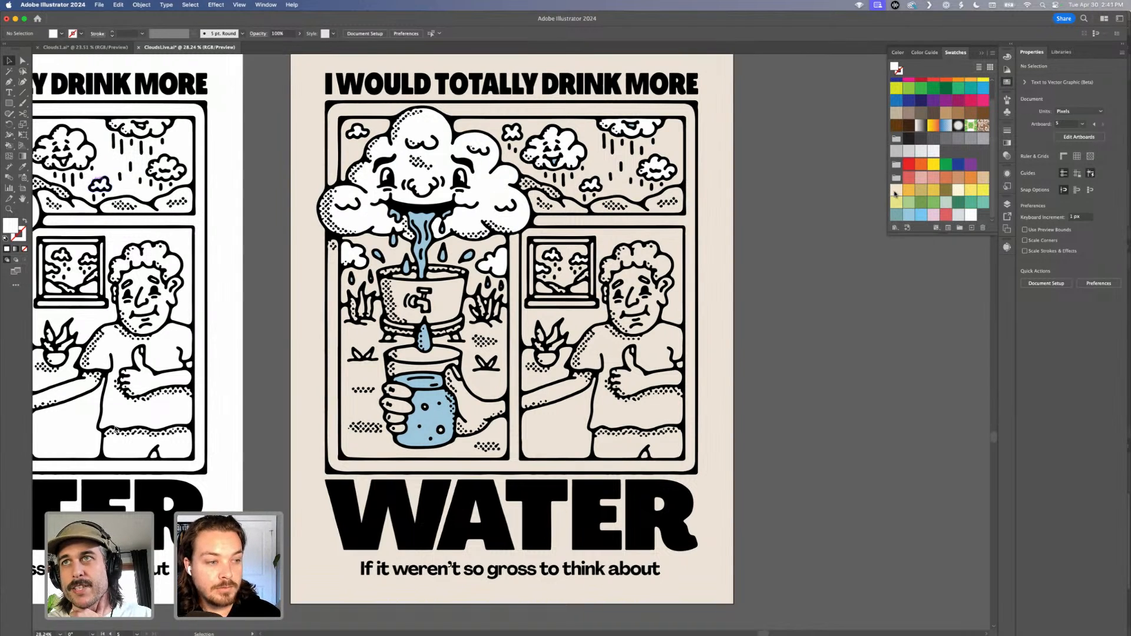
left_click_drag(939, 235, 940, 260)
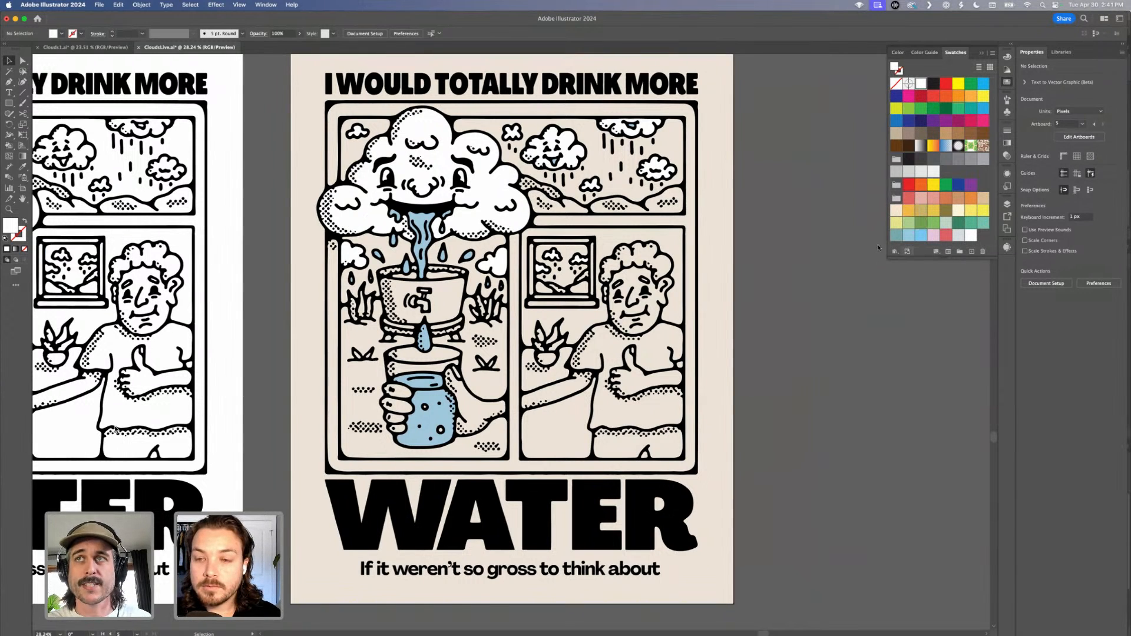
Reselect the illustration and Live Paint the two bands around the barrel's base coral red.
left_click(669, 315)
key("k")
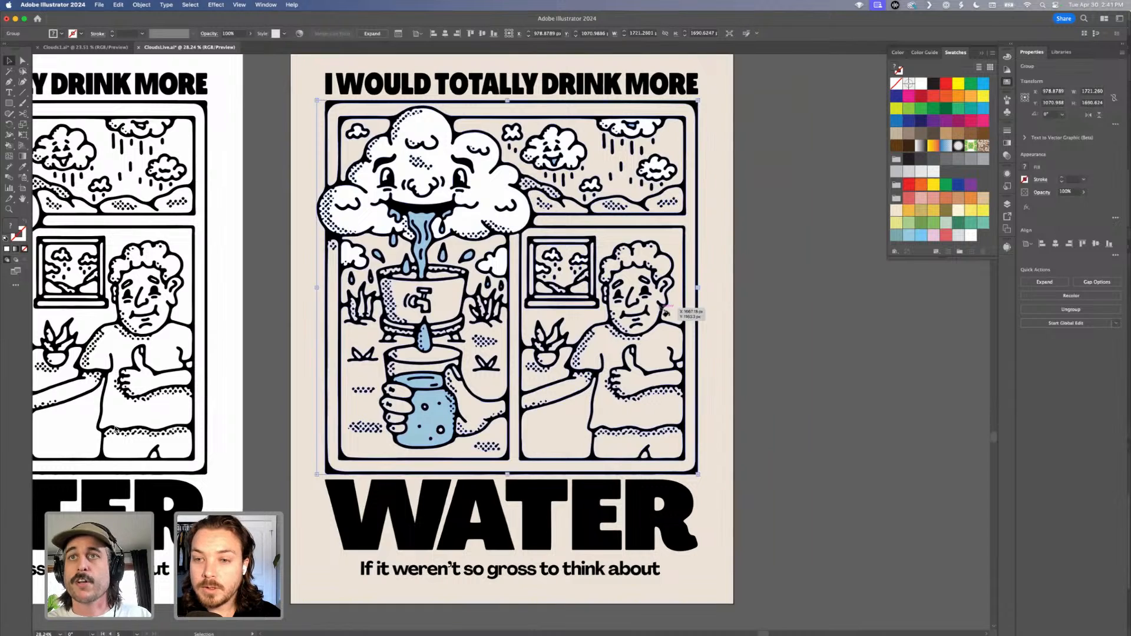
left_click(665, 311)
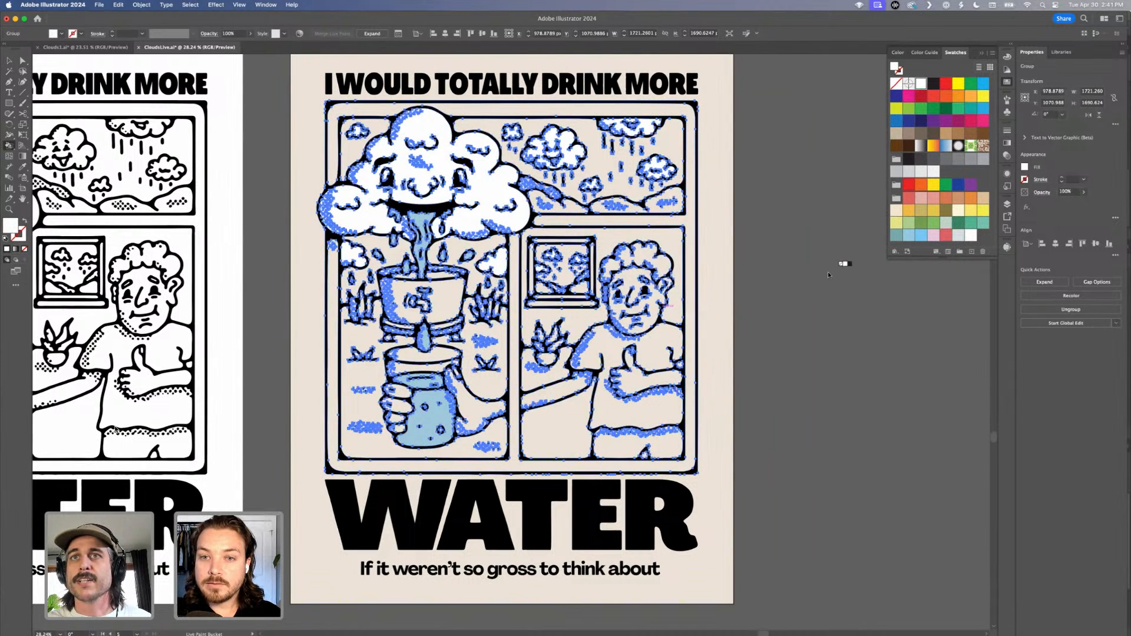
scroll(828, 271, "up", 5)
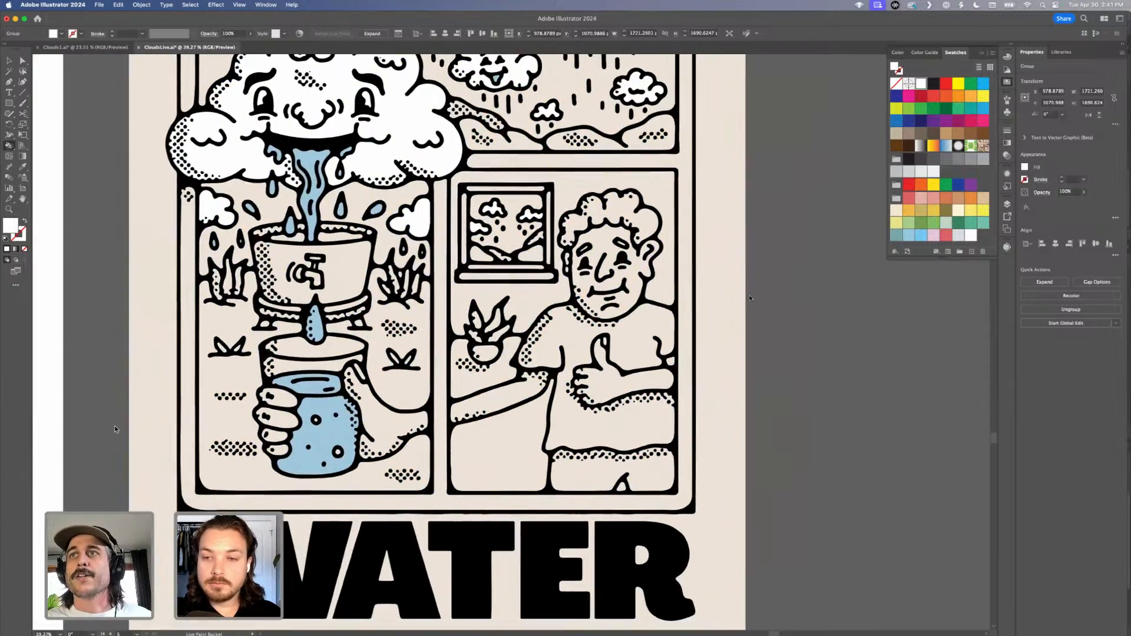
scroll(750, 298, "down", 4)
scroll(750, 298, "up", 3)
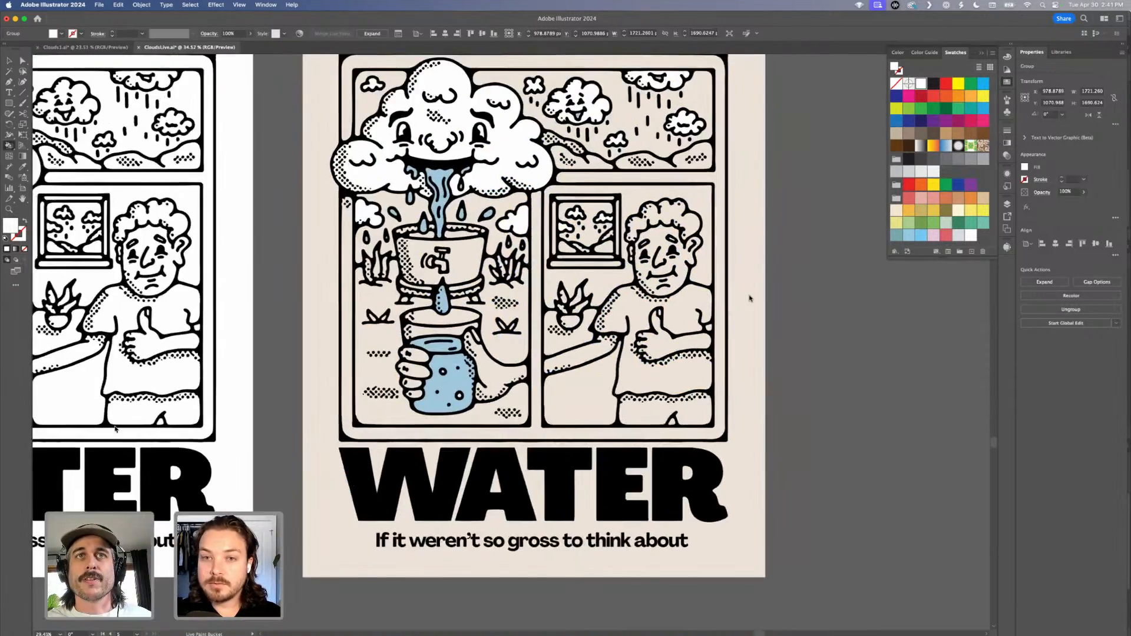
scroll(750, 298, "up", 2)
left_click(909, 200)
scroll(279, 306, "up", 8)
left_click(353, 255)
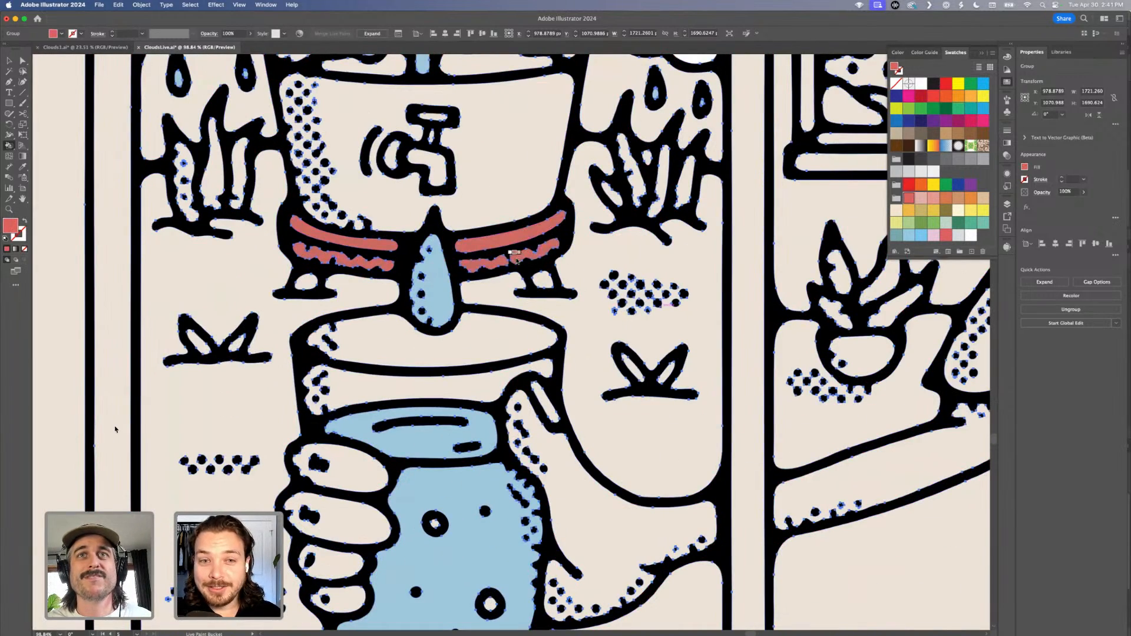
scroll(516, 259, "down", 8)
scroll(517, 259, "up", 2)
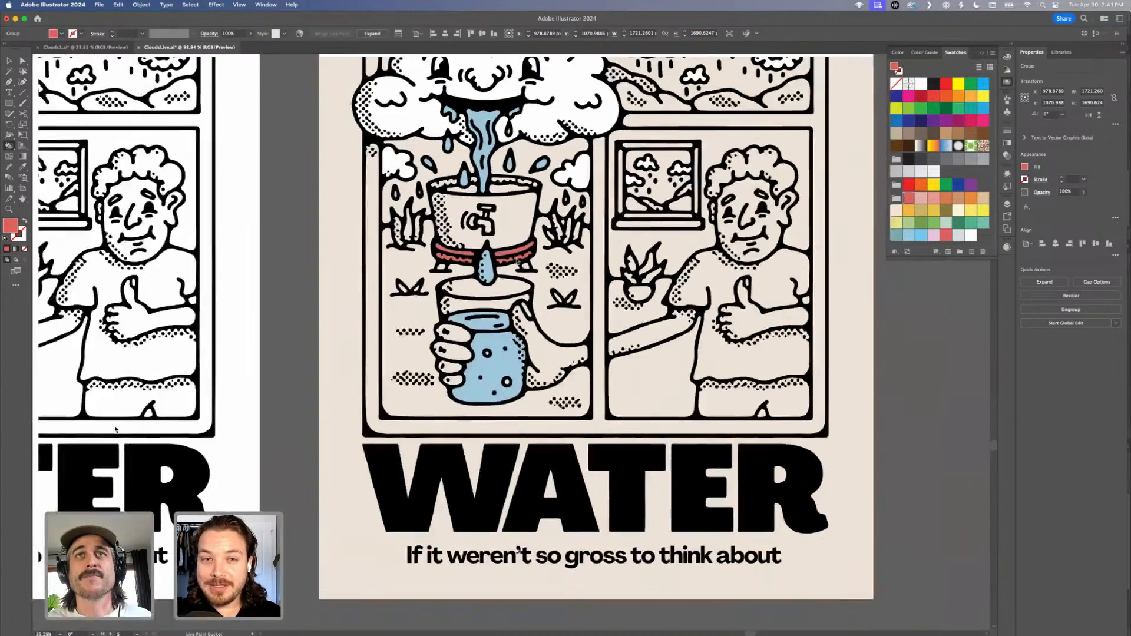
scroll(512, 273, "up", 1)
Live Paint the tall grass on both sides of the barrel and the potted plant's leaves light green.
left_click(910, 235)
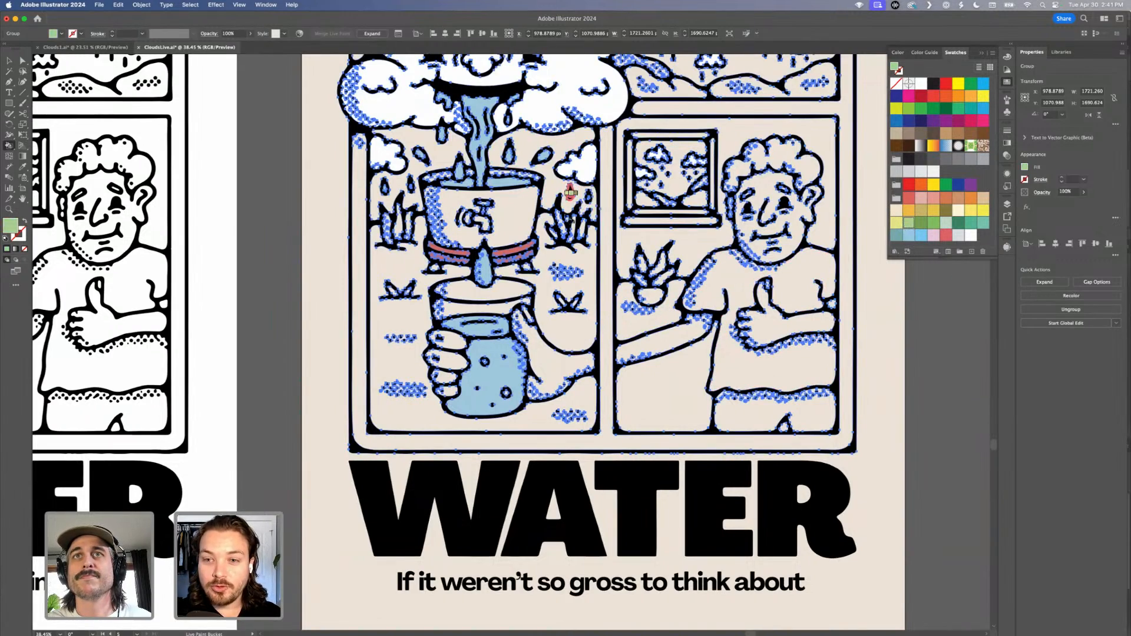
scroll(562, 229, "up", 8)
left_click(547, 235)
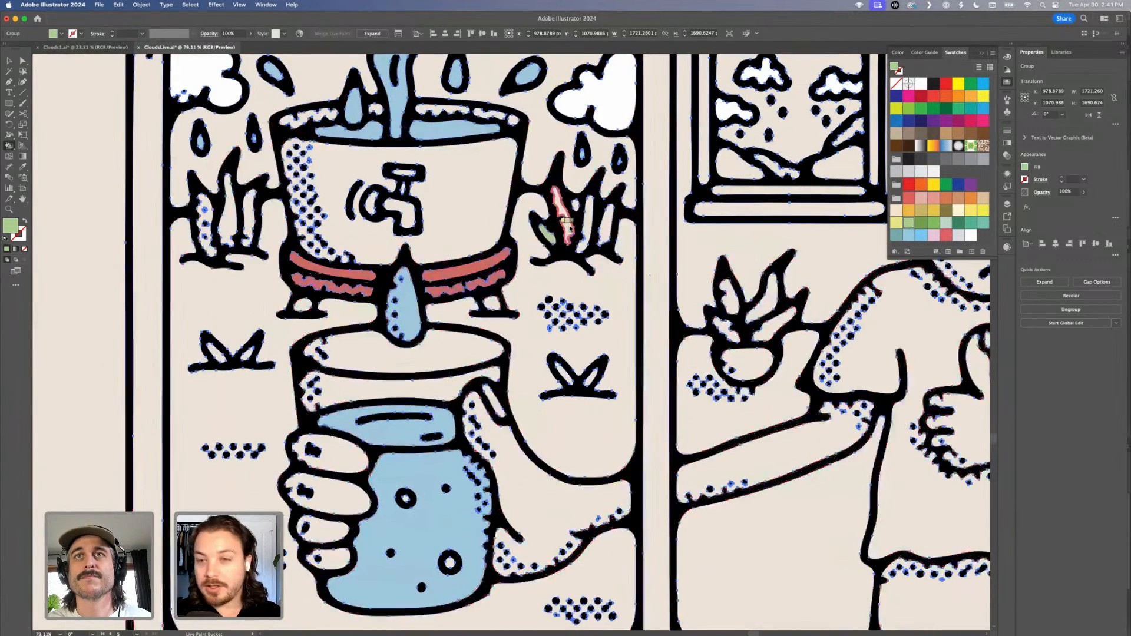
left_click(564, 221)
left_click(585, 227)
left_click(604, 228)
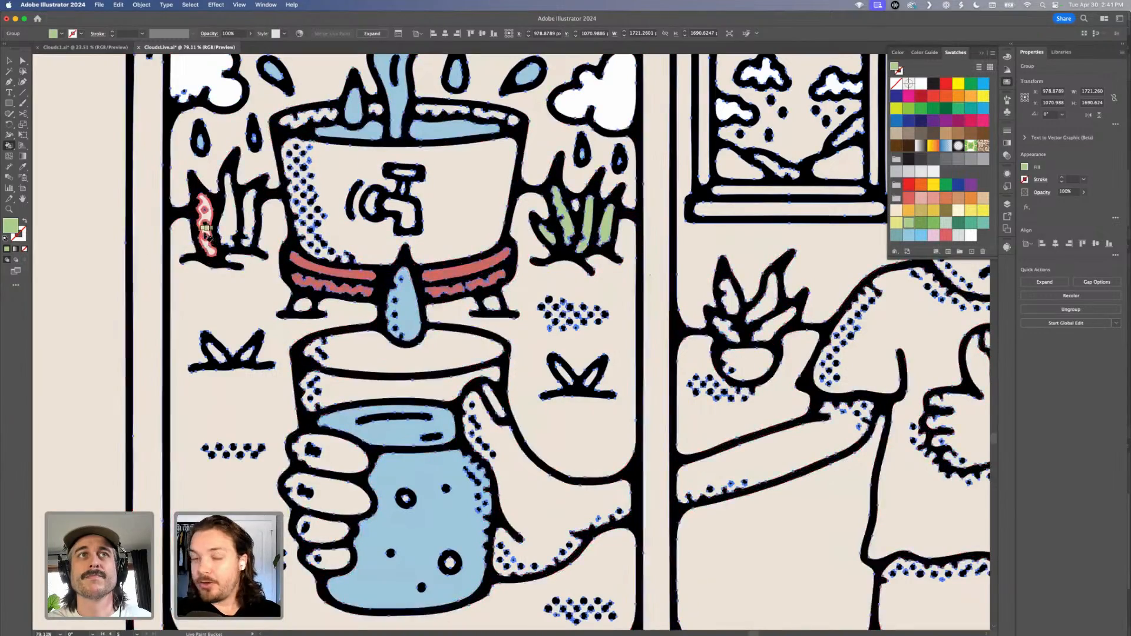
left_click(204, 230)
left_click(227, 215)
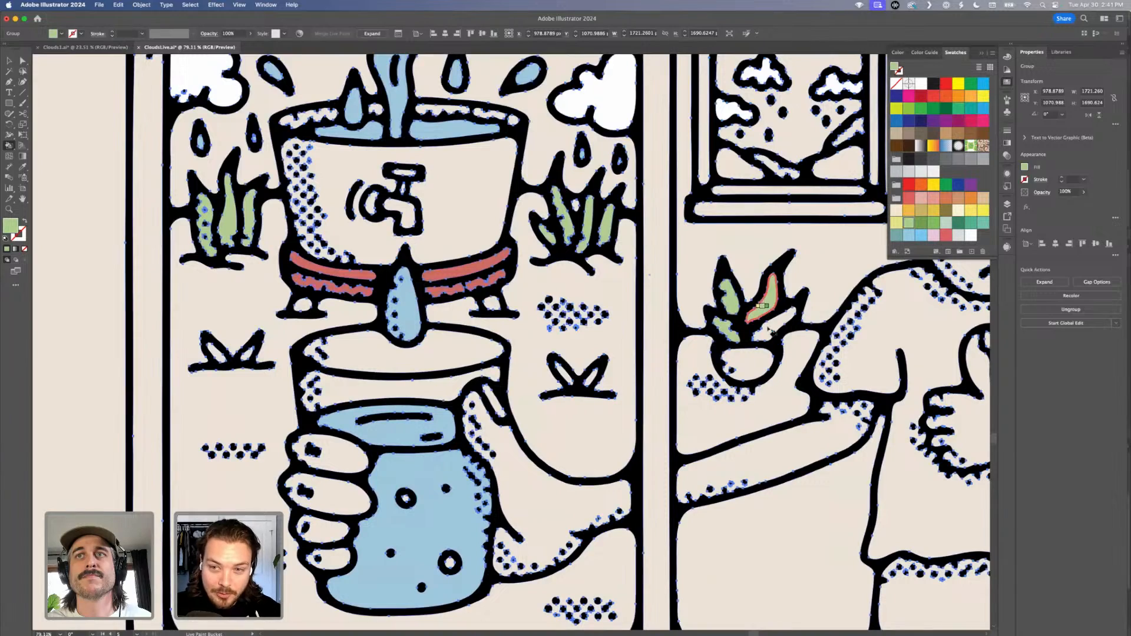
scroll(689, 309, "down", 5)
scroll(689, 309, "up", 3)
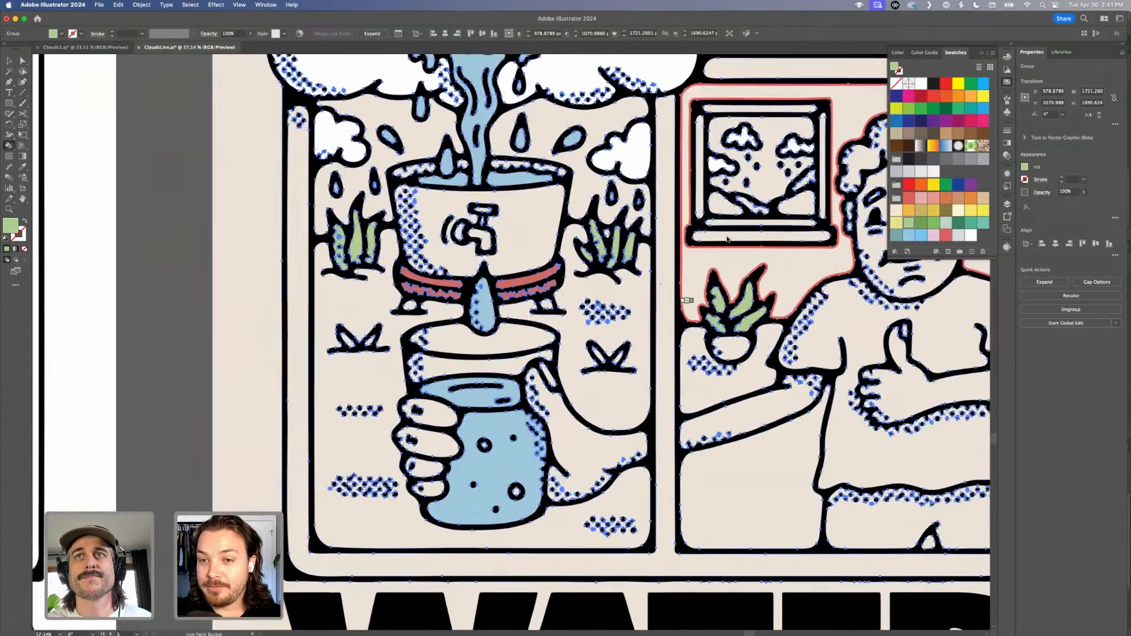
Fill the lower hills in the window view and the hills in the upper landscape with the same light green.
left_click(726, 205)
left_click(795, 201)
scroll(646, 210, "up", 5)
scroll(646, 209, "right", 4)
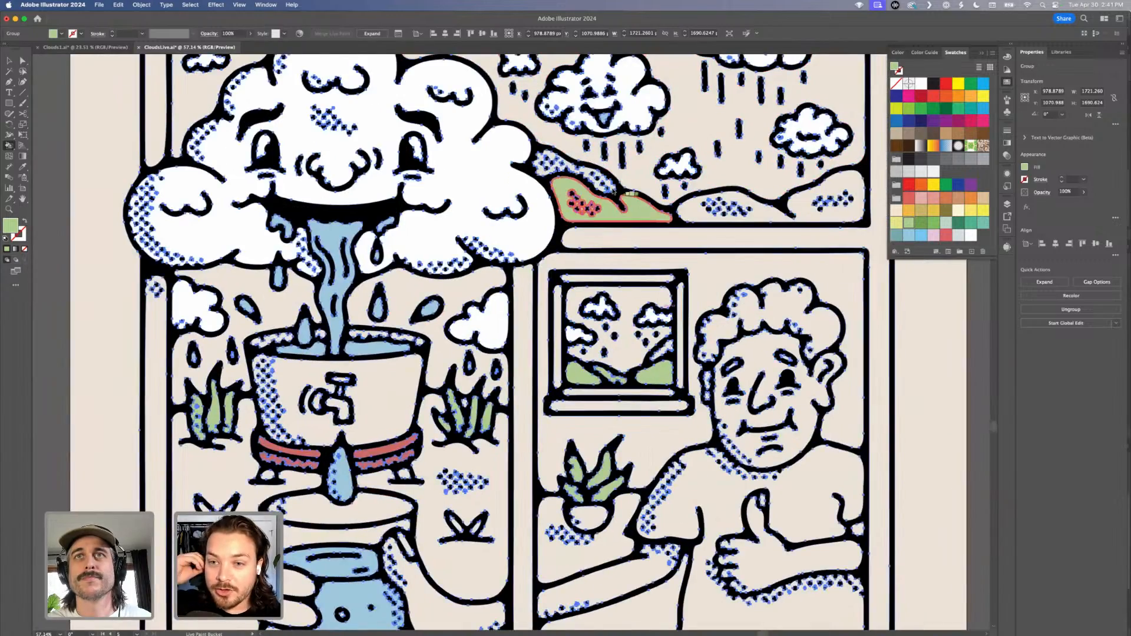
left_click(754, 203)
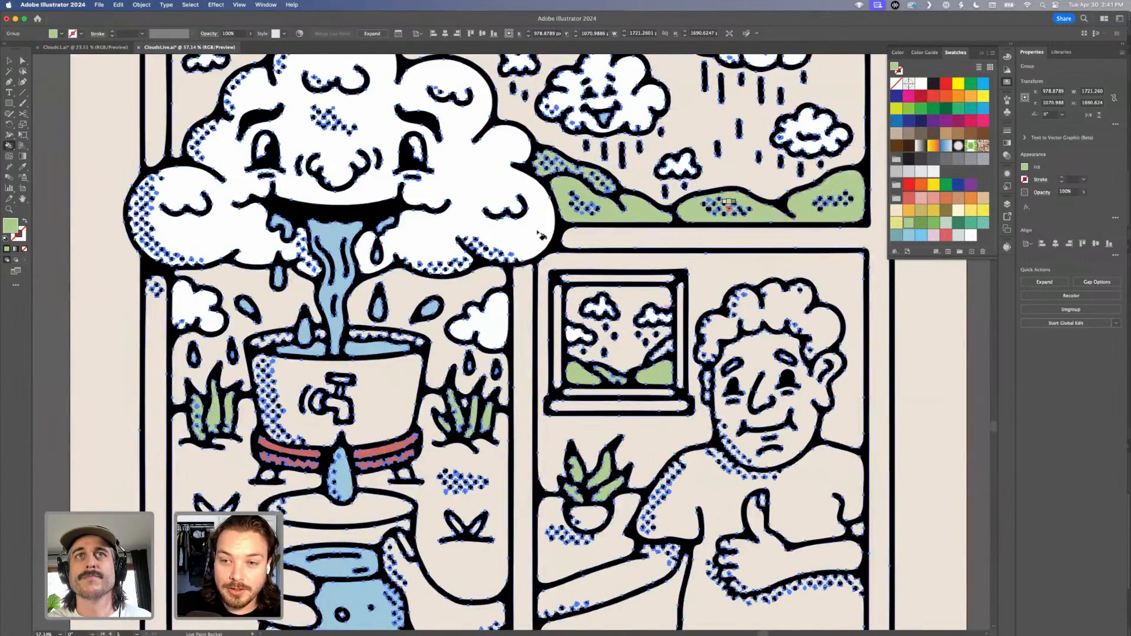
scroll(539, 234, "left", 3)
scroll(501, 222, "down", 6)
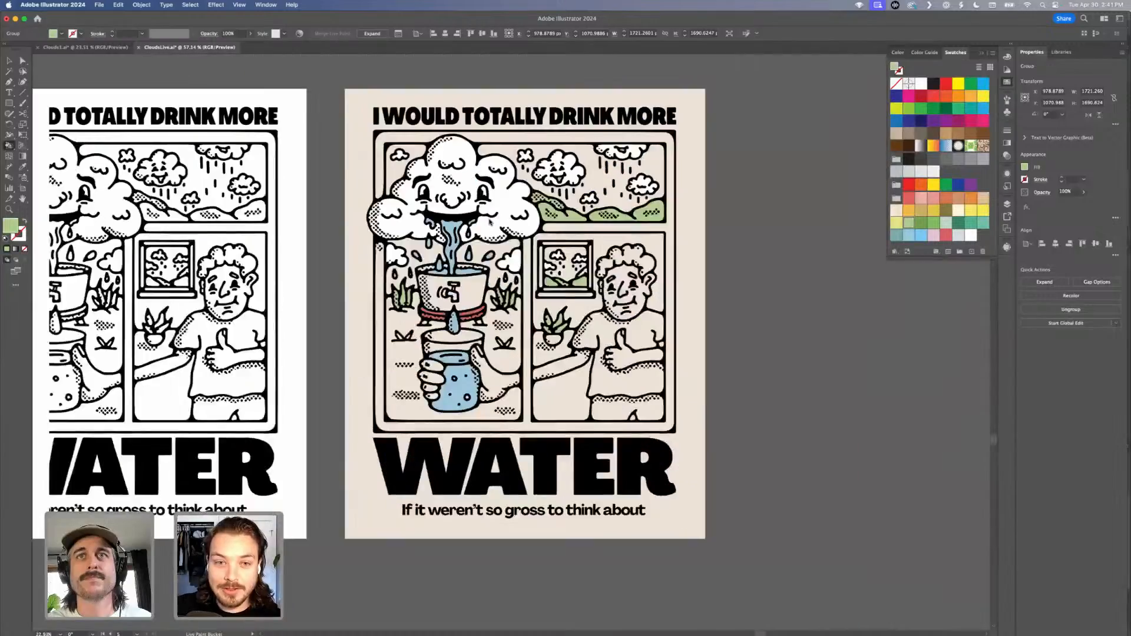
Fill the small grass tufts on both sides of the jar with light green.
scroll(489, 221, "up", 6)
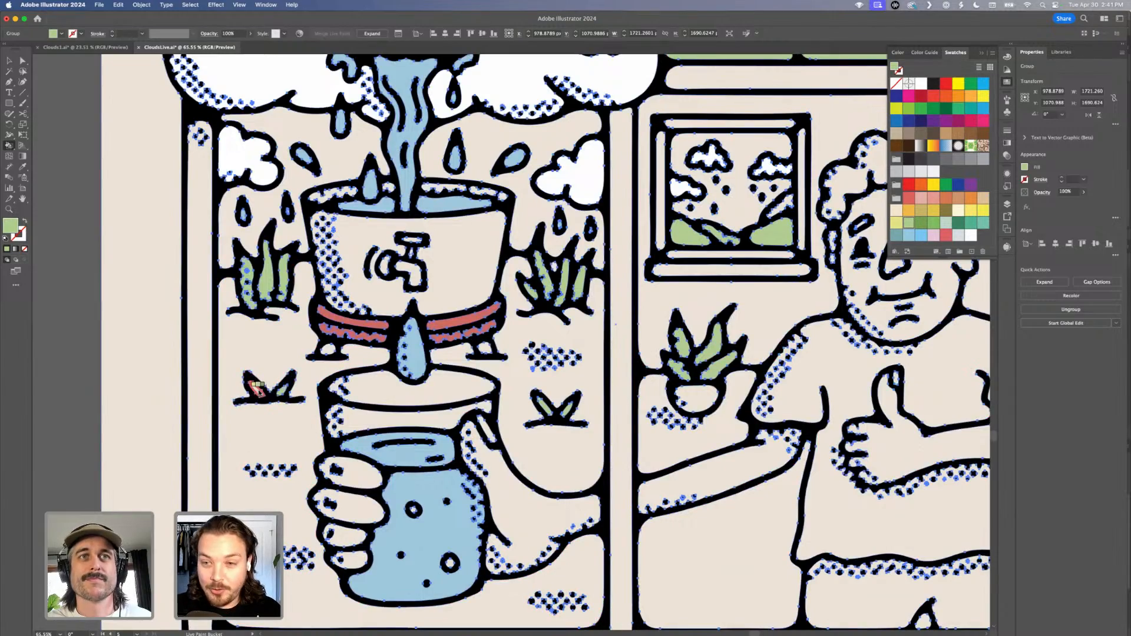
scroll(257, 385, "down", 1)
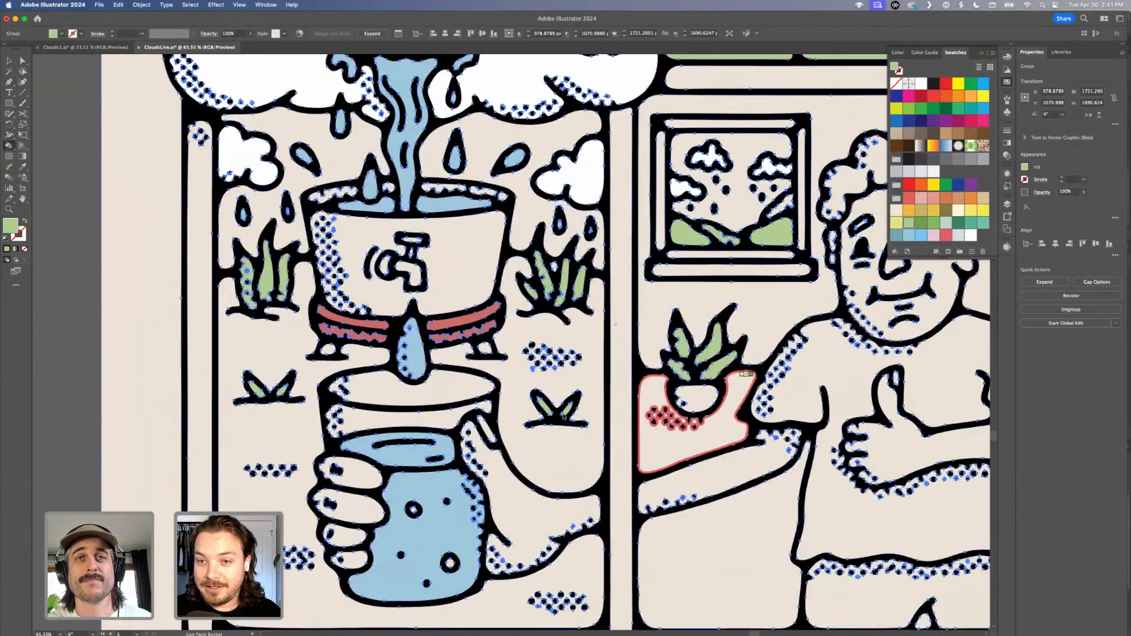
scroll(562, 417, "down", 3)
scroll(562, 417, "down", 2)
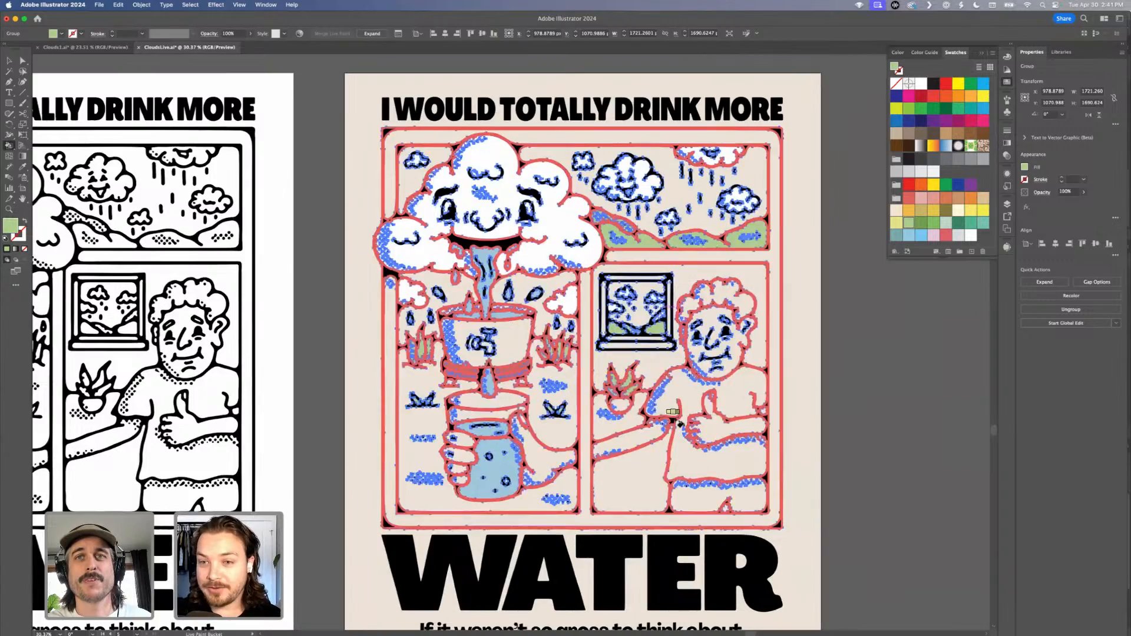
Live Paint the houseplant's pot coral red.
scroll(676, 420, "up", 5)
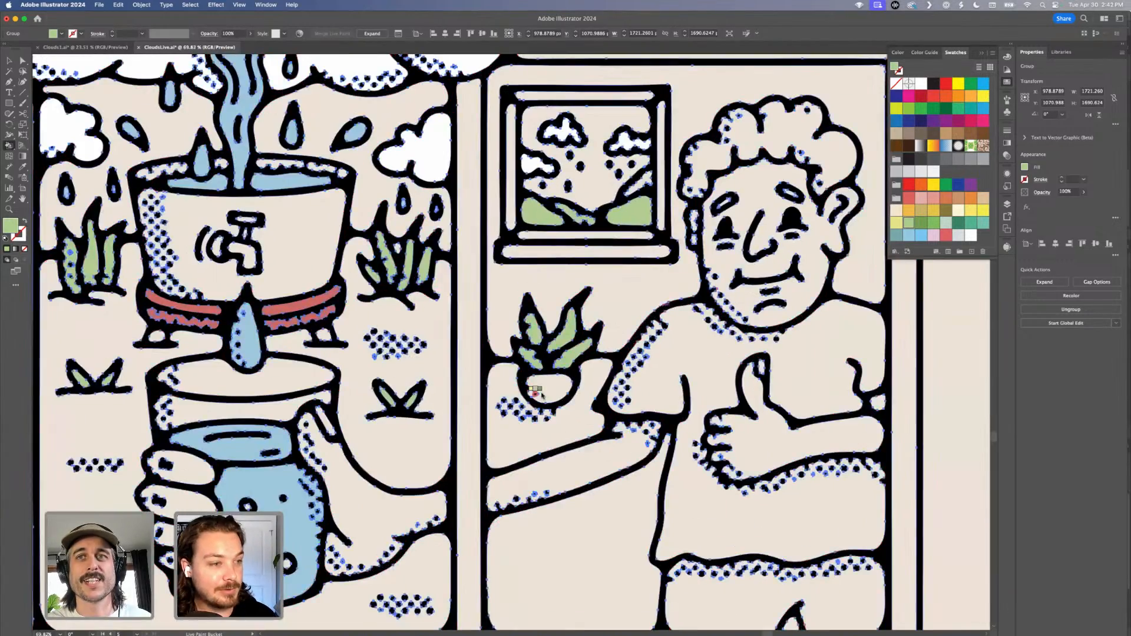
scroll(545, 401, "down", 2)
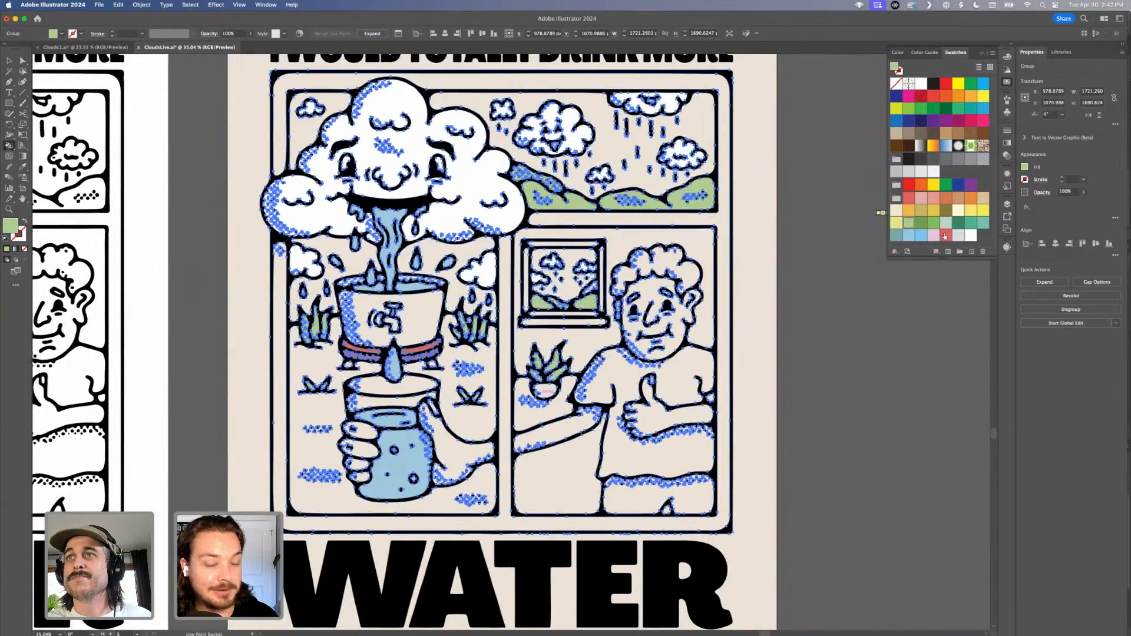
left_click(546, 391)
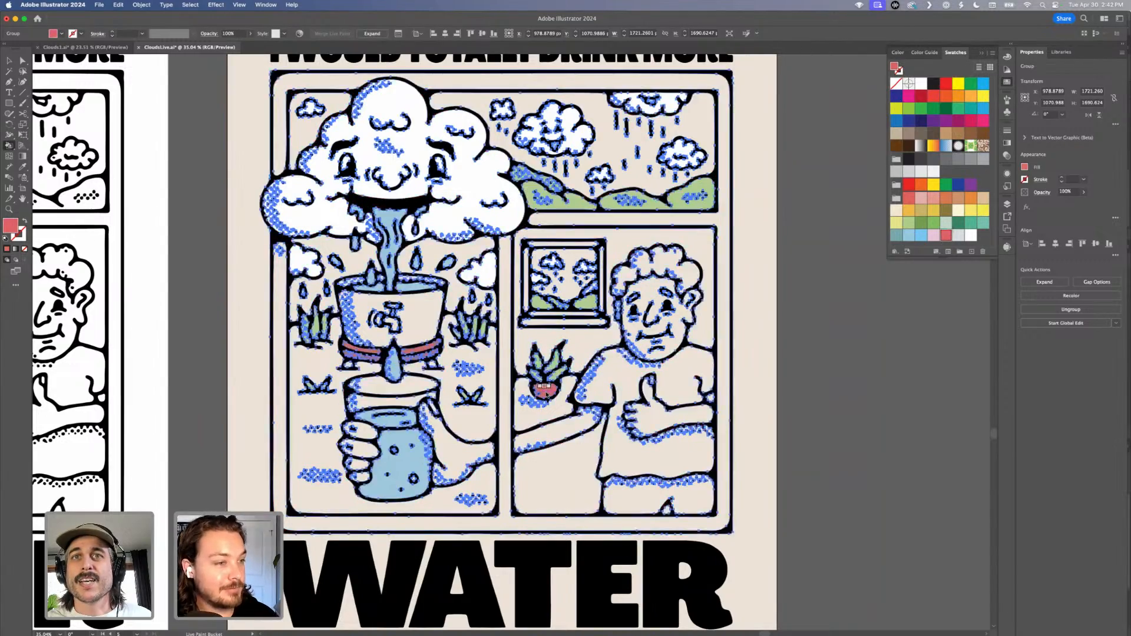
Switch back to light green and fill the remaining far hill in the window view.
scroll(546, 391, "up", 3)
scroll(547, 394, "down", 5)
scroll(554, 377, "up", 6)
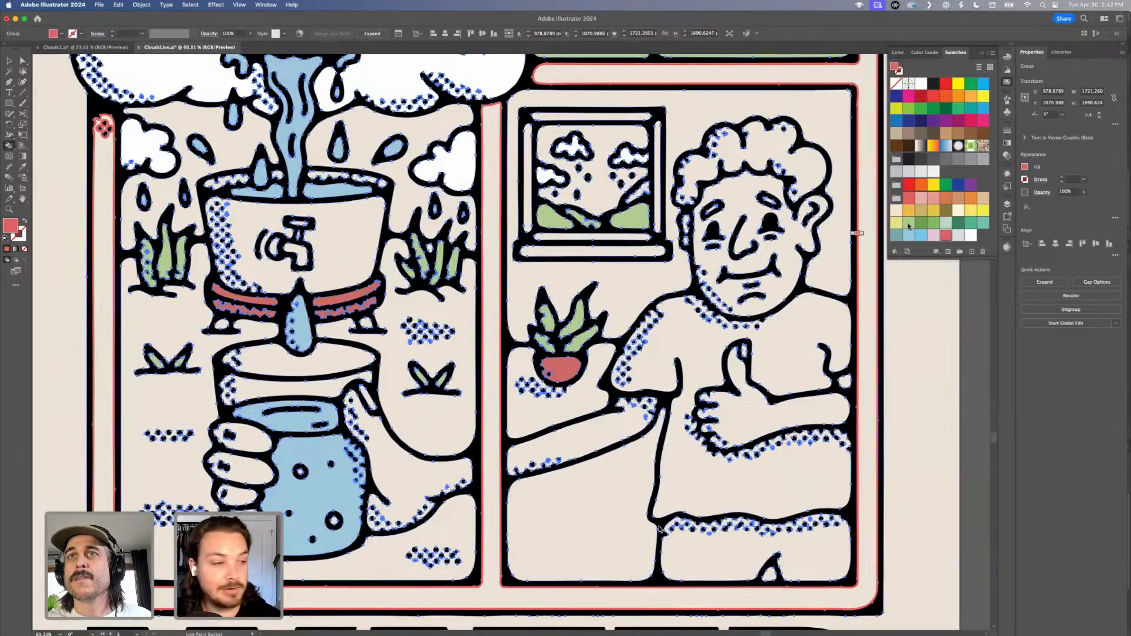
left_click(909, 223)
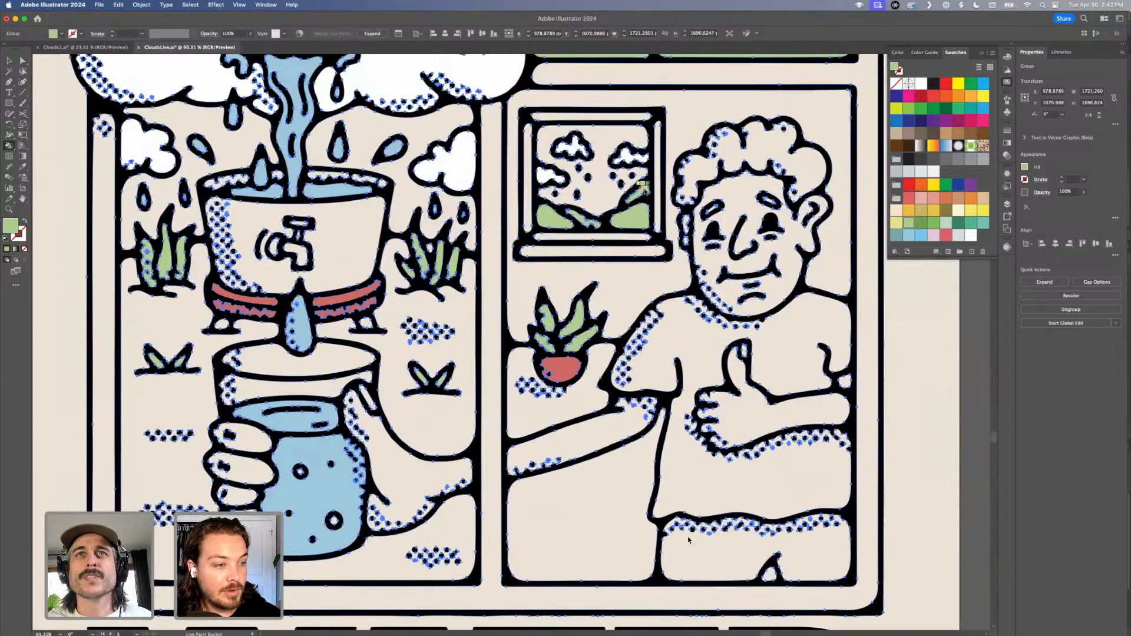
scroll(688, 540, "down", 5)
scroll(648, 536, "up", 2)
scroll(589, 529, "down", 2)
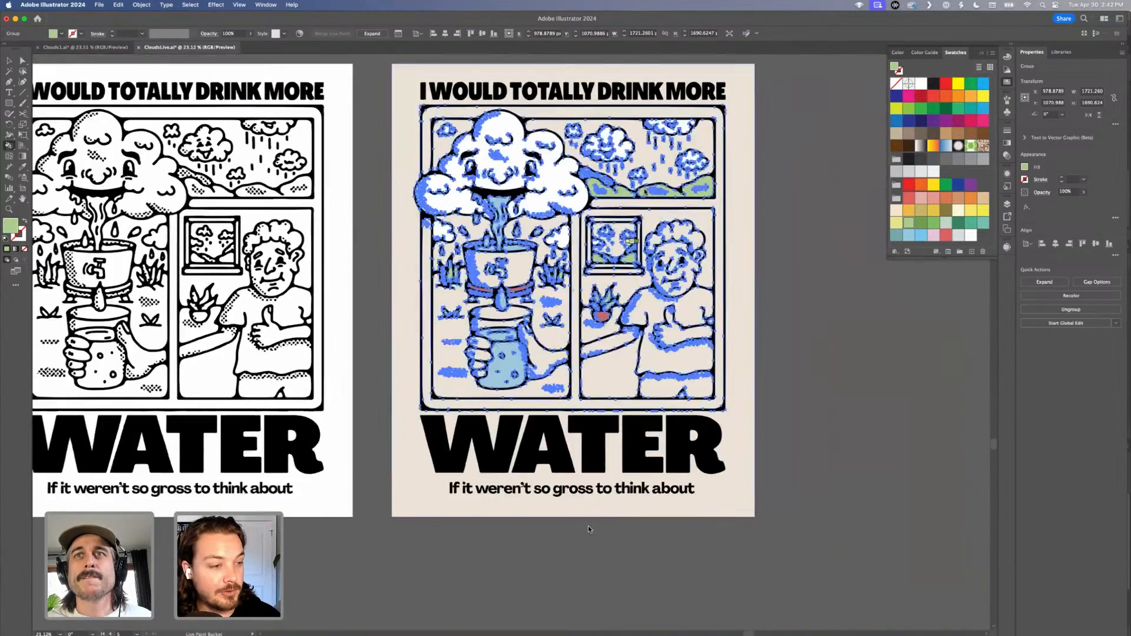
Pick a pale cream paint swatch and examine the partly coloured illustration for areas that still need colour.
scroll(589, 529, "up", 2)
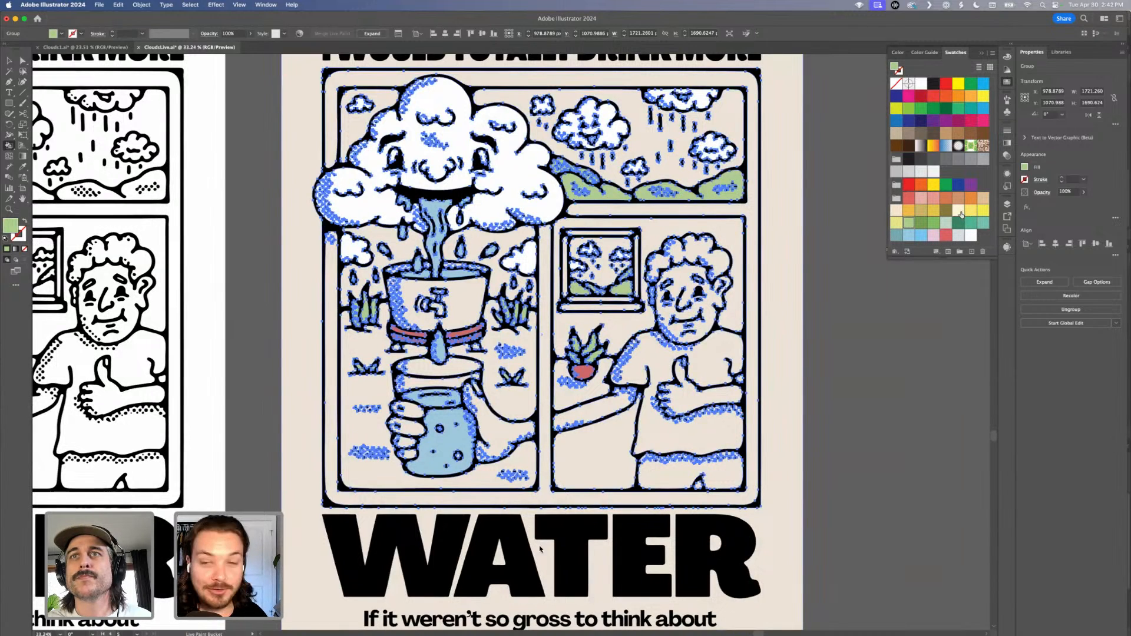
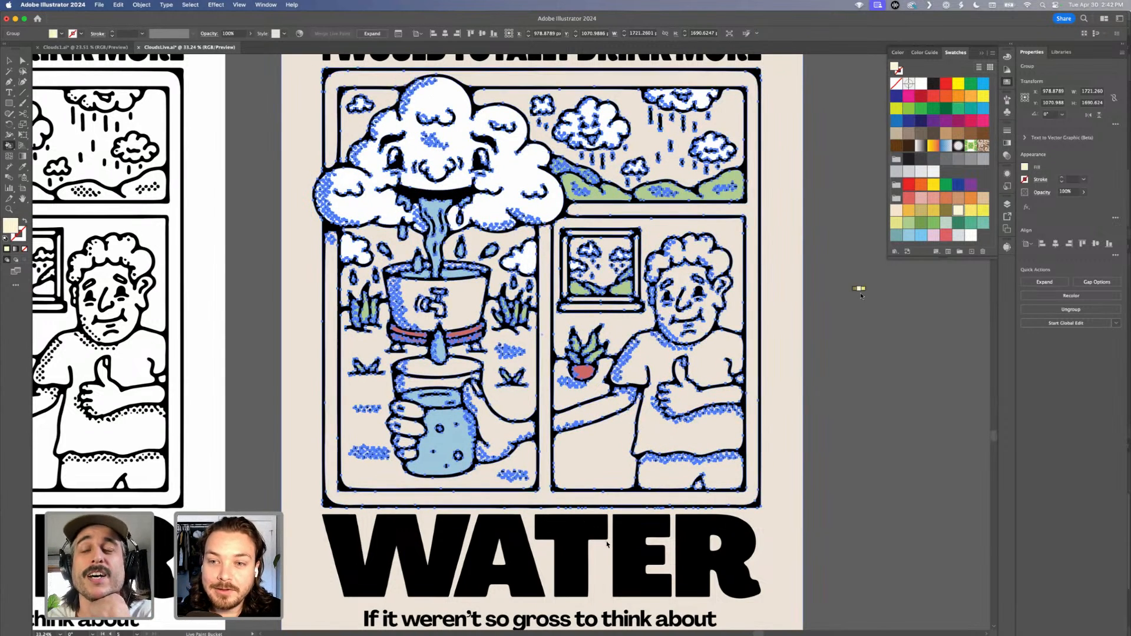
scroll(774, 235, "right", 1)
scroll(773, 235, "down", 1)
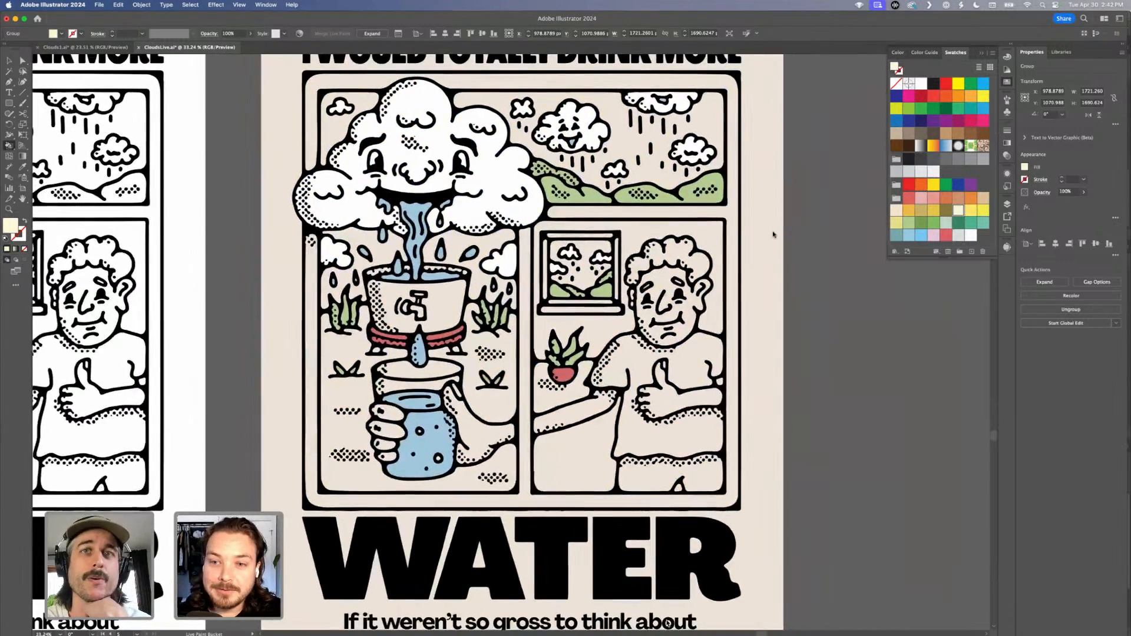
scroll(774, 235, "down", 2)
scroll(774, 234, "down", 2)
scroll(773, 235, "up", 3)
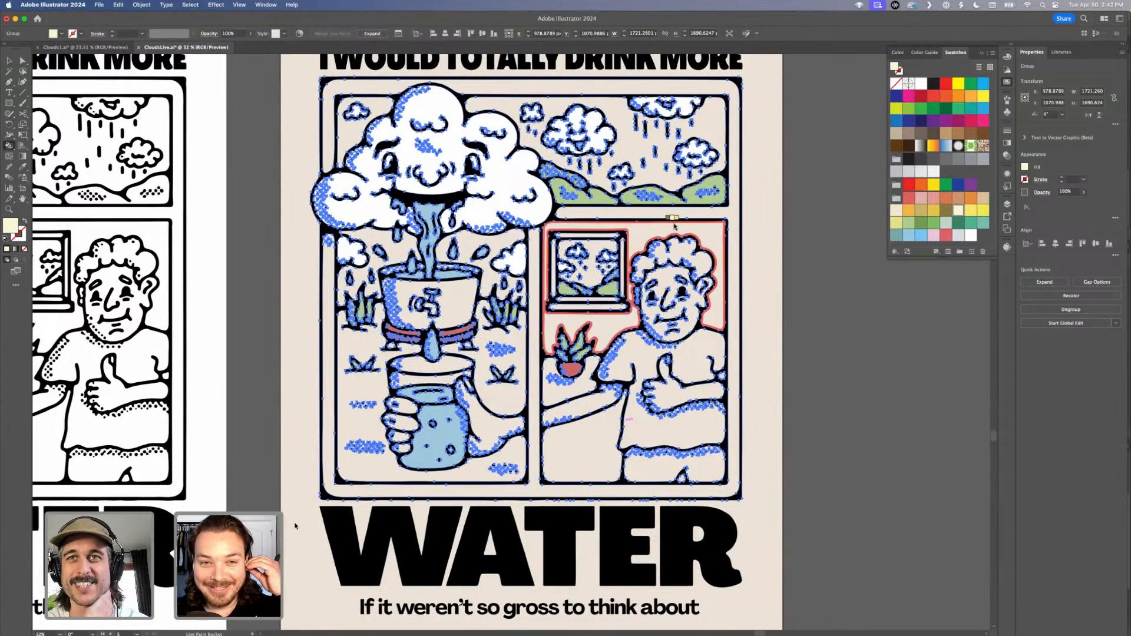
scroll(676, 225, "down", 2)
scroll(676, 226, "left", 1)
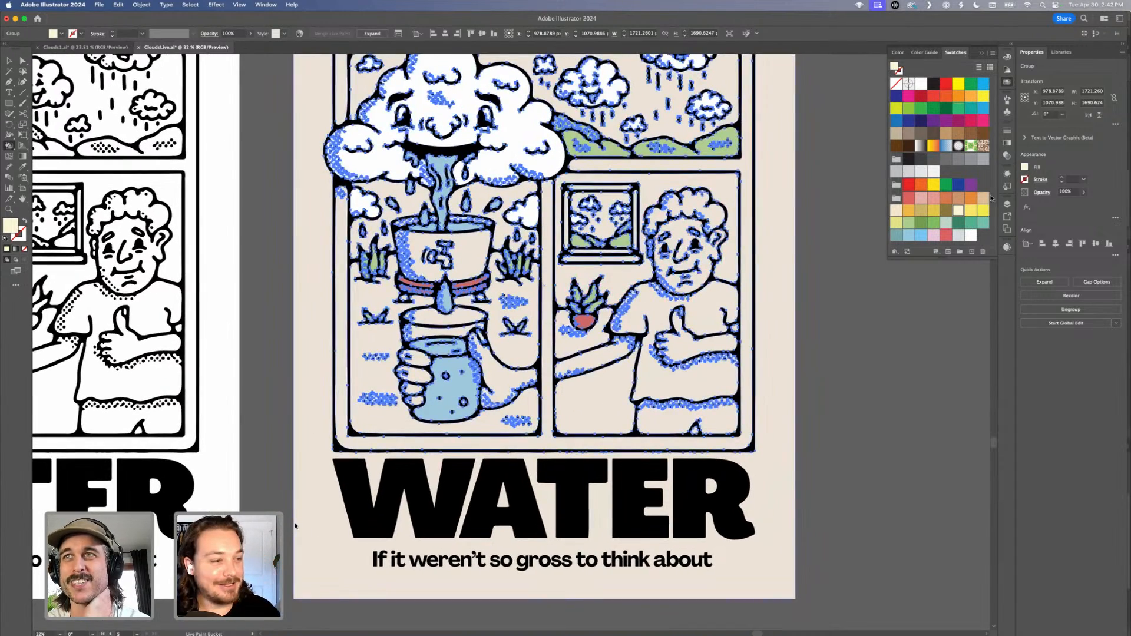
scroll(849, 235, "up", 1)
scroll(848, 236, "right", 1)
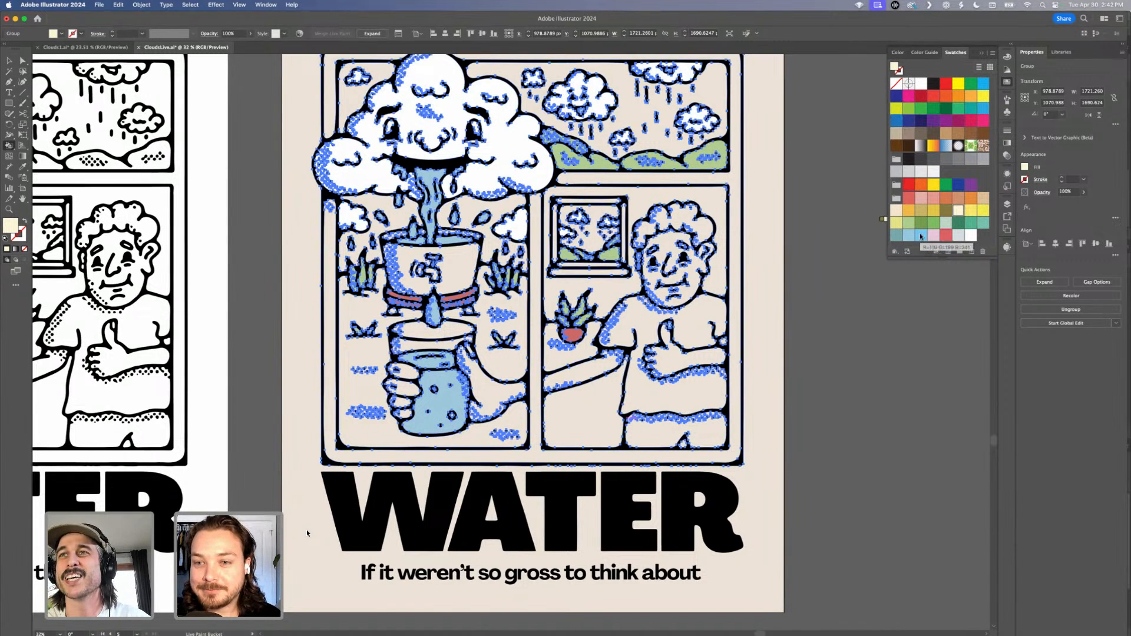
Try teal and sky blue Live Paint fills on the sky inside the window view.
left_click(897, 236)
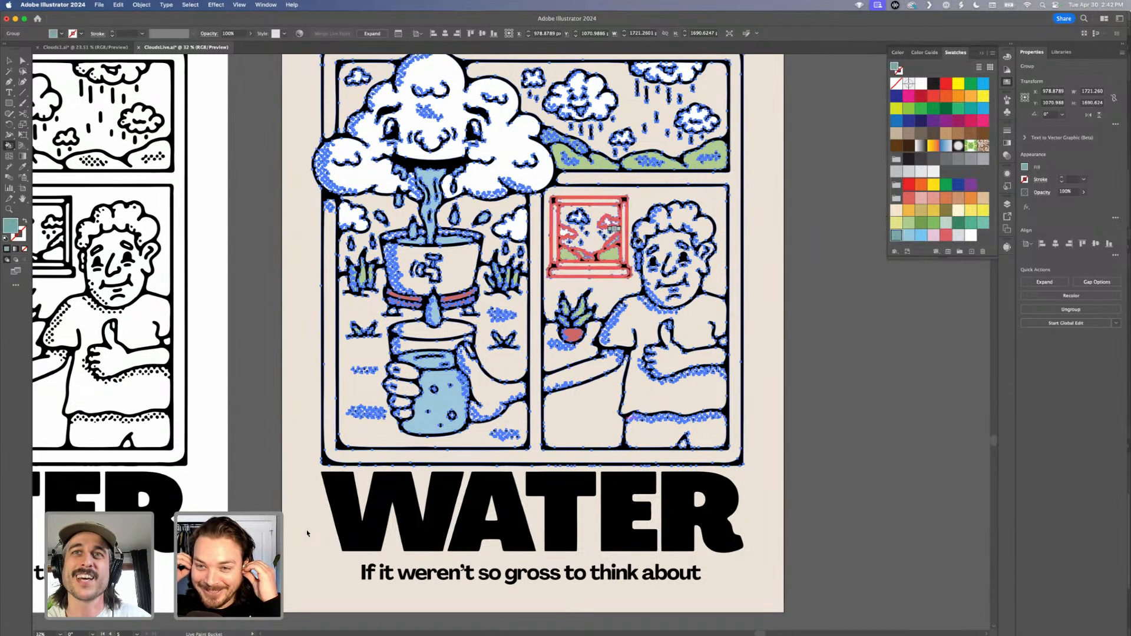
left_click(591, 242)
key("super+z")
left_click(921, 236)
left_click(595, 216)
scroll(595, 216, "down", 6)
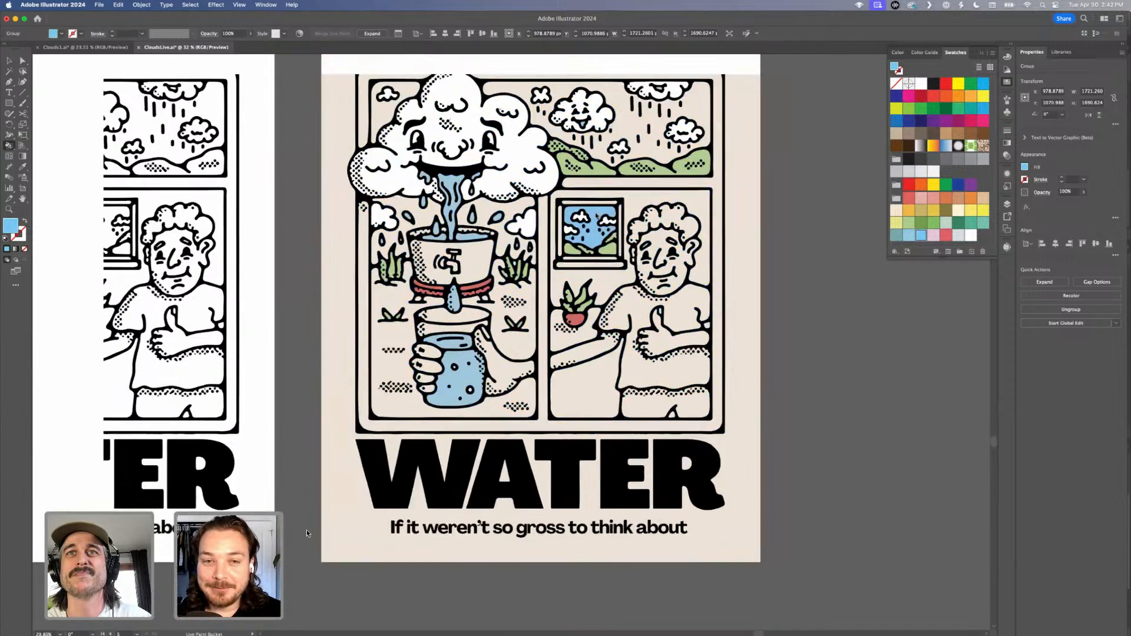
Try sky blue in the upper panel's sky and on both sides of the barrel, judging it at different zoom levels.
scroll(597, 217, "up", 6)
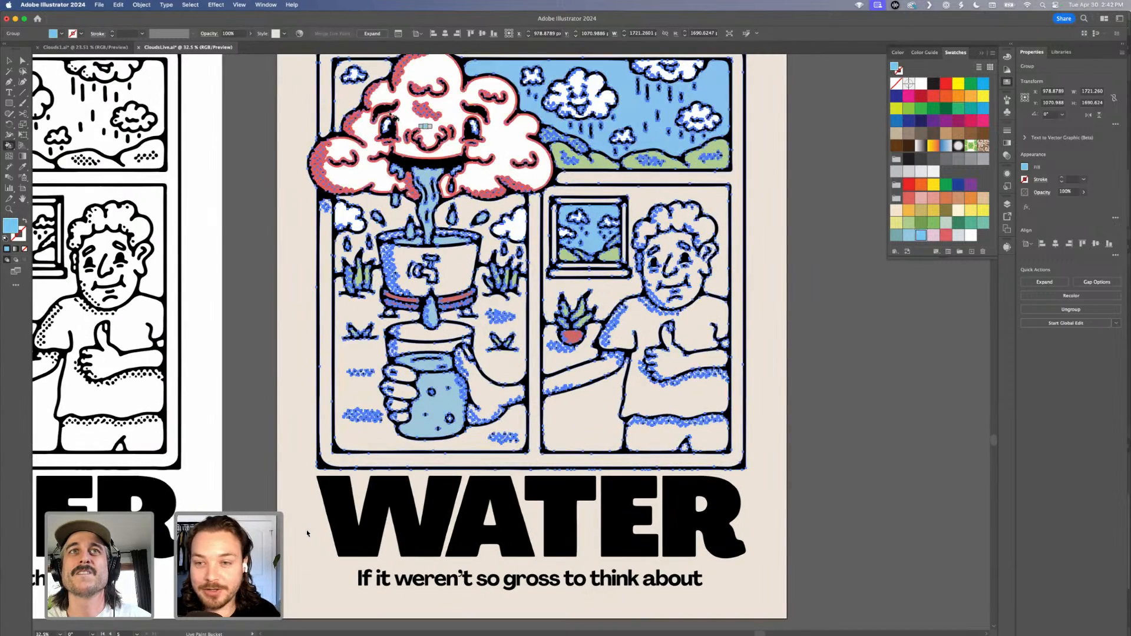
left_click(353, 100)
left_click(396, 217)
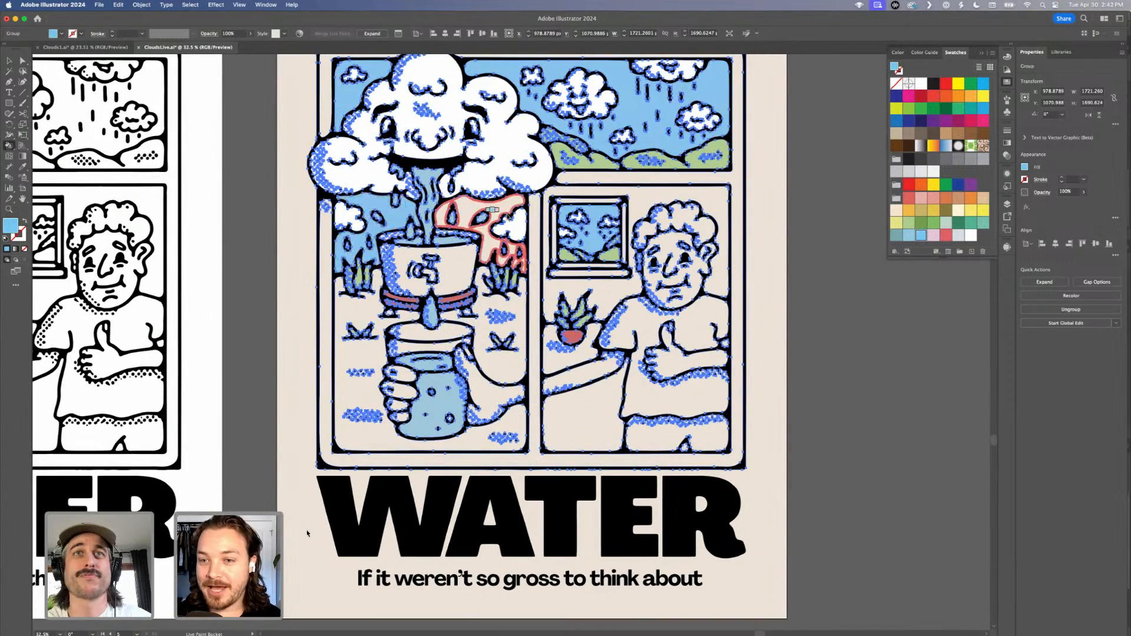
left_click(475, 208)
scroll(475, 208, "down", 6)
scroll(474, 209, "up", 7)
scroll(475, 209, "down", 6)
scroll(475, 210, "up", 5)
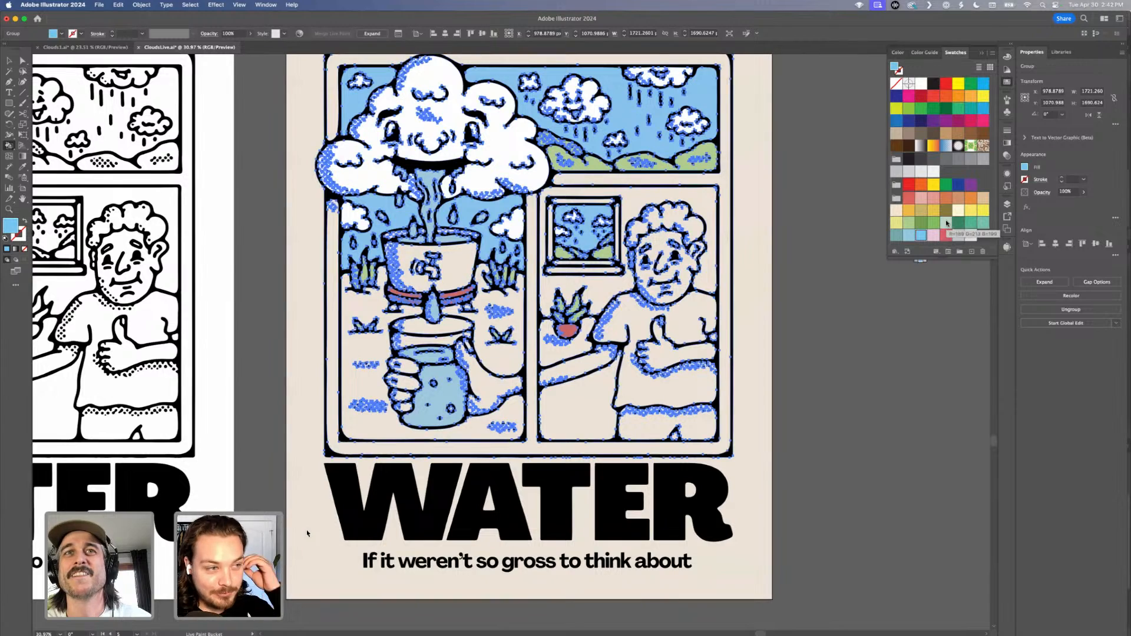
Undo all the sky blue fills, including the one in the window view.
key("v")
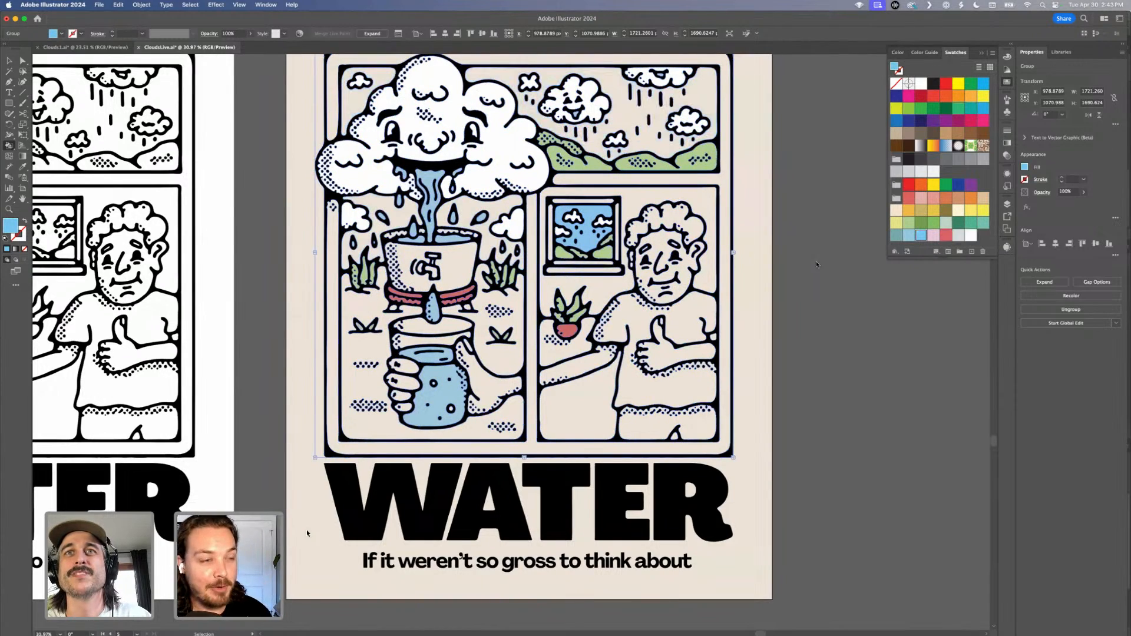
key("k")
scroll(731, 314, "down", 7)
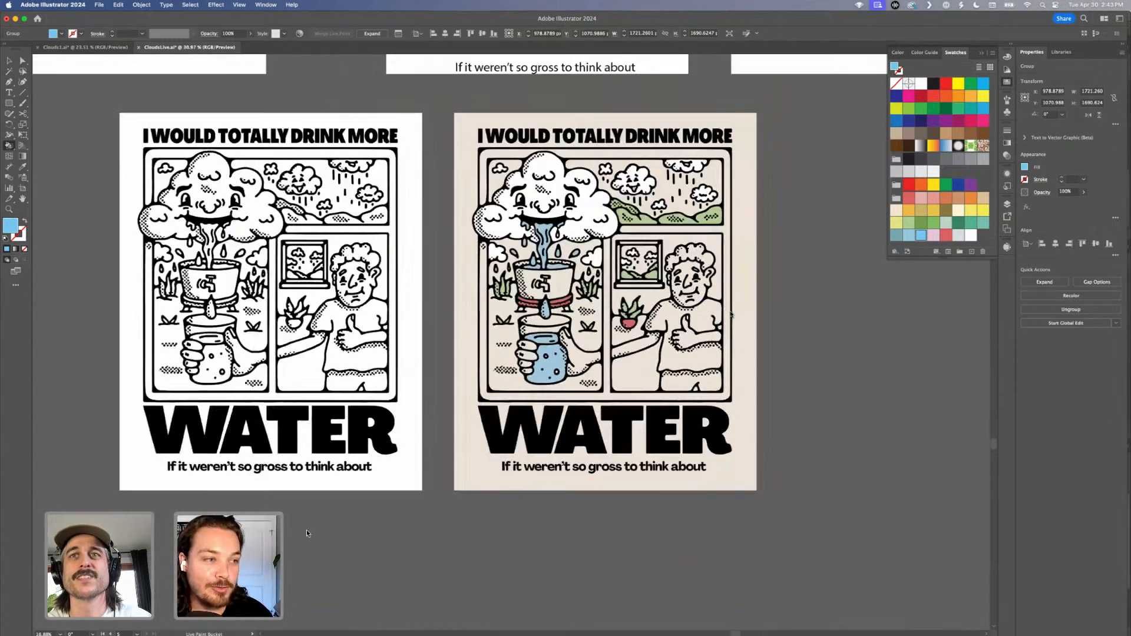
scroll(731, 314, "up", 5)
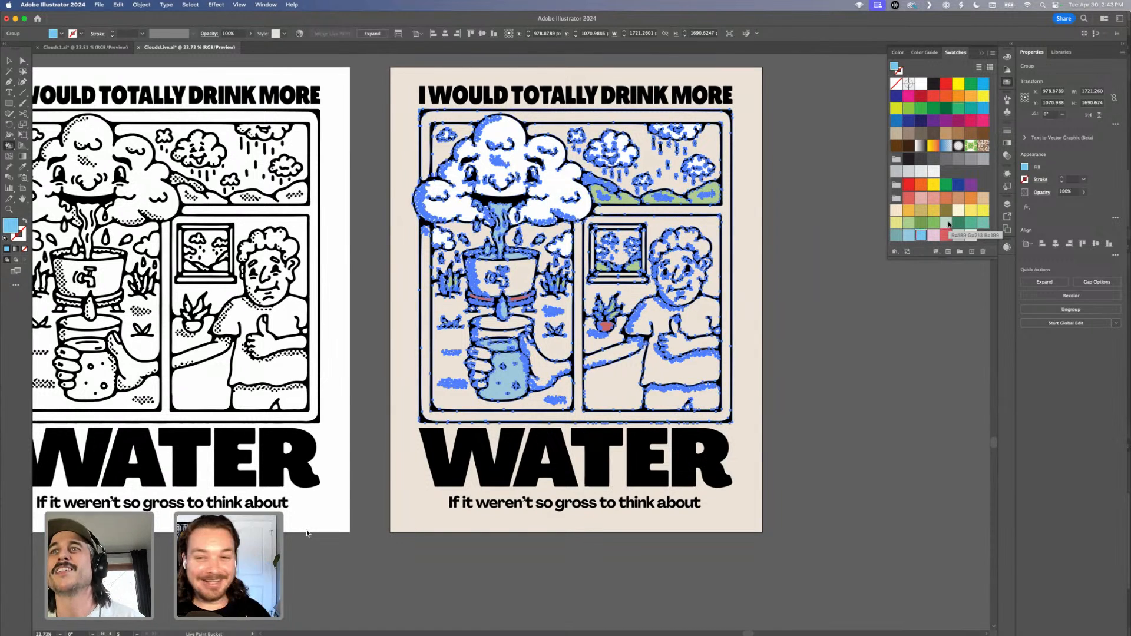
Try a pale mint fill on the border surrounding the illustration's panels and undo it.
left_click(948, 223)
left_click(727, 260)
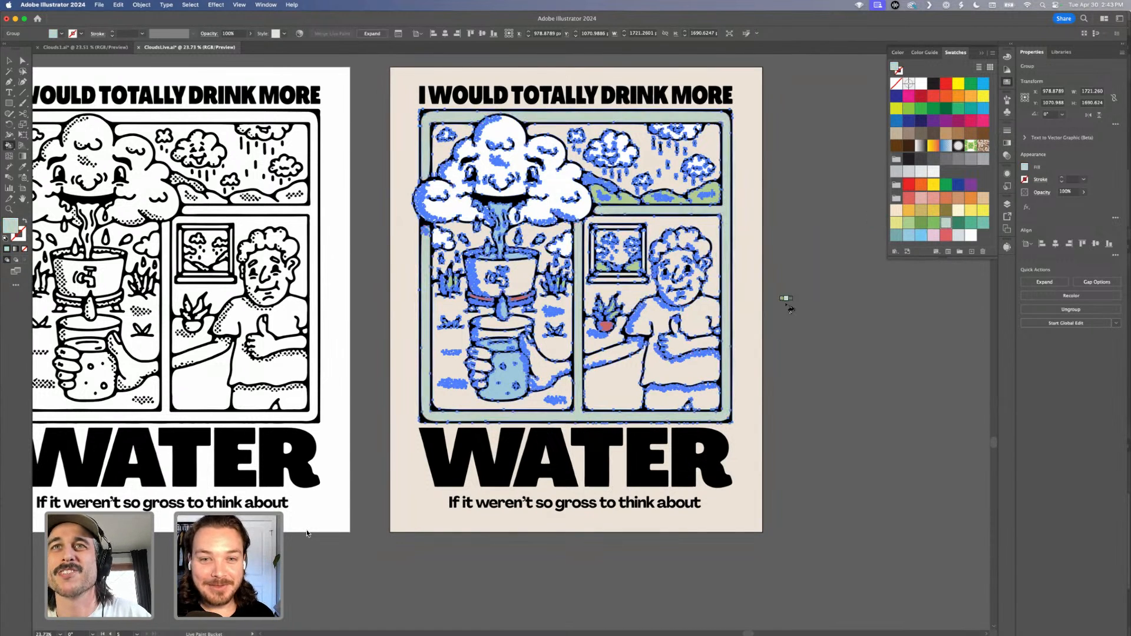
key("super+z")
Live Paint the window's sill and all sides of its frame coral red, and deselect the illustration.
scroll(778, 309, "up", 5)
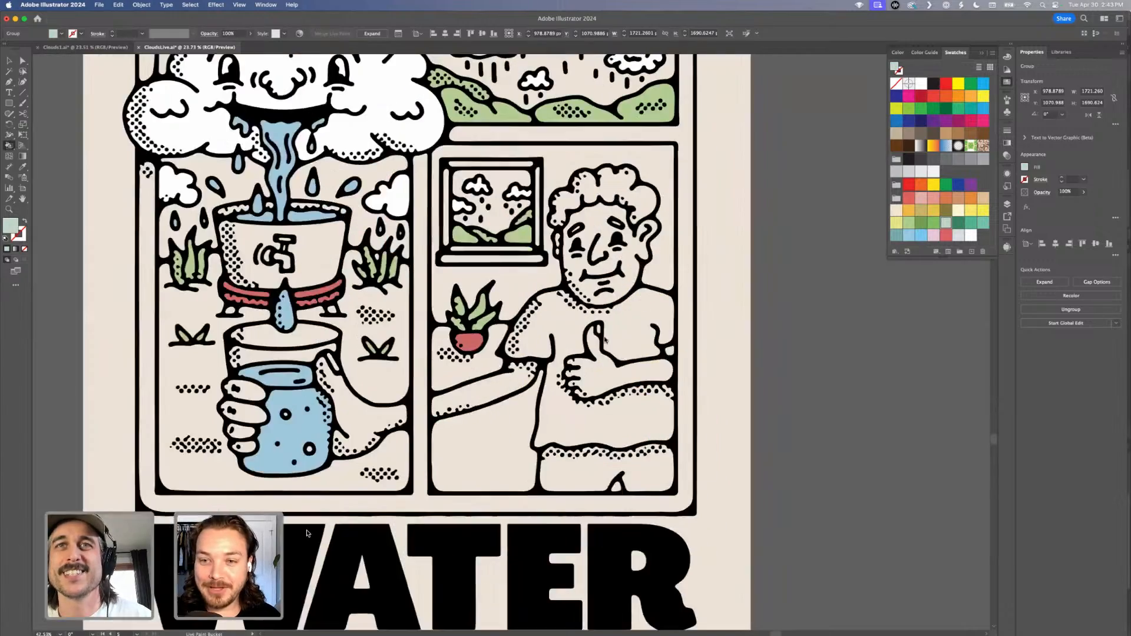
scroll(778, 309, "left", 2)
scroll(571, 337, "down", 3)
scroll(569, 333, "up", 3)
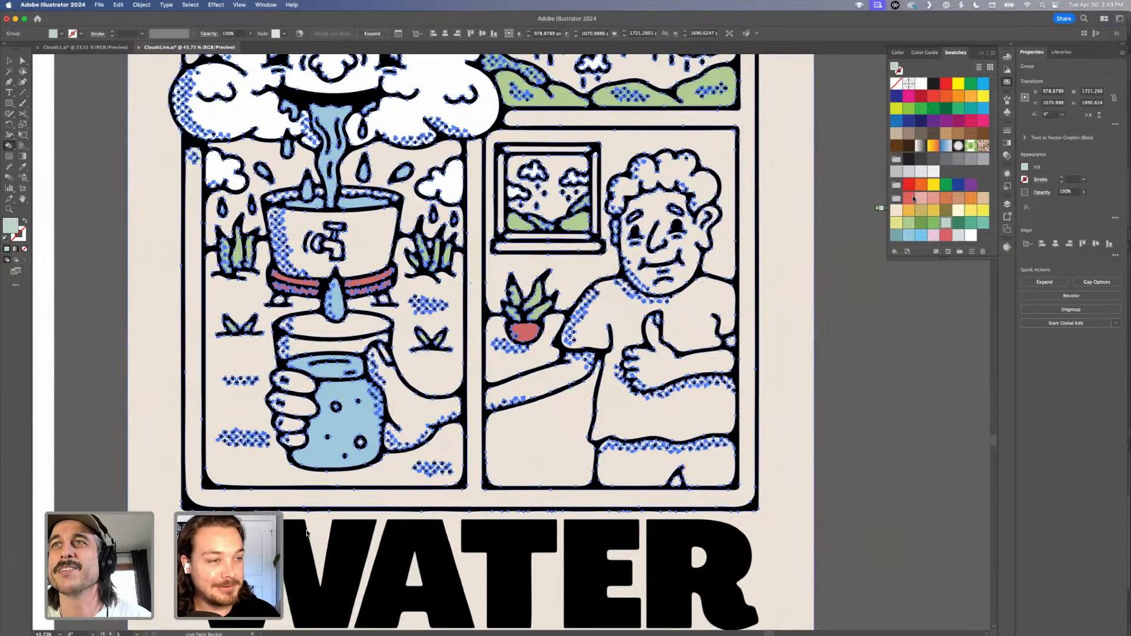
left_click(912, 200)
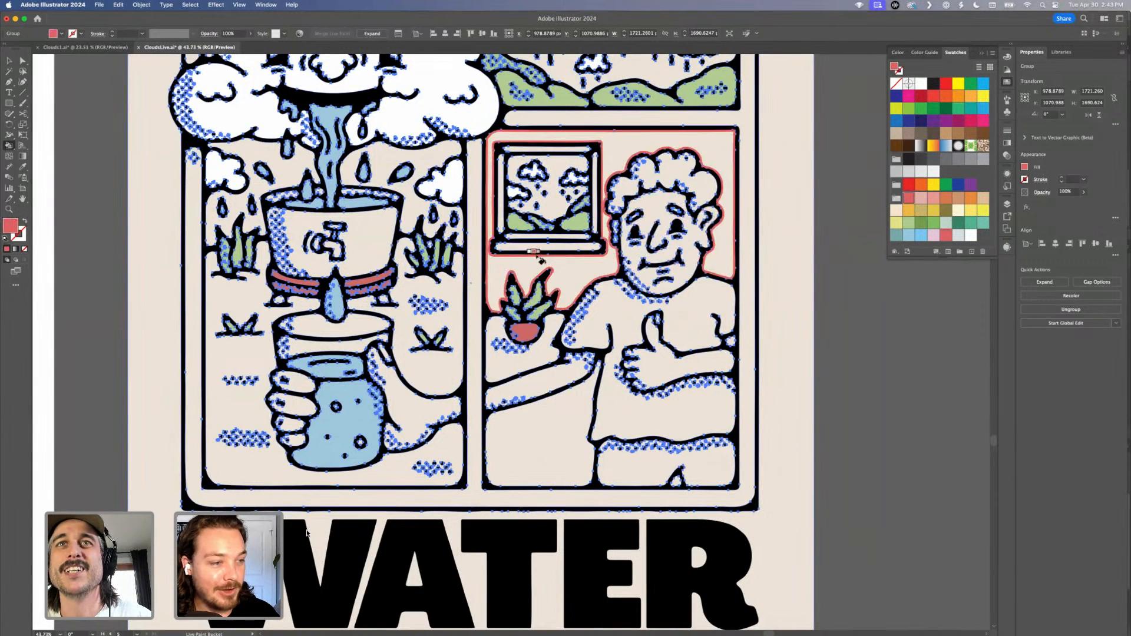
left_click(523, 237)
left_click(501, 213)
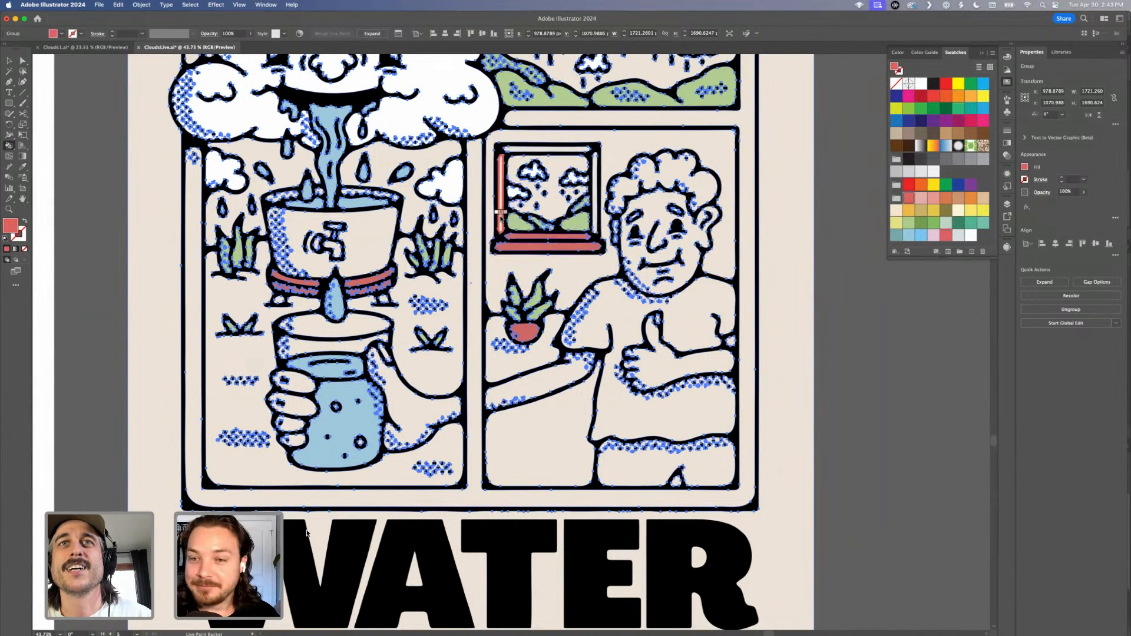
left_click(547, 149)
left_click(593, 167)
scroll(594, 167, "down", 5)
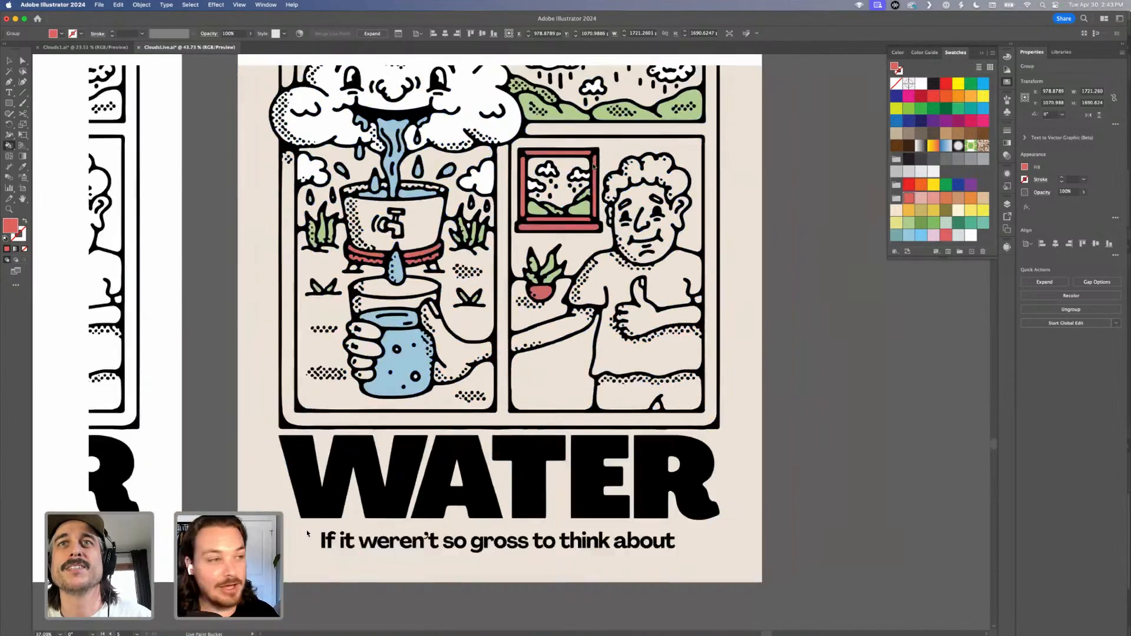
scroll(594, 167, "up", 5)
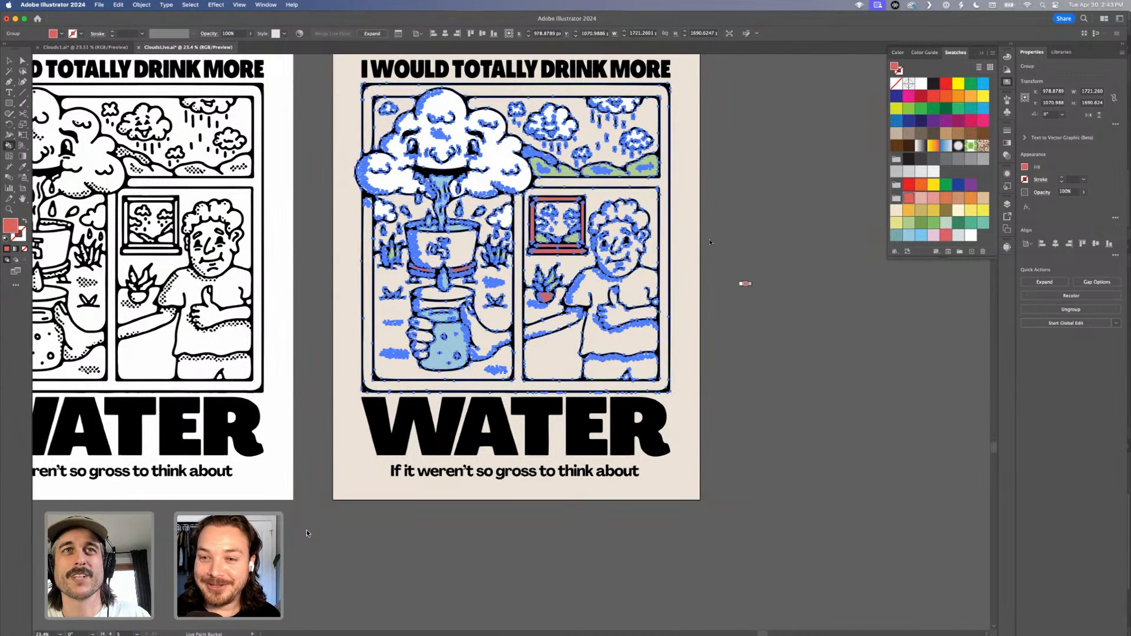
scroll(745, 285, "down", 3)
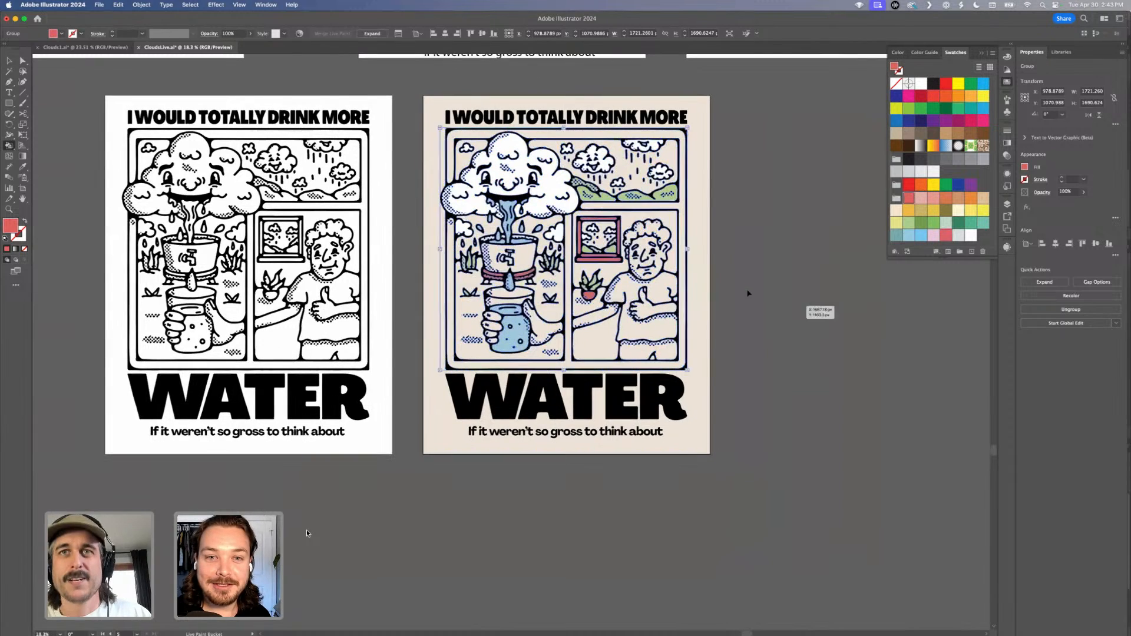
key("v")
left_click(748, 293)
Duplicate the white poster's artboard with its artwork directly below the original.
scroll(749, 293, "up", 1)
scroll(748, 293, "right", 1)
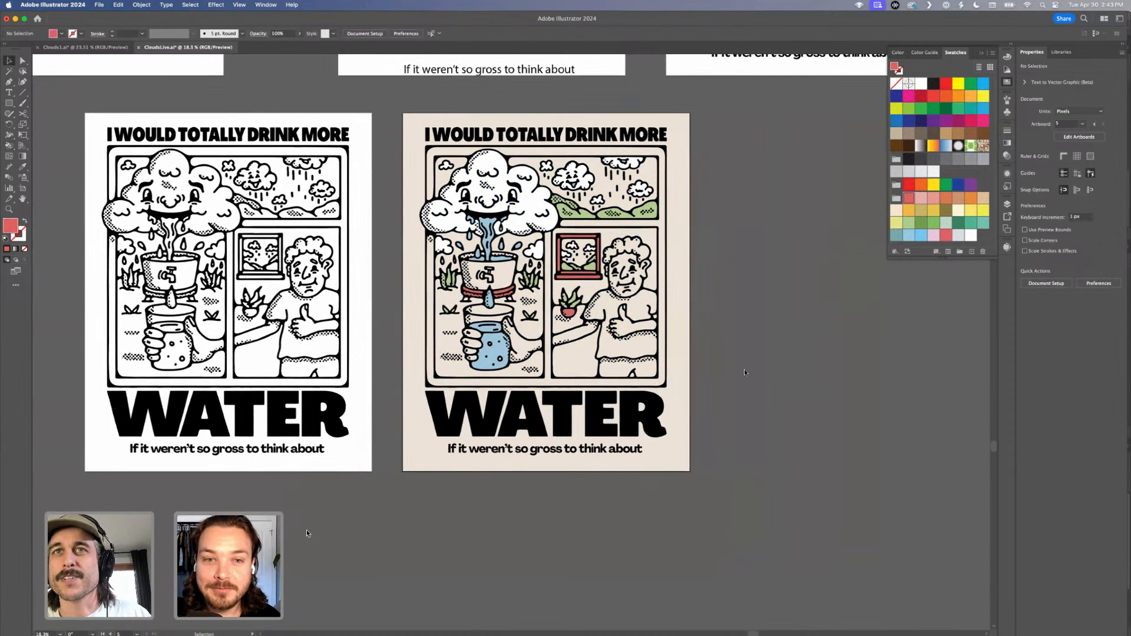
key("super+z")
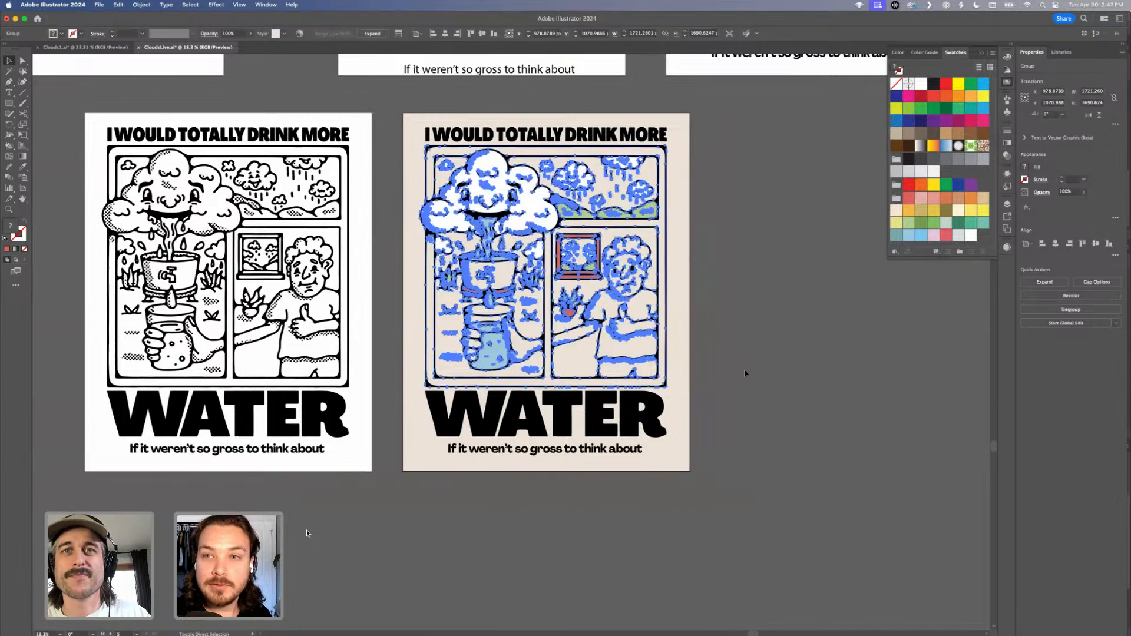
scroll(744, 370, "down", 4)
scroll(744, 373, "down", 3)
scroll(744, 372, "left", 4)
key("shift+o")
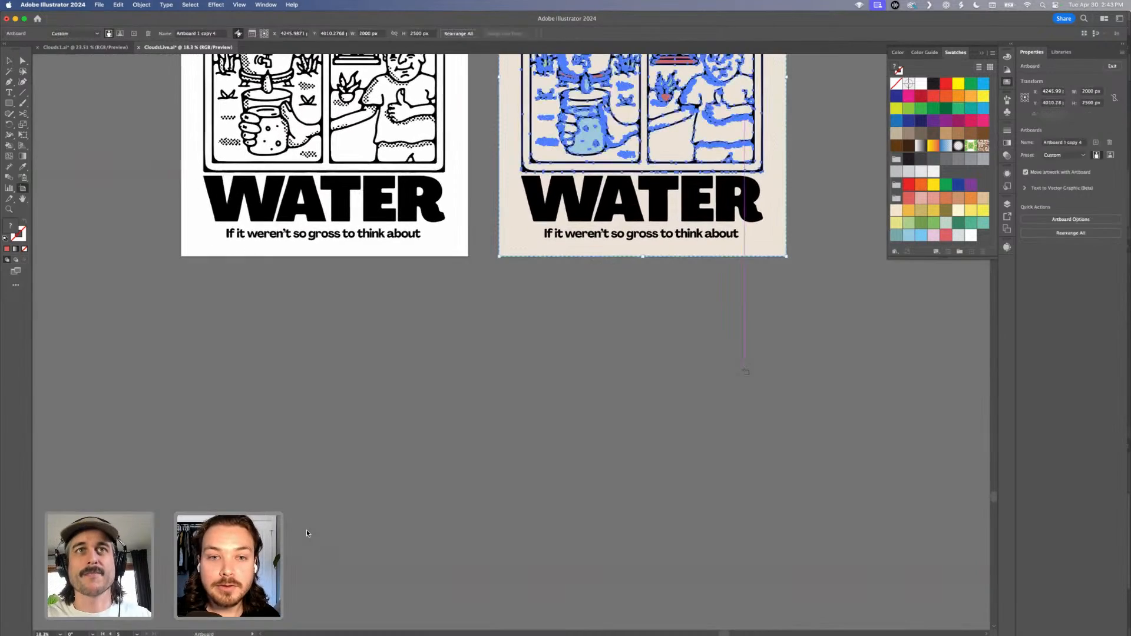
left_click_drag(339, 246, 339, 589)
key("v")
scroll(394, 518, "down", 3)
scroll(394, 519, "left", 3)
scroll(394, 518, "up", 4)
scroll(394, 518, "up", 3)
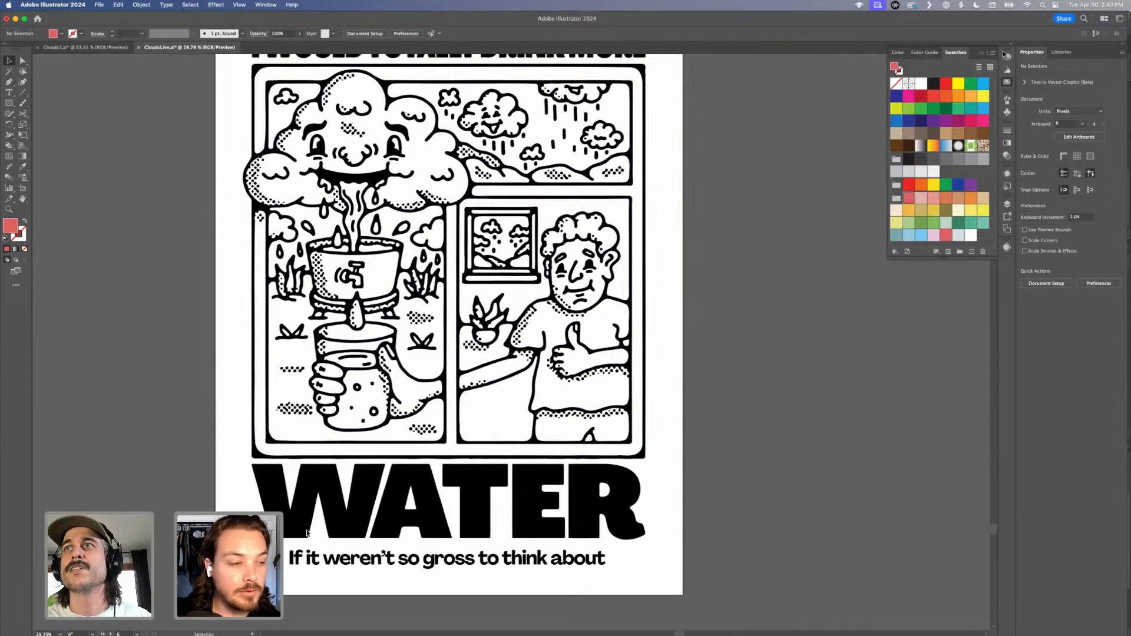
Open the user-defined swatch library CalmYourShit and enlarge it to view its colour groups.
left_click(994, 52)
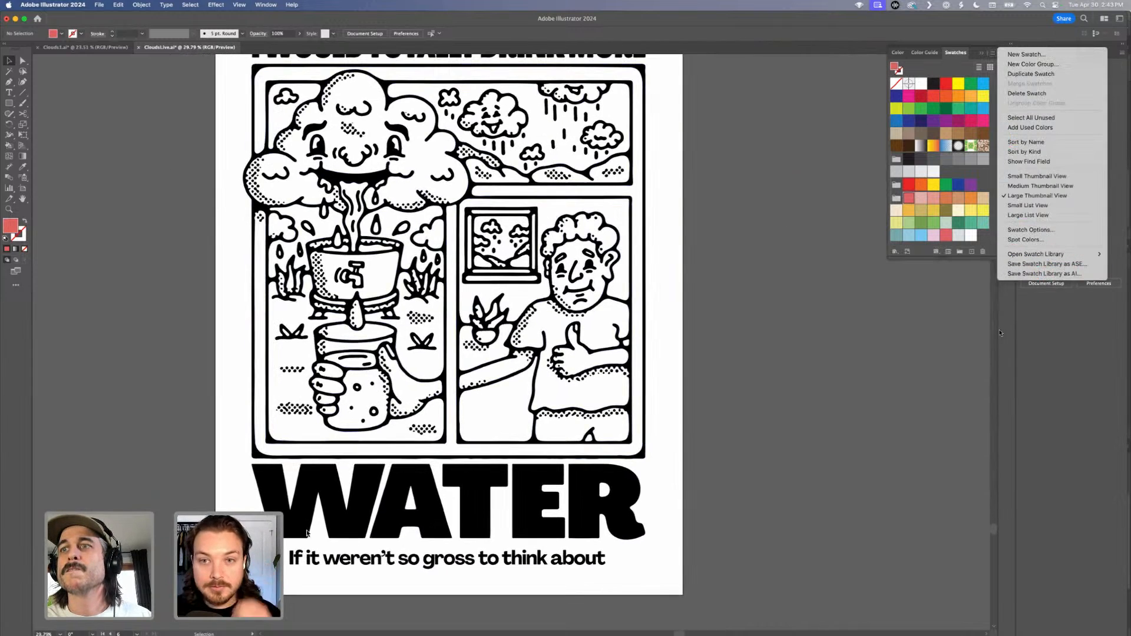
mouse_move(1049, 255)
mouse_move(954, 459)
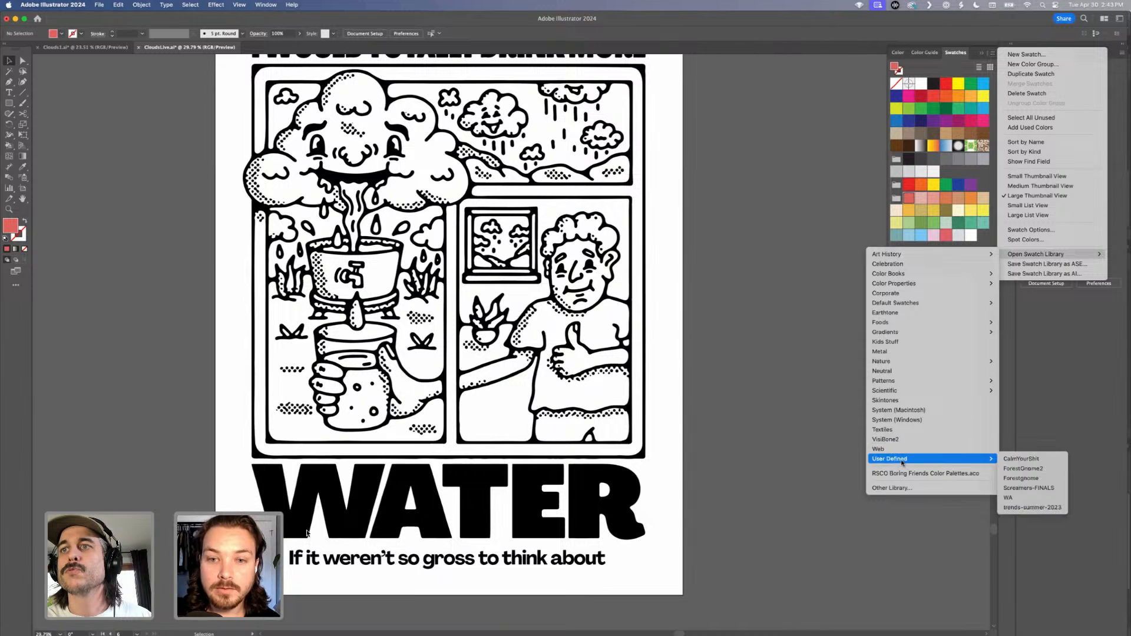
left_click(1022, 459)
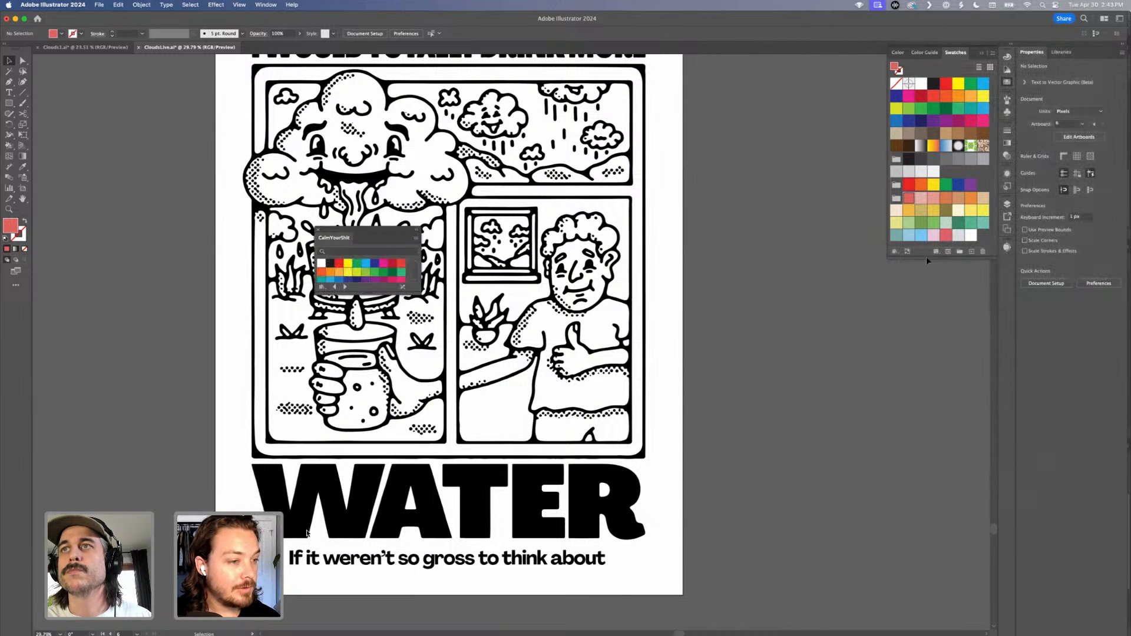
left_click_drag(368, 293, 370, 456)
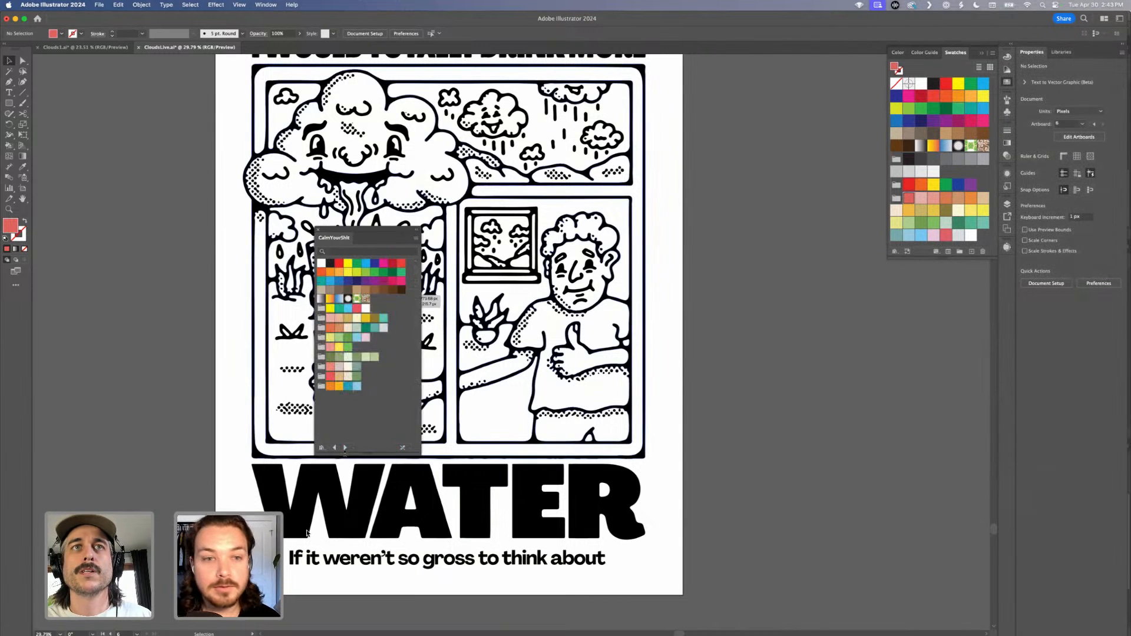
left_click_drag(398, 230, 412, 263)
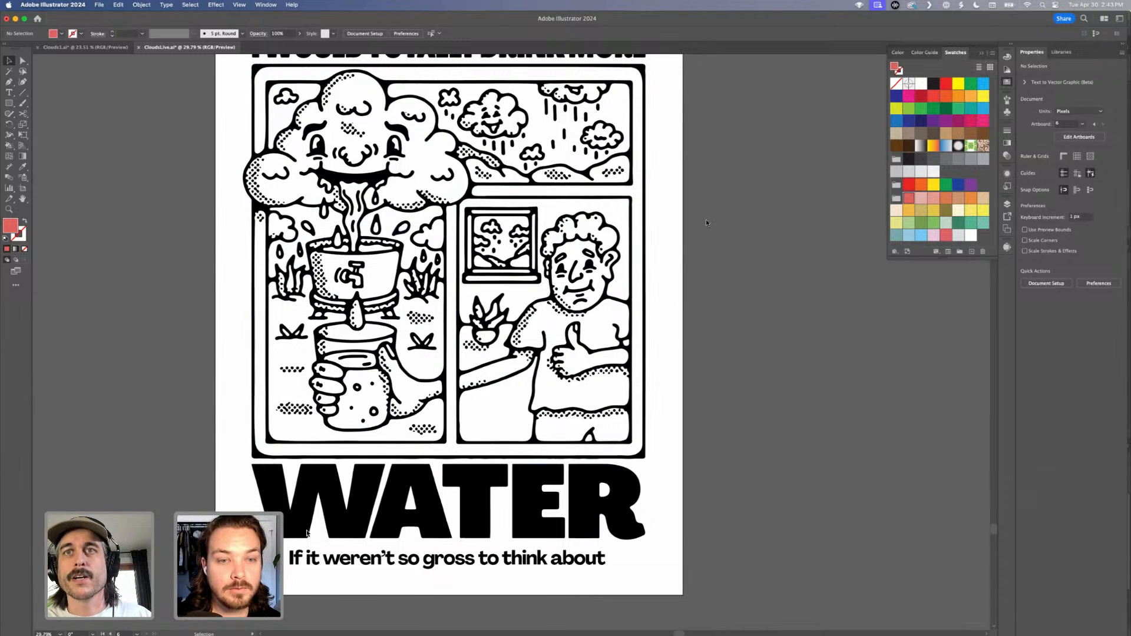
Copy the beige poster's background rectangle onto the duplicated white poster, behind its artwork.
key("super+minus")
key("super+minus")
left_click_drag(639, 109, 361, 448)
scroll(481, 414, "up", 2)
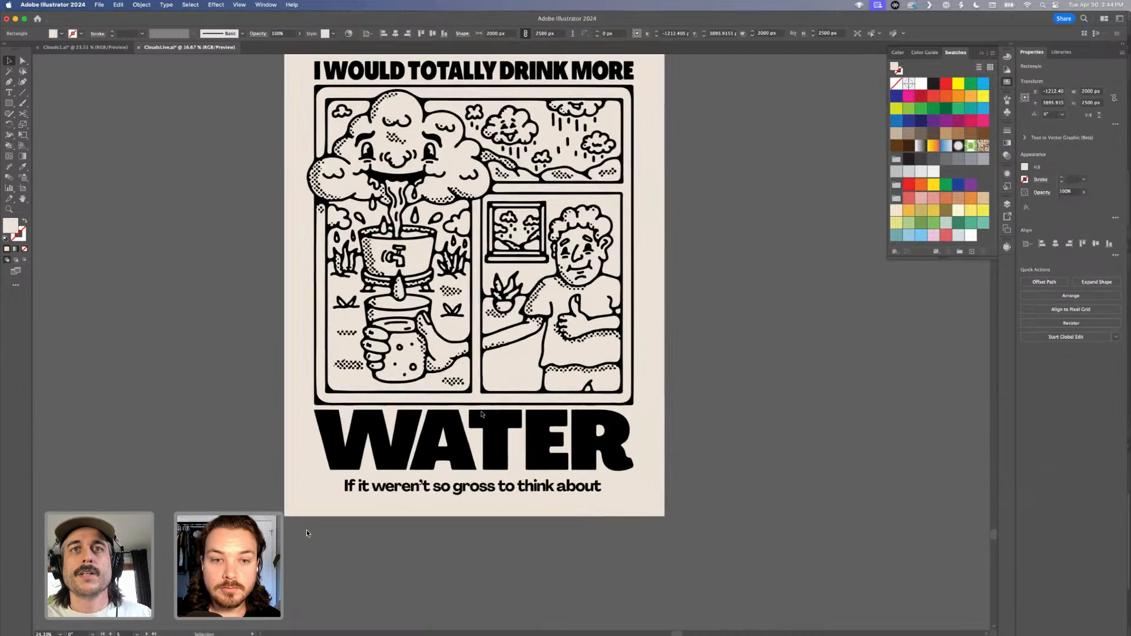
scroll(481, 415, "up", 2)
Recolour the duplicated poster's background rectangle to a very pale pink and review the whole poster.
left_click(695, 429)
left_click(632, 346)
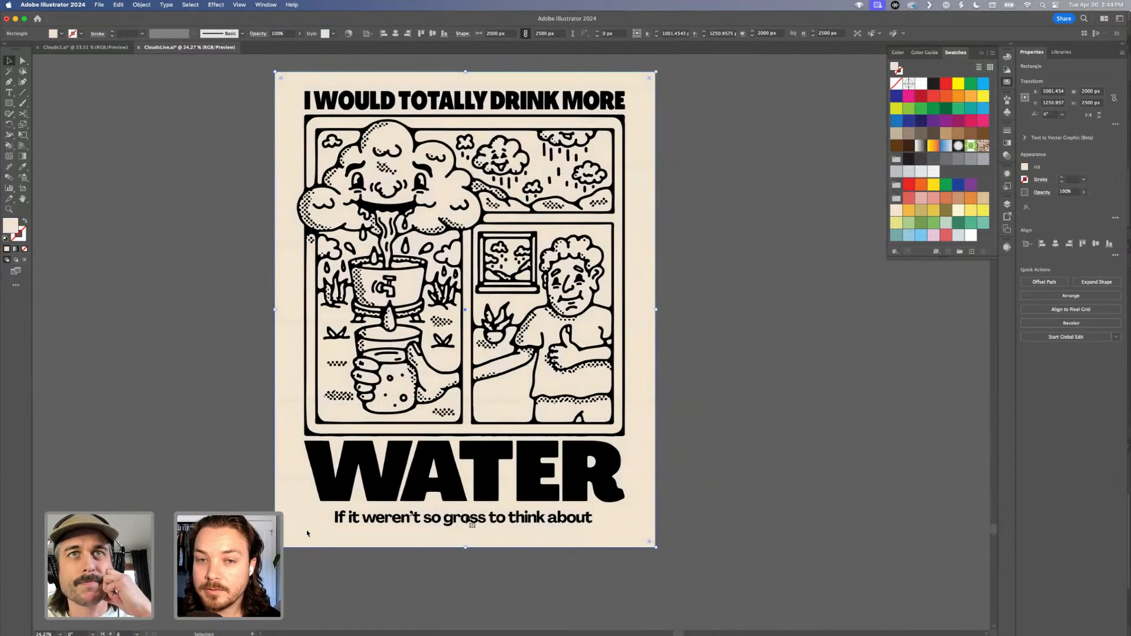
double_click(12, 225)
left_click(433, 278)
left_click(631, 274)
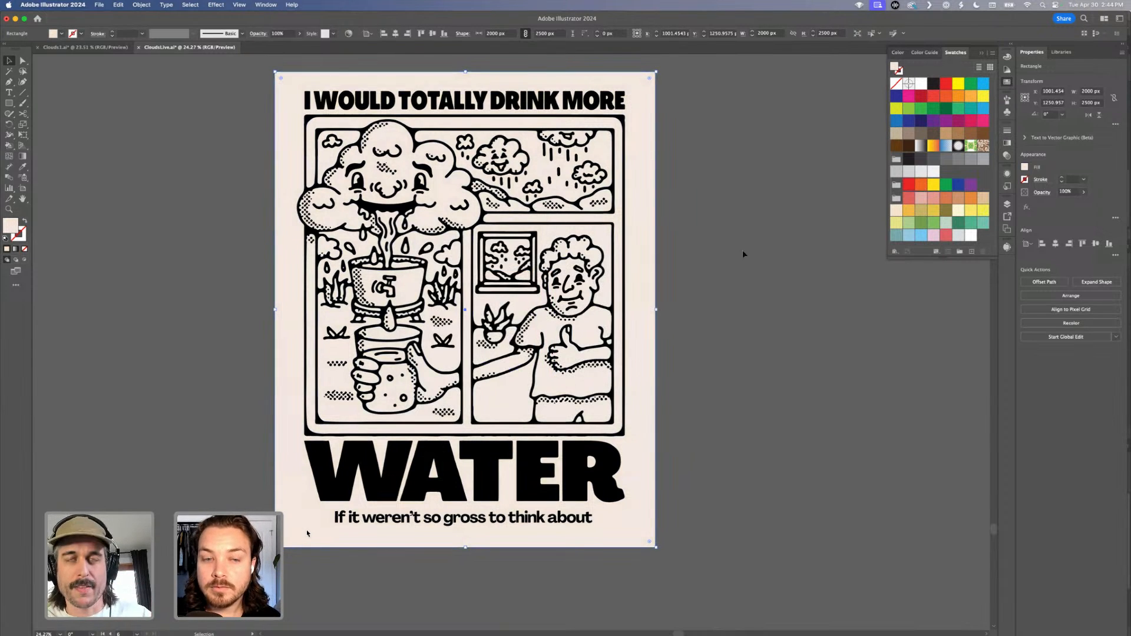
left_click(743, 254)
scroll(743, 254, "down", 2)
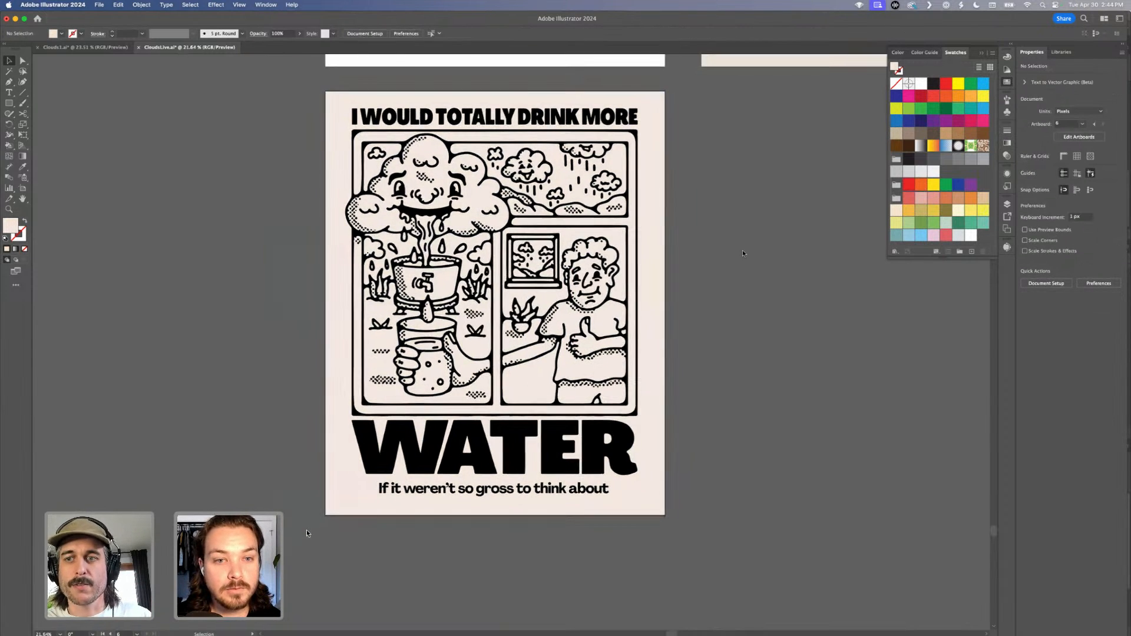
scroll(743, 254, "left", 1)
scroll(743, 254, "up", 3)
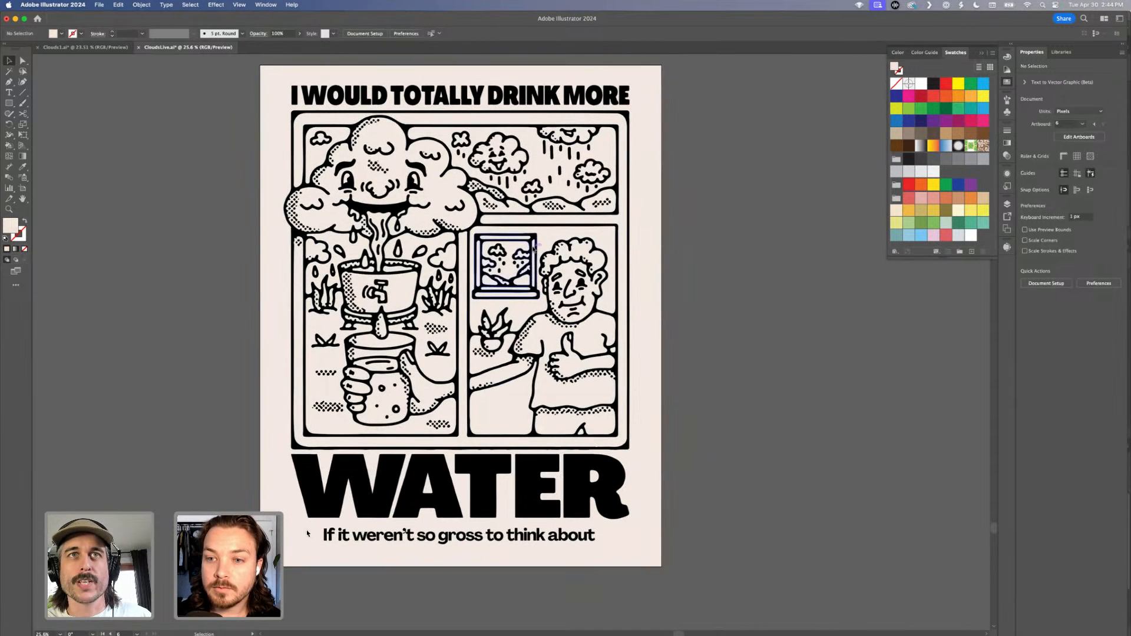
scroll(533, 249, "up", 1)
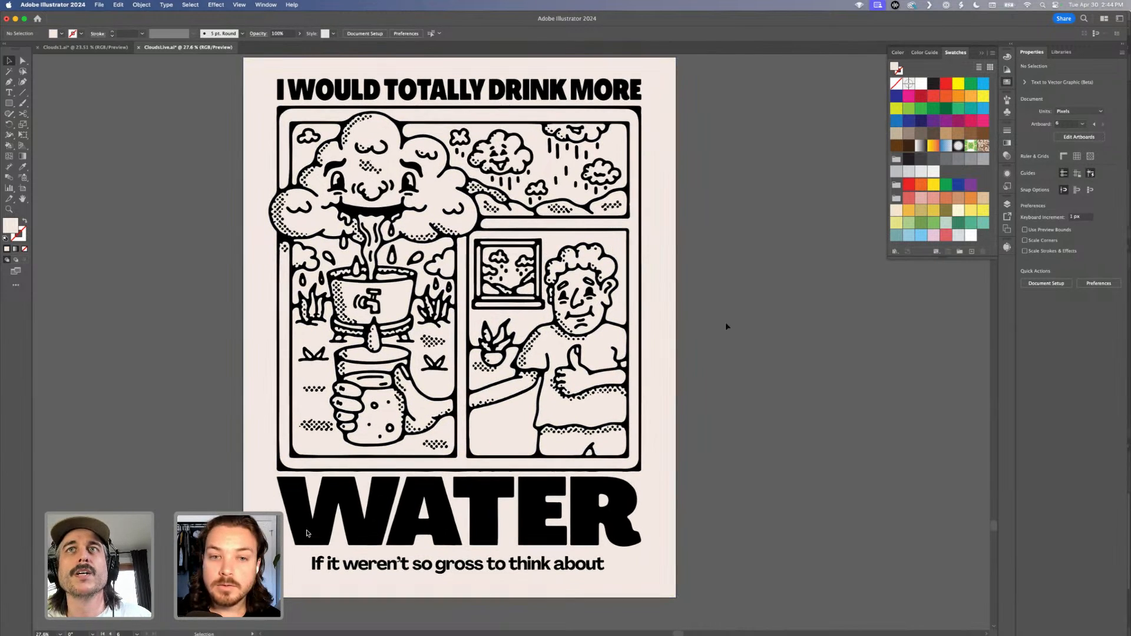
Turn the new poster's illustration into a Live Paint group and fill the water stream from the cloud's mouth light blue.
left_click(658, 228)
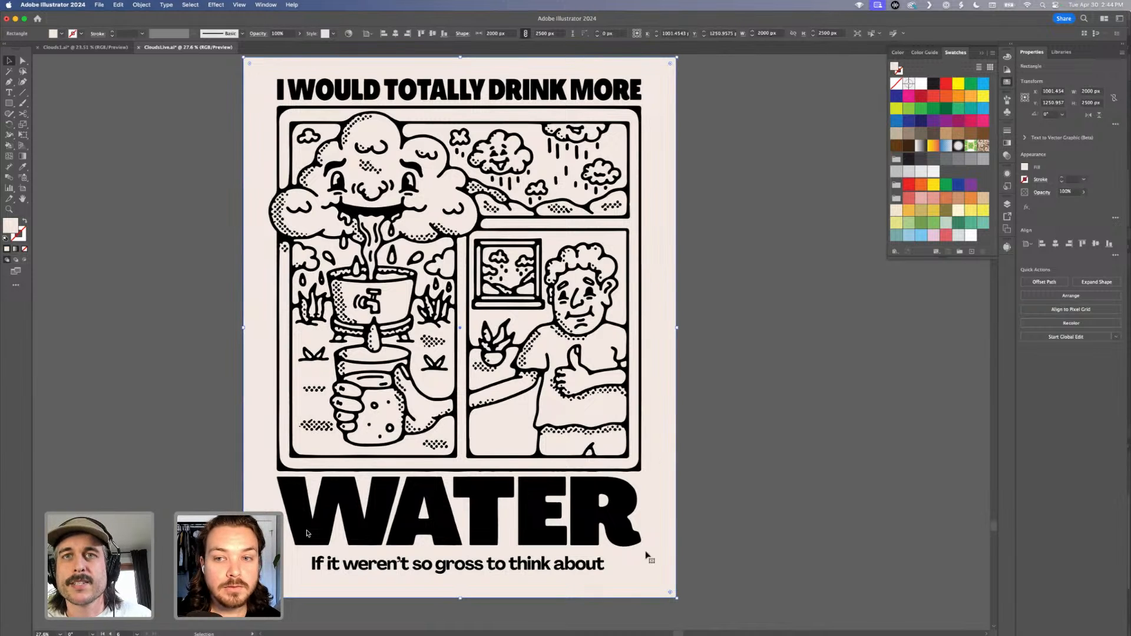
left_click(524, 375)
key("k")
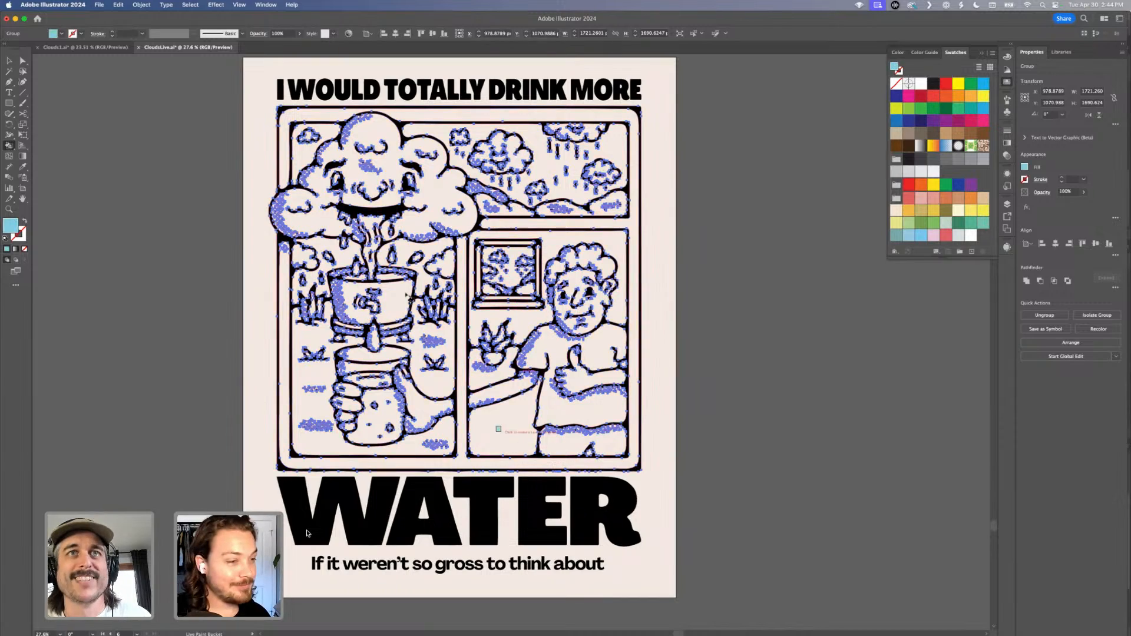
scroll(498, 429, "up", 10)
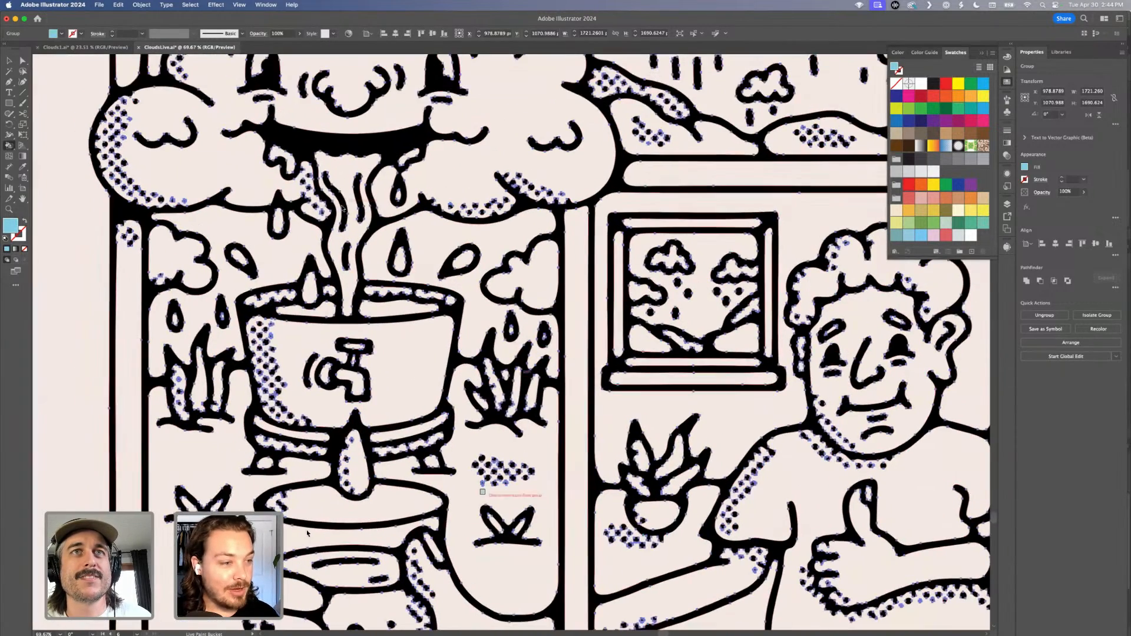
left_click(348, 185)
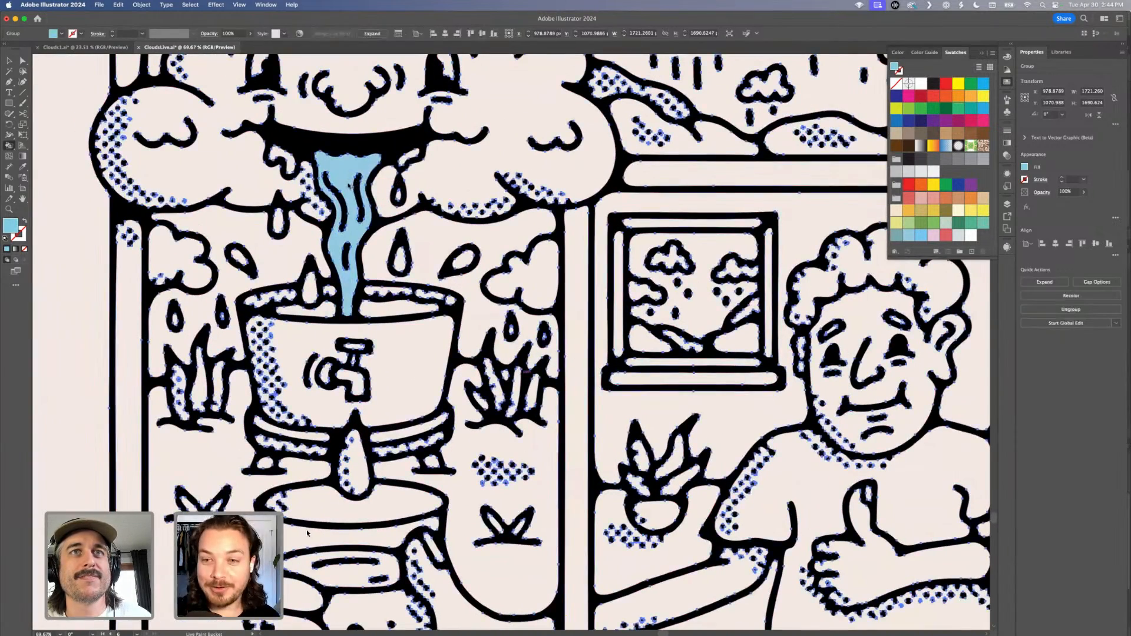
Fill the large drop falling from the tank and the splash drops around the water stream with light blue.
left_click(356, 462)
scroll(367, 340, "up", 1)
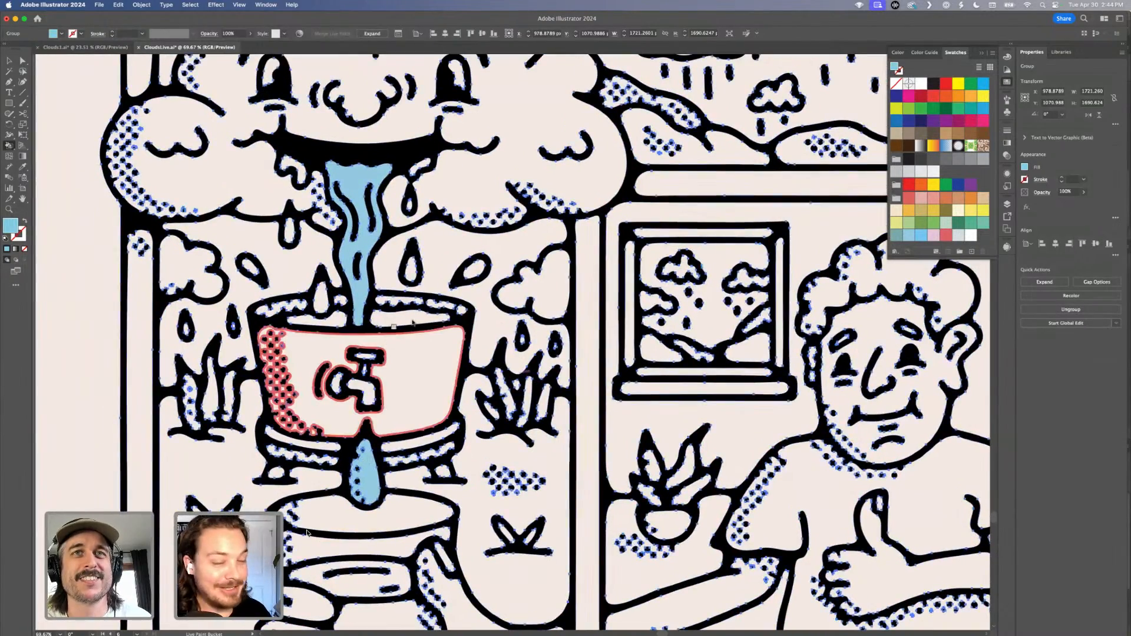
scroll(424, 306, "up", 2)
scroll(424, 306, "left", 2)
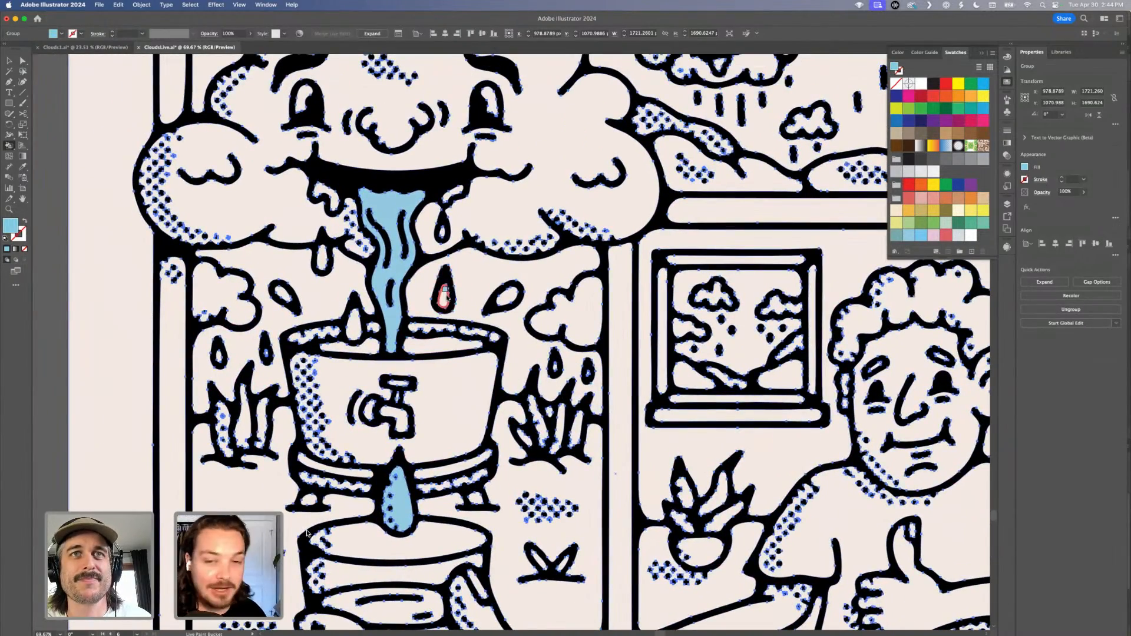
key("v")
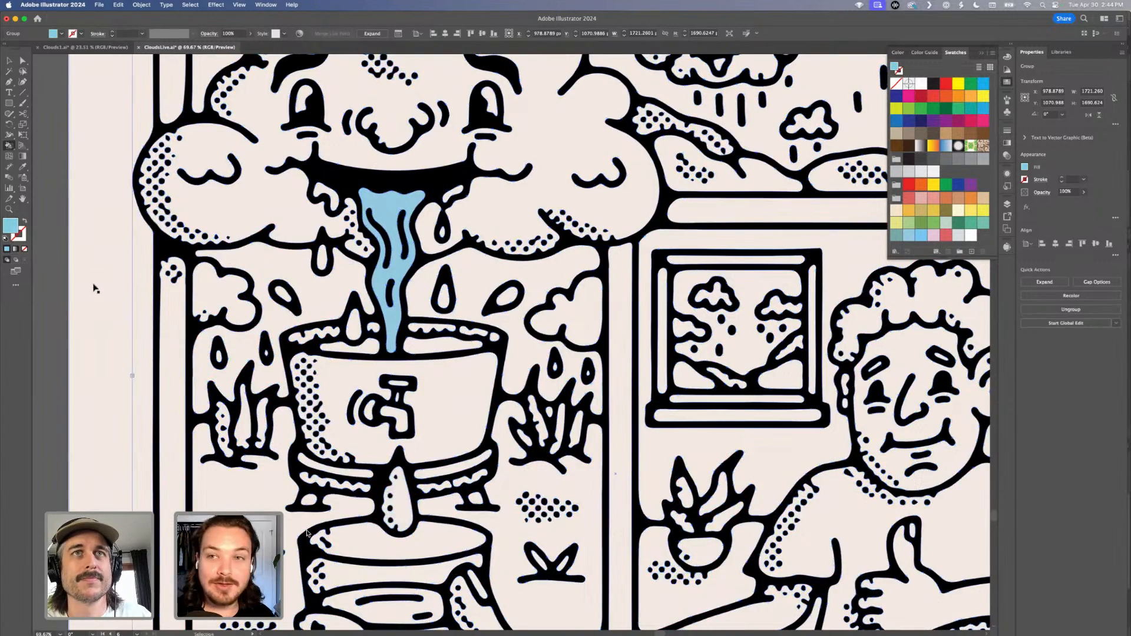
key("k")
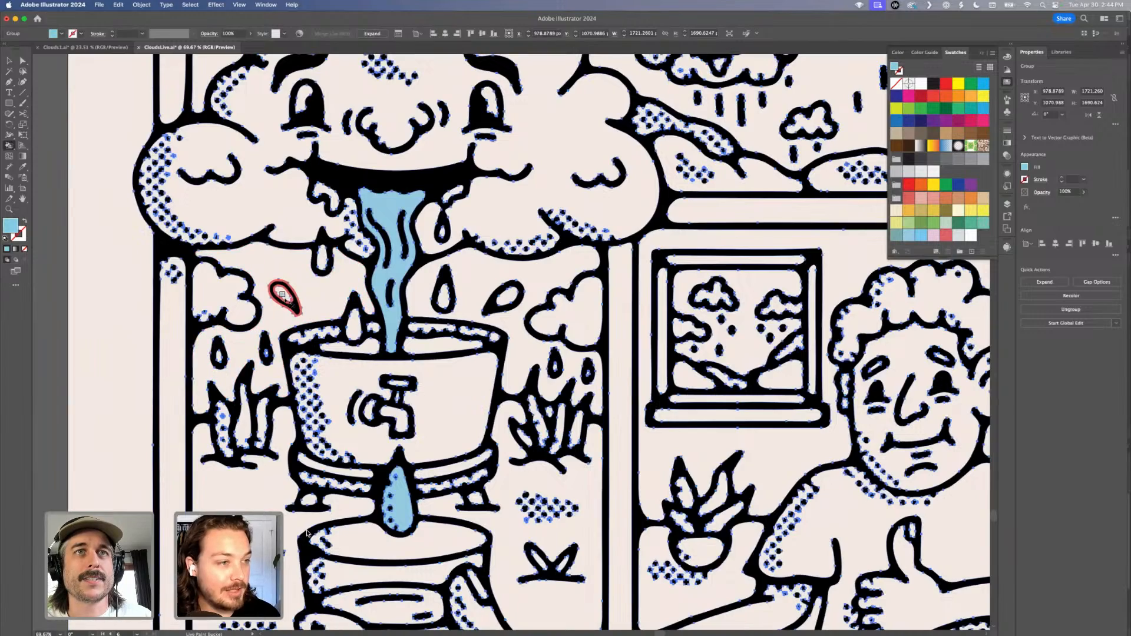
left_click(354, 324)
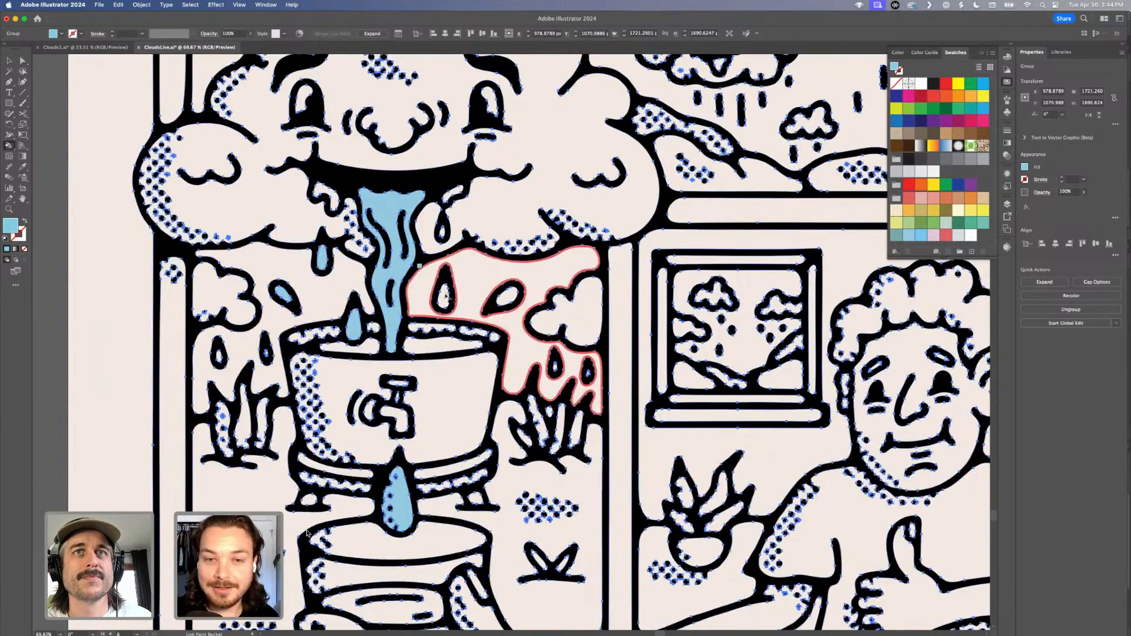
left_click(444, 290)
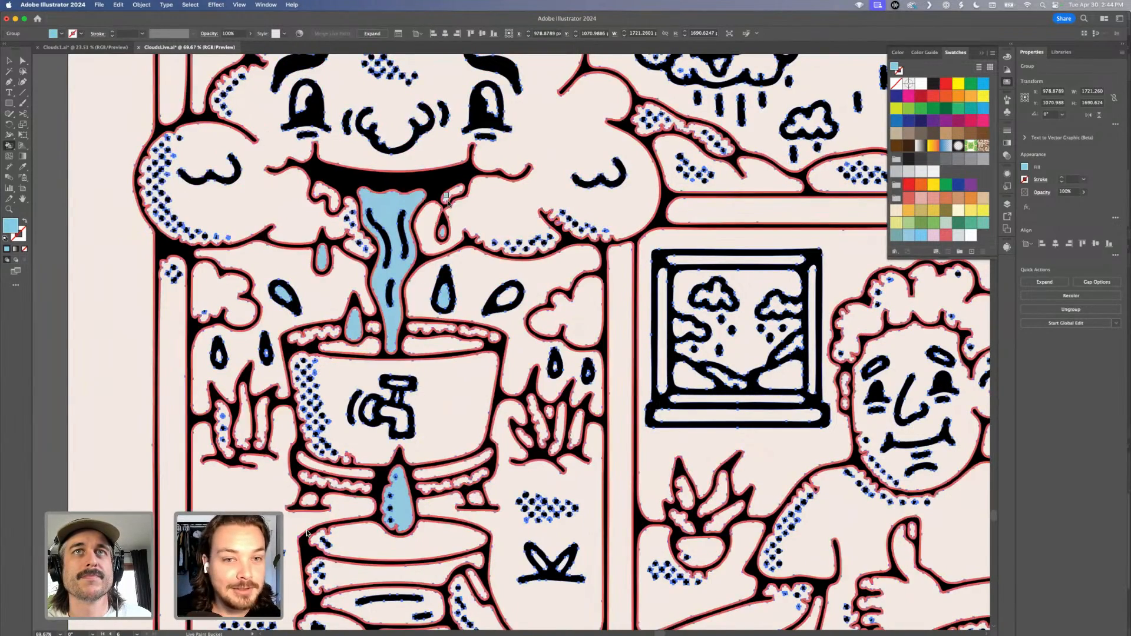
Fill the drool marks at both corners of the big cloud's mouth and the remaining splash drop with light blue.
left_click(447, 200)
key("super+z")
left_click(452, 195)
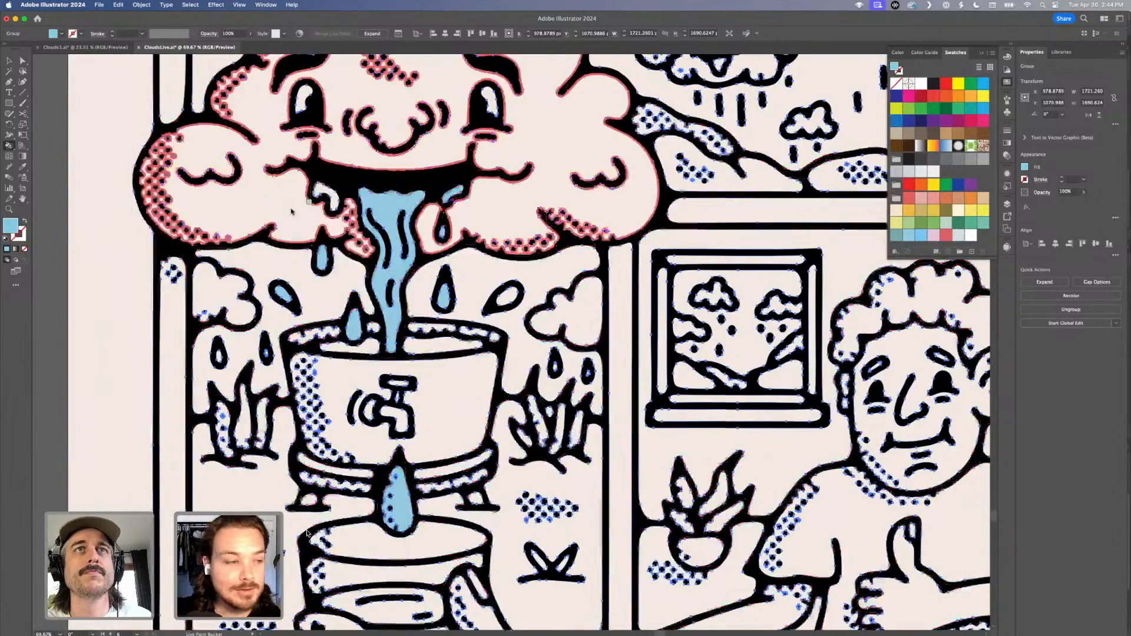
left_click(317, 192)
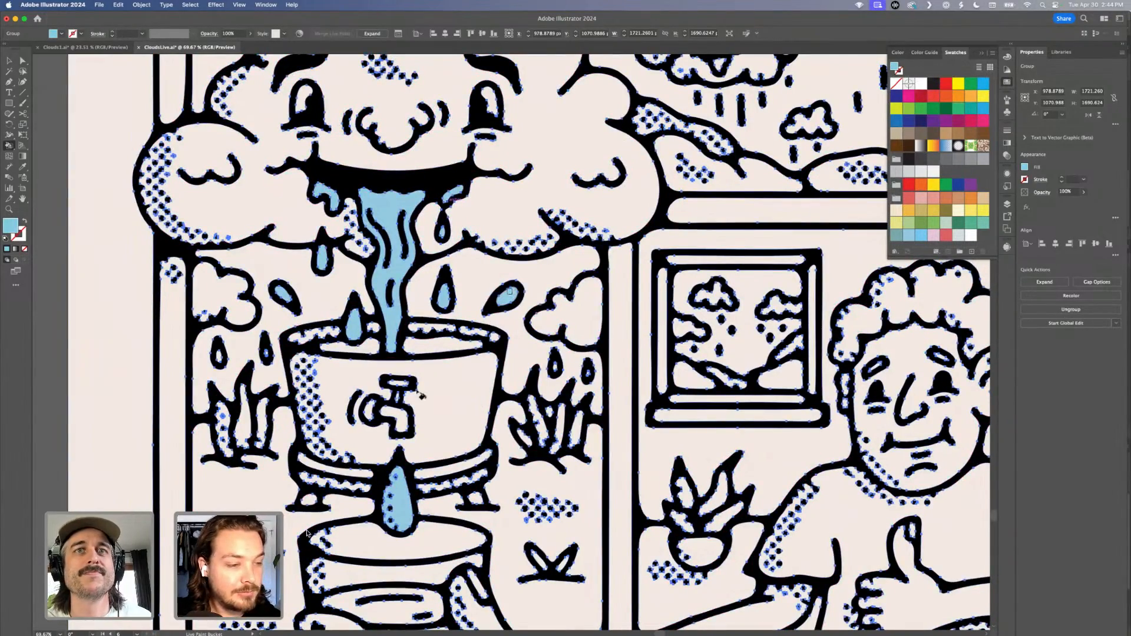
Fill the water surface and body in the jar, plus the open mouths of the smiling rain clouds, with light blue.
scroll(510, 293, "down", 5)
left_click(393, 480)
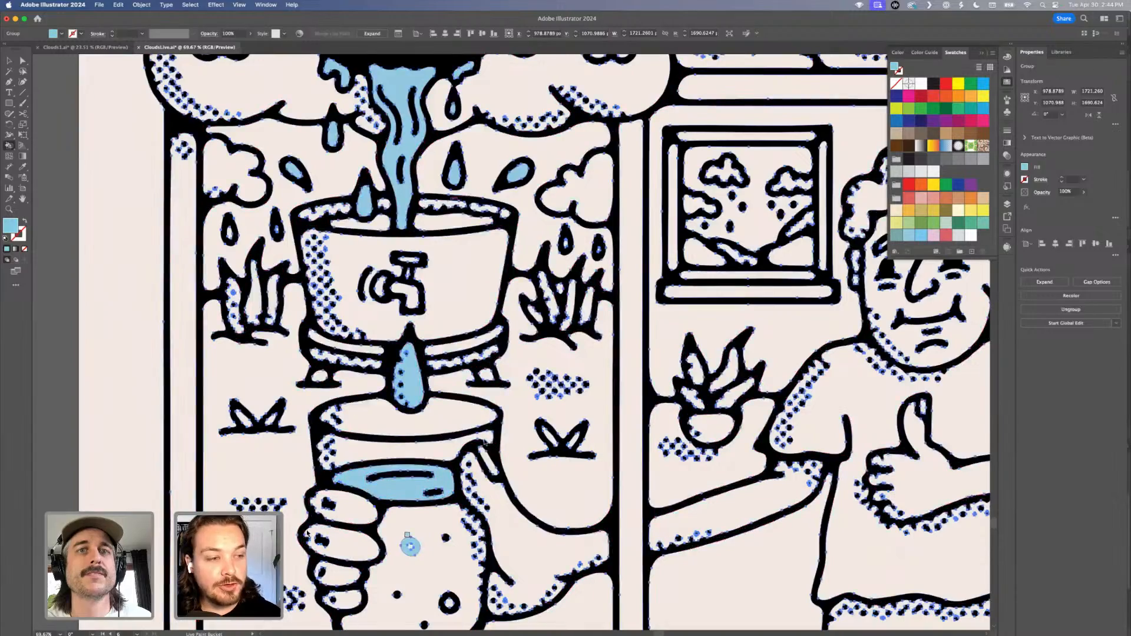
left_click(413, 525)
scroll(412, 525, "down", 4)
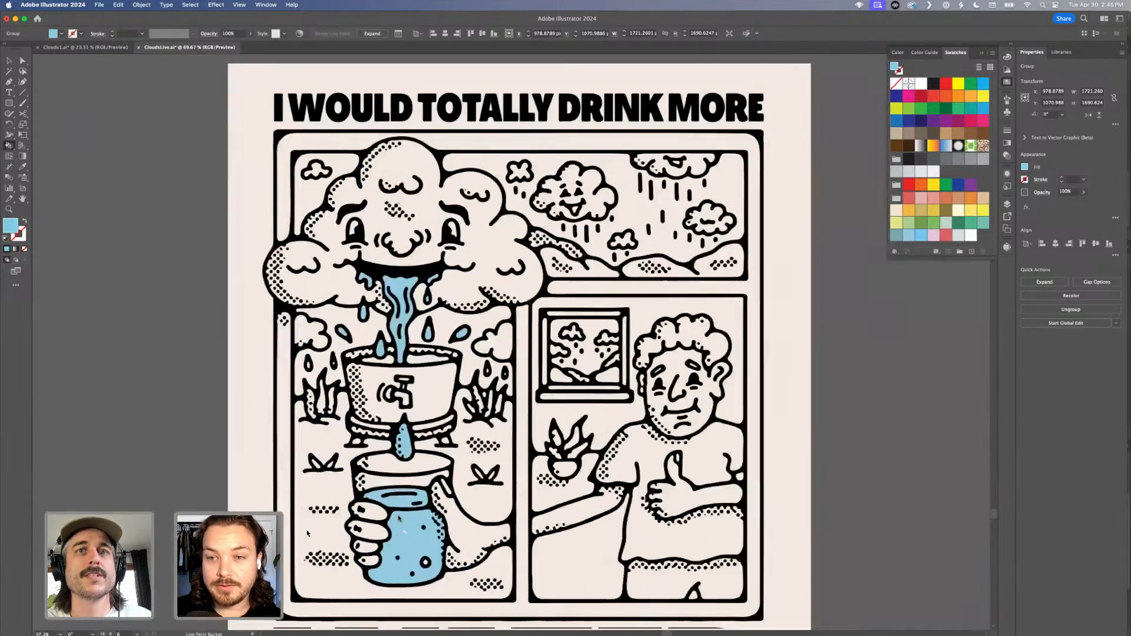
scroll(399, 520, "right", 1)
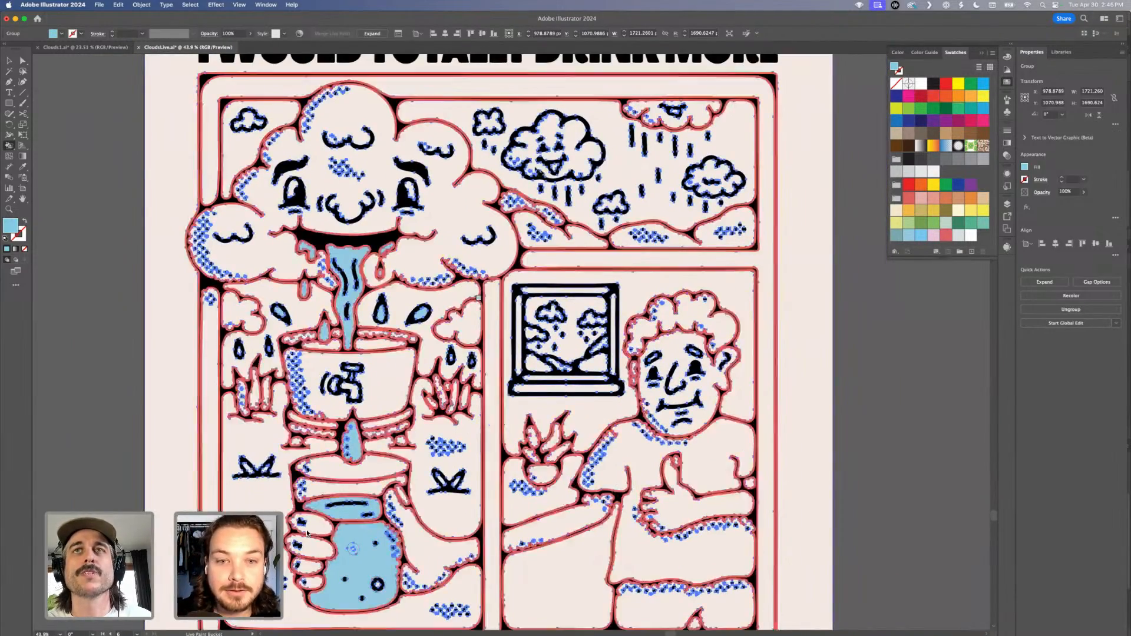
scroll(555, 164, "up", 5)
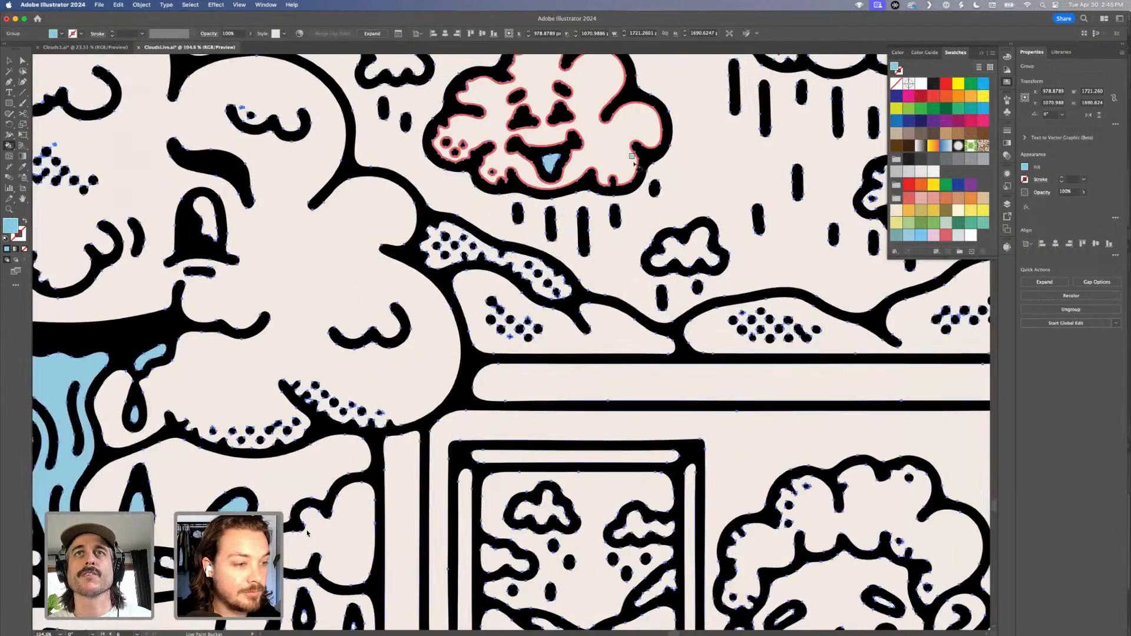
scroll(652, 248, "down", 6)
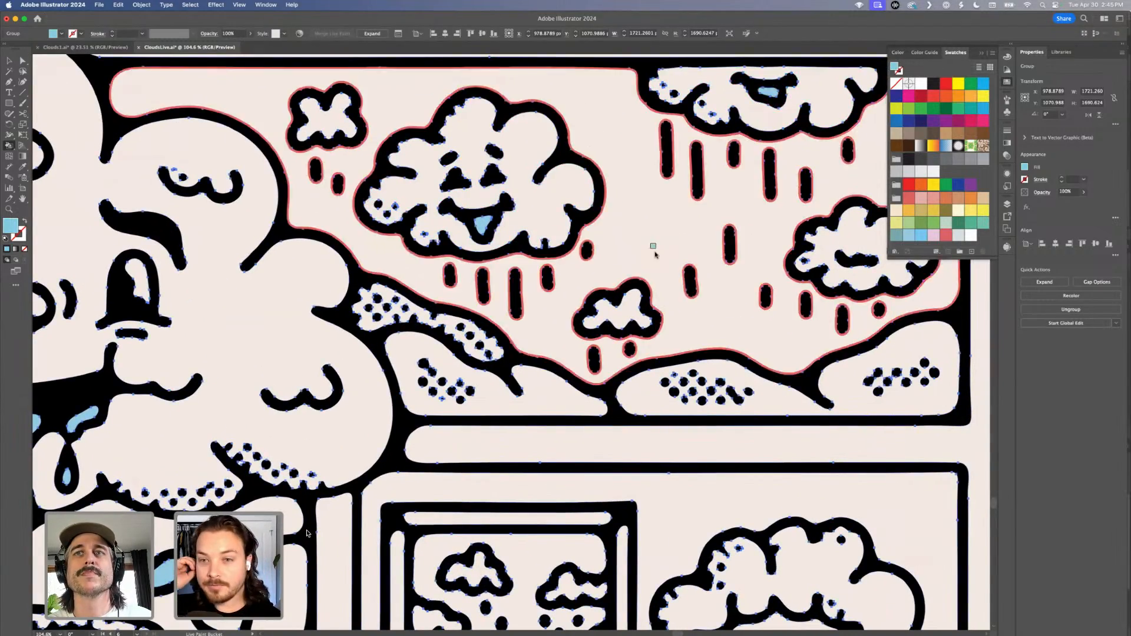
Compare the partly coloured pink poster with the white and beige versions, then examine its illustration up close.
scroll(654, 254, "up", 4)
scroll(307, 533, "up", 4)
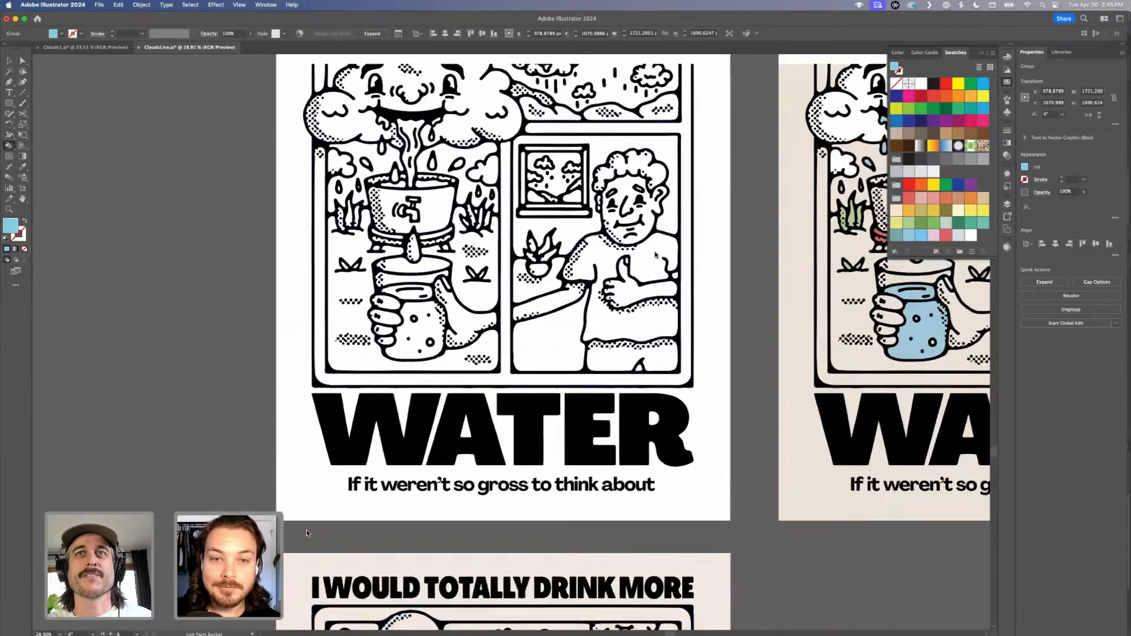
scroll(307, 533, "down", 2)
scroll(307, 533, "up", 1)
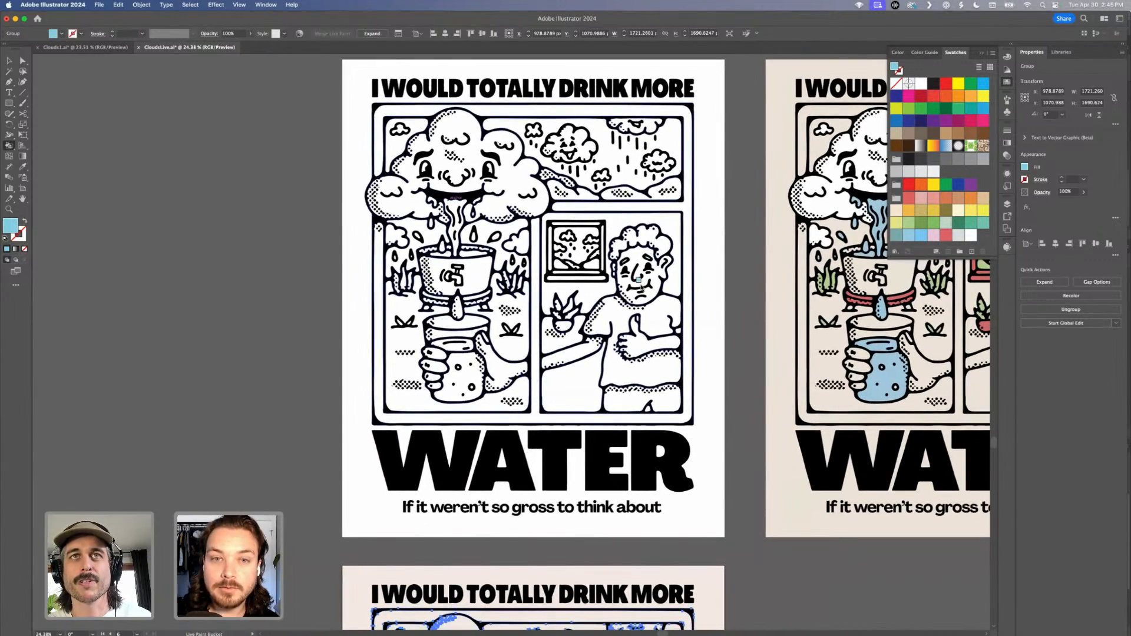
scroll(307, 533, "down", 2)
scroll(307, 533, "down", 10)
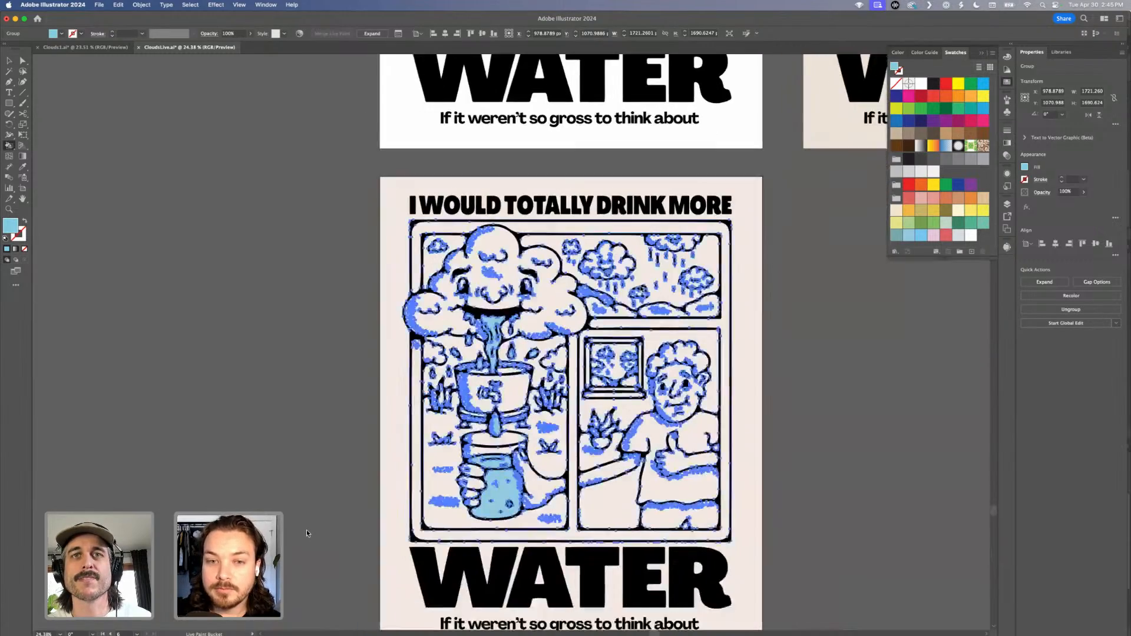
scroll(307, 533, "up", 3)
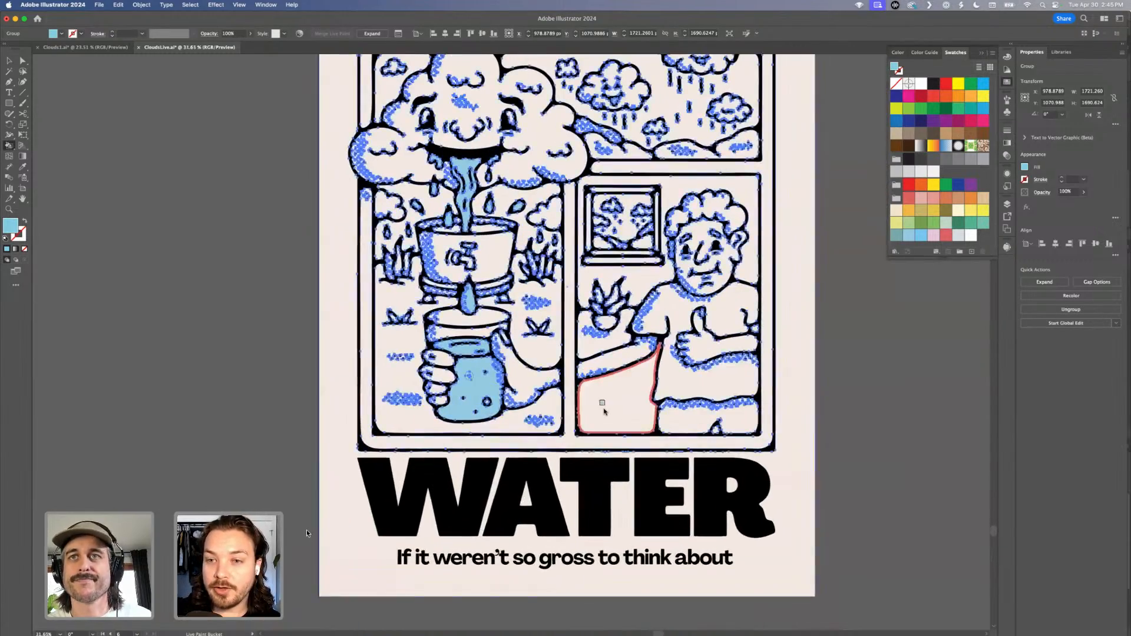
scroll(306, 533, "up", 3)
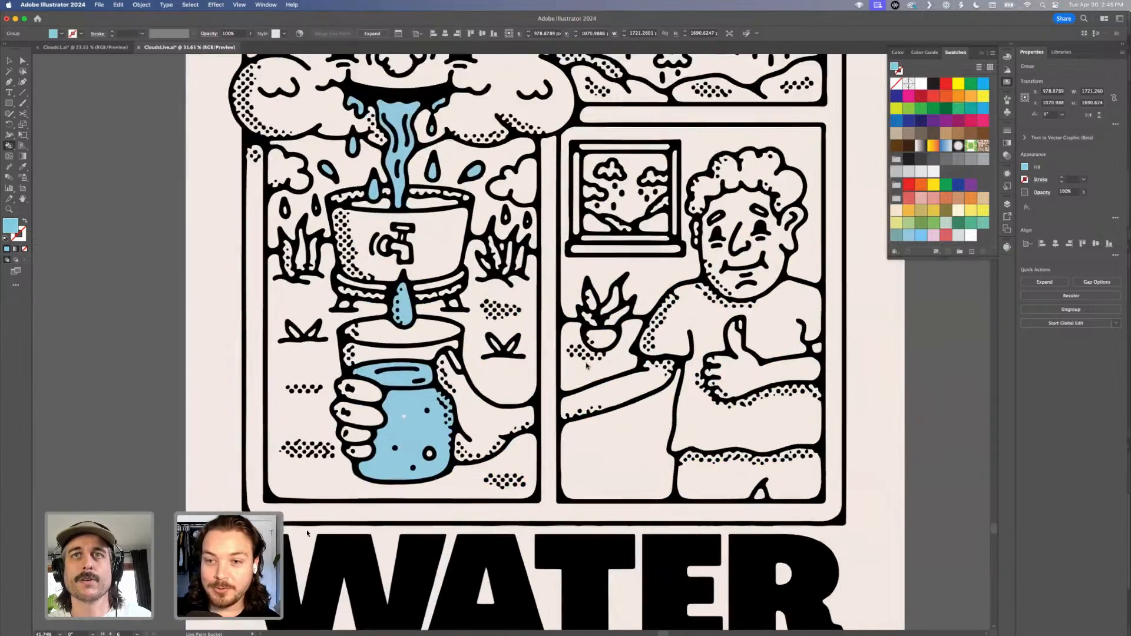
scroll(474, 310, "up", 3)
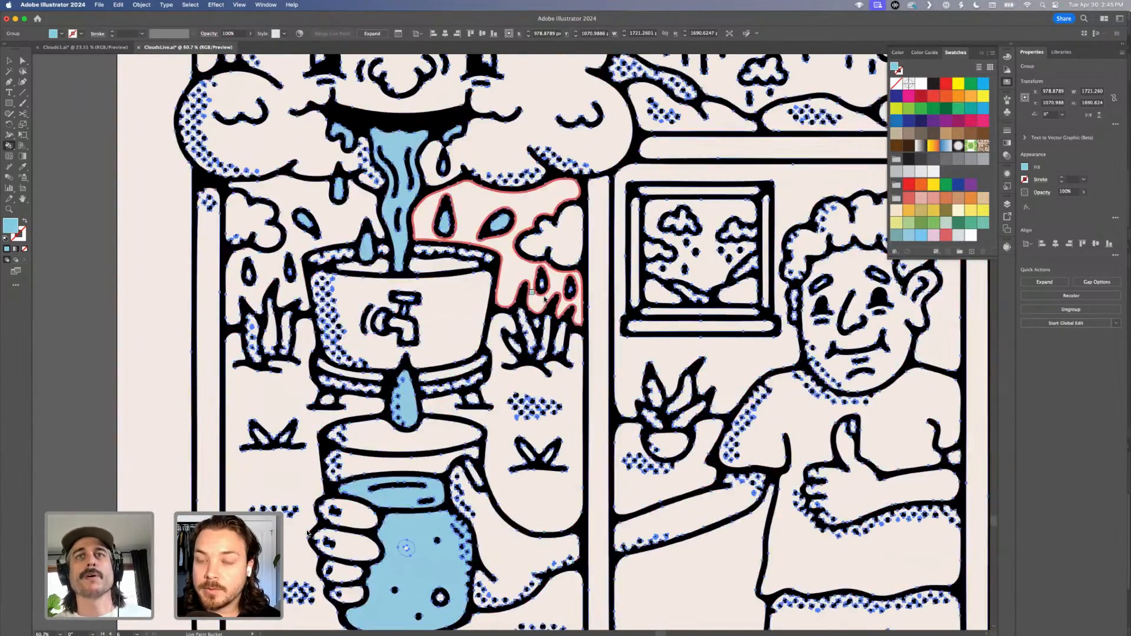
Fill the small raindrops above the grass on both sides of the tank with light blue.
scroll(538, 301, "up", 4)
left_click(539, 270)
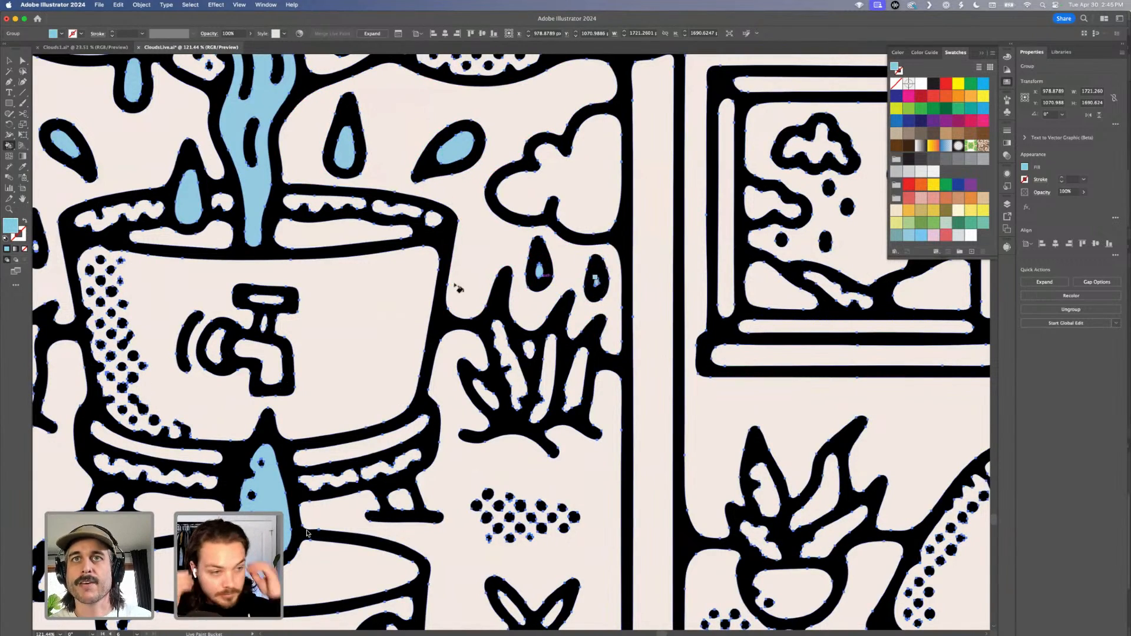
scroll(458, 288, "left", 10)
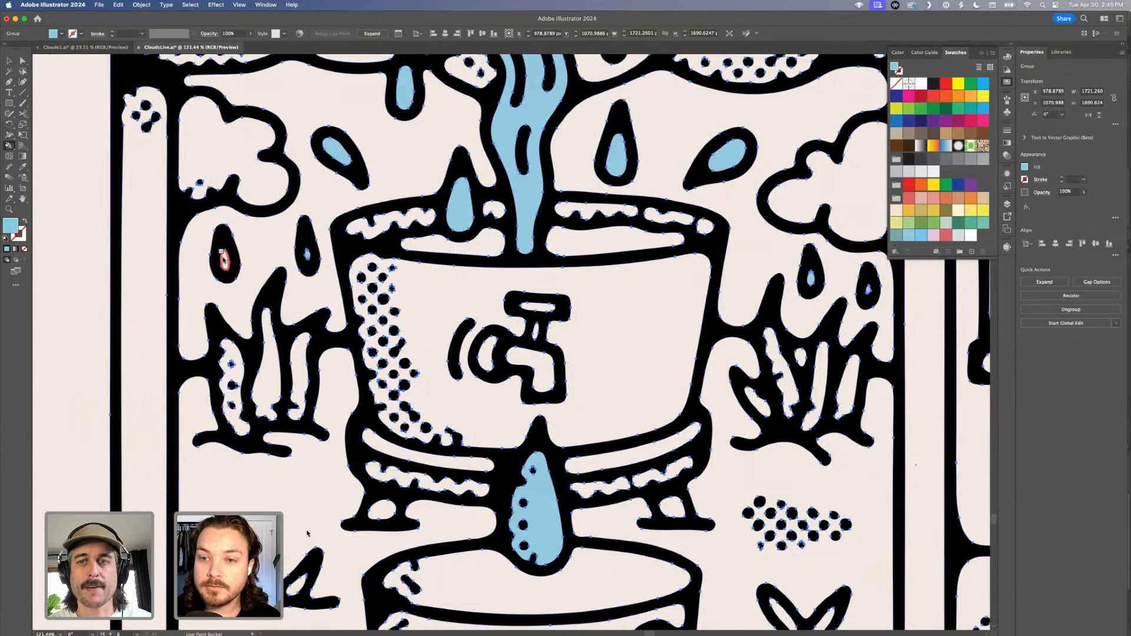
scroll(224, 260, "down", 6)
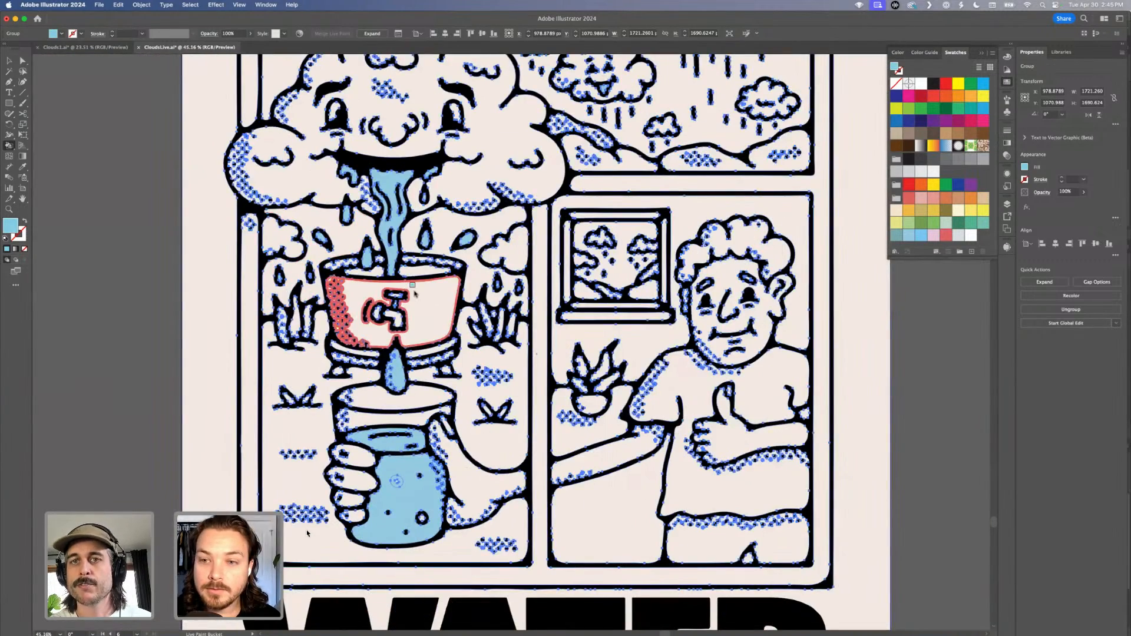
scroll(414, 293, "right", 2)
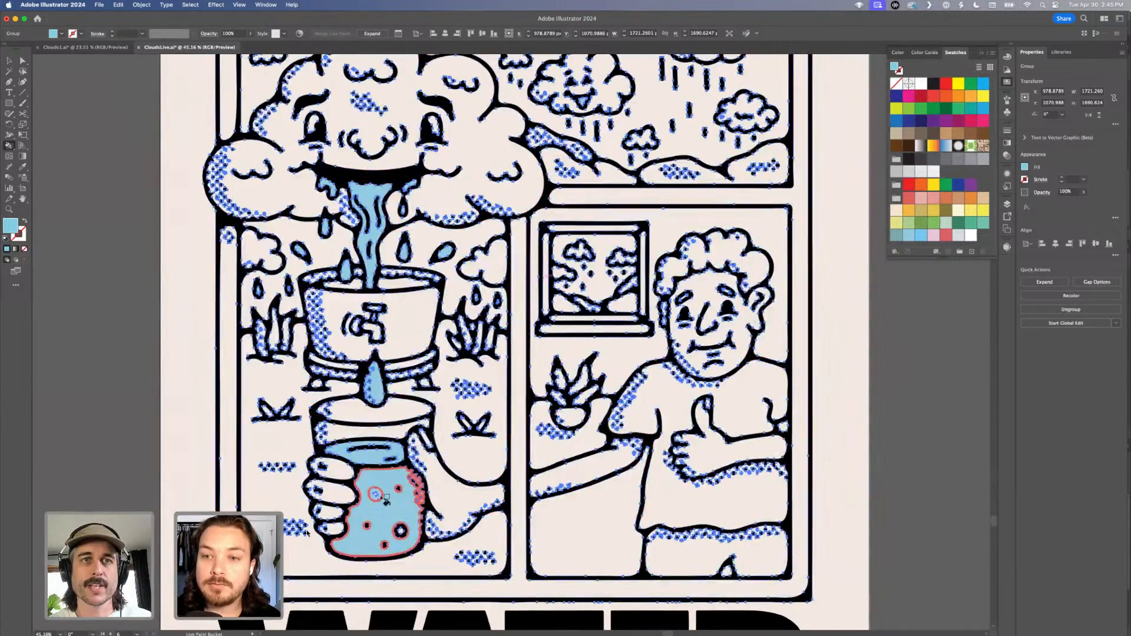
Change the fill colour to black, recolour the blue-tinted bubble outline in the jar, and deselect the artwork.
double_click(11, 226)
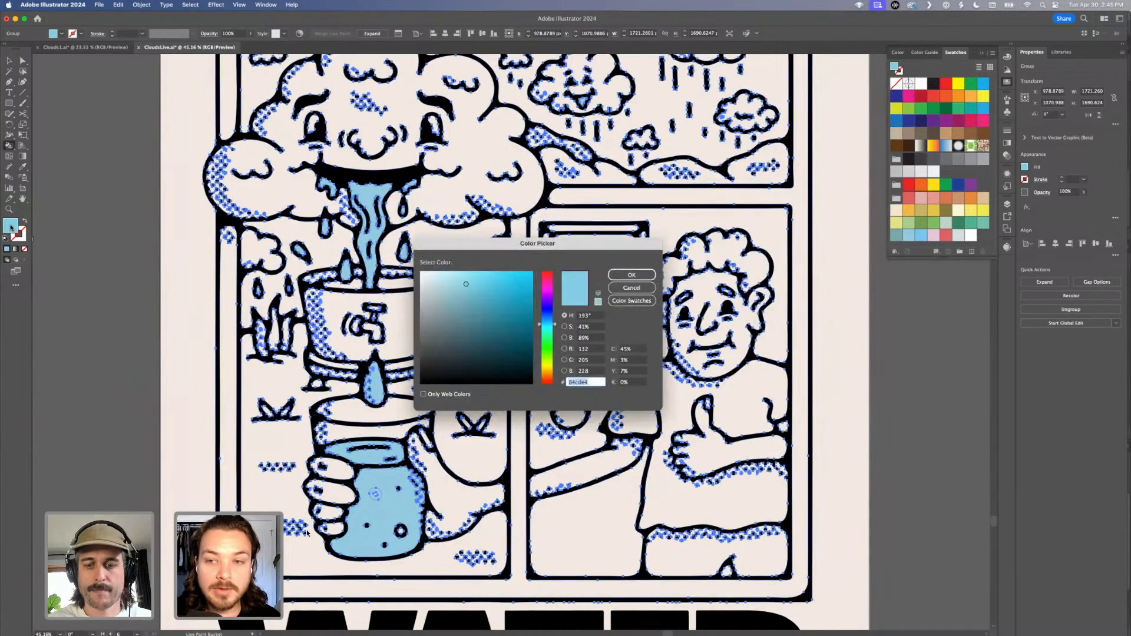
key("Return")
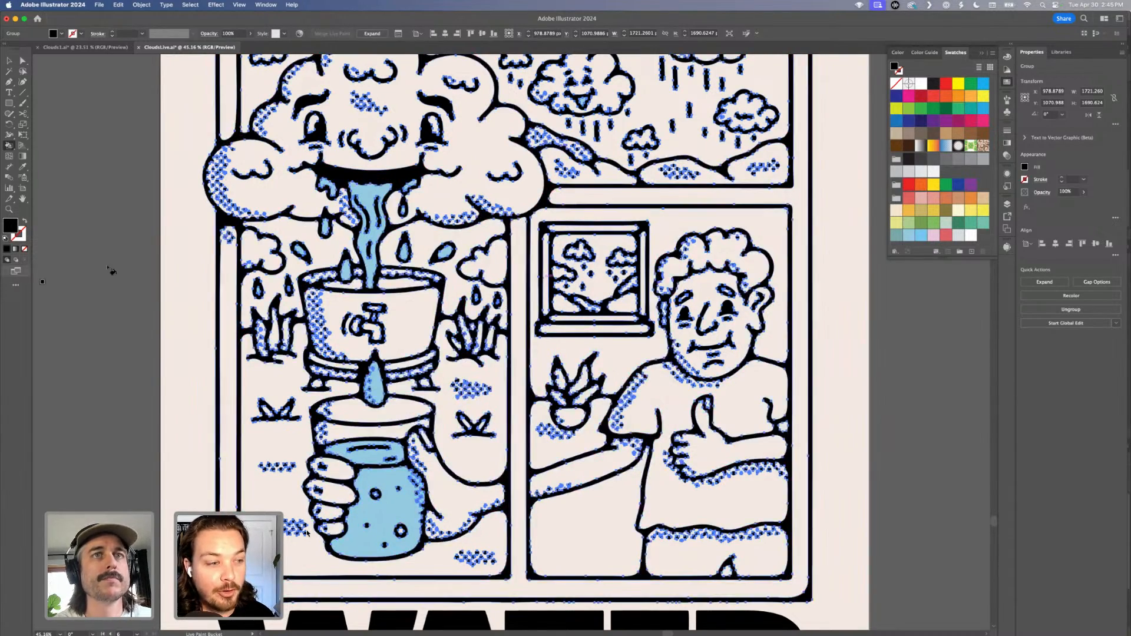
key("v")
left_click(175, 344)
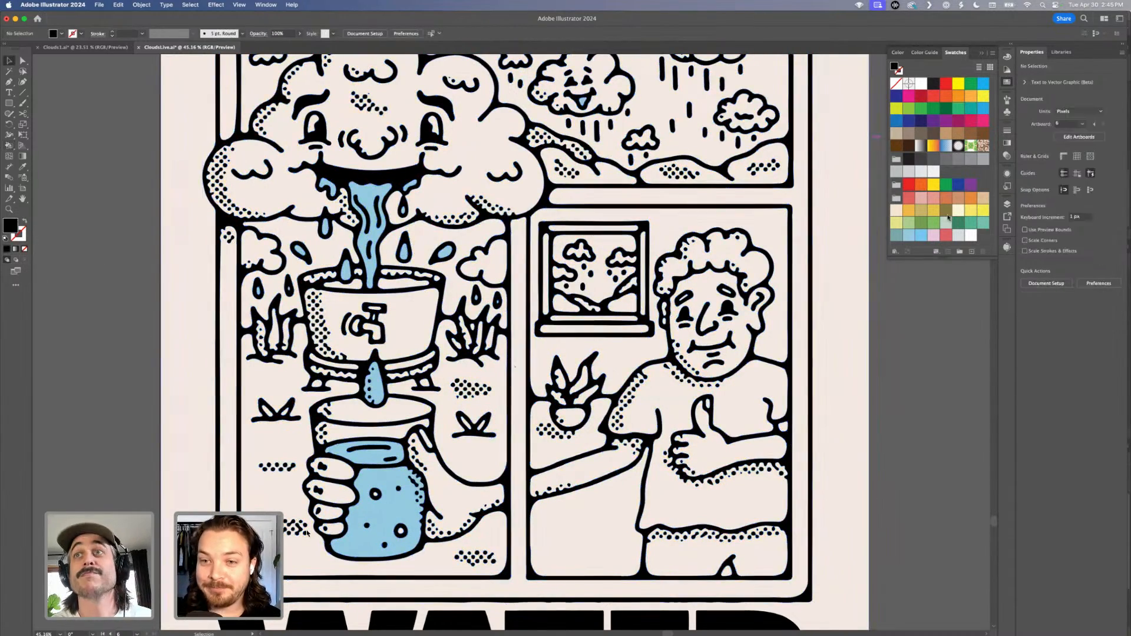
Fill the front hills below the rain clouds with the light green swatch.
left_click(648, 316)
key("k")
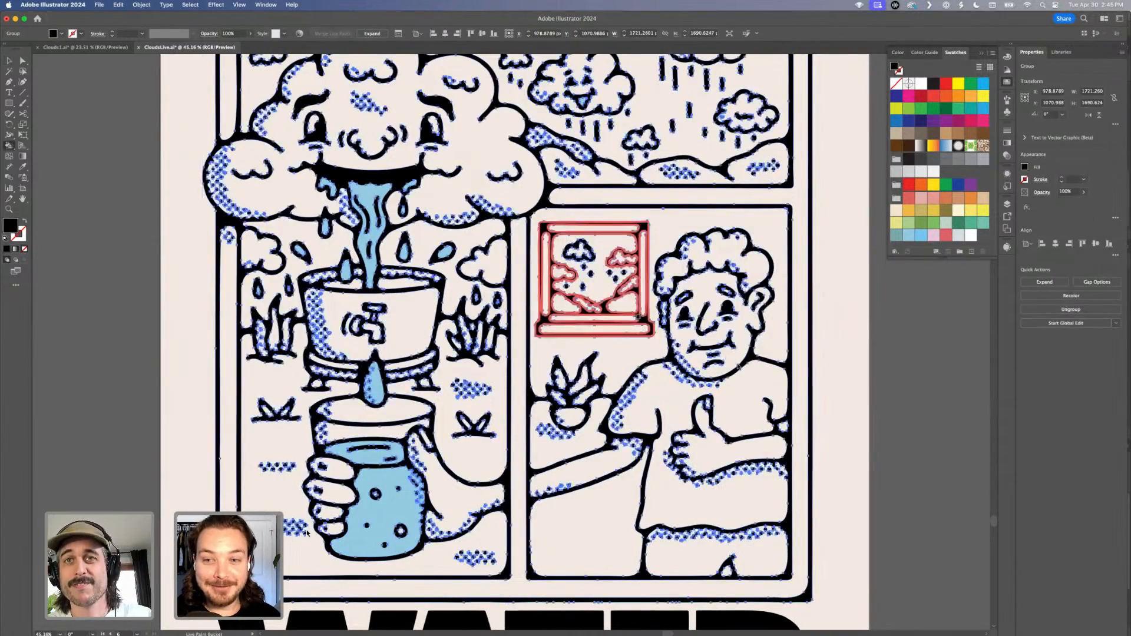
scroll(811, 254, "up", 2)
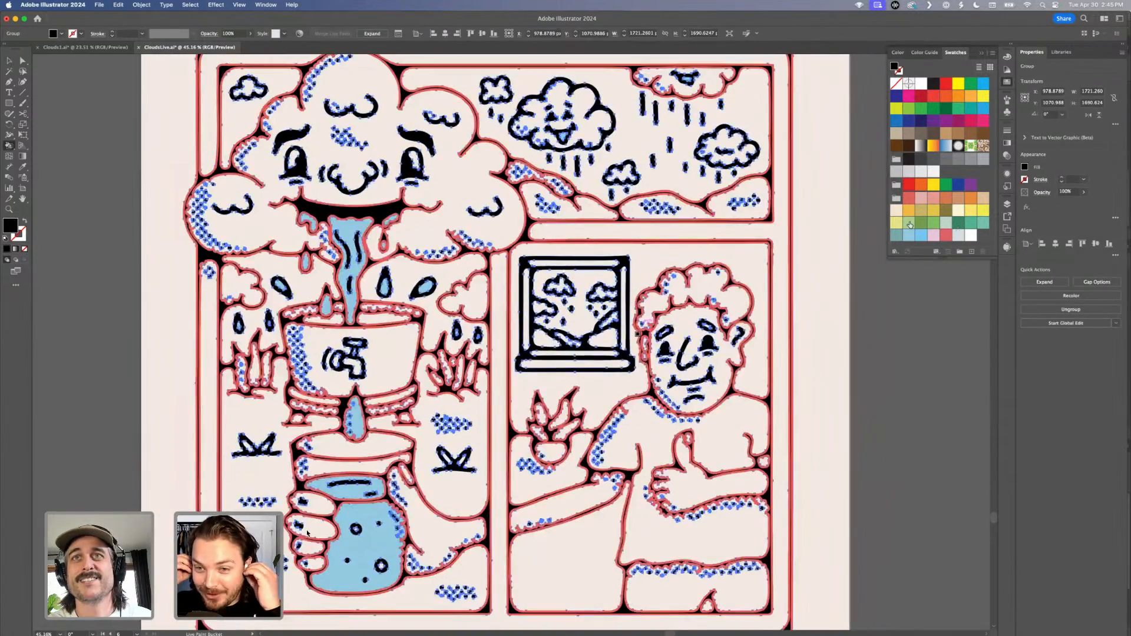
left_click(910, 225)
left_click(677, 203)
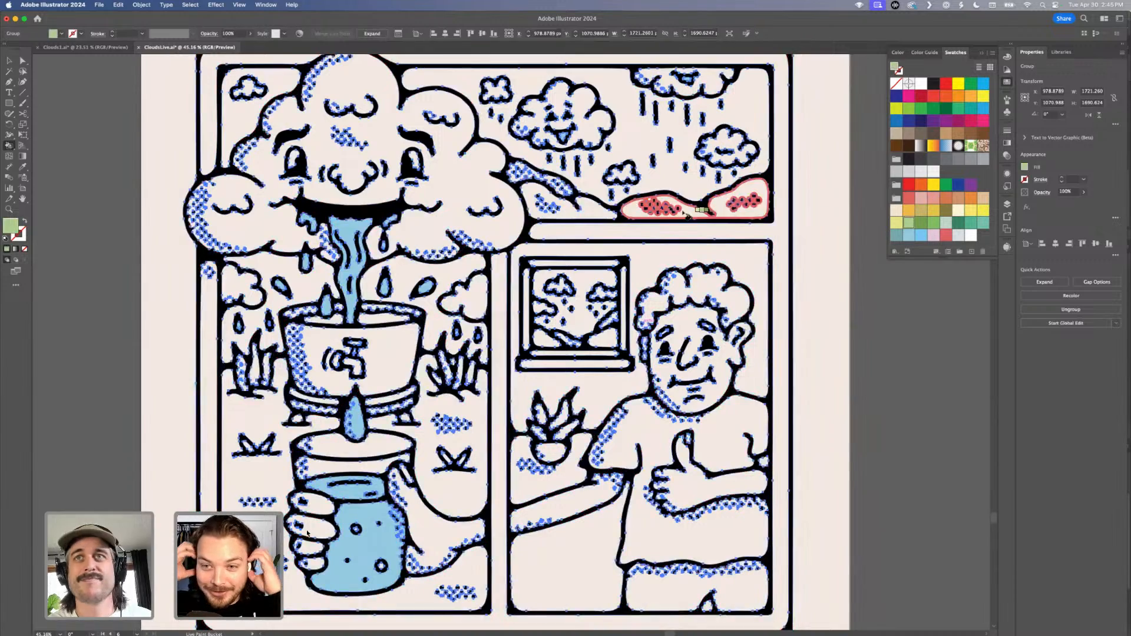
left_click(587, 211)
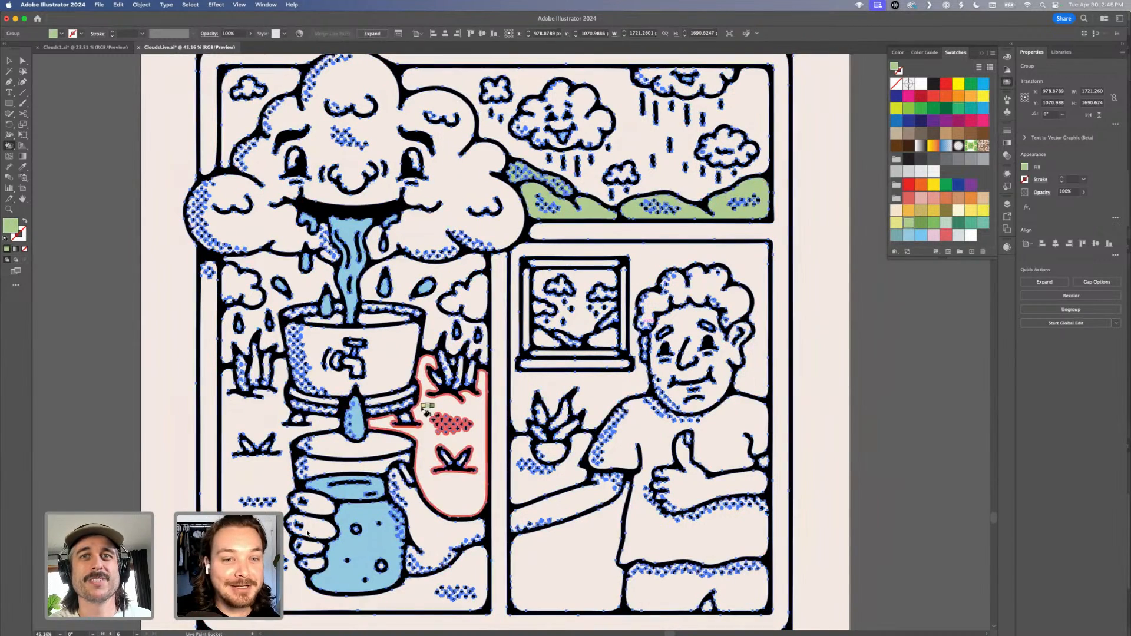
Mix a paler blue and fill the sky in the upper panel and behind the water tank with it.
scroll(471, 433, "down", 3)
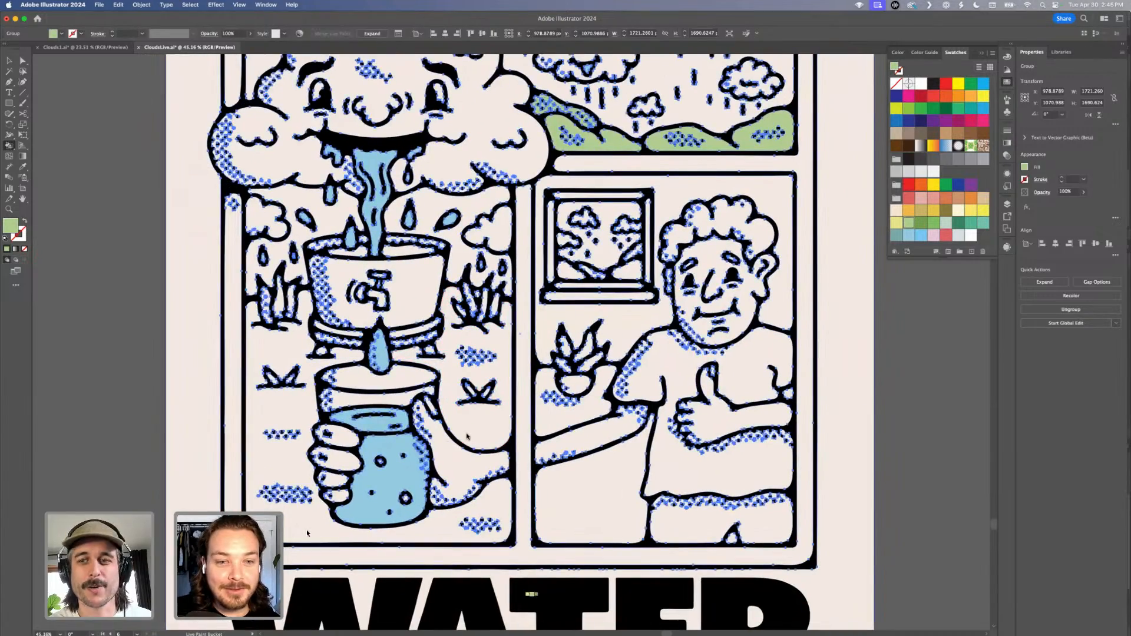
scroll(489, 370, "down", 5)
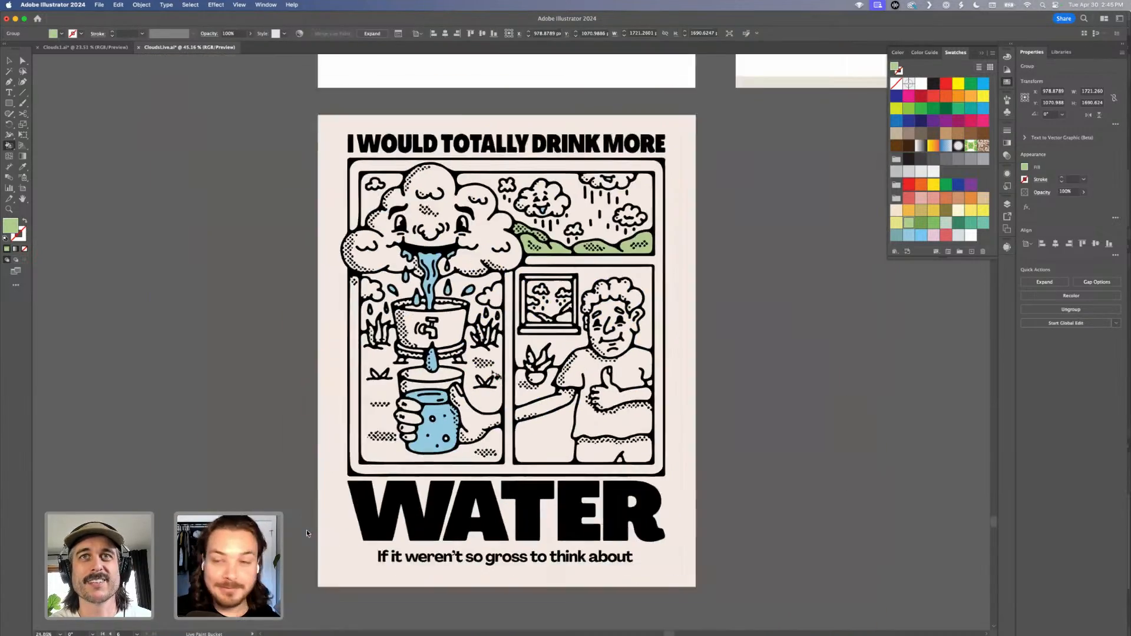
scroll(489, 370, "up", 3)
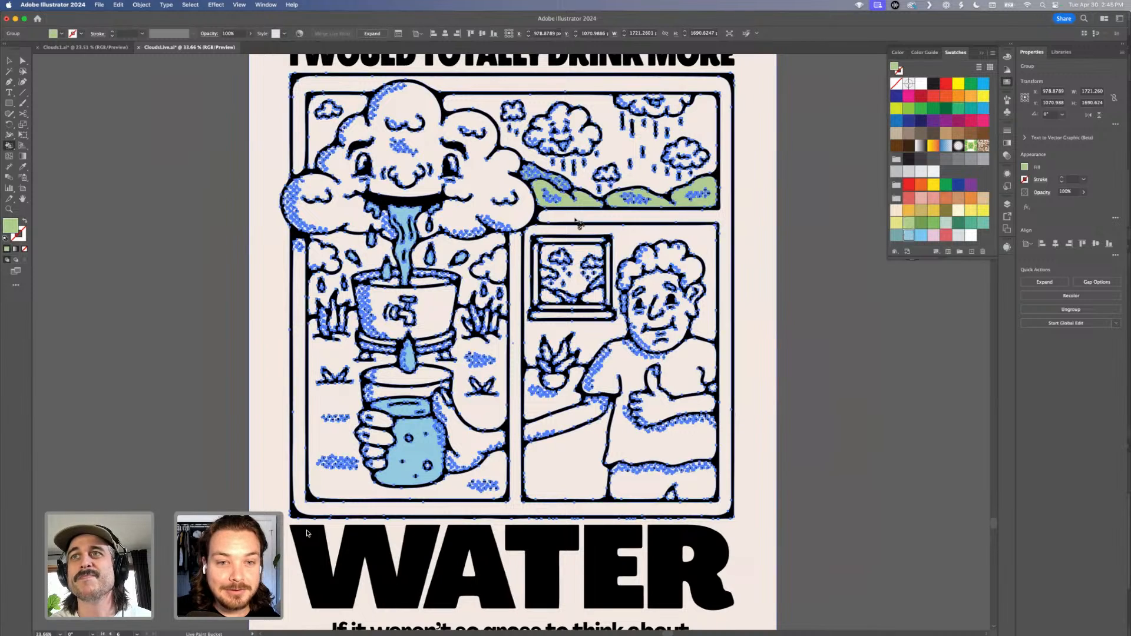
double_click(10, 227)
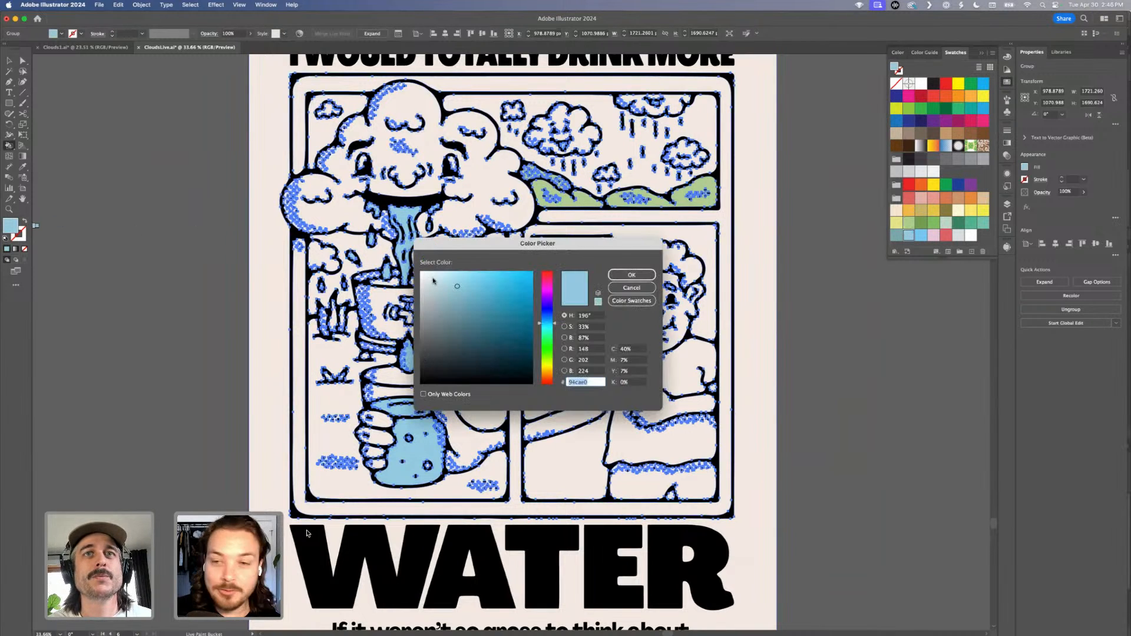
left_click(631, 275)
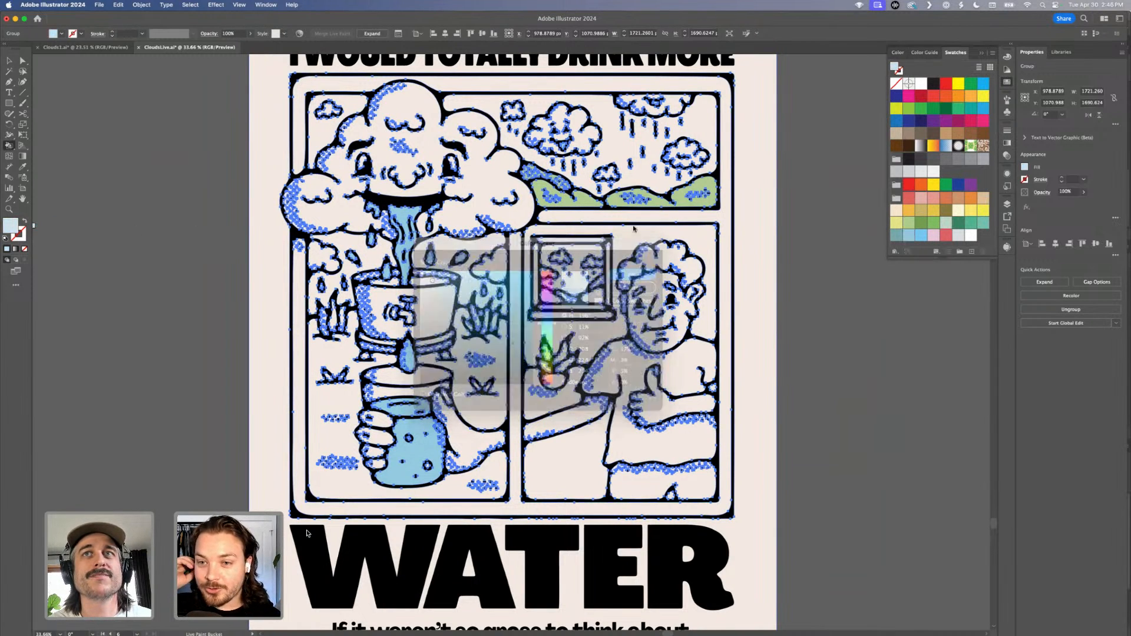
left_click(638, 174)
left_click(325, 132)
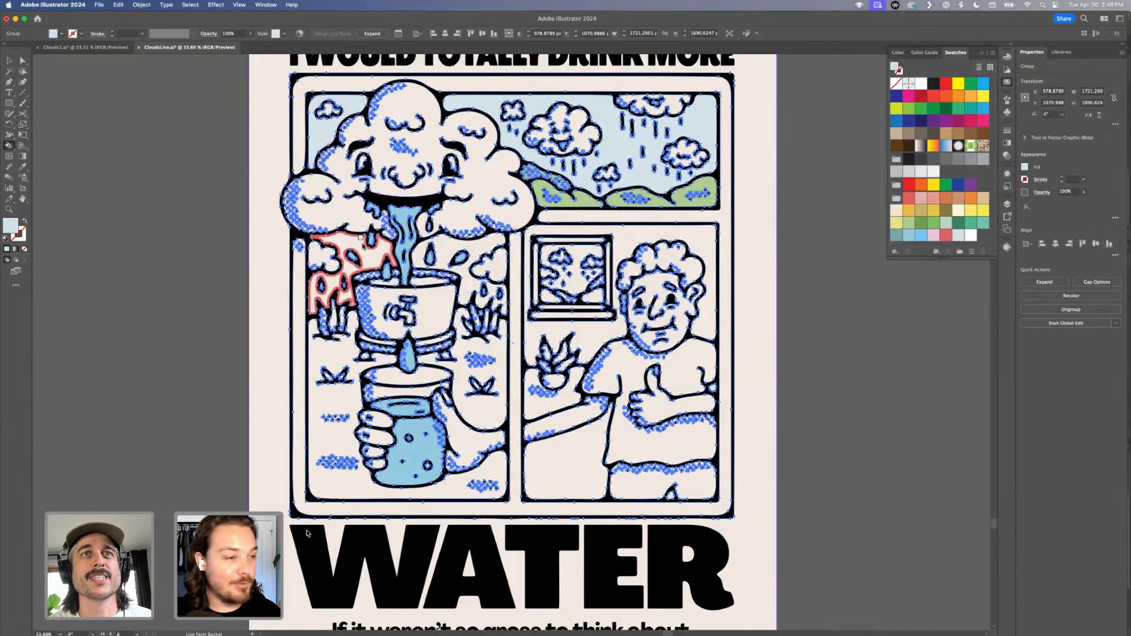
left_click(382, 250)
left_click(443, 252)
Fill the sky in the window view with the pale blue and its hills with the light green swatch, and deselect the artwork.
scroll(586, 333, "up", 1)
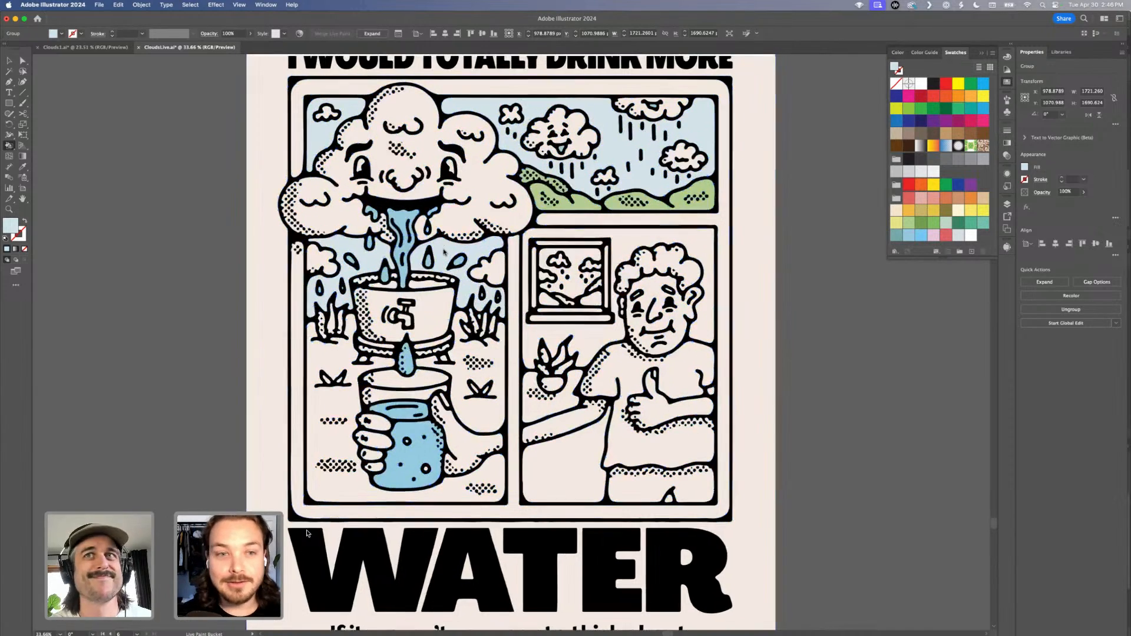
scroll(518, 252, "up", 2)
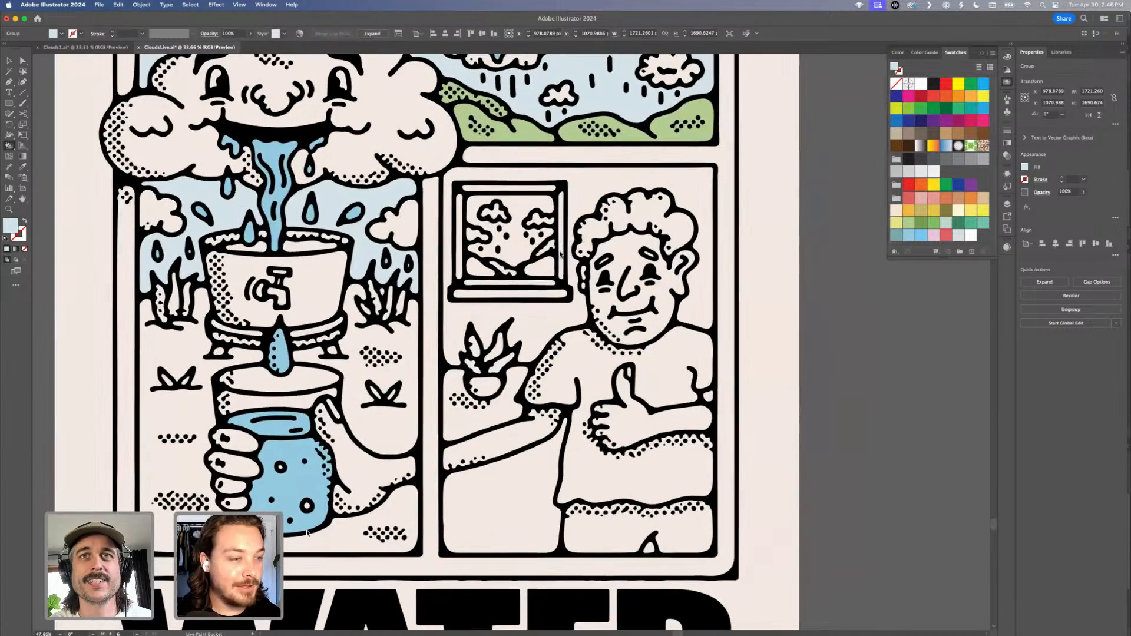
left_click(909, 224)
left_click(536, 259)
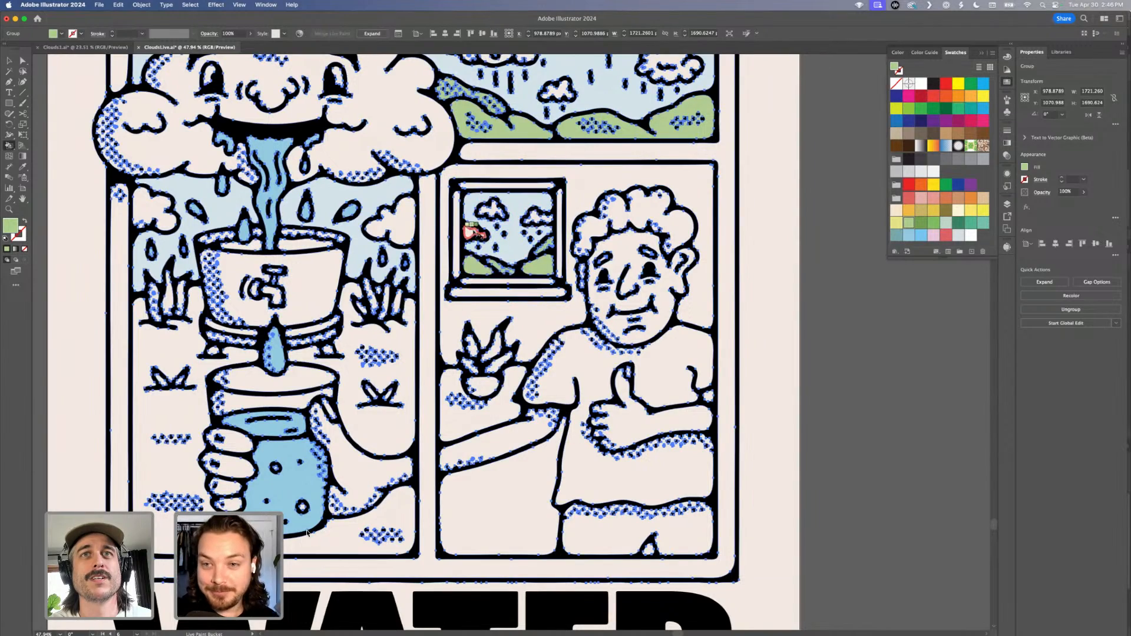
scroll(480, 266, "down", 3)
scroll(592, 445, "up", 2)
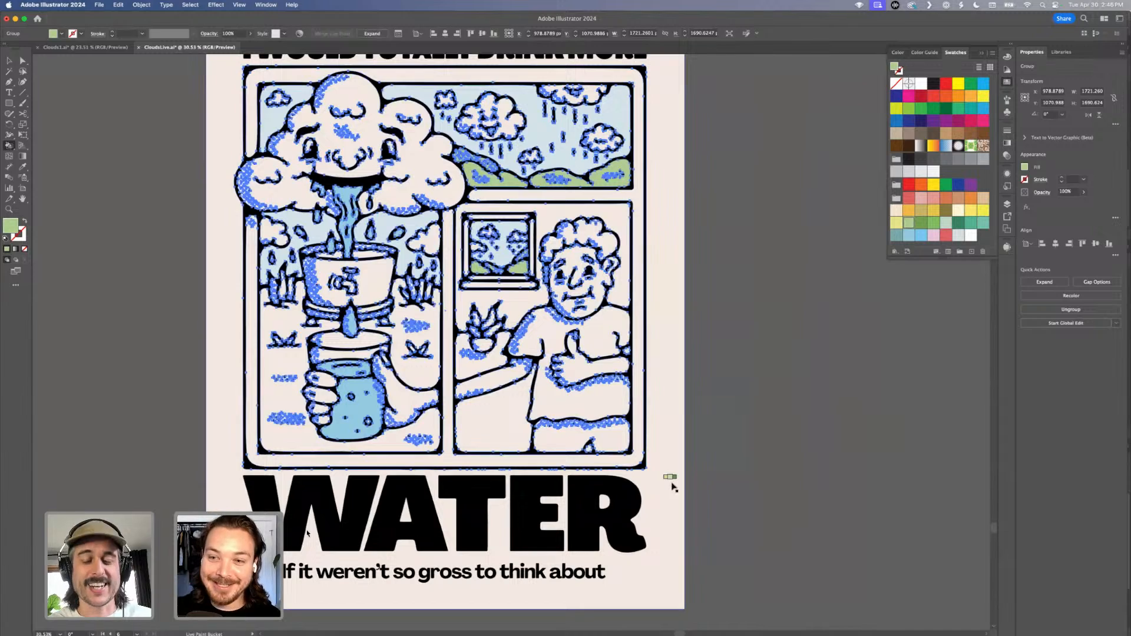
key("v")
left_click(703, 438)
scroll(703, 439, "left", 2)
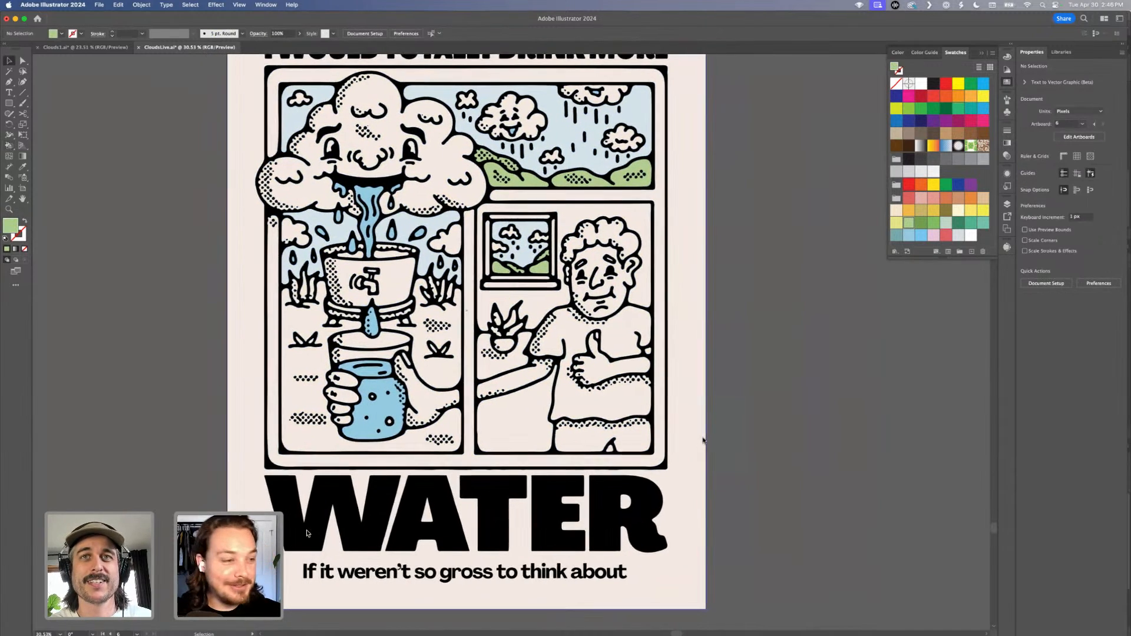
scroll(703, 439, "up", 2)
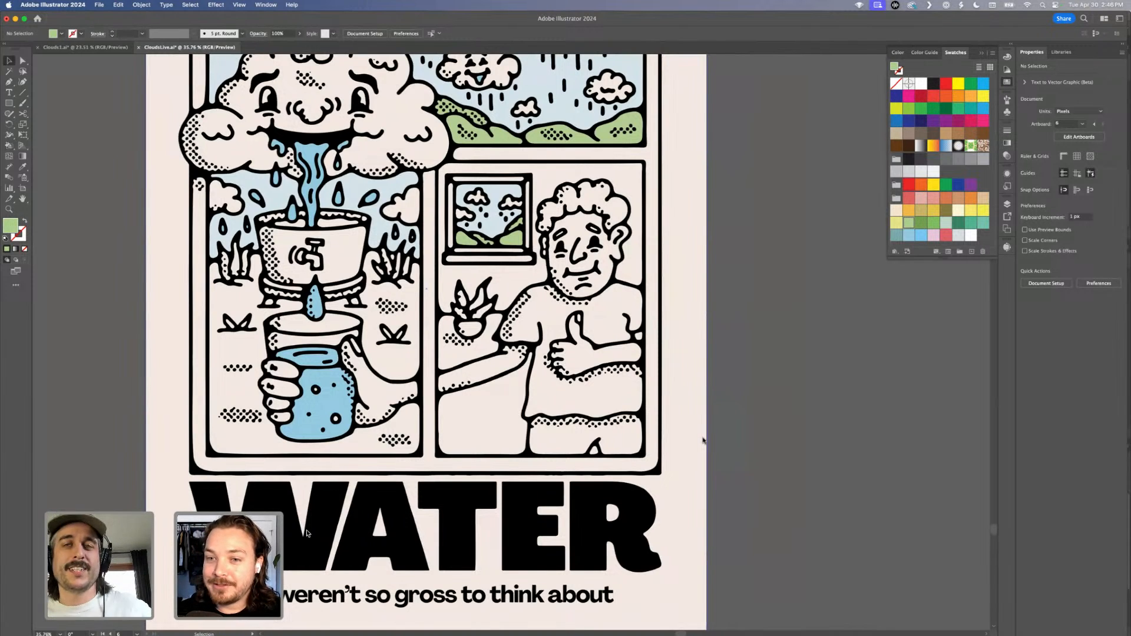
scroll(659, 337, "down", 3)
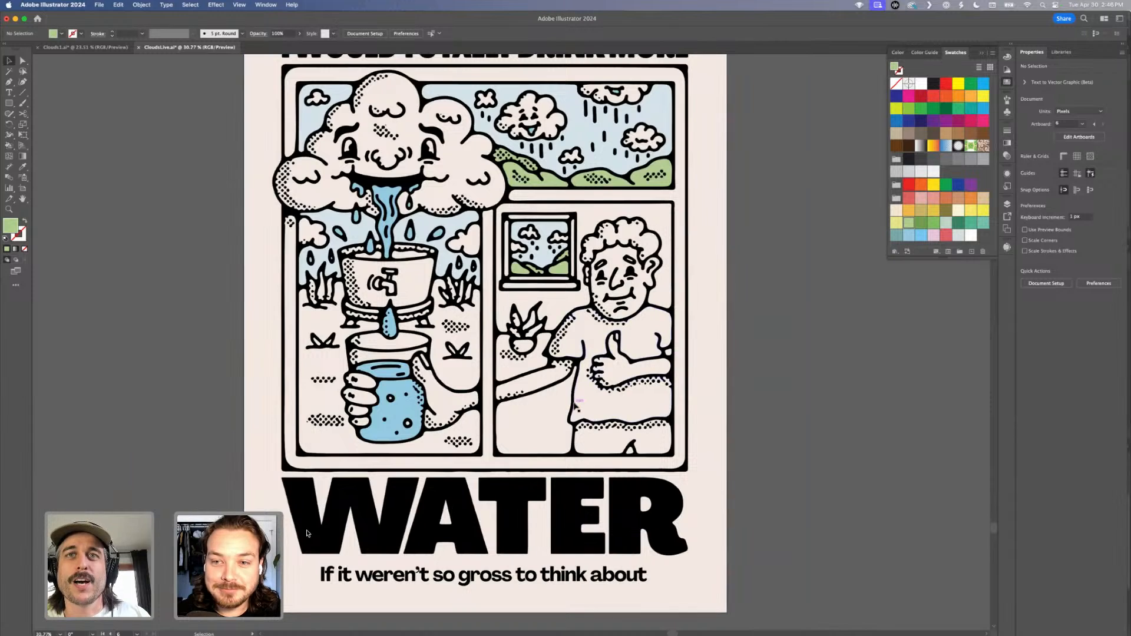
Fill the lawn around the tank and the jar with light green.
left_click(576, 373)
key("k")
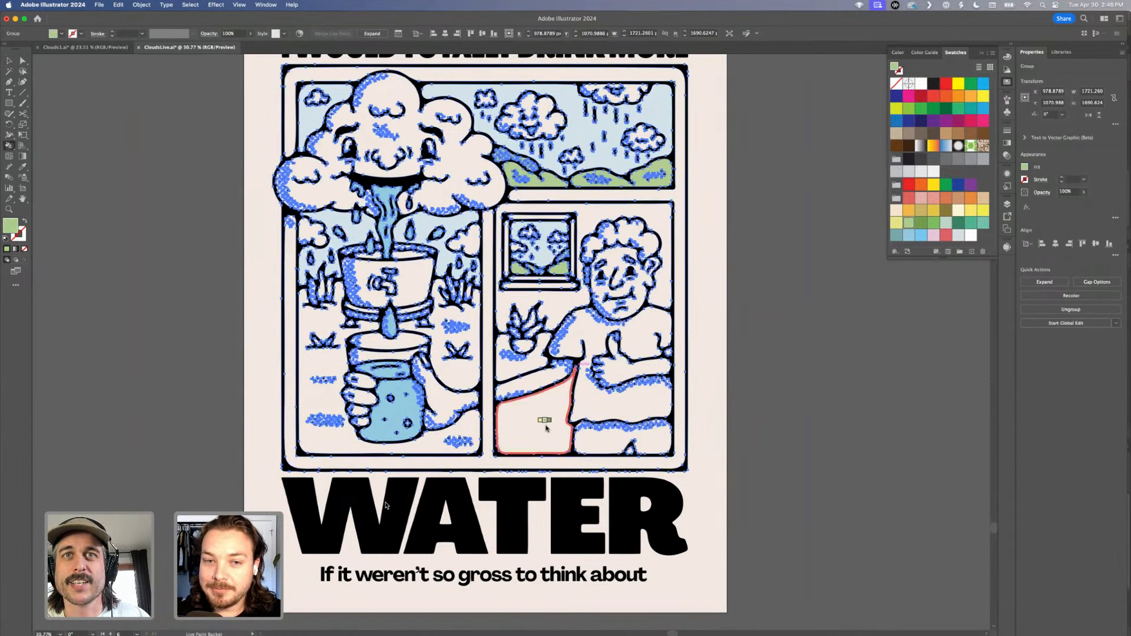
left_click(504, 374)
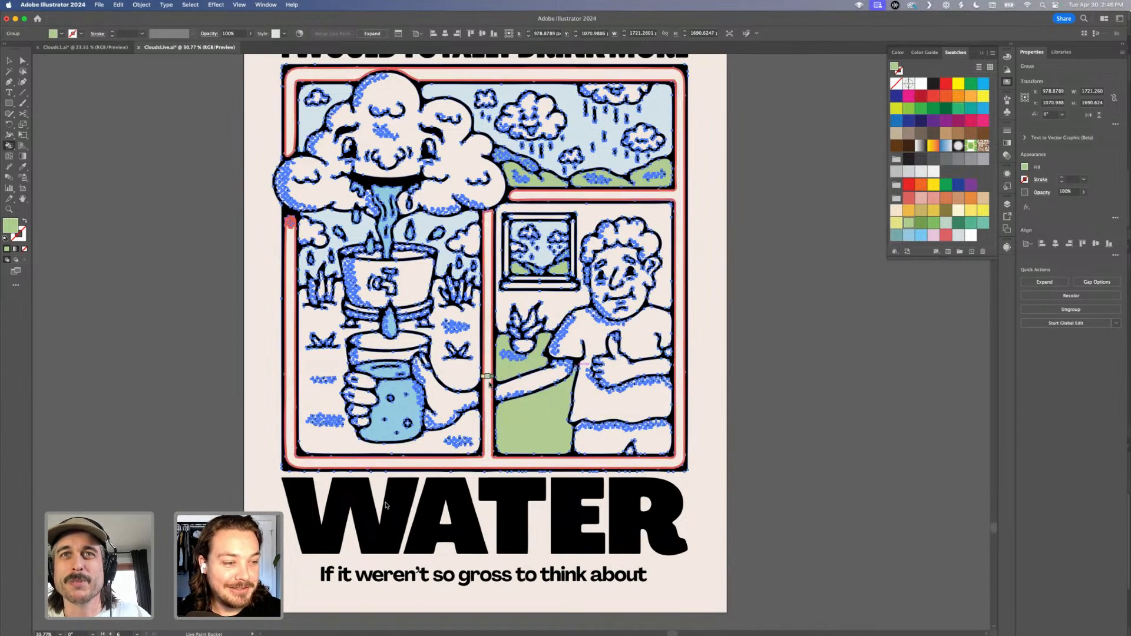
key("super+z")
left_click(462, 359)
left_click(433, 443)
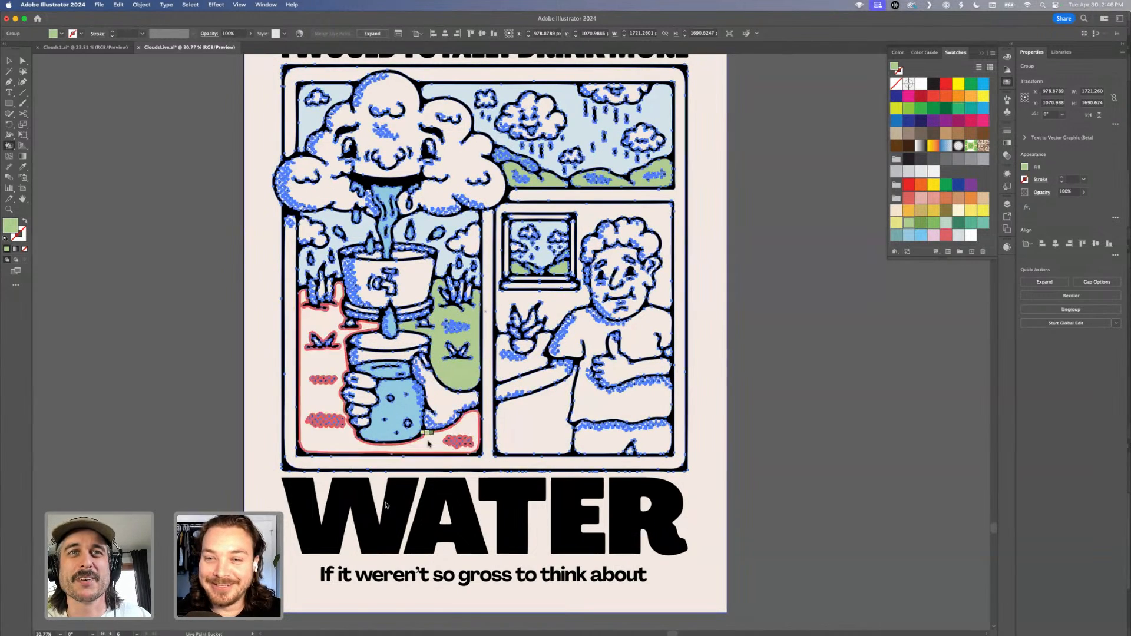
scroll(385, 423, "up", 2)
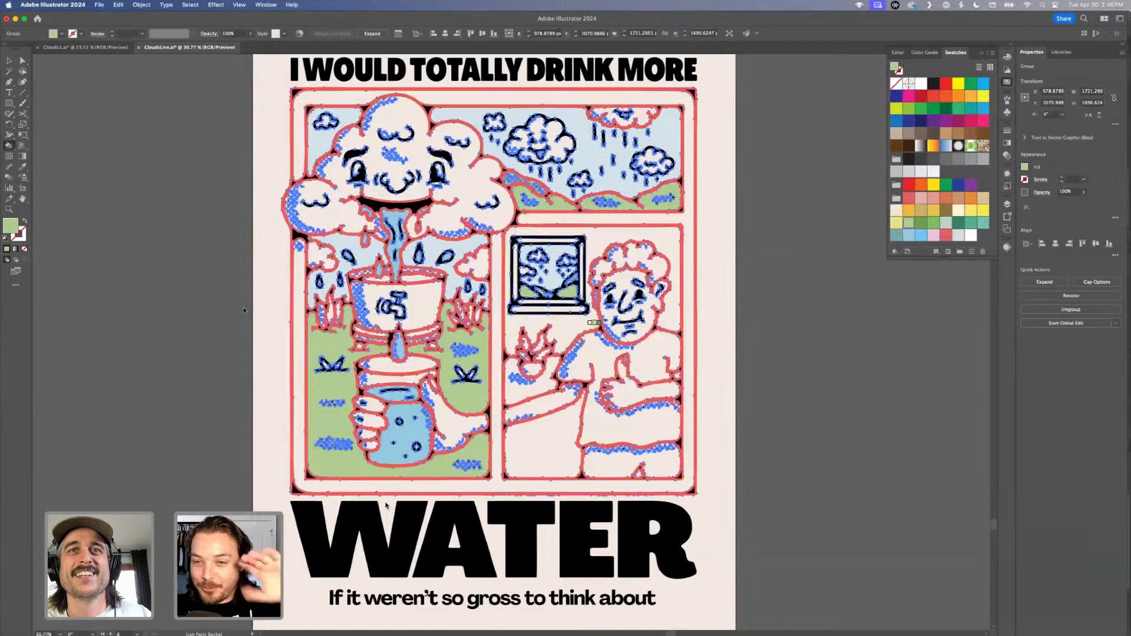
Mix a paler green and fill the lawn around the tank and the front hills of the upper panel with it.
double_click(10, 226)
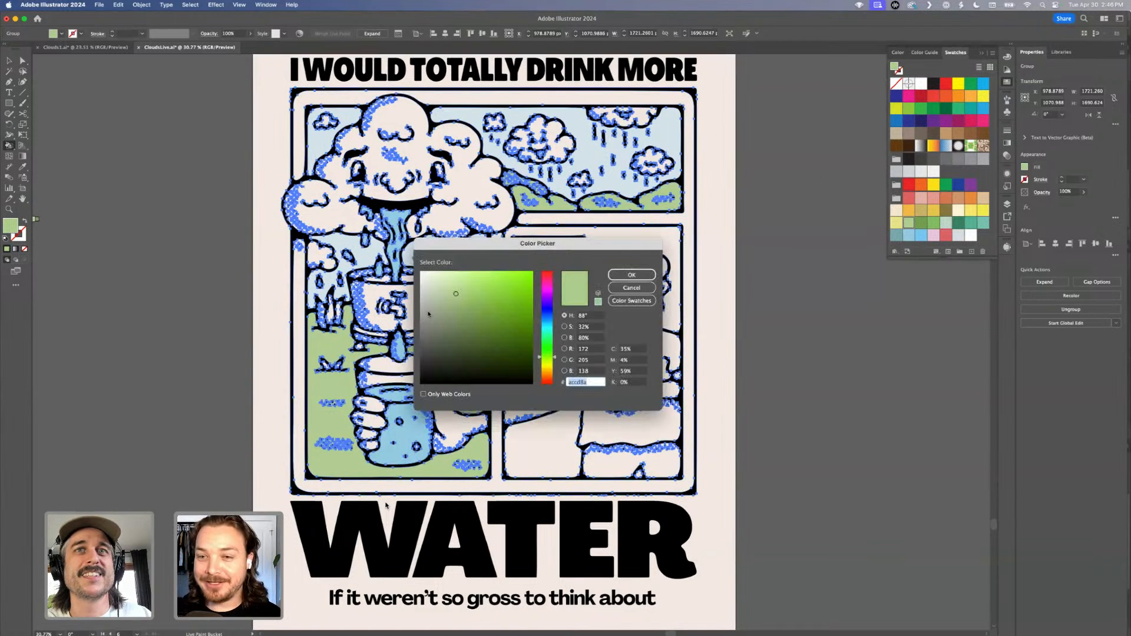
left_click(456, 294)
left_click(632, 274)
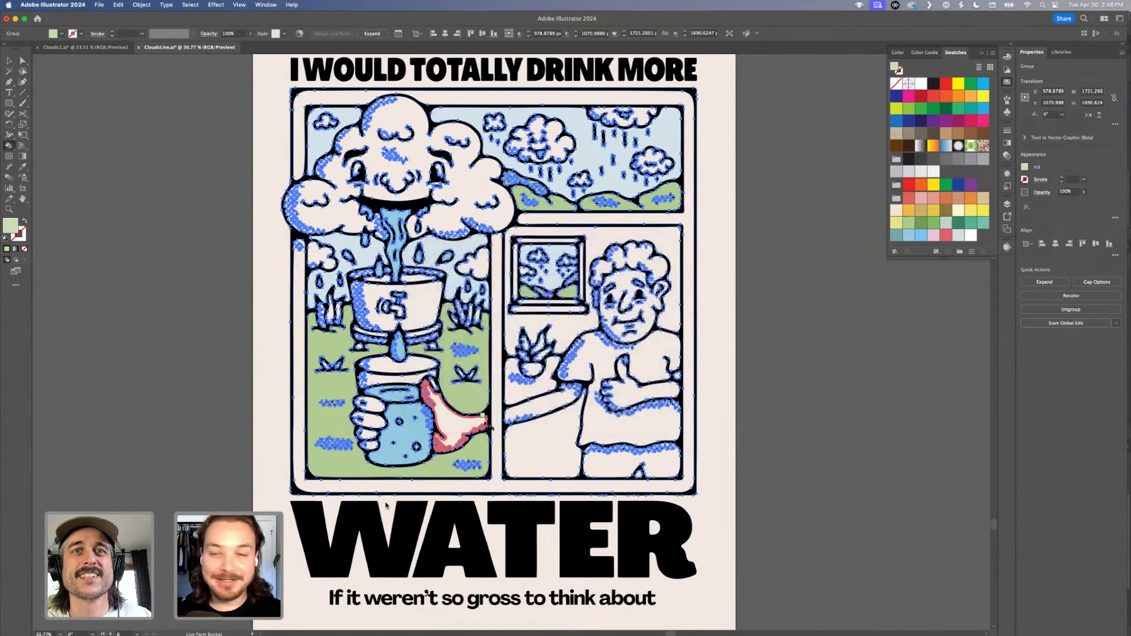
left_click(481, 447)
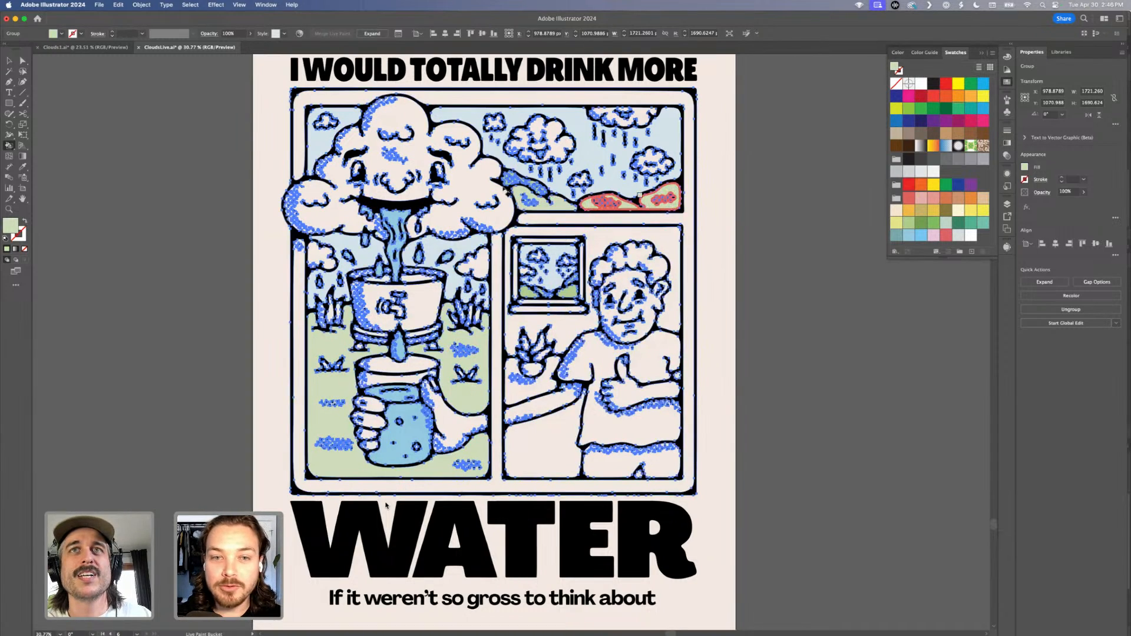
key("v")
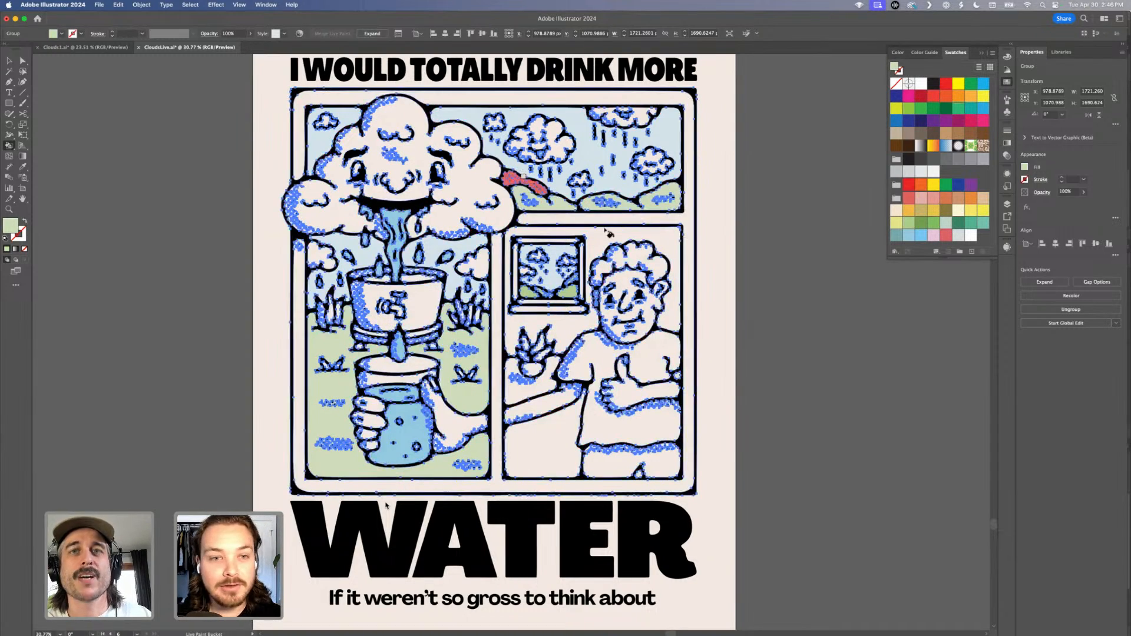
left_click(735, 274)
scroll(736, 275, "down", 5)
scroll(736, 275, "up", 3)
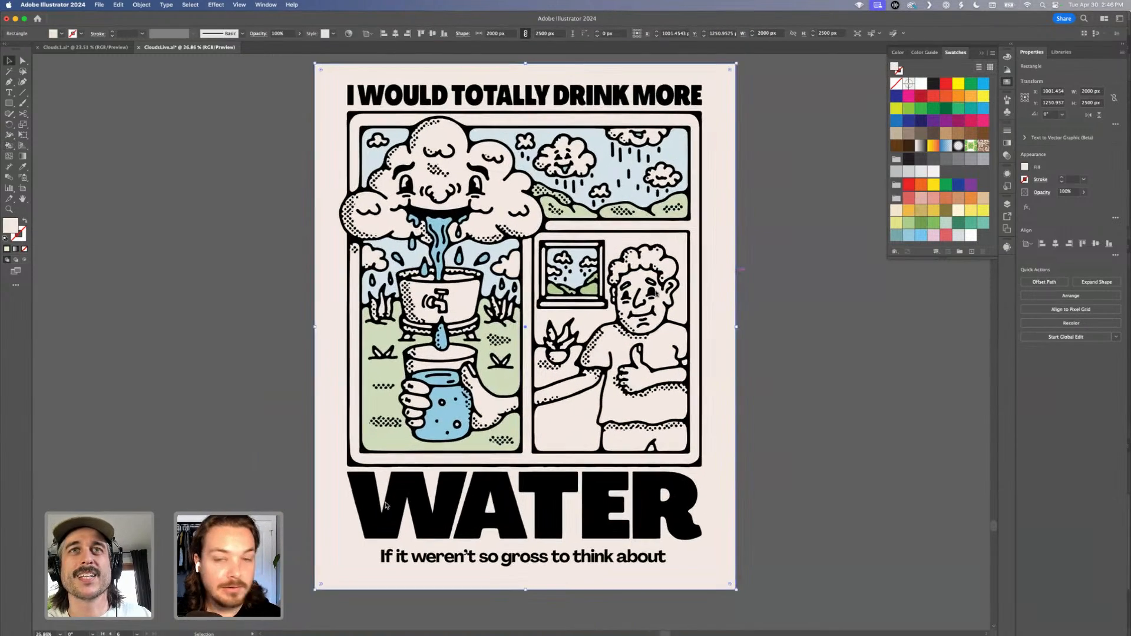
left_click(503, 235)
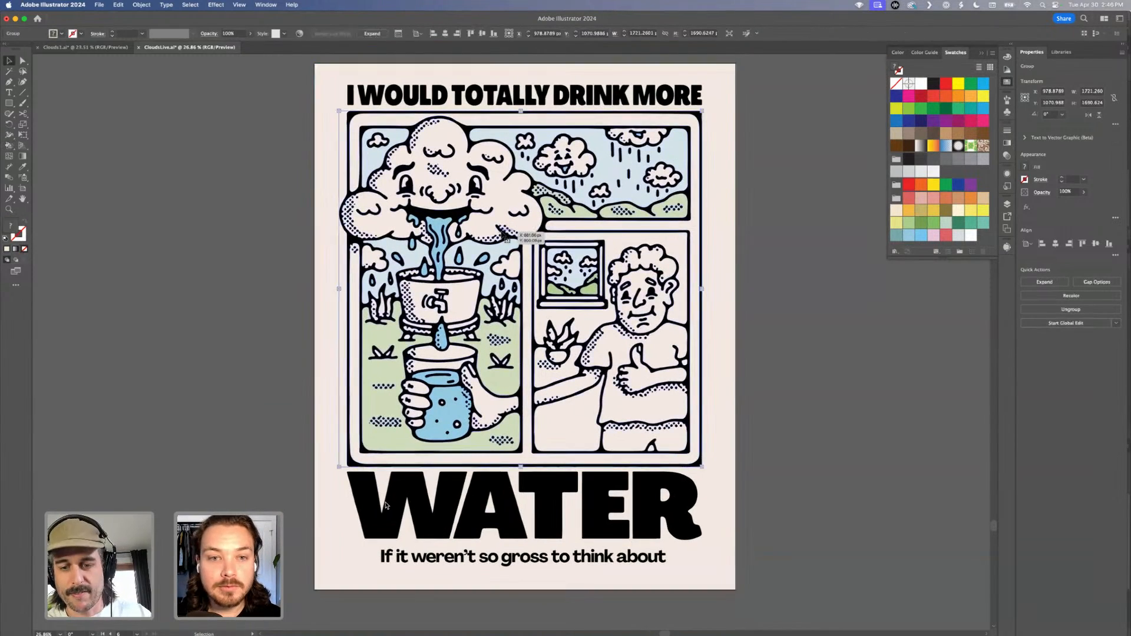
key("a")
left_click(11, 229)
double_click(12, 228)
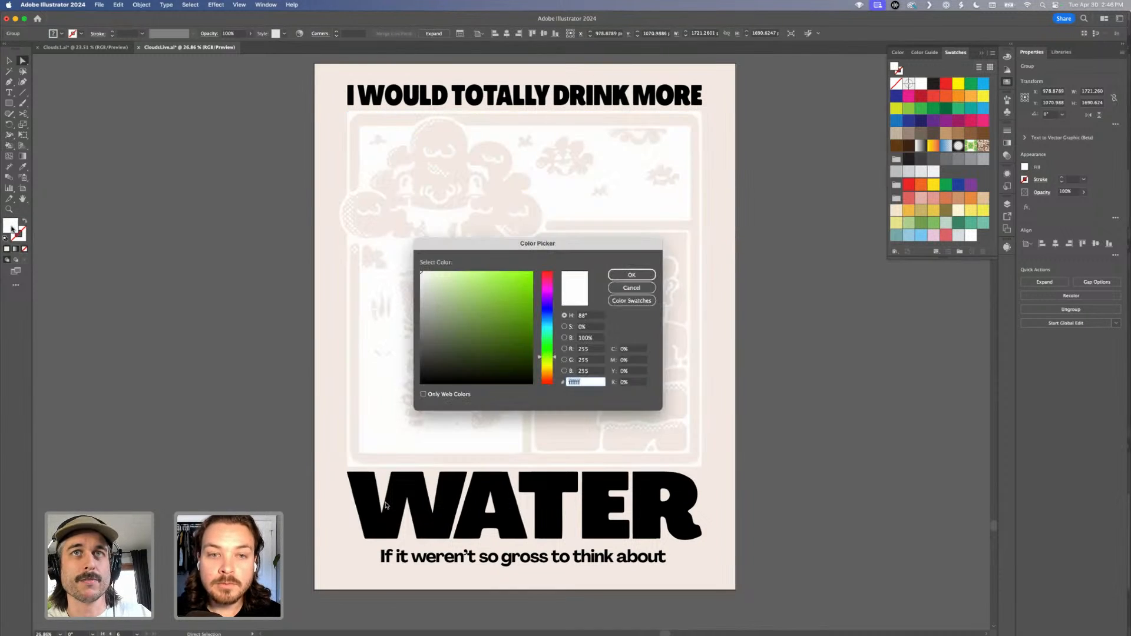
key("Escape")
key("super+z")
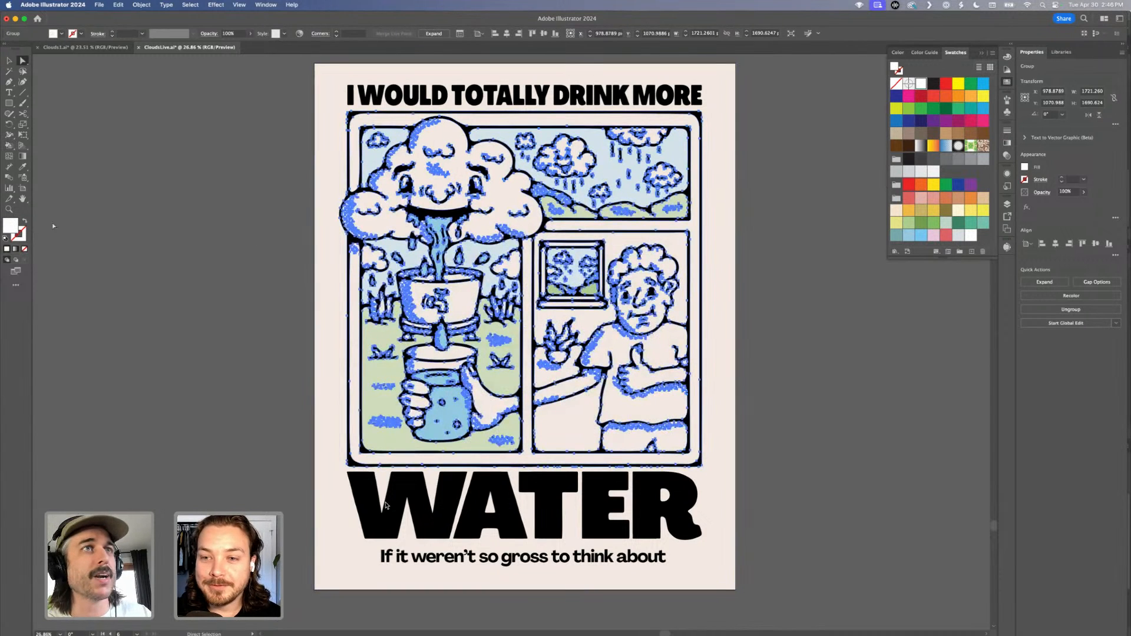
double_click(16, 227)
type("fff")
key("Escape")
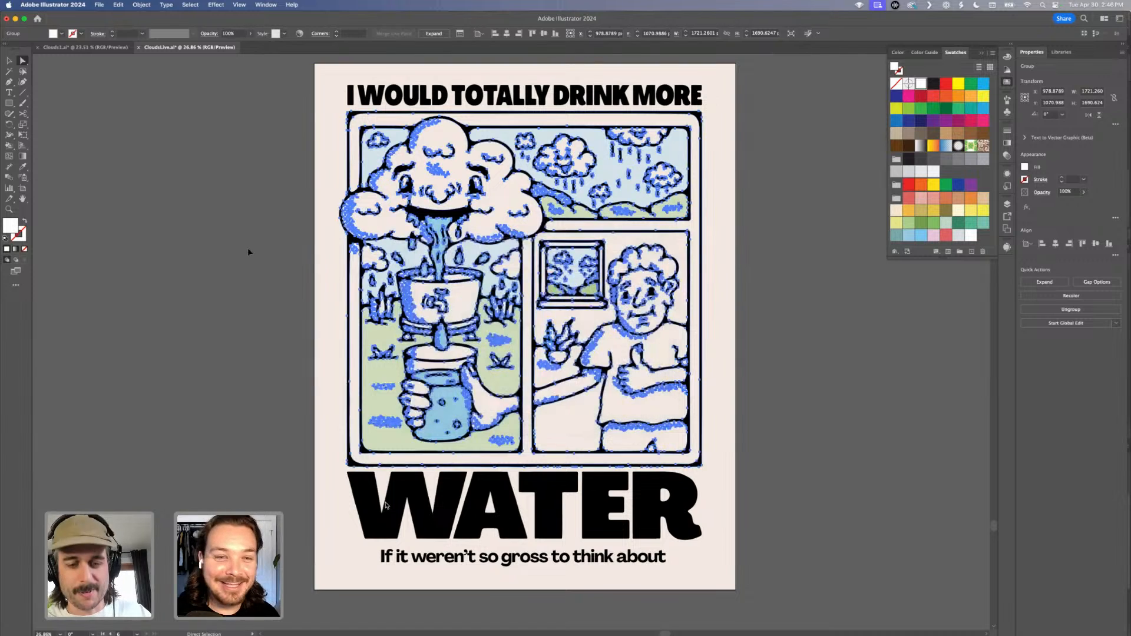
left_click(247, 247)
Fill the large smiling cloud and the small rain clouds in the upper panel with white.
key("k")
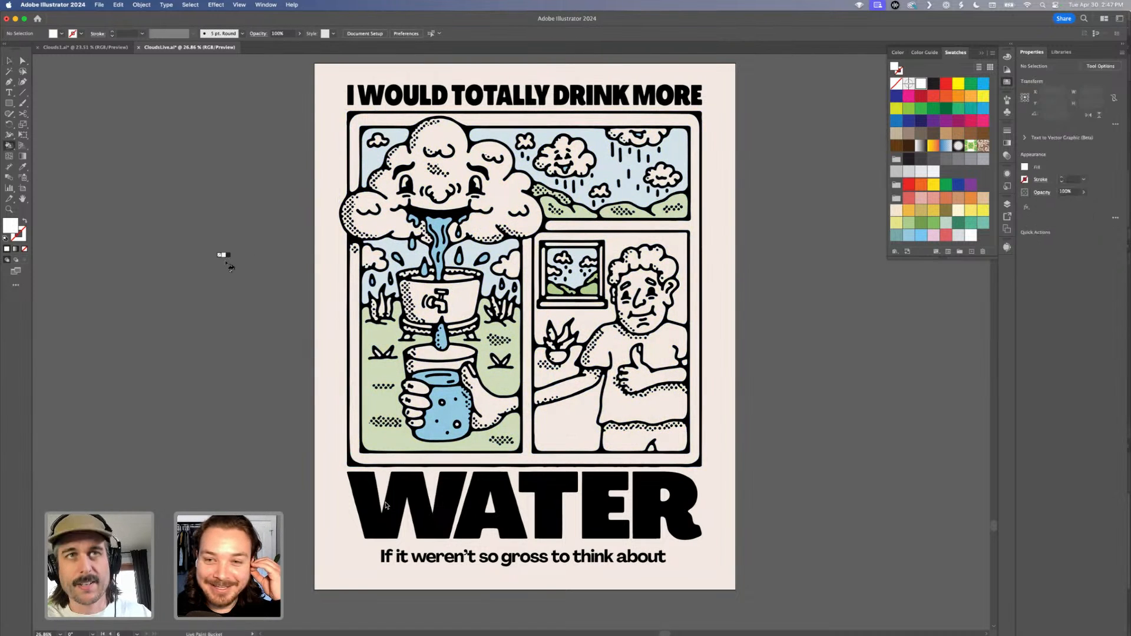
double_click(9, 227)
key("Return")
left_click(506, 199)
left_click_drag(470, 219, 586, 205)
scroll(587, 205, "up", 4)
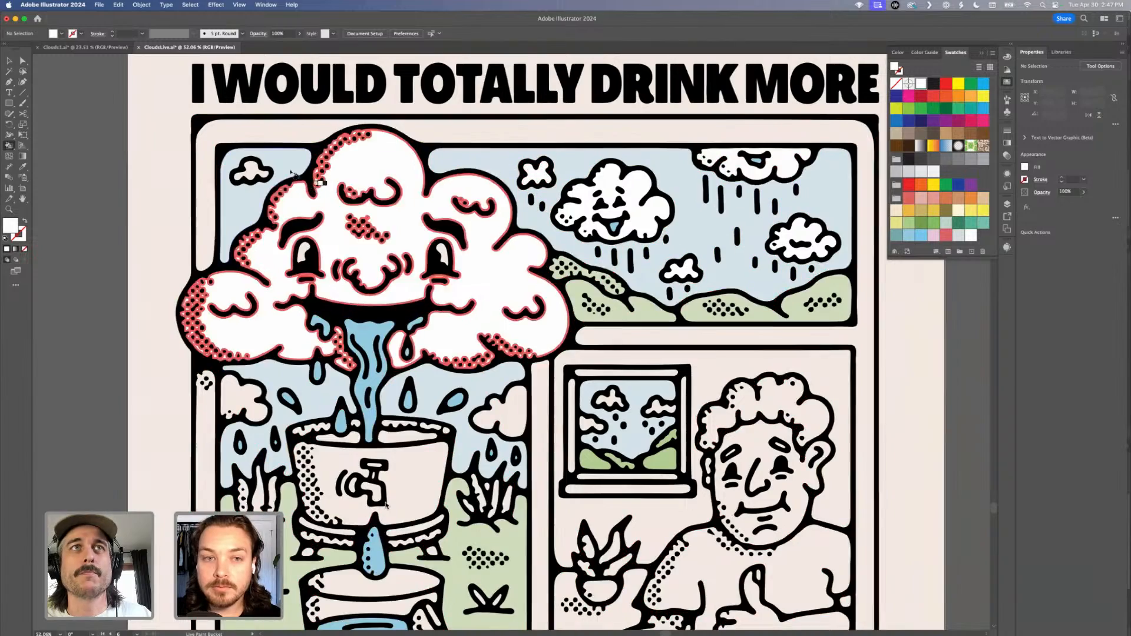
scroll(334, 386, "down", 3)
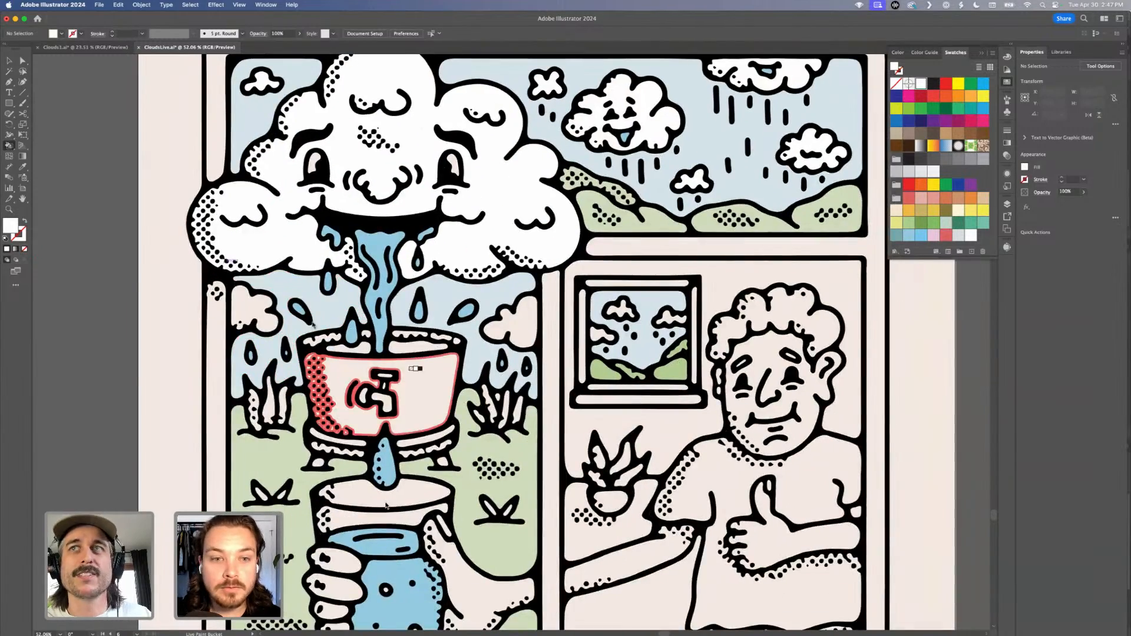
Fill the water surface inside the tank with the light blue swatch.
left_click(909, 235)
left_click(419, 347)
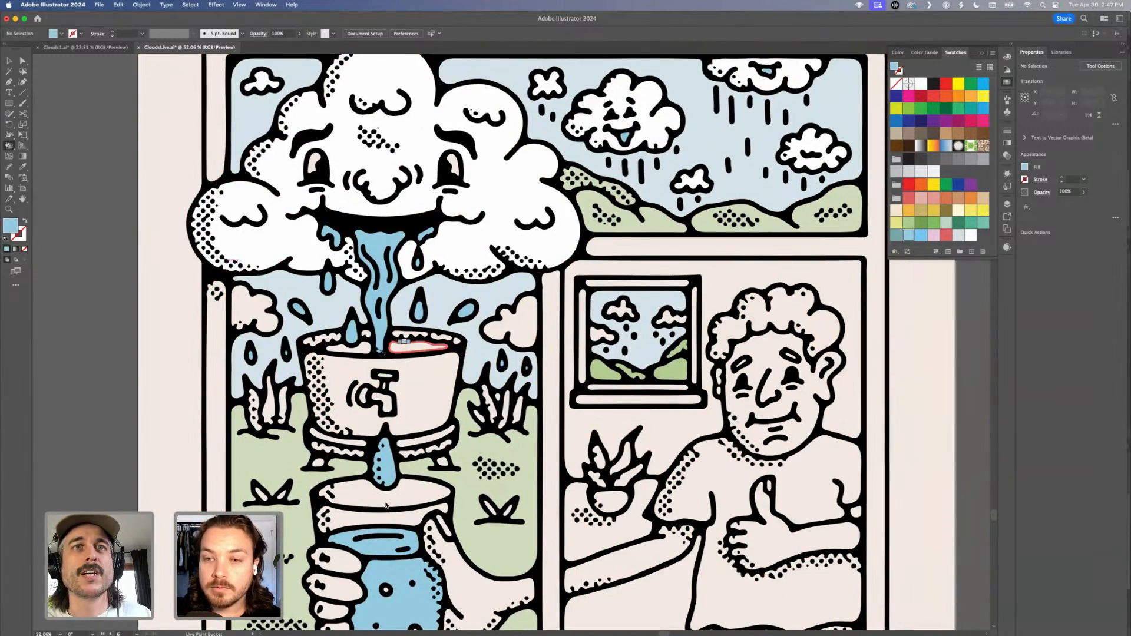
scroll(365, 352, "down", 6)
scroll(410, 355, "up", 2)
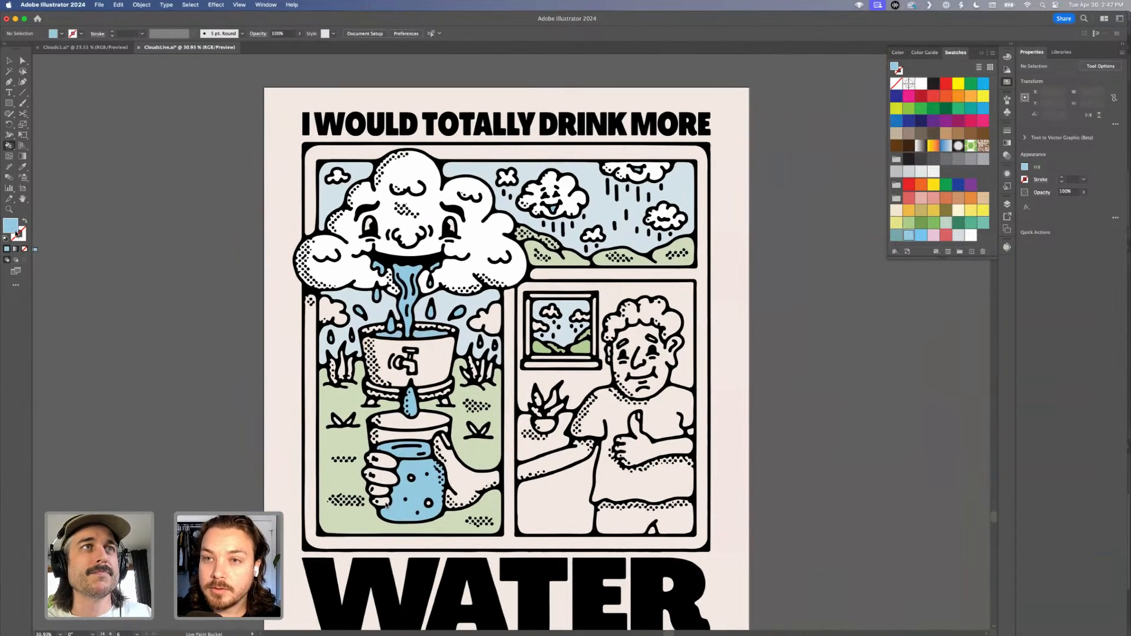
Sample the pale blue of the sky and fill the water surface inside the tank with it.
key("i")
left_click(328, 197)
double_click(9, 226)
key("Escape")
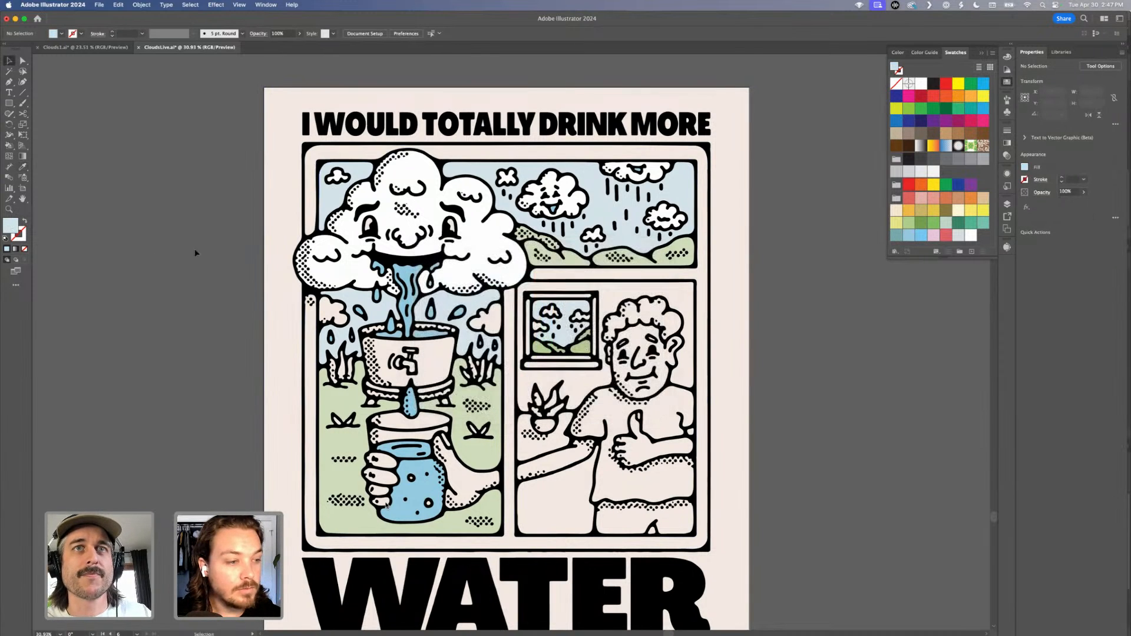
key("v")
left_click(417, 340)
key("k")
scroll(377, 342, "up", 3)
scroll(377, 341, "up", 4)
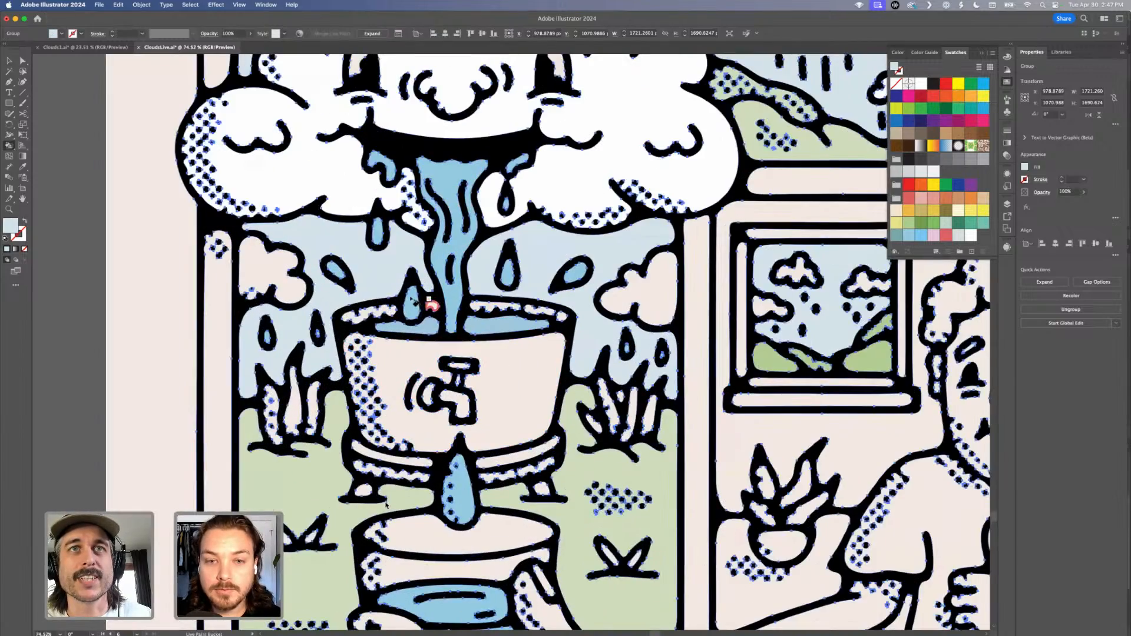
left_click(411, 301)
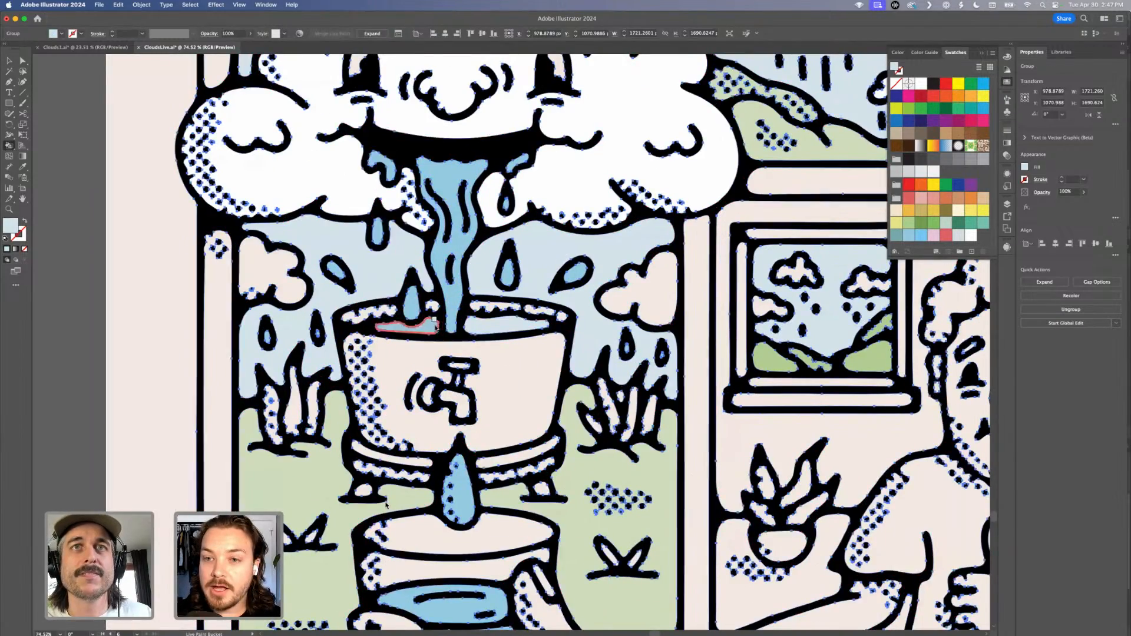
scroll(437, 328, "down", 4)
scroll(386, 504, "down", 2)
scroll(386, 505, "down", 6)
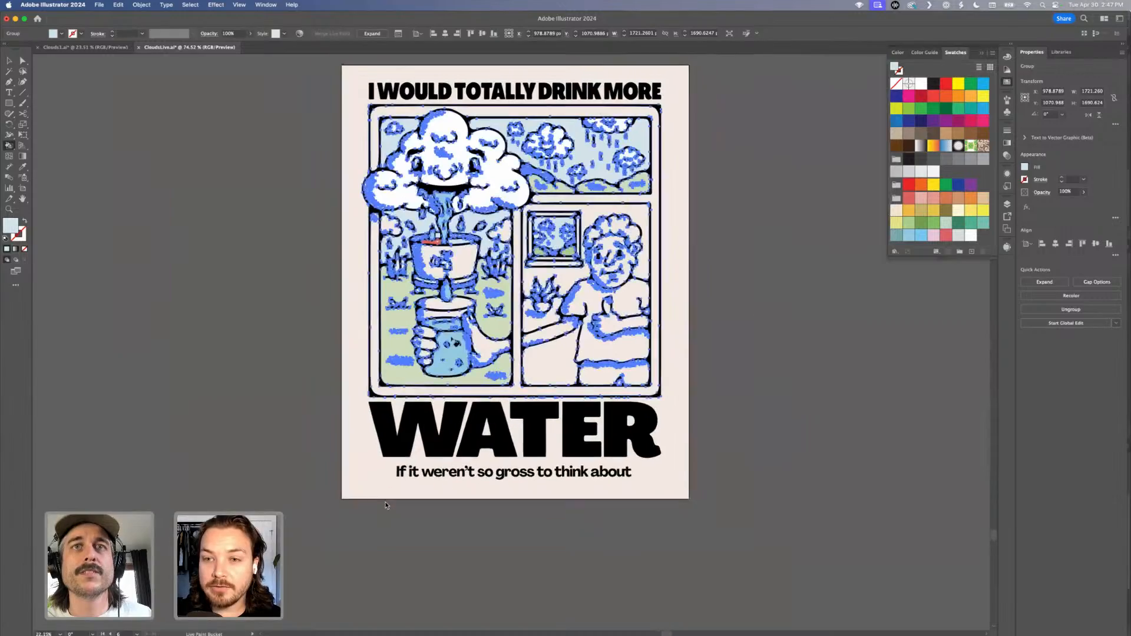
Set the fill colour to ffffff and fill the small clouds beside the waterfall in the tall panel with white.
scroll(478, 344, "up", 4)
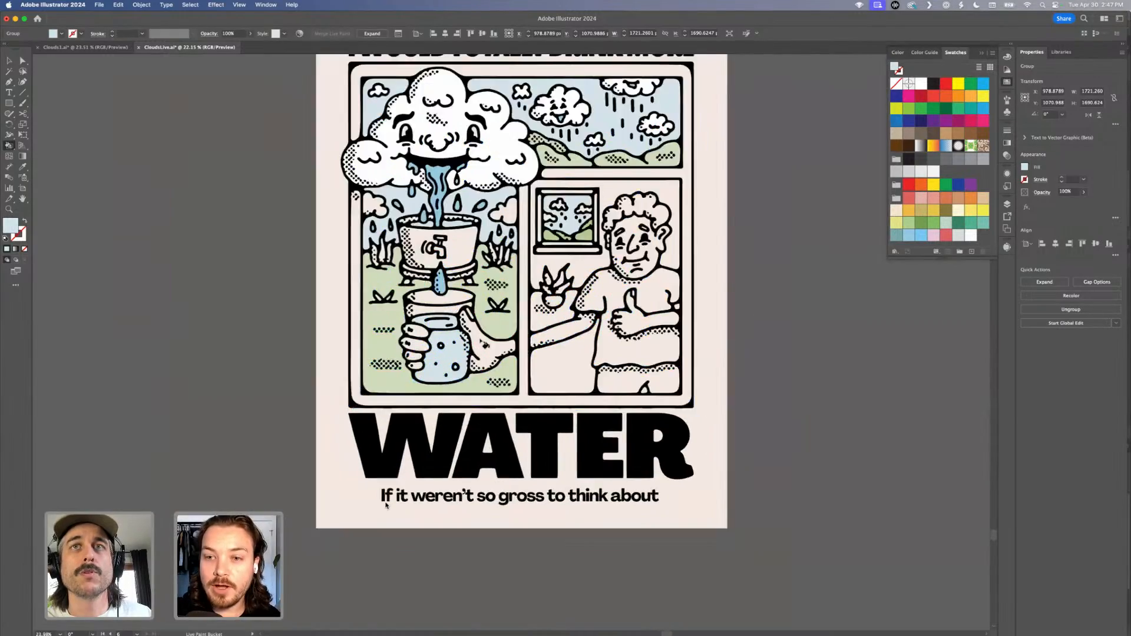
scroll(480, 341, "up", 2)
scroll(480, 342, "right", 2)
scroll(481, 341, "down", 8)
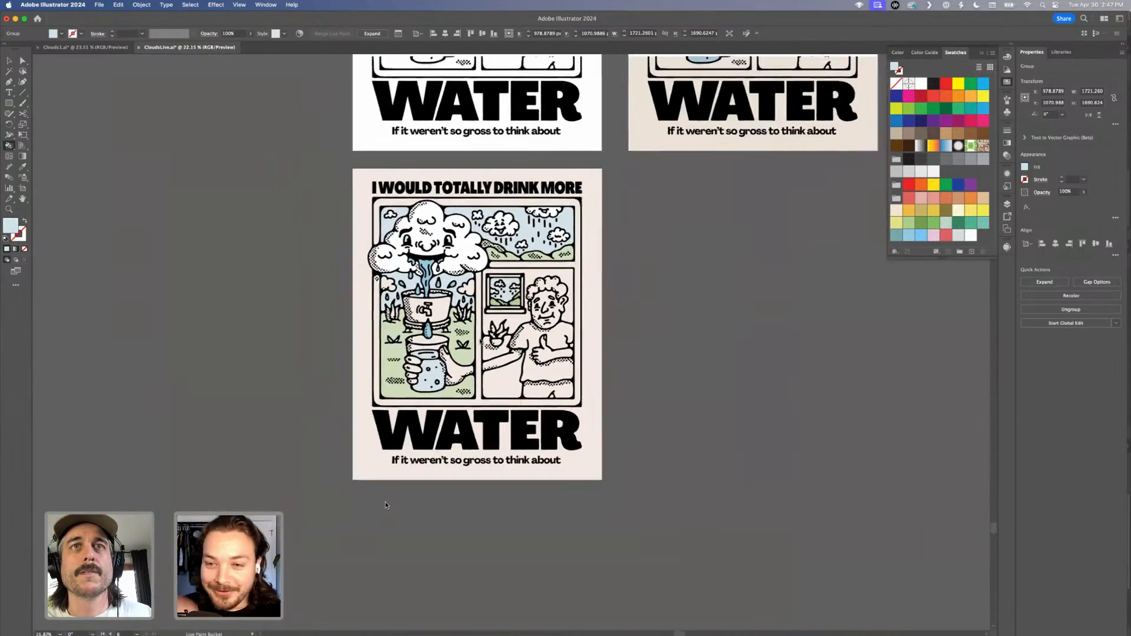
scroll(480, 342, "up", 3)
scroll(480, 341, "up", 2)
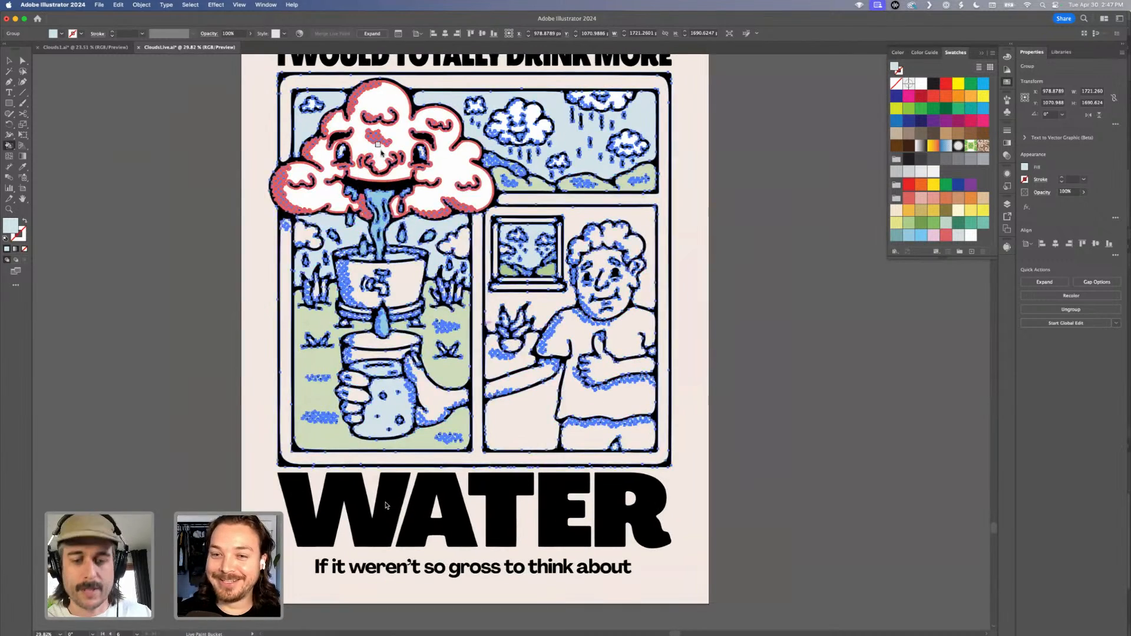
key("v")
key("k")
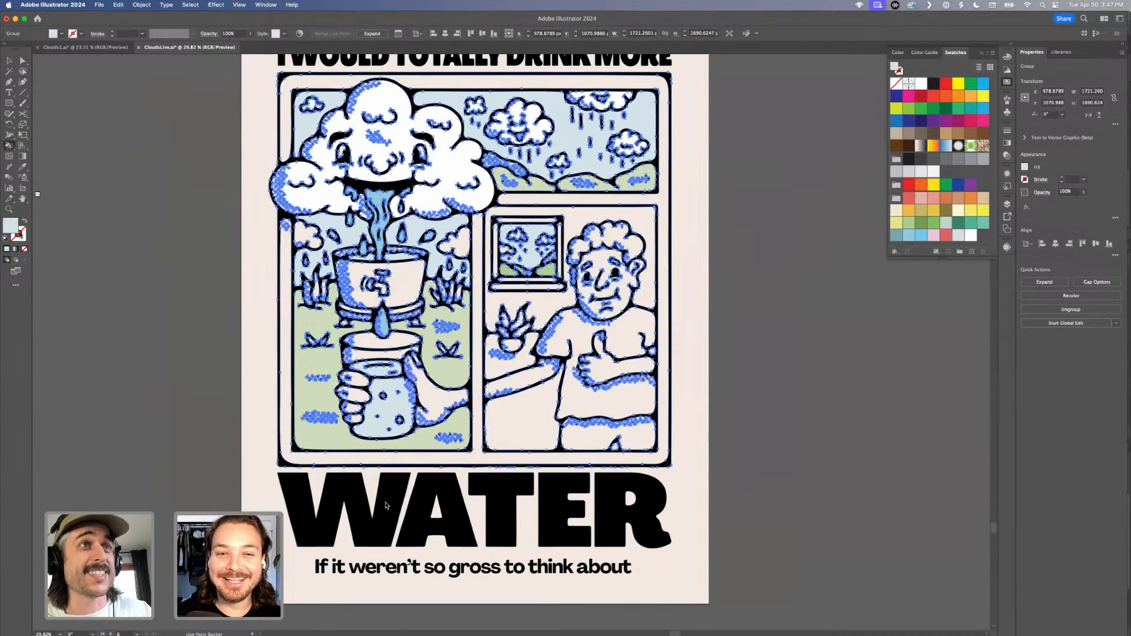
double_click(8, 226)
type("ffffff")
key("Return")
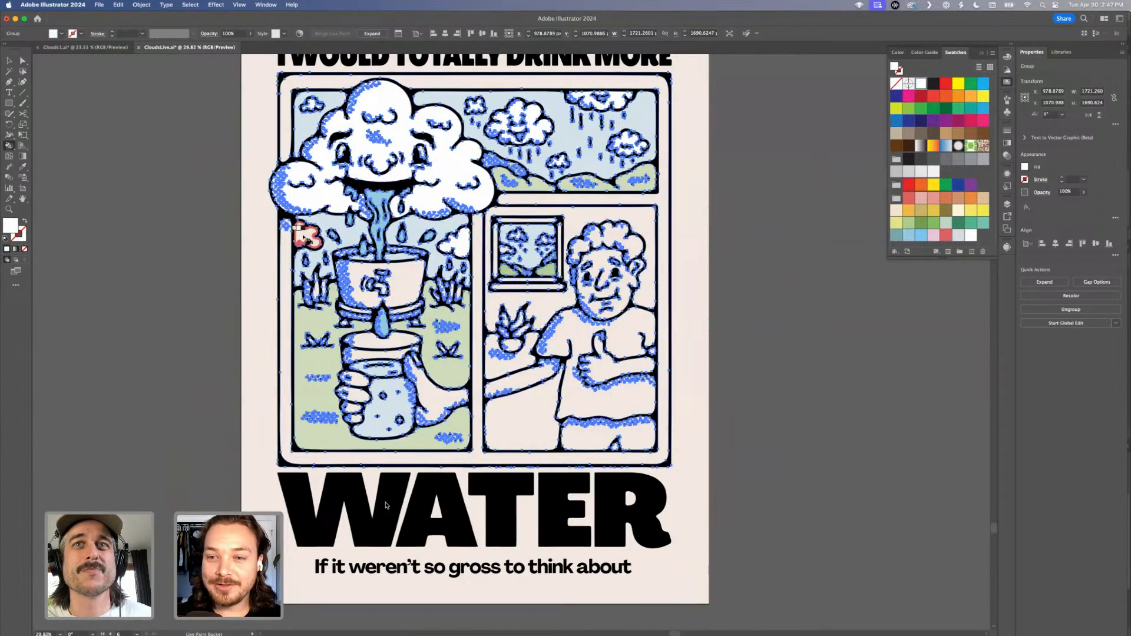
Fill the wall behind the man and the small clouds in the window view with white.
scroll(549, 276, "up", 5)
scroll(533, 268, "right", 1)
scroll(517, 263, "down", 7)
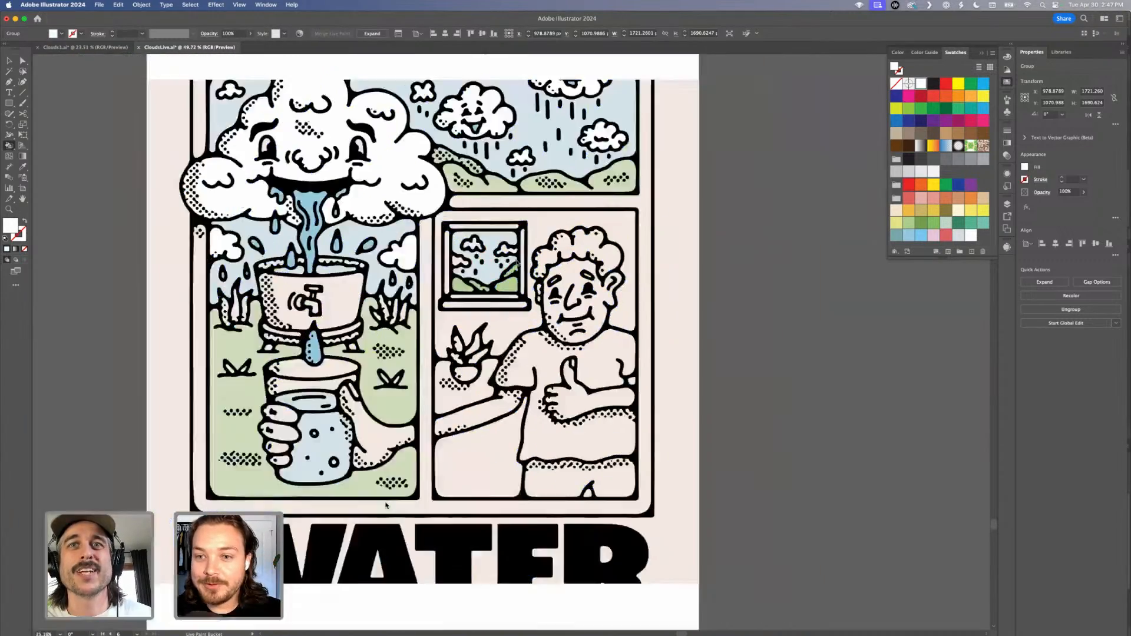
scroll(515, 265, "up", 6)
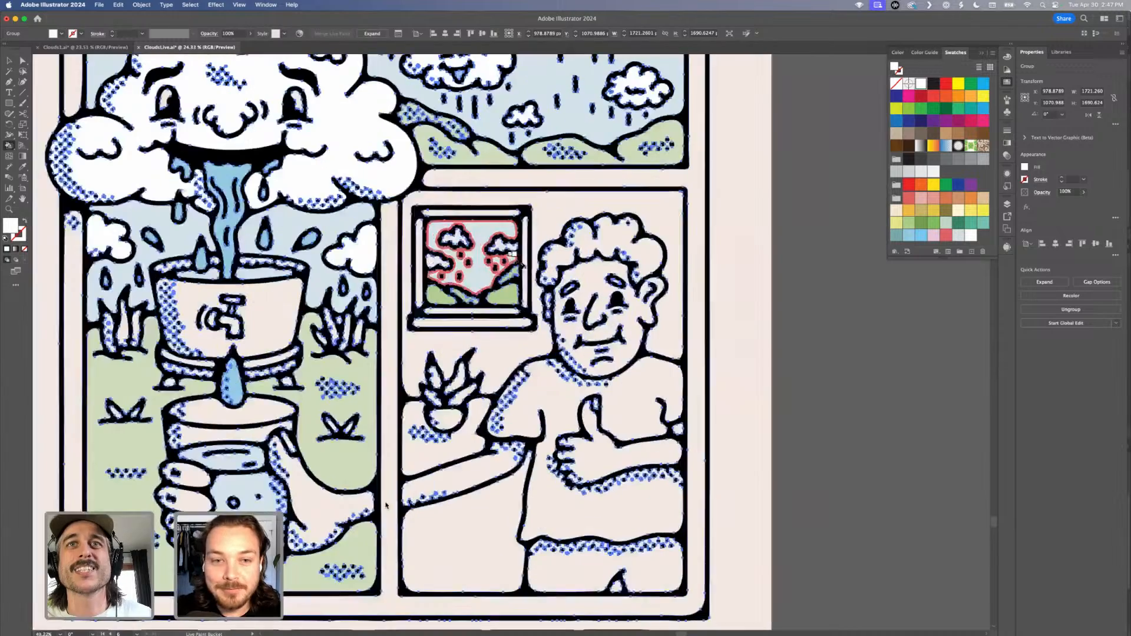
left_click(496, 345)
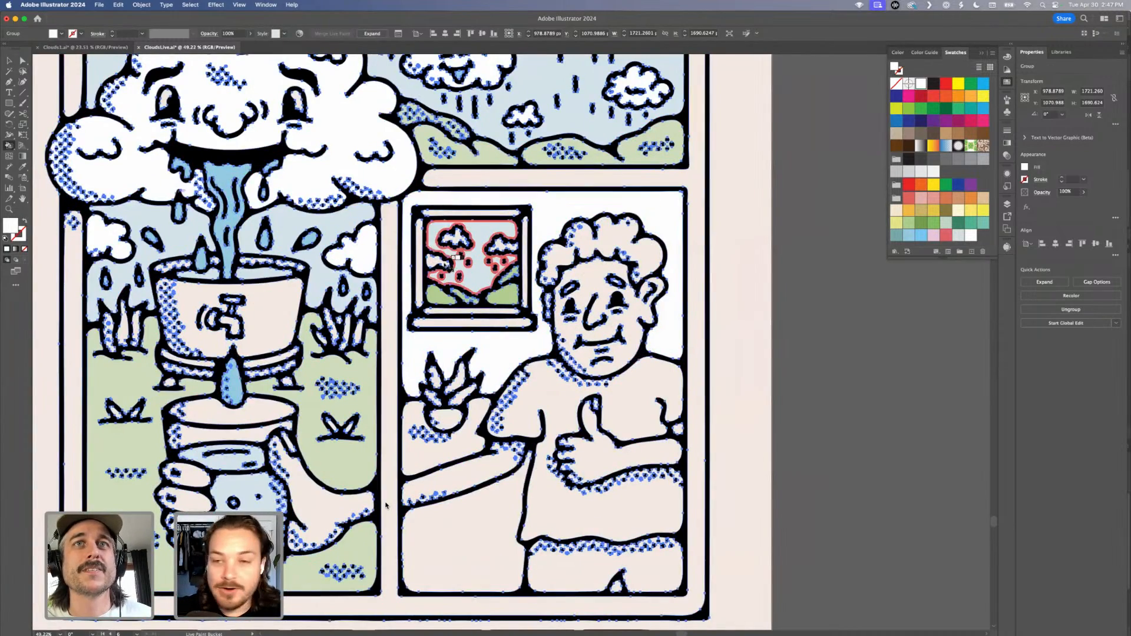
left_click(497, 243)
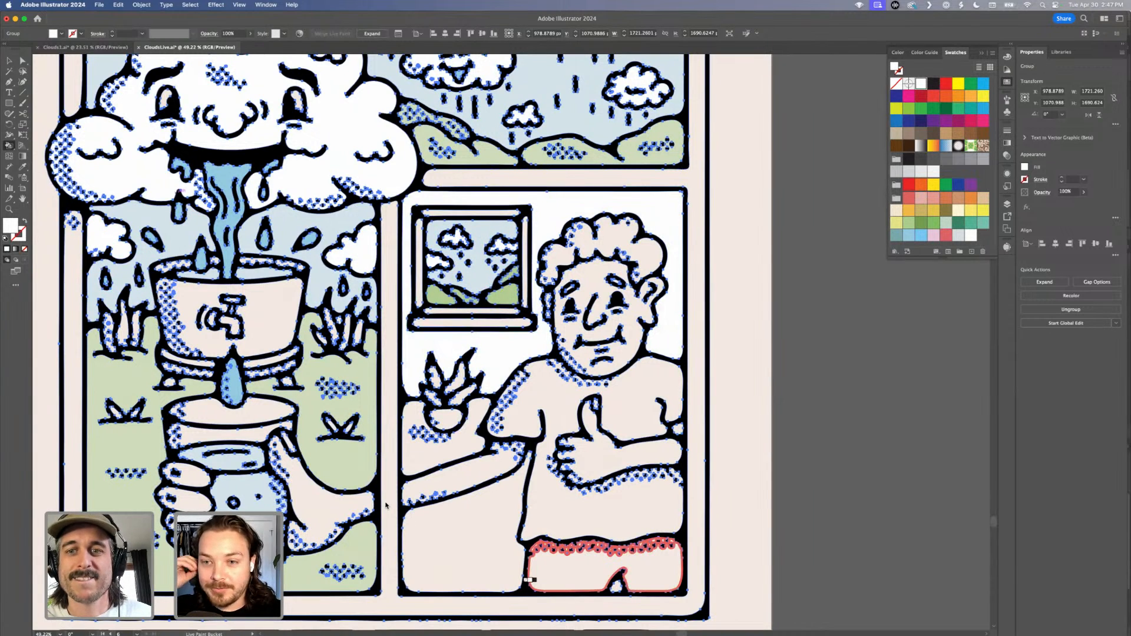
Sample the green of the landscape and fill the leaves of the potted plant with it.
left_click(357, 545, "alt")
left_click(431, 396)
left_click(434, 375)
left_click(461, 375)
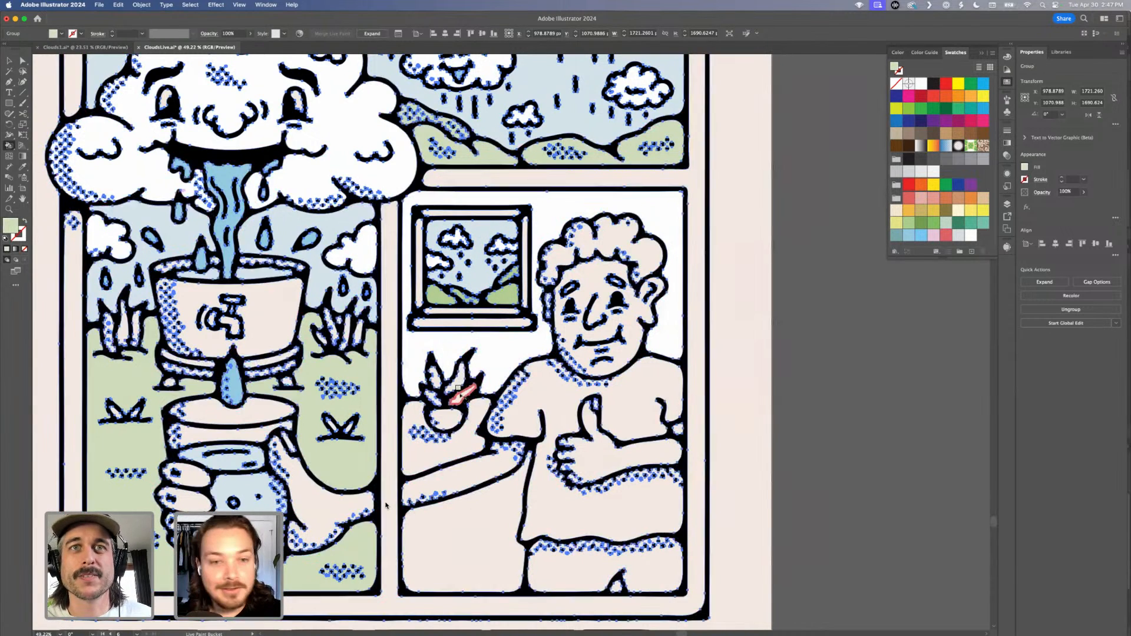
left_click(457, 380)
left_click(435, 378)
left_click(432, 398)
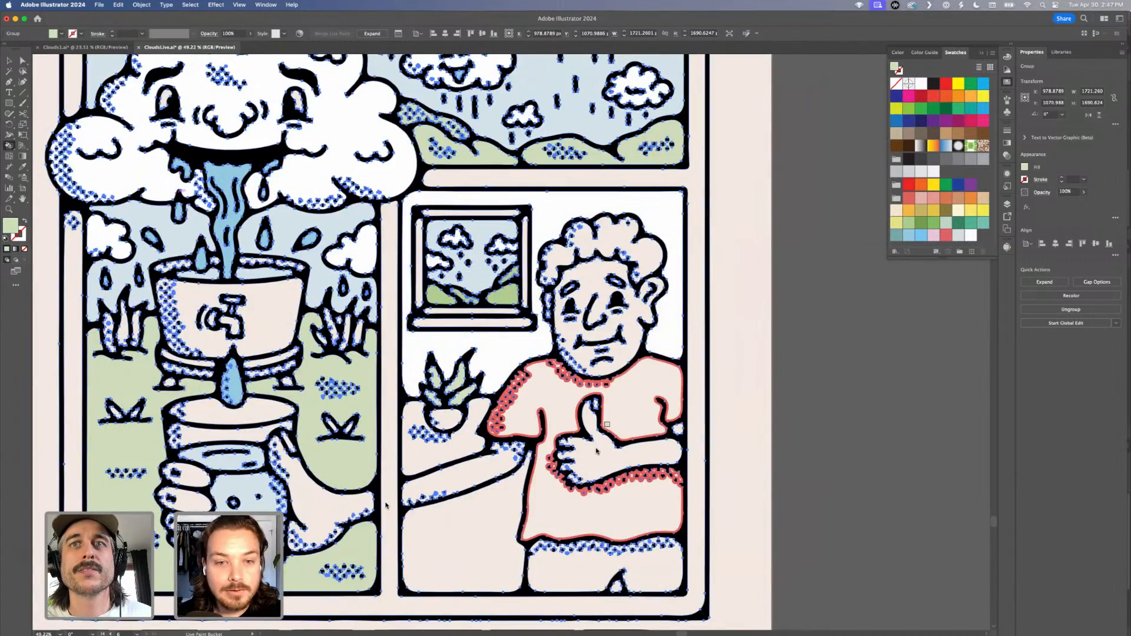
Sample the light blue of the water and fill the man's T-shirt with it.
scroll(386, 505, "down", 2)
scroll(386, 505, "down", 1)
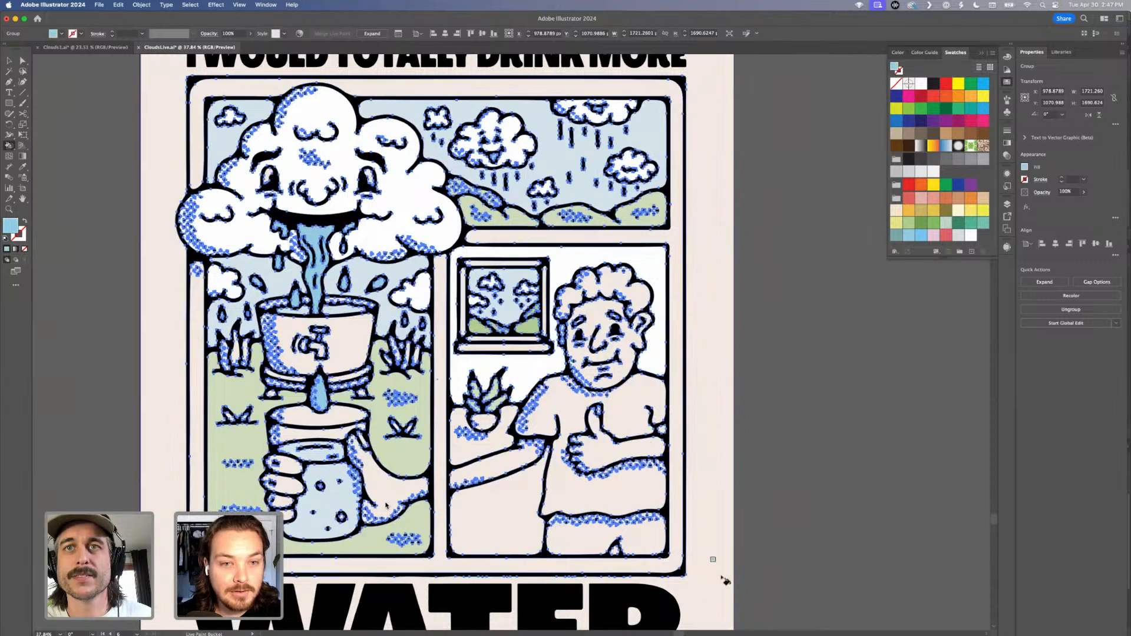
left_click(632, 411)
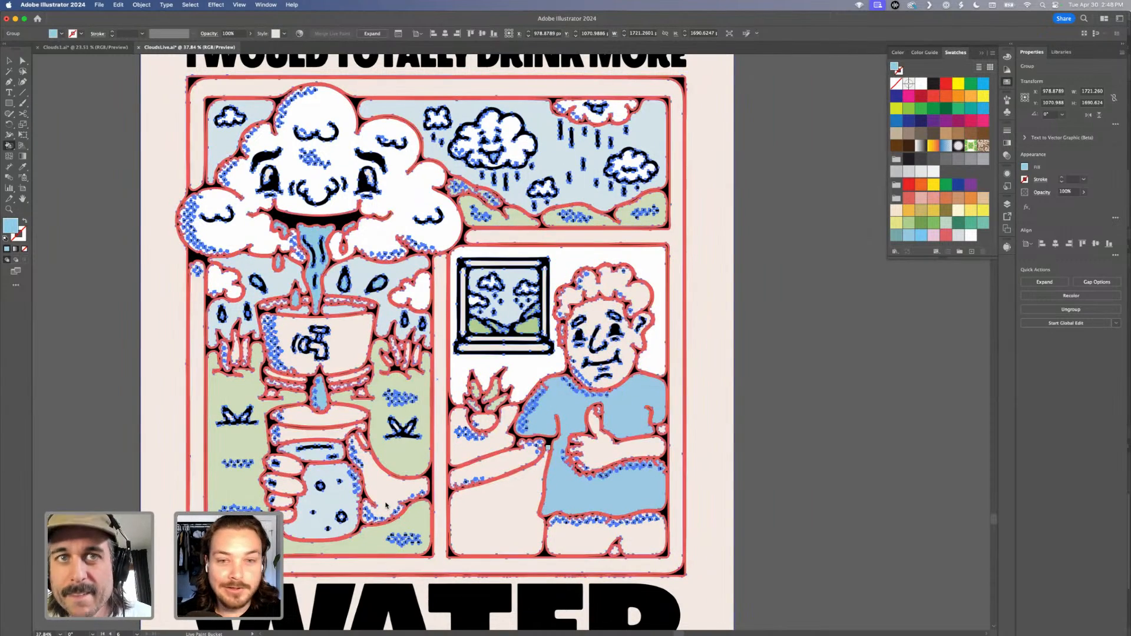
Fill the man's face, outstretched arm, thumbs-up hand and the hand holding the jar with a pale peach skin tone.
left_click(386, 505, "alt")
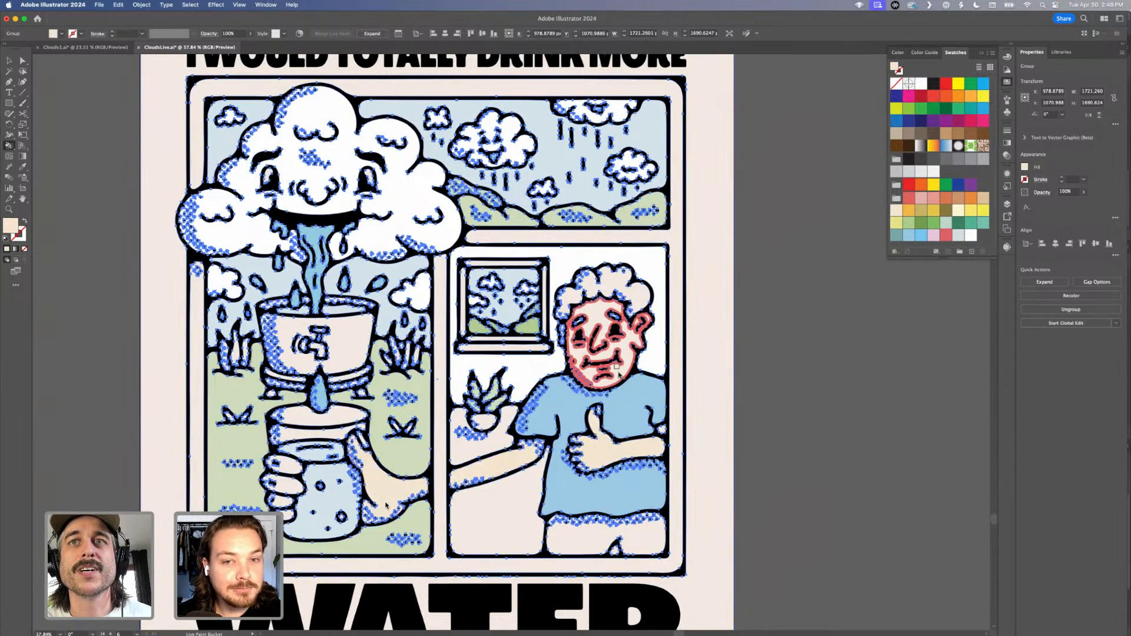
scroll(561, 342, "up", 5)
scroll(386, 505, "down", 8)
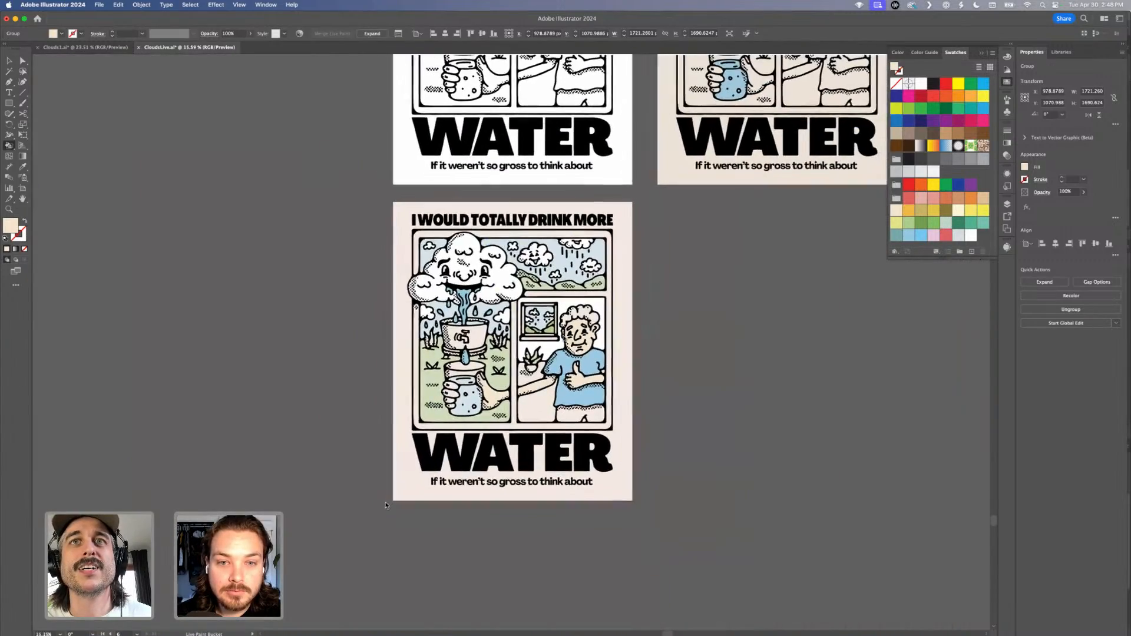
scroll(386, 505, "up", 3)
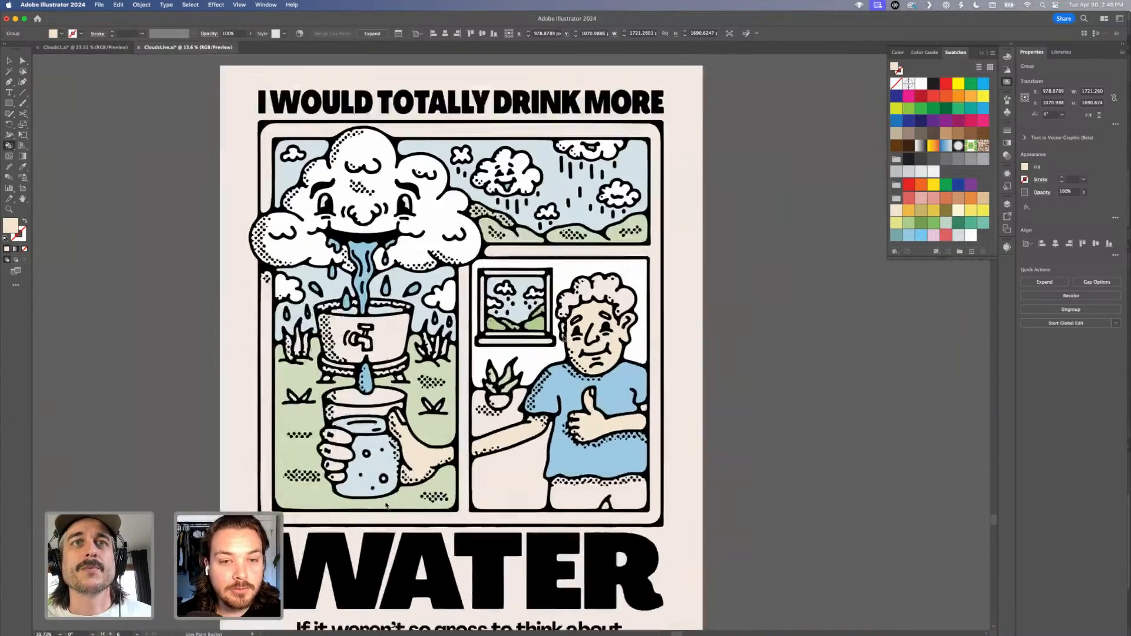
scroll(386, 505, "up", 2)
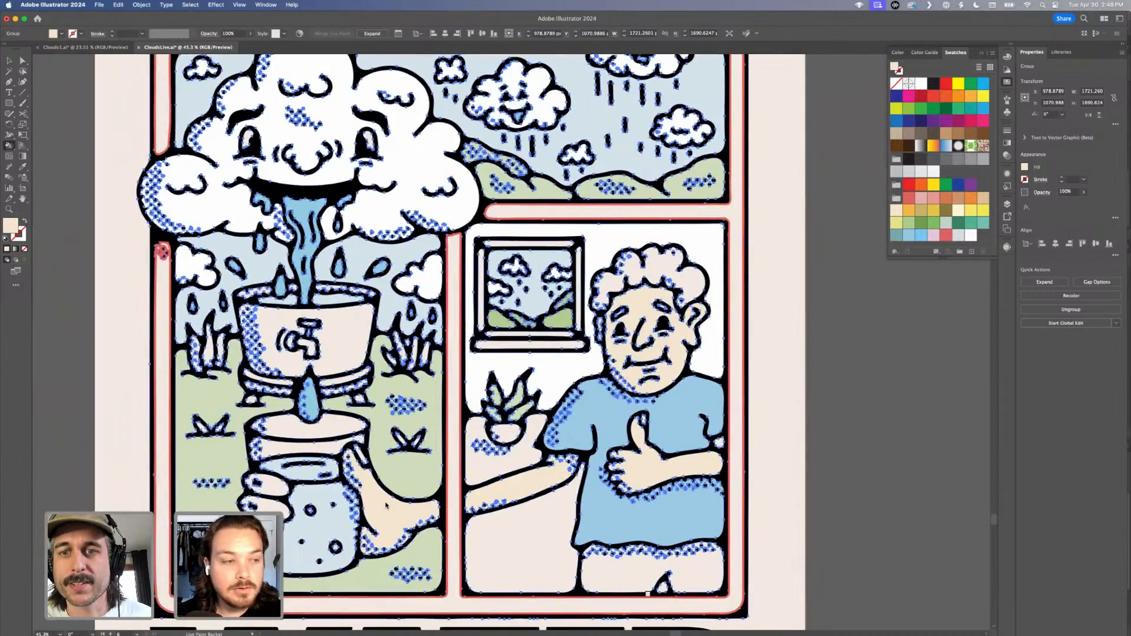
Fill the tank's stand with the coral swatch, and fill the large cloud's eye highlights with white (ffffff).
left_click(921, 198)
scroll(386, 504, "up", 3)
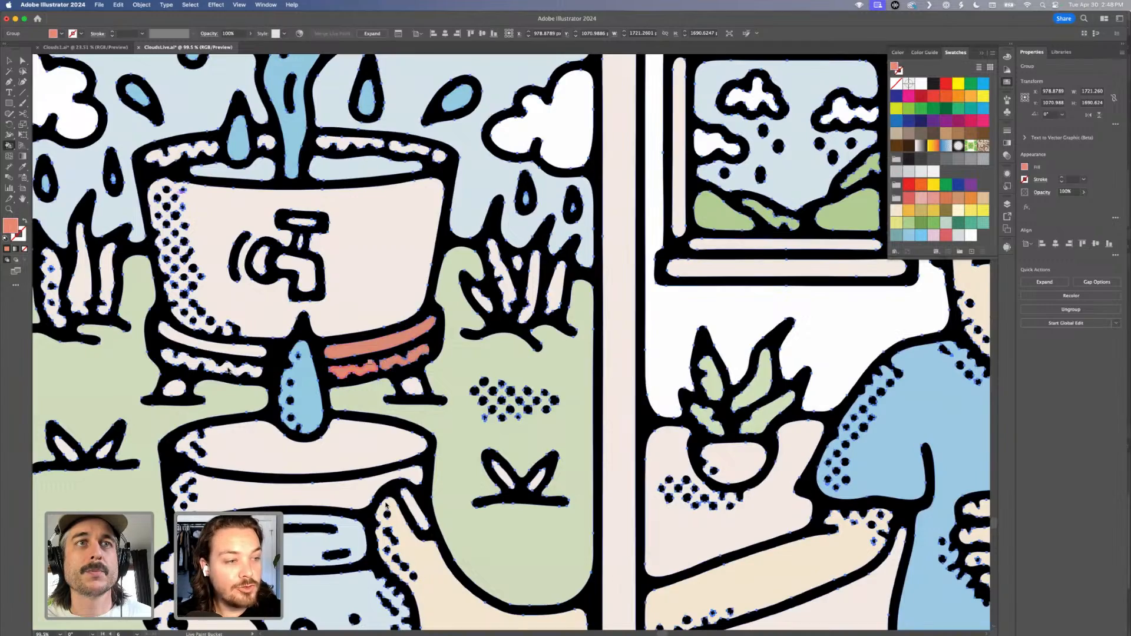
double_click(9, 223)
type("ffffff")
key("Return")
scroll(386, 505, "up", 10)
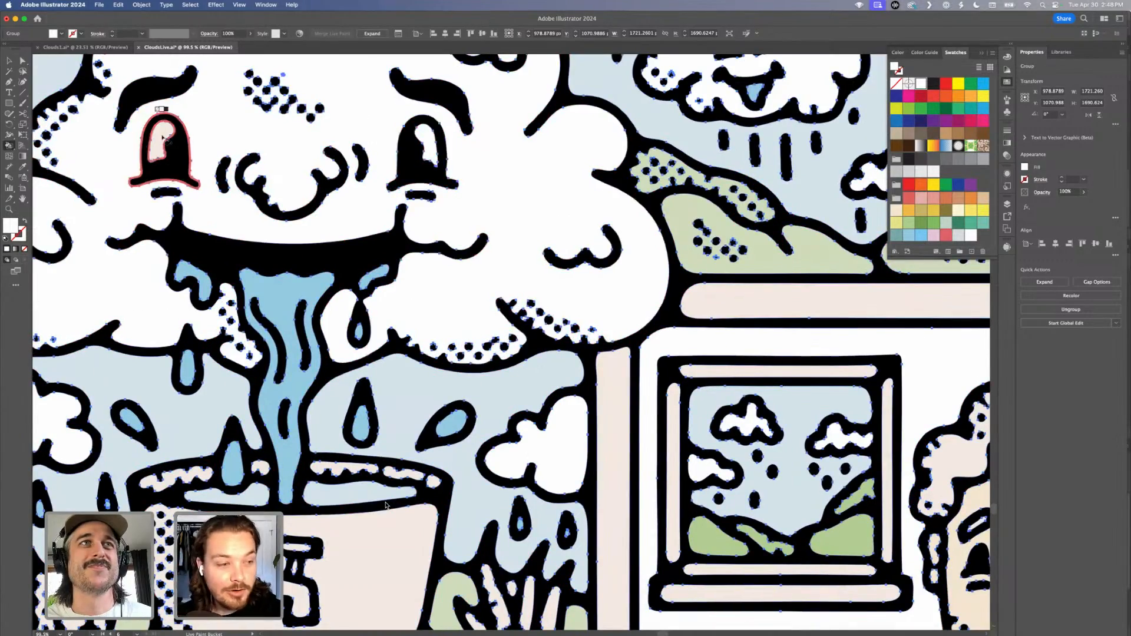
Fill the body of the water tank with a muted greyish pink.
scroll(250, 355, "down", 5)
scroll(259, 365, "up", 2)
scroll(277, 436, "down", 8)
scroll(279, 449, "up", 8)
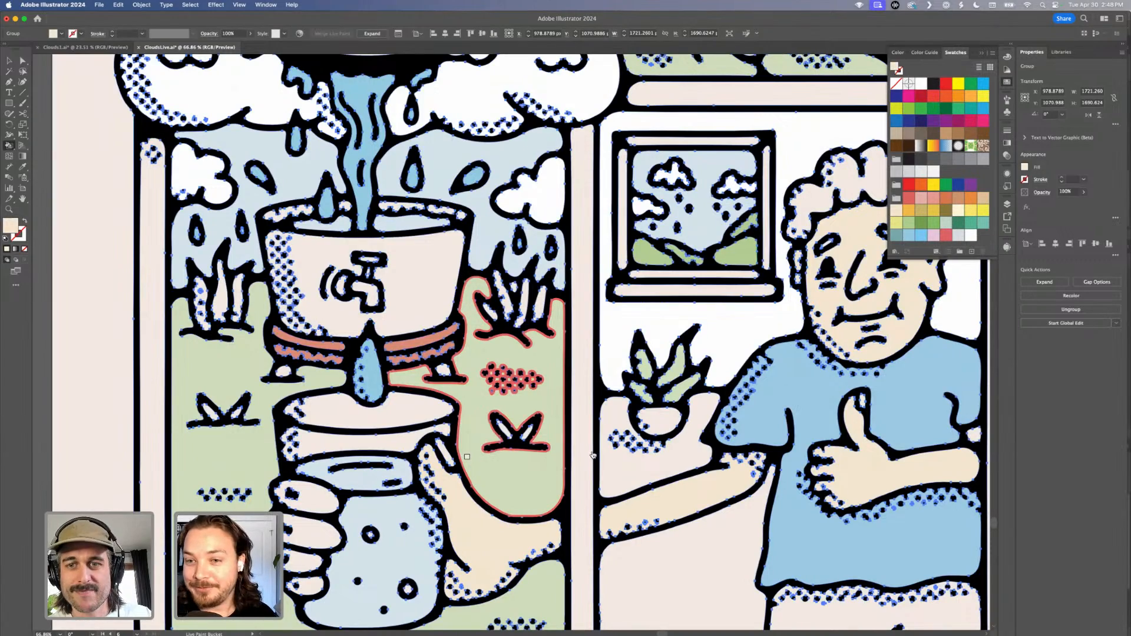
left_click(423, 274)
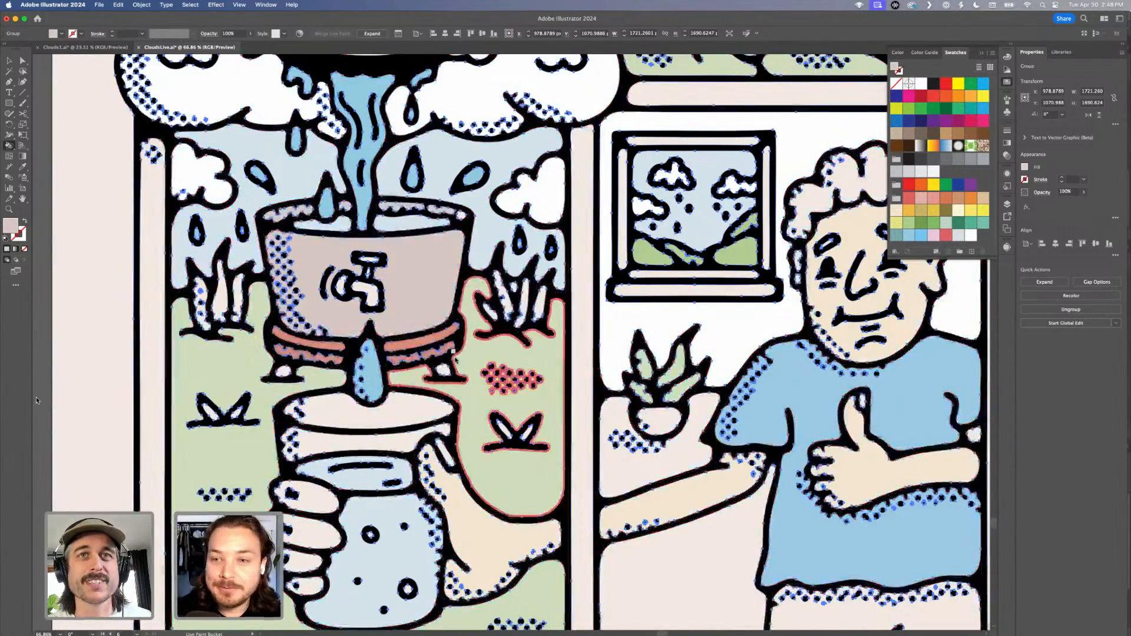
Deselect the artwork and examine the colours of the pale pink poster as a whole.
key("super+0")
scroll(456, 359, "down", 3)
scroll(456, 360, "up", 5)
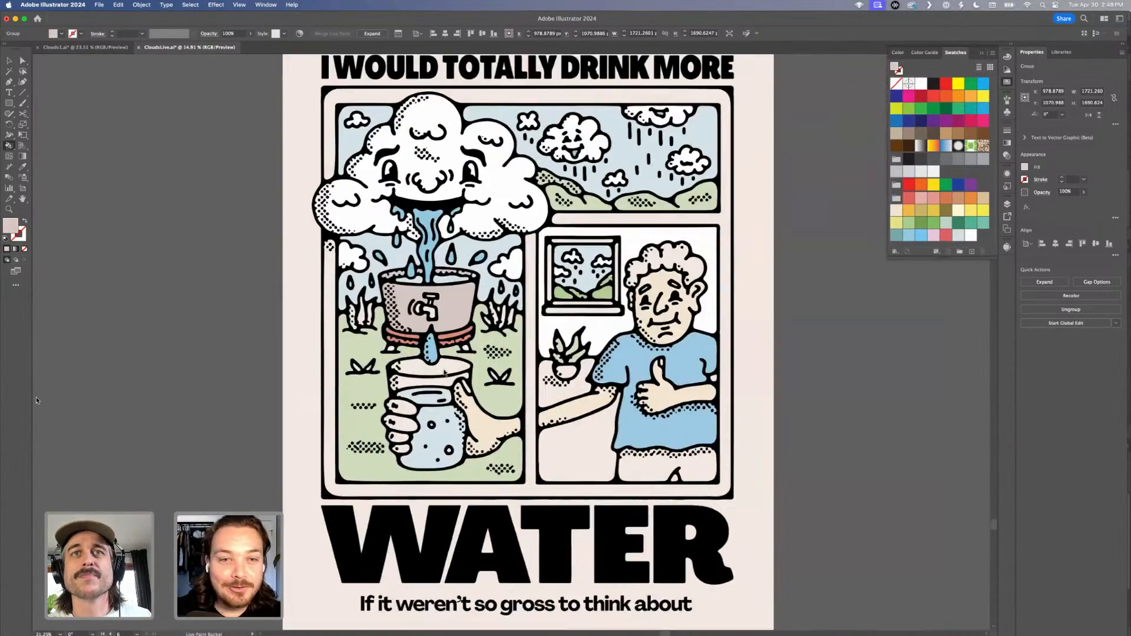
scroll(535, 305, "down", 5)
key("v")
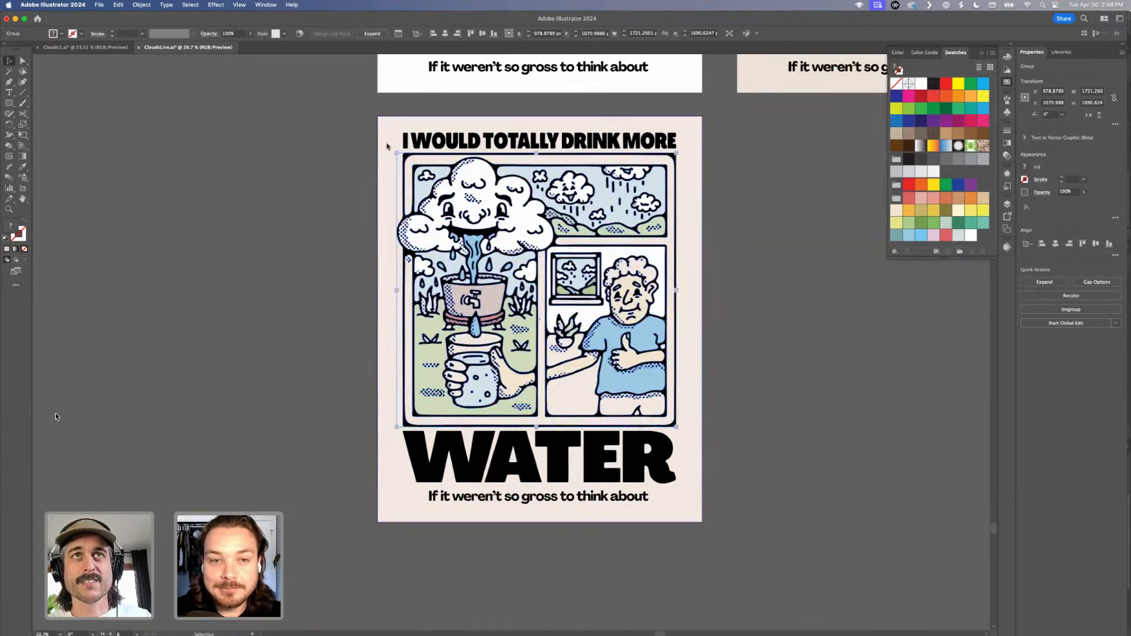
left_click(329, 138)
left_click_drag(720, 544, 714, 538)
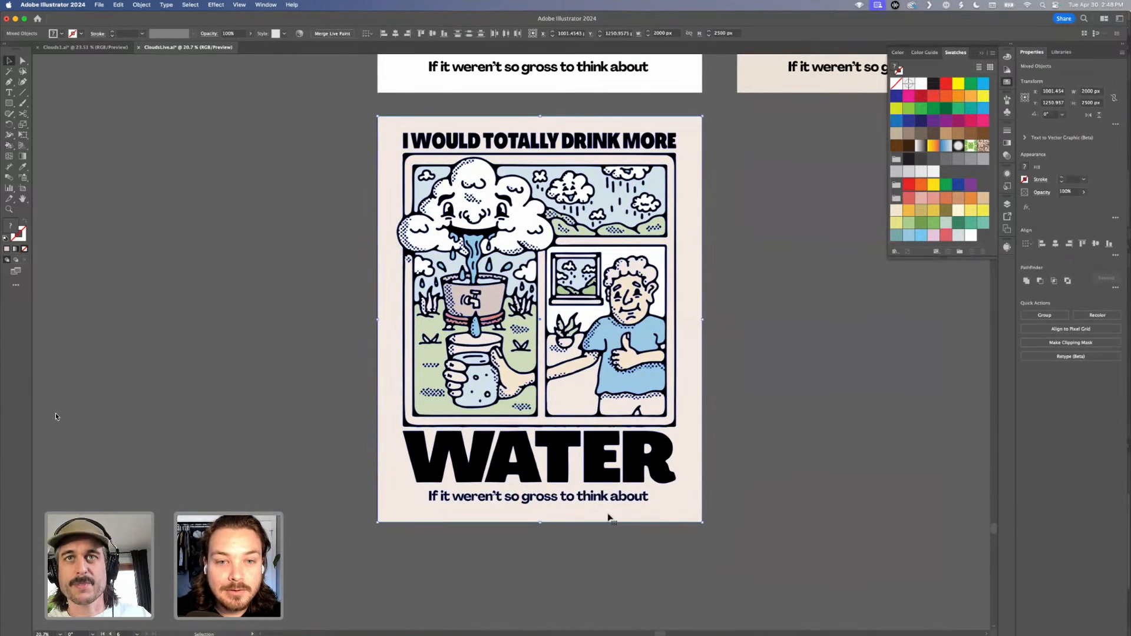
left_click(775, 378)
left_click_drag(775, 379, 748, 401)
scroll(685, 364, "up", 4)
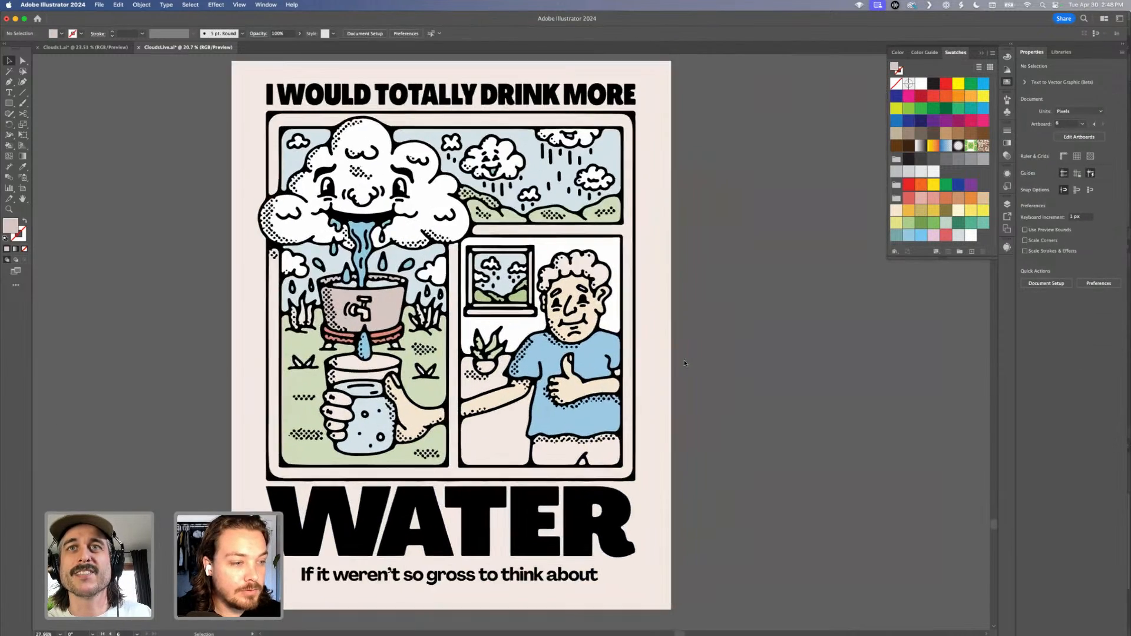
Fill the man's curly hair with a coral red swatch using Live Paint.
left_click(546, 275)
key("k")
left_click(909, 198)
left_click(557, 234)
key("v")
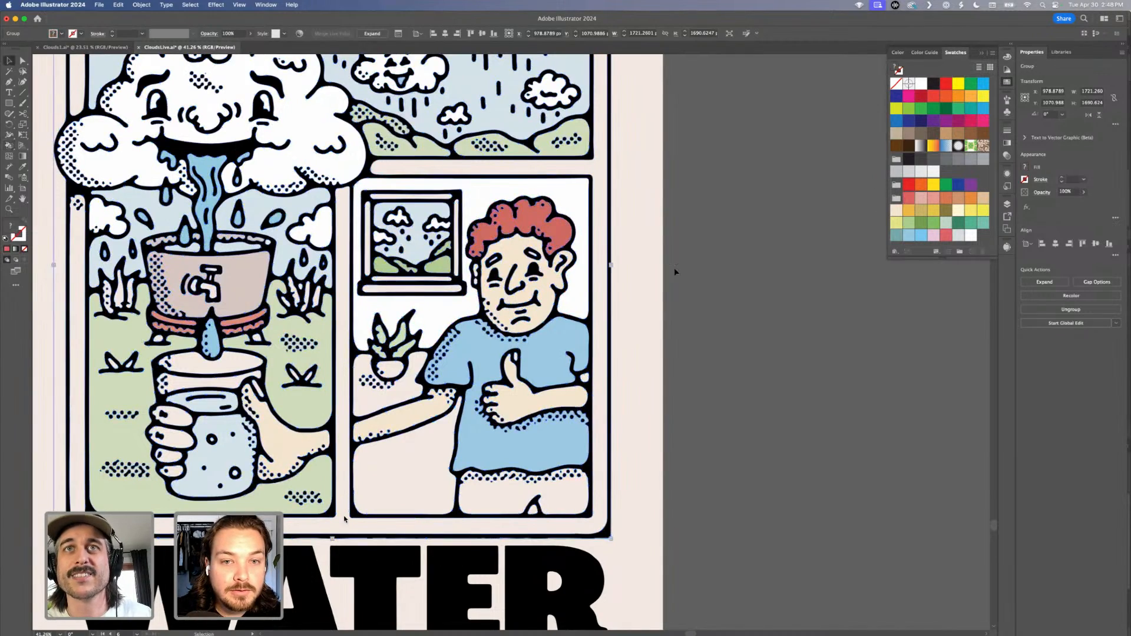
Select and copy the whole pale pink poster, including its illustration, lettering and background.
scroll(673, 268, "down", 7)
scroll(496, 204, "up", 3)
scroll(497, 205, "up", 1)
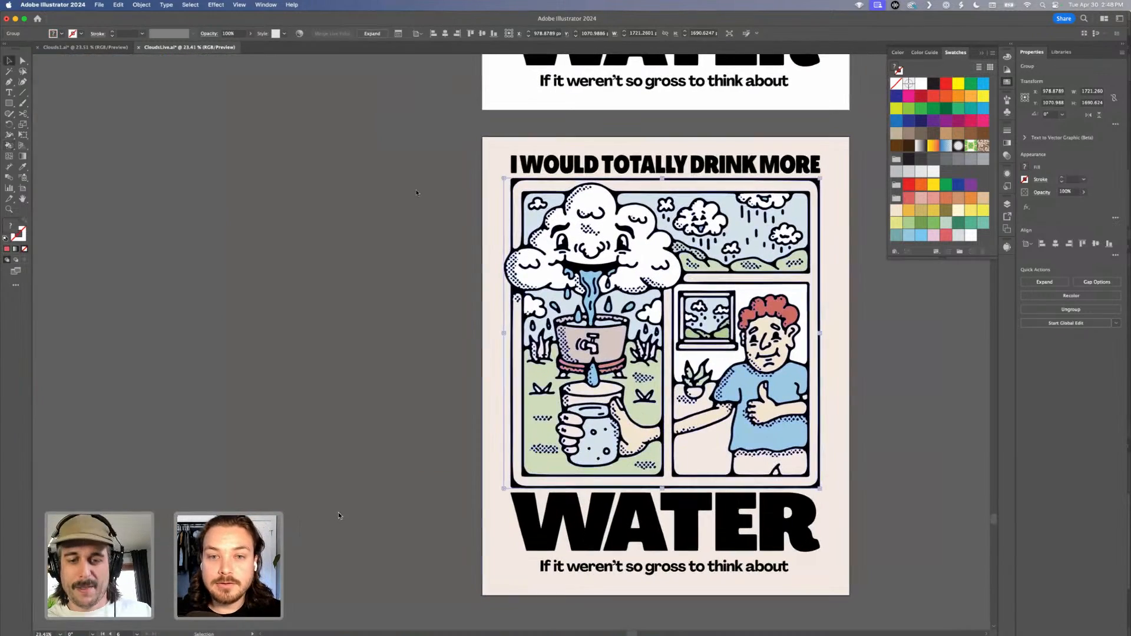
scroll(379, 170, "right", 2)
scroll(378, 170, "down", 1)
key("super+a")
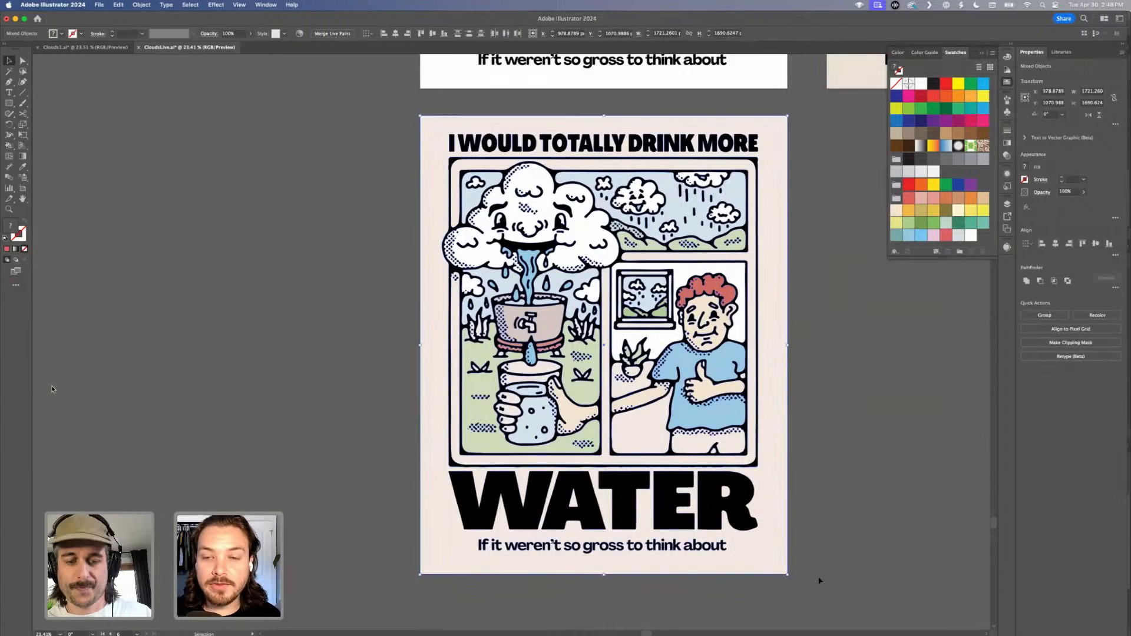
Switch to Photoshop and create a new blank document of 2480 × 3508 px.
key("super+Tab")
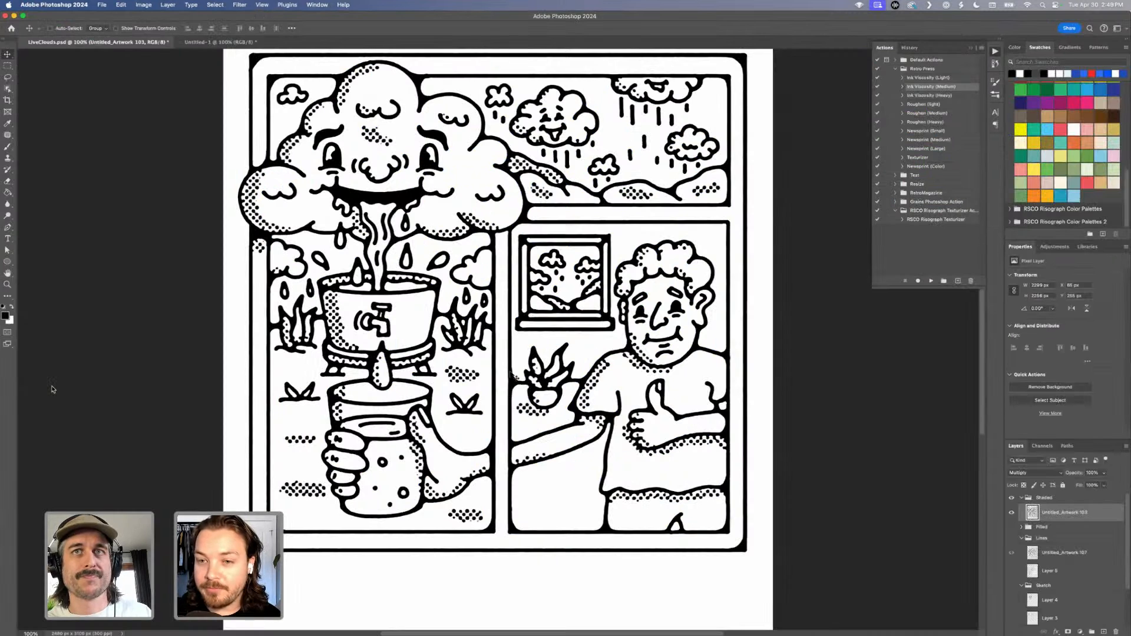
key("super+minus")
key("super+minus")
key("super+Tab")
key("Return")
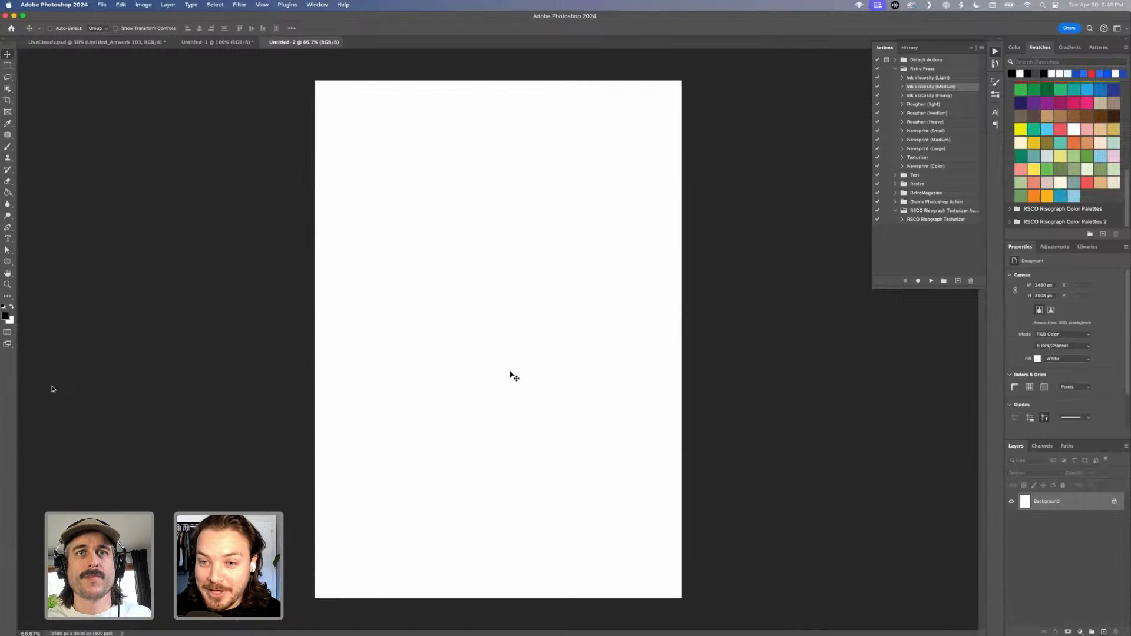
Crop the canvas to a 4:5 ratio and paste the poster in as a pixel layer filling it.
left_click(9, 101)
key("Return")
key("super+v")
key("Return")
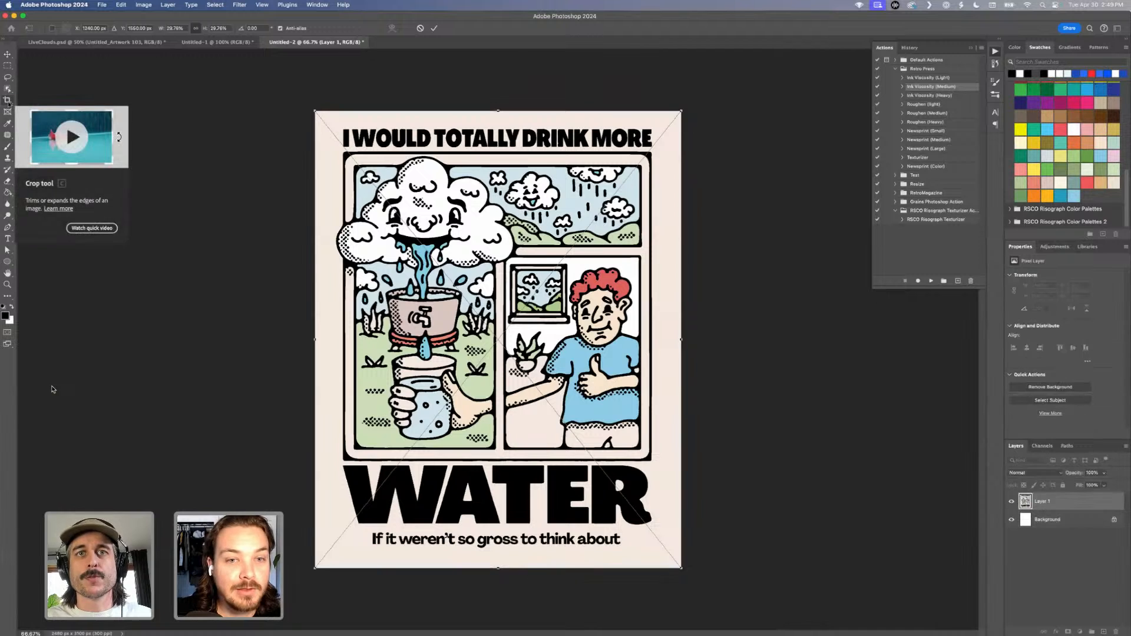
key("super+minus")
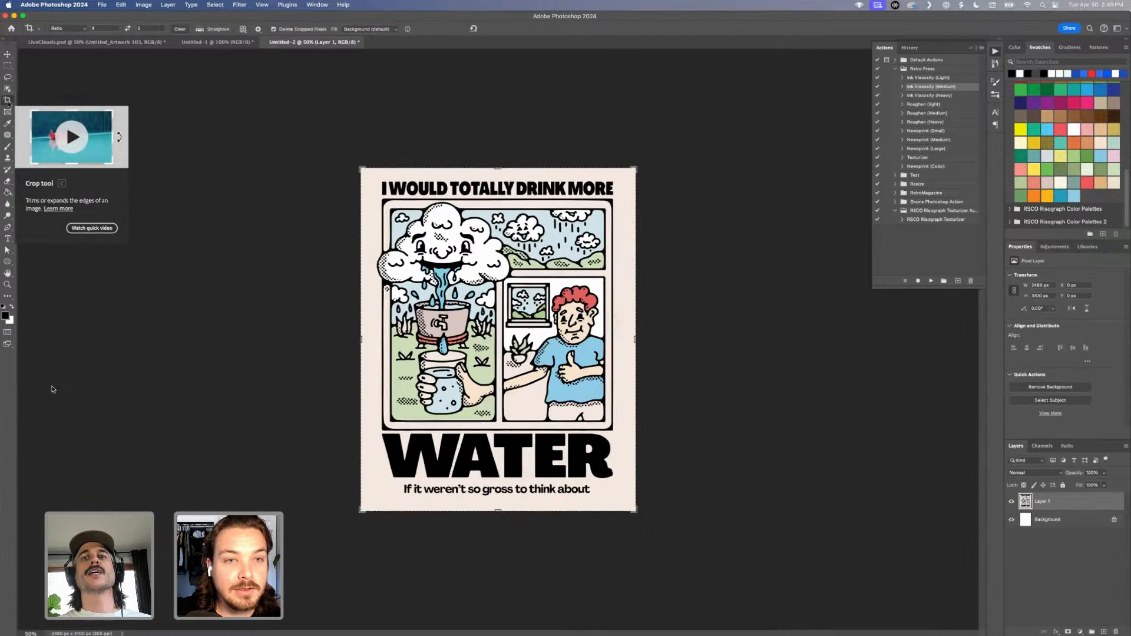
key("super+equal")
key("v")
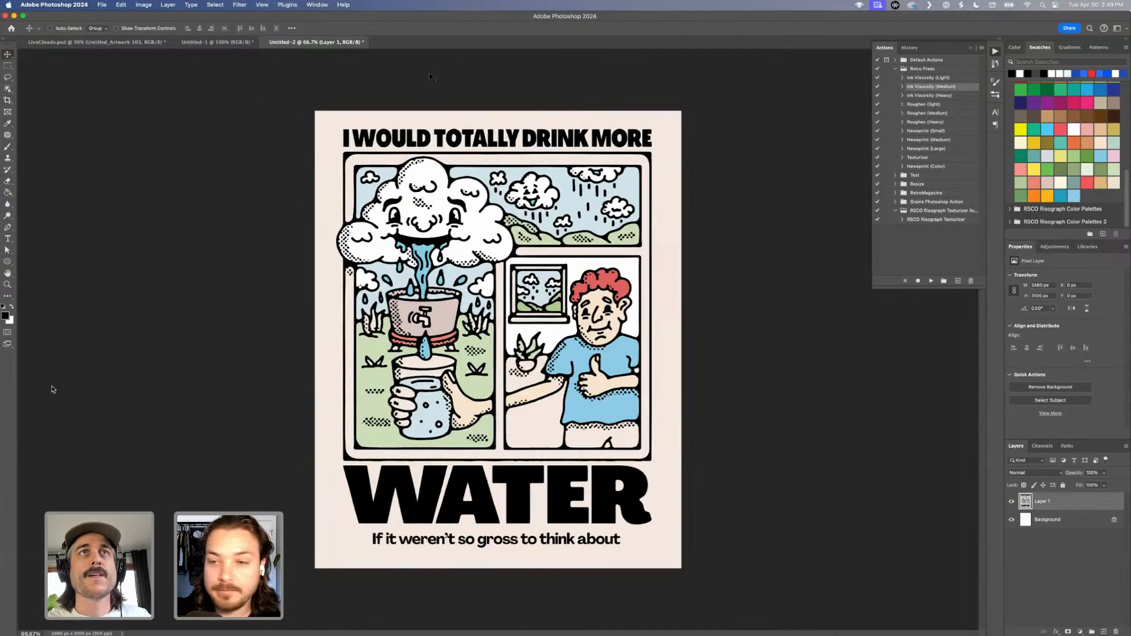
Open RSCO-Hot-Press.psd and duplicate its Paper Texture + Effects group into the poster document.
key("super+Tab")
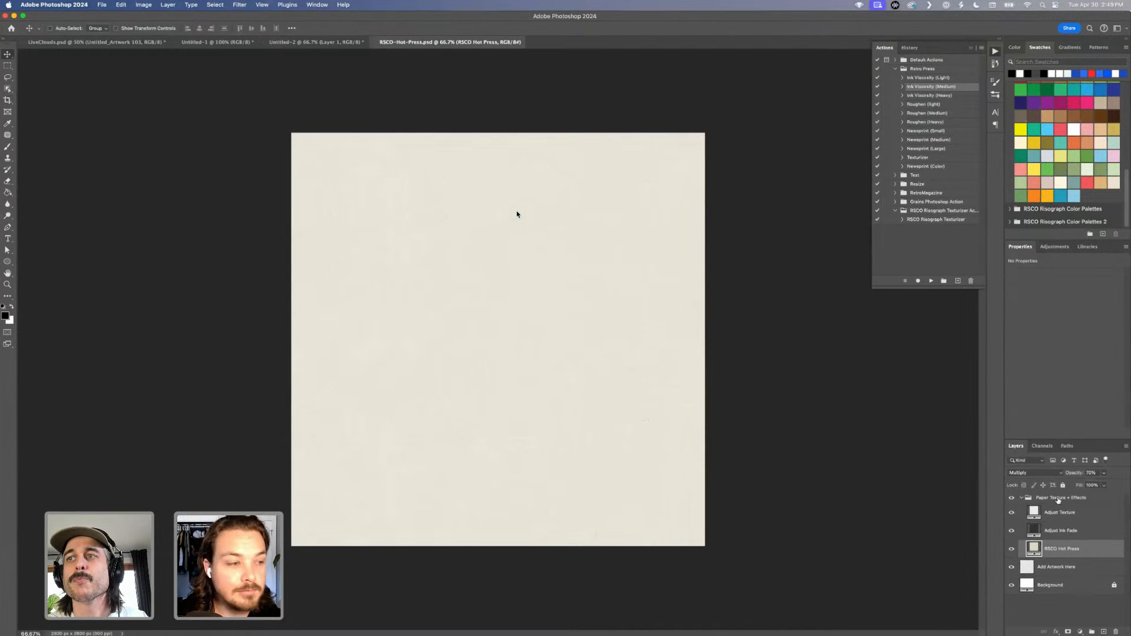
left_click(1057, 500)
right_click(1057, 500)
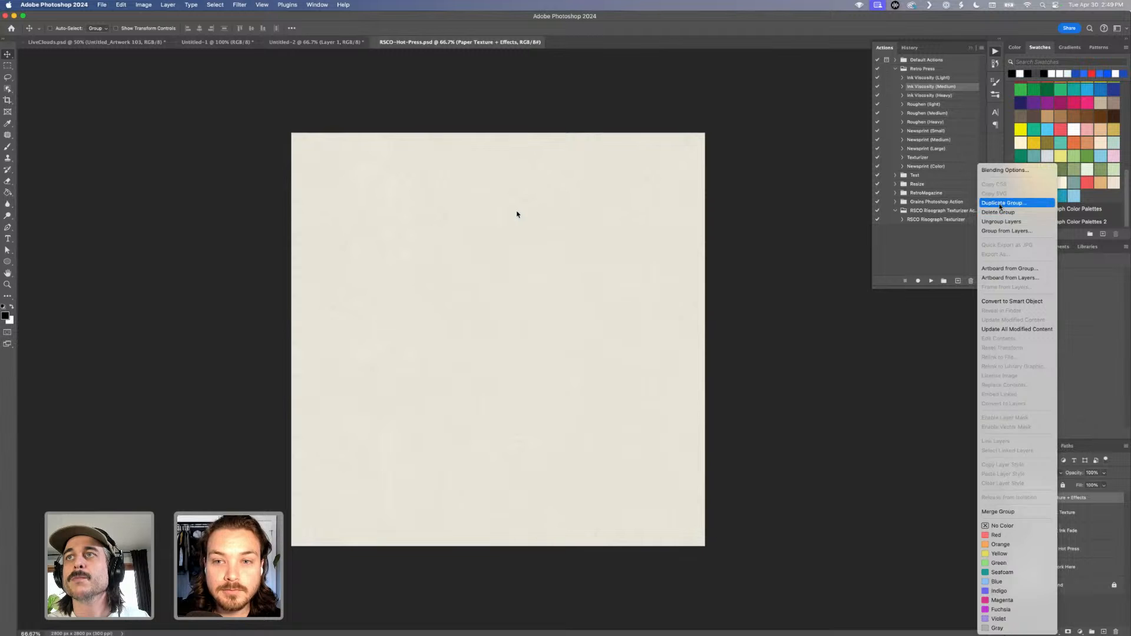
left_click(861, 270)
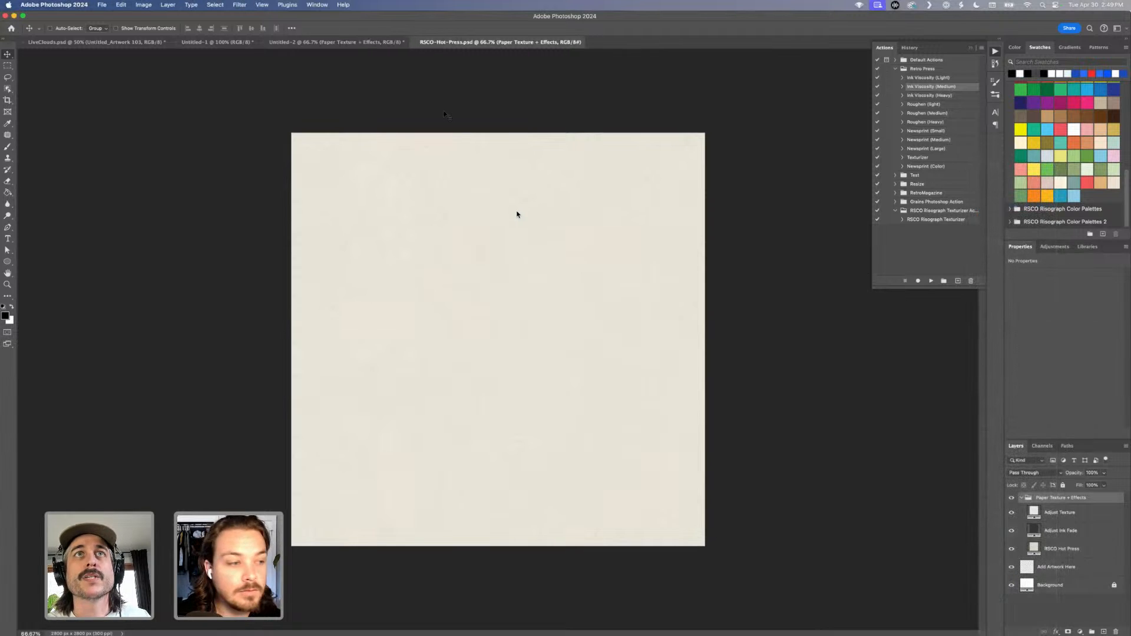
key("ctrl+shift+Tab")
Compare the poster's illustration close up with the Paper Texture + Effects group hidden and shown.
scroll(513, 357, "up", 10)
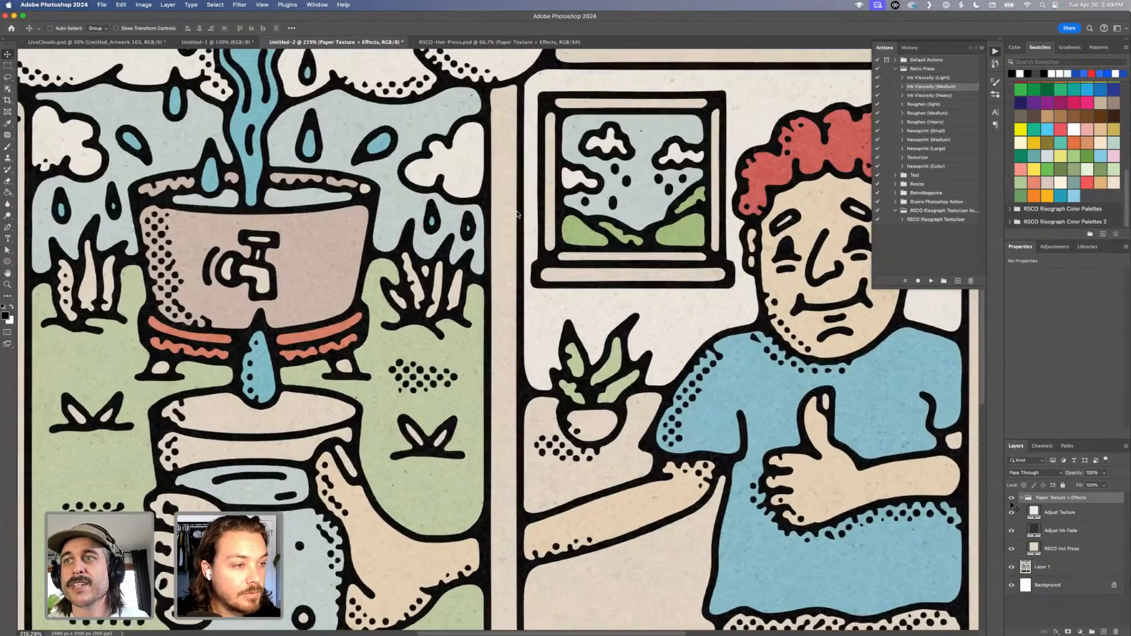
left_click(1013, 499)
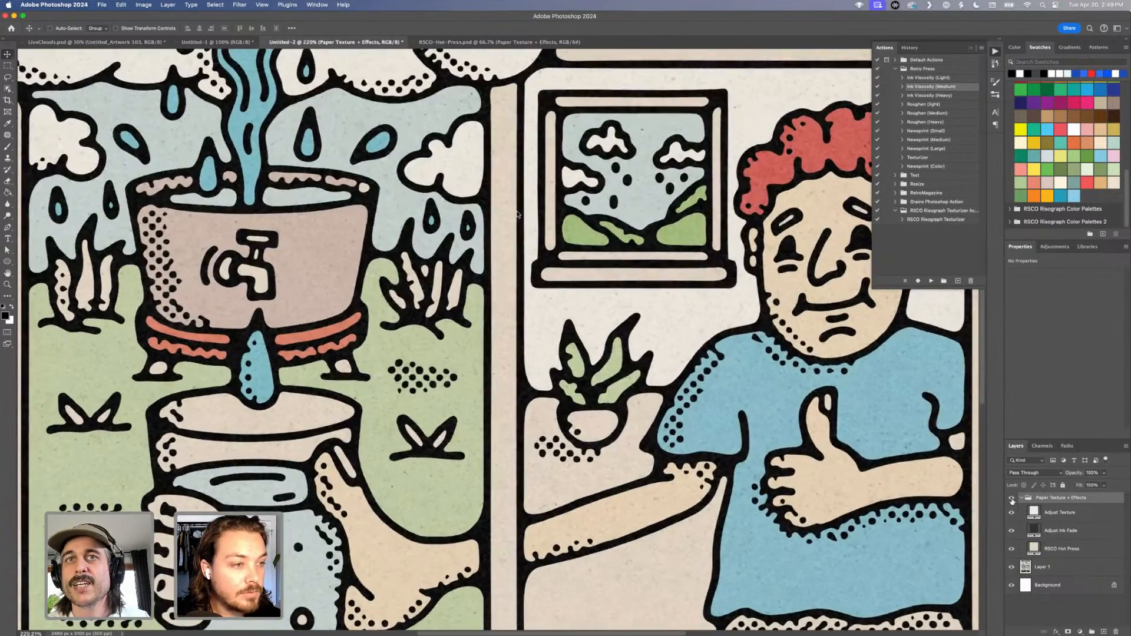
left_click(1012, 499)
left_click(1012, 499)
left_click(1012, 499)
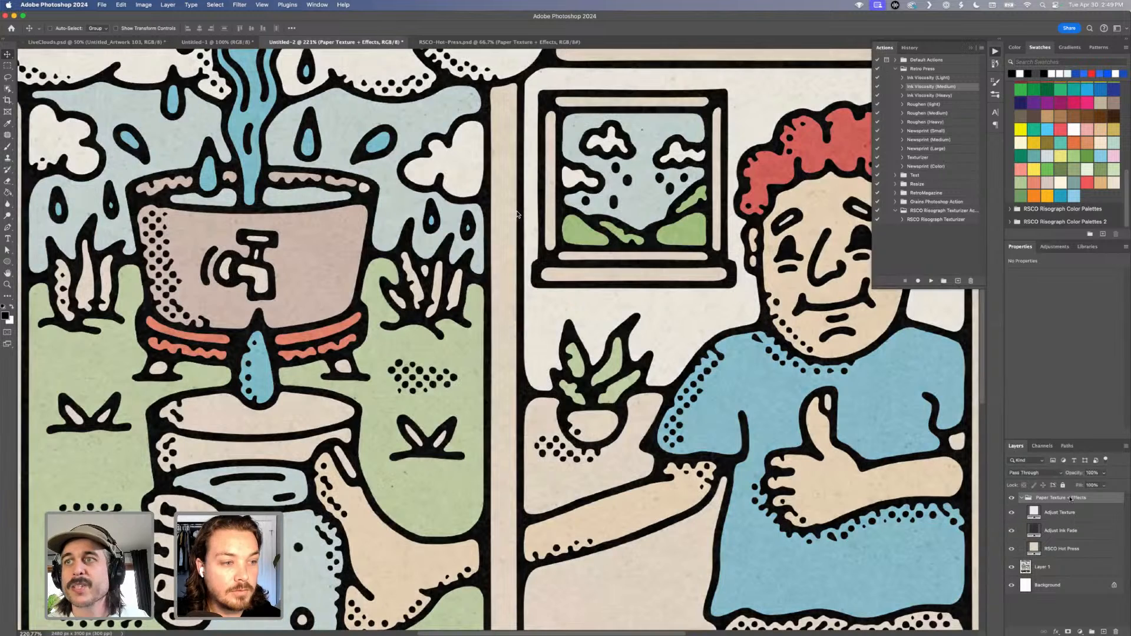
Set the opacity of the Adjust Ink Fade layer to 75%.
left_click(1070, 512)
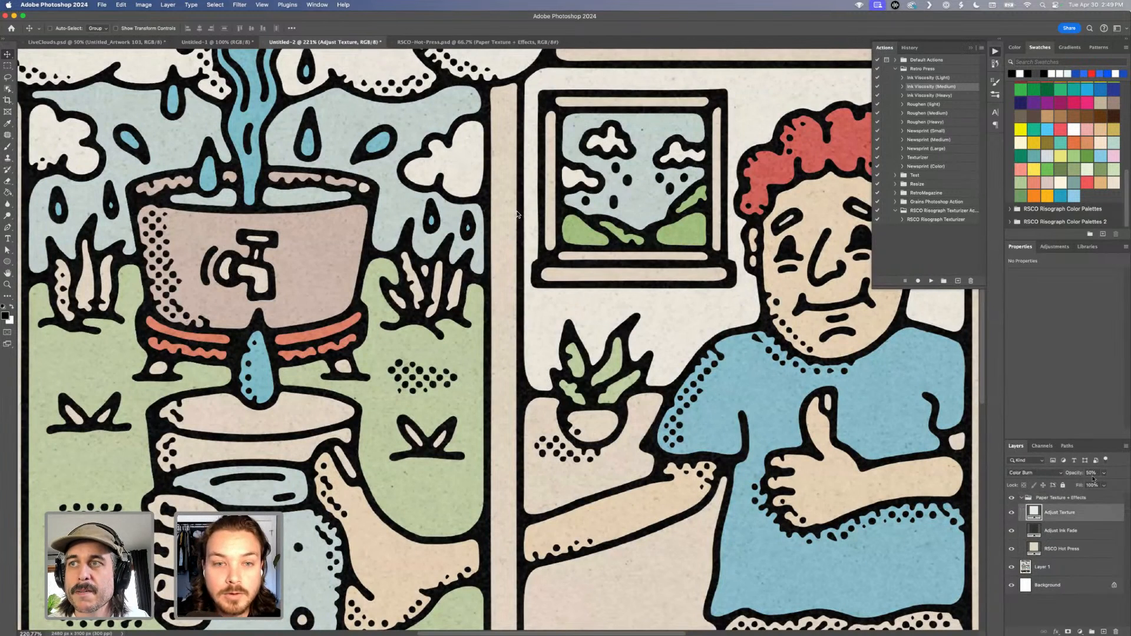
left_click(1072, 533)
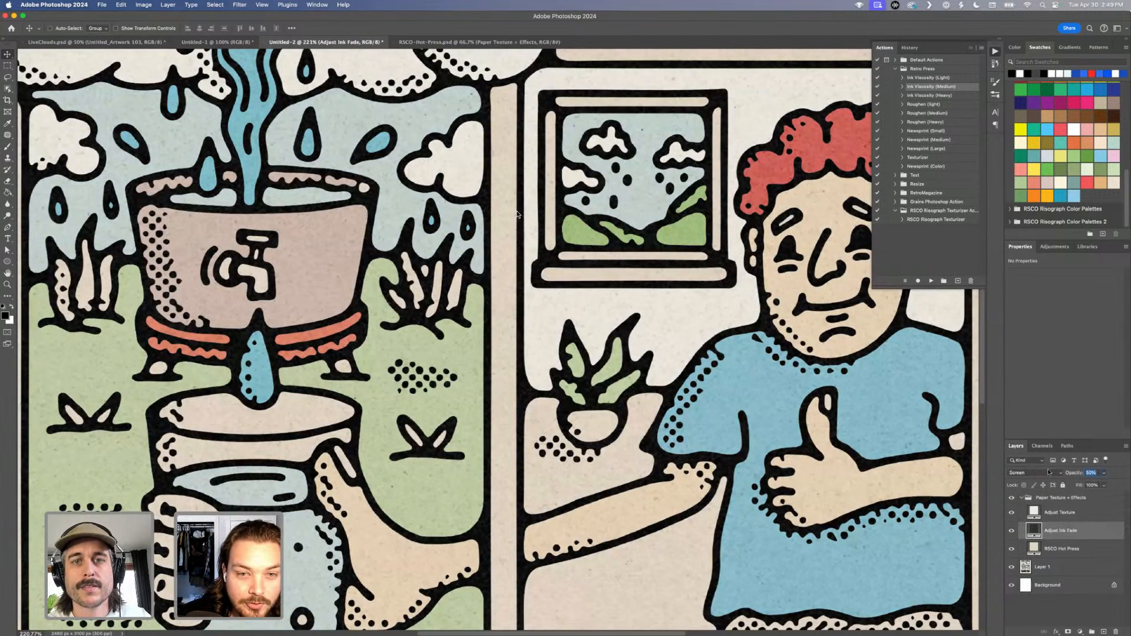
type("75")
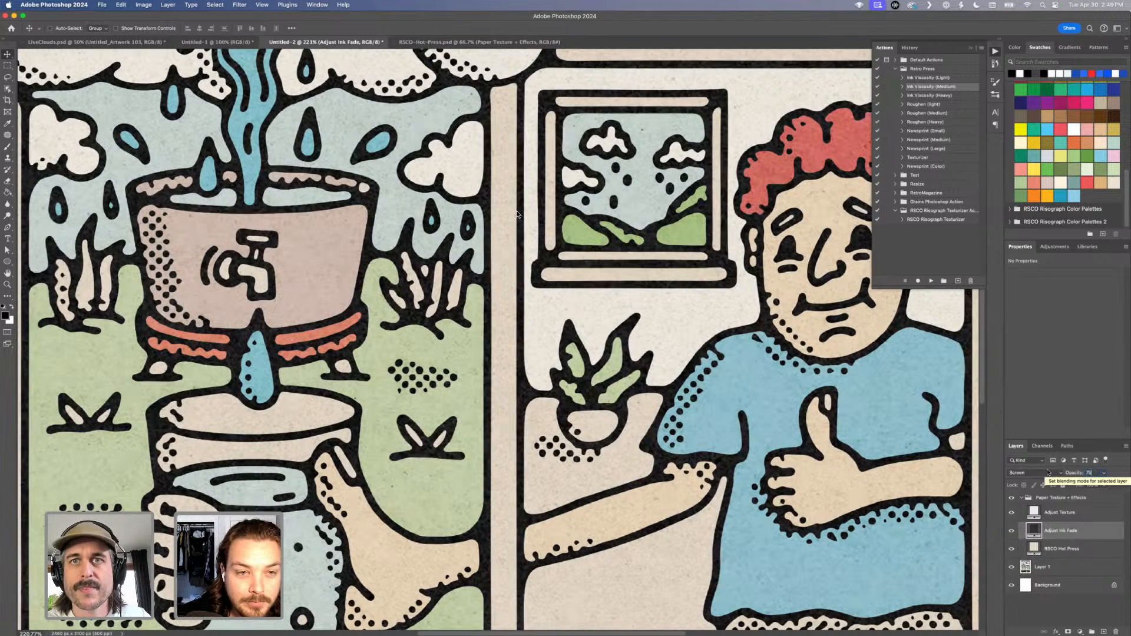
Examine the faded ink up close and on the whole poster, with the texture group hidden and shown.
key("super+equal")
key("super+equal")
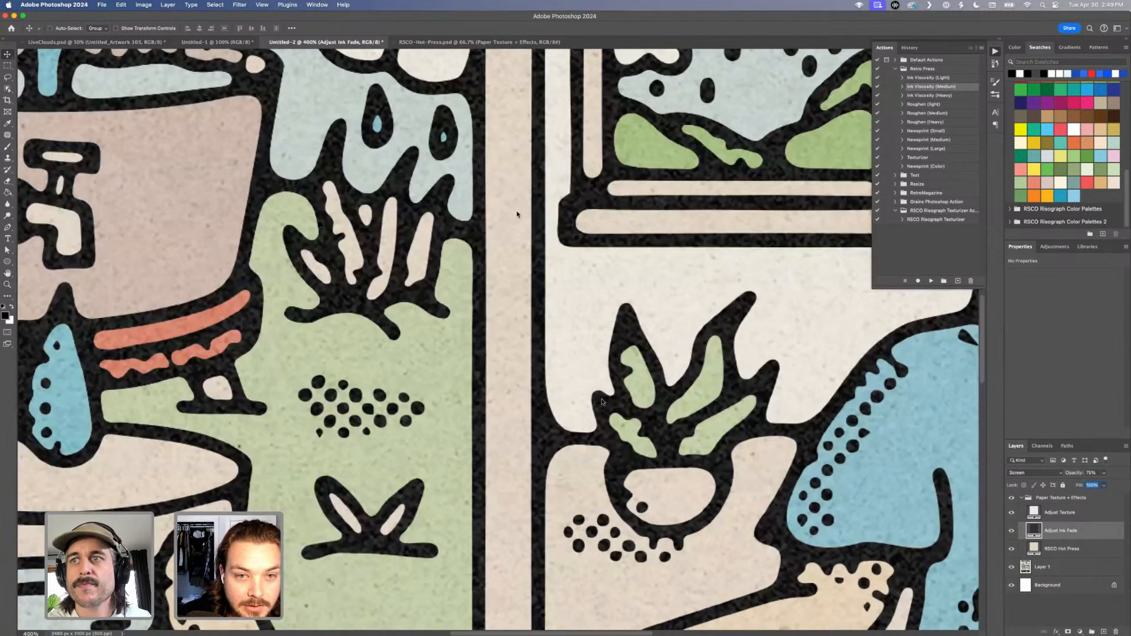
left_click(1011, 500)
left_click(1012, 499)
key("super+0")
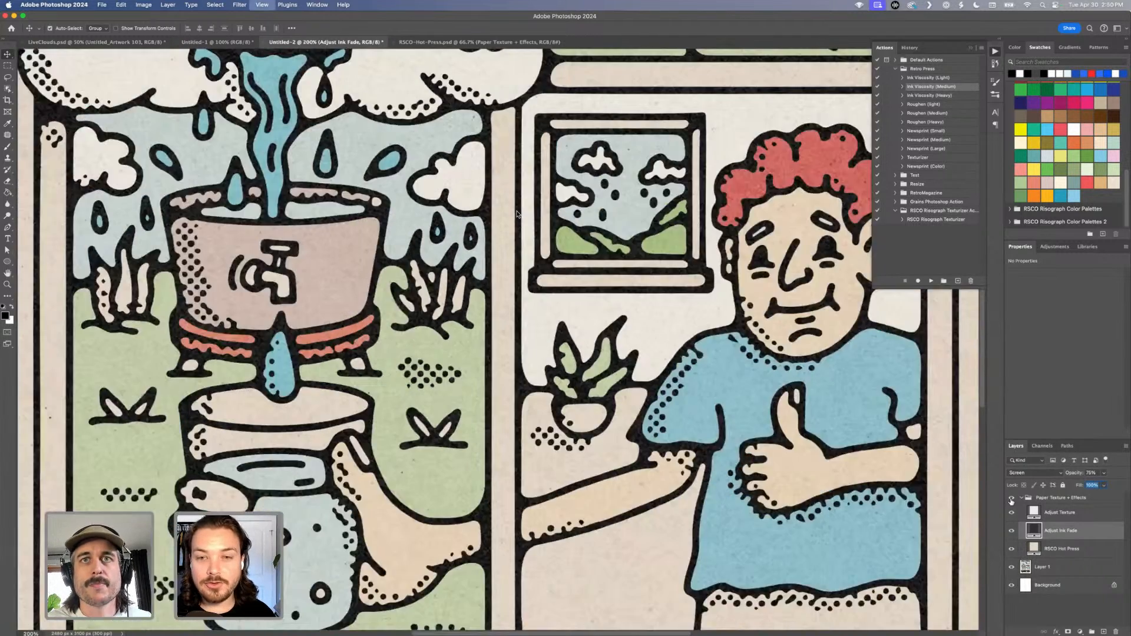
left_click(1011, 499)
left_click(1011, 499)
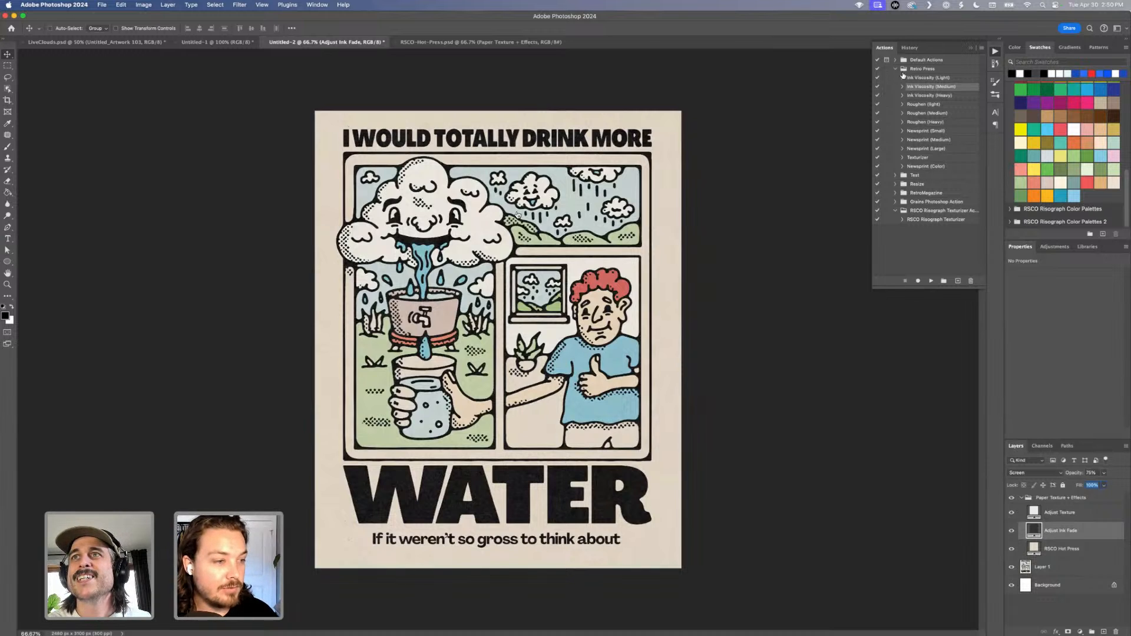
Run the RM15 action from the RetroMagazine set on the textured poster with the Paper Texture + Effects group selected.
left_click(896, 194)
scroll(923, 231, "down", 5)
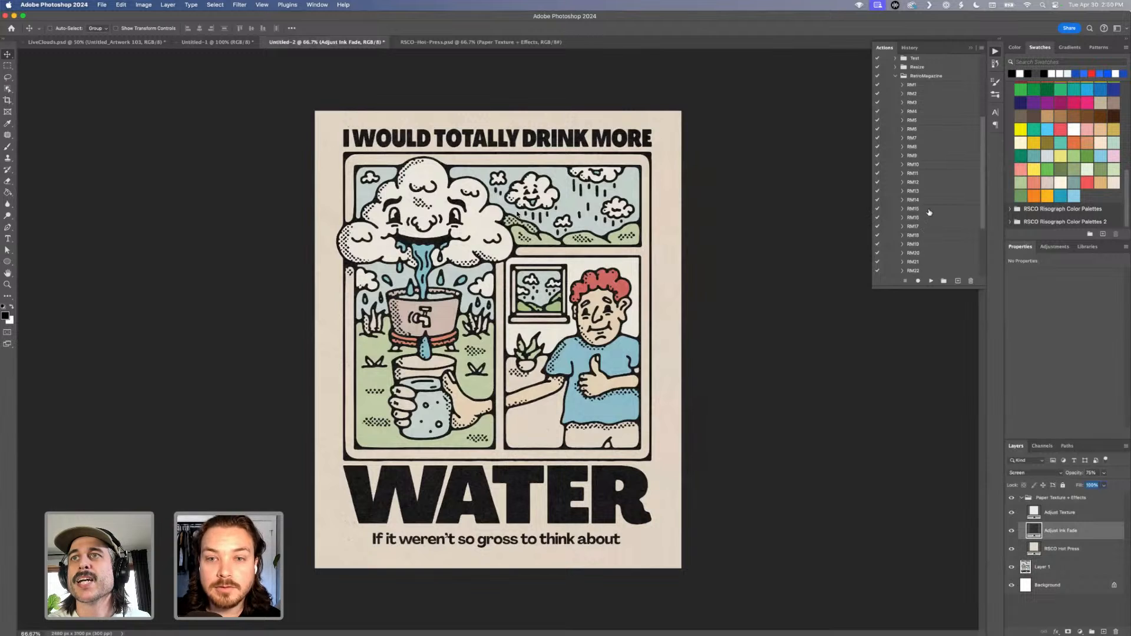
left_click(1065, 499)
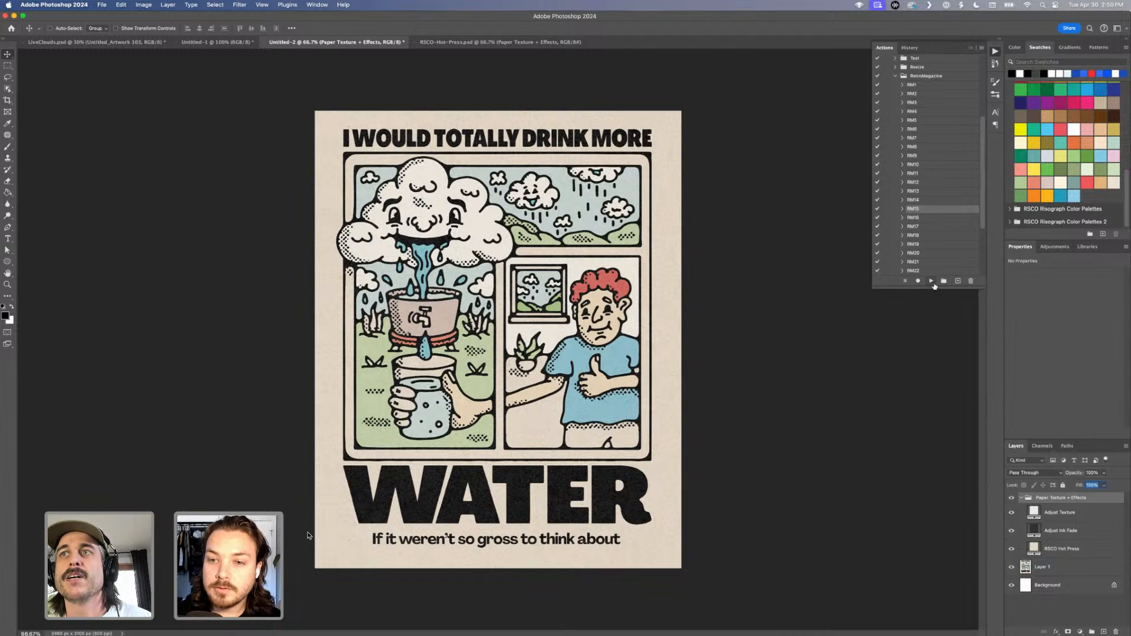
left_click(931, 282)
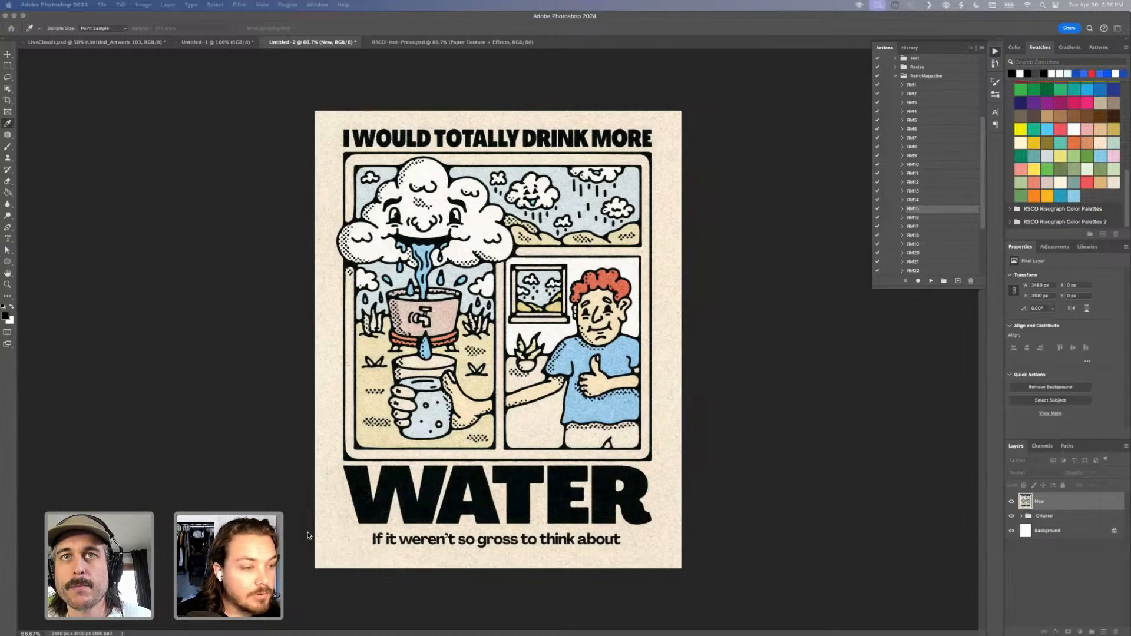
Compare the retro magazine effect with the original, both close up and at full poster size, by hiding and showing the New layer.
key("super+equal")
key("super+equal")
key("super+equal")
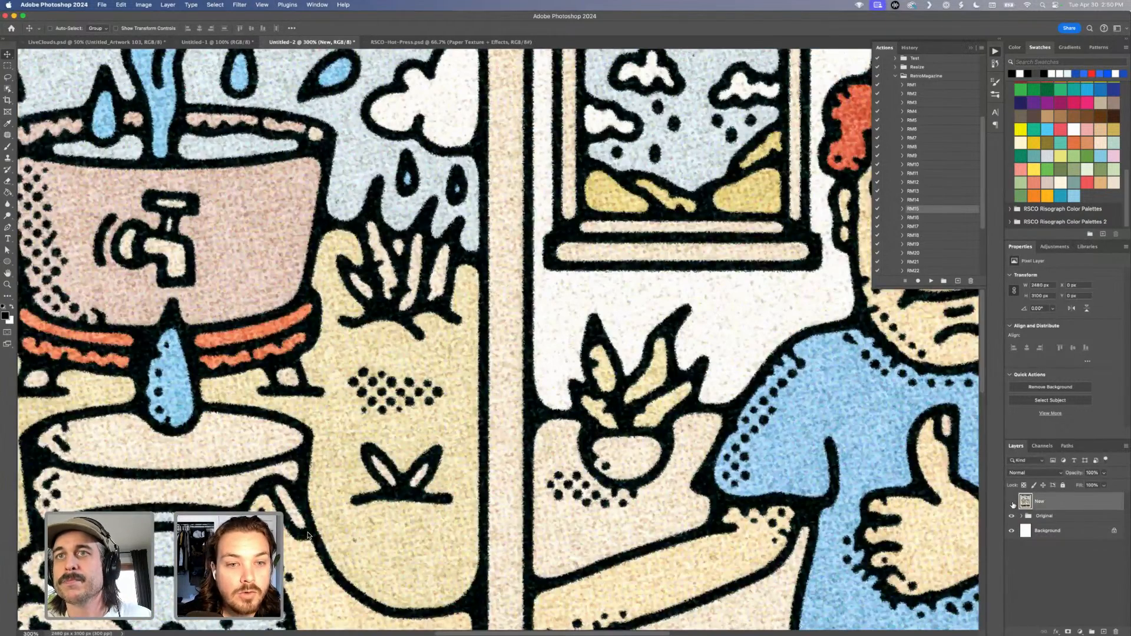
left_click(1012, 502)
left_click(1012, 501)
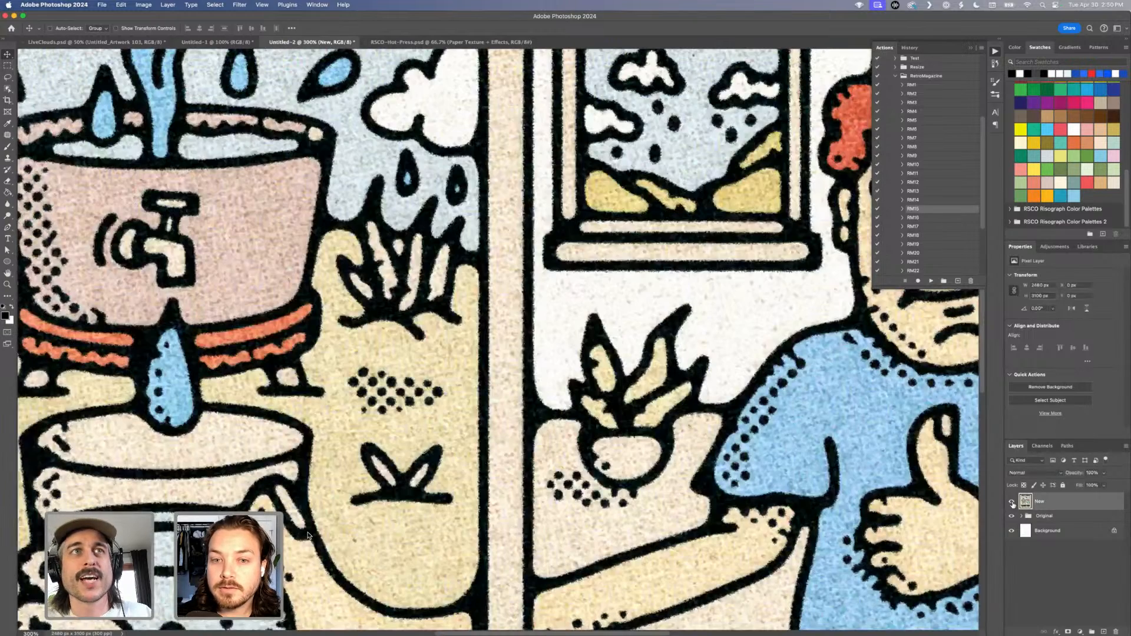
key("super+minus")
key("super+minus")
key("super+minus")
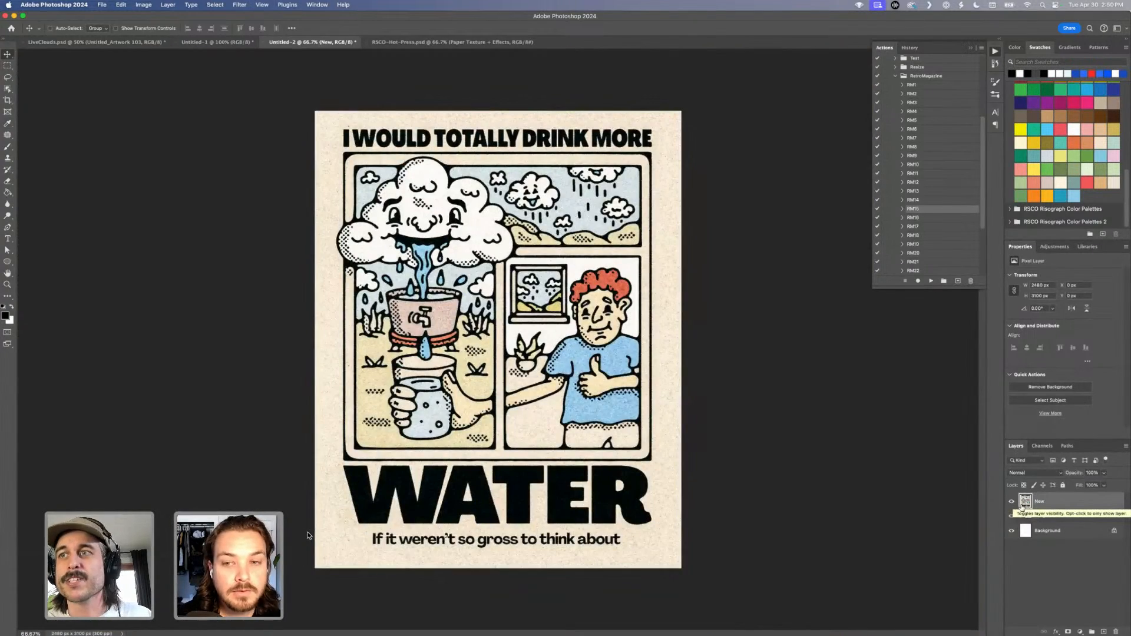
left_click(1012, 502)
left_click(1012, 501)
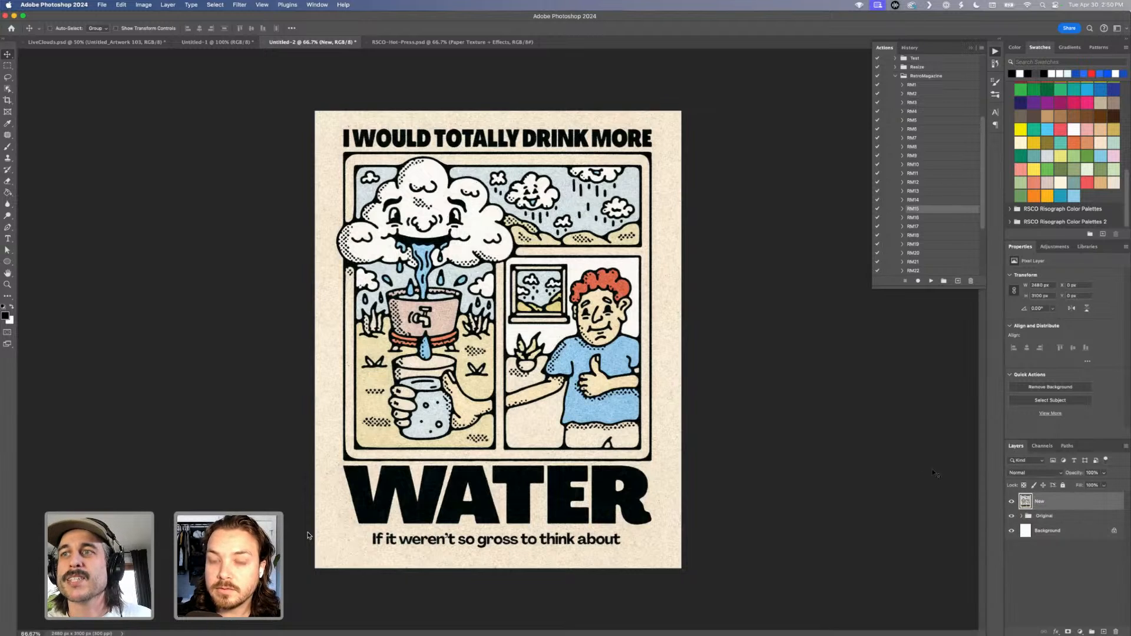
Expand the Original group to inspect its preserved layers and compare the poster with and without the New layer.
left_click(1021, 516)
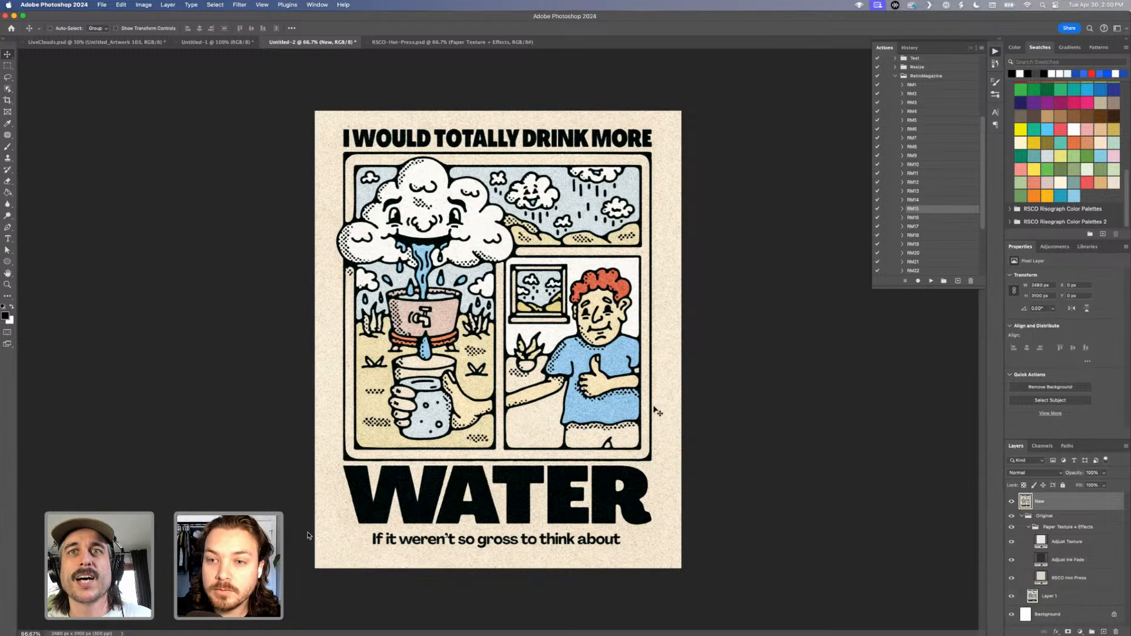
key("super+plus")
key("super+minus")
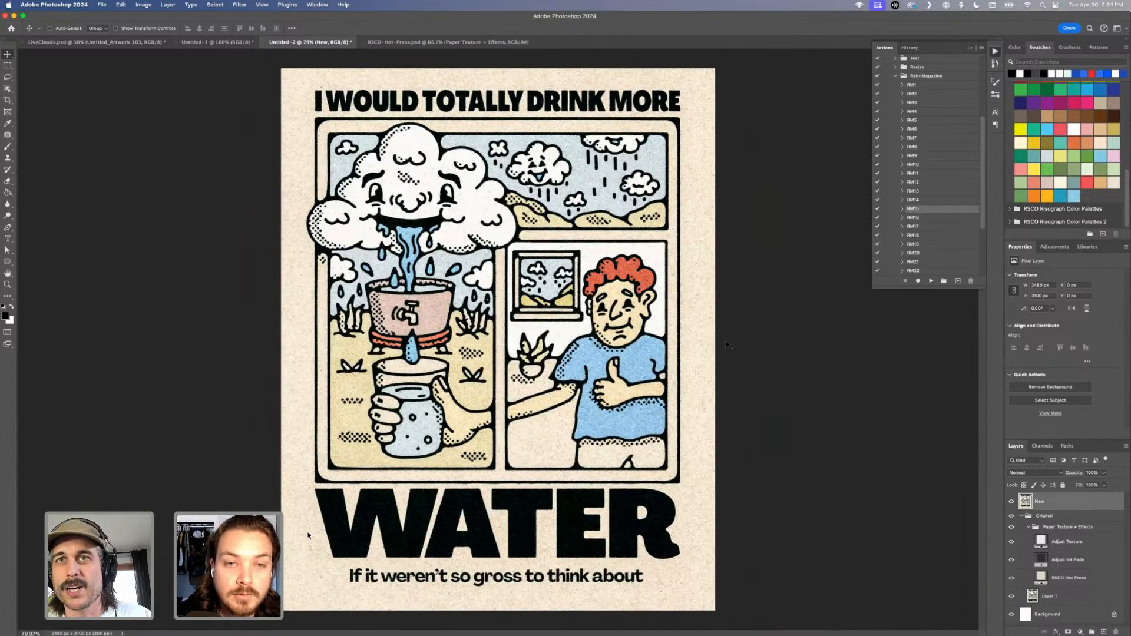
left_click(1012, 504)
left_click(1012, 504)
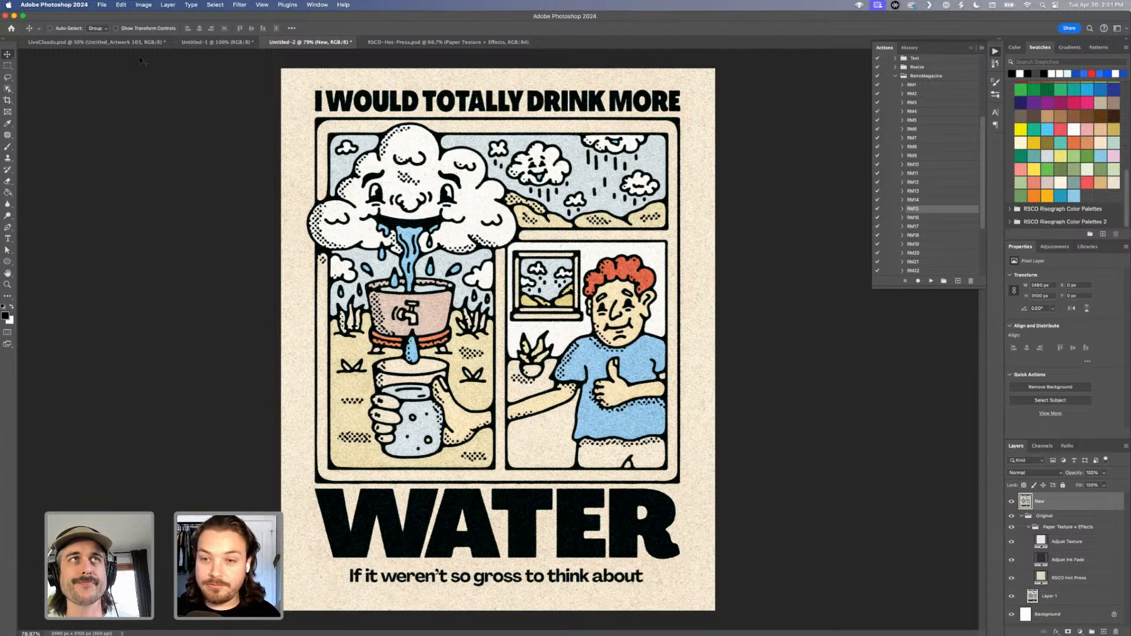
Review the earlier drawing stages in LiveClouds.psd by toggling the visibility of the Shaded, Sketch and Lines groups.
left_click(70, 43)
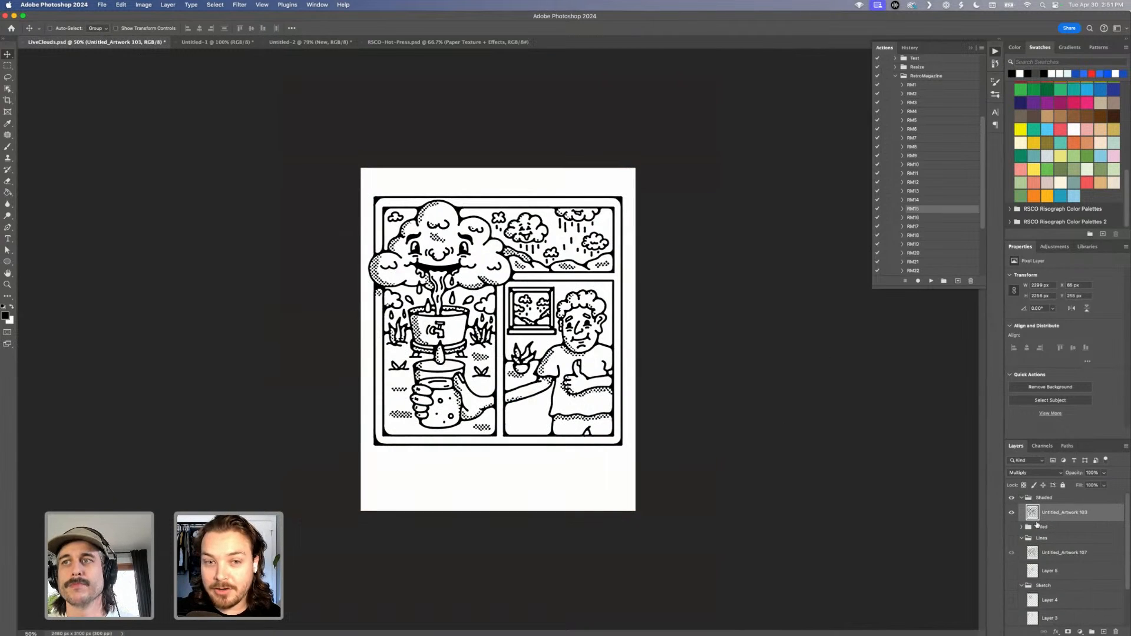
left_click(1012, 506)
scroll(1013, 548, "down", 3)
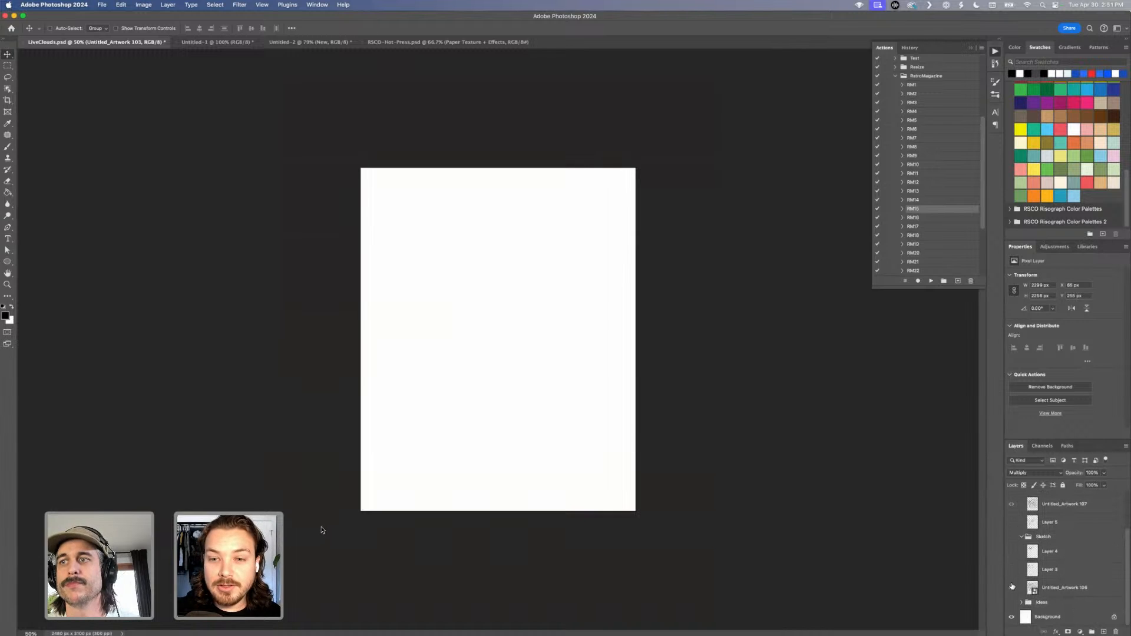
left_click(1012, 537)
scroll(1017, 566, "up", 2)
left_click(1011, 586)
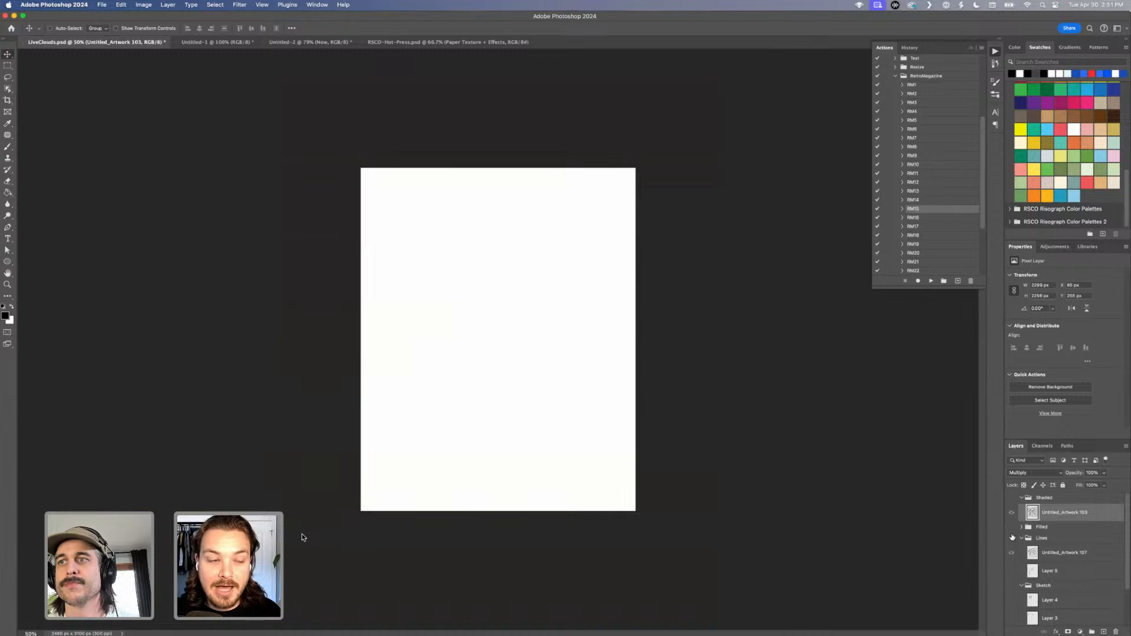
left_click(1012, 538)
left_click(1013, 499)
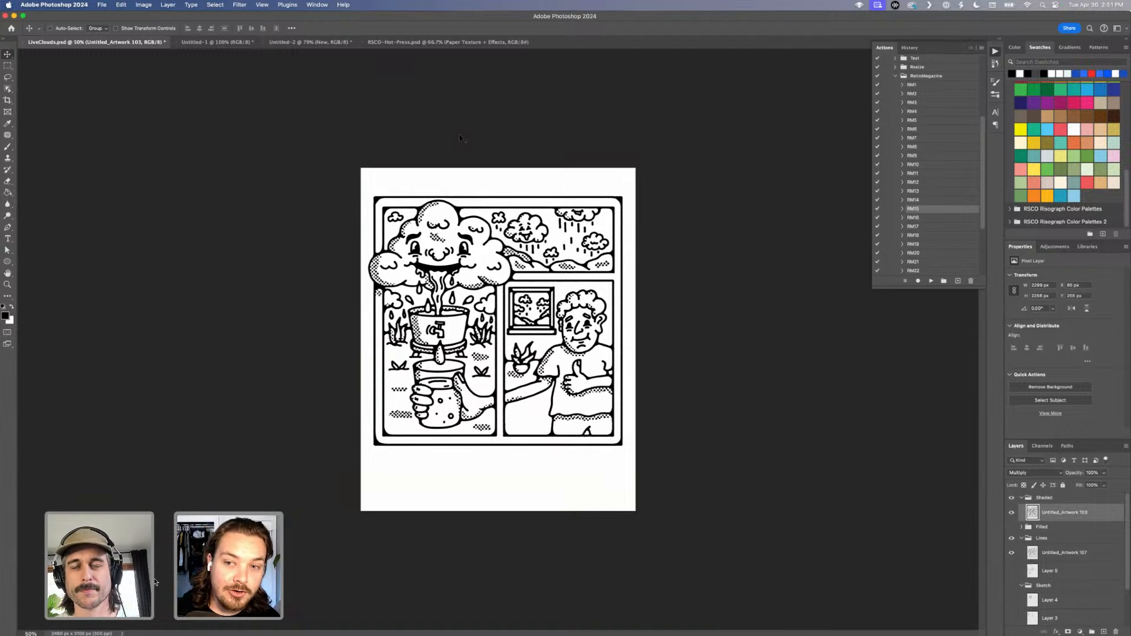
Switch to Illustrator, clear the selection and look over the poster variations laid out in the CloudsLive file.
key("super+Tab")
key("super+Tab")
key("super+Tab")
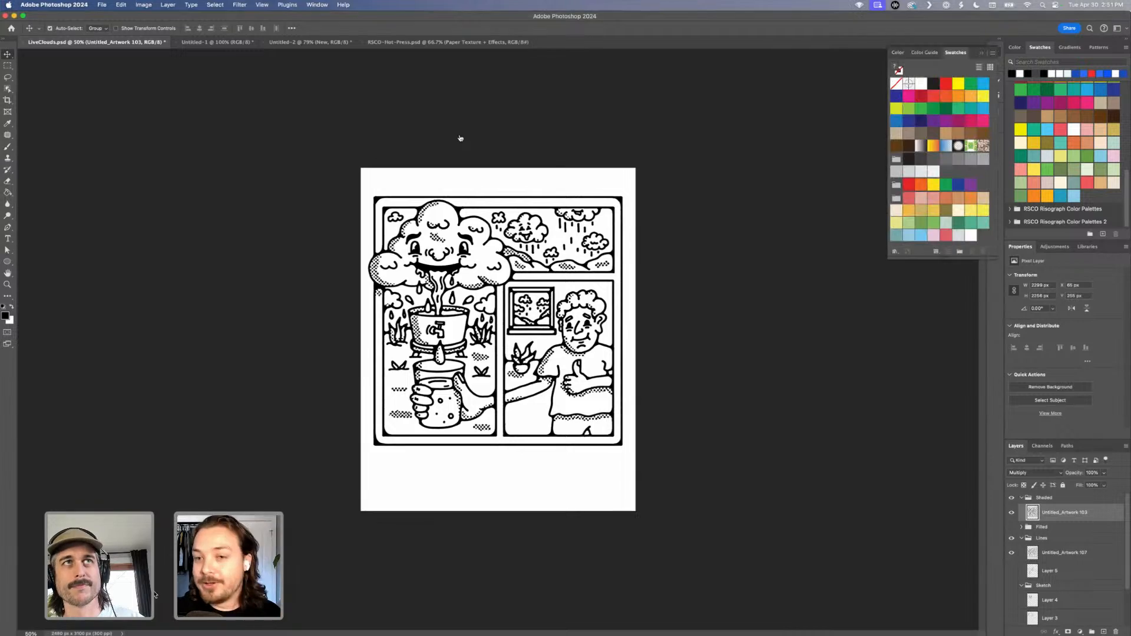
scroll(369, 164, "up", 4)
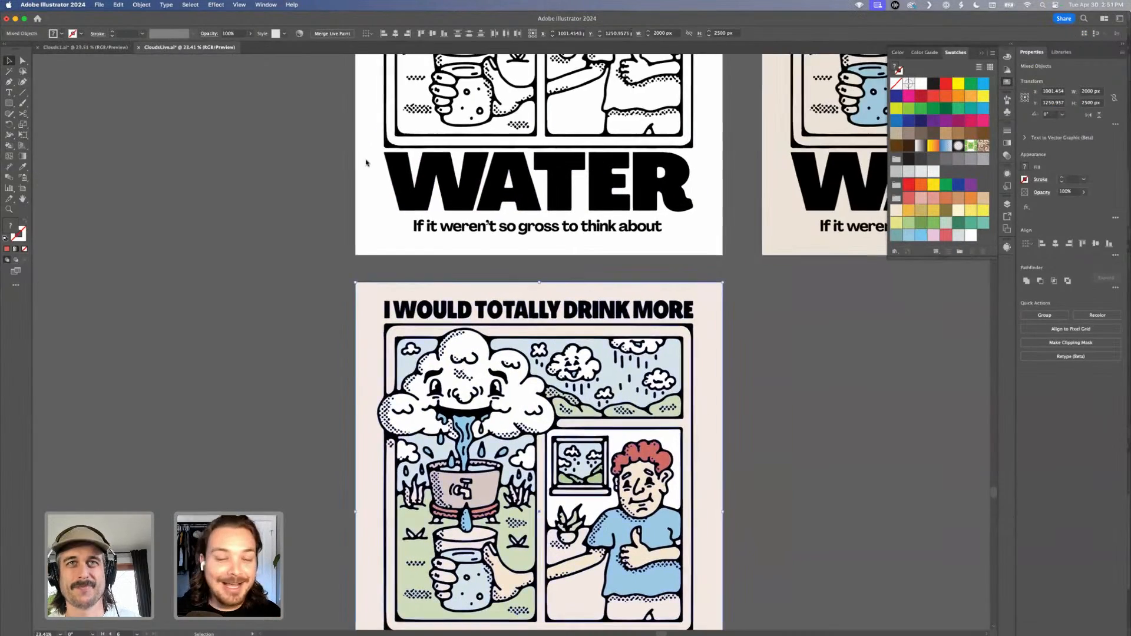
scroll(366, 163, "down", 5)
scroll(366, 163, "up", 5)
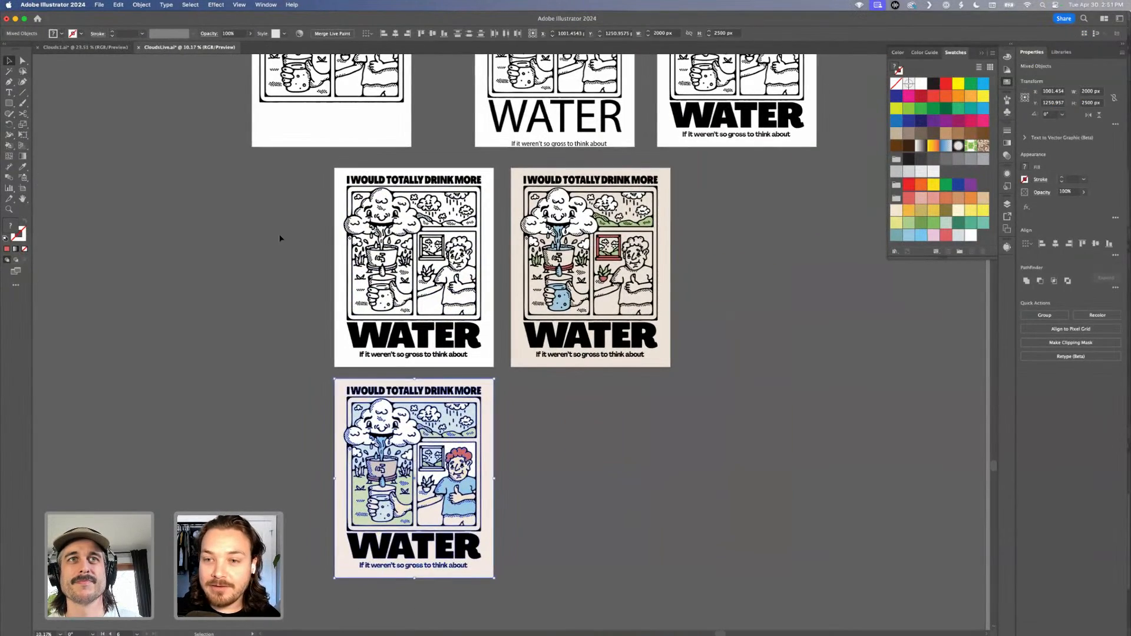
left_click(281, 238)
scroll(280, 238, "down", 4)
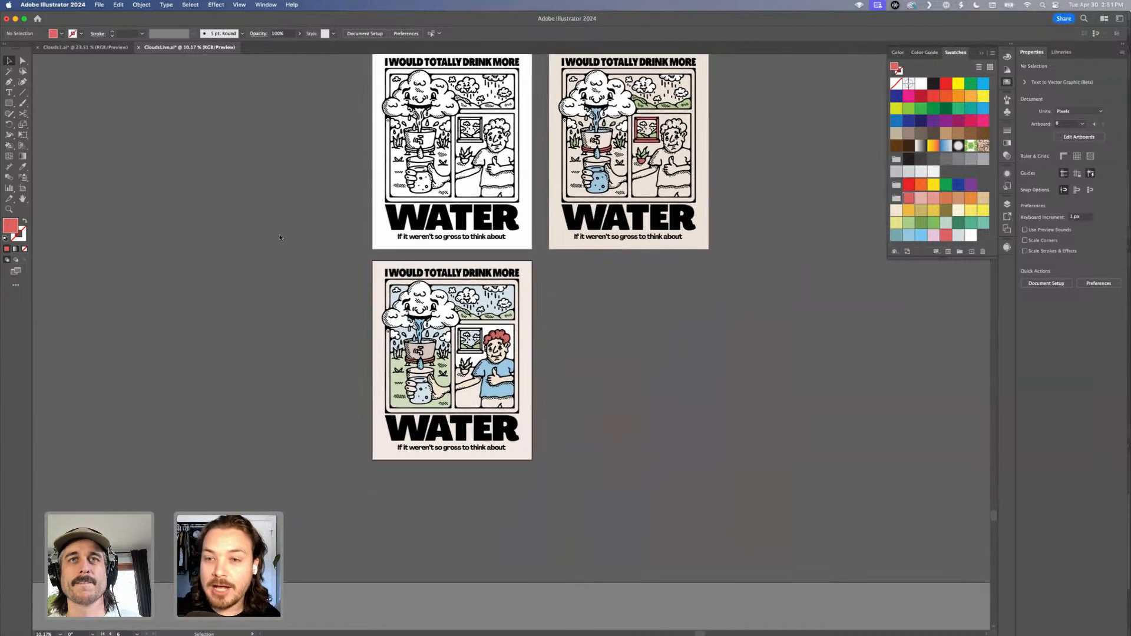
Switch back to Photoshop and bring up the finished textured poster in the Untitled-2 document.
key("super+Tab")
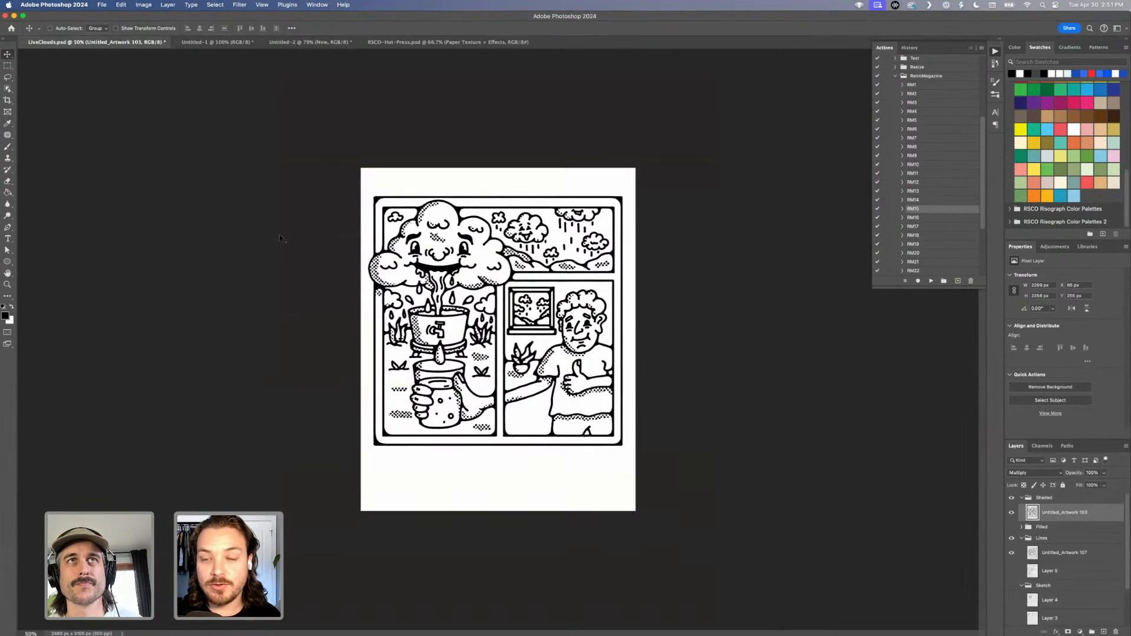
key("ctrl+Tab")
key("ctrl+Tab")
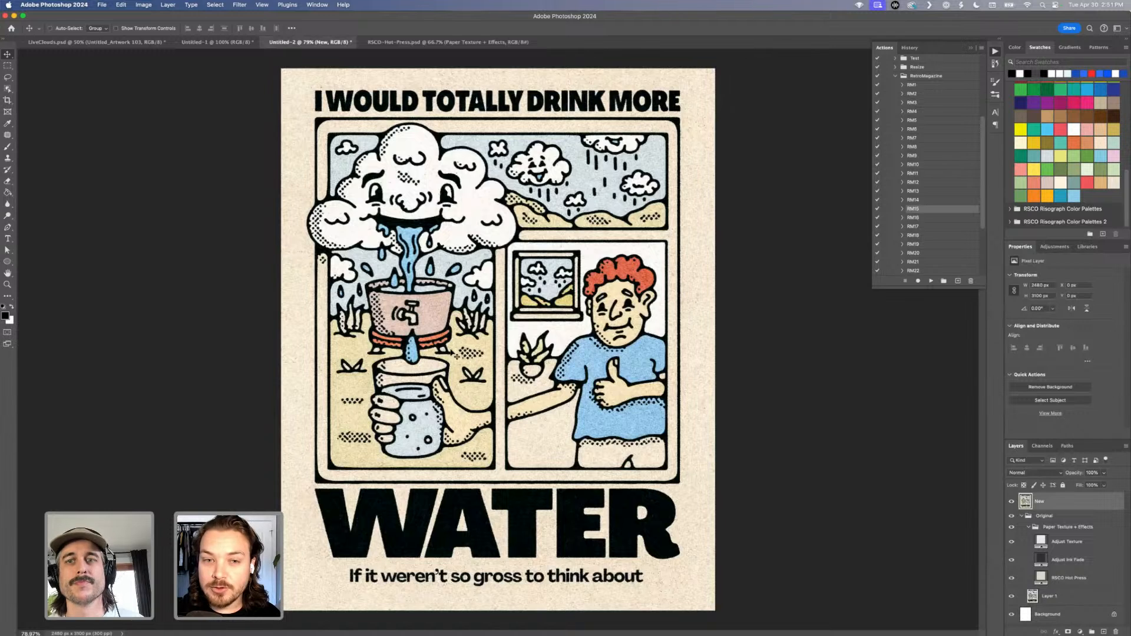